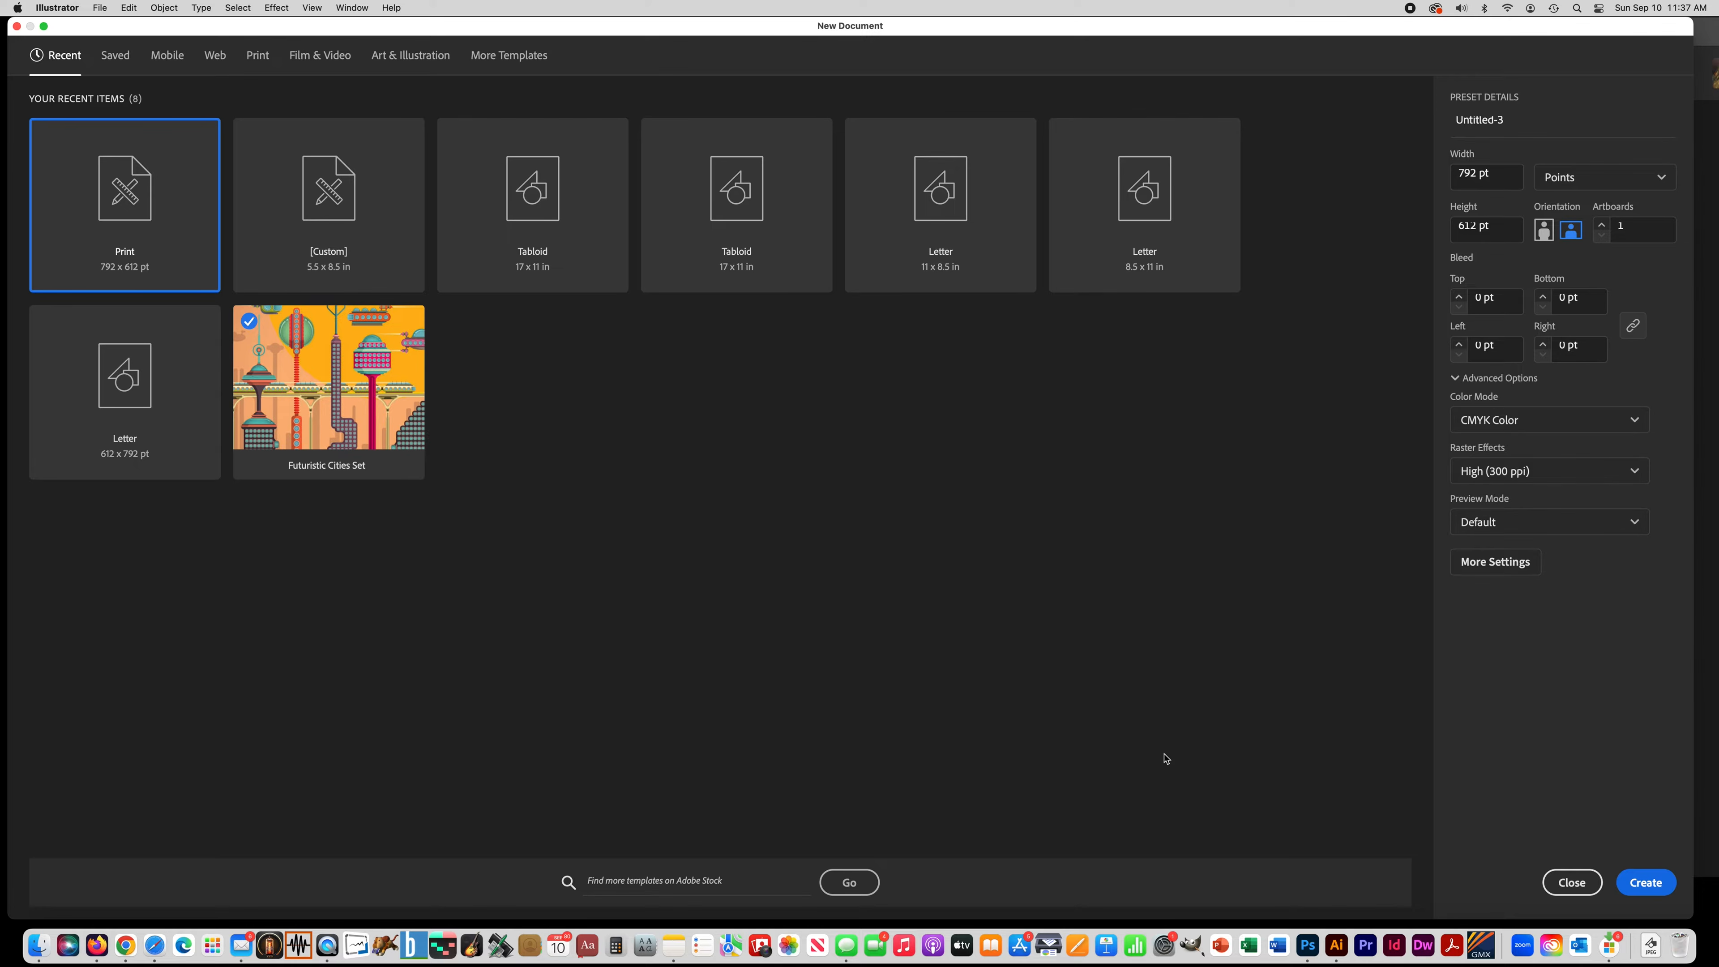
Step: Create a landscape Letter-size print document, 792 x 612 pt, in RGB Color mode
click(257, 56)
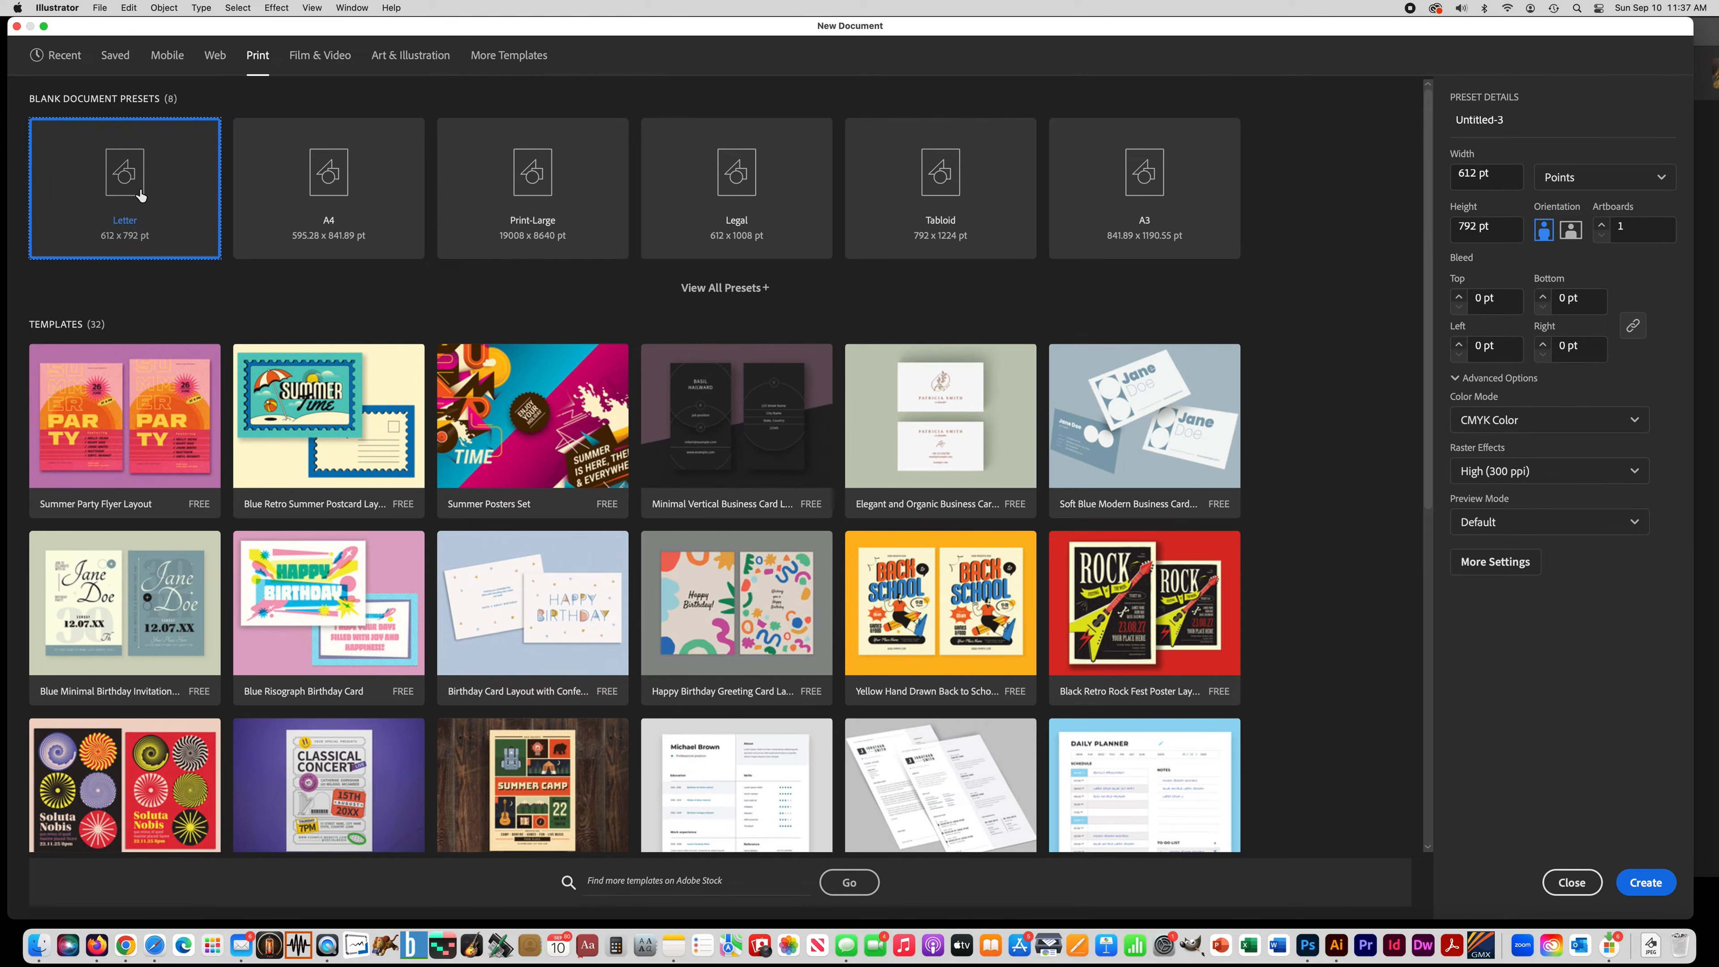
click(1569, 231)
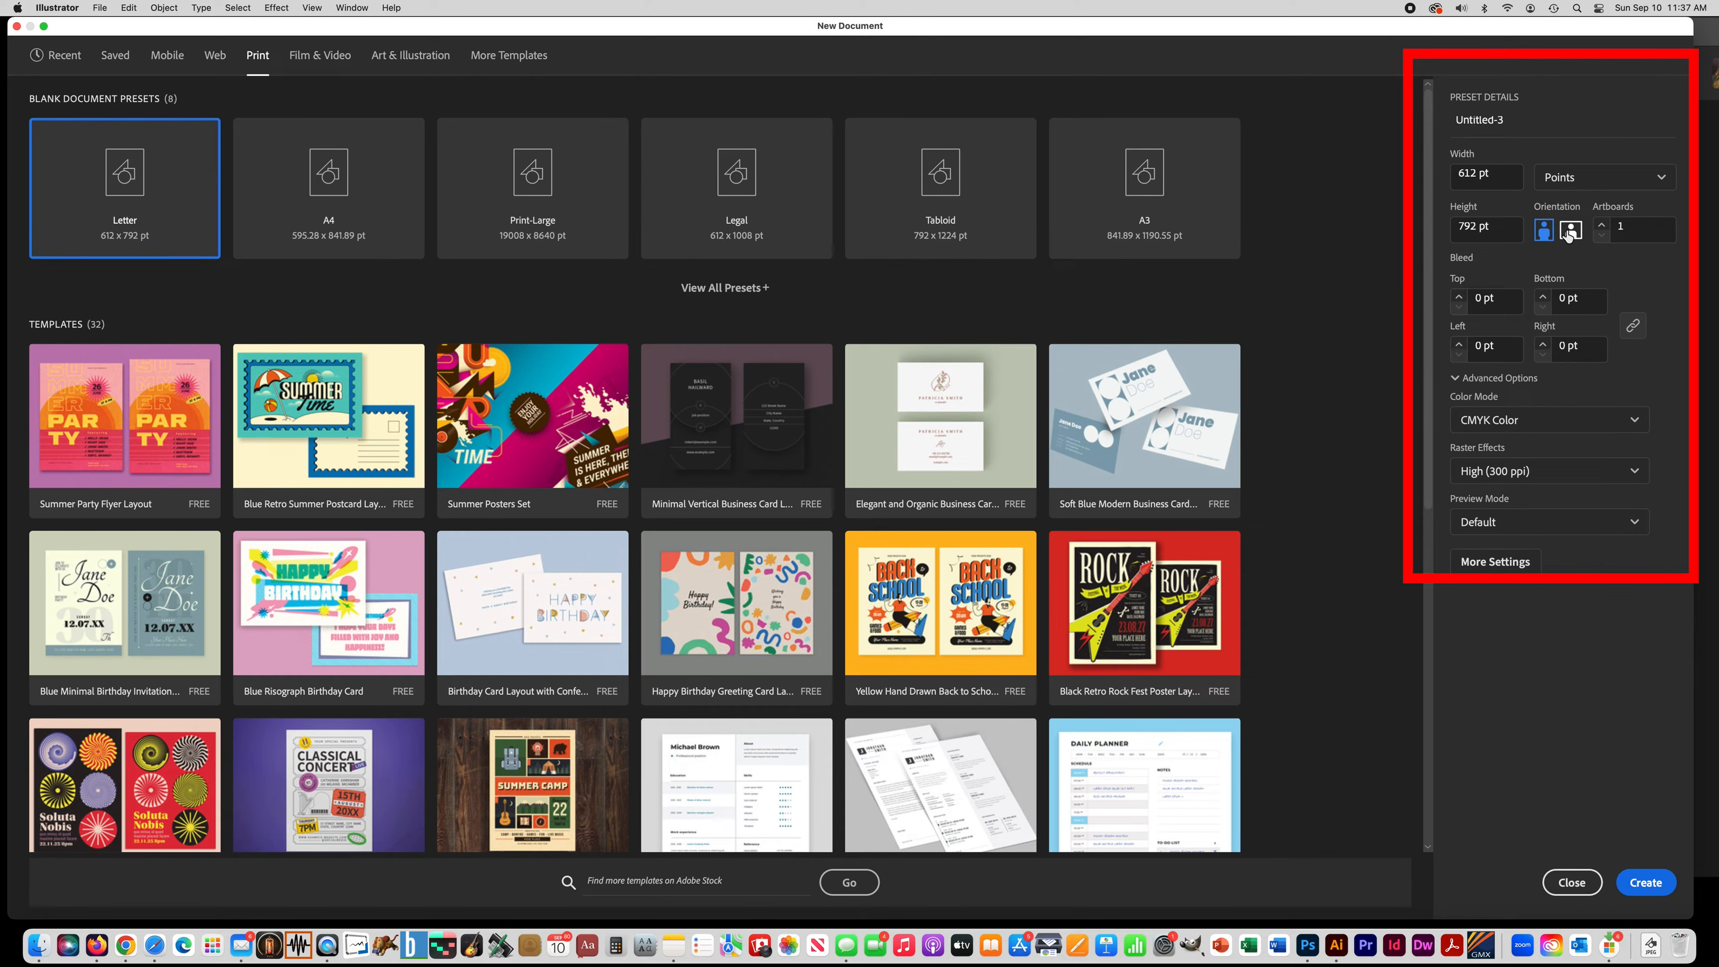
click(1549, 423)
click(1542, 457)
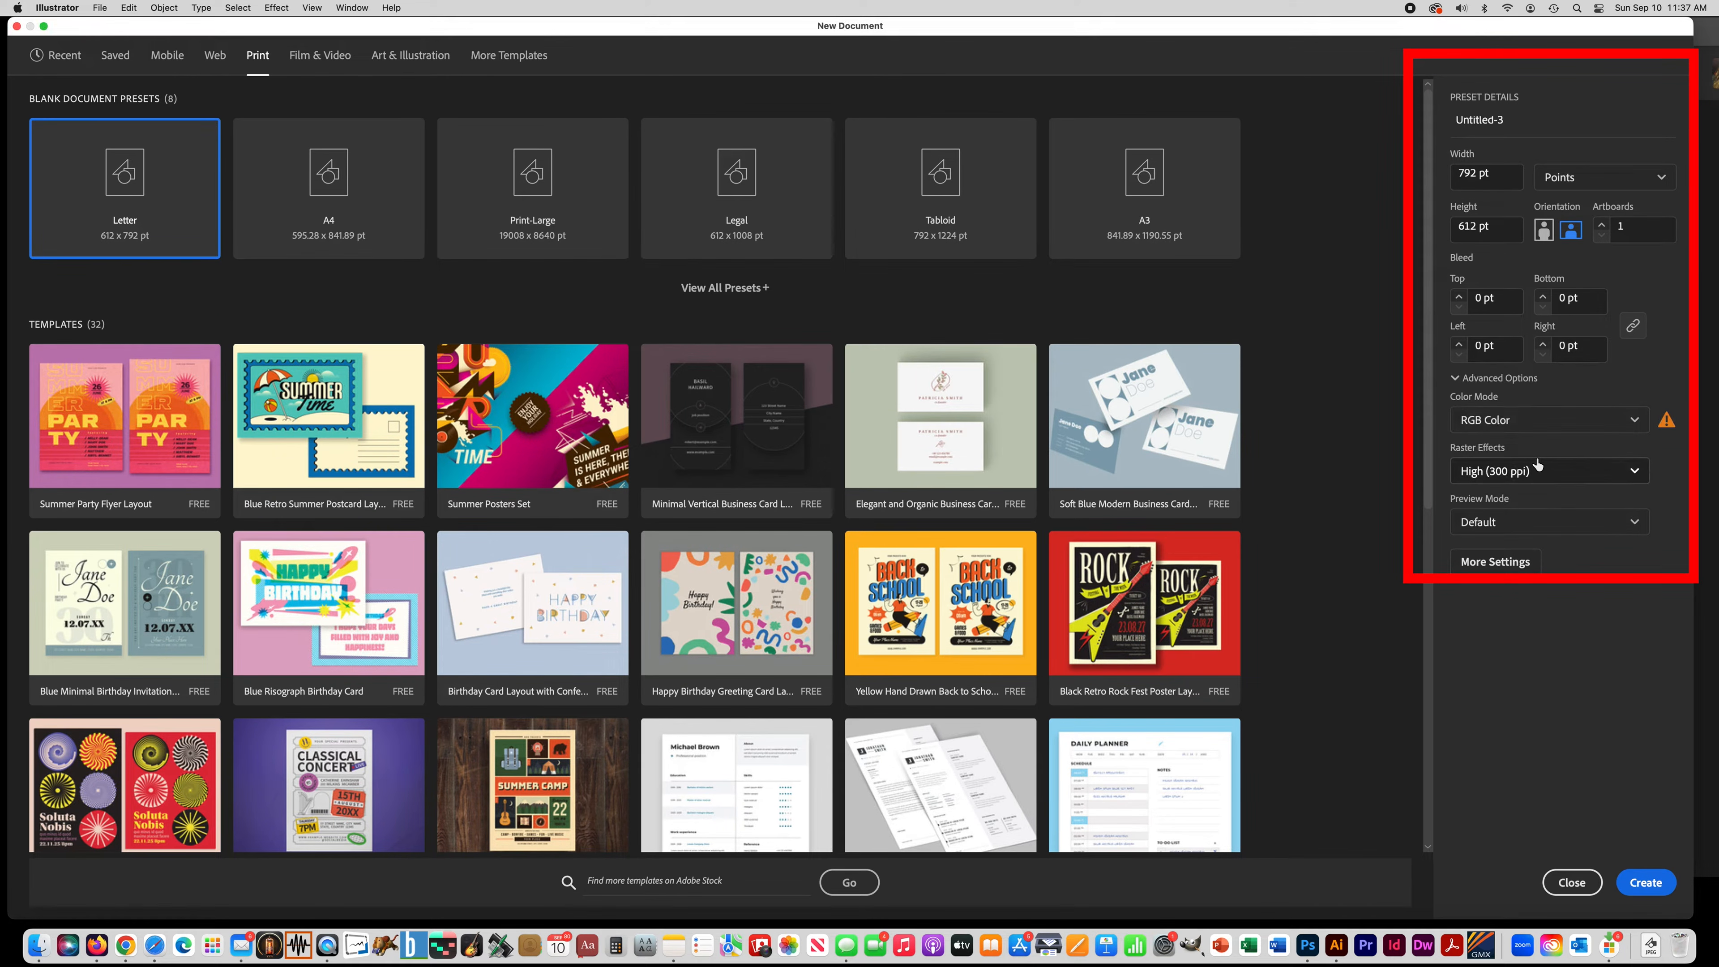
click(1645, 881)
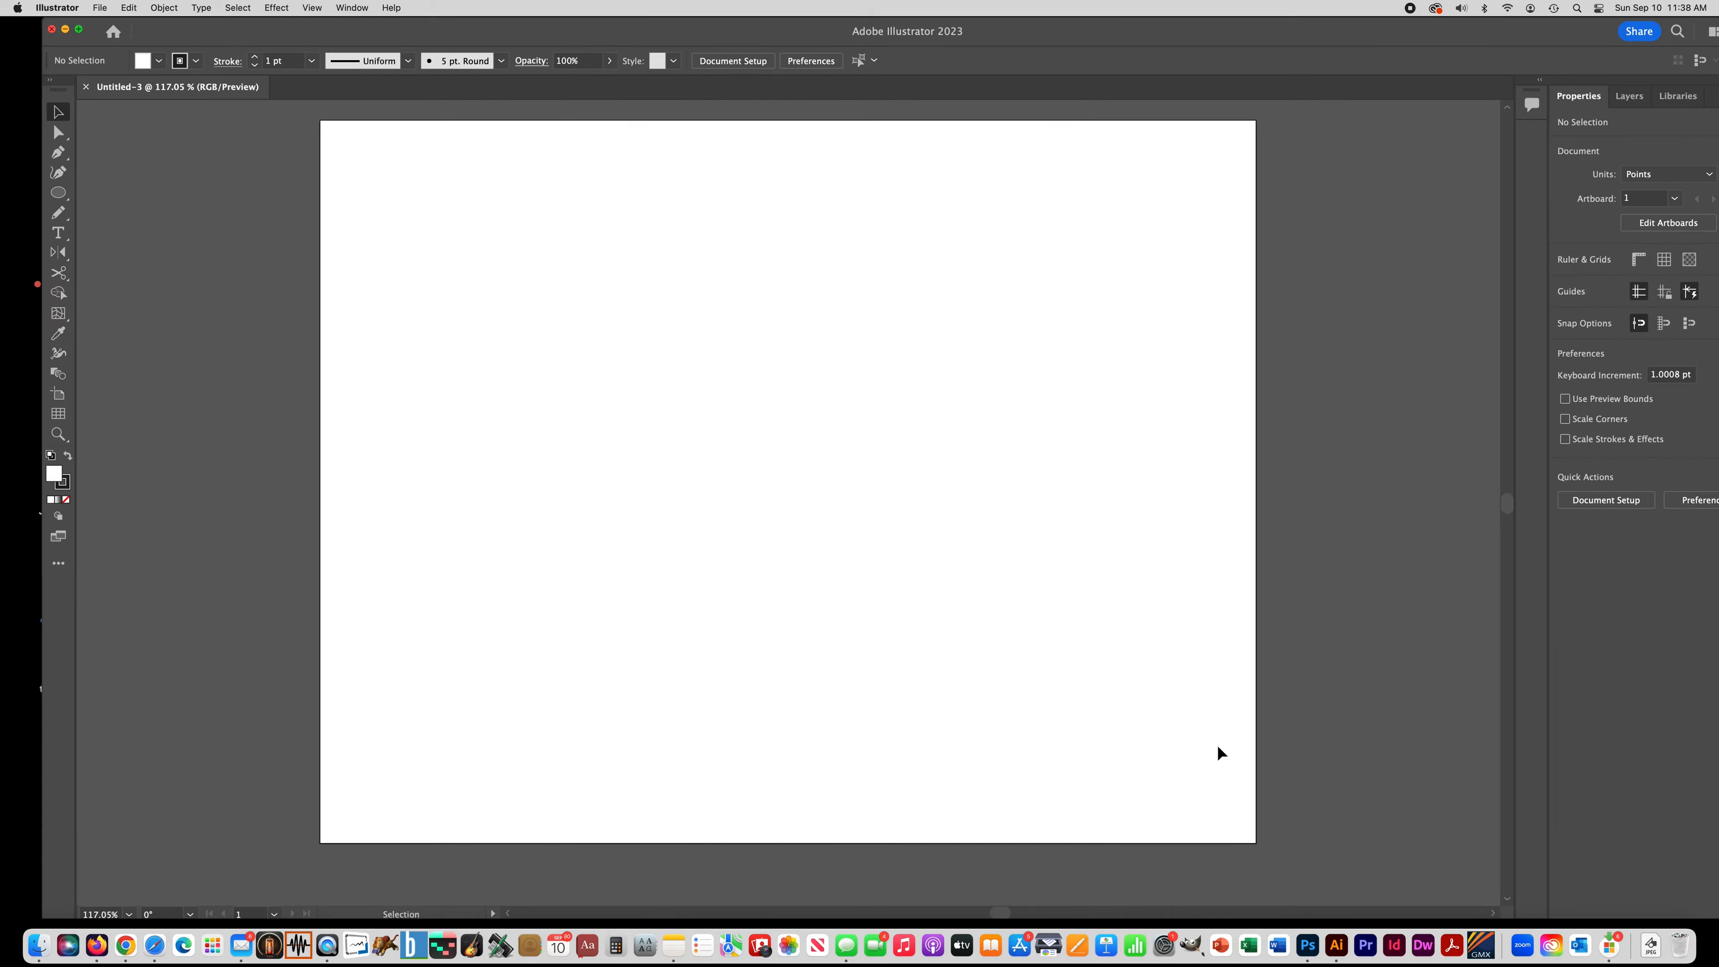
Step: Place the dark high-top sneaker screenshot from the sneaker folder as a linked image near the middle of the artboard
click(95, 8)
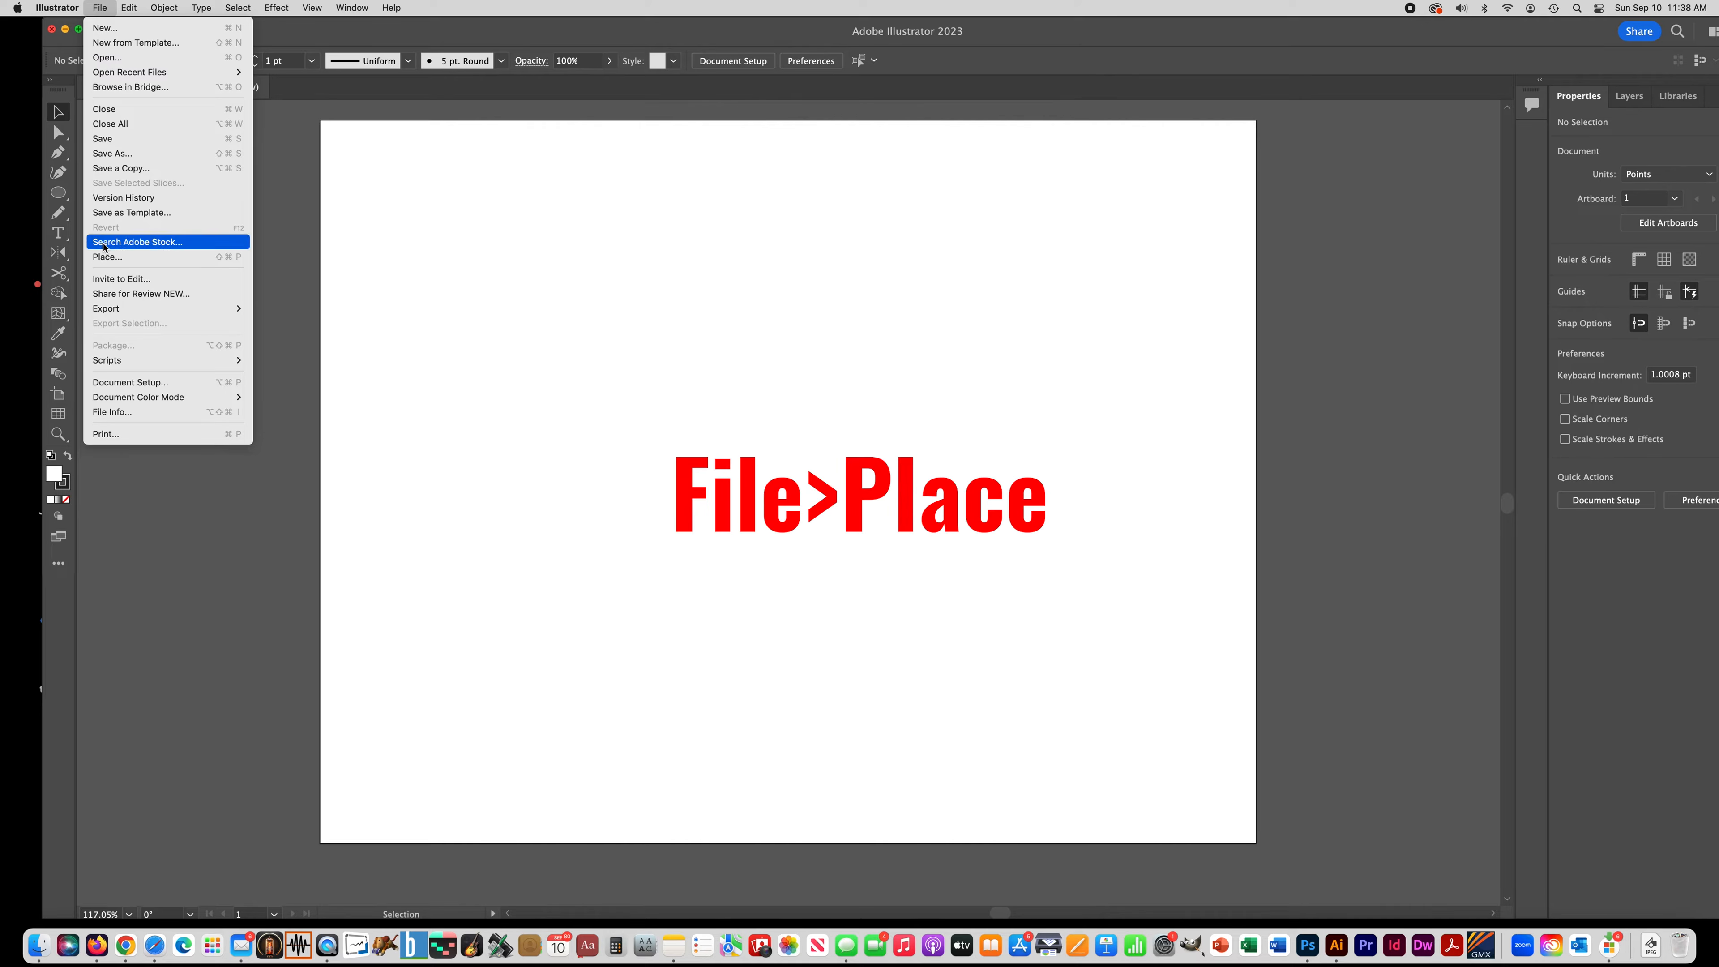
click(106, 258)
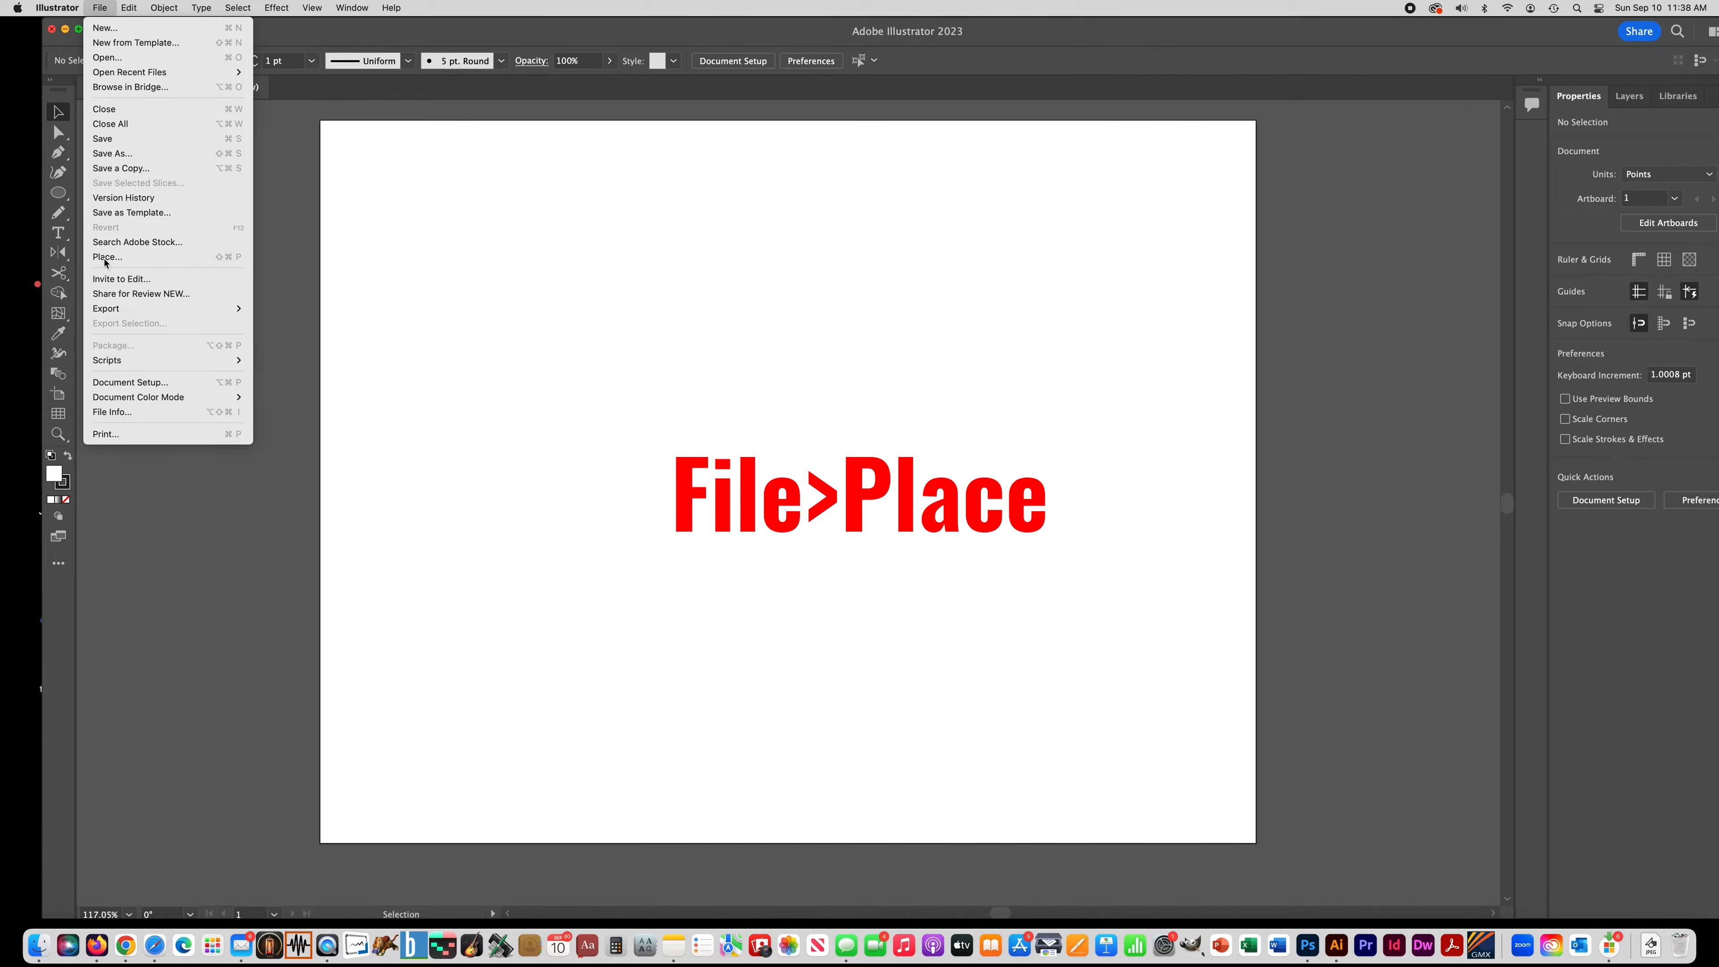
click(520, 89)
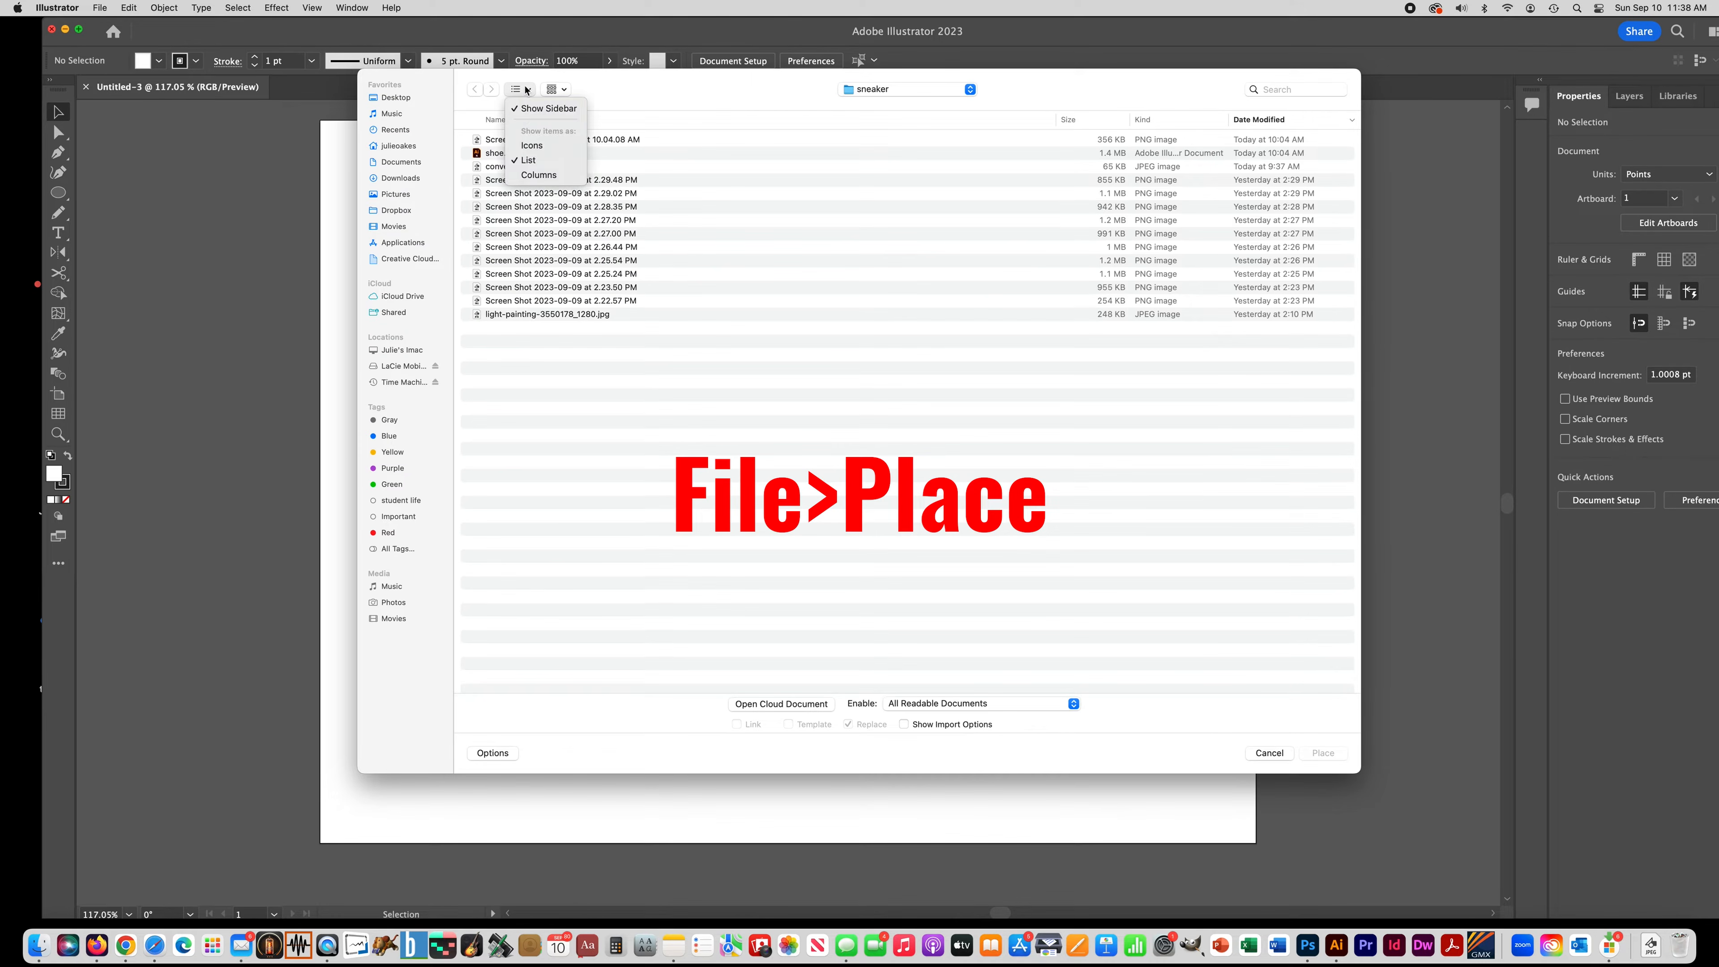
click(534, 110)
click(653, 159)
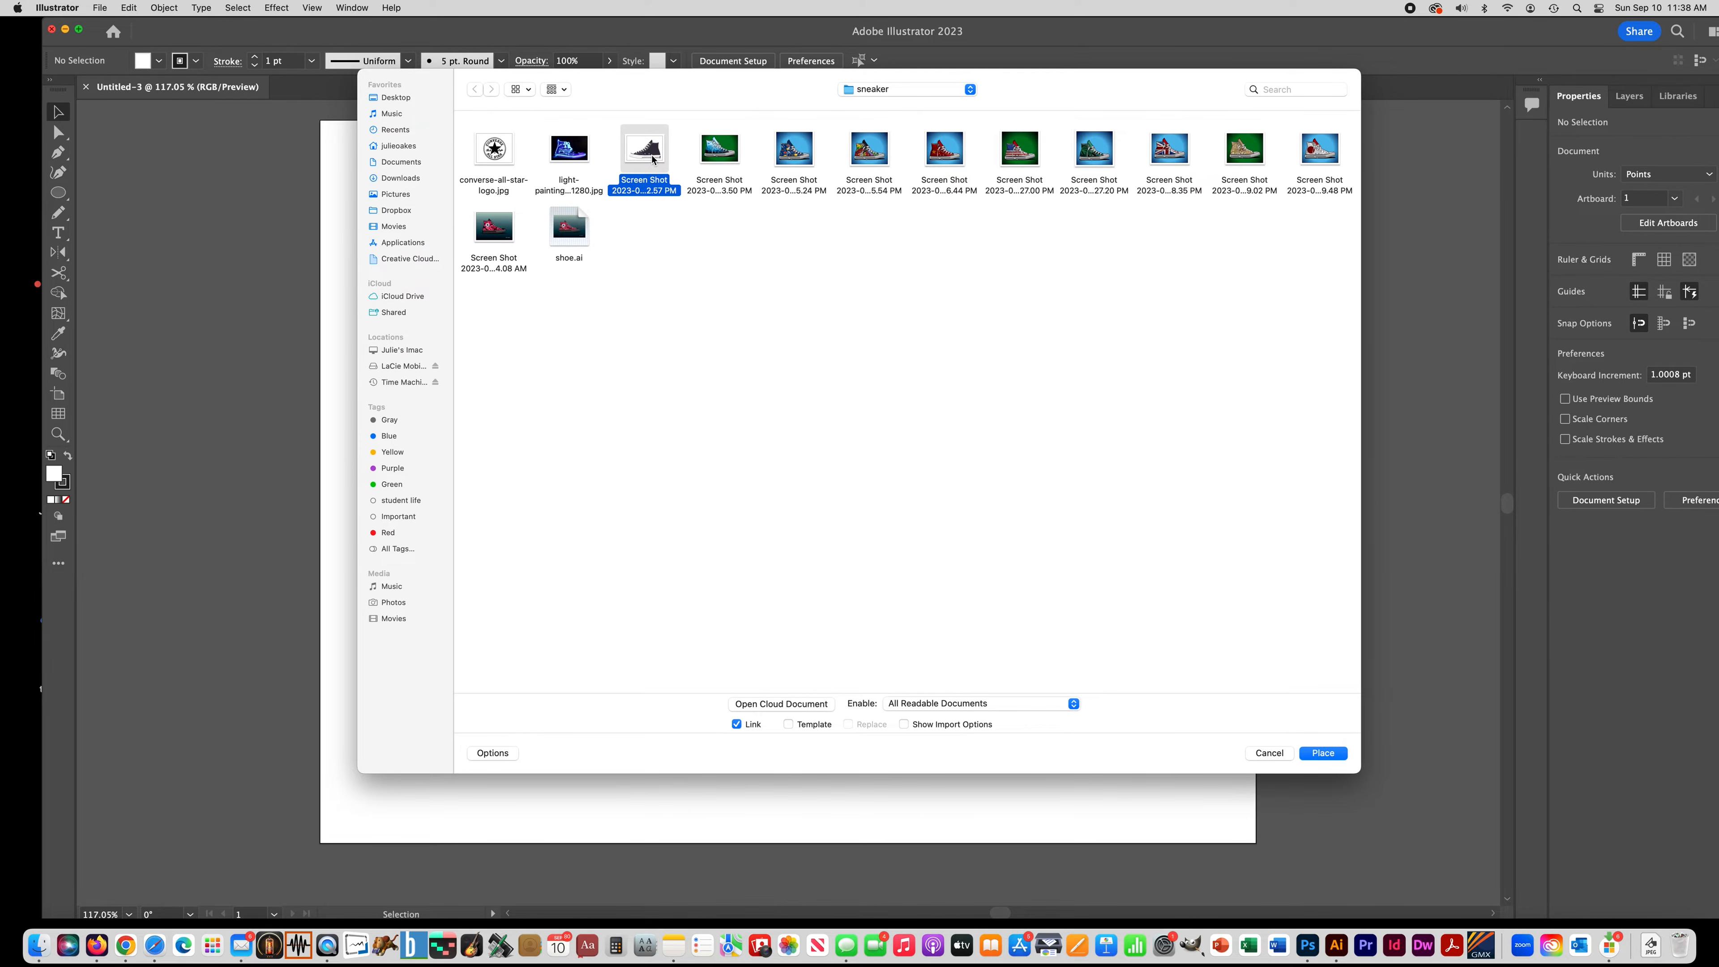
click(1324, 753)
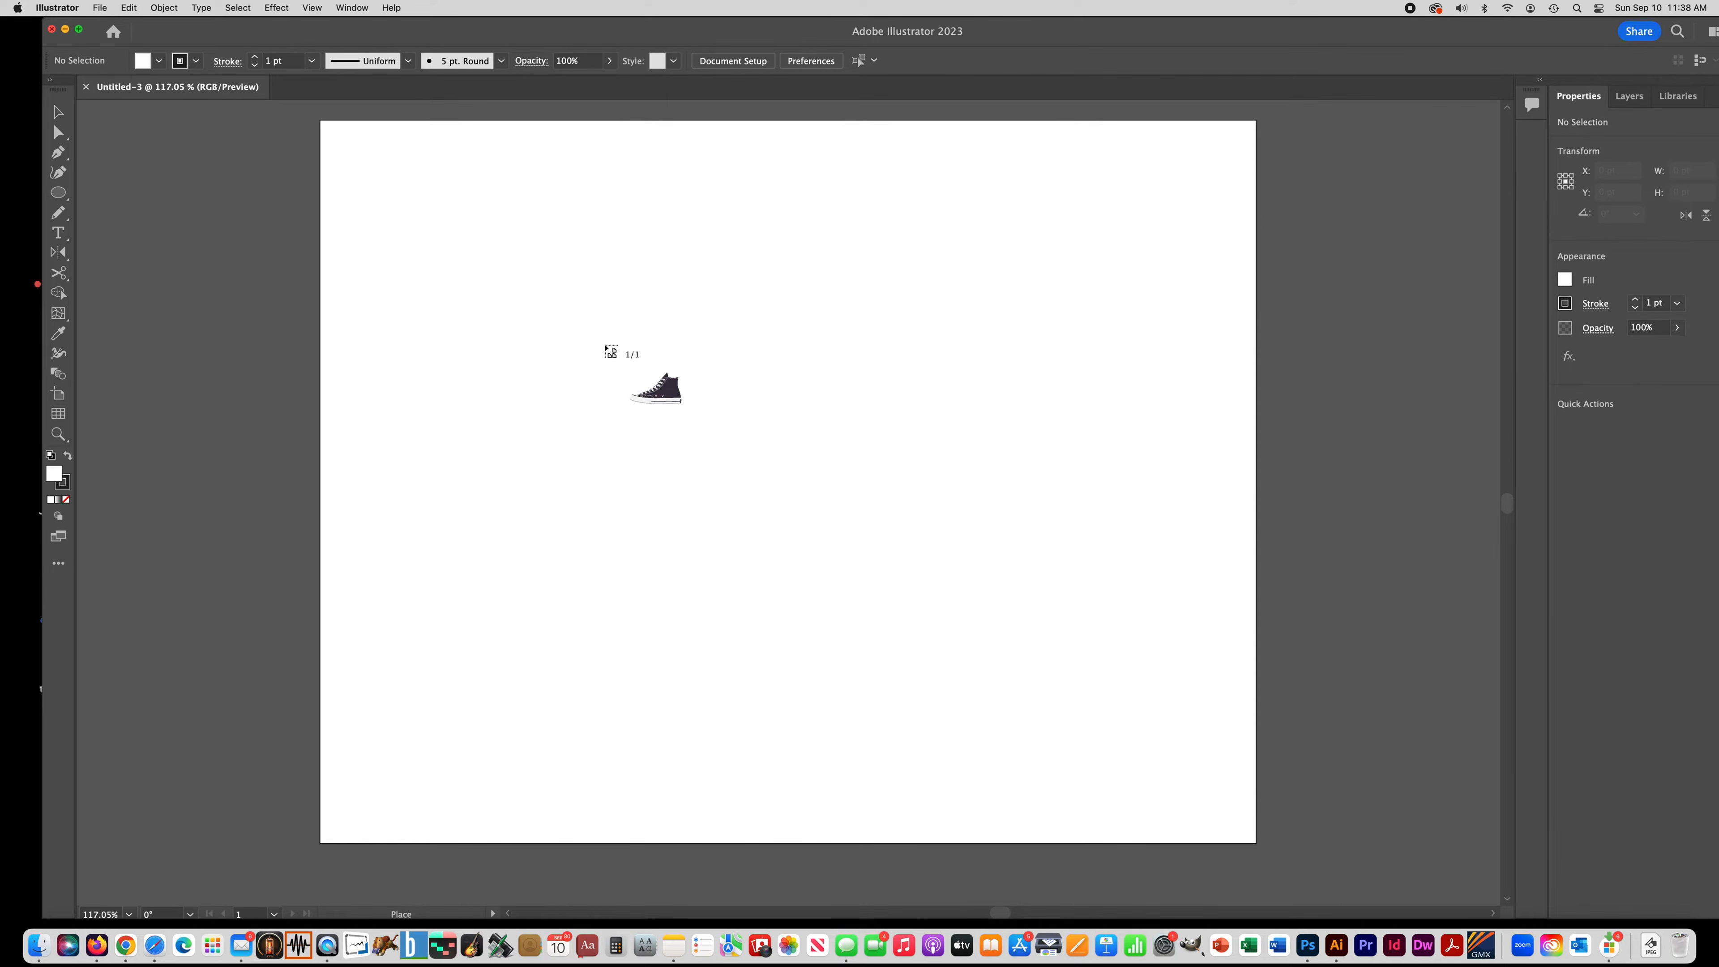
click(606, 350)
drag(1050, 575, 856, 437)
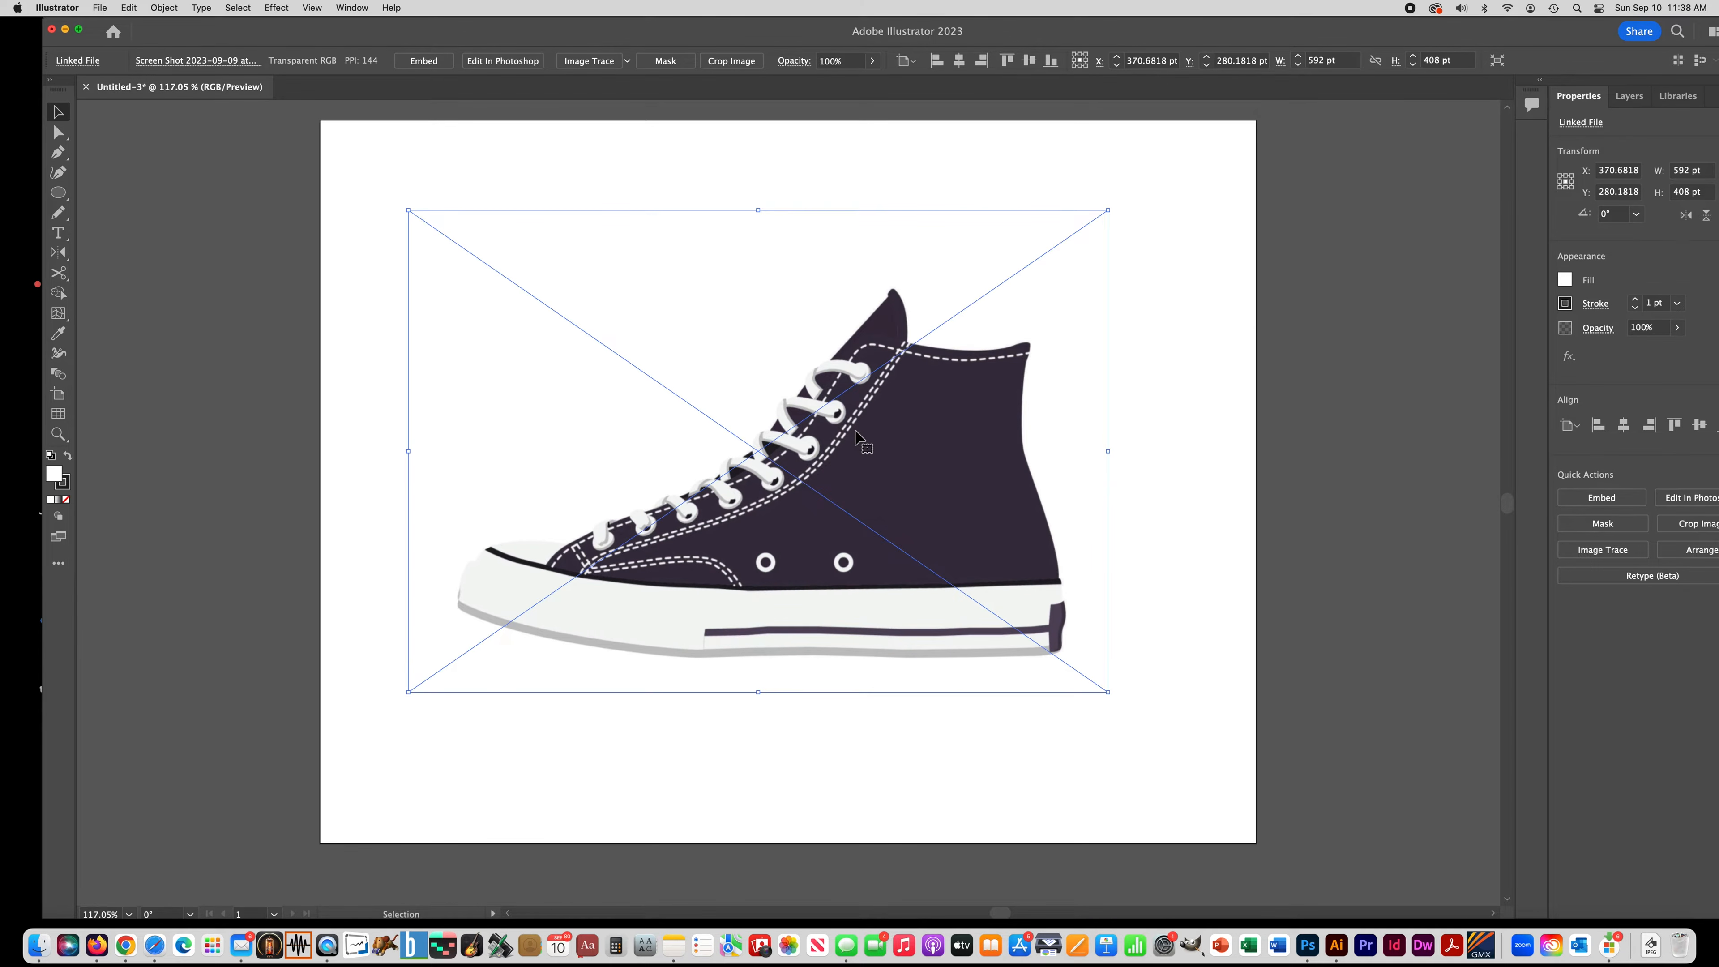
Step: Reflect the placed sneaker image across the vertical axis so the toe faces right
click(63, 257)
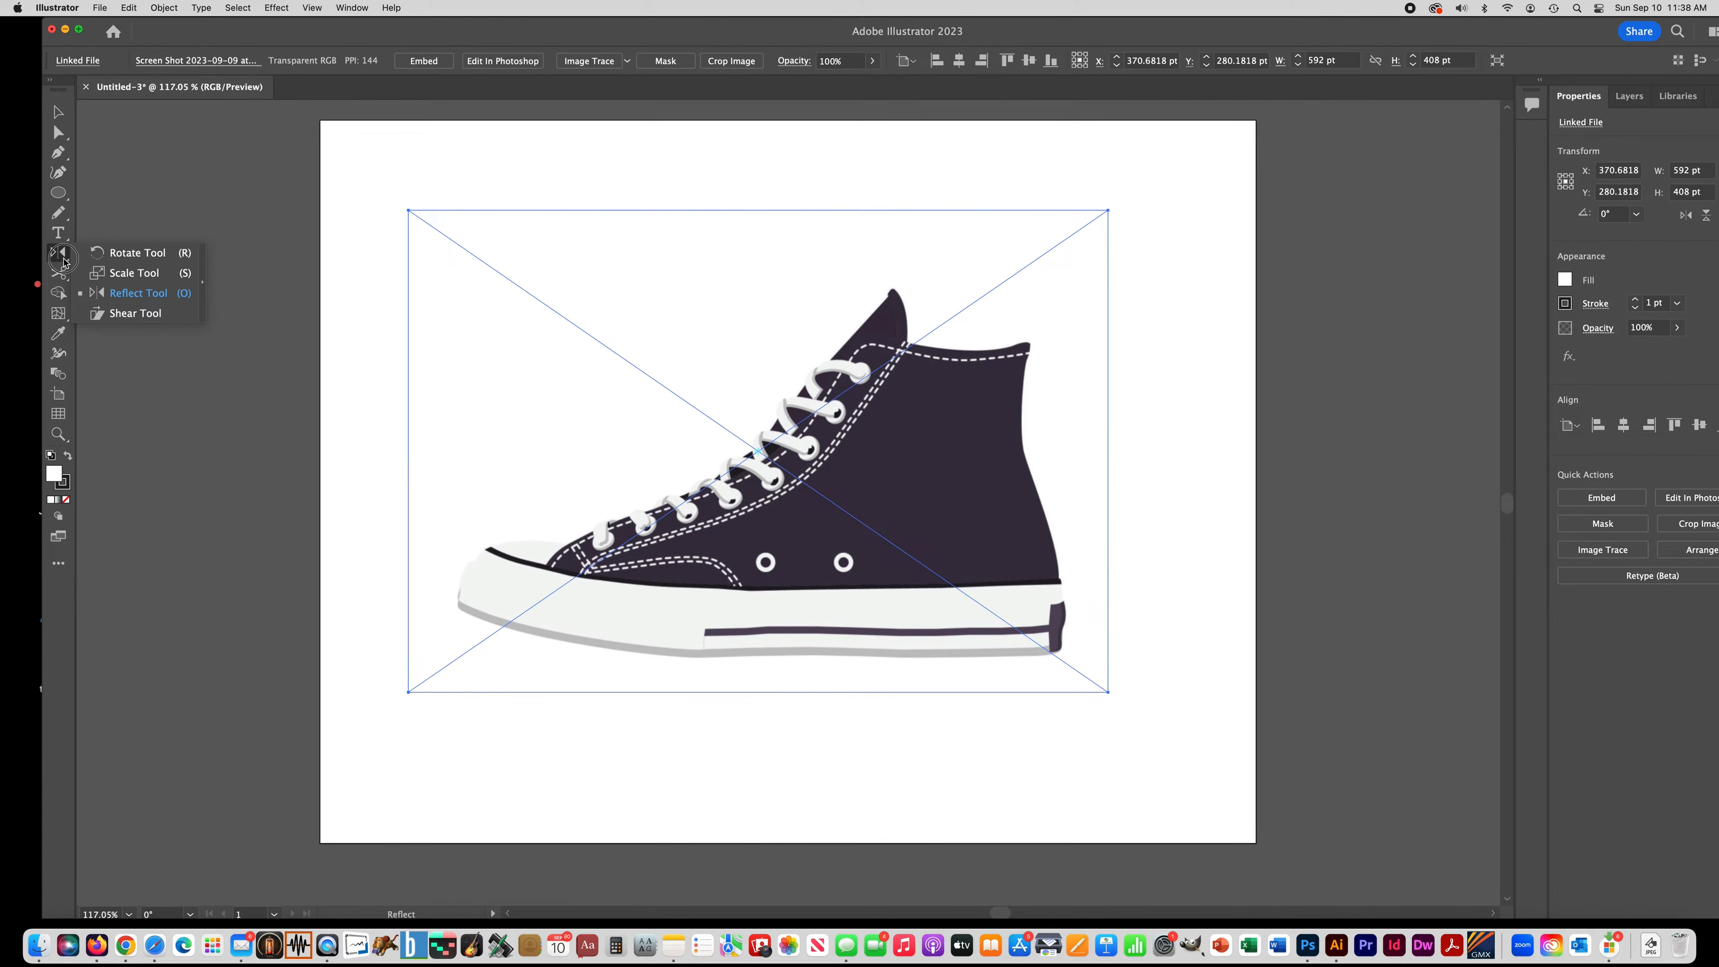
key(r)
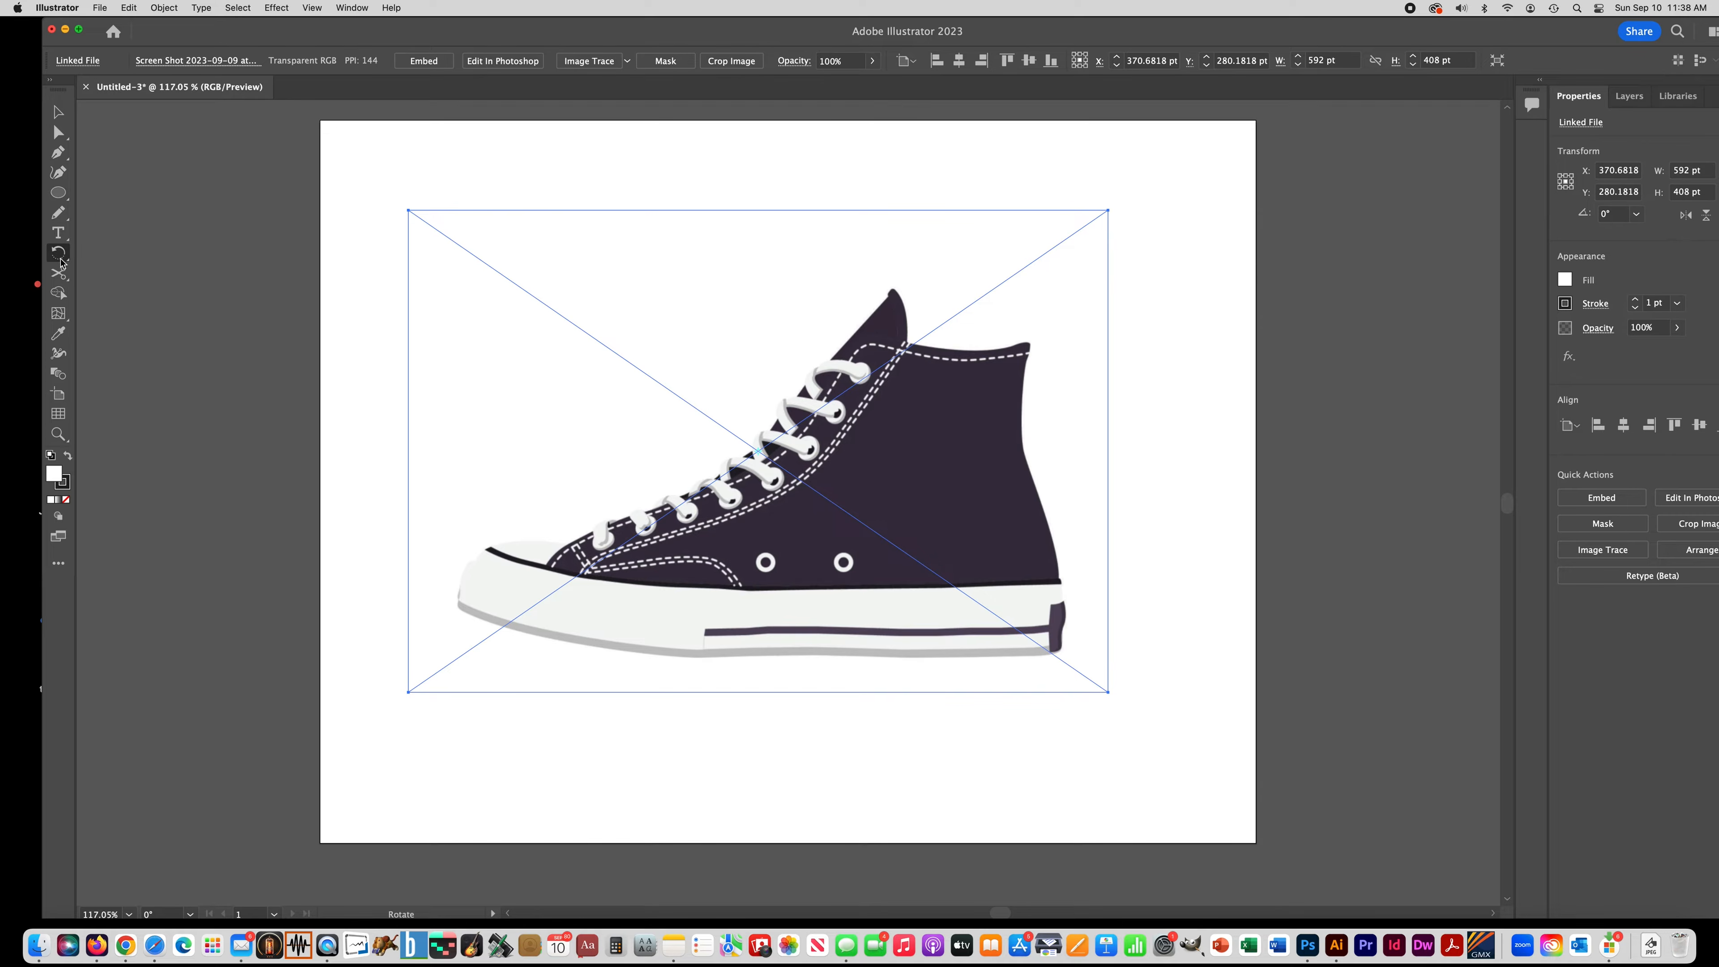
drag(61, 263, 139, 293)
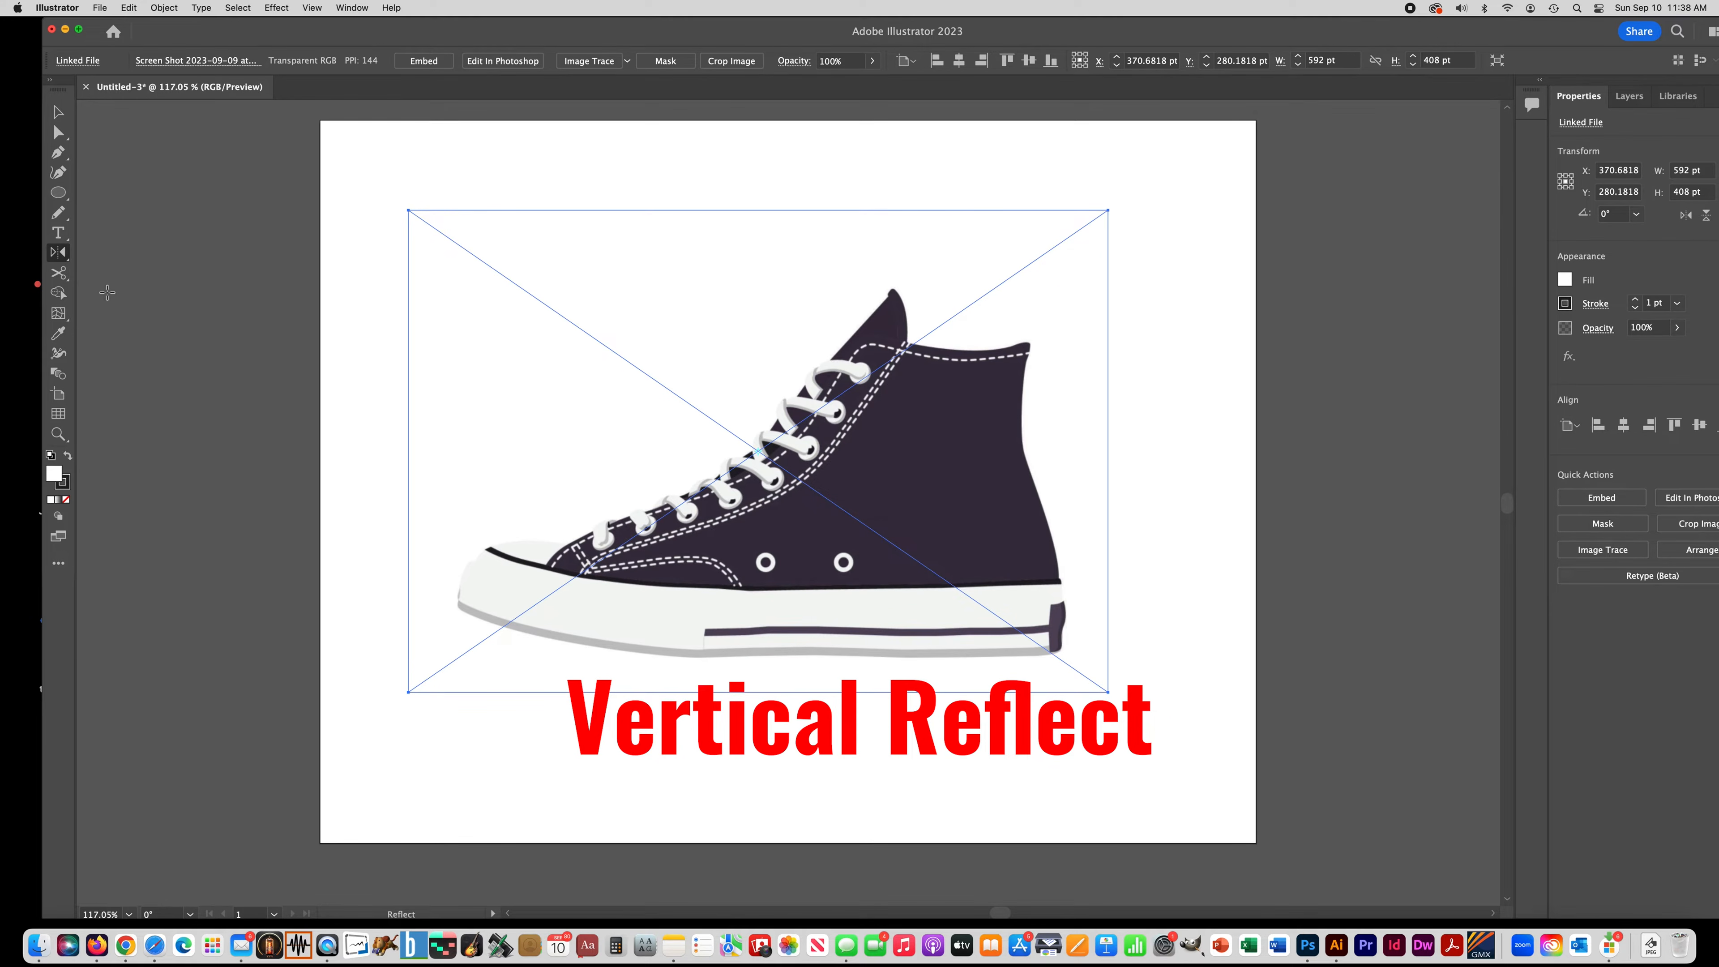
double_click(64, 254)
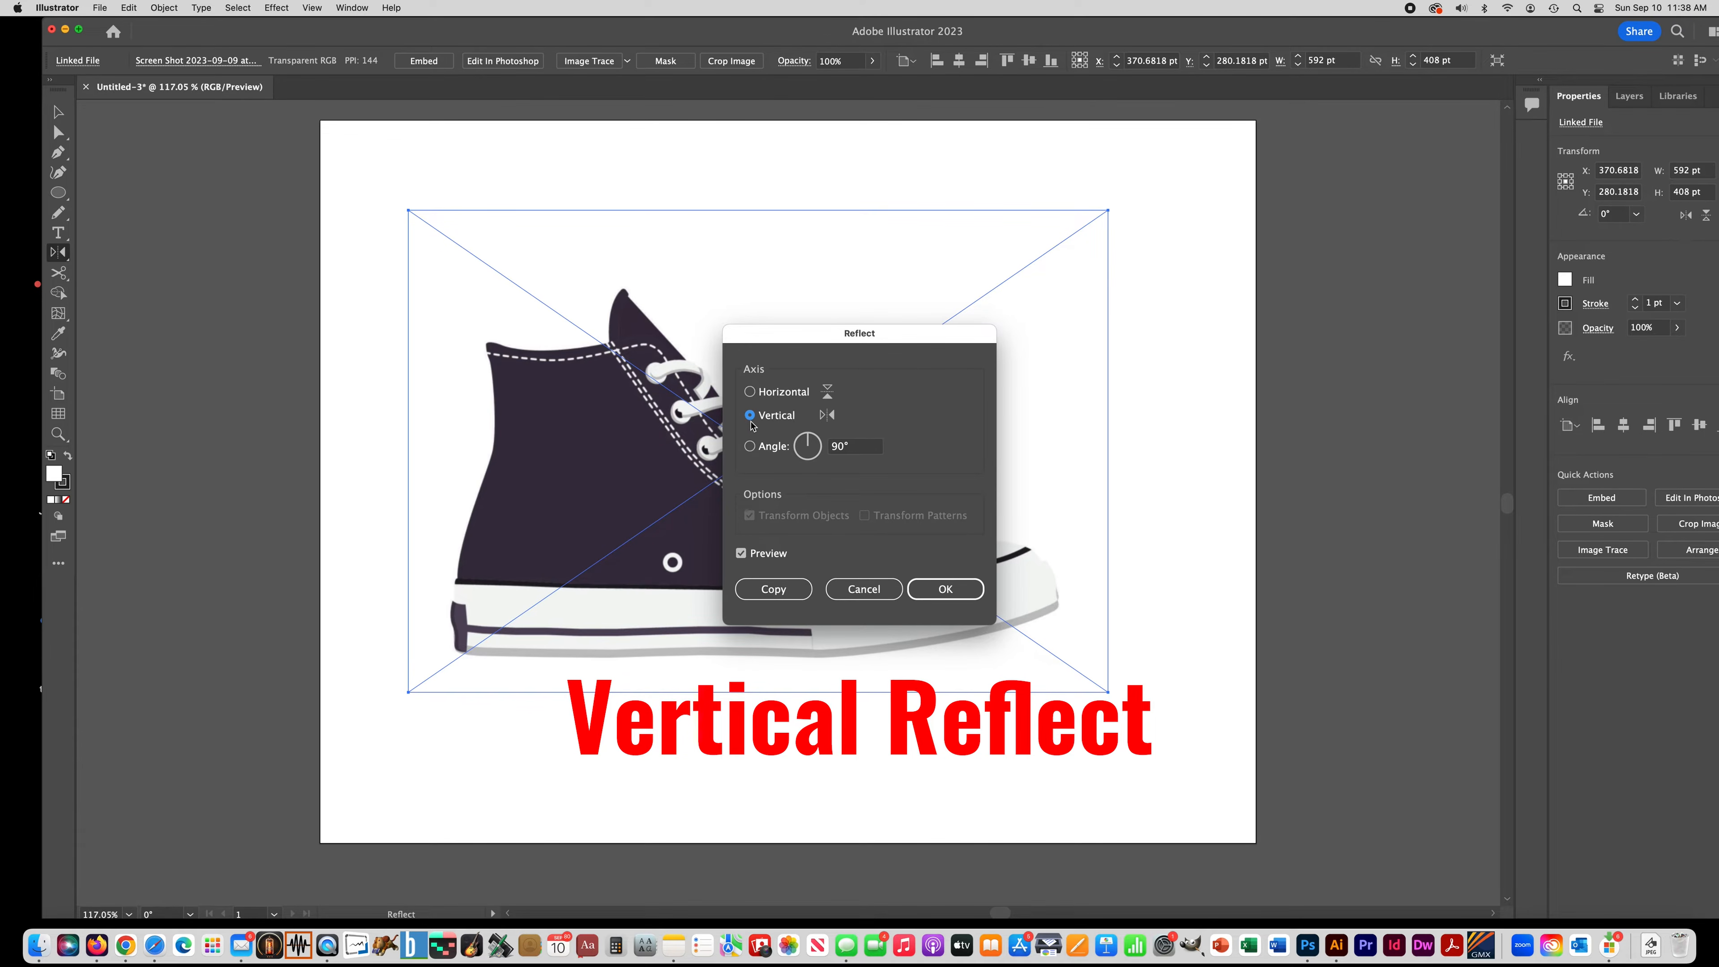
click(962, 588)
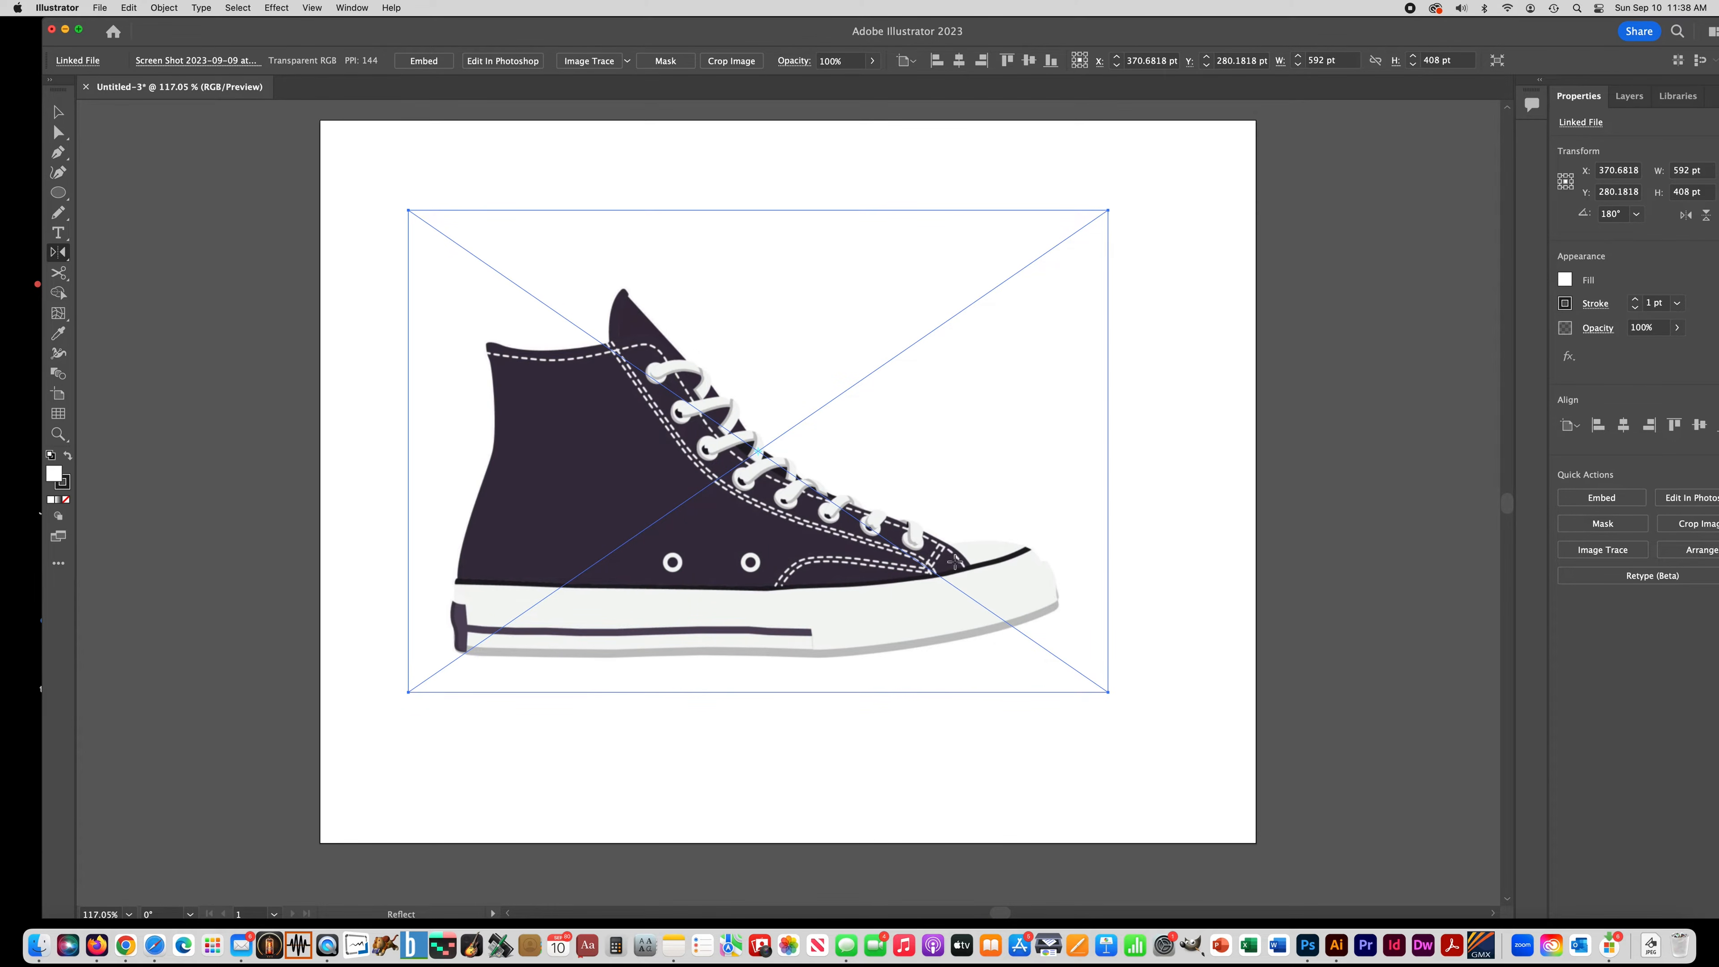
Step: Rename the layer holding the sneaker image as template
click(1629, 96)
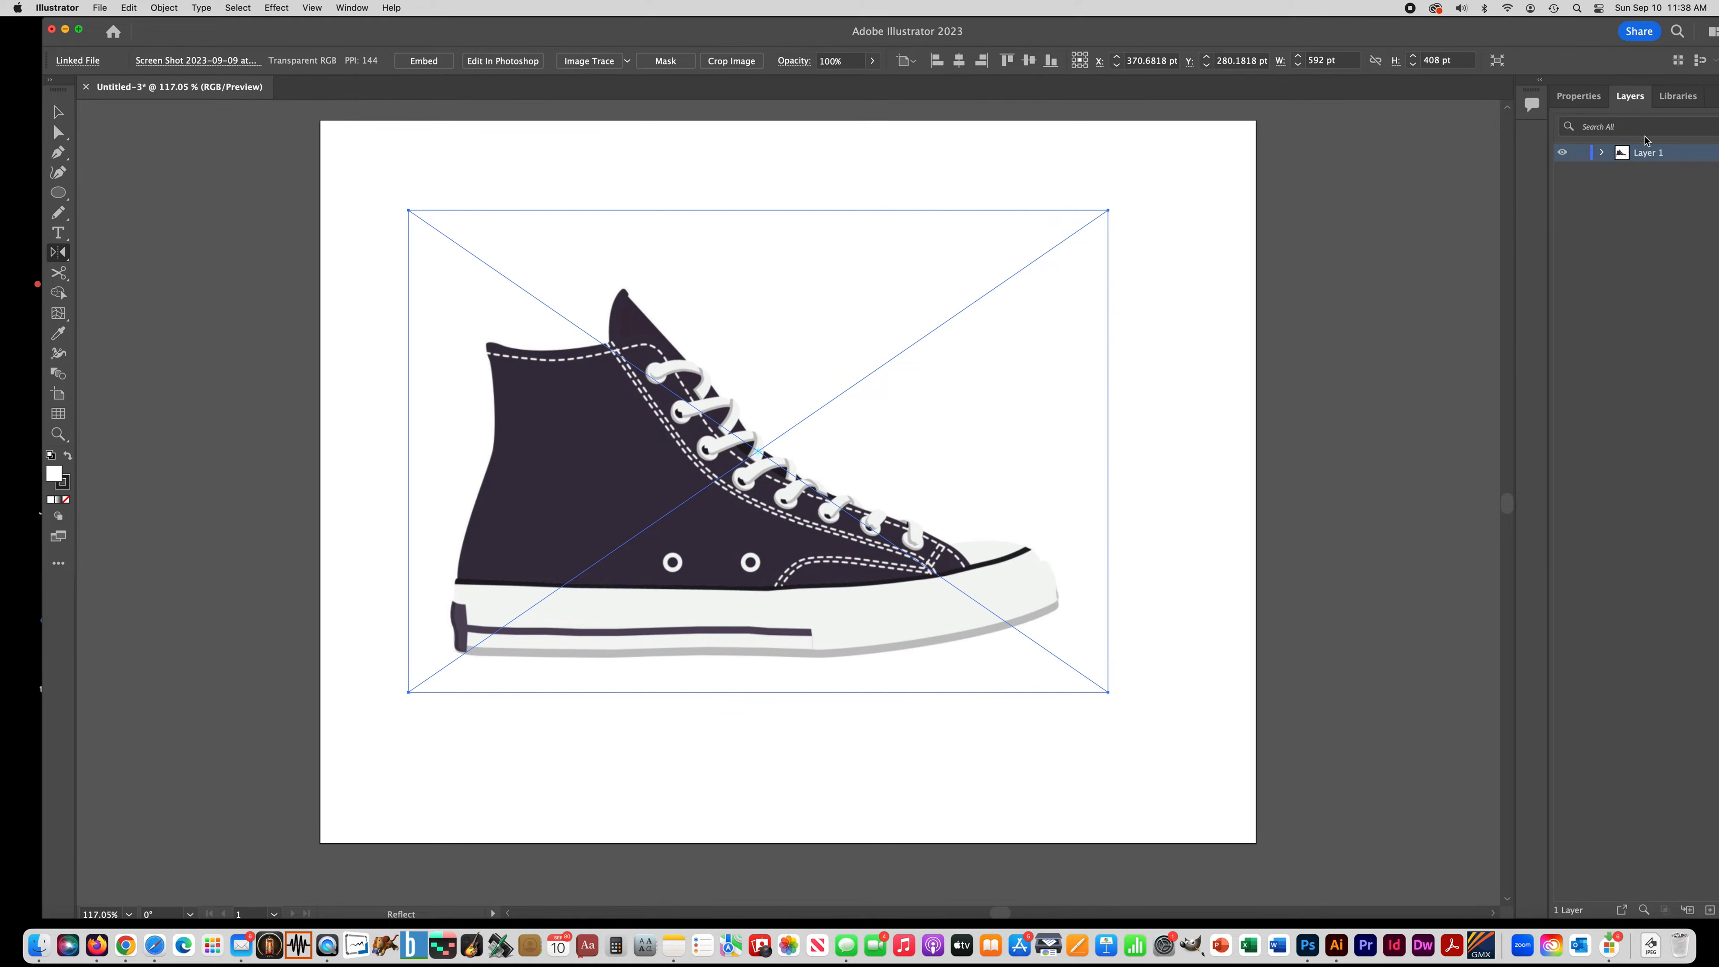
drag(1548, 35, 1505, 32)
double_click(1604, 160)
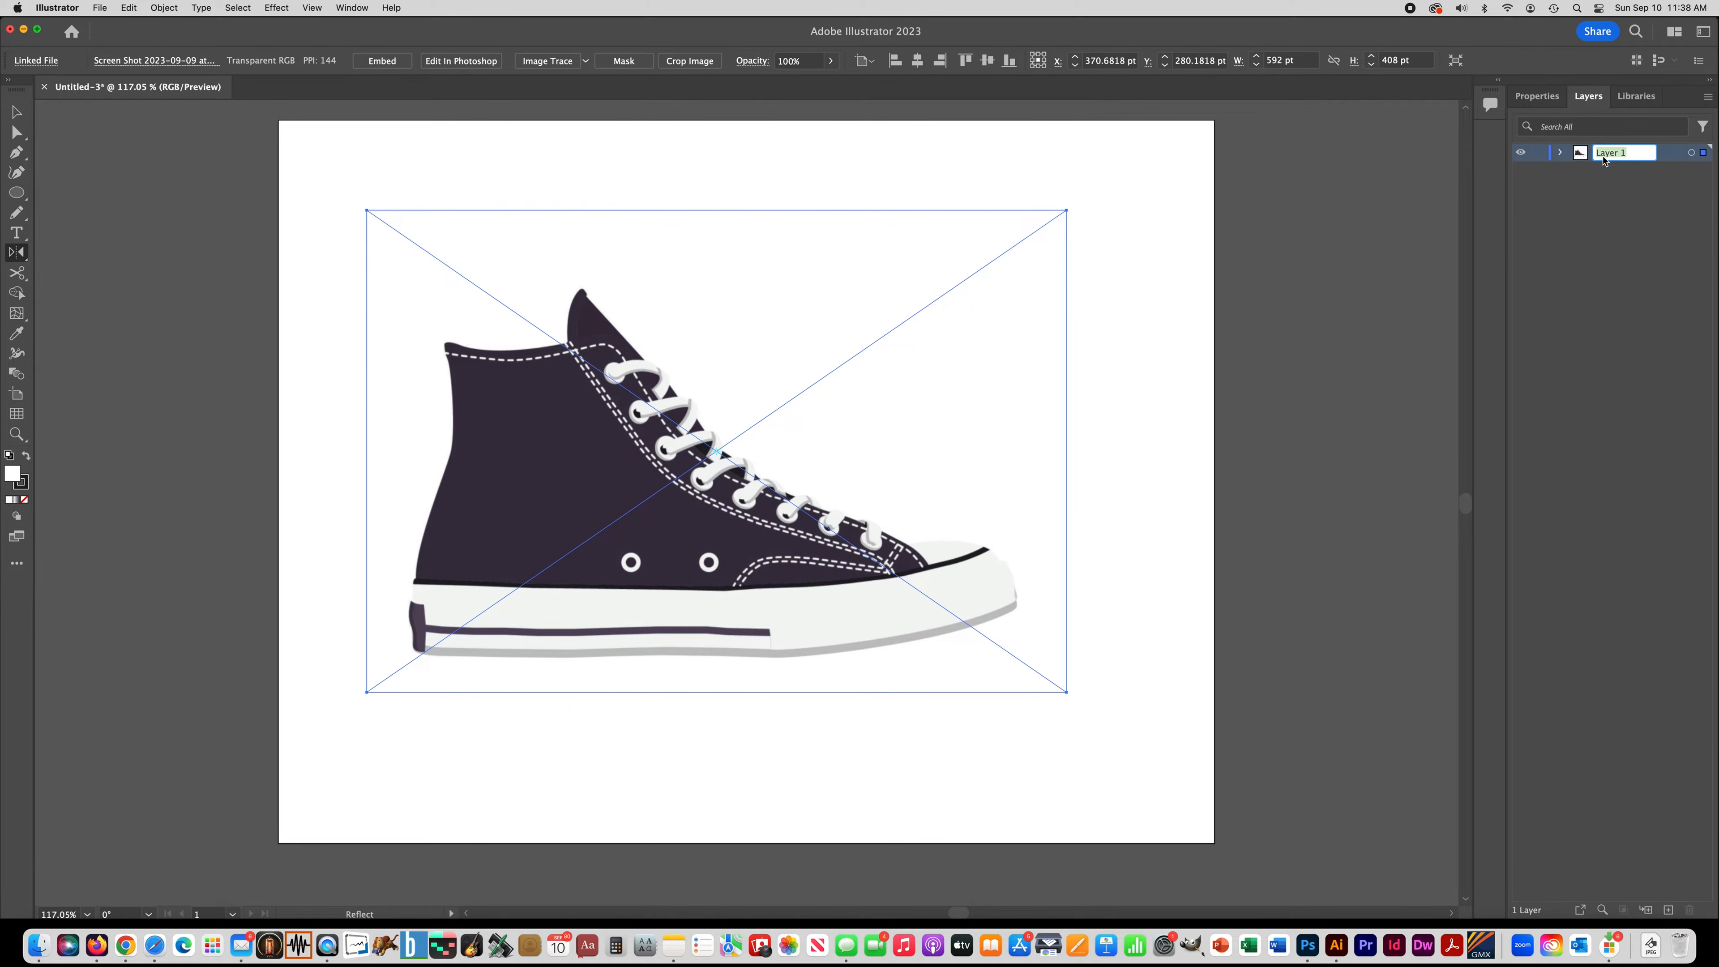
text(template)
key(Return)
Step: Turn the sneaker image's layer into a template layer with images dimmed to 50%
double_click(1616, 154)
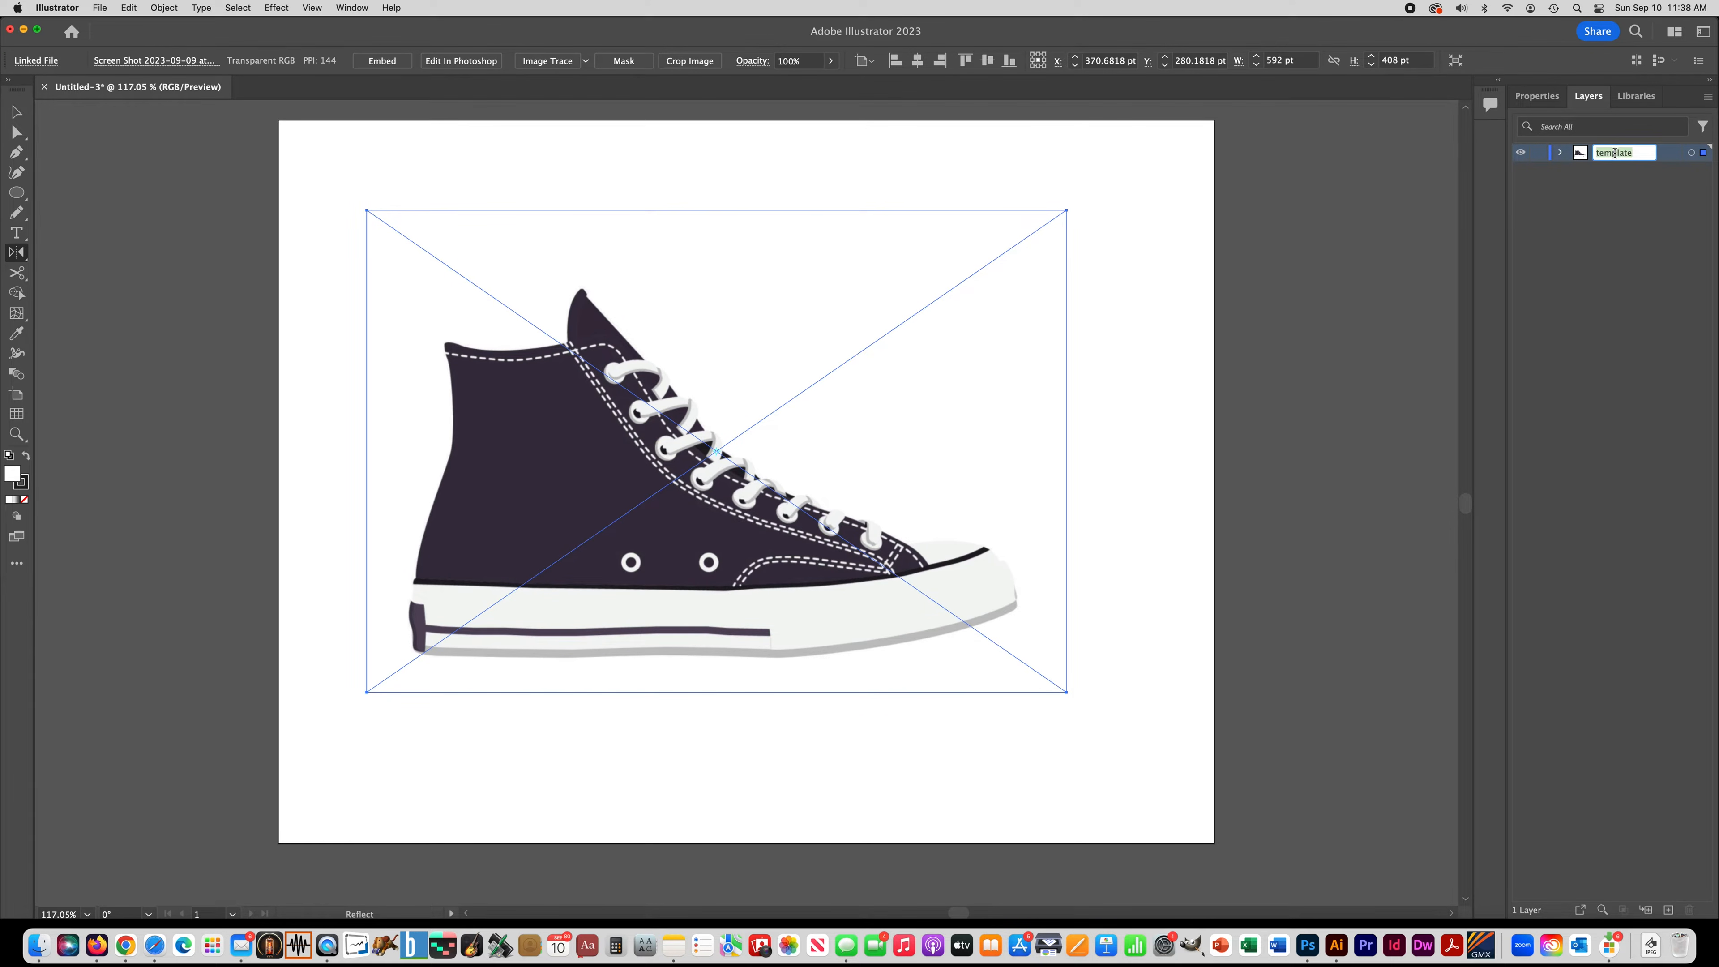
double_click(1675, 158)
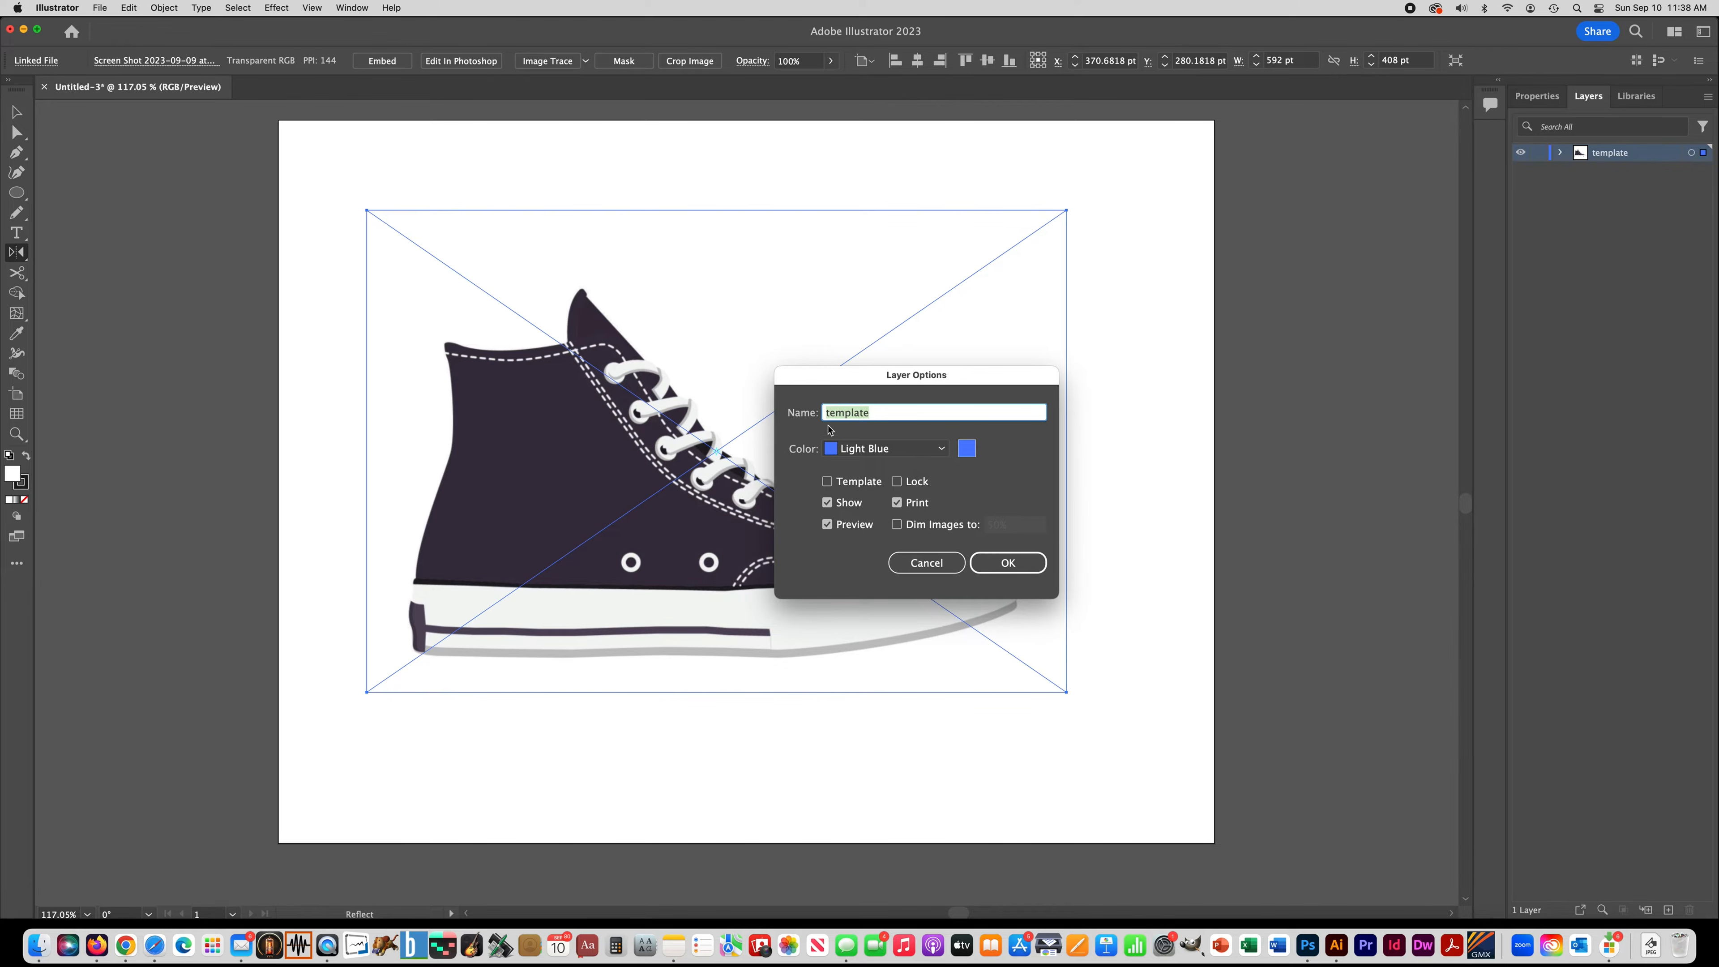
click(827, 481)
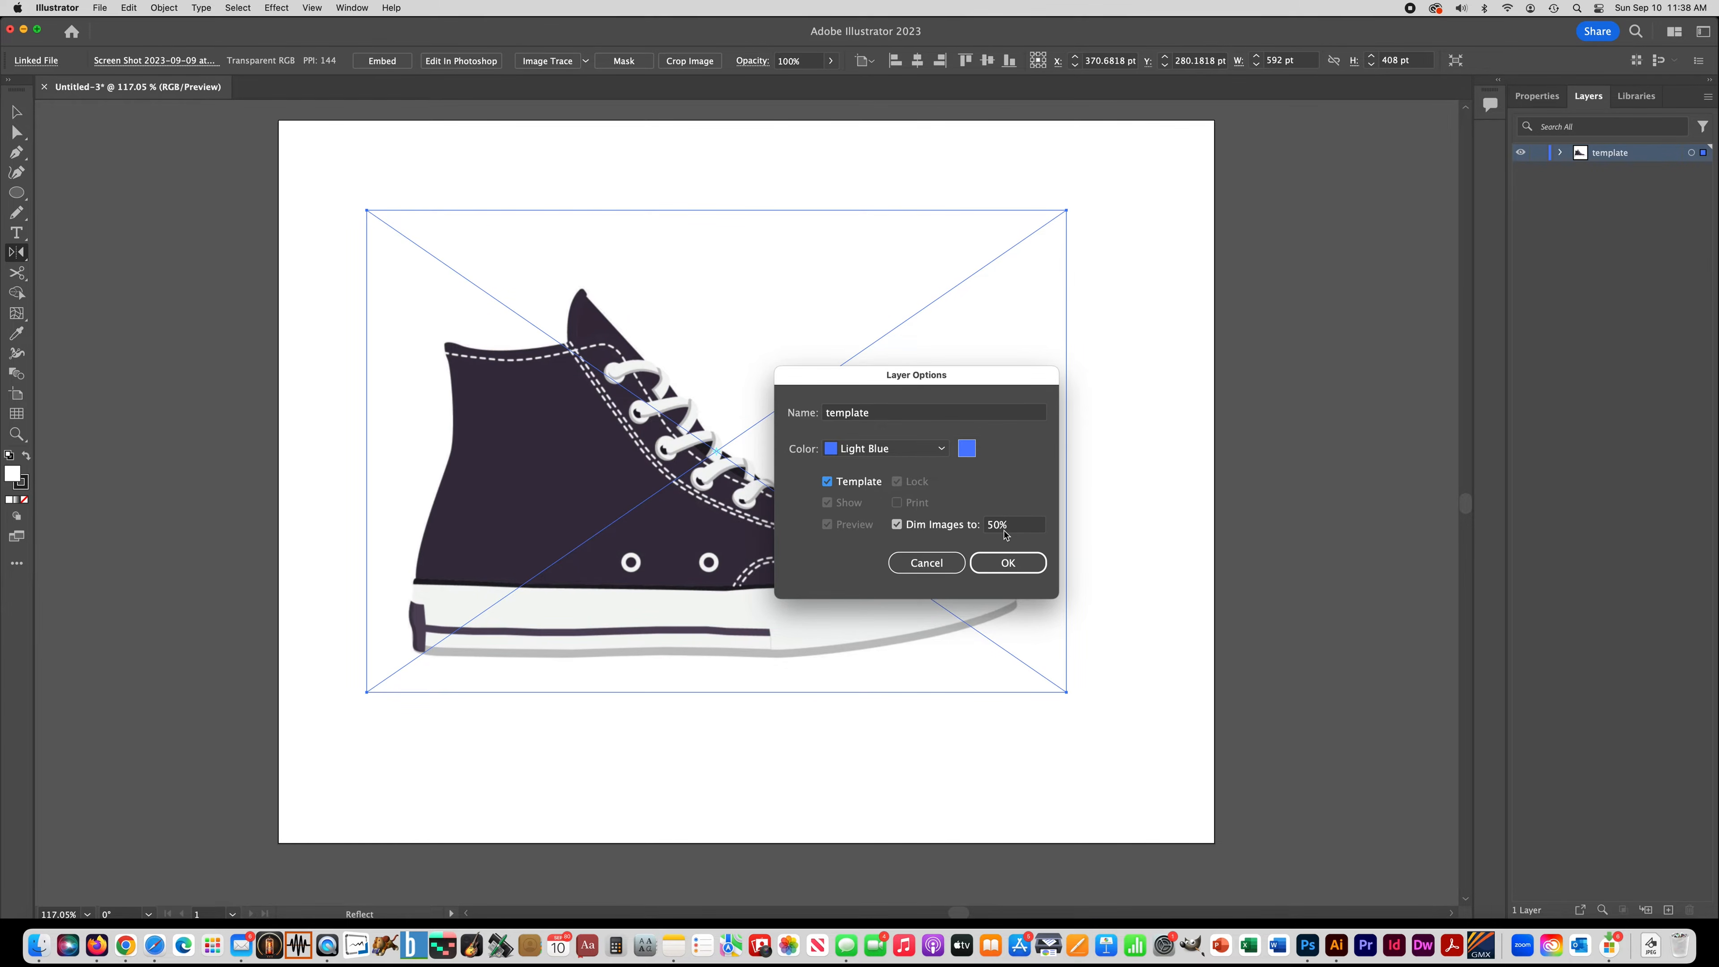
double_click(989, 527)
click(1006, 562)
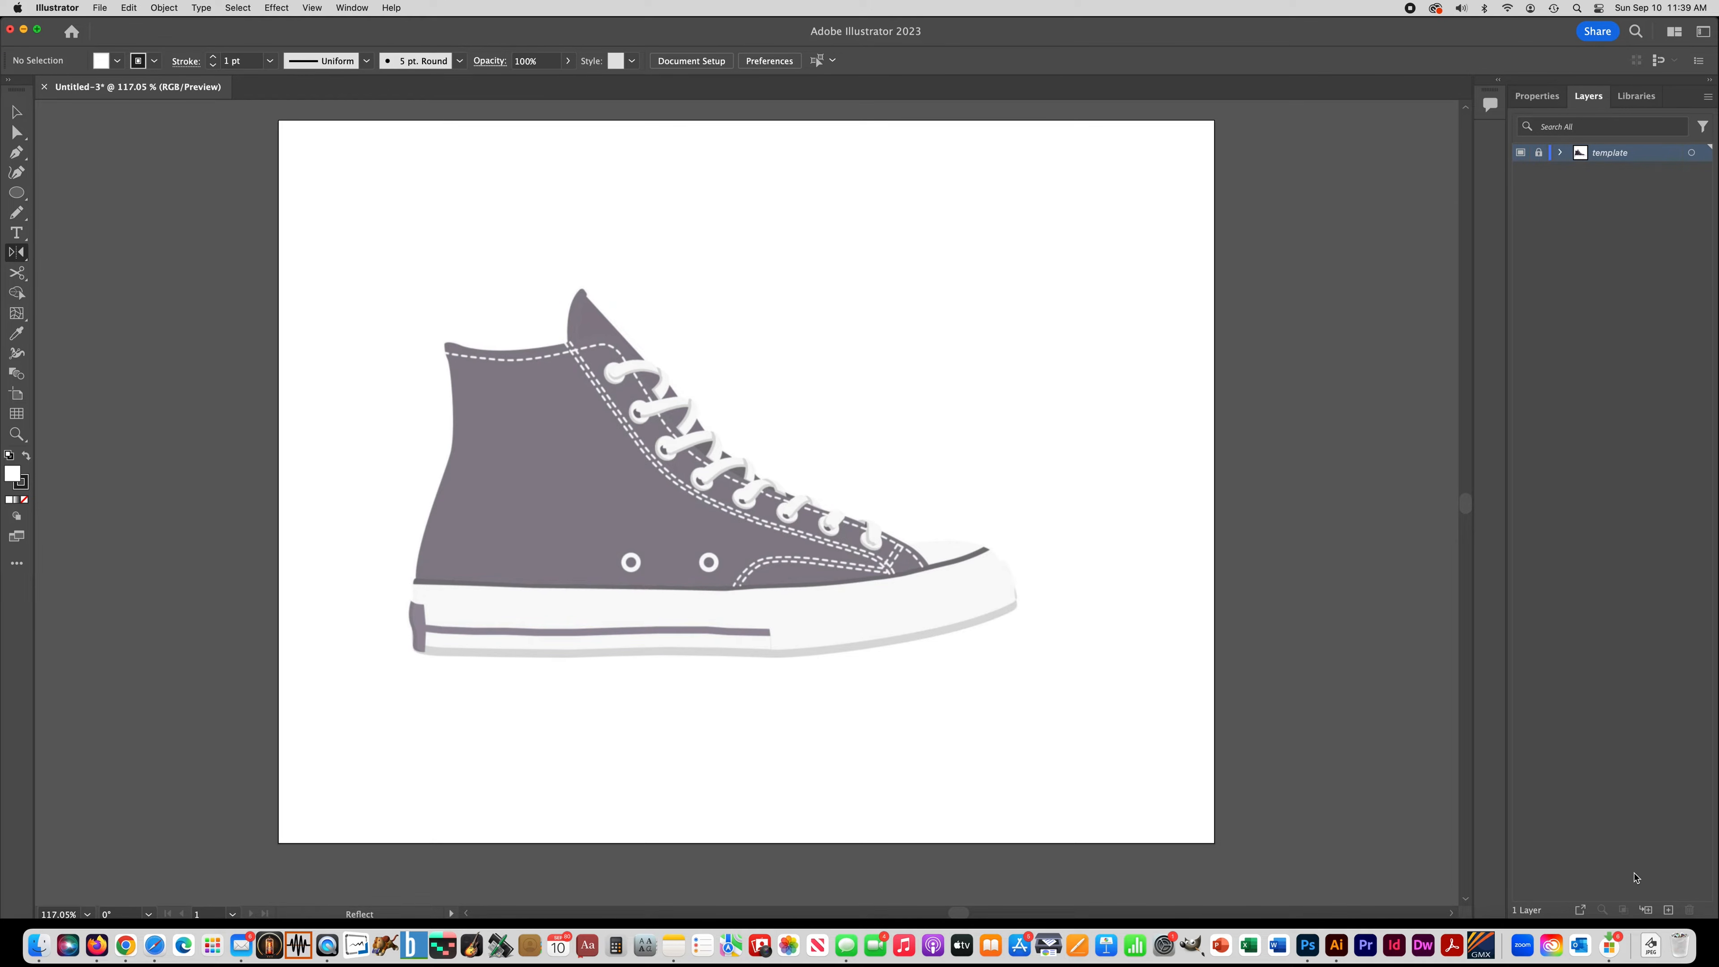
Step: Add two new layers above the template layer, naming the lower one color and the upper one outline
click(1668, 911)
double_click(1606, 156)
text(color)
key(Return)
click(1669, 910)
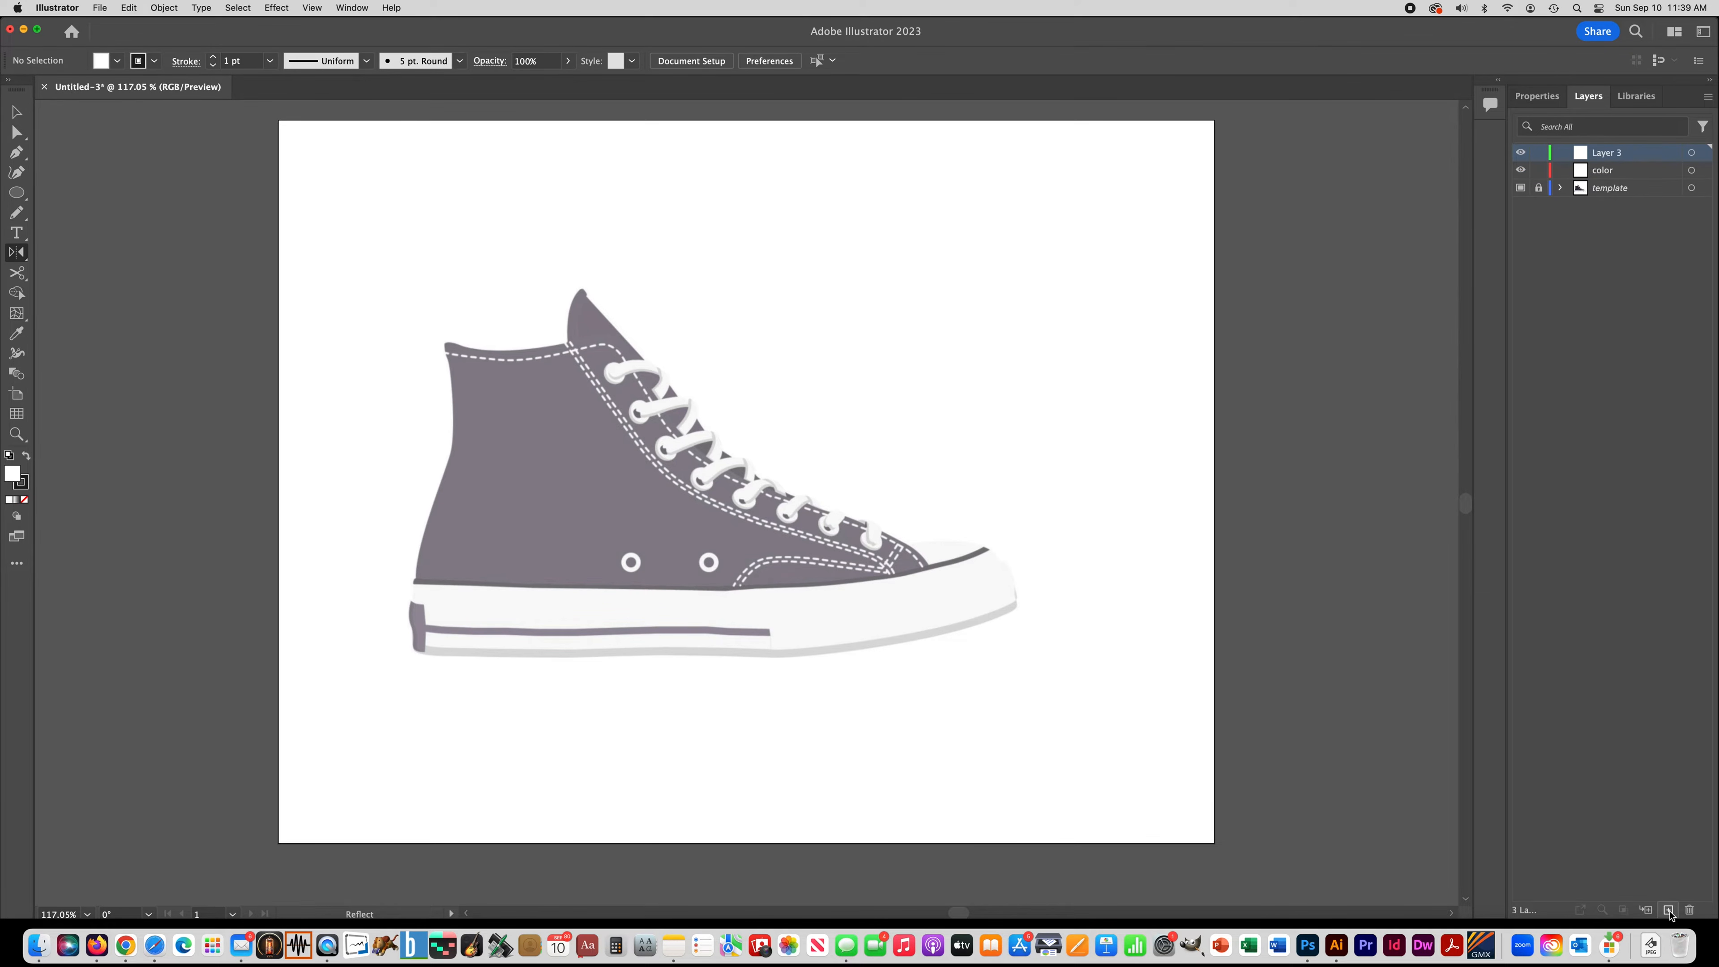
double_click(1602, 155)
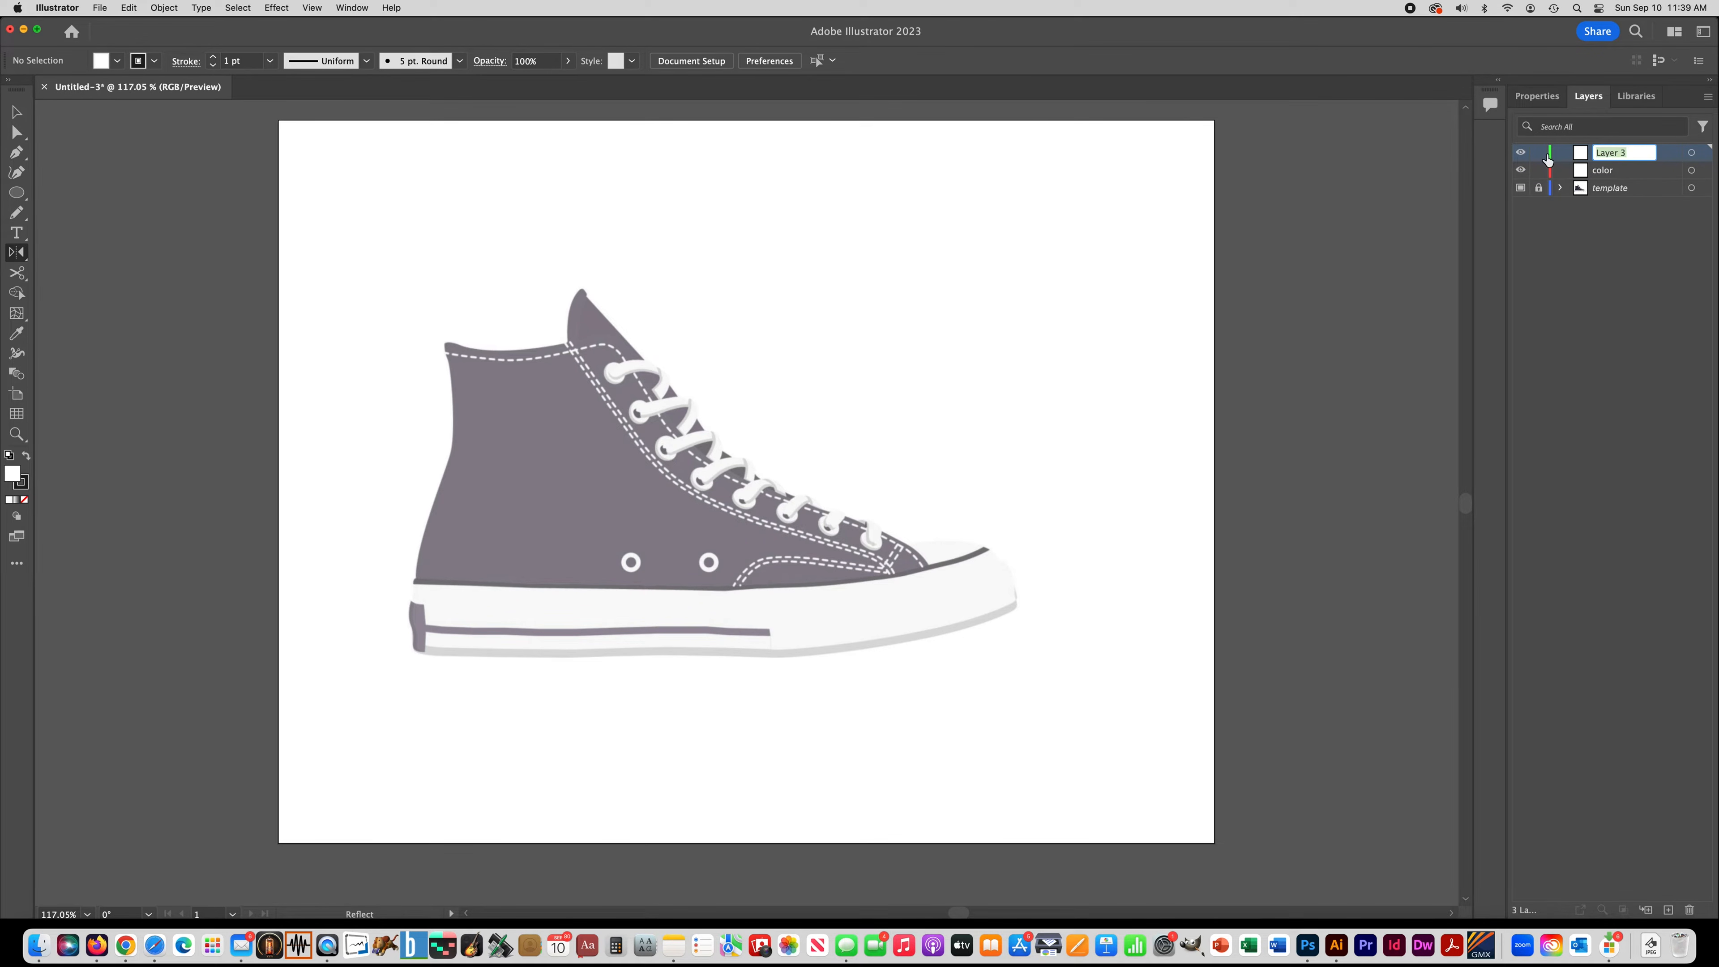
text(outline)
key(Return)
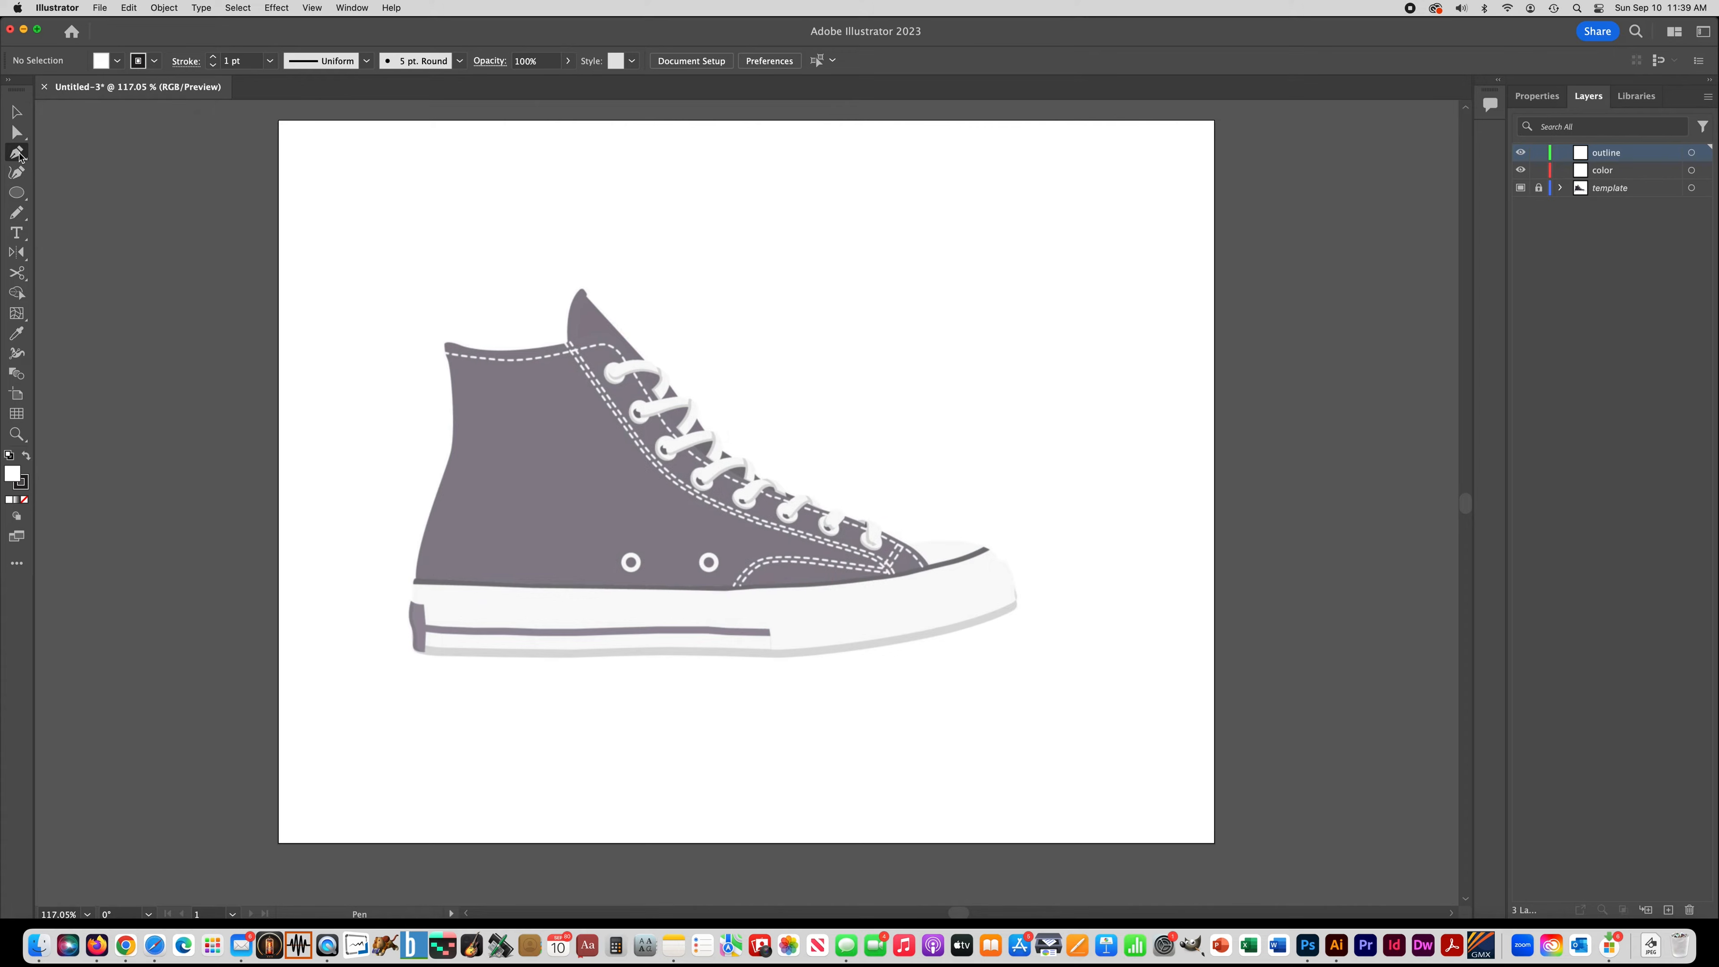
Step: Set up the Pen tool with no fill and a 5 pt stroke in CMYK black (0, 0, 0, 100)
click(12, 473)
click(22, 484)
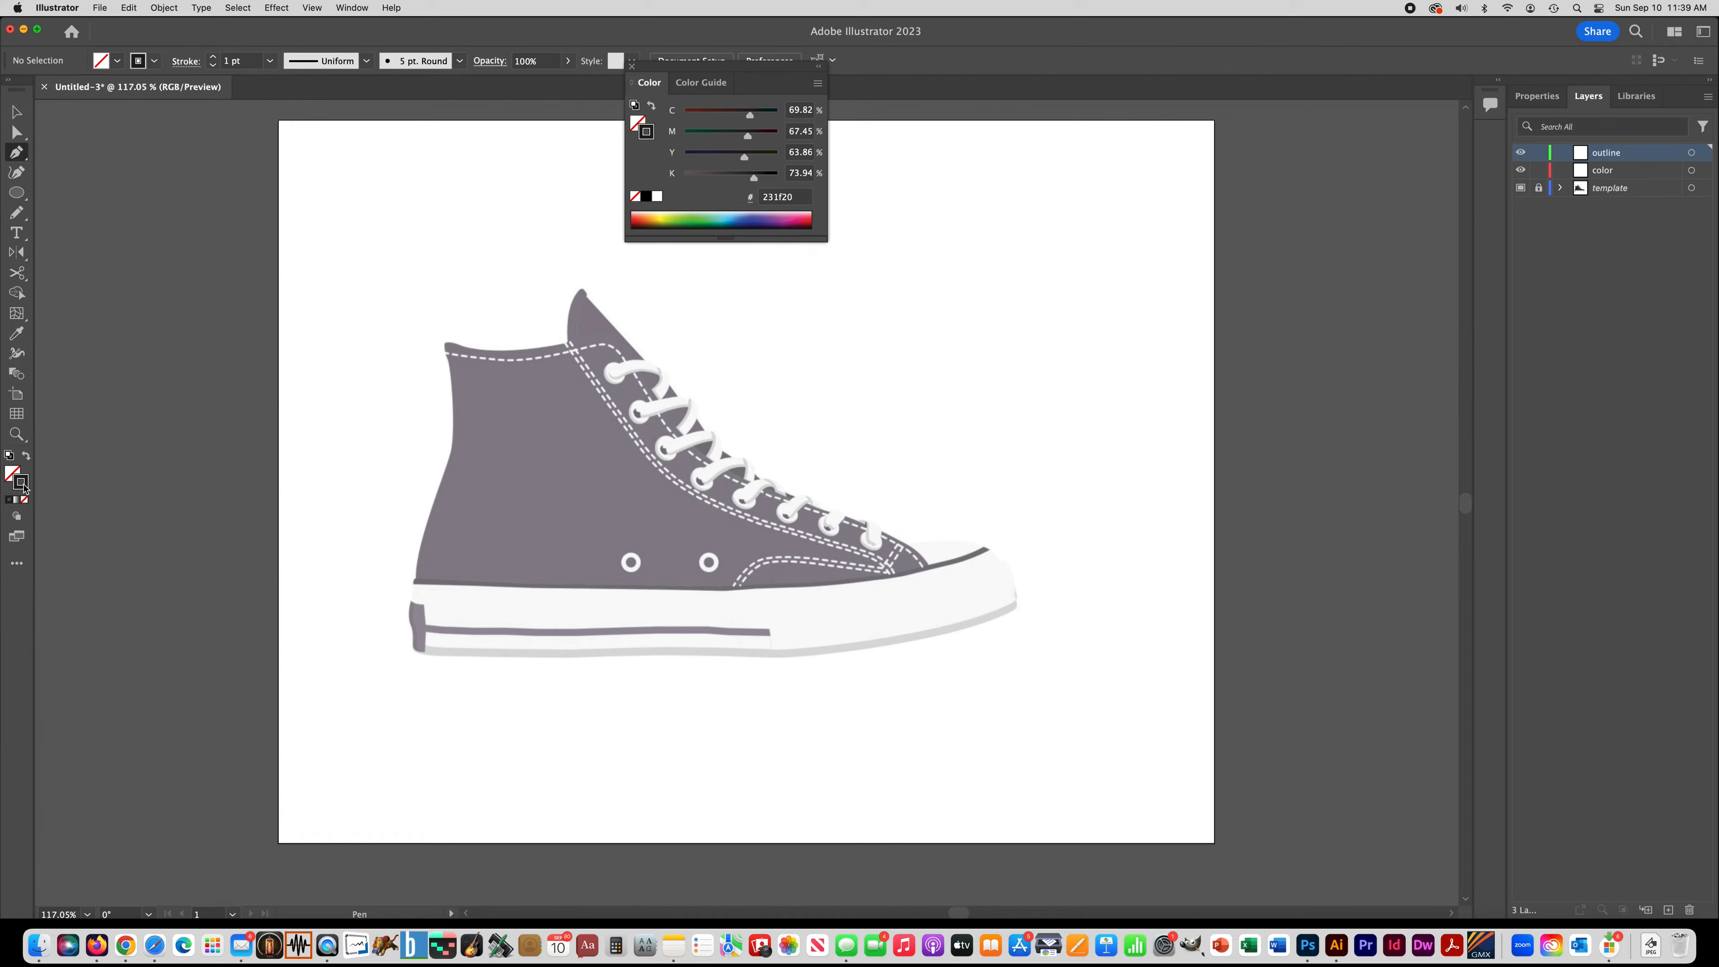
drag(755, 179, 832, 178)
drag(750, 117, 674, 158)
drag(701, 74, 1341, 108)
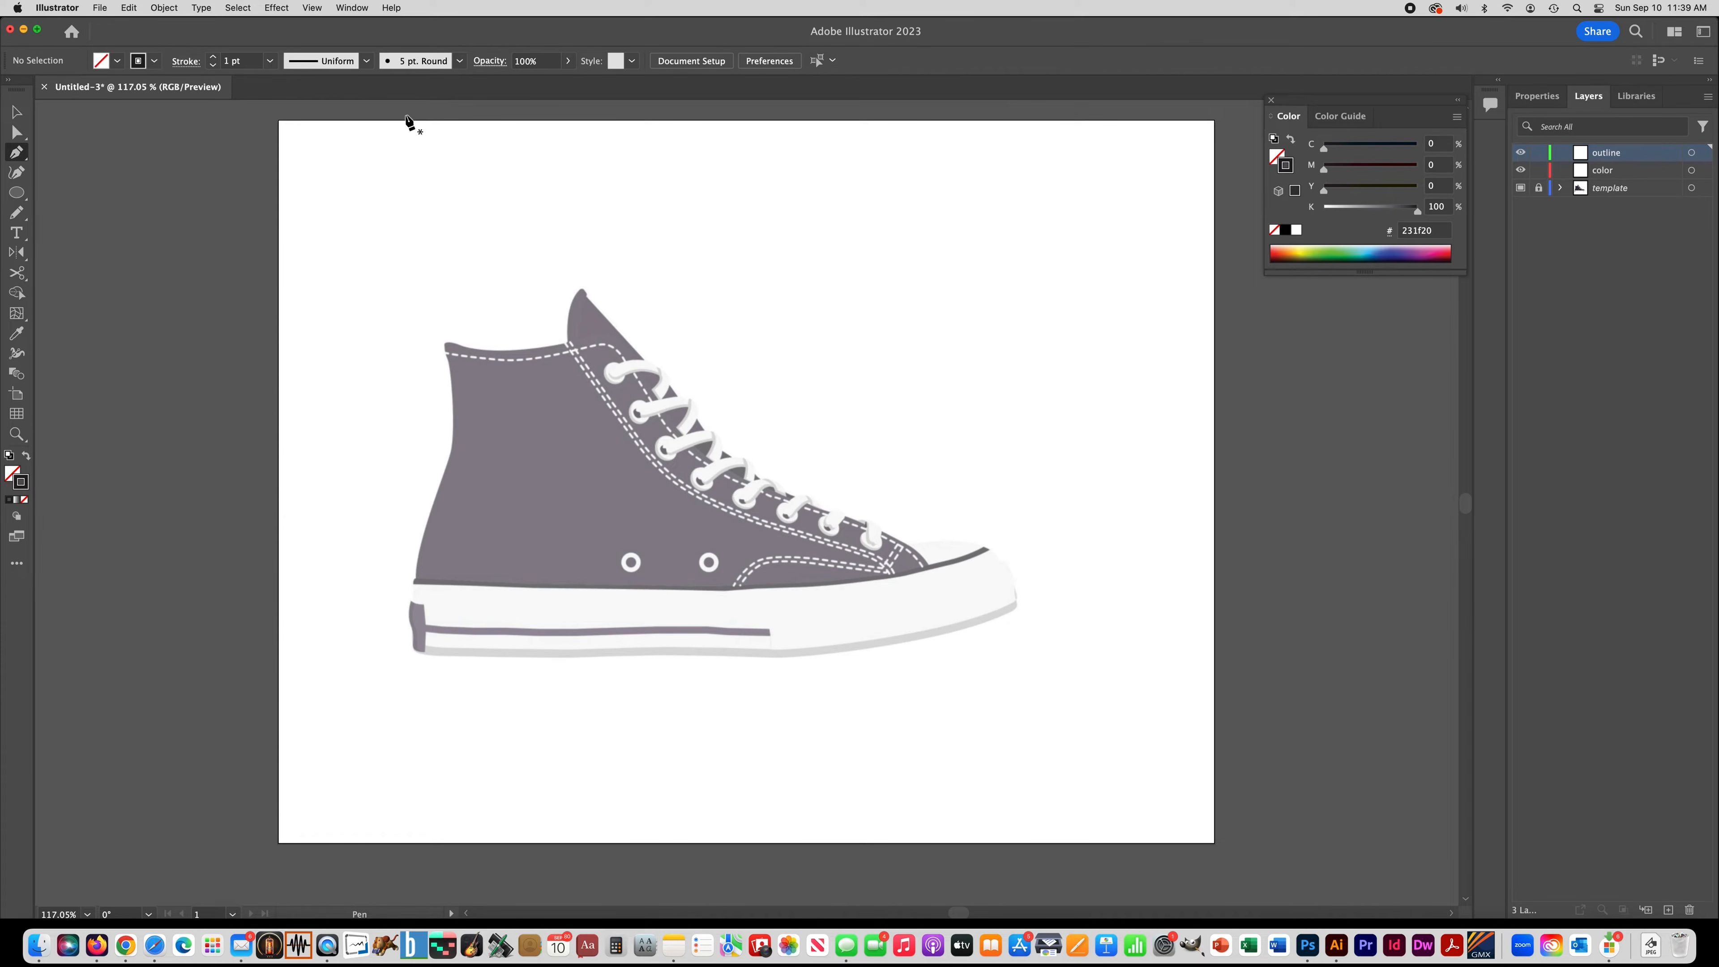
click(214, 57)
click(214, 56)
click(214, 57)
Step: Trace the back of the sneaker with the Pen tool on the outline layer, from the rear collar down around the heel to the sole
key(super+space)
super+click(489, 397)
super+click(489, 397)
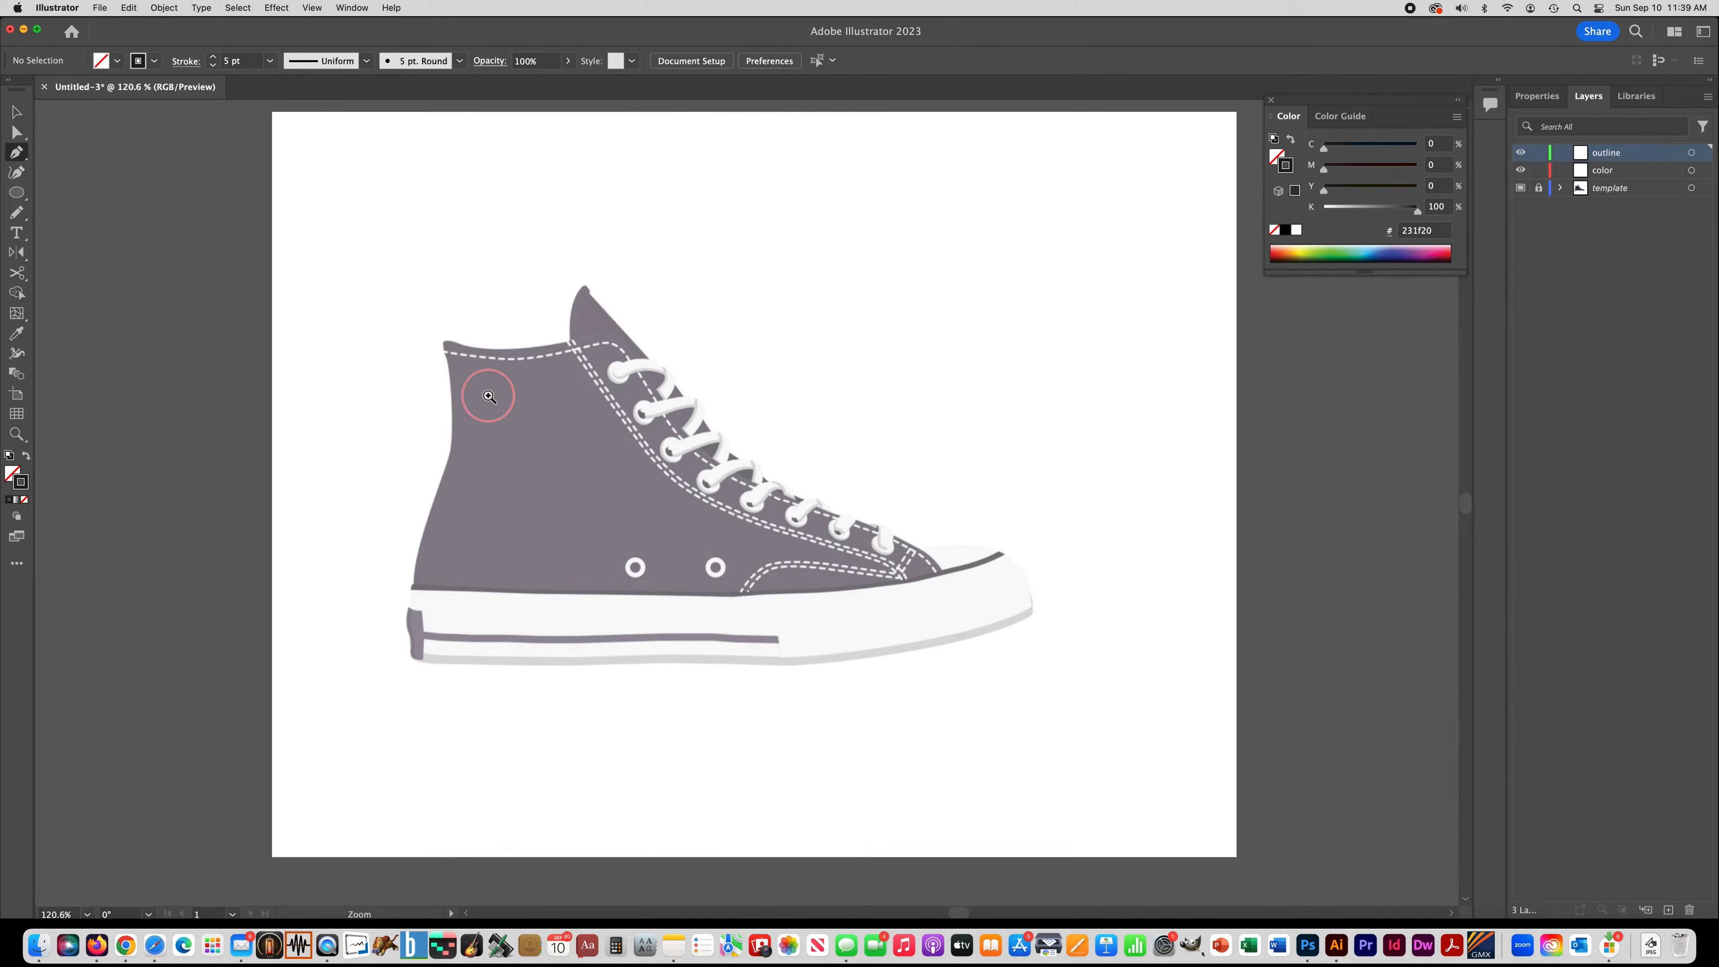
drag(772, 493, 394, 293)
super+click(391, 291)
drag(614, 385, 210, 179)
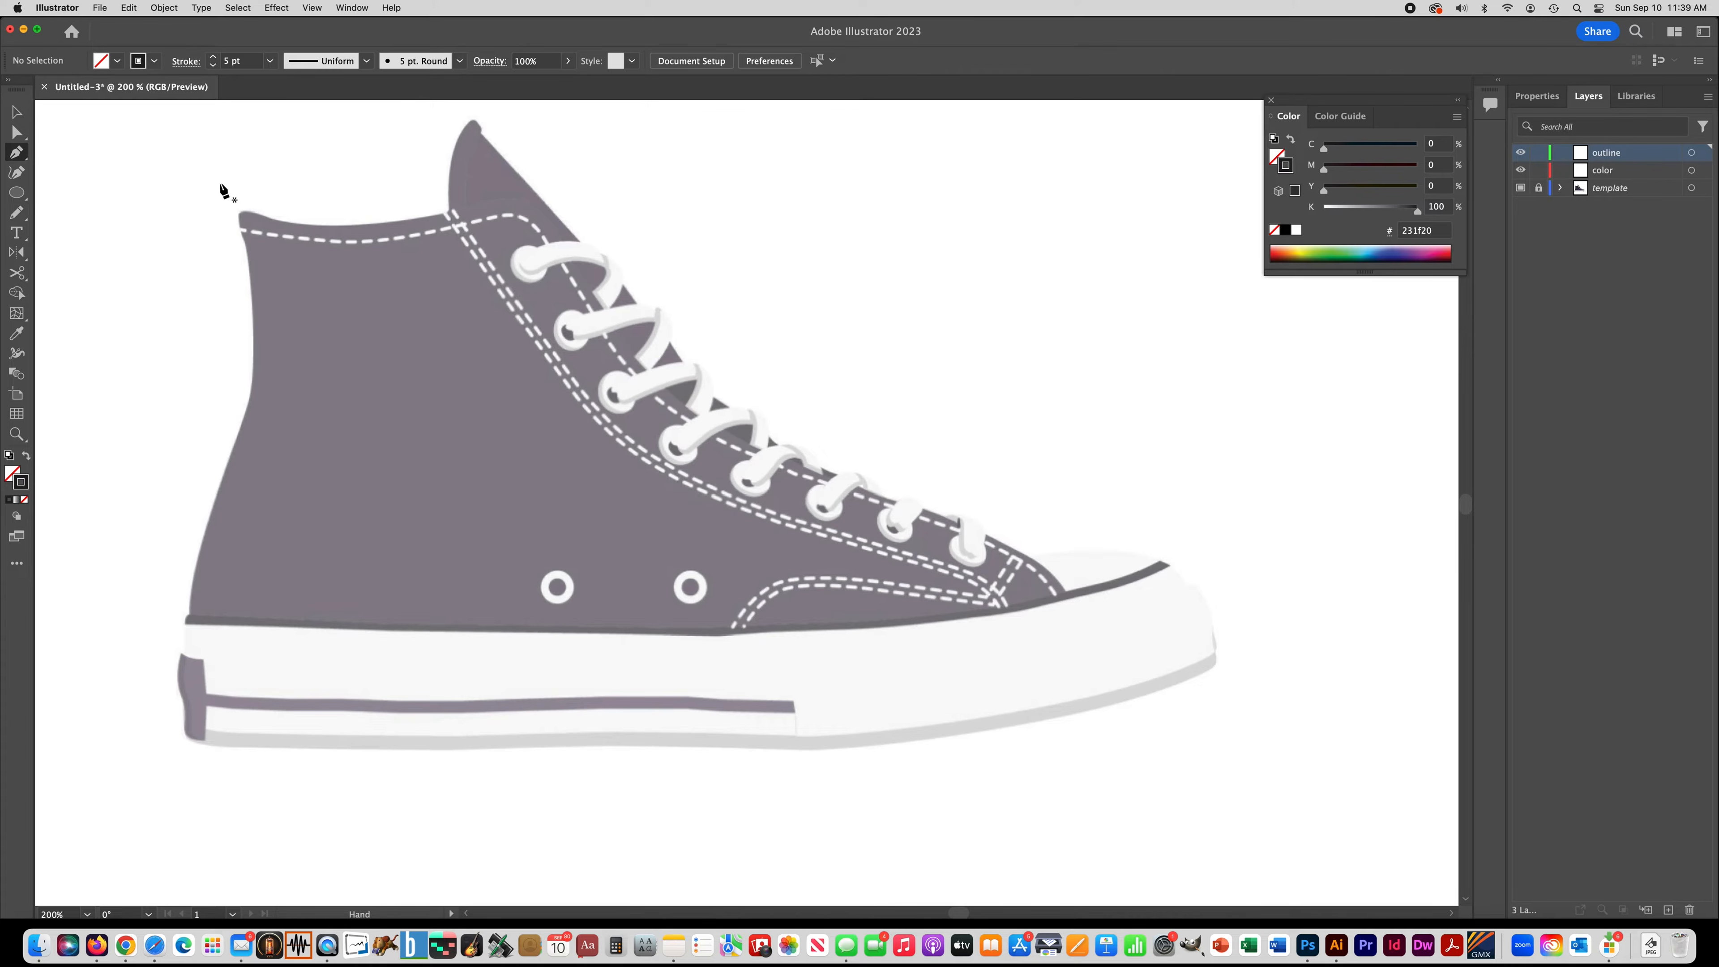
click(244, 245)
drag(256, 370, 251, 404)
drag(205, 530, 197, 561)
drag(188, 606, 177, 688)
click(188, 614)
drag(187, 711, 184, 722)
click(206, 744)
Step: Continue the Pen path along the bottom edge of the sole to the tip of the toe
click(496, 747)
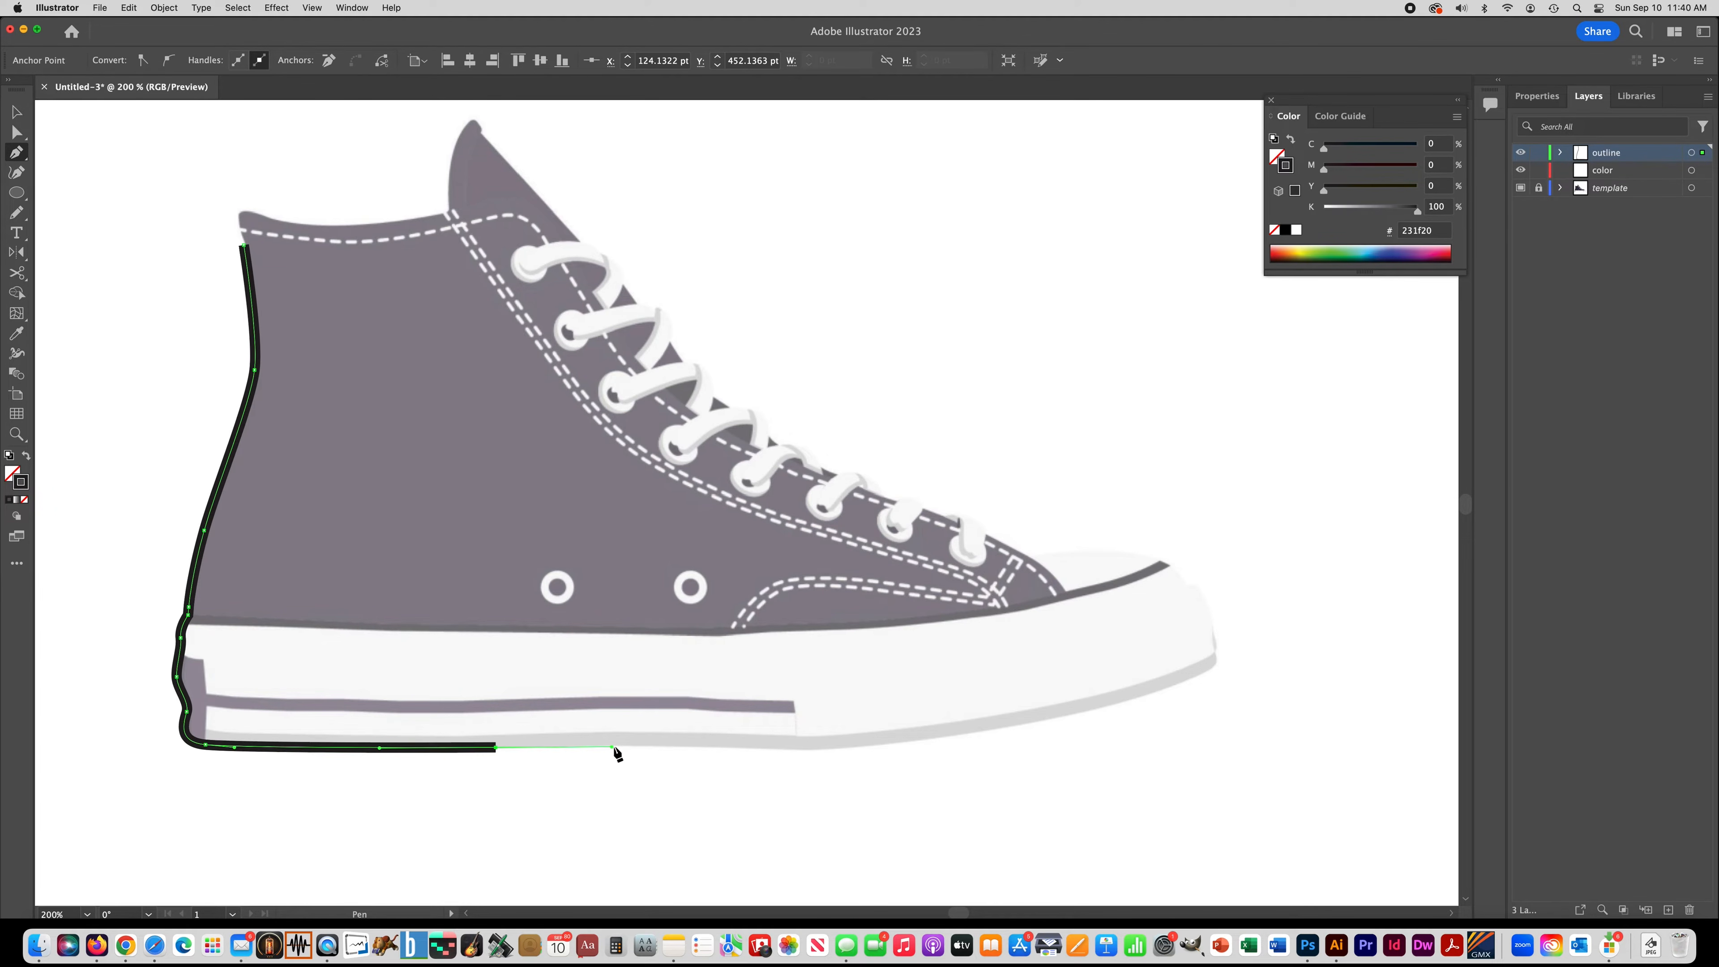
click(815, 749)
click(881, 745)
click(947, 738)
click(1011, 725)
drag(1134, 699, 1217, 659)
Step: Trace the toe cap, laced front edge, tongue and collar, and close the Pen path at its starting point behind the collar
drag(1195, 587, 926, 505)
click(988, 534)
drag(798, 456, 769, 441)
drag(671, 349, 657, 323)
drag(577, 235, 544, 201)
click(483, 134)
drag(473, 123, 466, 124)
drag(453, 143, 450, 160)
click(449, 211)
drag(366, 224, 357, 225)
drag(271, 220, 247, 212)
drag(243, 245, 258, 295)
Step: Refine the sneaker outline's anchor points at the heel, sole and toe with Direct Selection, rounding the toe tip
click(16, 132)
click(144, 184)
click(259, 373)
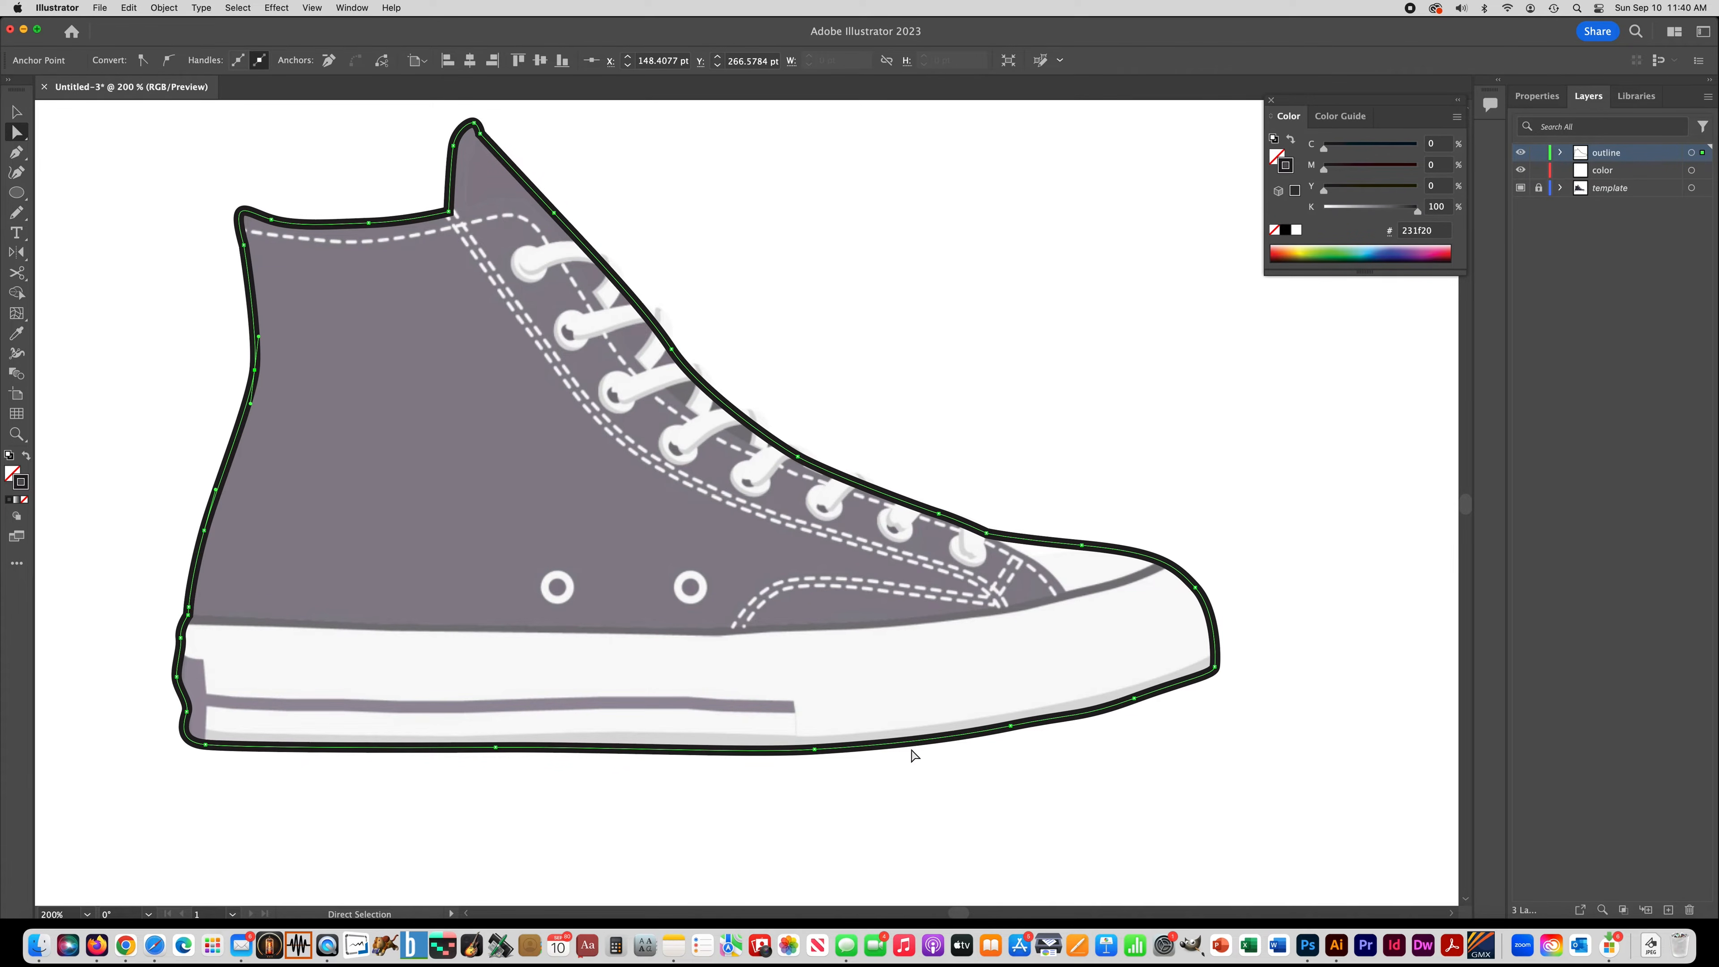
drag(882, 745, 904, 745)
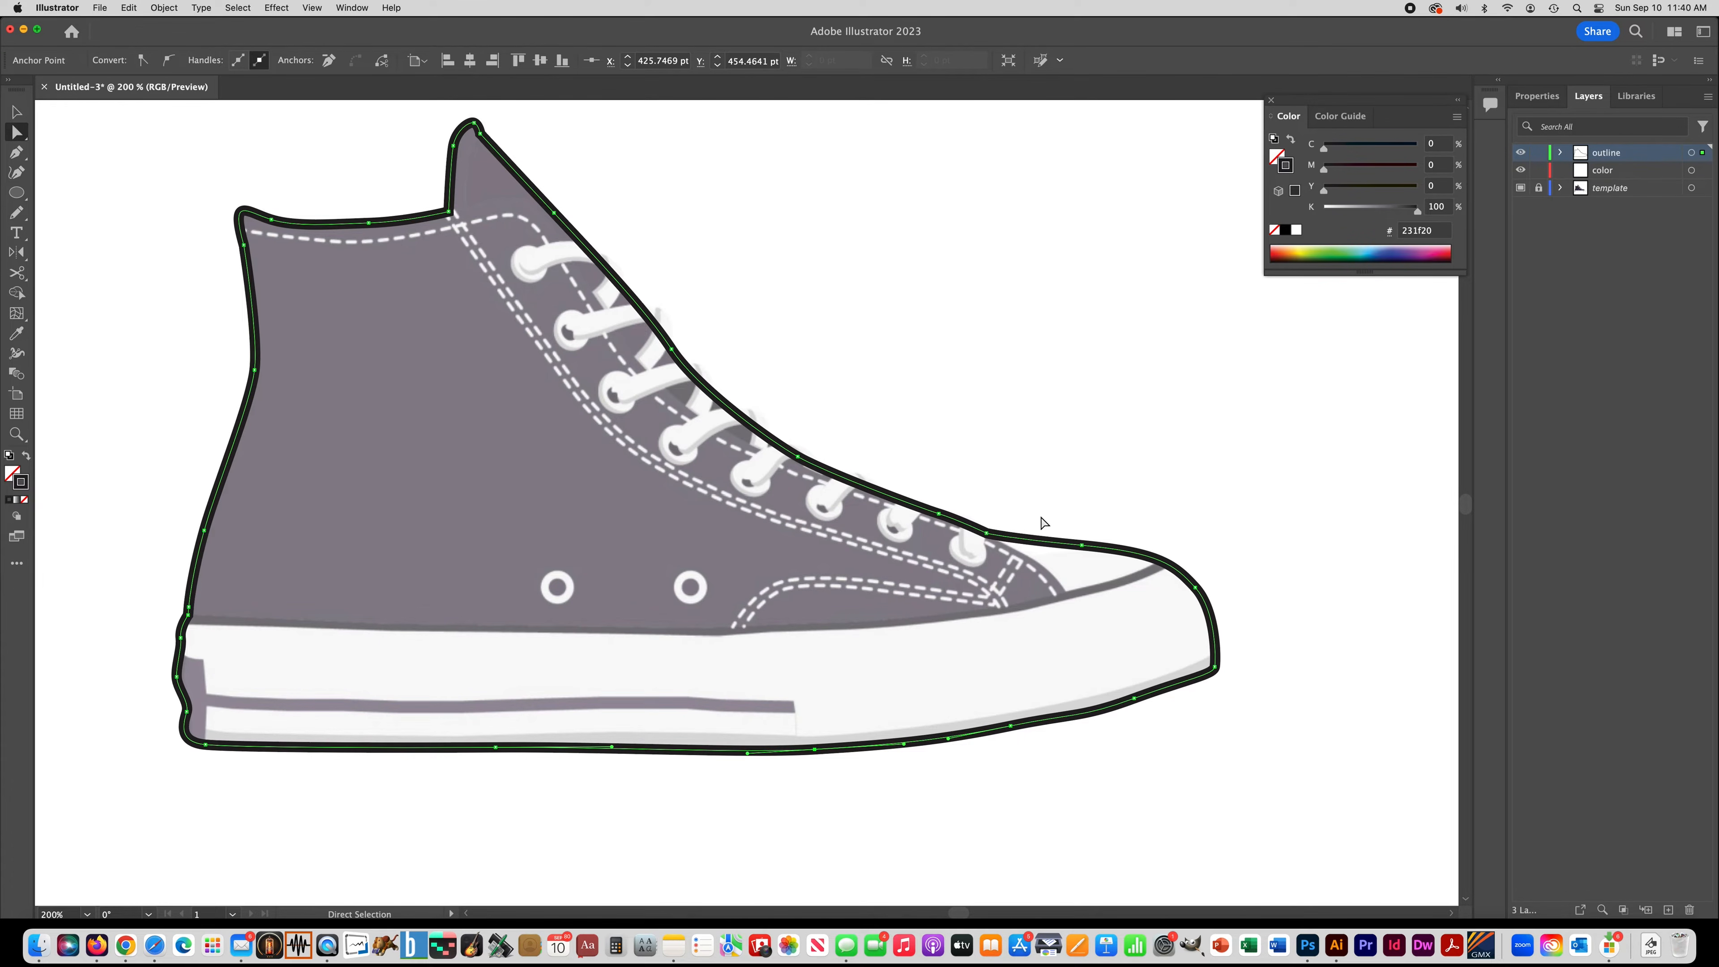
drag(987, 534, 992, 536)
drag(1217, 670, 1214, 665)
click(1220, 665)
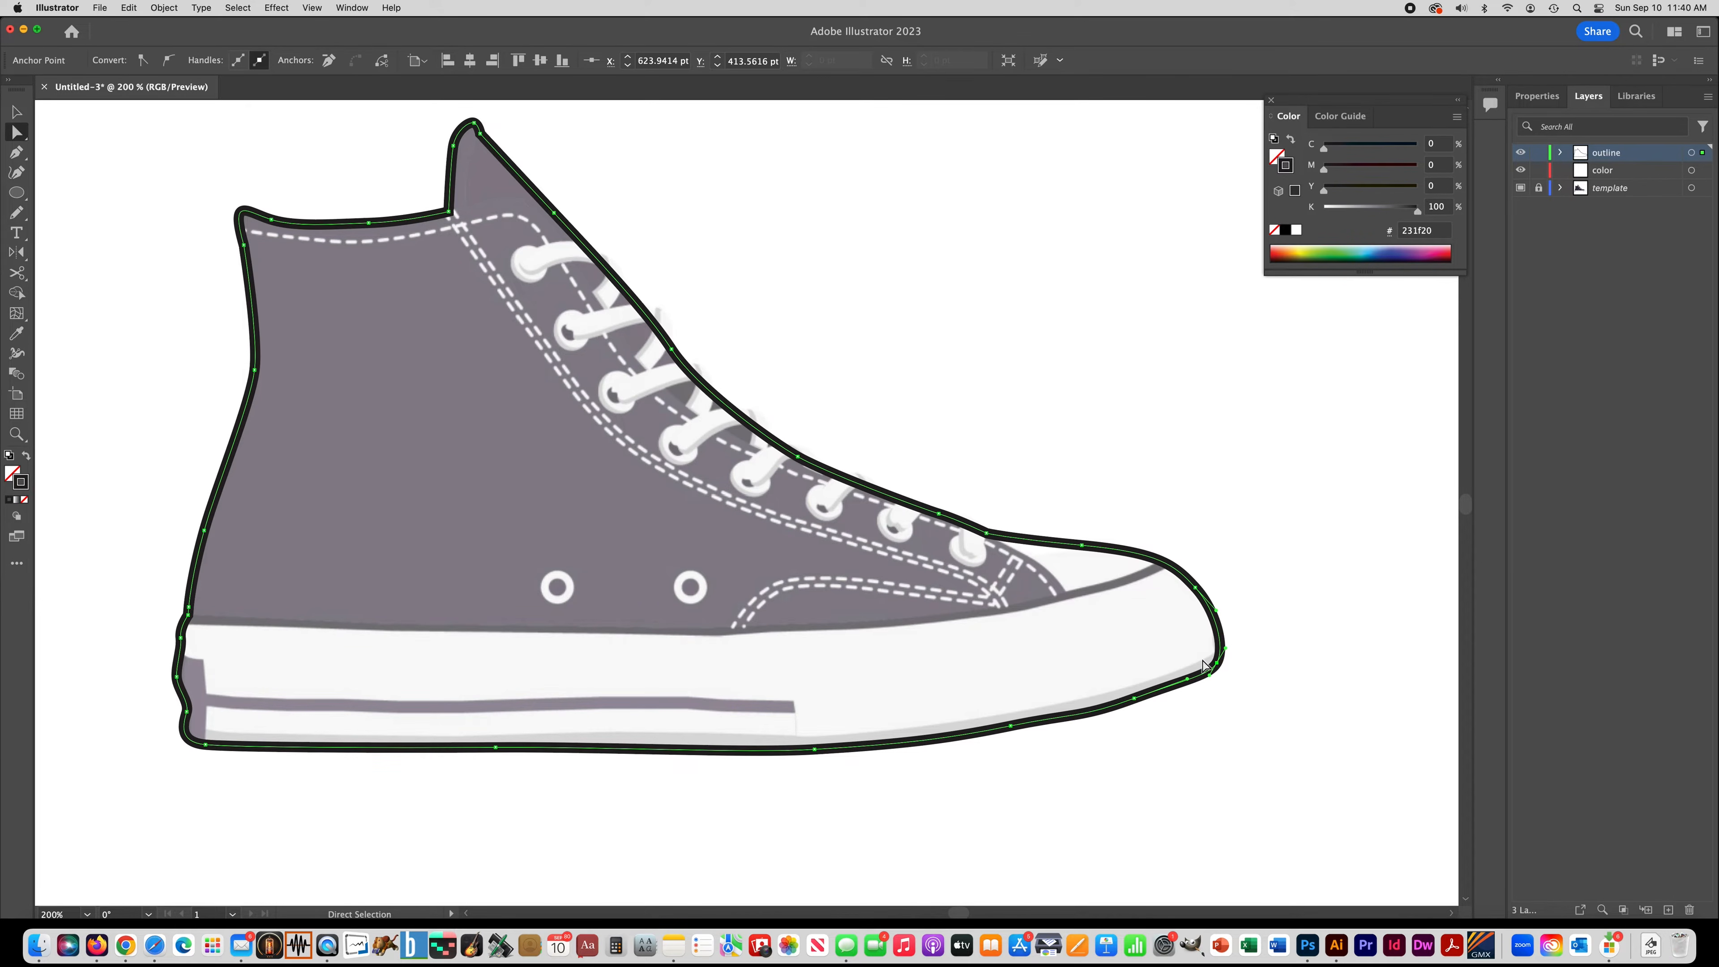
click(351, 131)
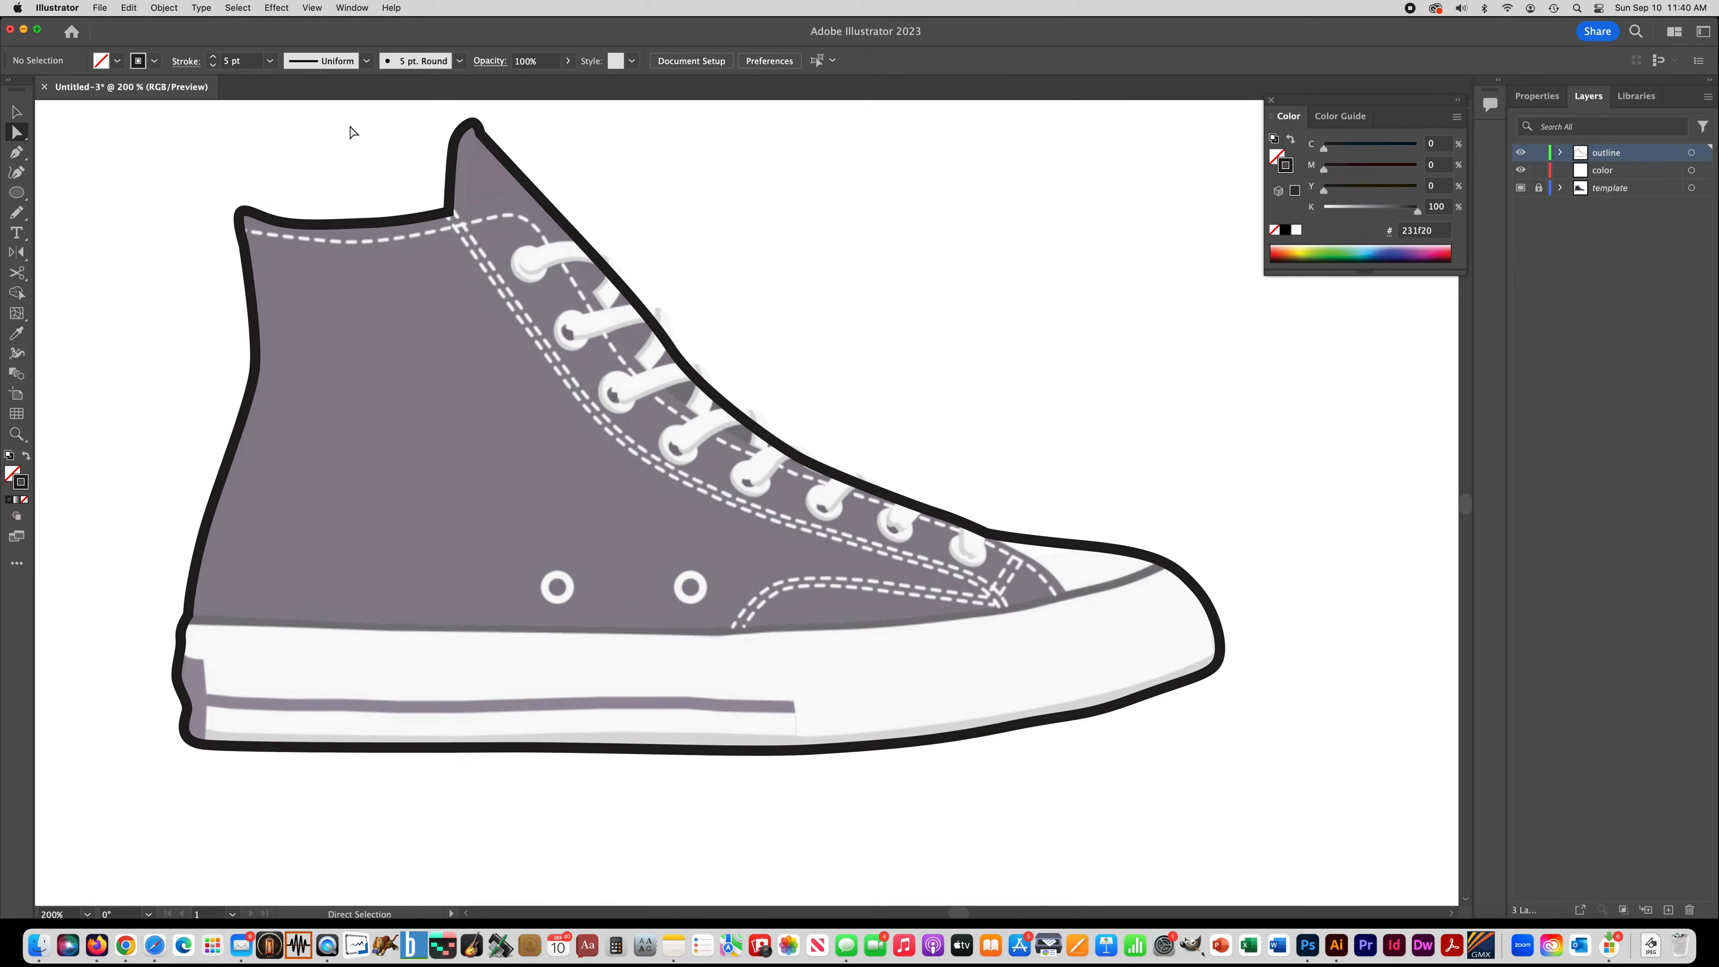
Step: Paint the top lace from the first eyelet to the shoe's front edge with the Paintbrush and set its stroke to 2 pt
click(17, 154)
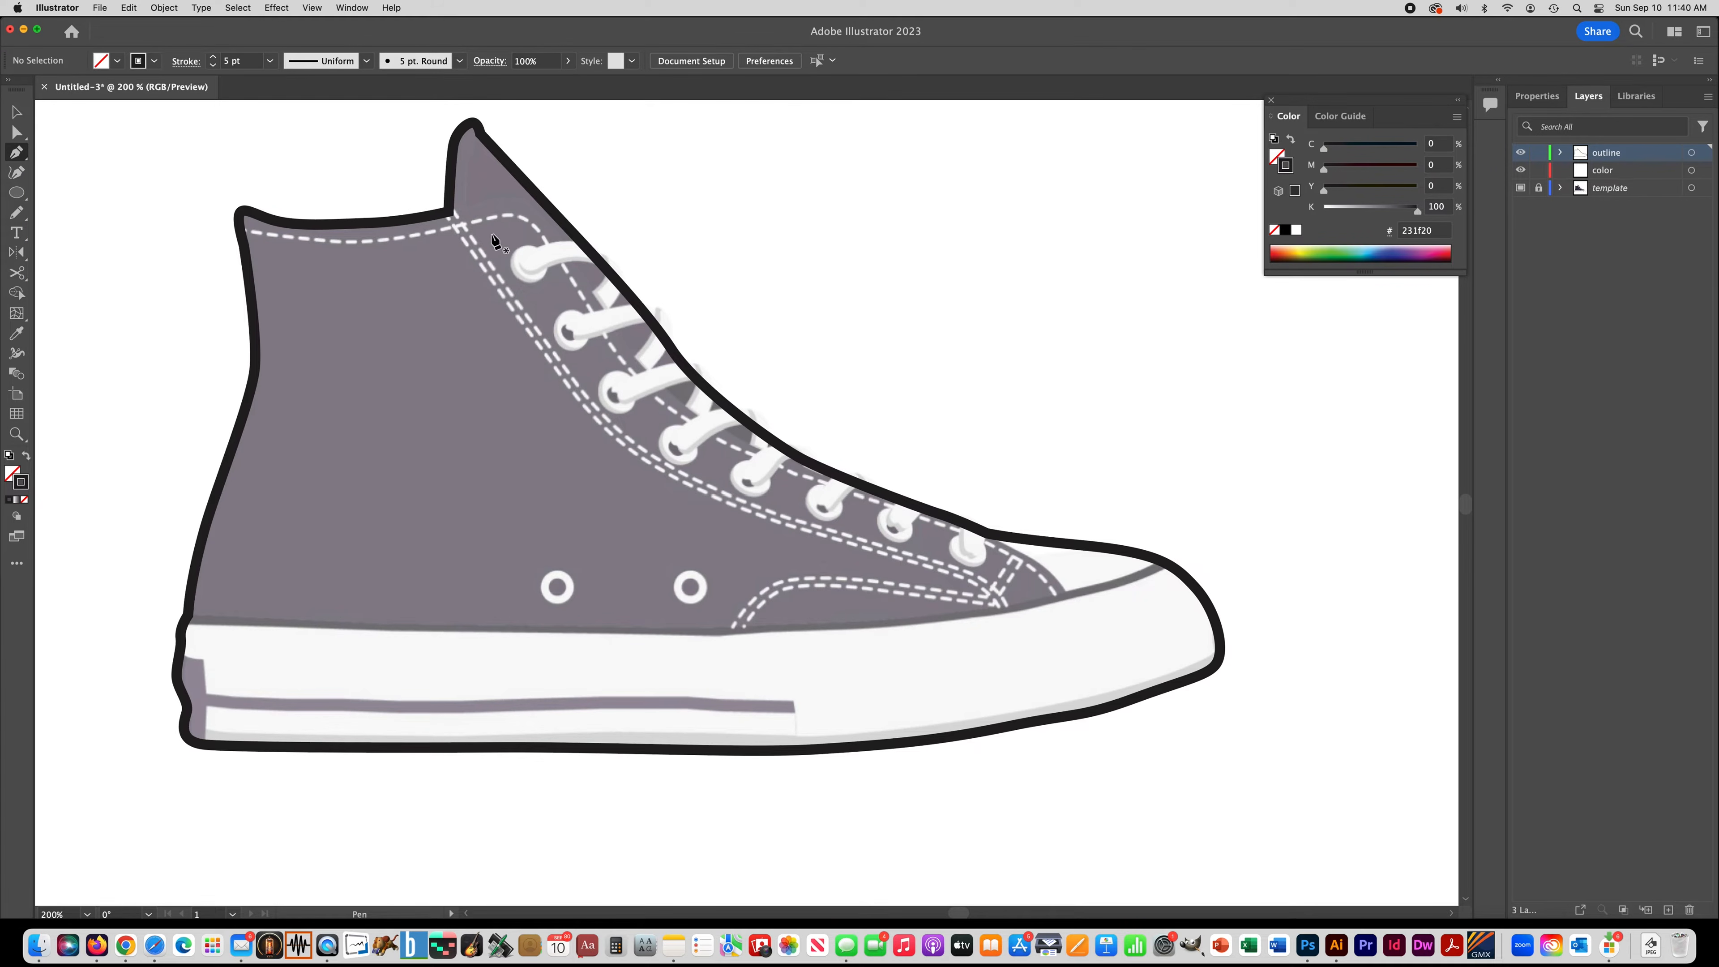
click(17, 211)
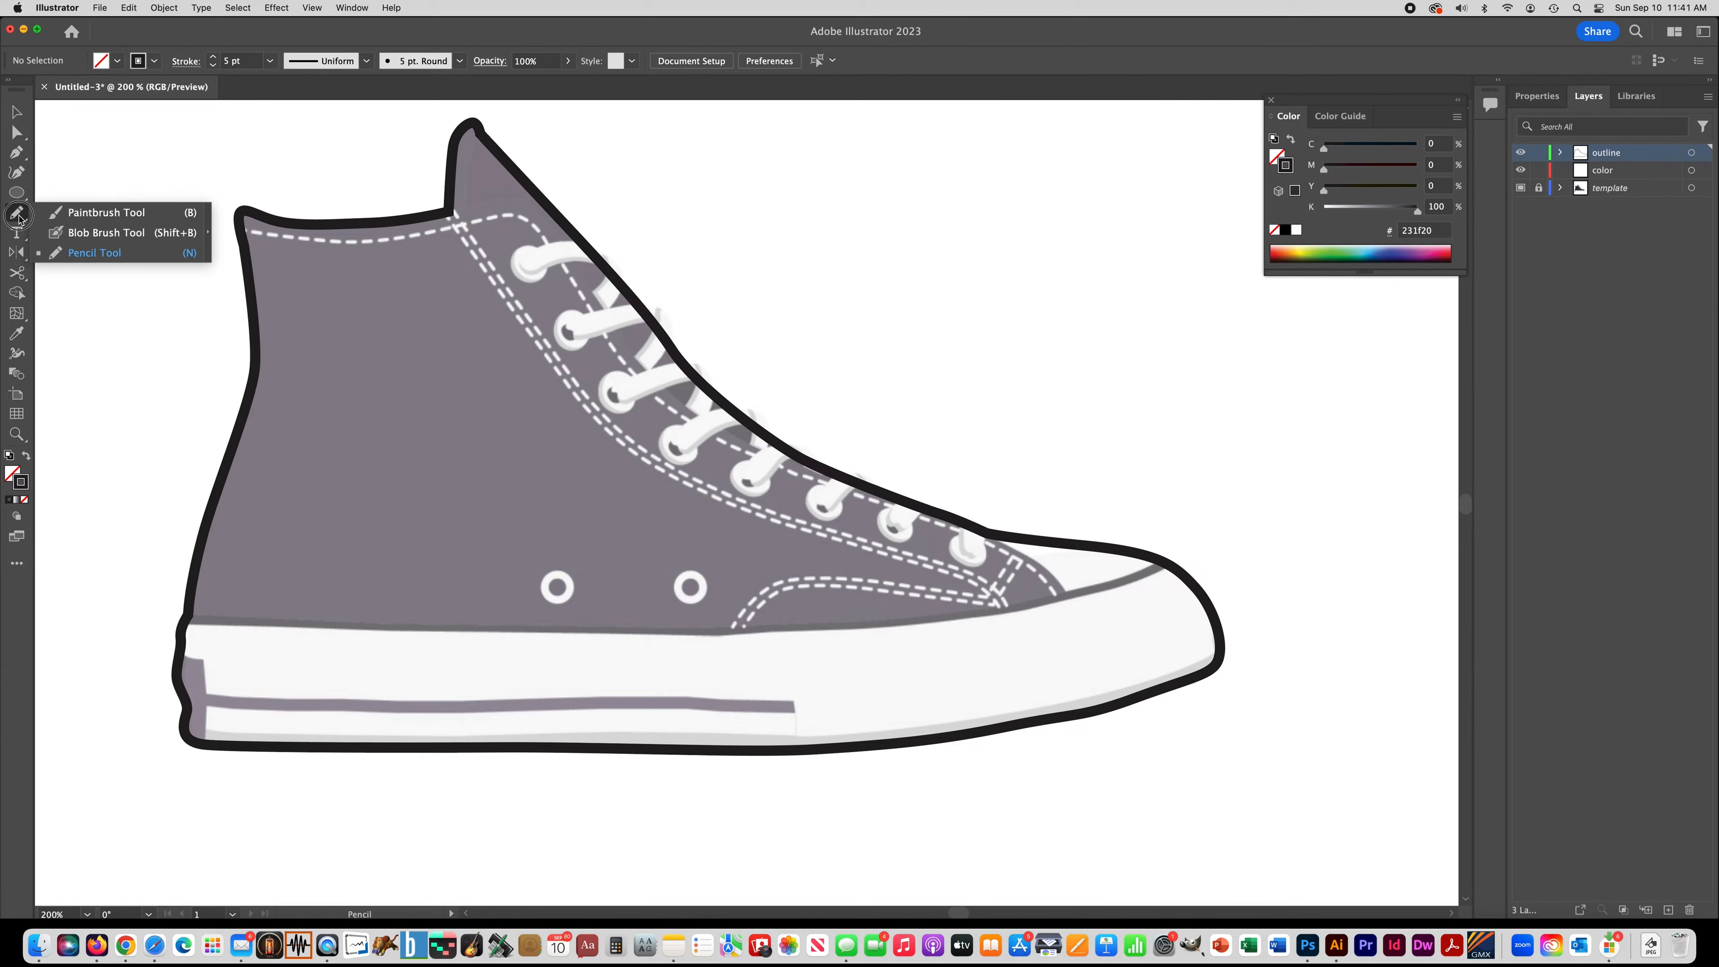
click(90, 214)
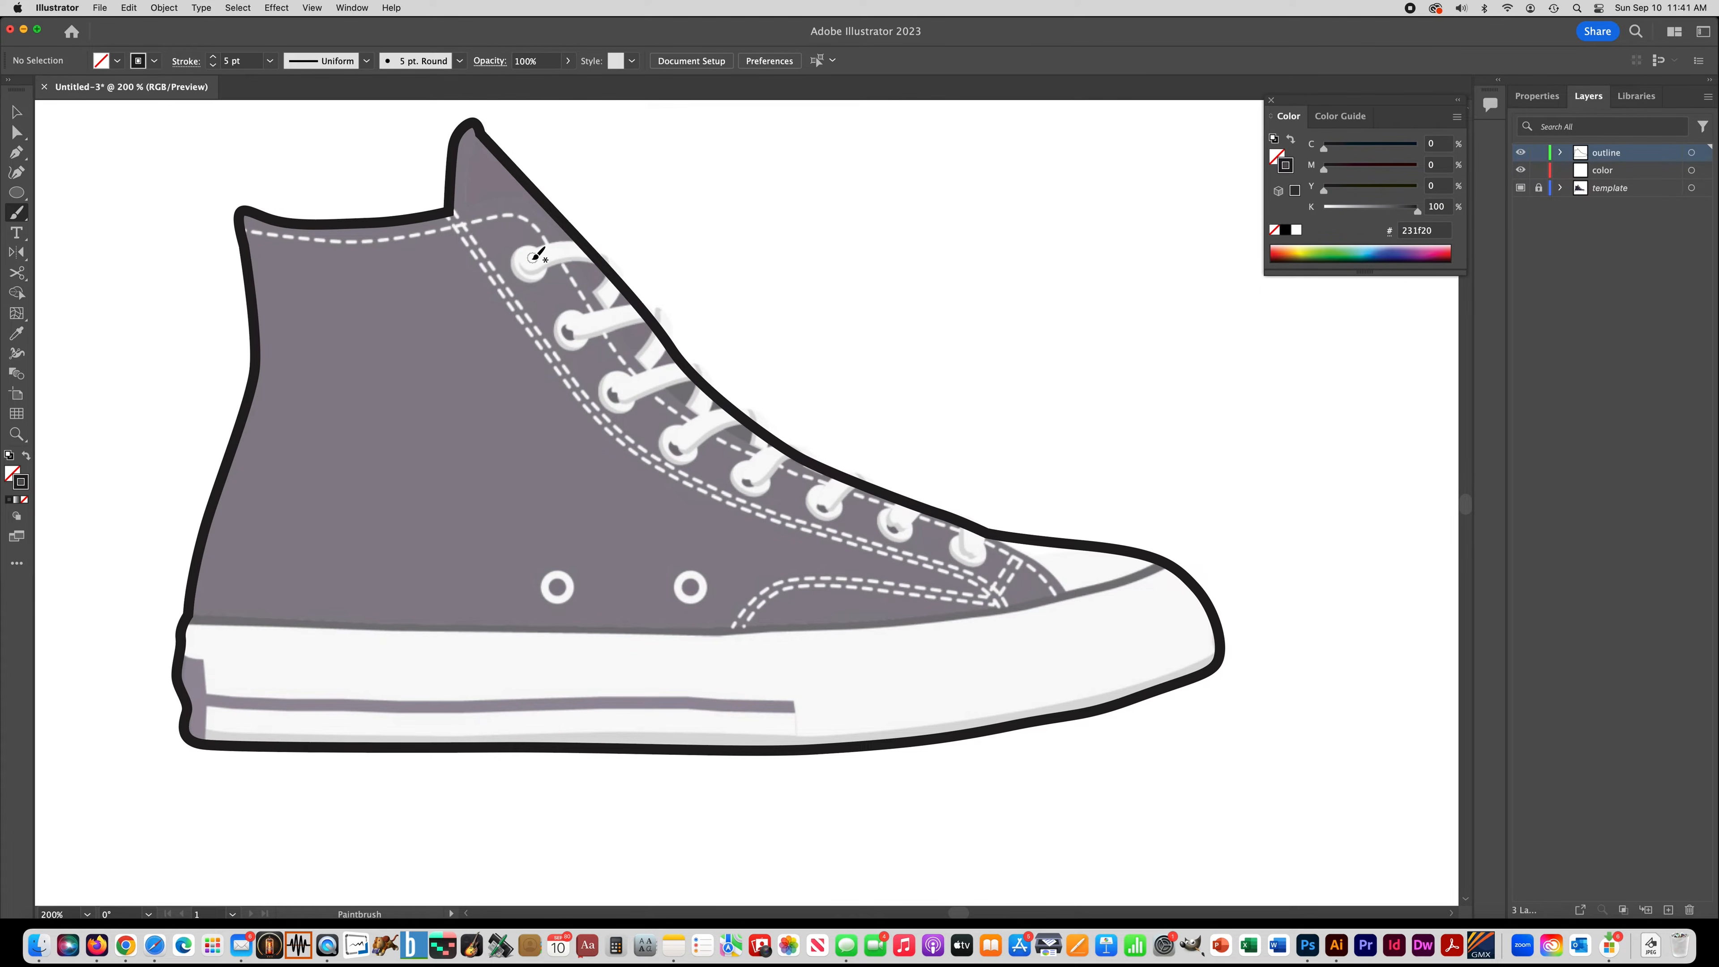
drag(529, 262, 619, 249)
key(v)
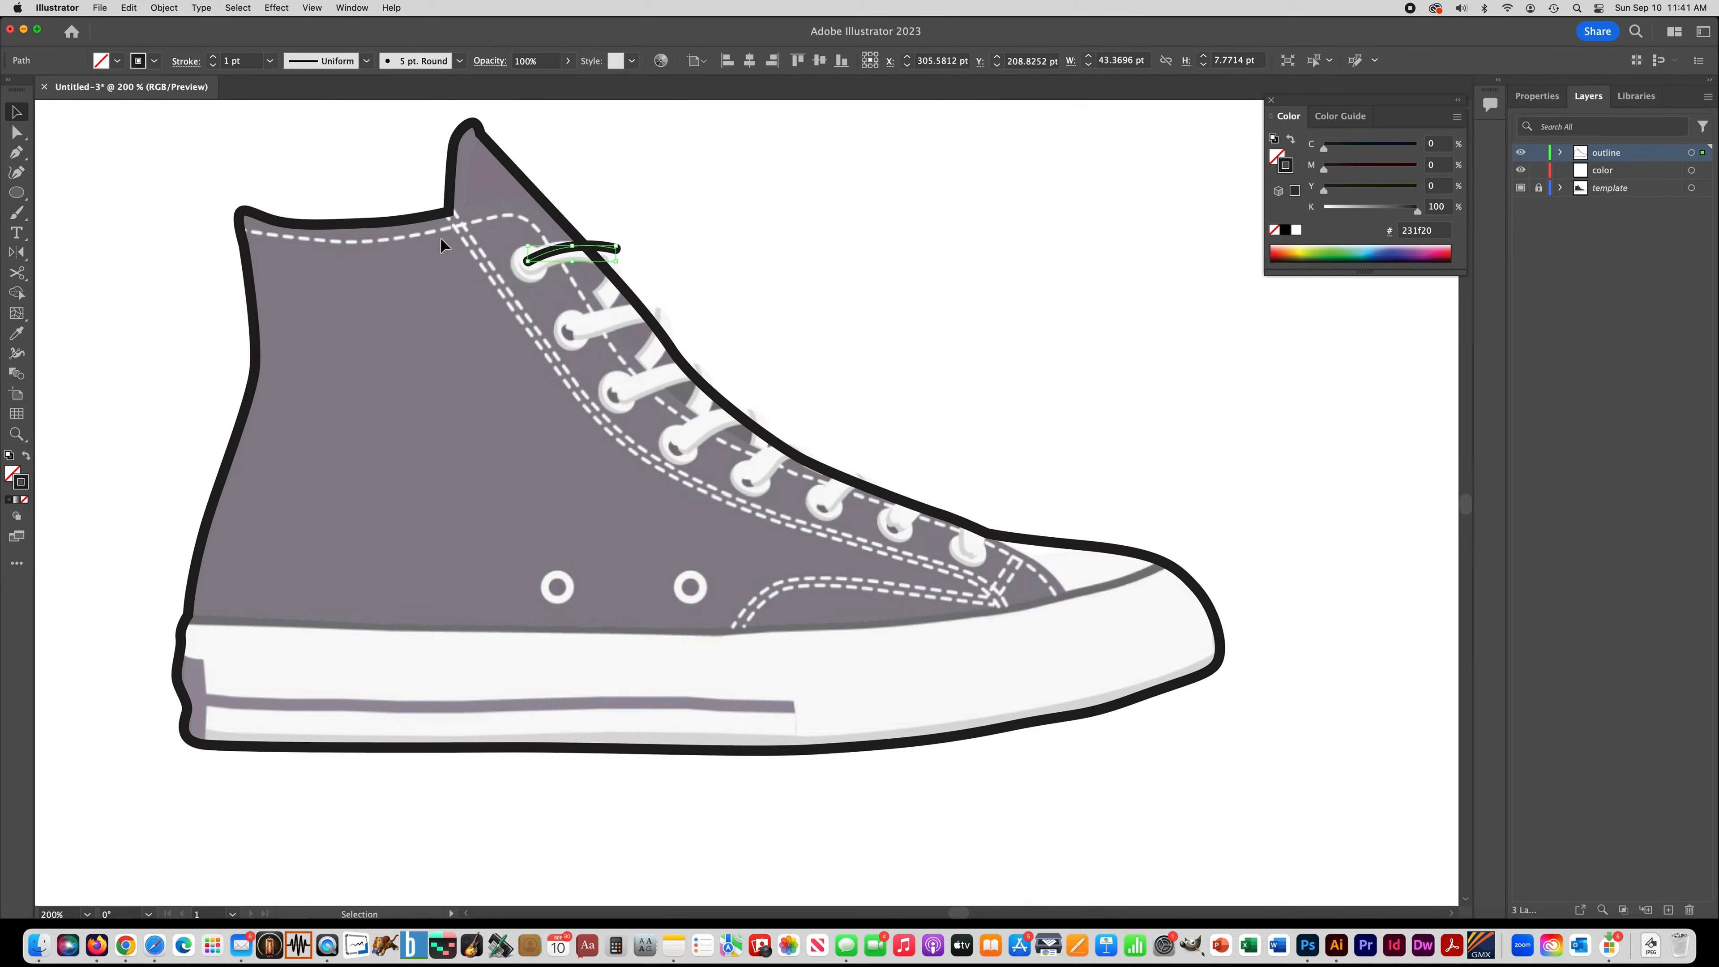
click(214, 58)
Step: Adjust the end of the top lace, copy the lace to the second eyelet, and fit the copy's anchor points to the template
click(17, 132)
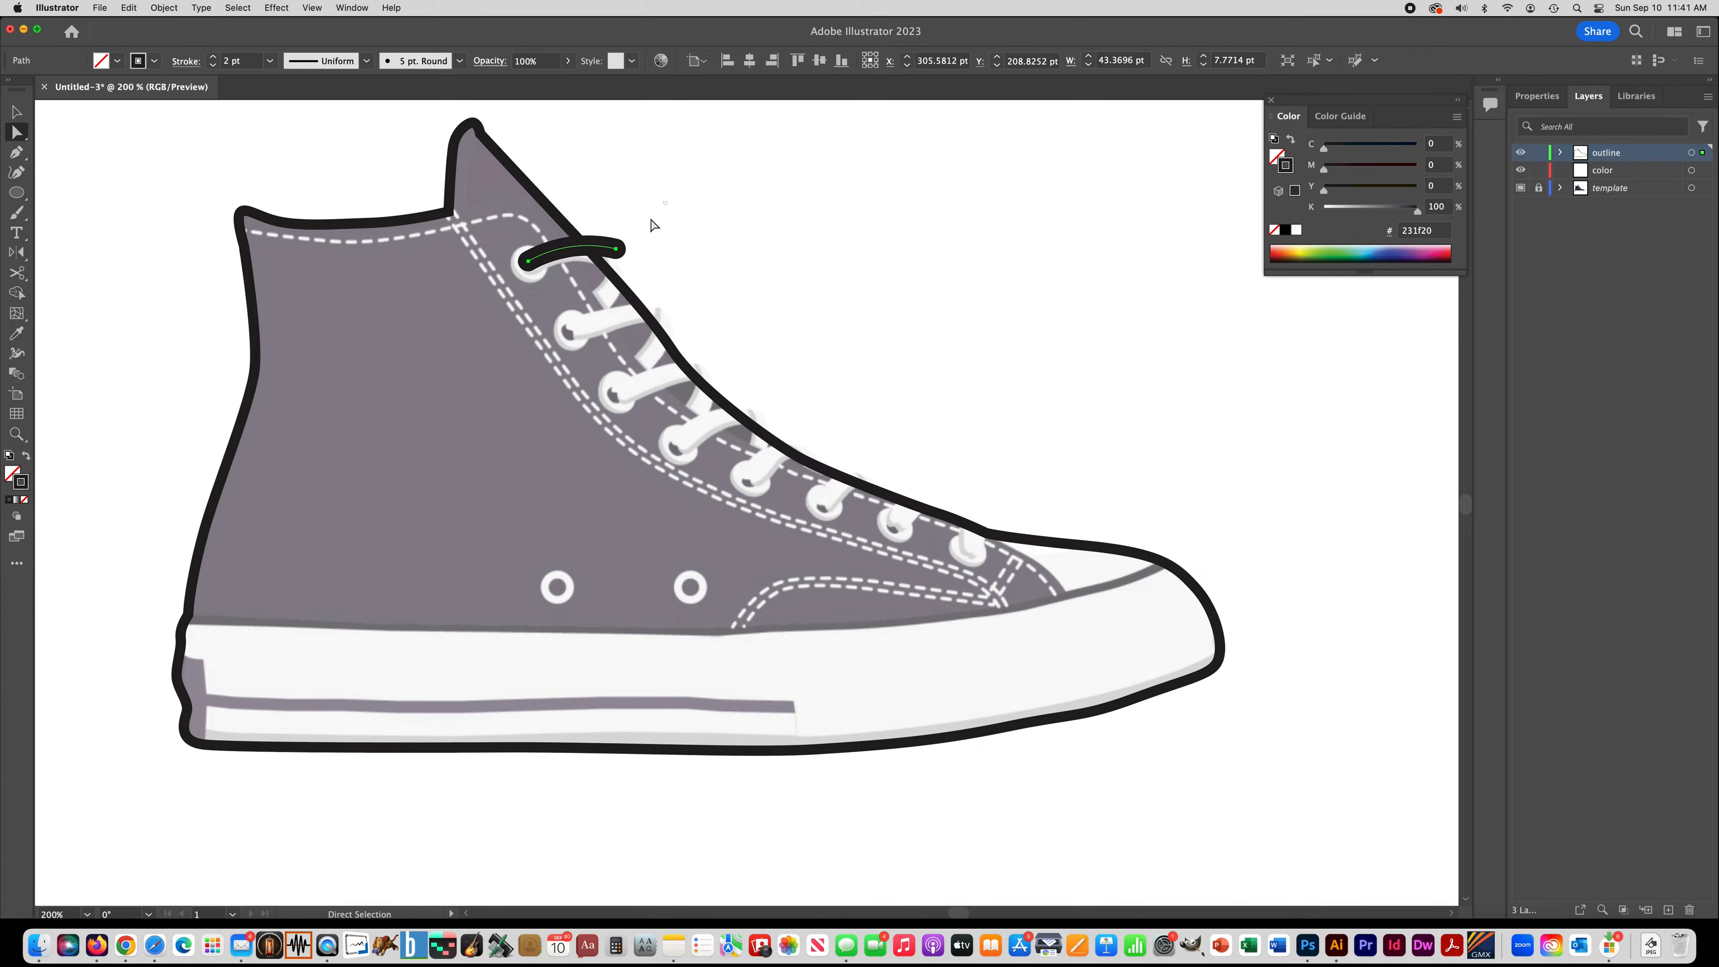
drag(615, 249, 608, 326)
key(v)
click(18, 132)
click(742, 244)
click(652, 323)
drag(652, 322, 607, 321)
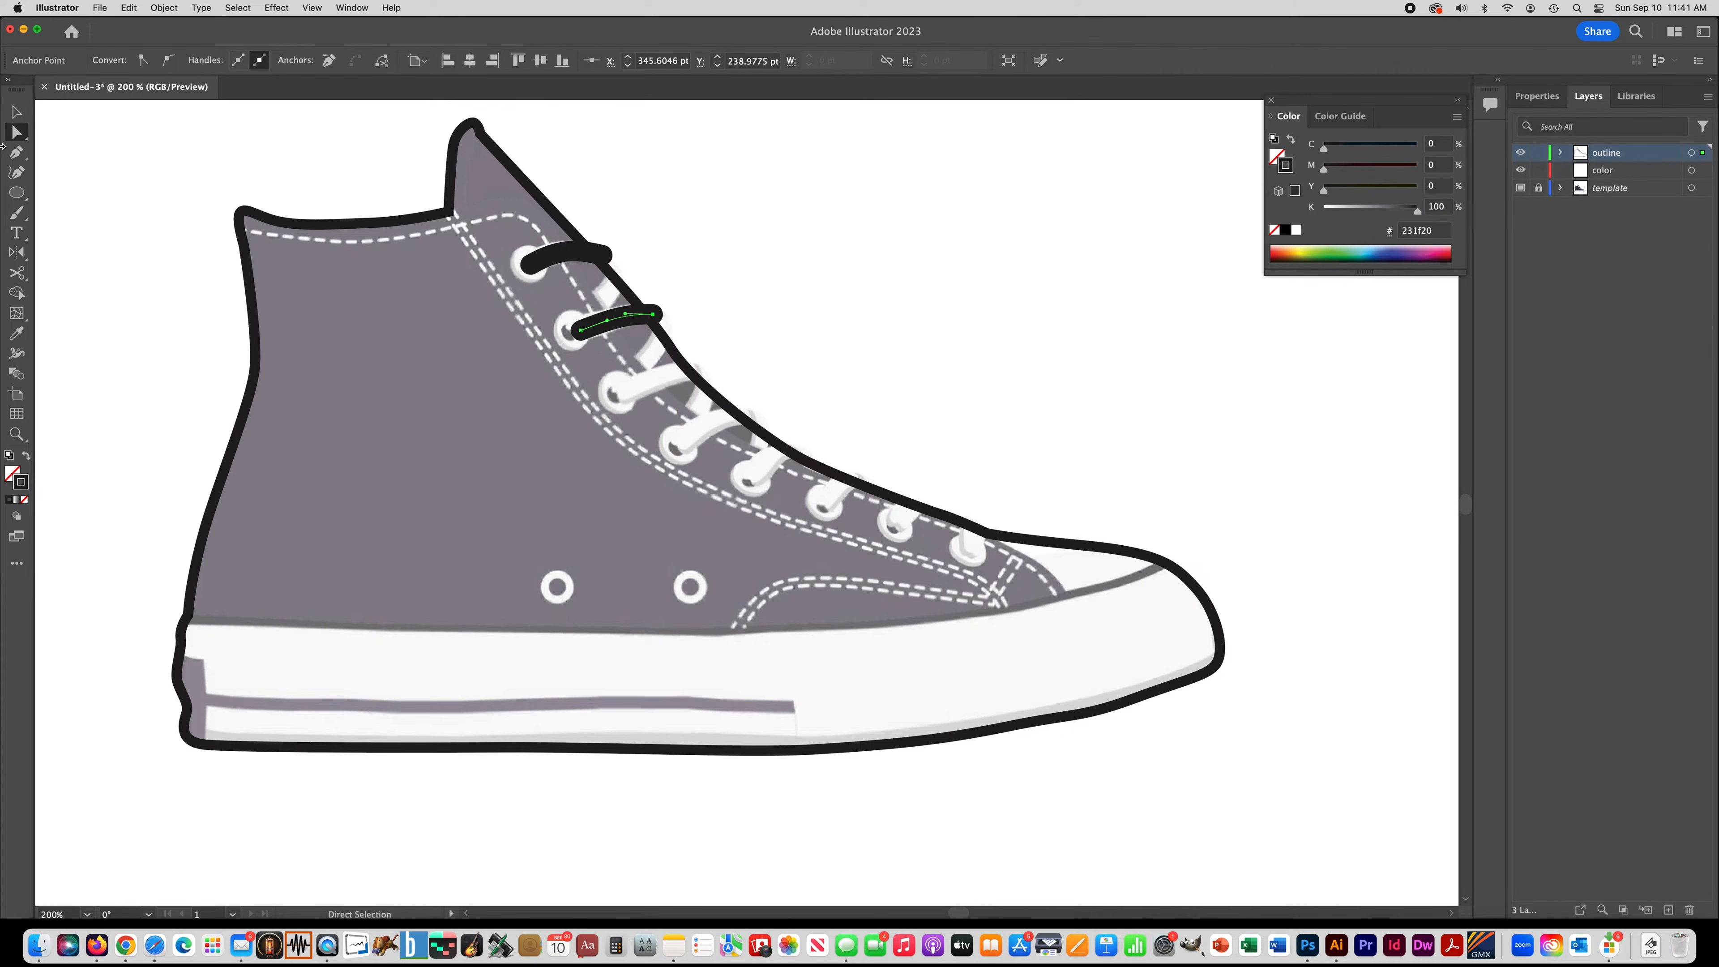
click(17, 112)
click(743, 295)
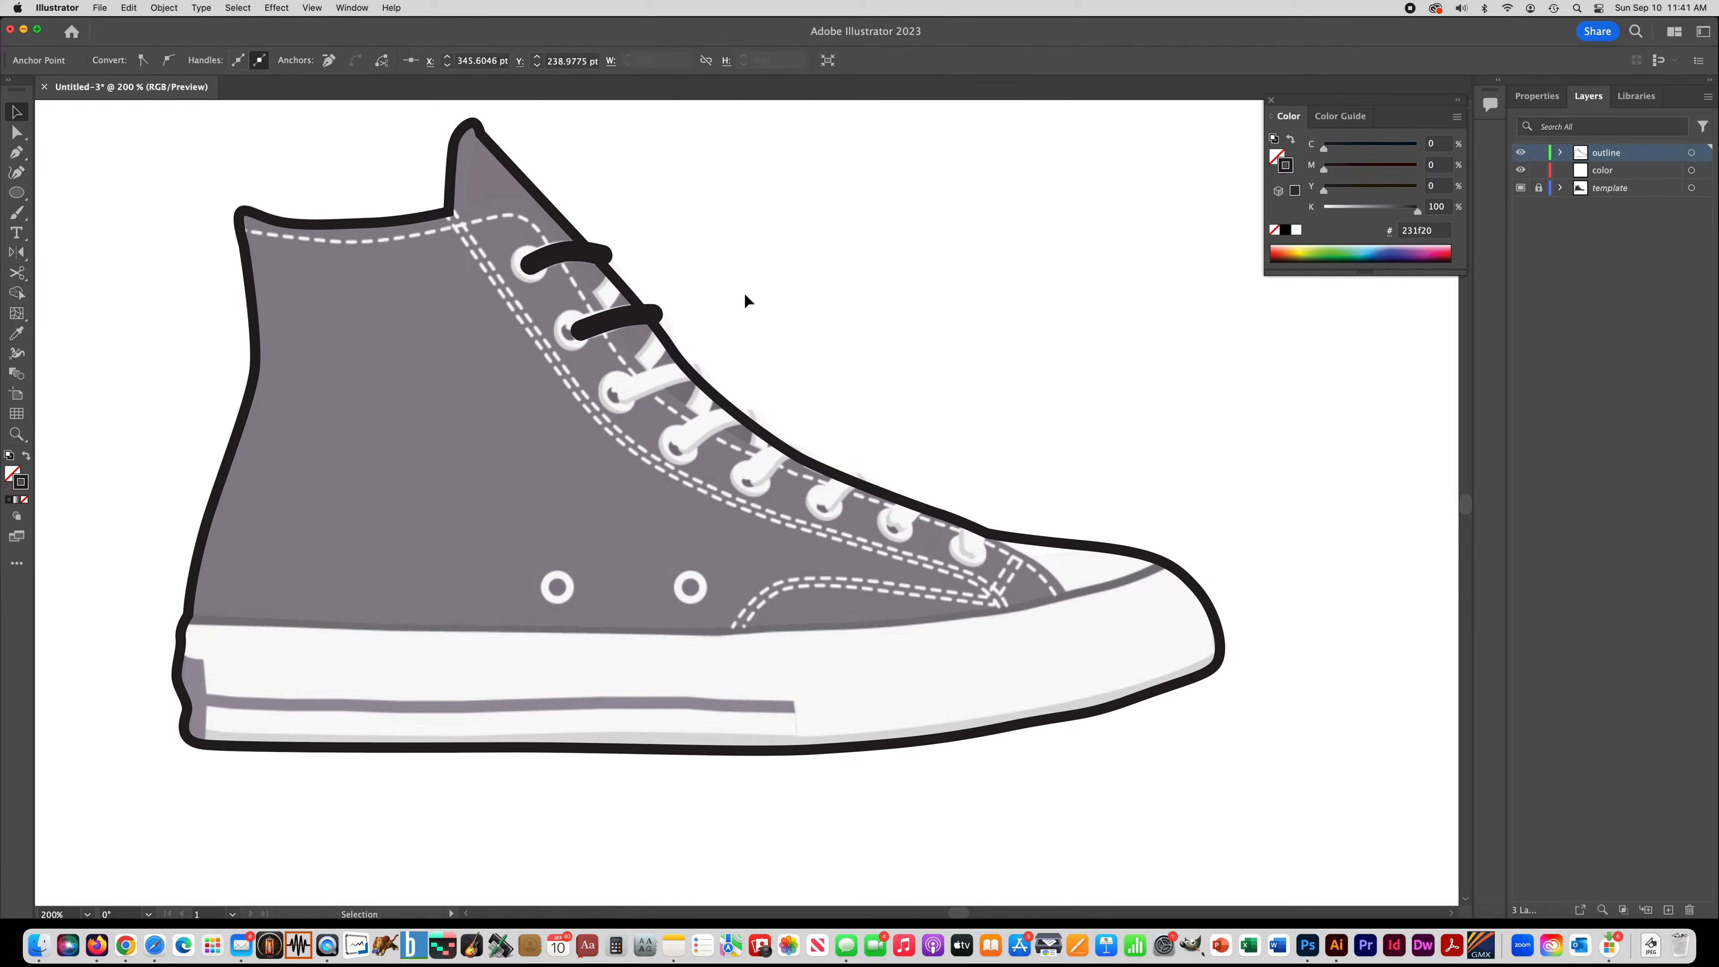
Step: Show the full stroke options and give the top lace a round cap and round join
click(605, 255)
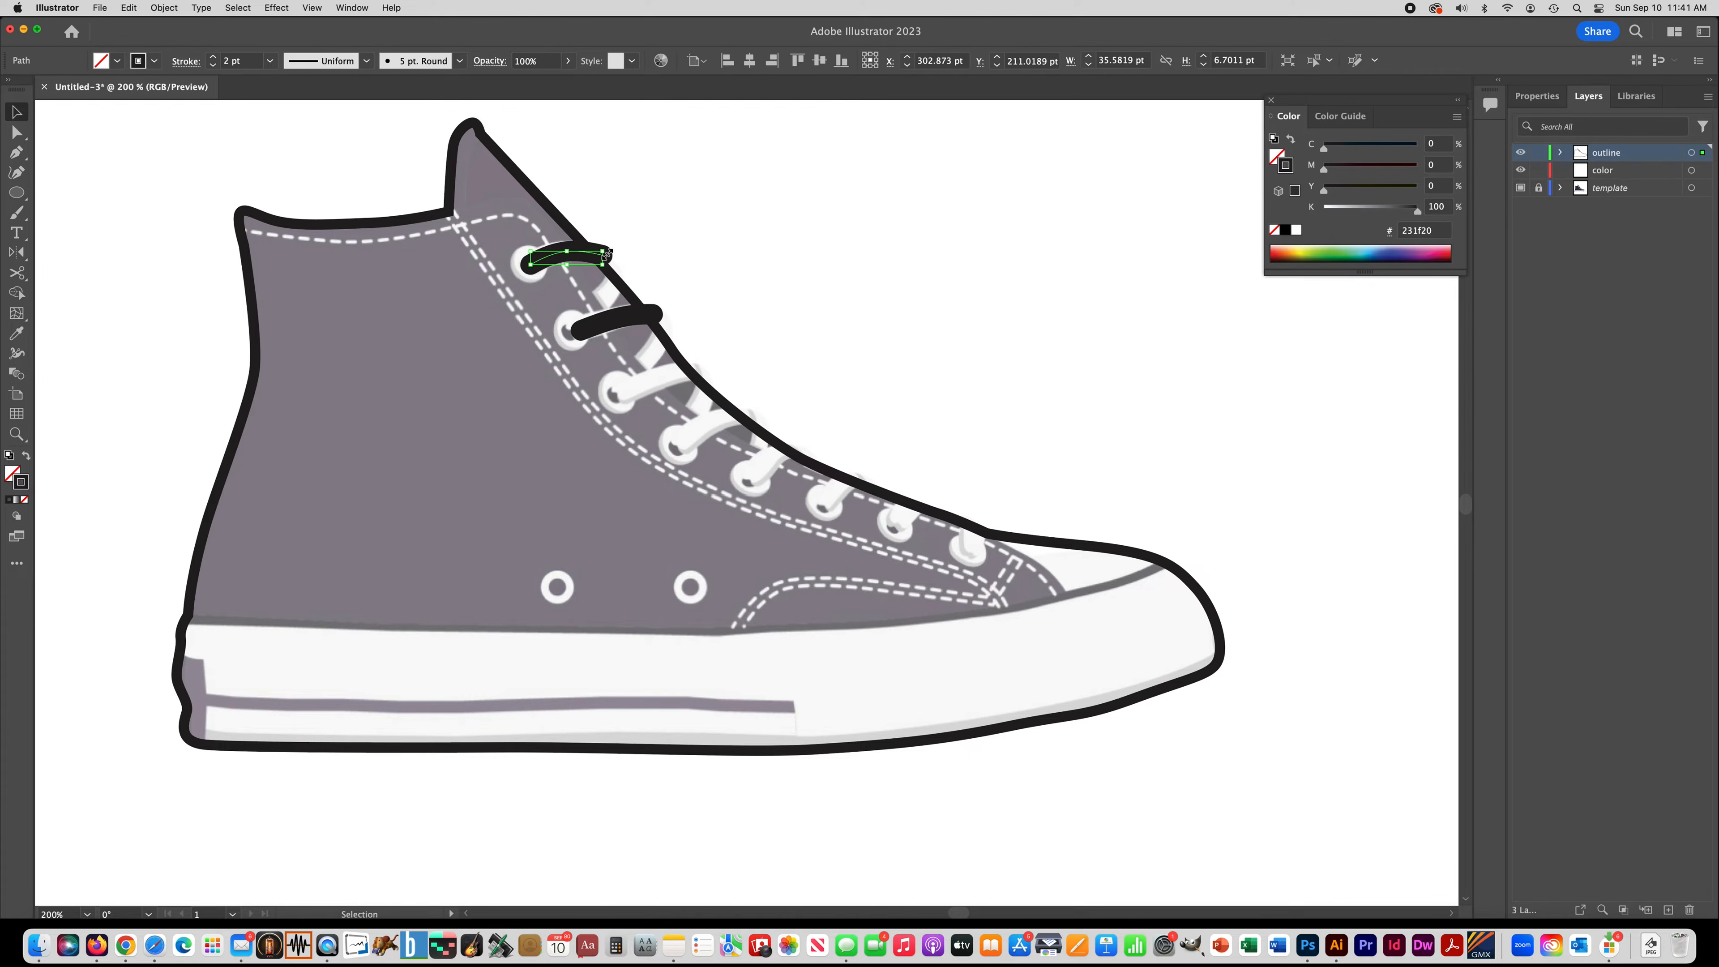
click(365, 7)
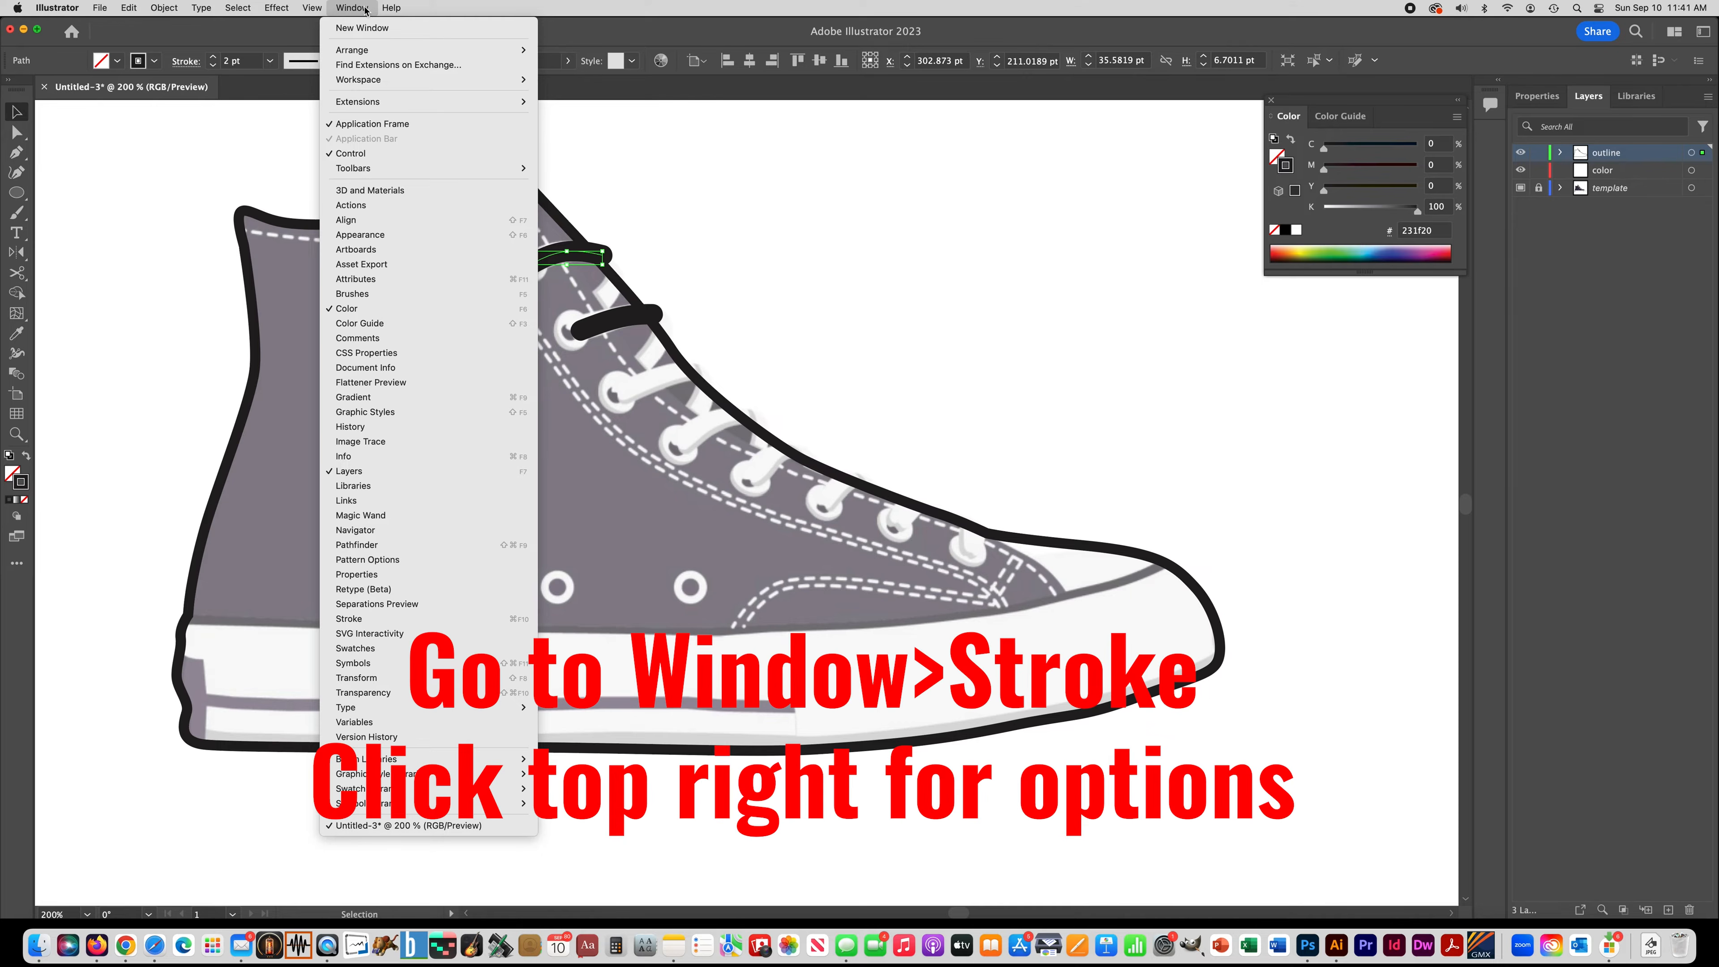
click(360, 619)
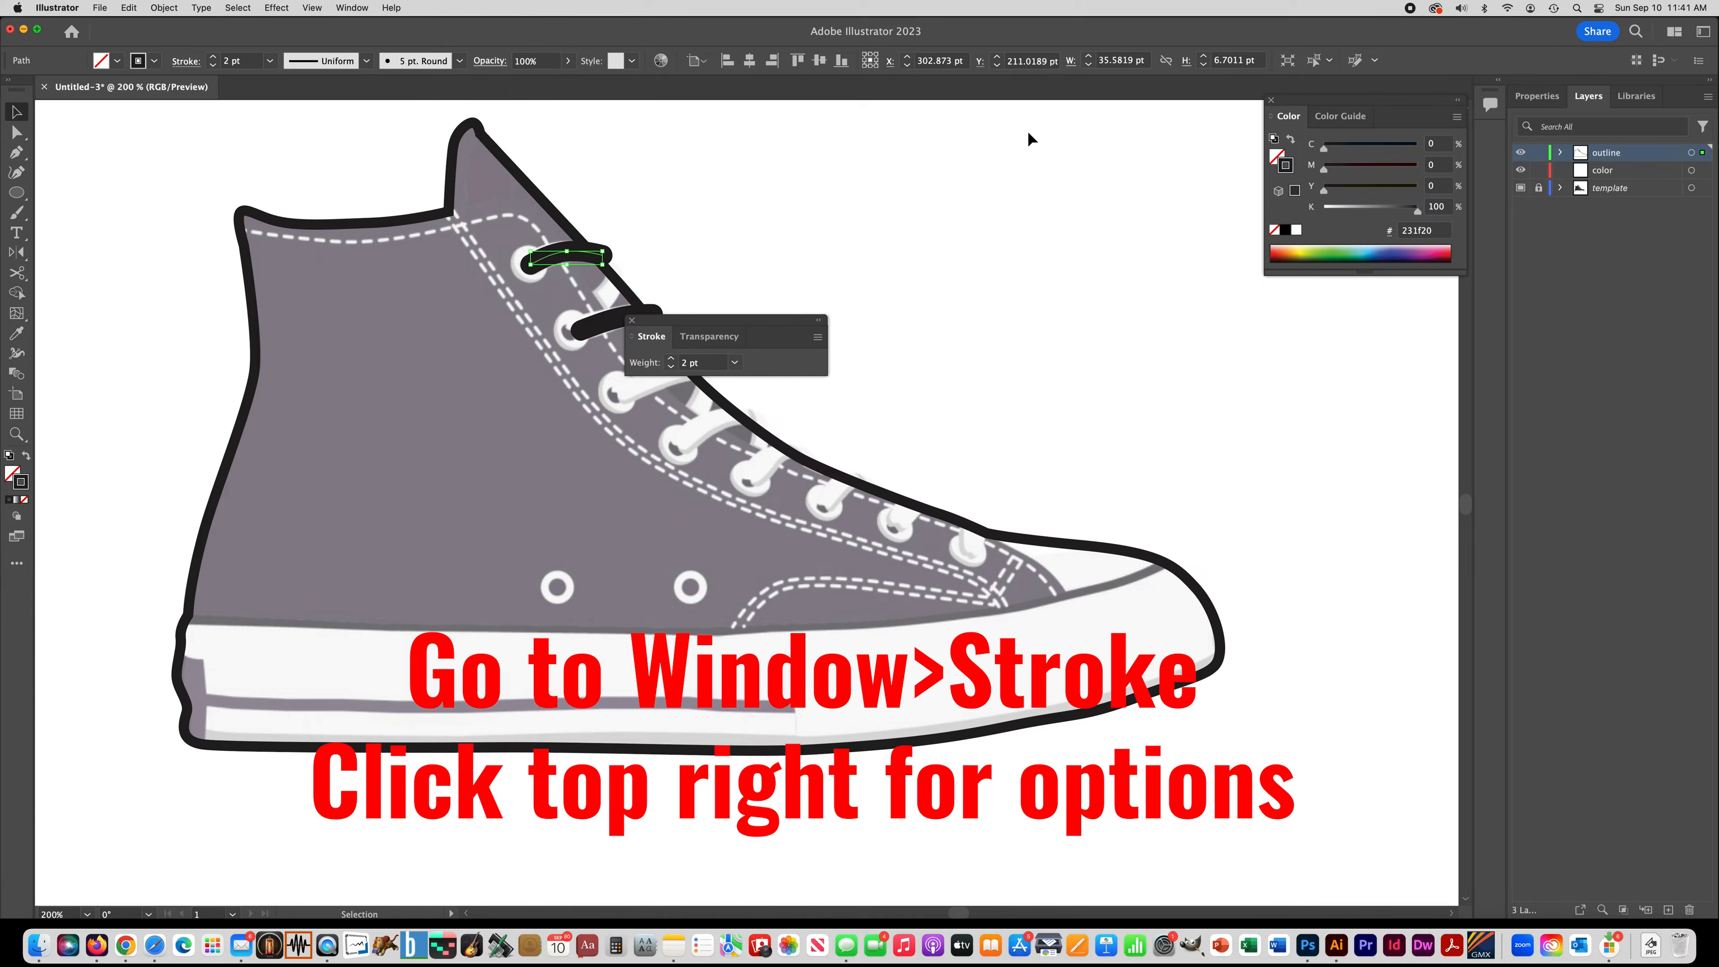
click(814, 335)
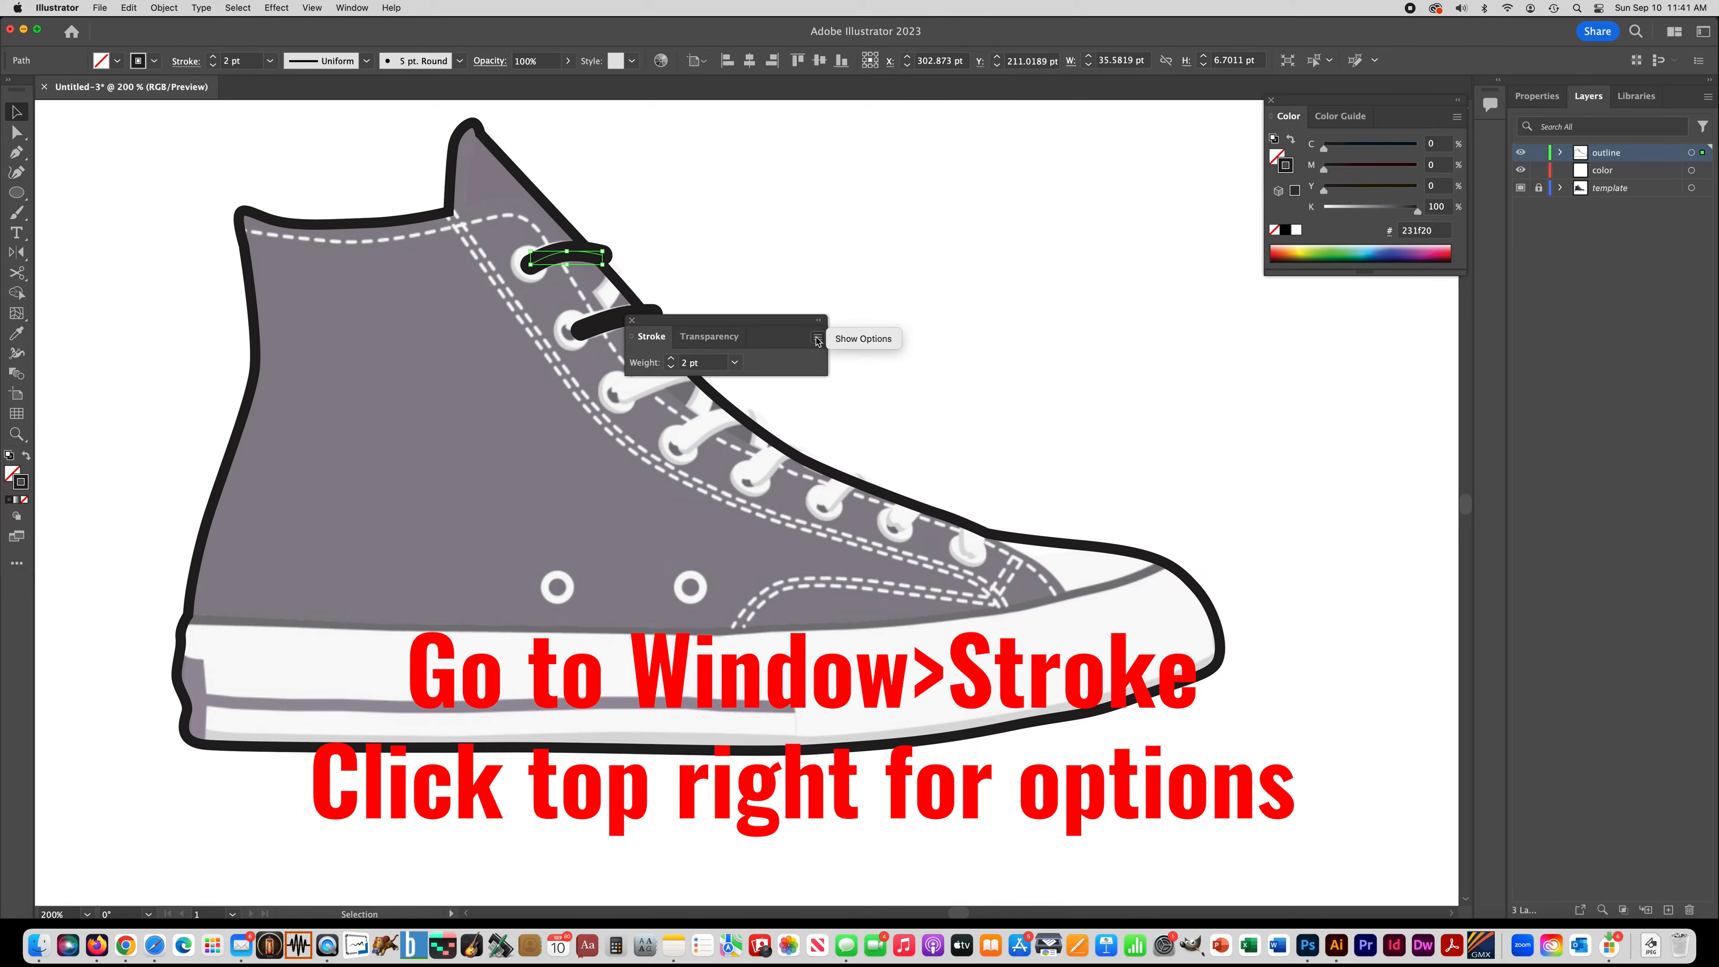
click(866, 342)
drag(743, 330, 978, 196)
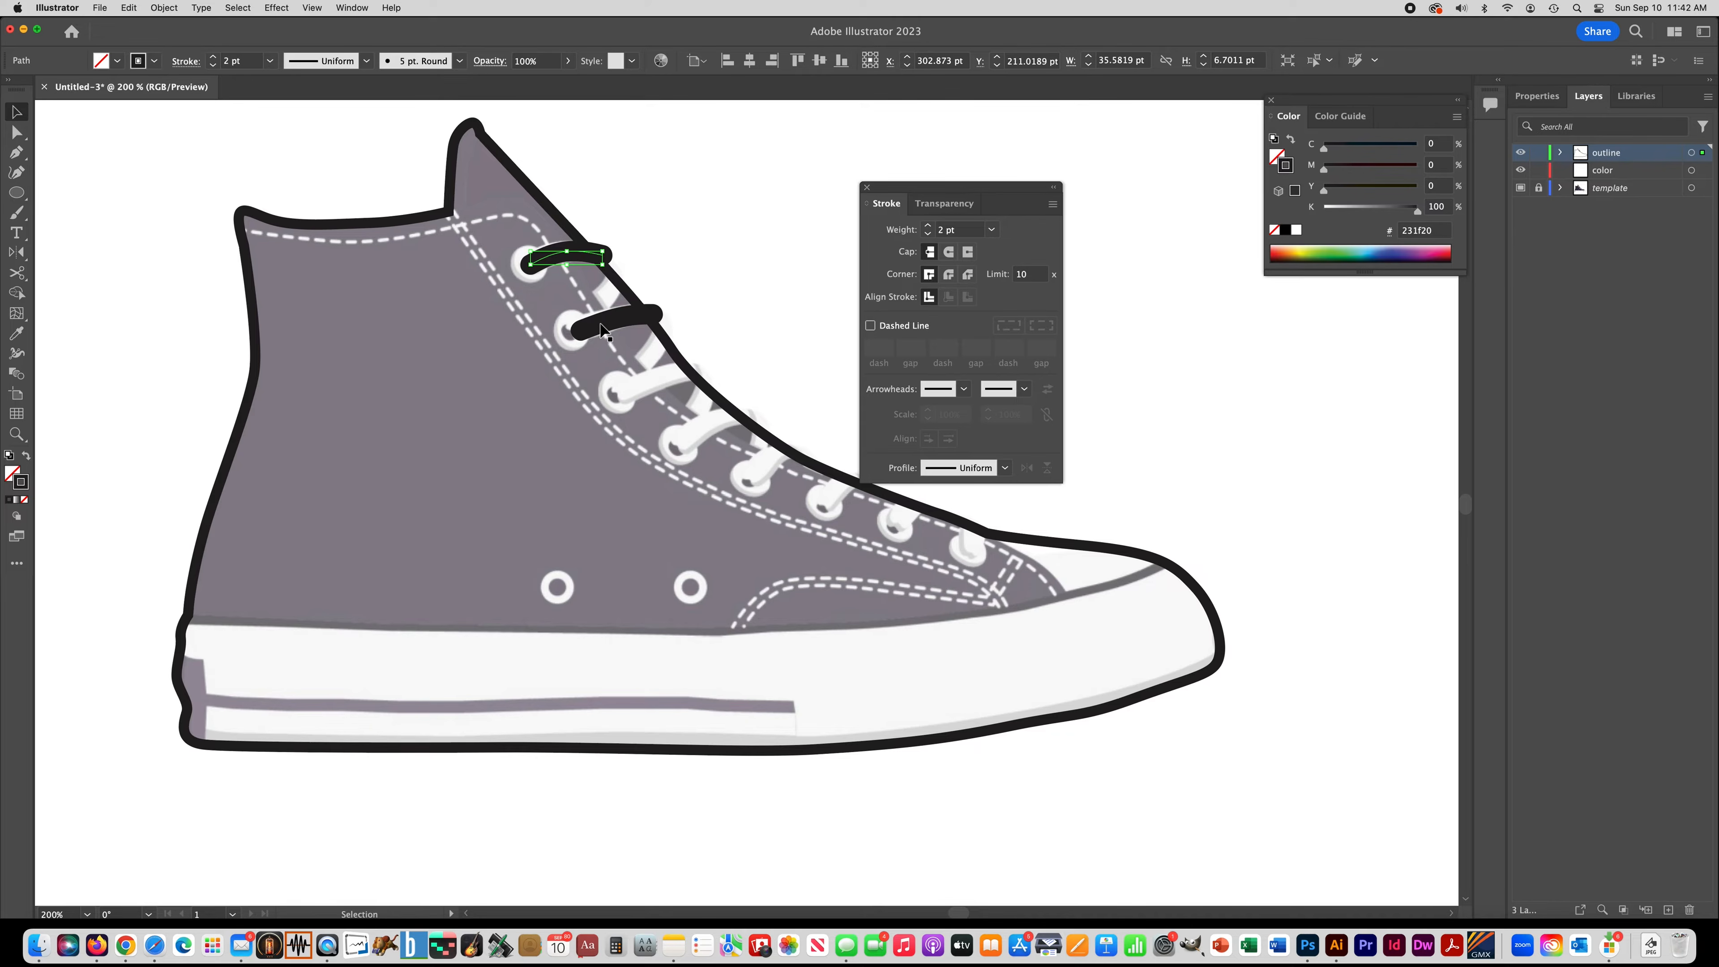
click(949, 252)
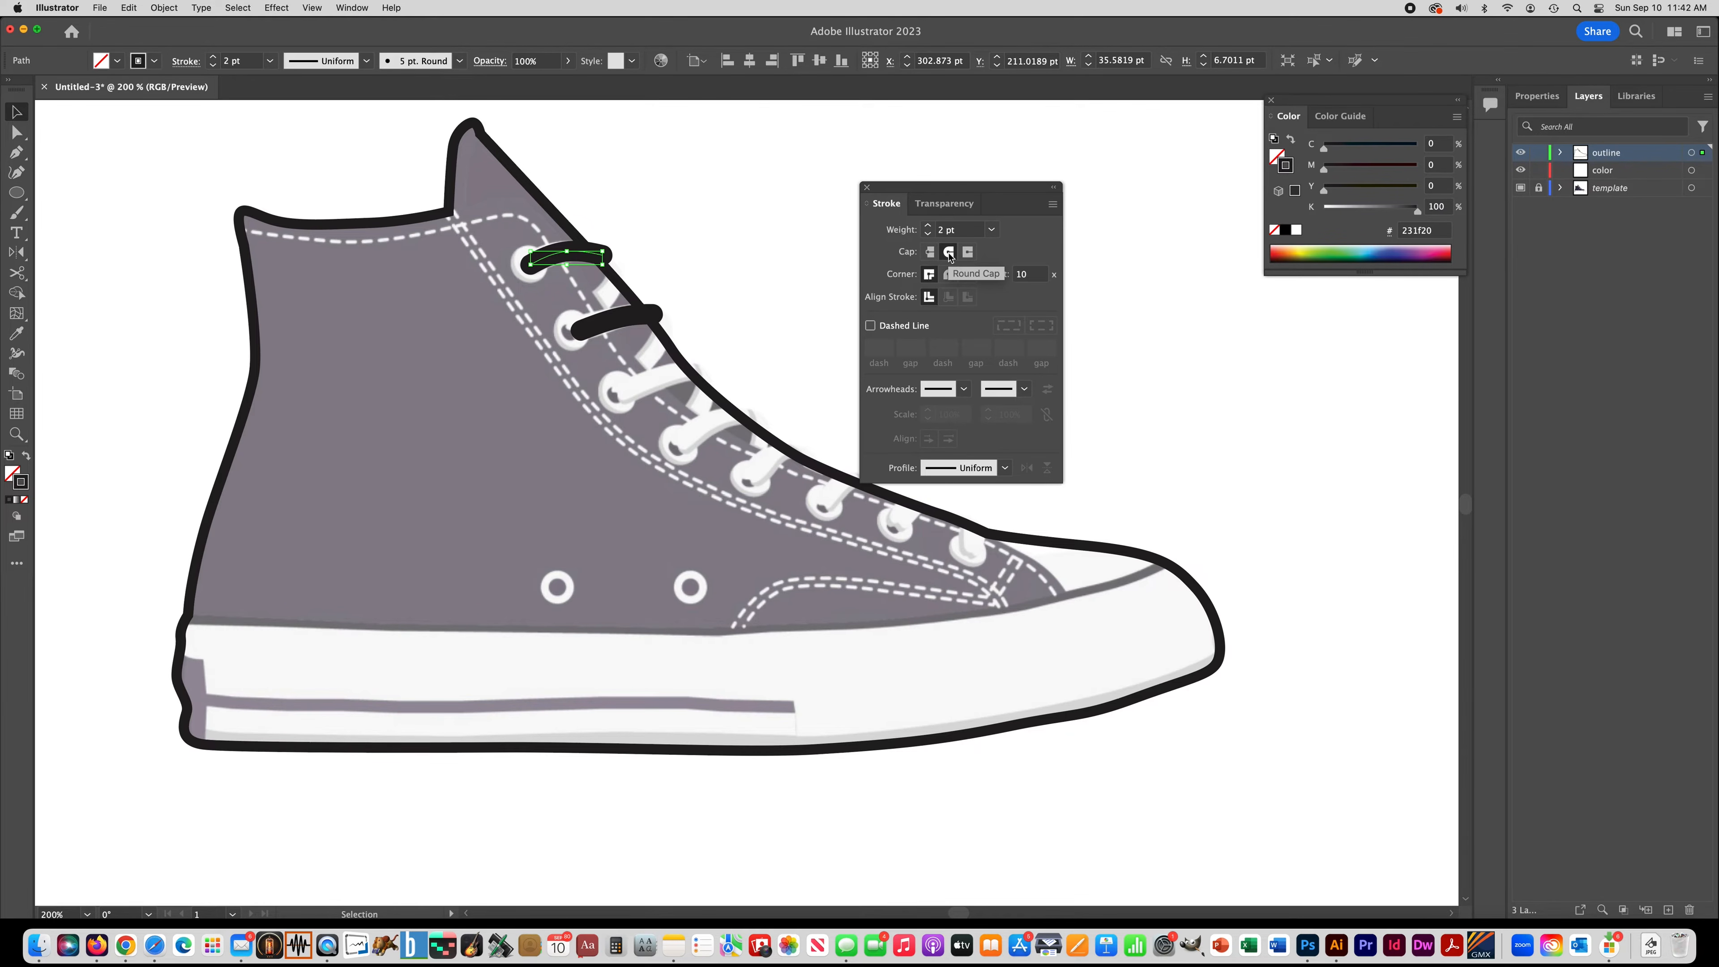
click(948, 274)
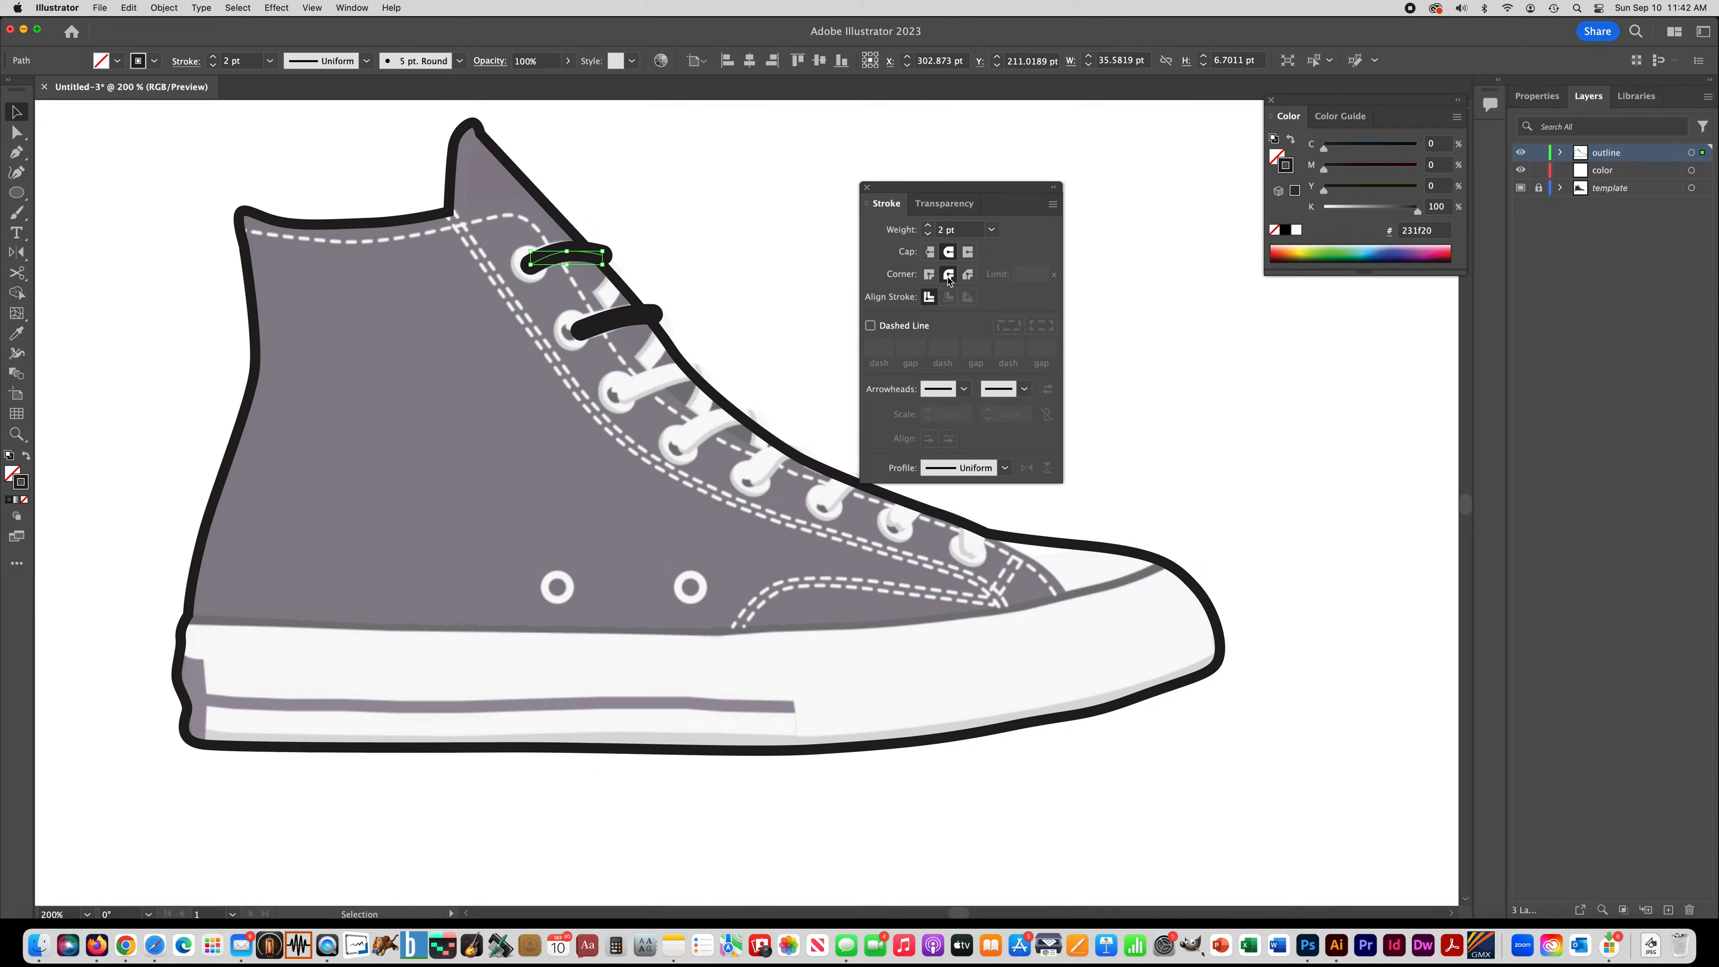
mouse_move(948, 193)
mouse_down()
mouse_move(1200, 281)
mouse_move(1349, 288)
mouse_up()
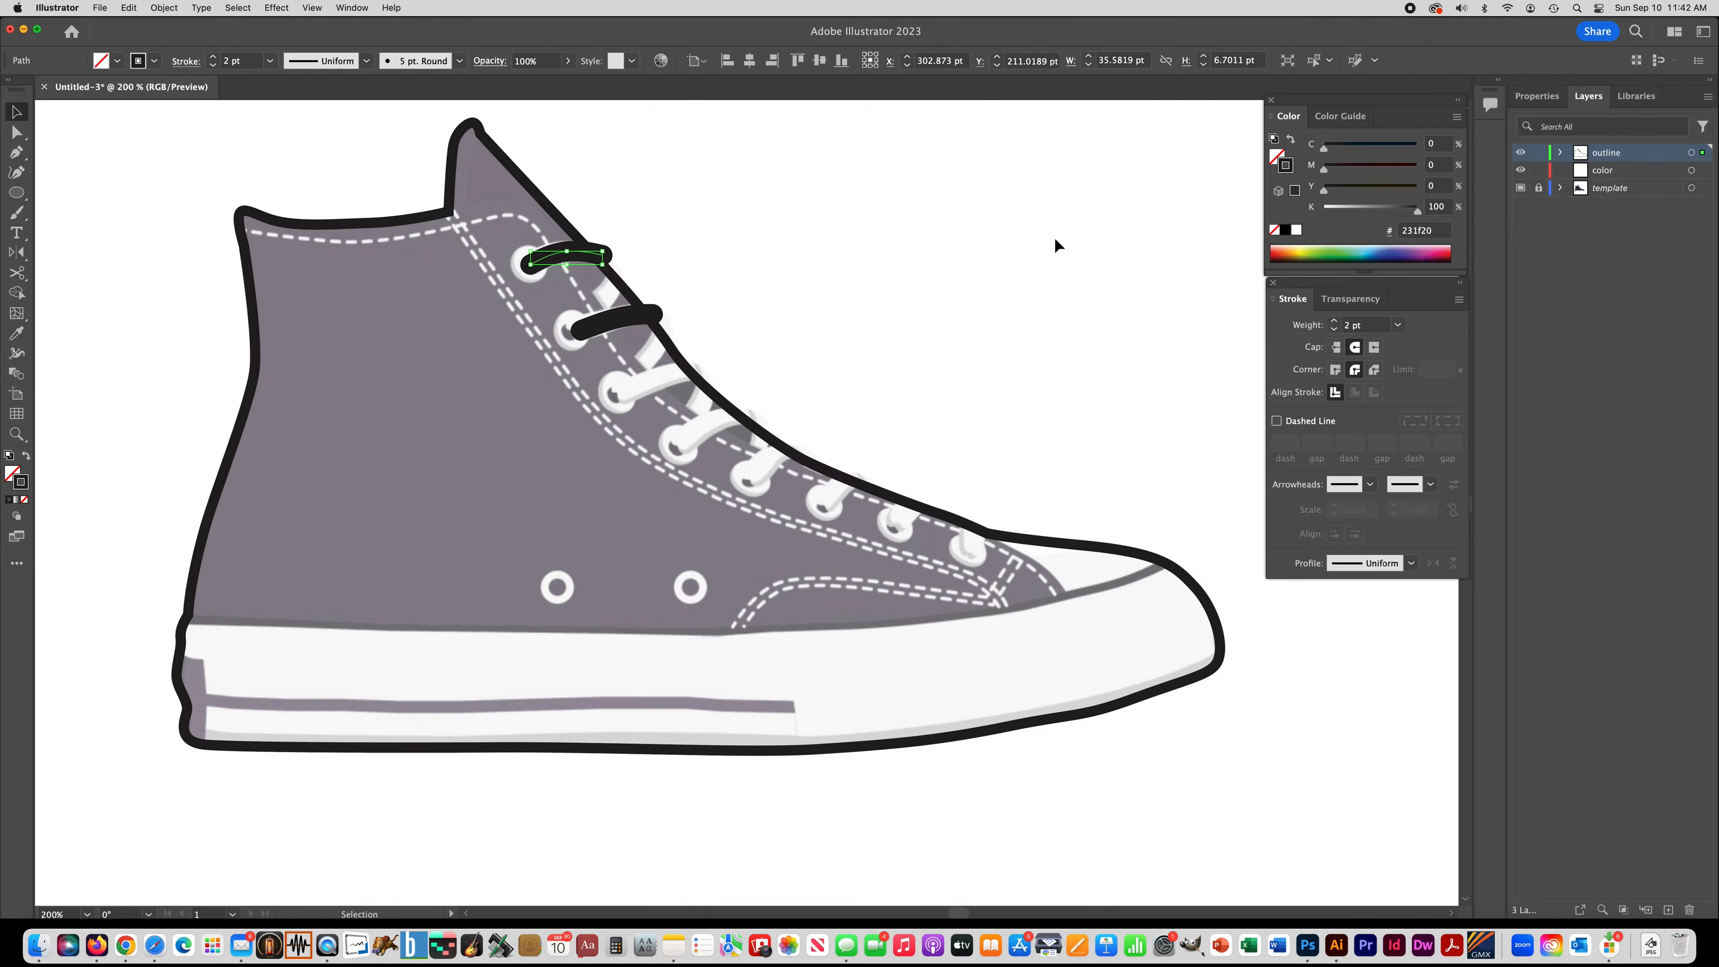
Step: Give the second lace a round cap and round join
click(1055, 239)
click(617, 332)
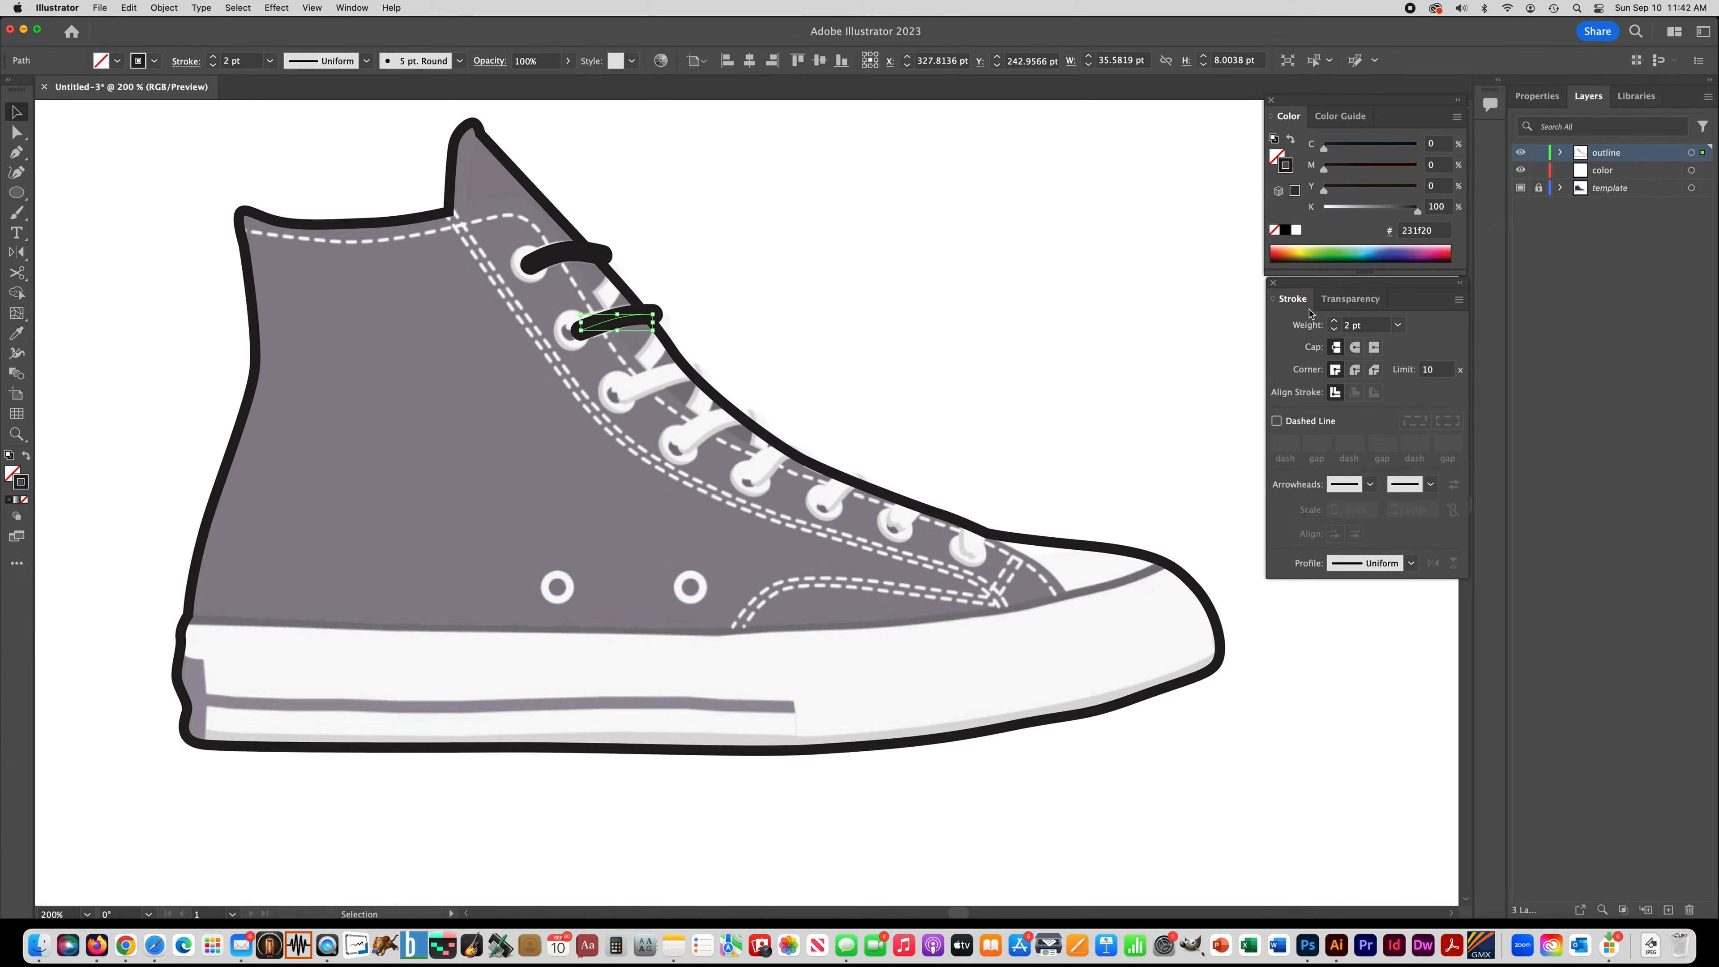
click(1354, 371)
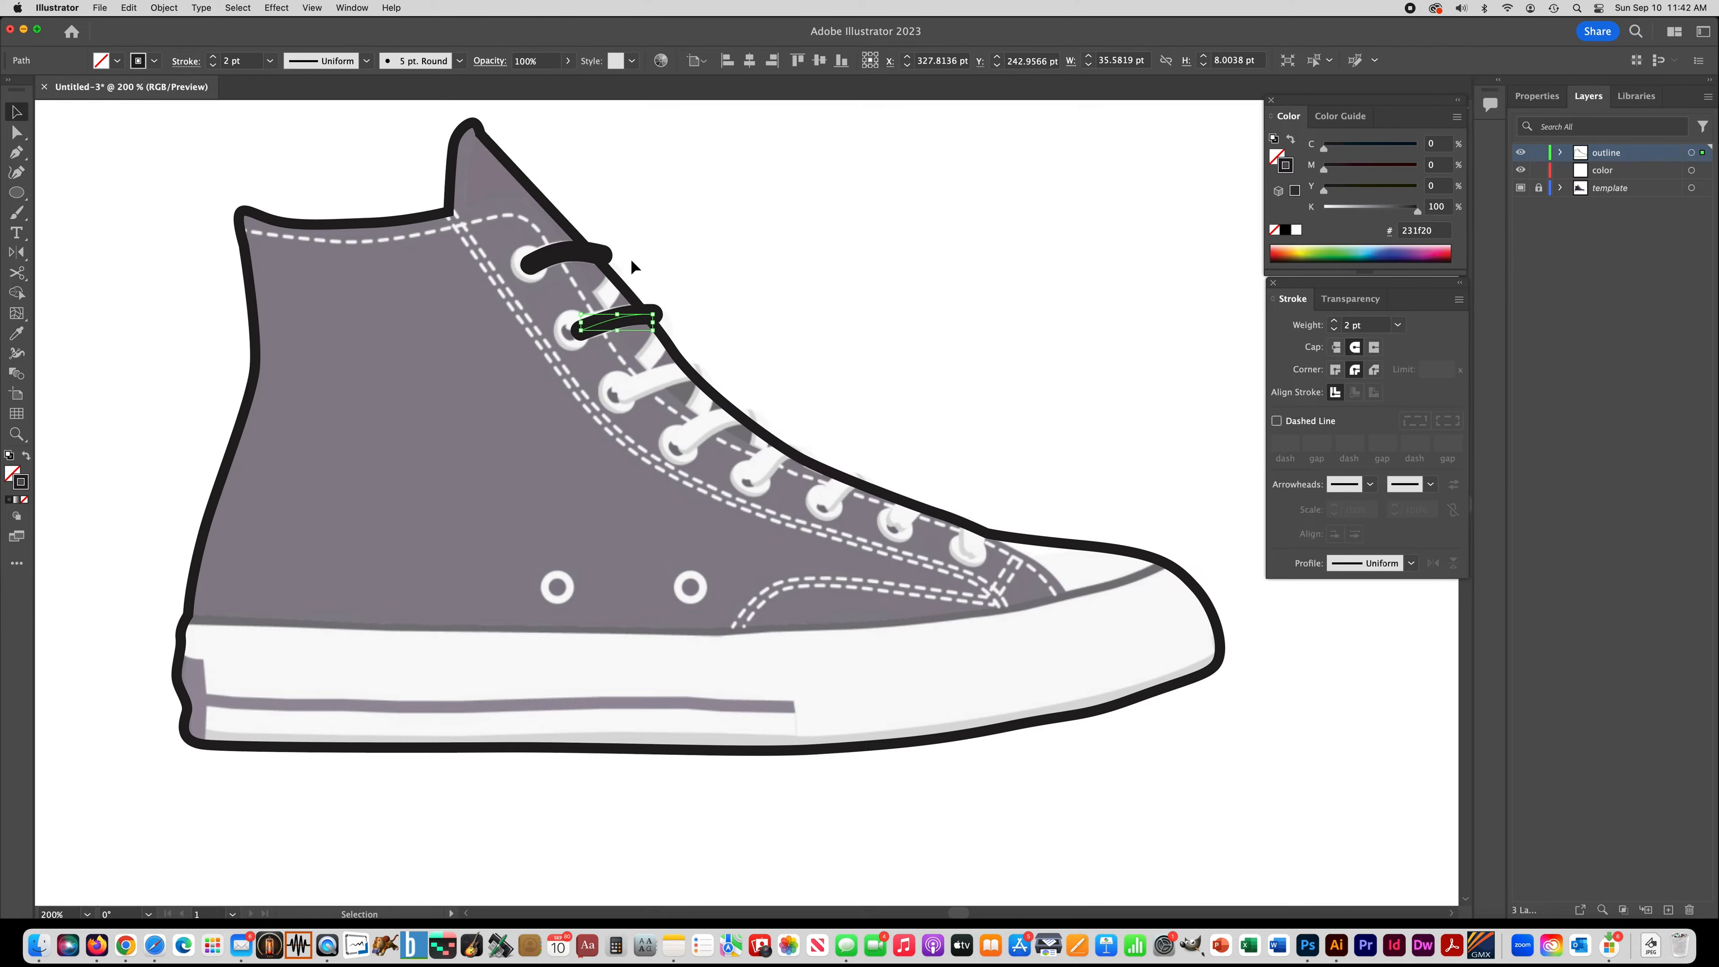
Step: Copy the second lace to the third eyelet and fit the lace anchor points to the template with Direct Selection
click(618, 298)
click(606, 323)
drag(606, 324, 650, 391)
click(17, 132)
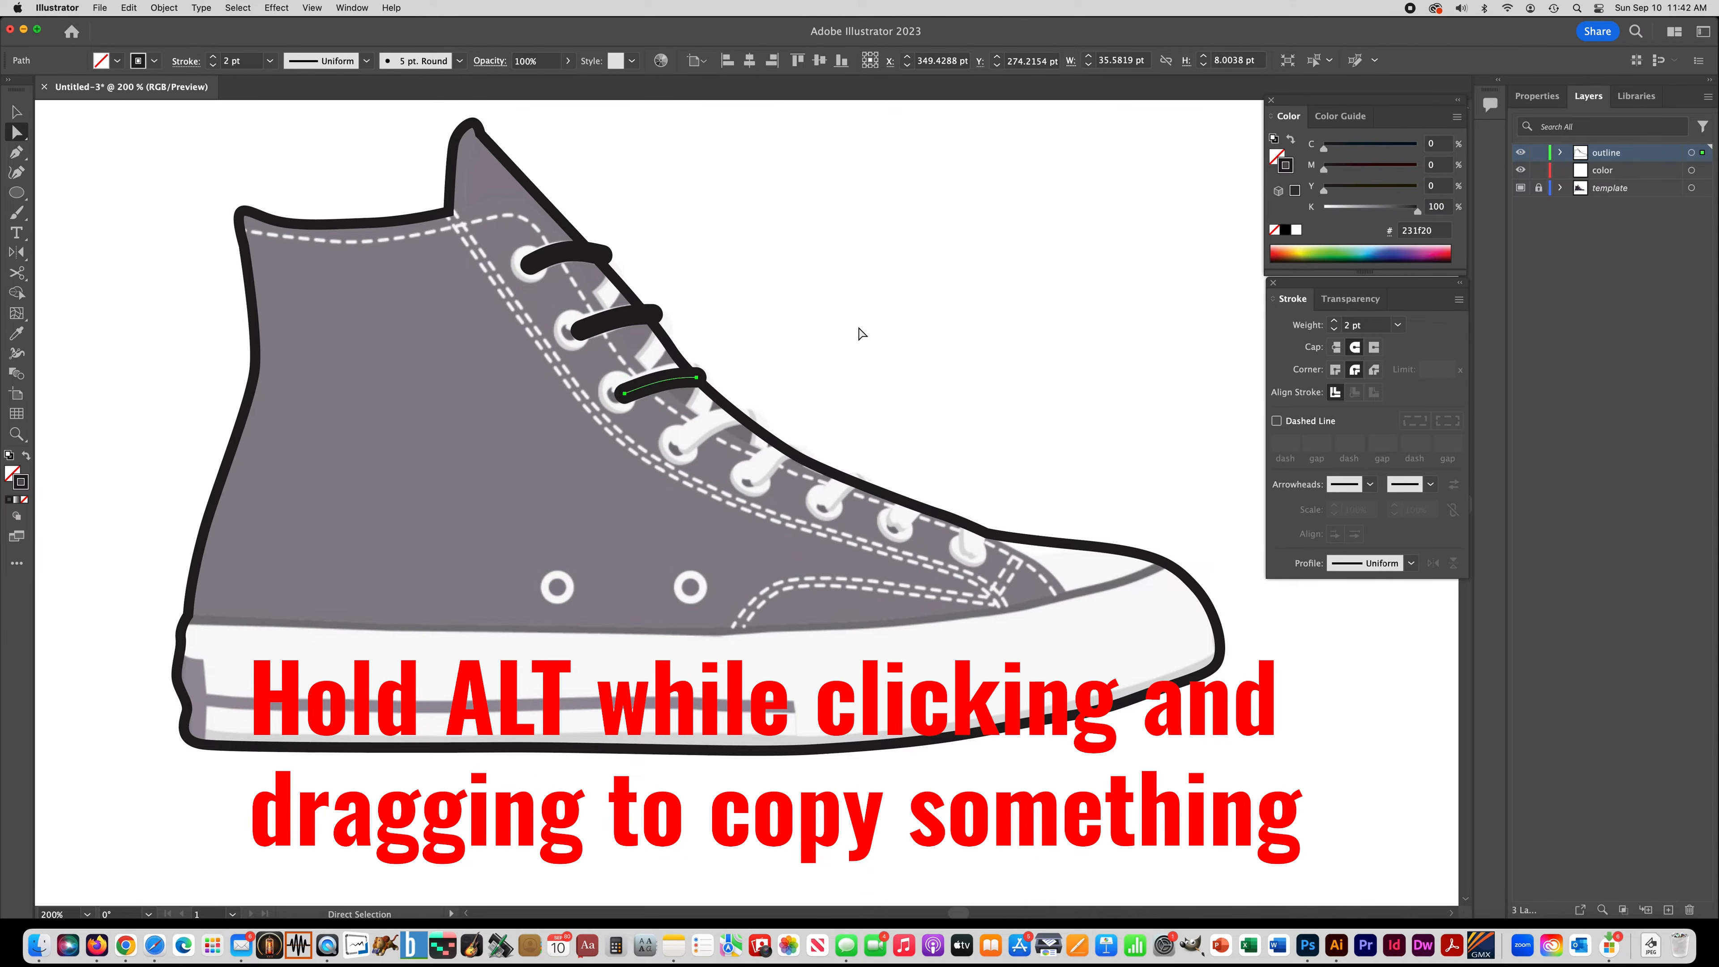
click(911, 336)
drag(696, 377, 619, 396)
click(767, 376)
click(624, 398)
Step: Copy laces onto the remaining five eyelets down to the toe, reshaping each one to match the template
drag(577, 337, 716, 435)
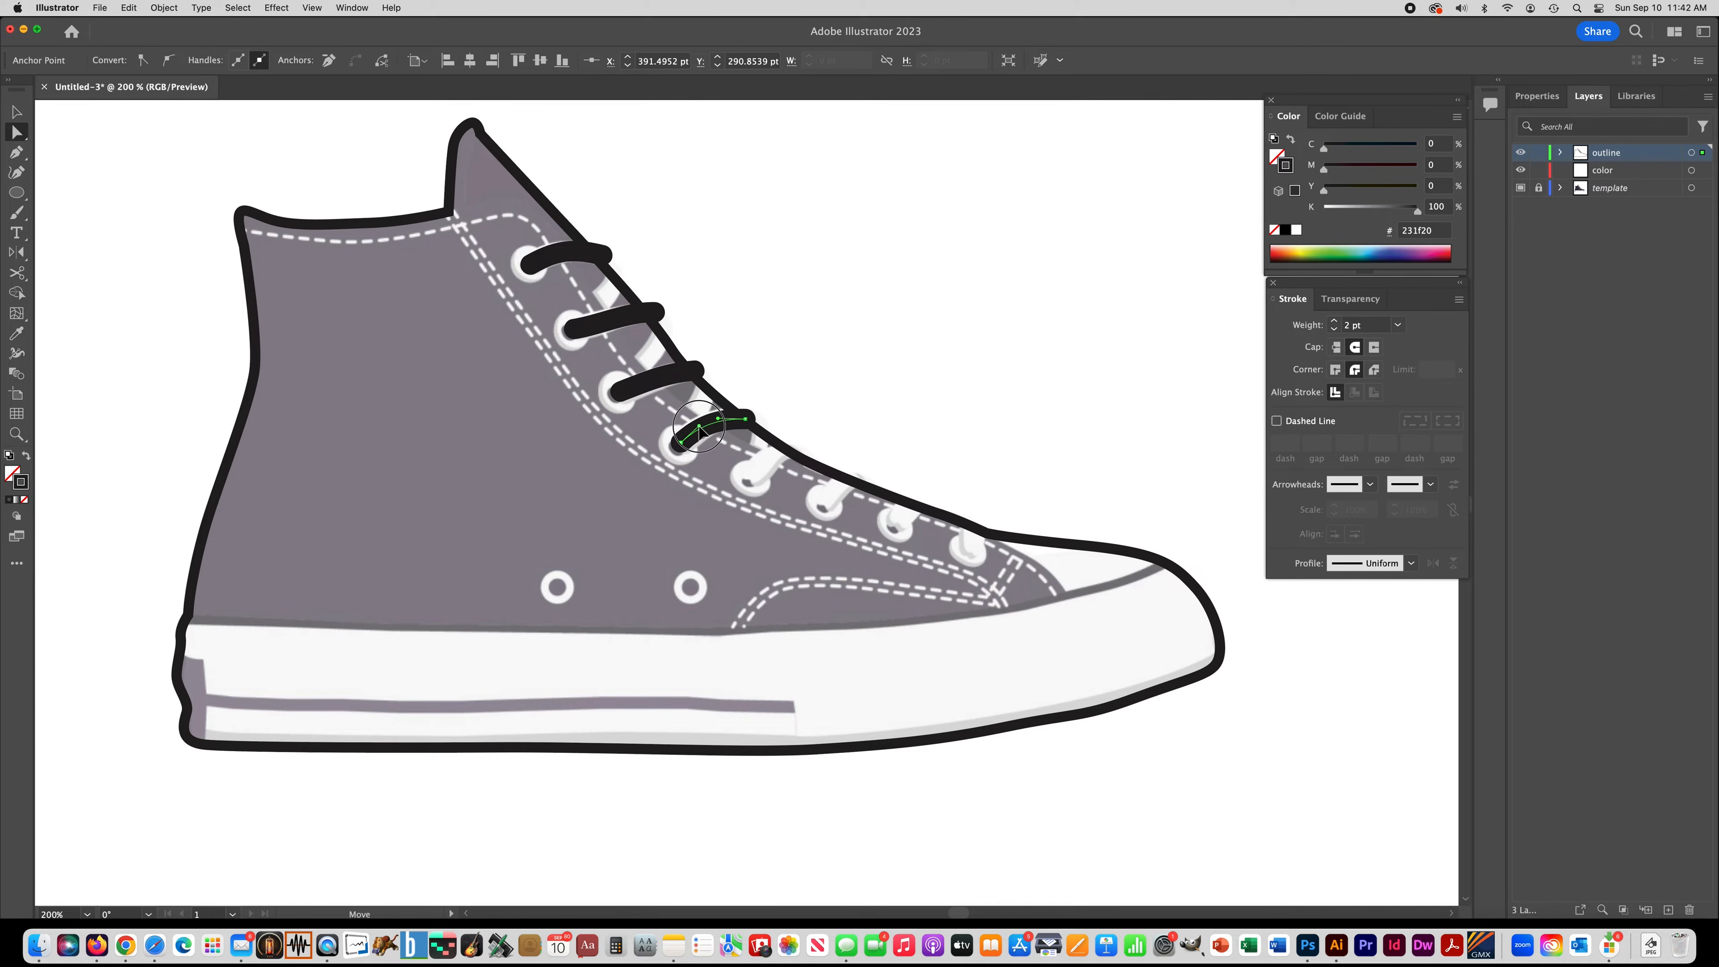
click(691, 378)
key(v)
drag(690, 378, 847, 492)
drag(859, 476, 918, 503)
click(859, 452)
drag(931, 497, 981, 537)
drag(992, 530, 973, 526)
click(257, 145)
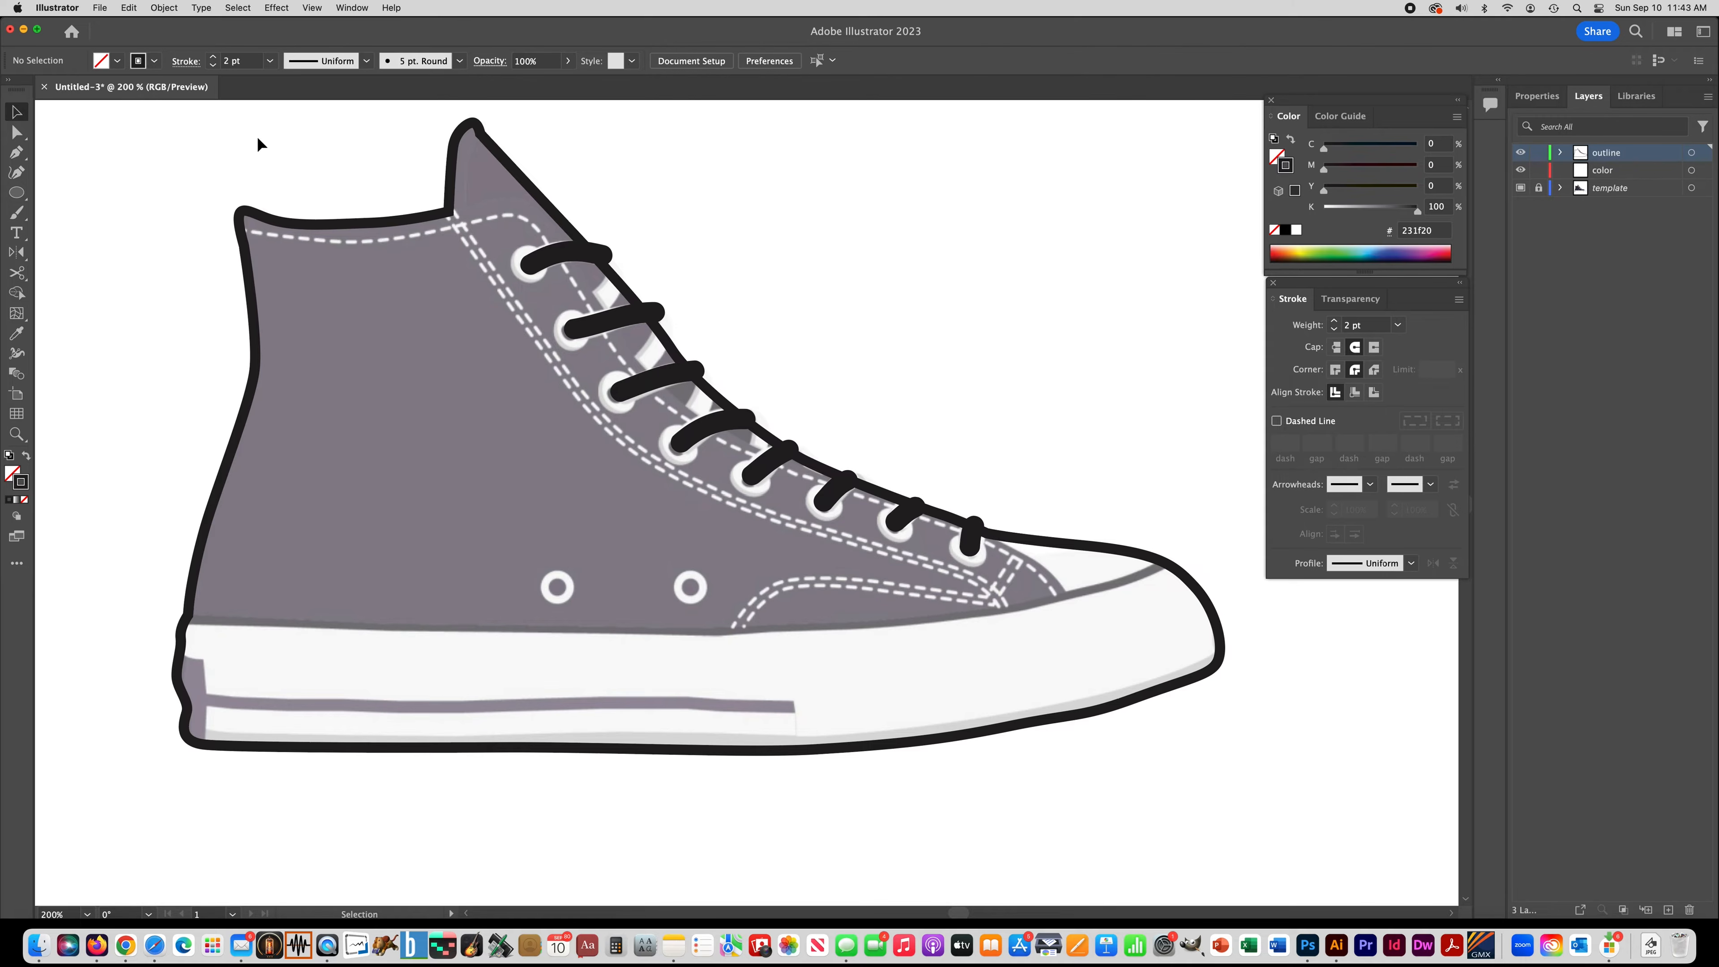
Step: Draw a short diagonal Pen line for the crossing lace visible between the first and second laces
click(16, 152)
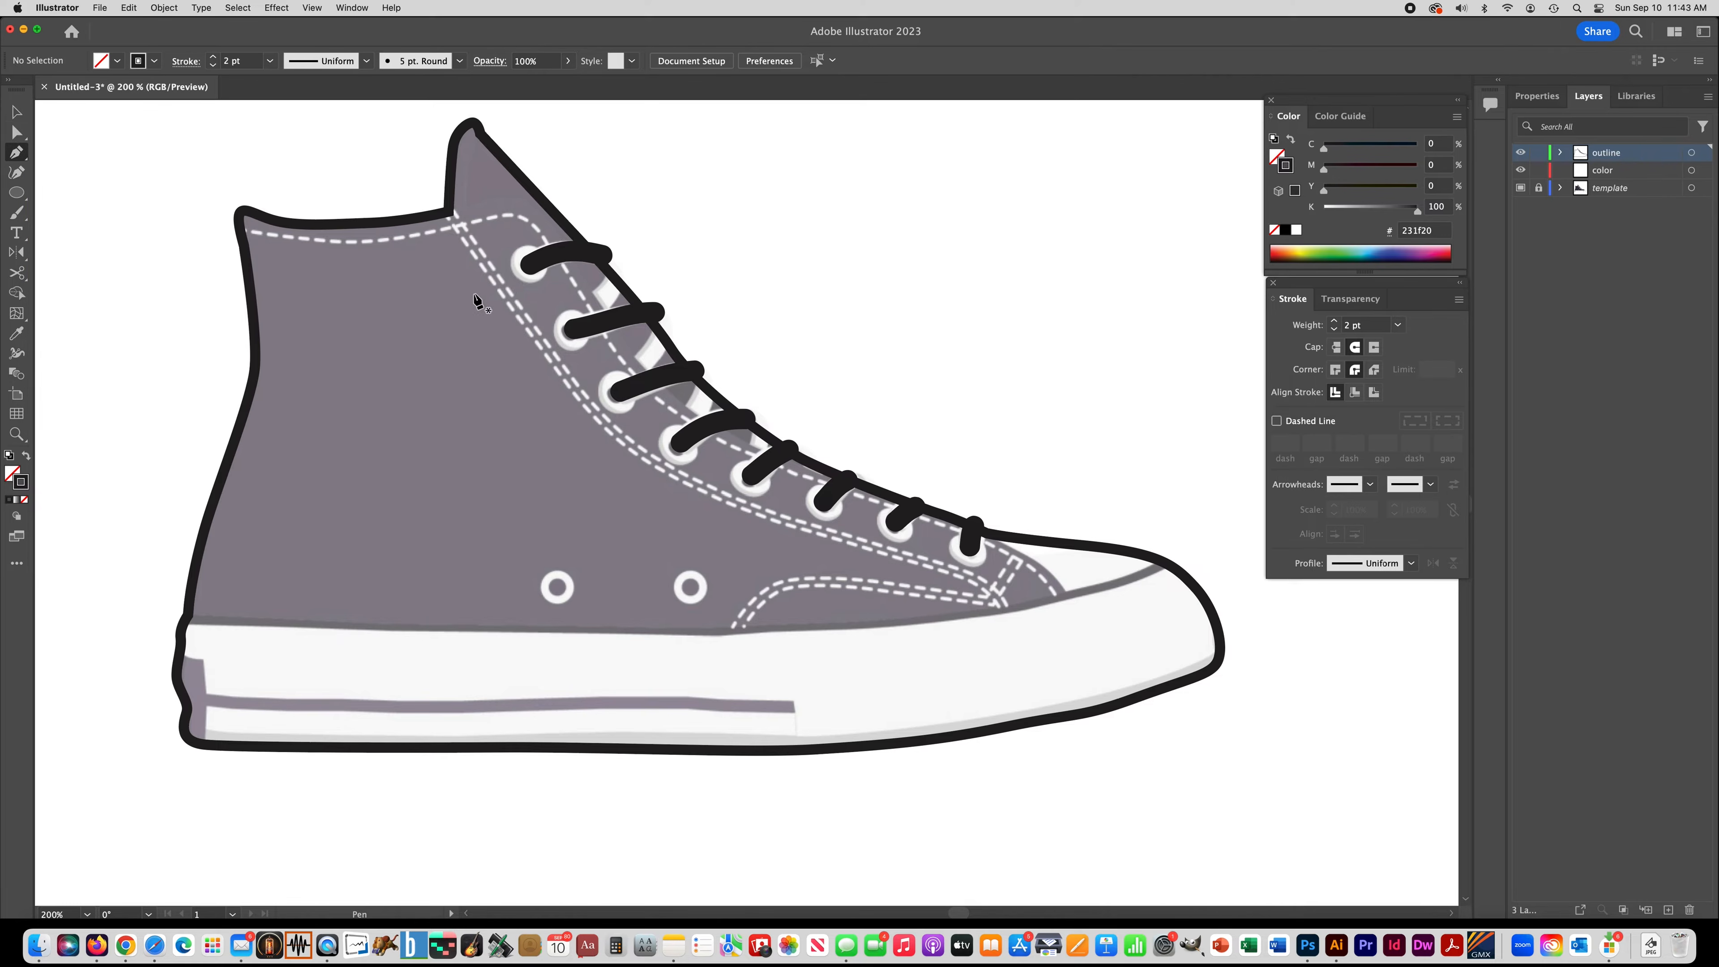
click(600, 300)
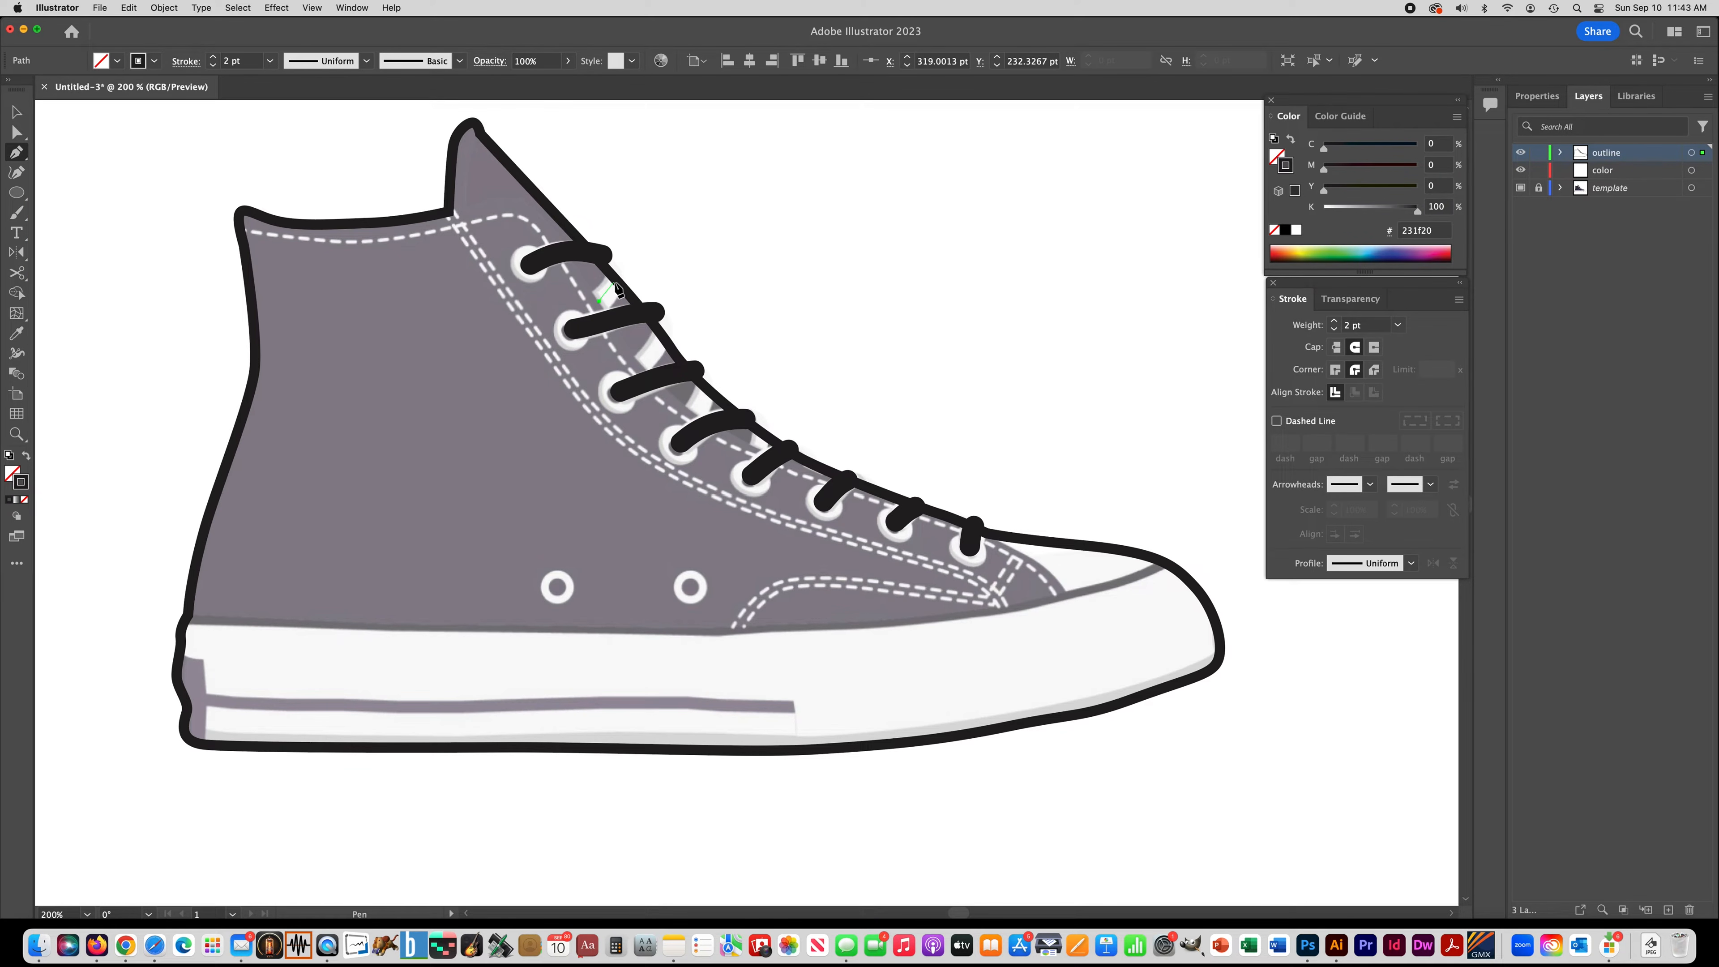
click(622, 276)
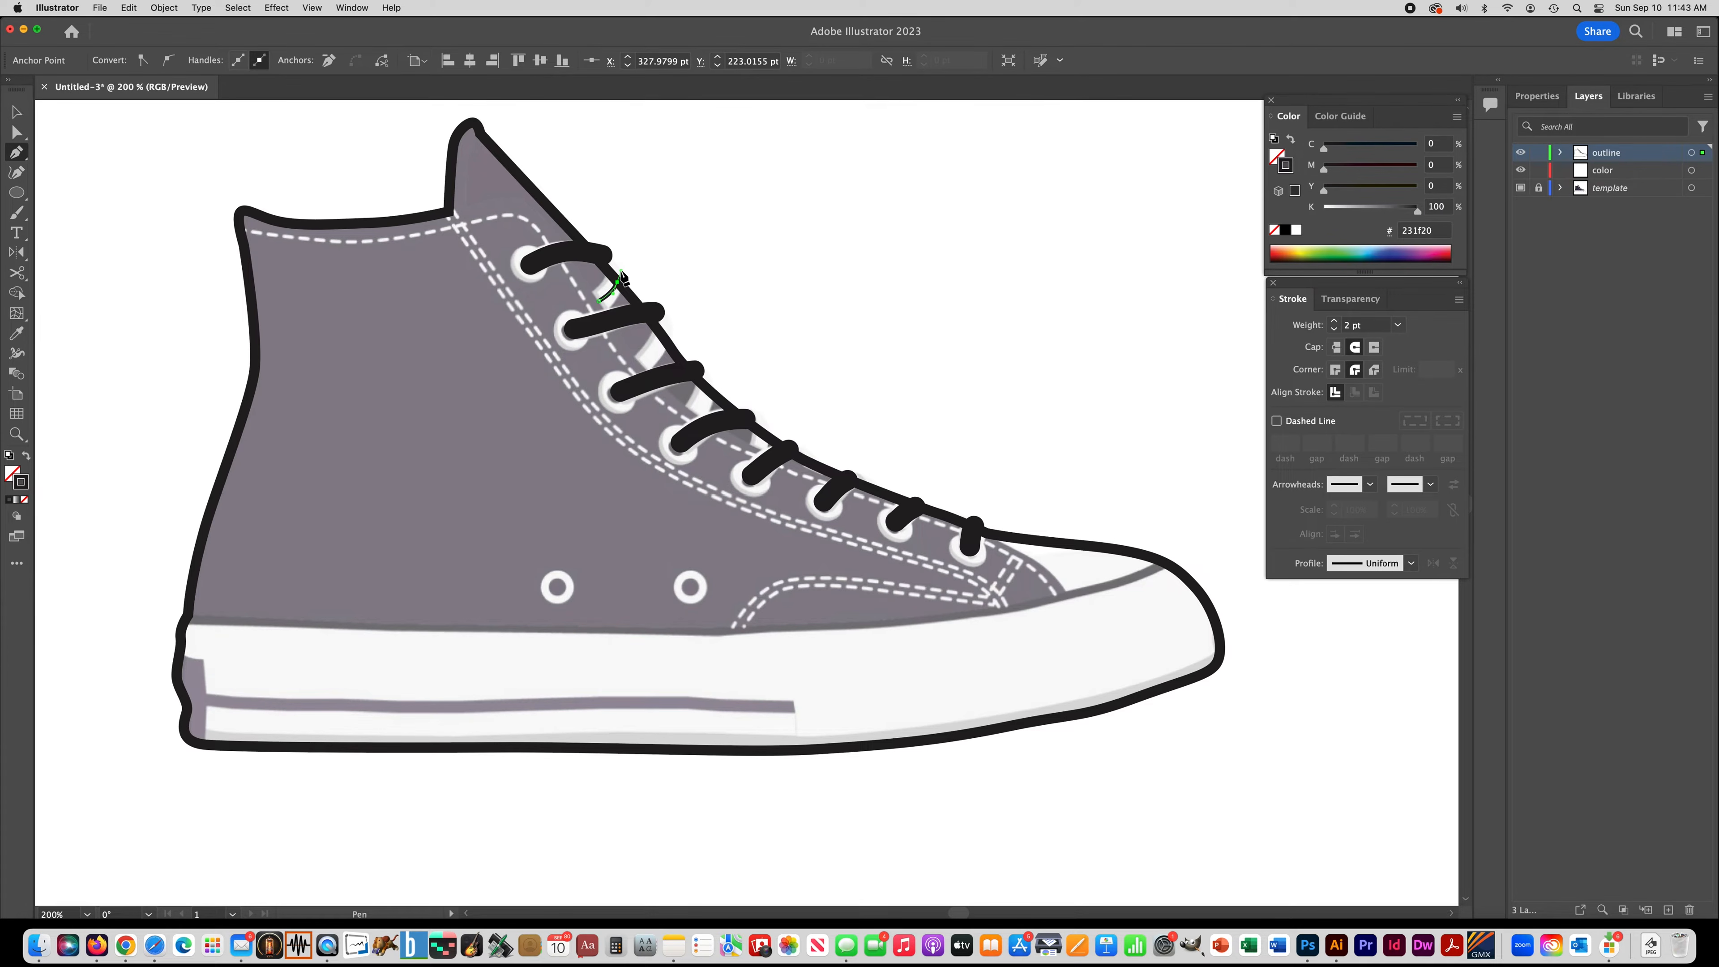
Step: Set the short crossing lace's stroke to 11 pt with a butt cap
key(v)
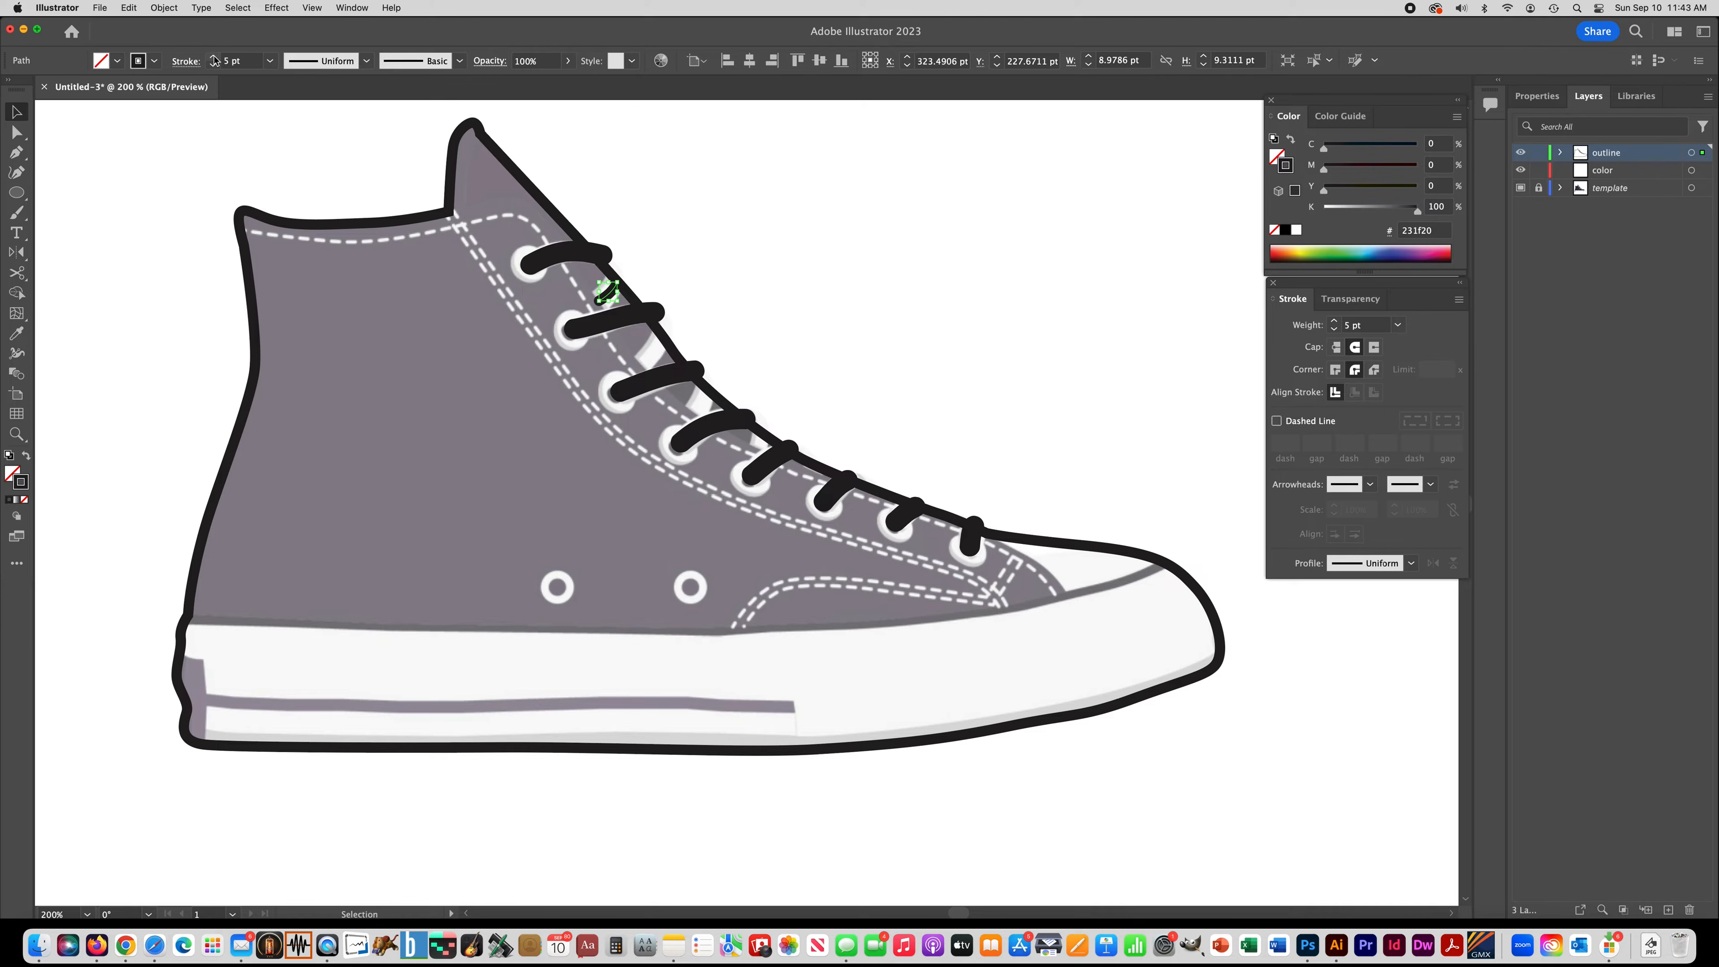
click(214, 58)
click(214, 59)
click(214, 58)
click(214, 58)
click(1337, 348)
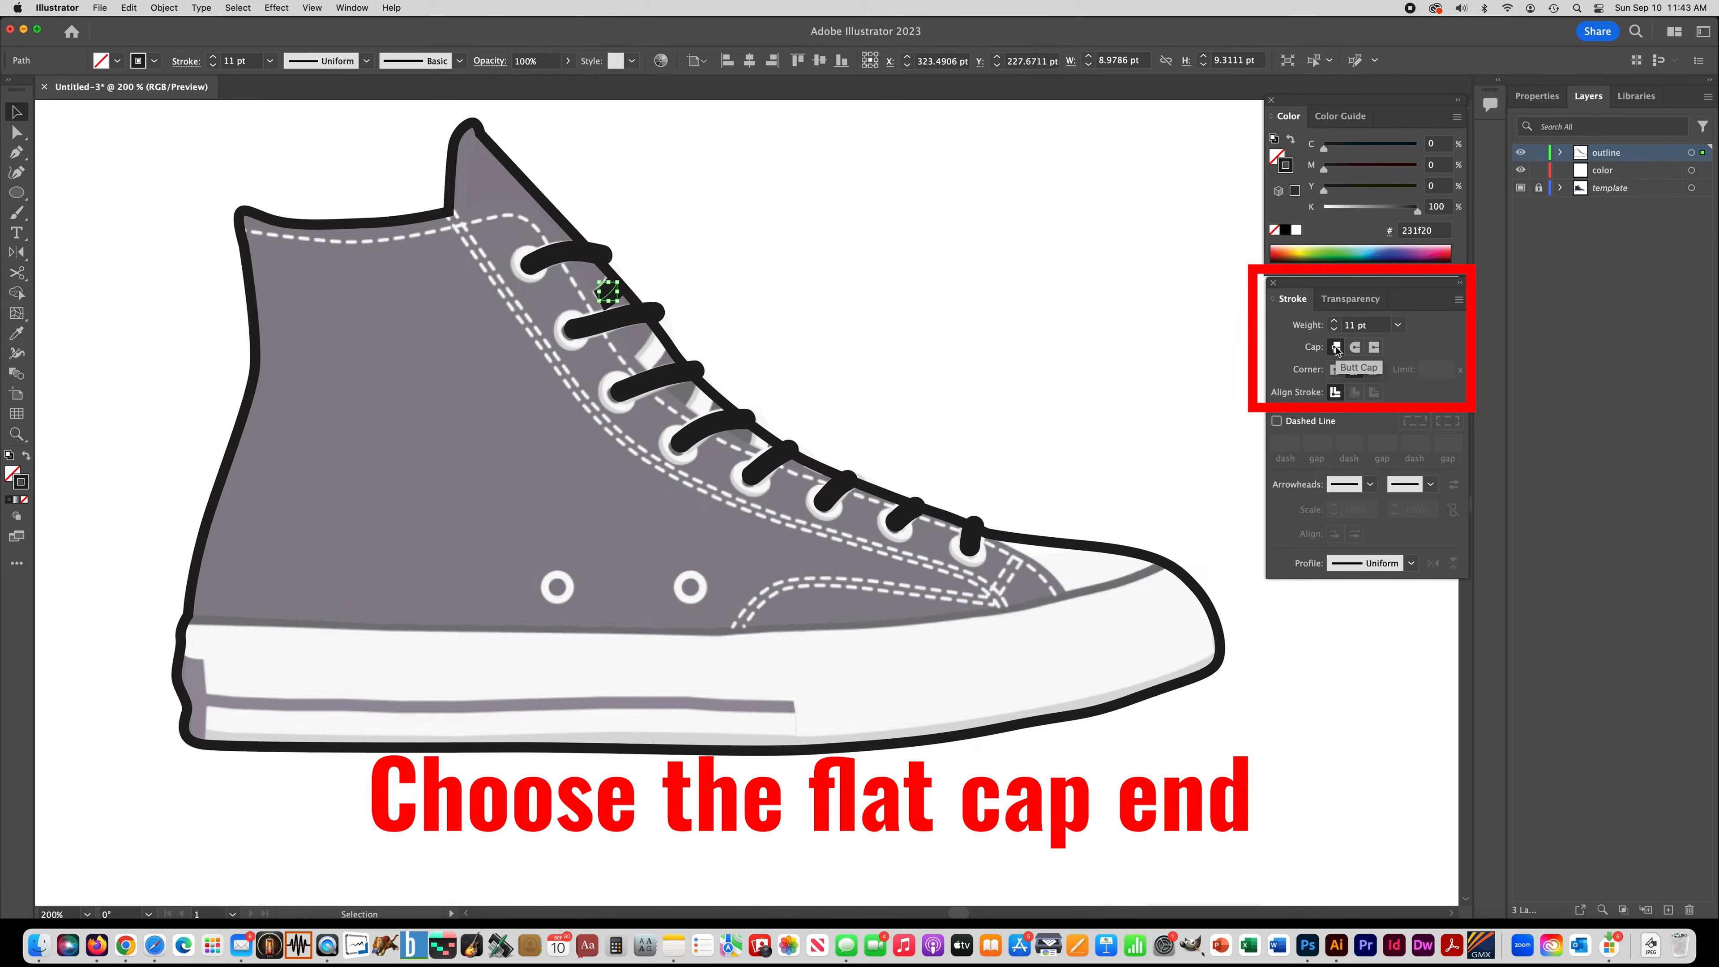
click(780, 294)
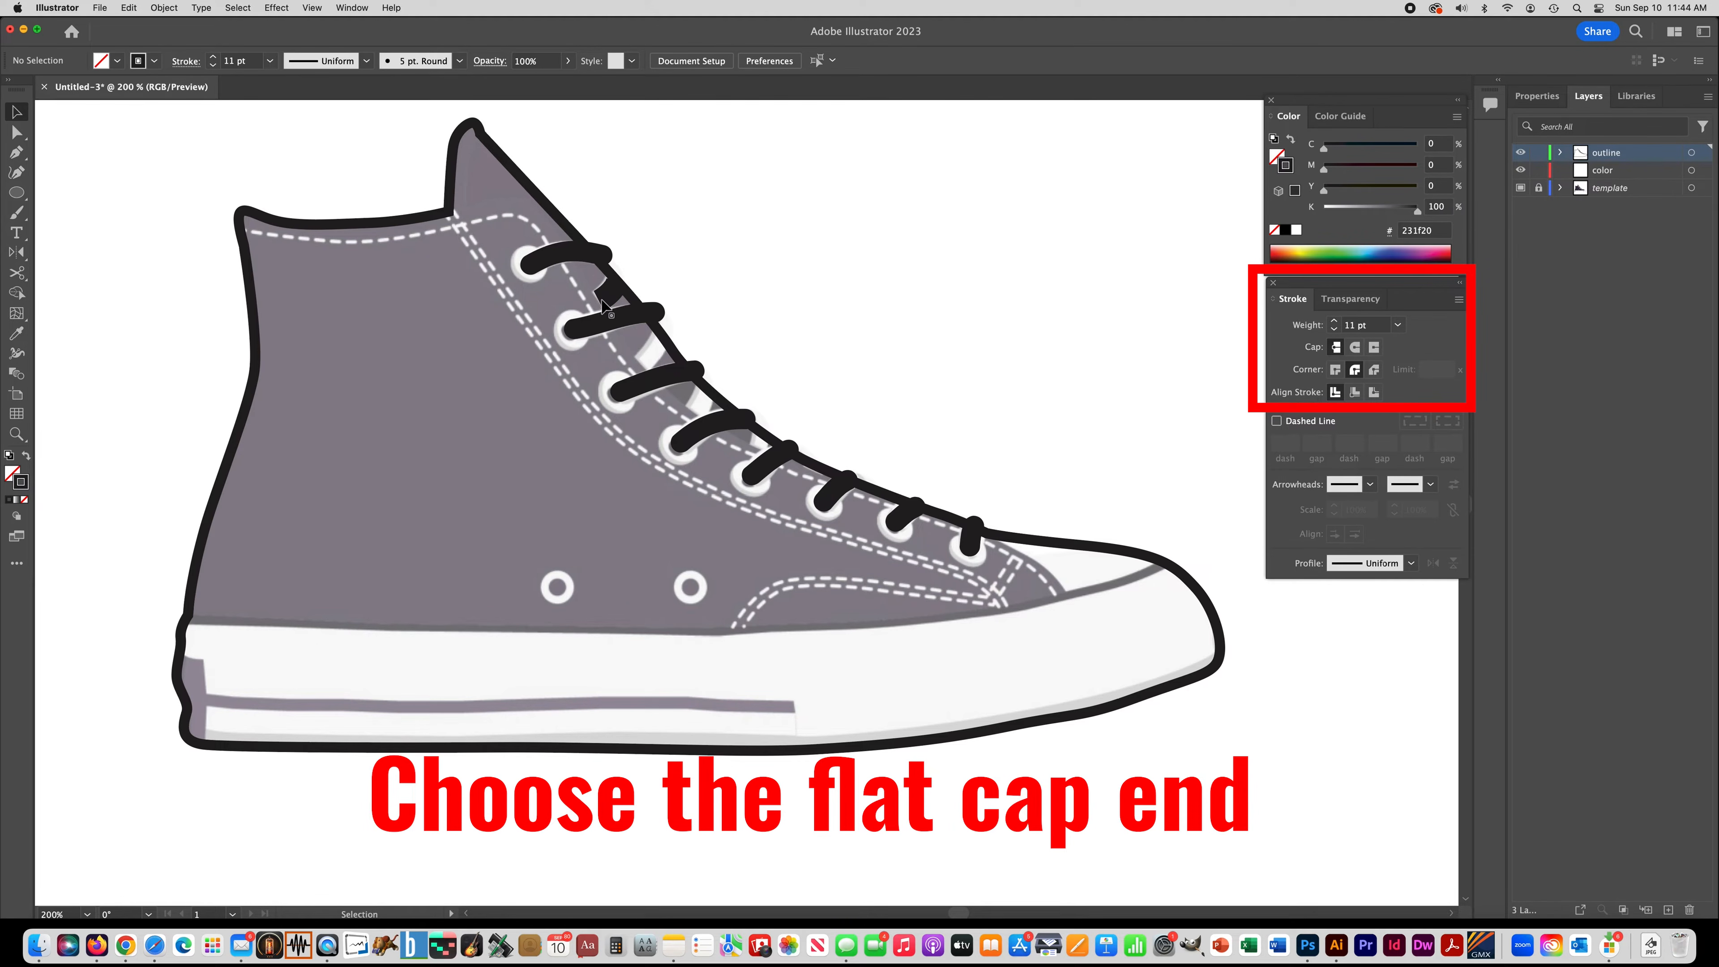
Step: Copy the crossing lace piece into the gap between the second and third laces and adjust its anchor points
click(608, 296)
drag(607, 291, 607, 291)
click(698, 263)
click(610, 296)
drag(609, 296, 669, 337)
click(17, 132)
click(156, 177)
drag(670, 337, 664, 340)
click(667, 358)
click(655, 351)
Step: Copy the crossing lace piece into the next two gaps down the shoe and fit the ends with Direct Selection
key(v)
drag(652, 353, 772, 438)
click(17, 133)
click(155, 177)
click(763, 372)
click(18, 113)
click(50, 116)
click(17, 133)
click(773, 429)
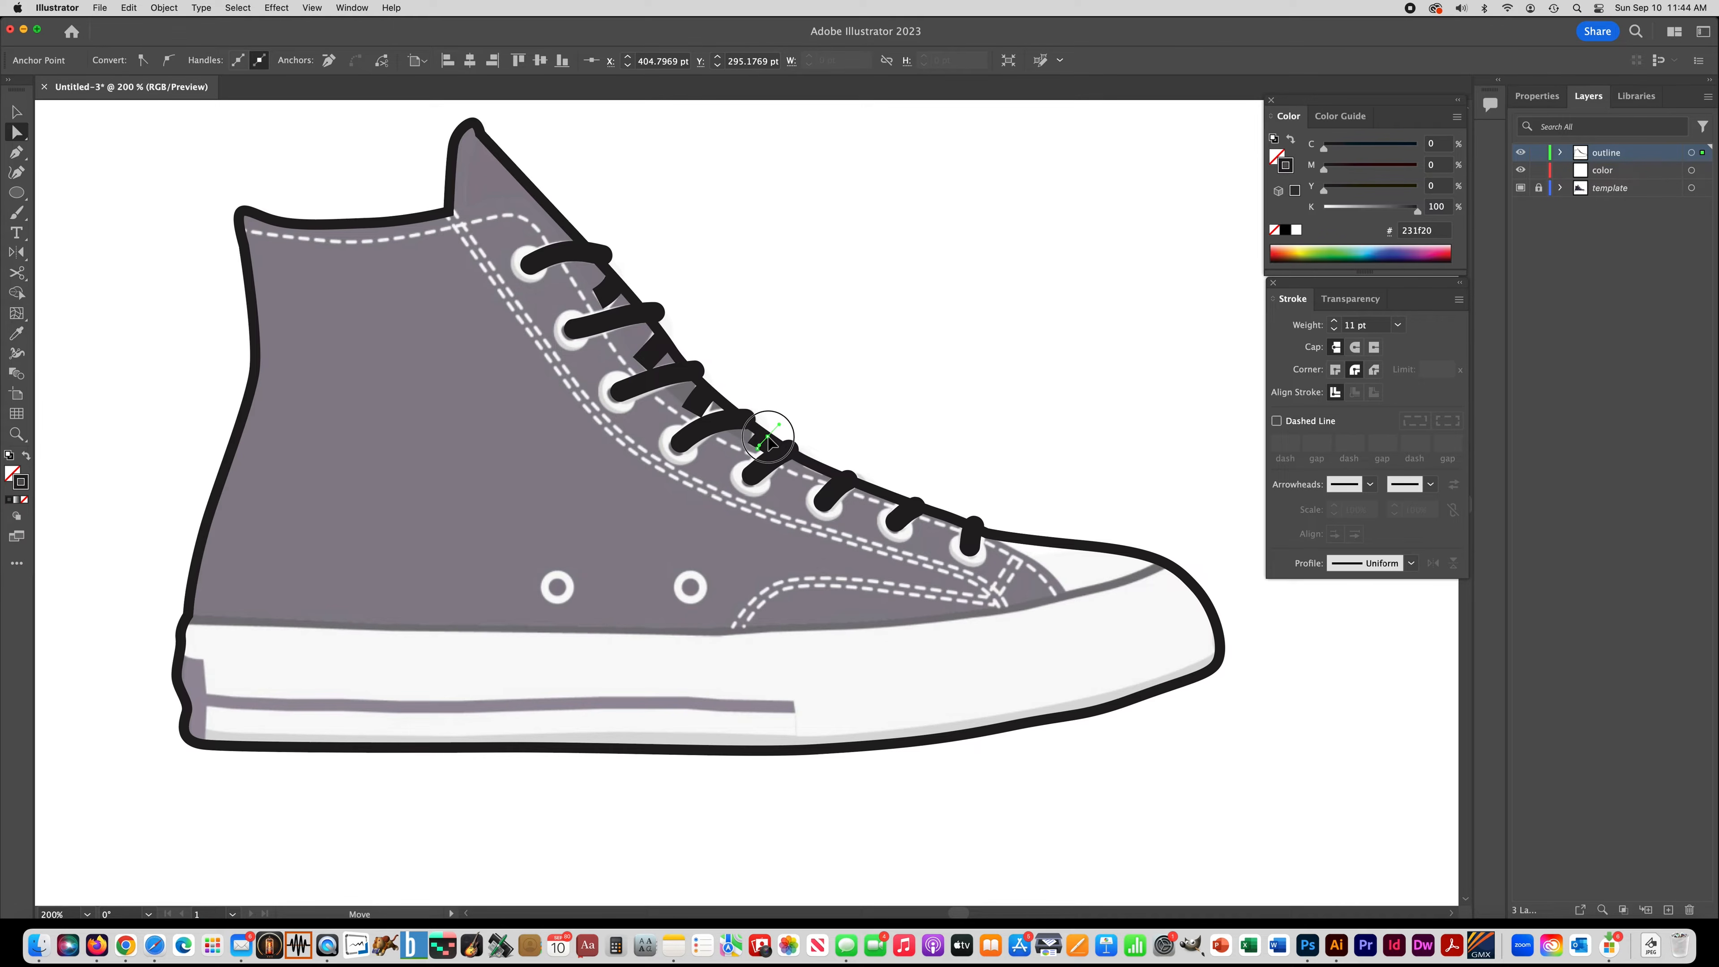
click(861, 383)
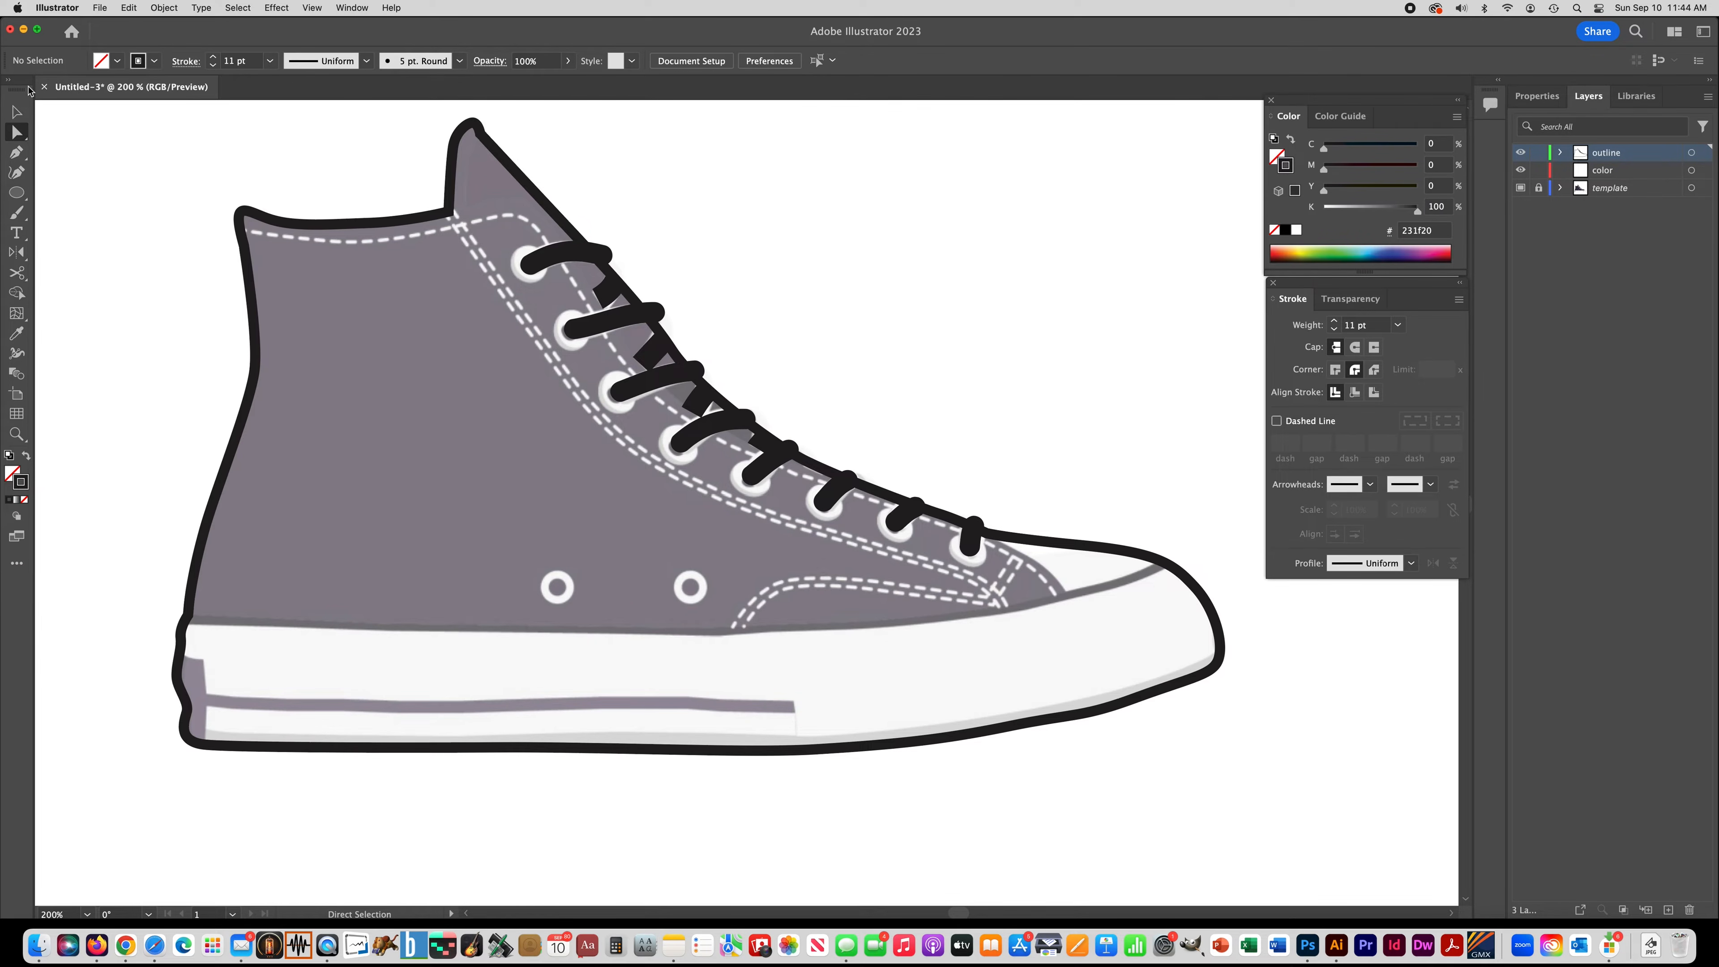
Step: Trace the top edge of the sole with the Pen tool from the heel to the front of the toe cap
click(17, 153)
click(185, 620)
click(473, 626)
click(592, 630)
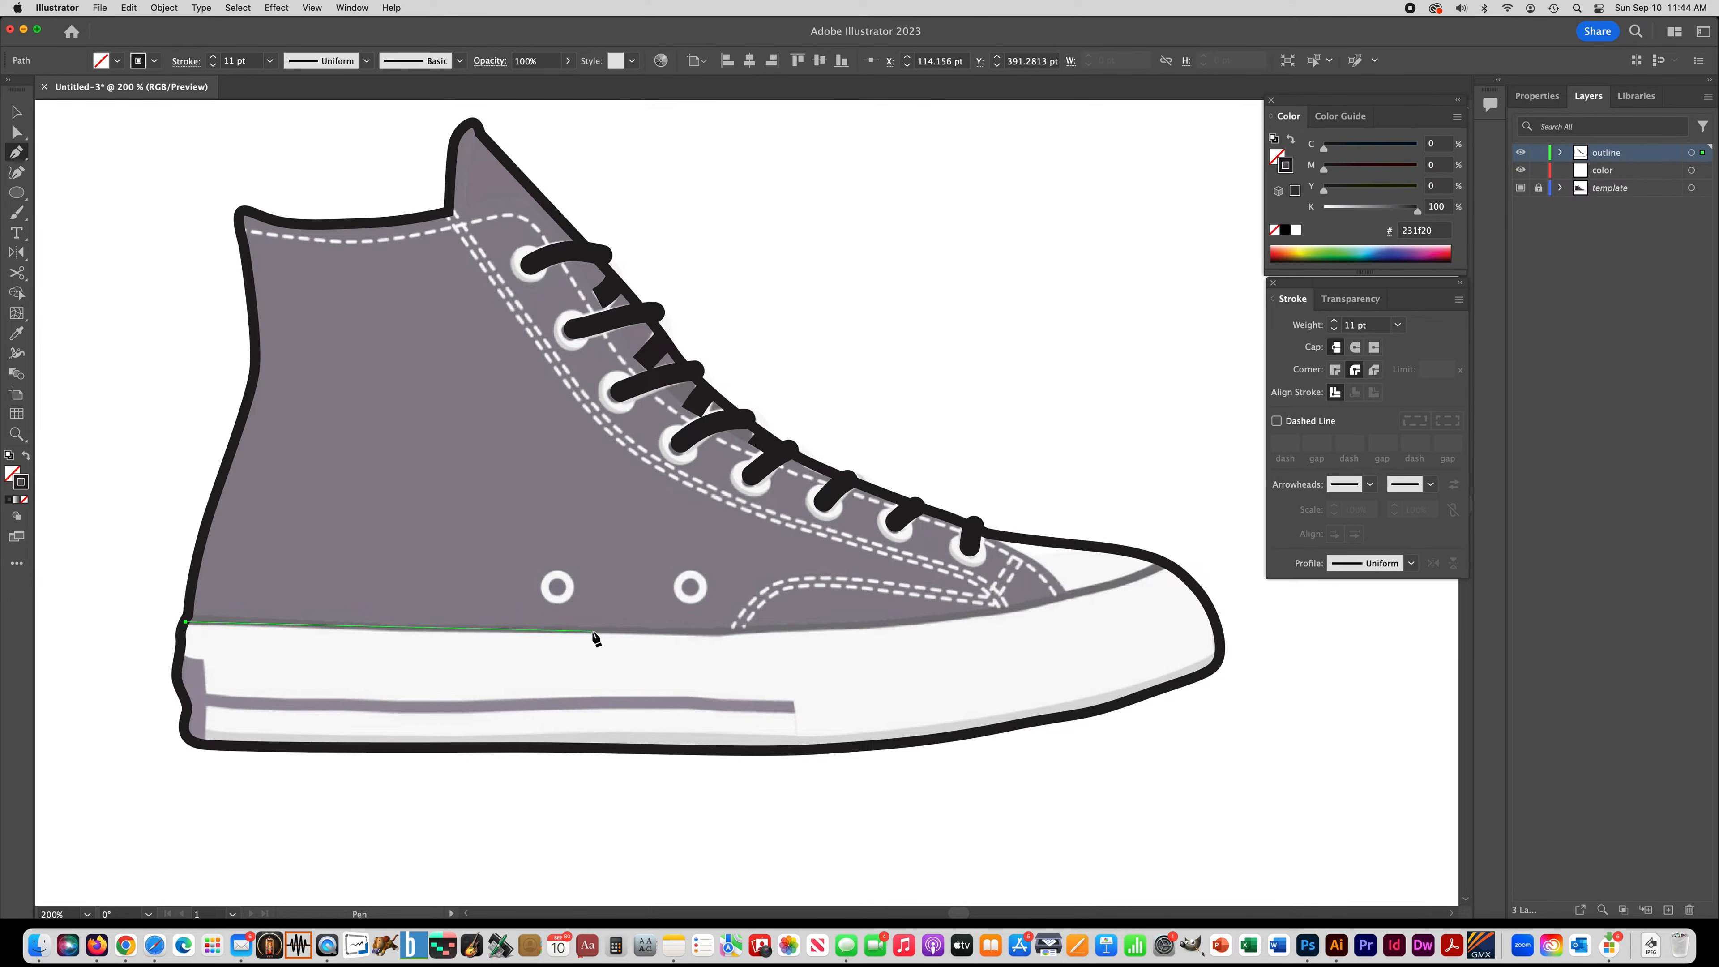
click(723, 633)
click(877, 627)
drag(928, 618, 1156, 574)
click(1158, 561)
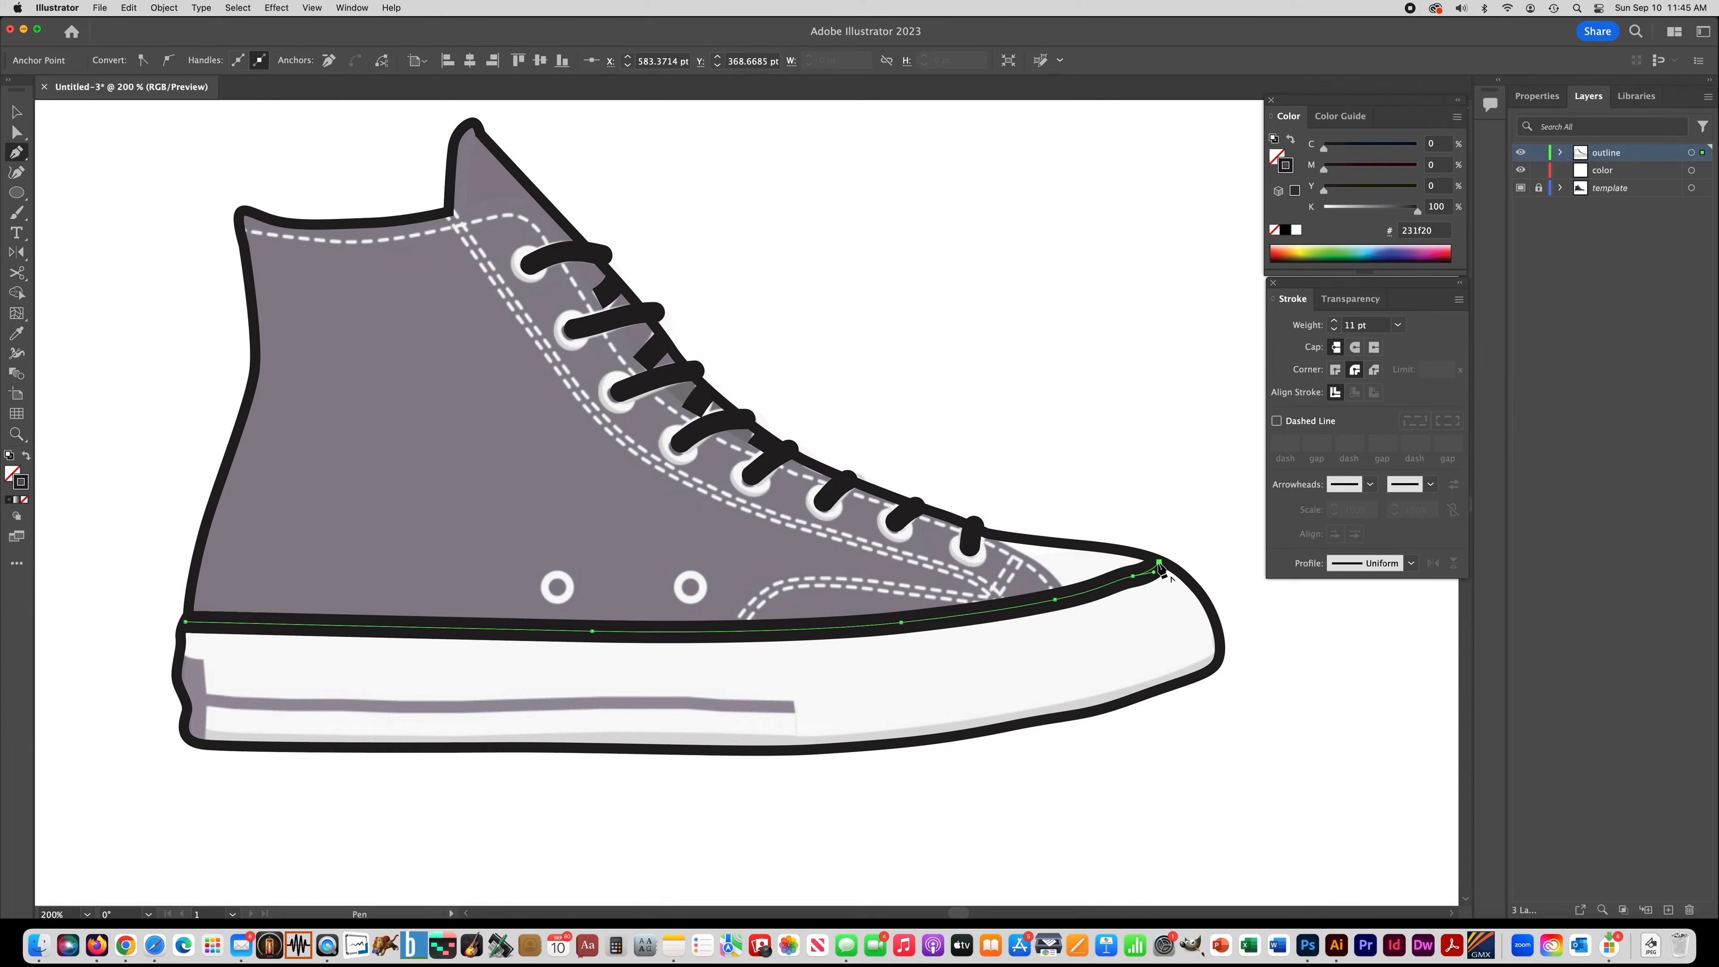
Step: Set the sole line's stroke to 6 pt with a round cap
key(i)
click(213, 66)
click(213, 66)
click(213, 66)
click(213, 66)
click(213, 66)
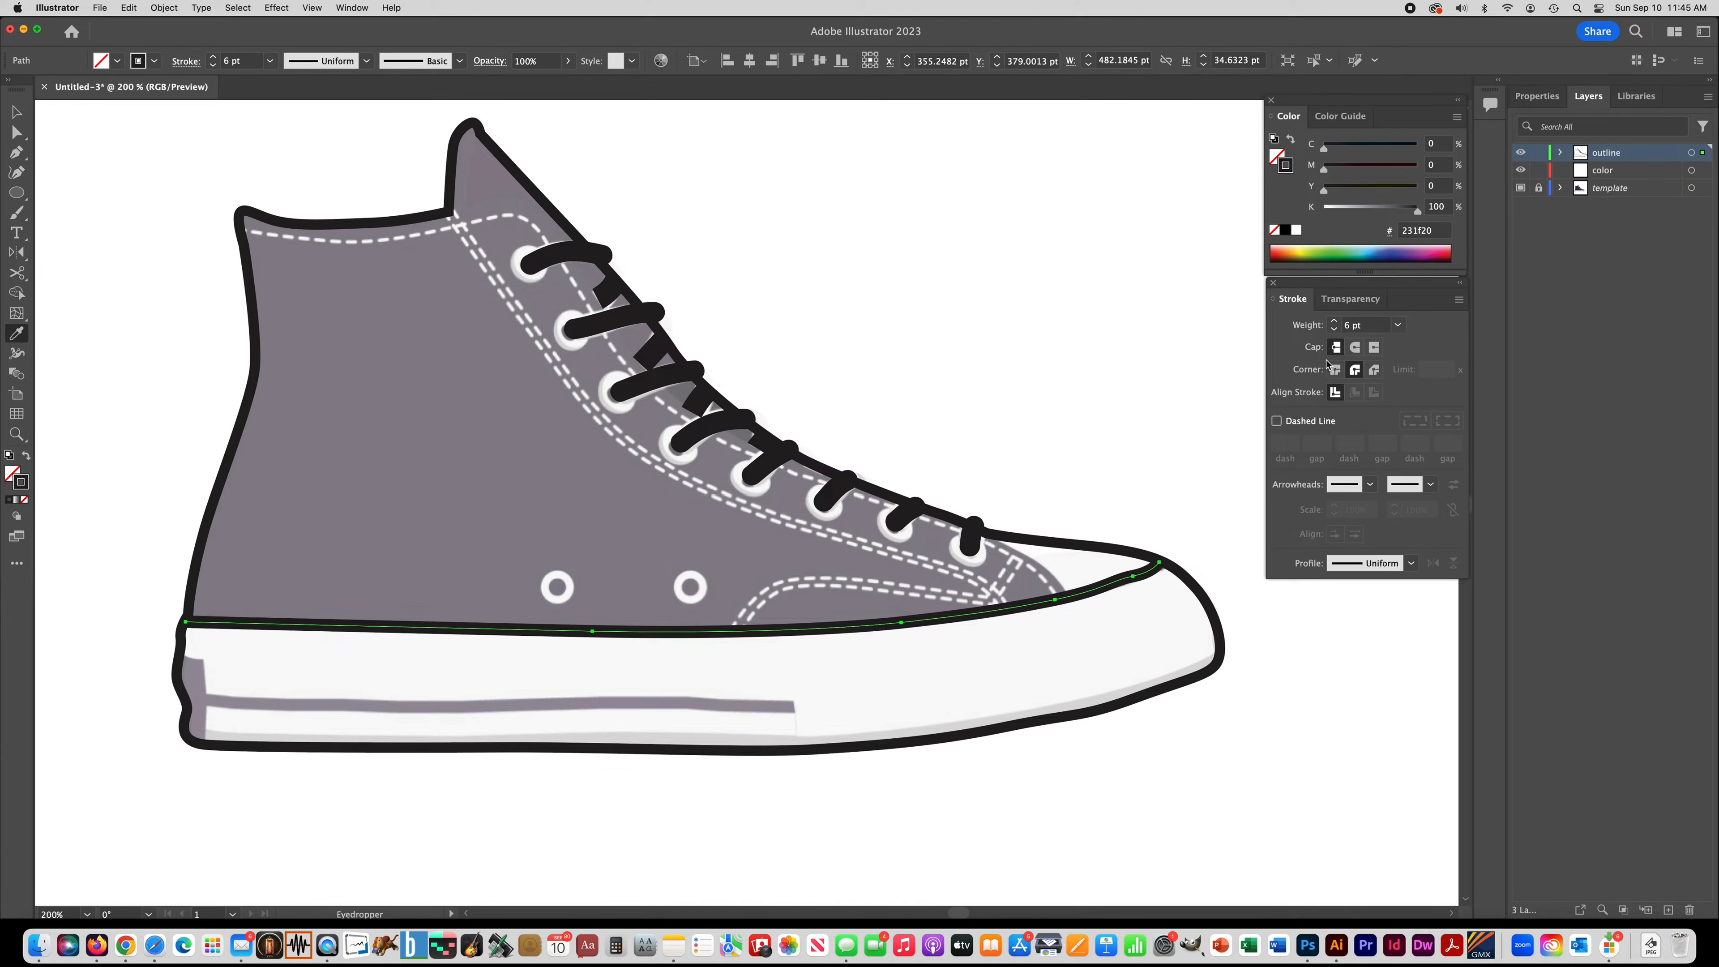
click(1356, 348)
Step: Trace the curved toe-cap seam with the Pen tool from below the last lace to the sole line
click(14, 155)
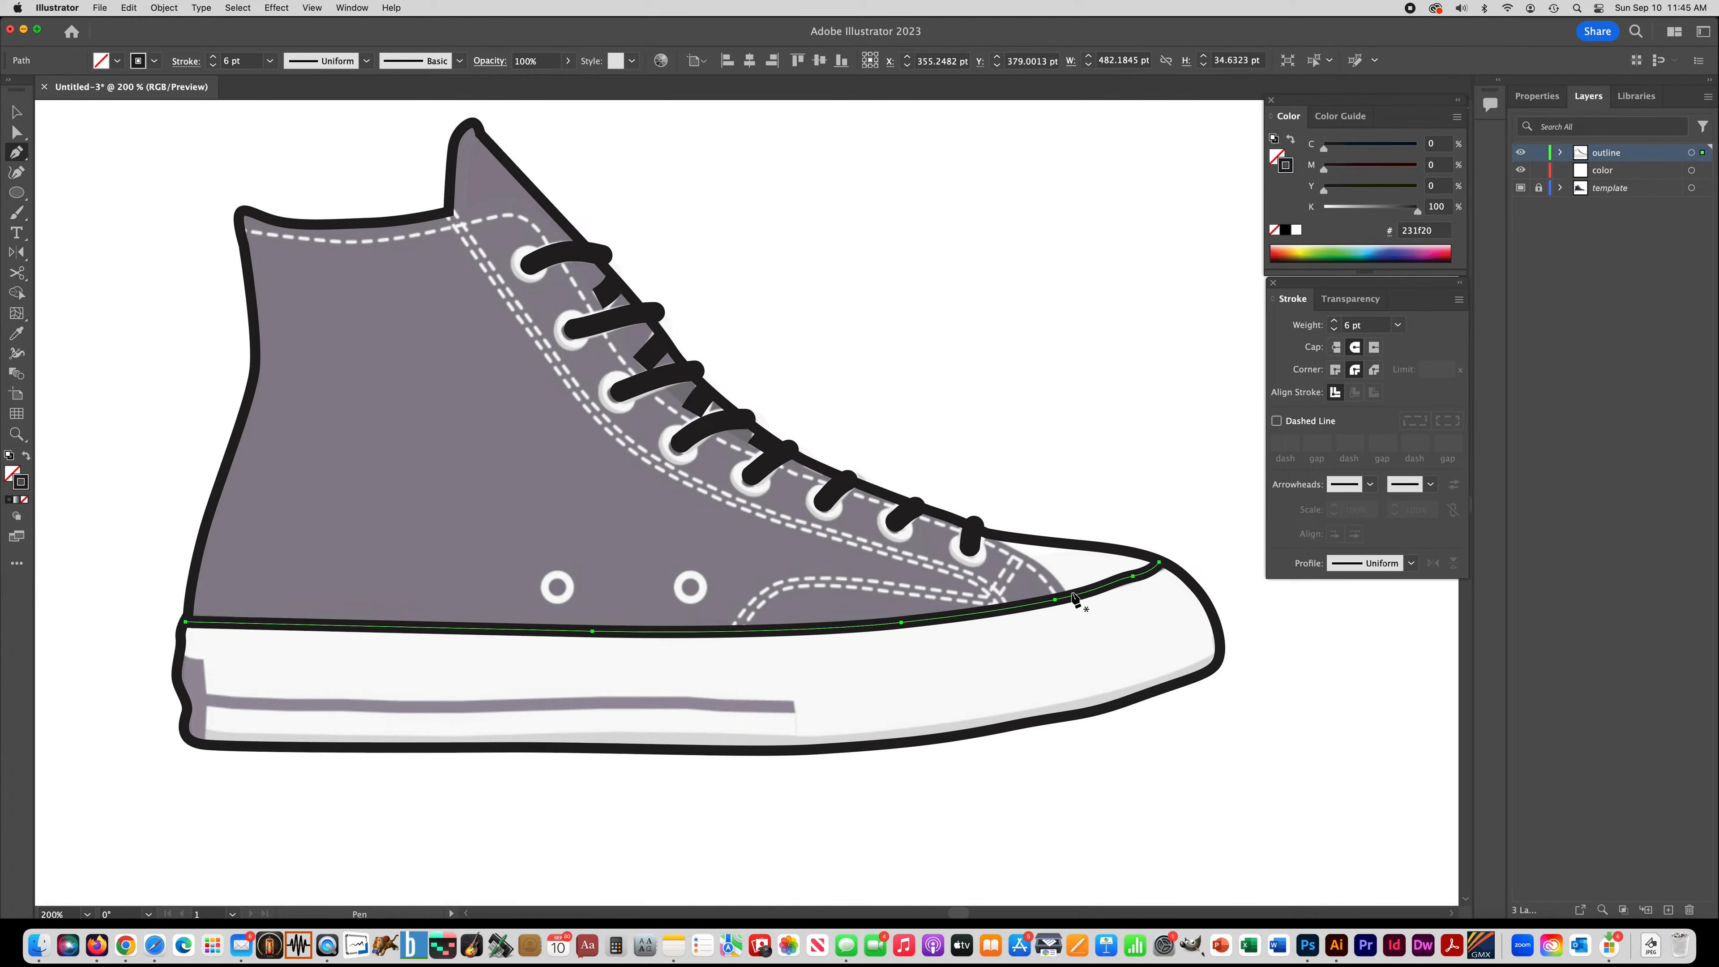
click(992, 537)
drag(1068, 595, 1072, 622)
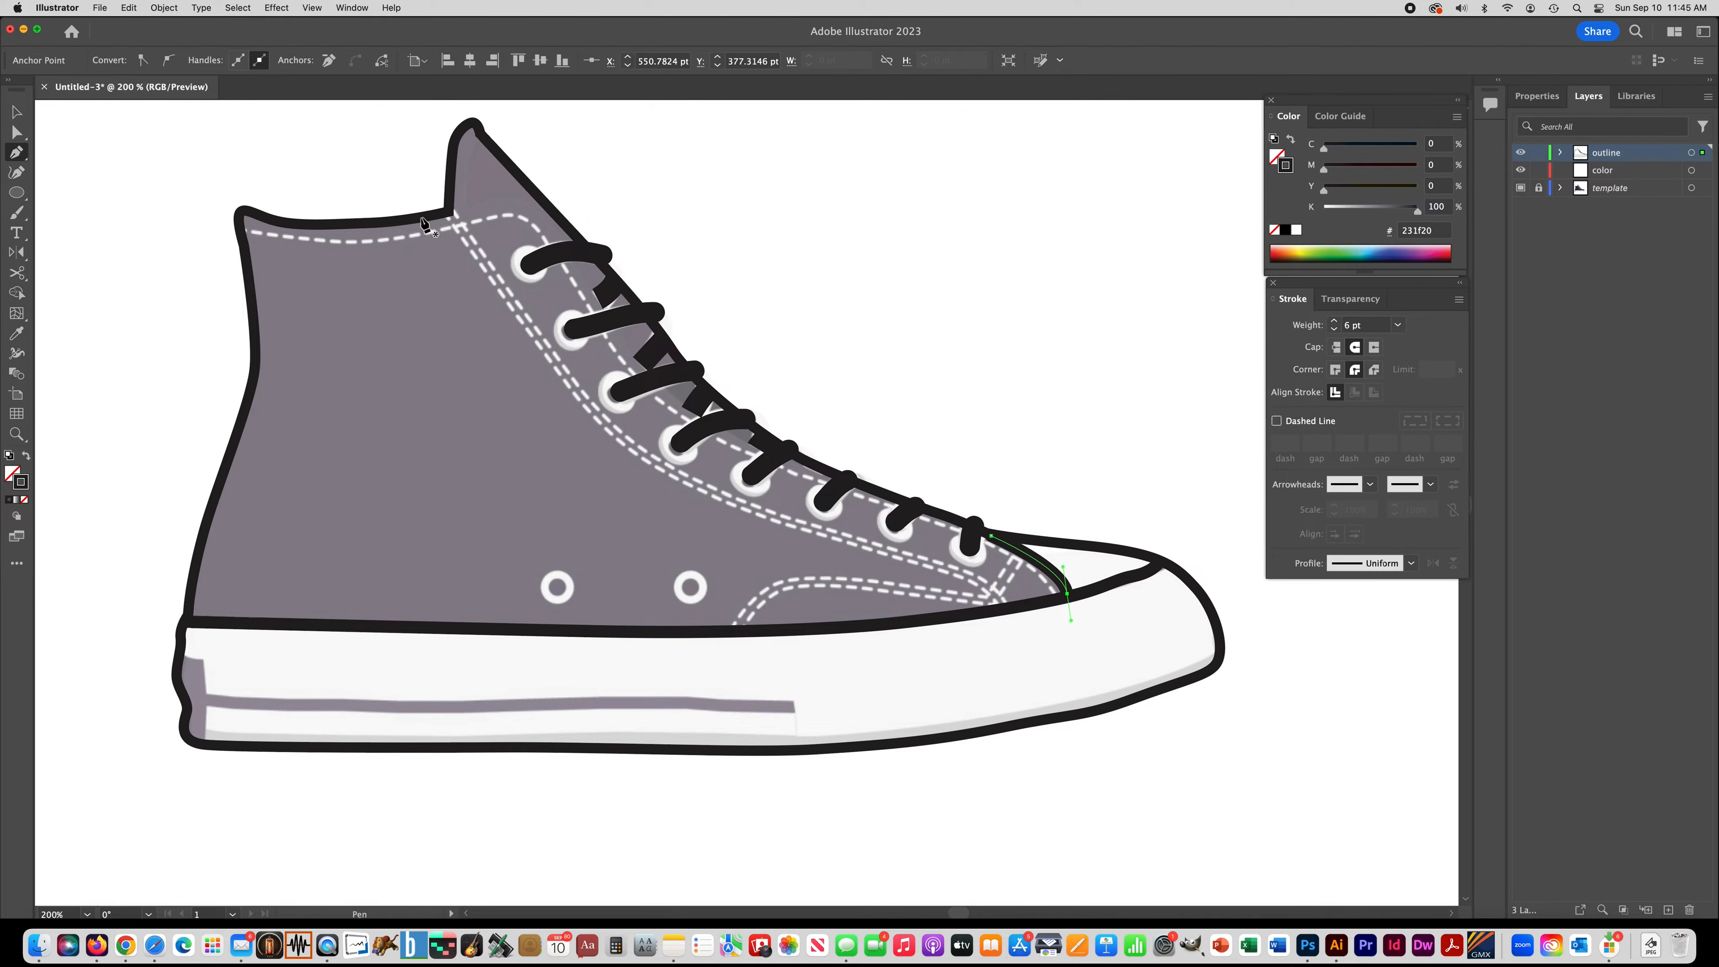
Step: Trace the front edge of the eyelet panel with the Pen tool from the collar down behind the laces to the shoe's front outline
click(440, 215)
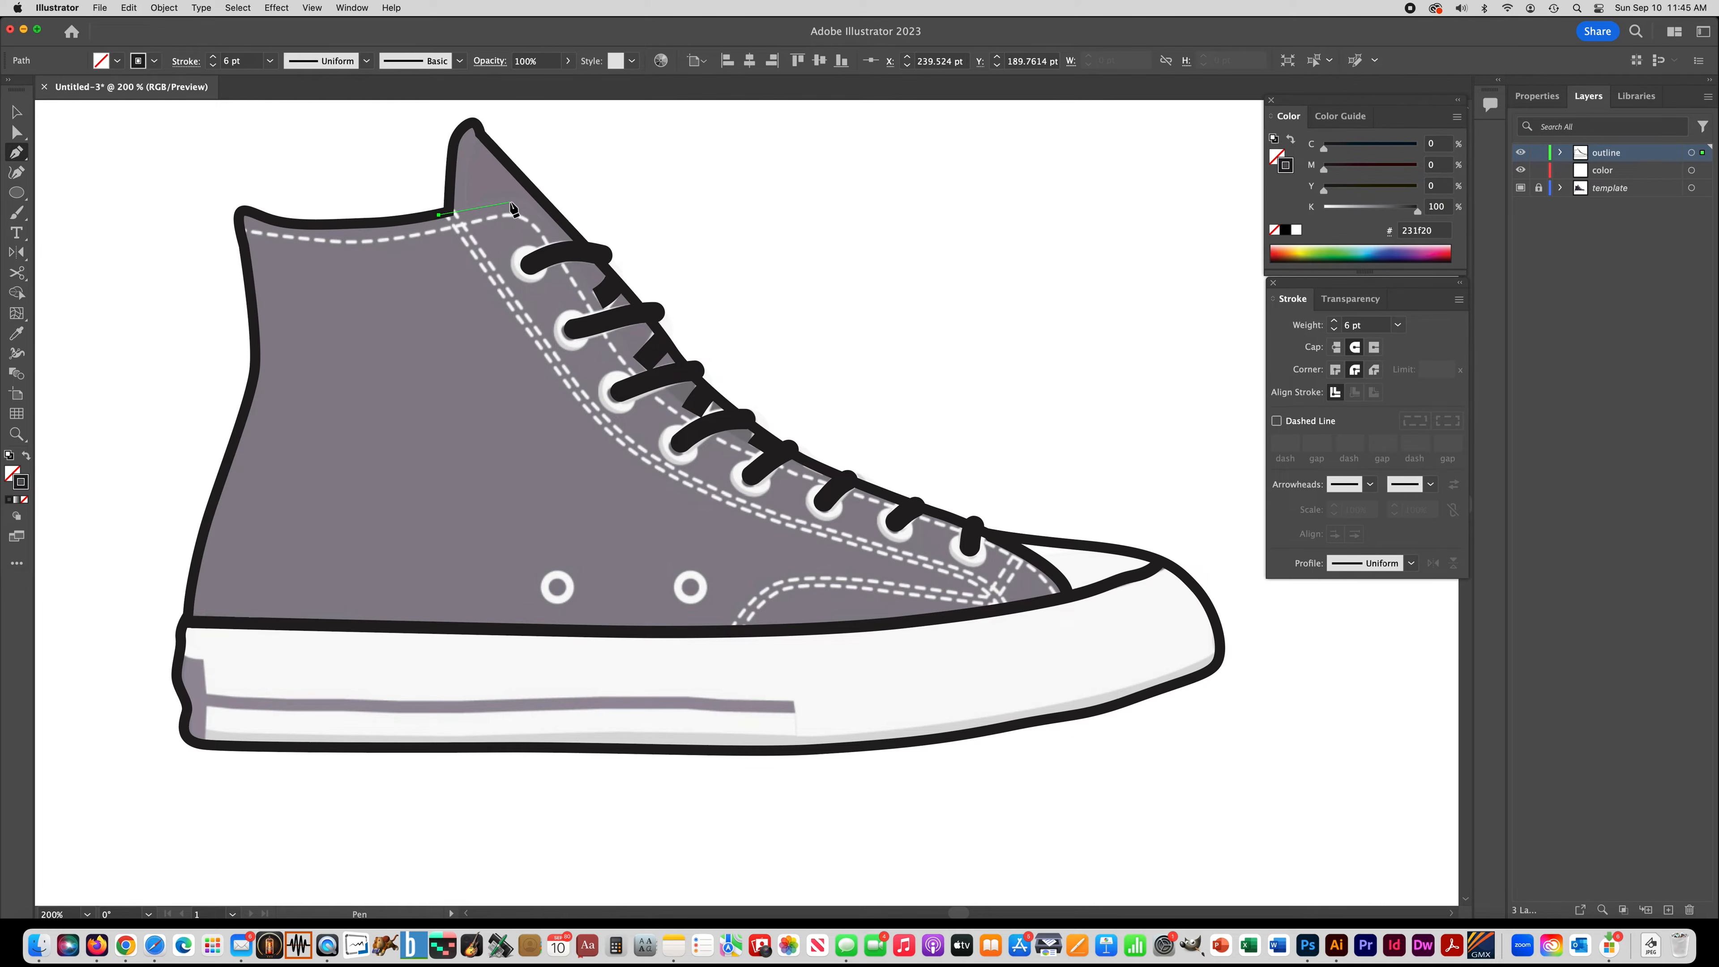
drag(516, 199, 532, 199)
drag(556, 228, 565, 244)
drag(605, 312, 780, 461)
click(844, 482)
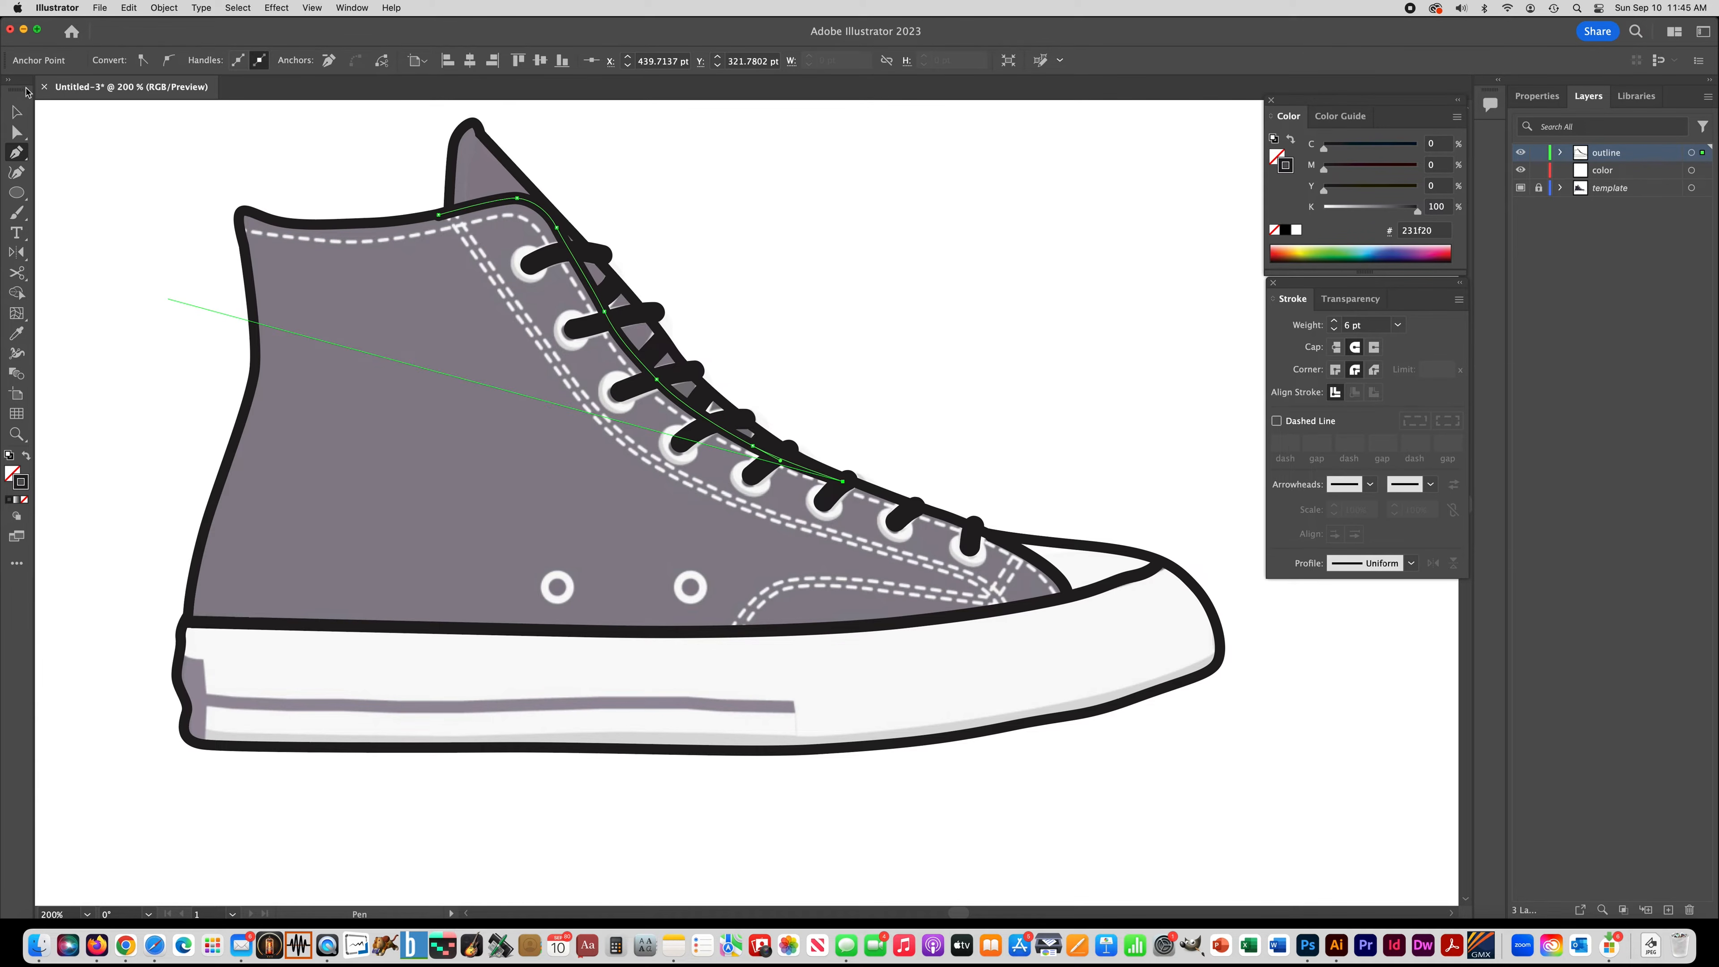
Step: Align the collar end anchor of the eyelet-panel line with the shoe's top outline
click(17, 112)
click(110, 154)
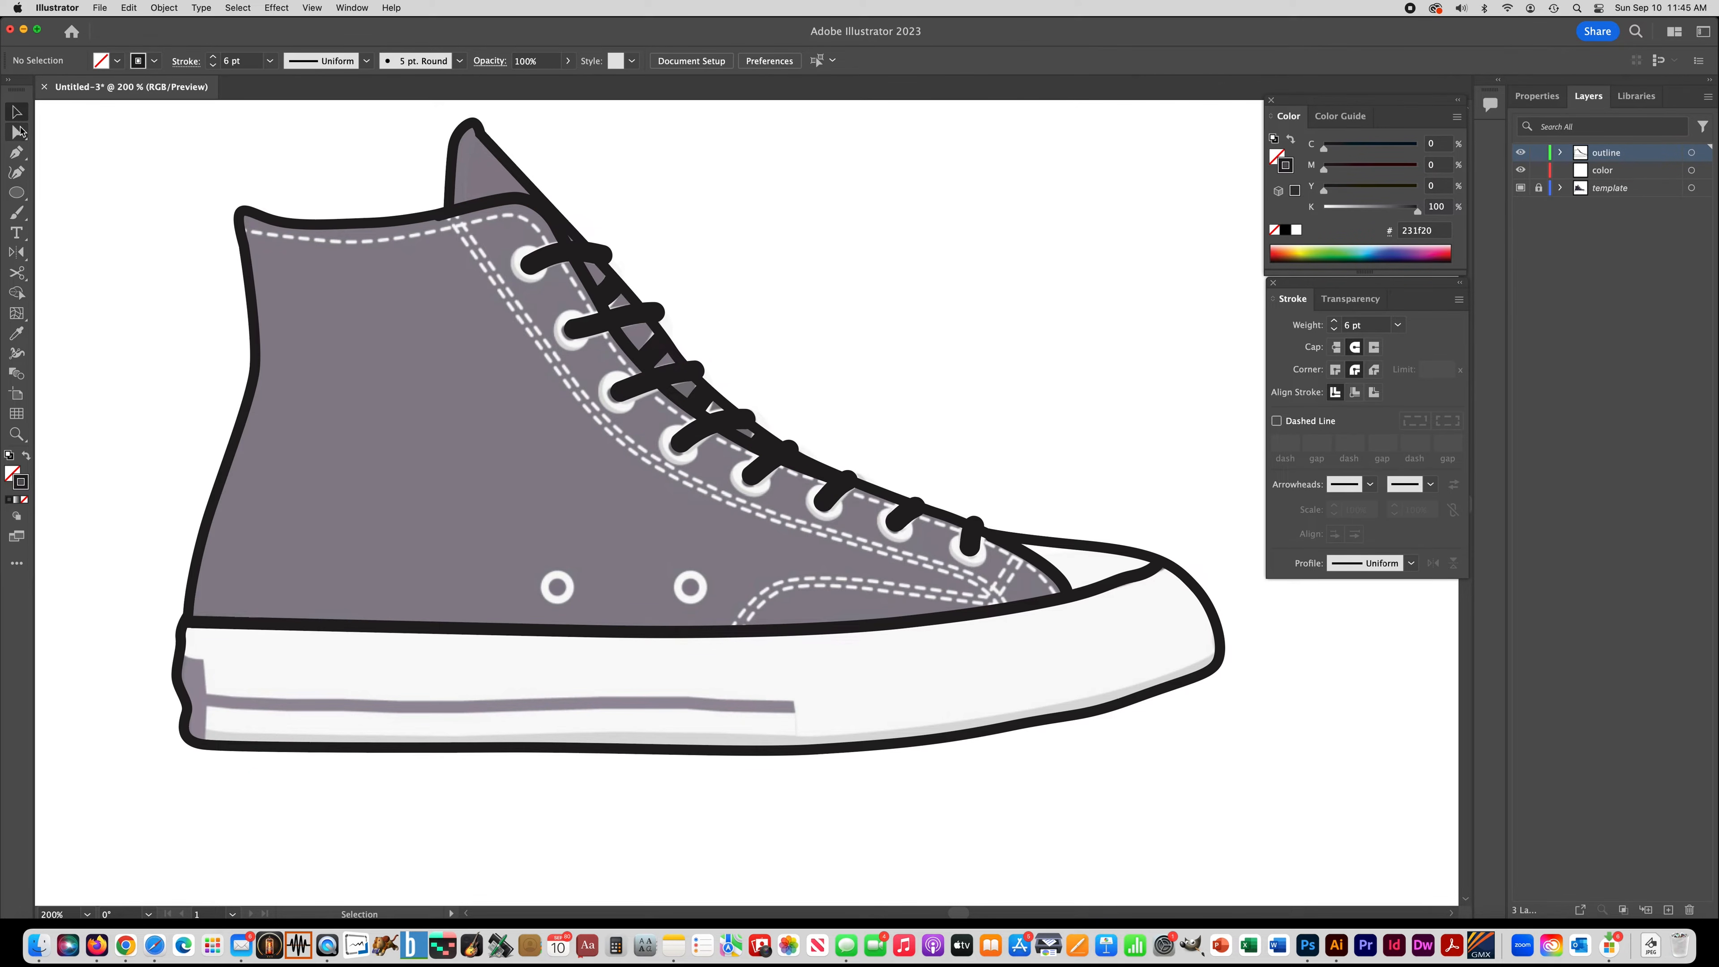
click(418, 222)
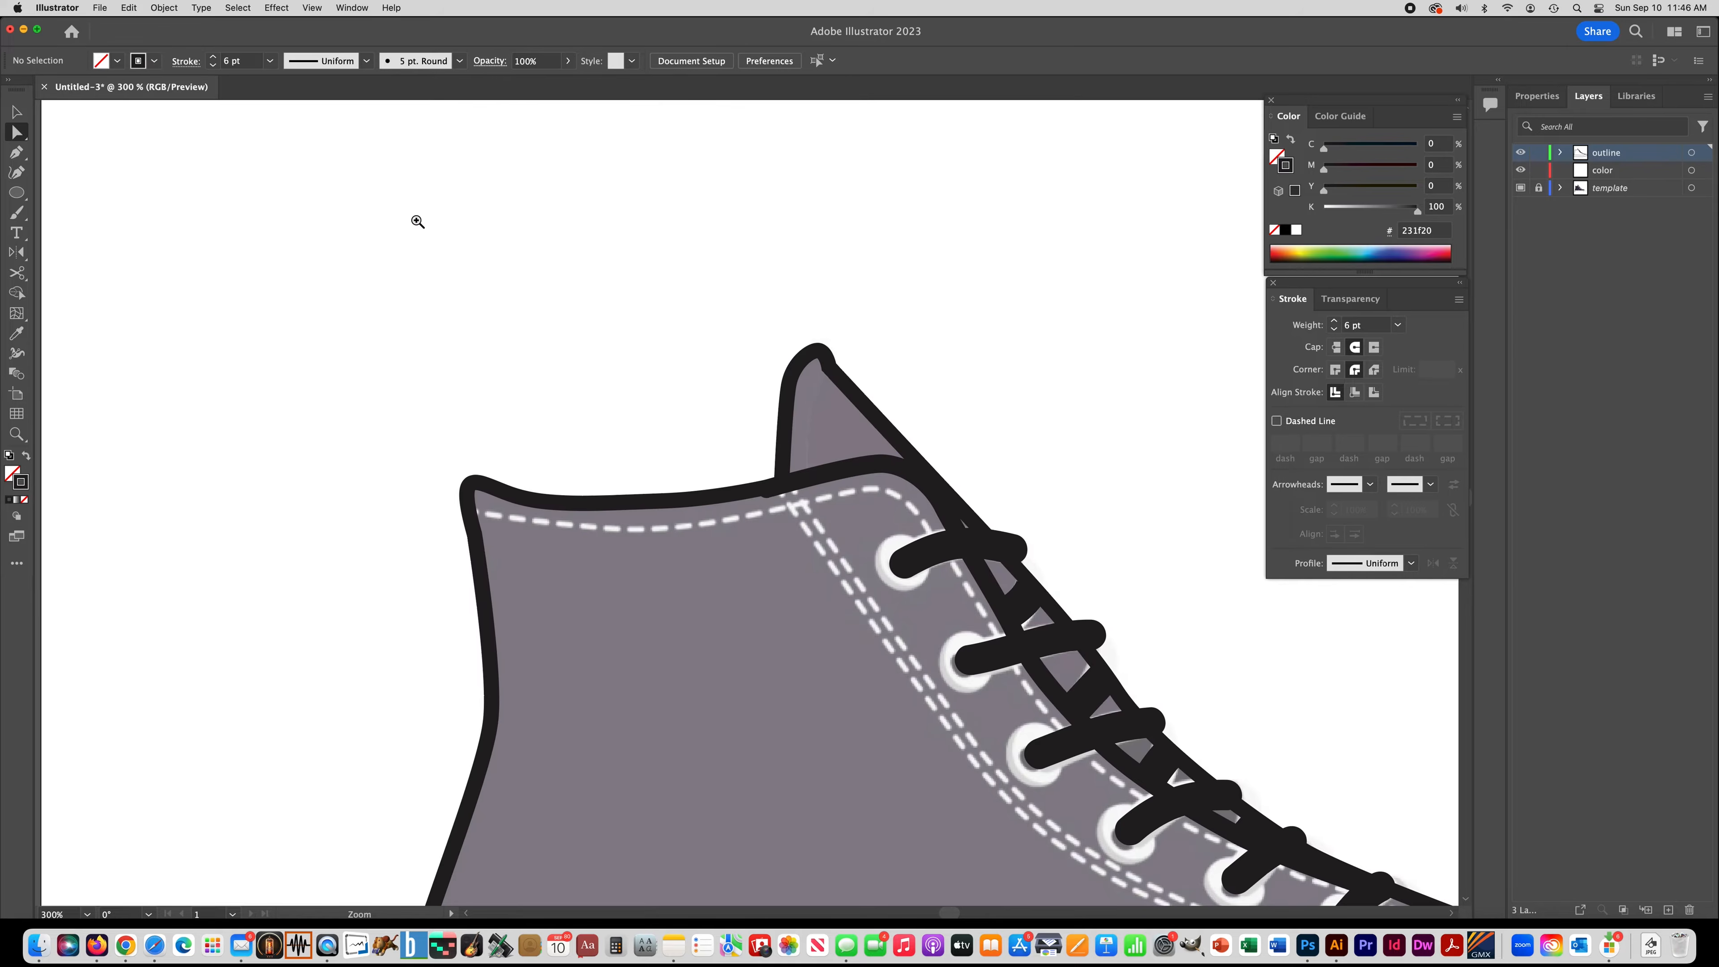
click(766, 489)
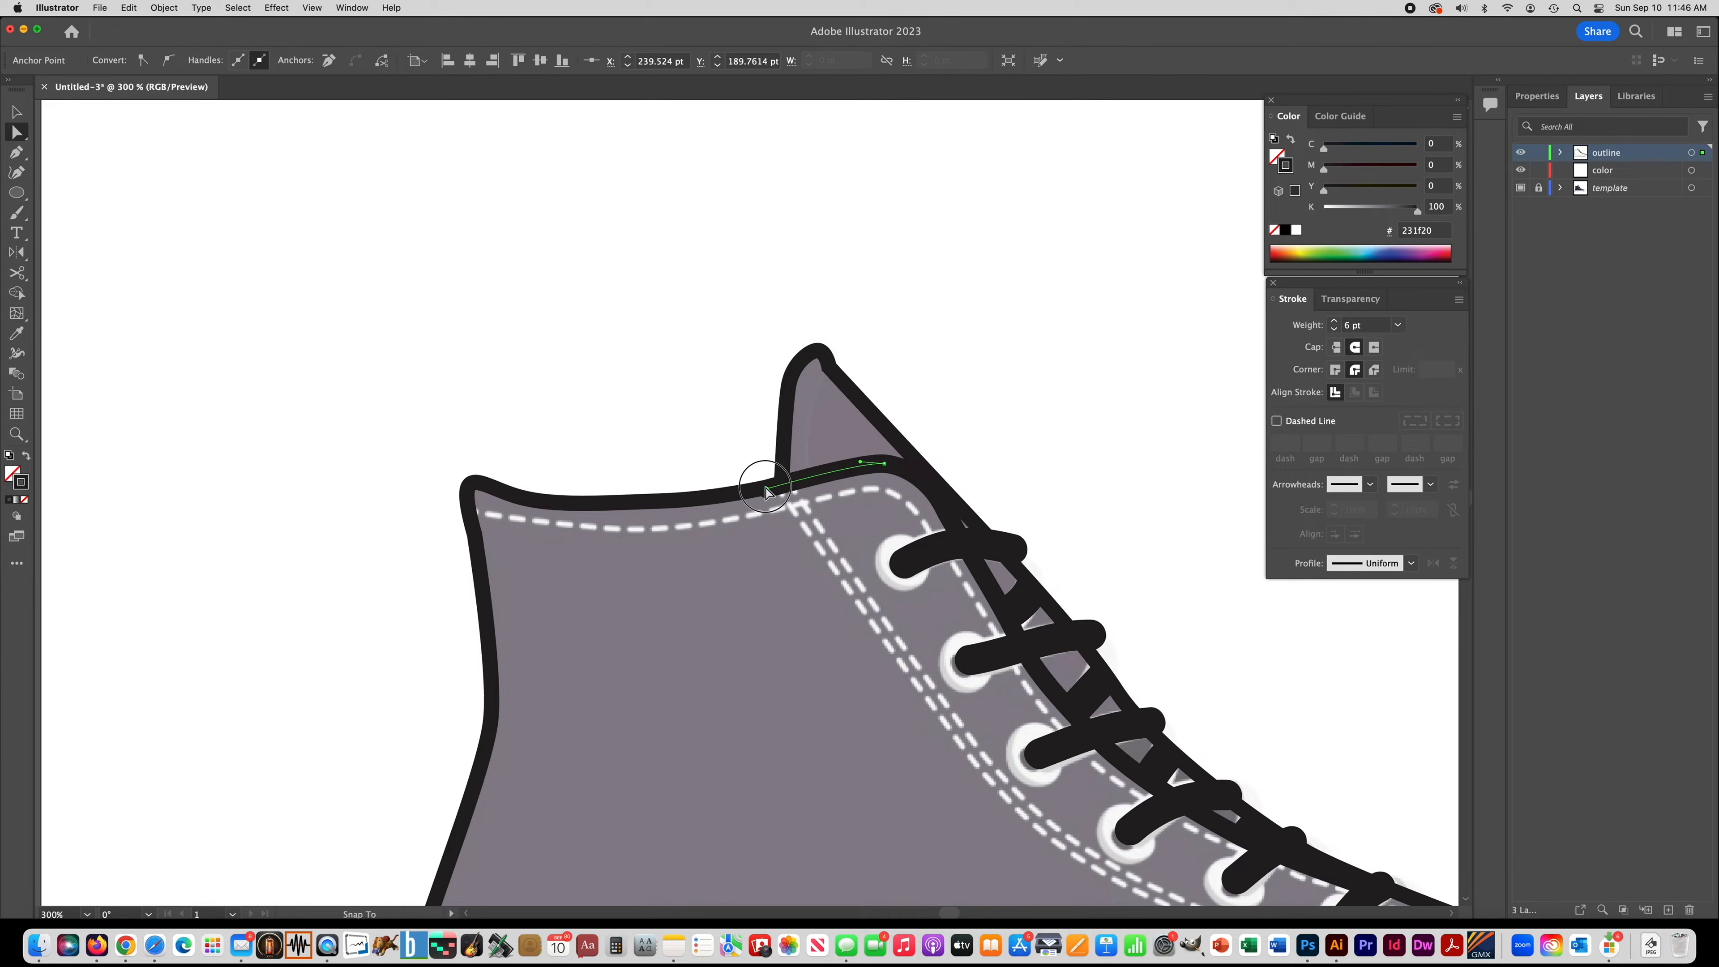
drag(765, 488, 286, 130)
click(692, 409)
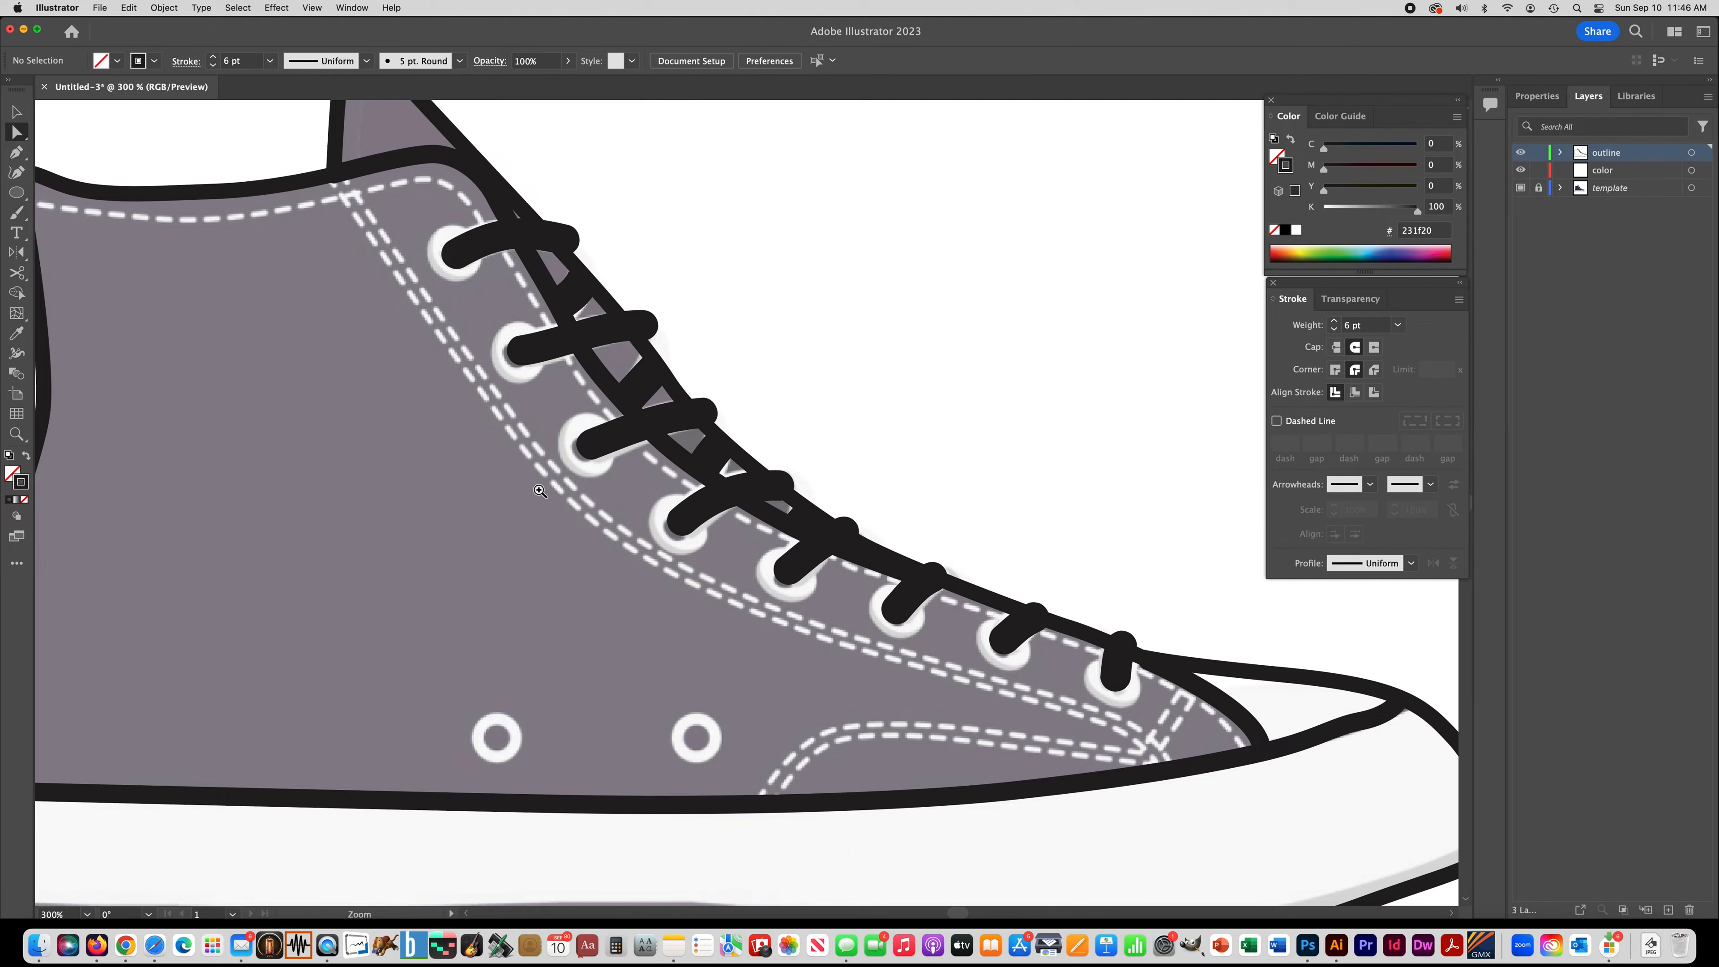
alt+click(526, 486)
drag(596, 504, 422, 423)
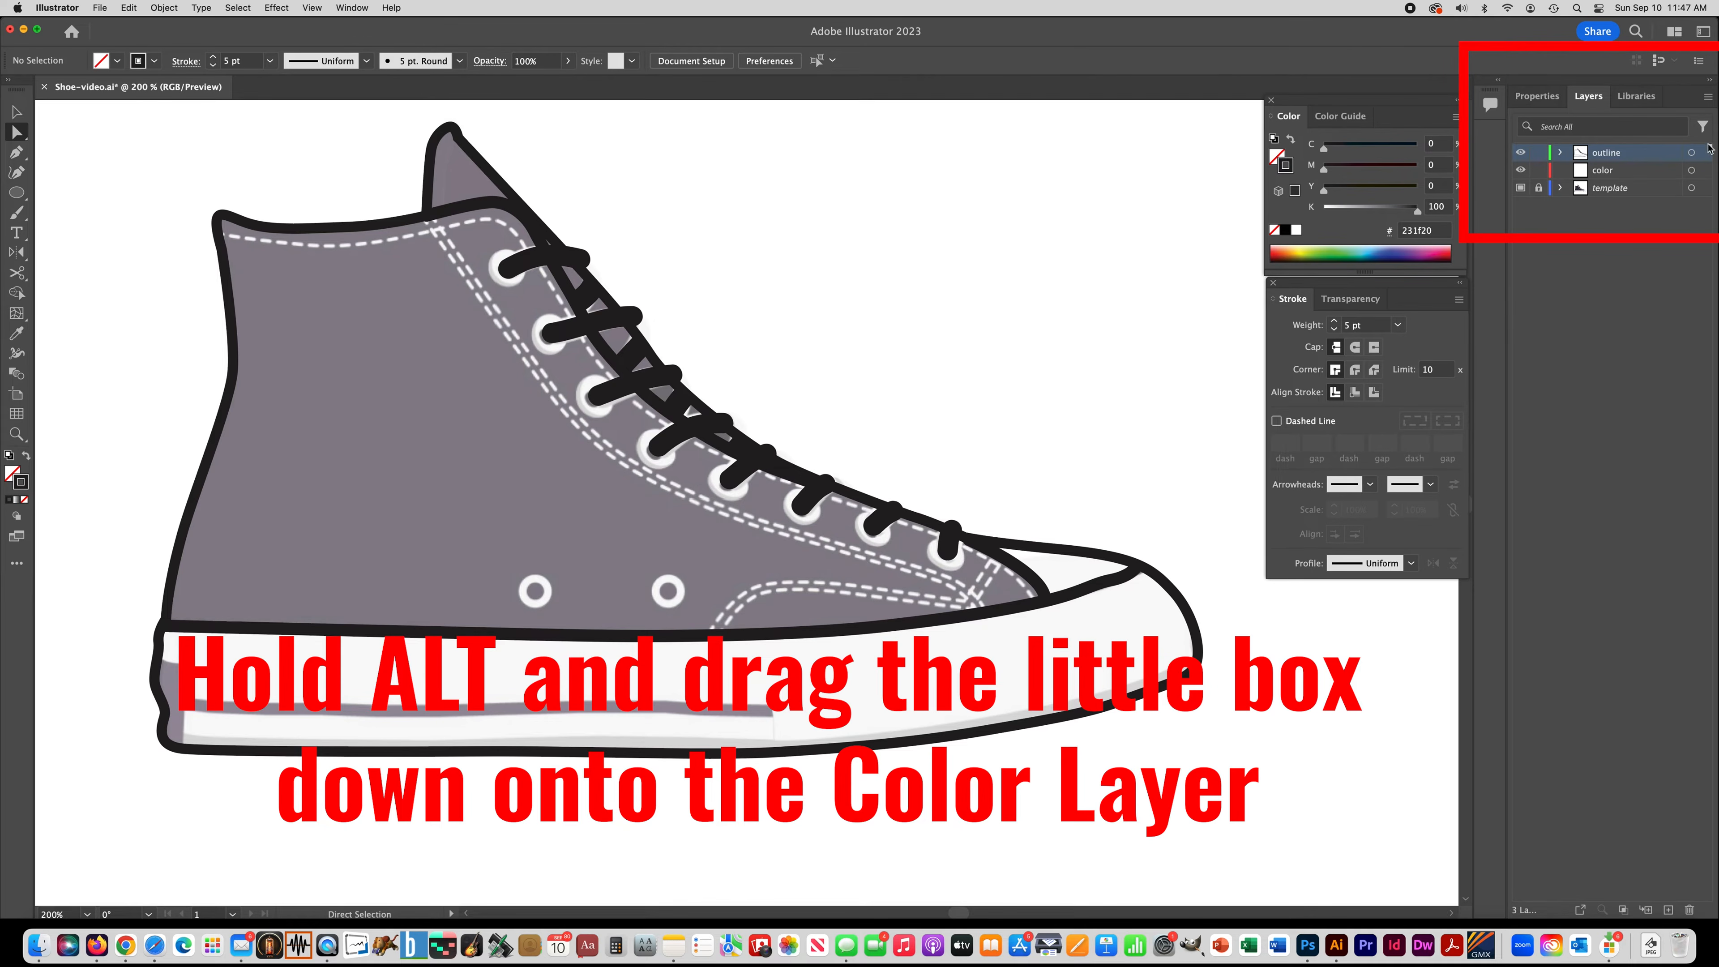
Step: Duplicate all artwork from the outline layer onto the color layer, then hide and lock the outline layer
click(1703, 155)
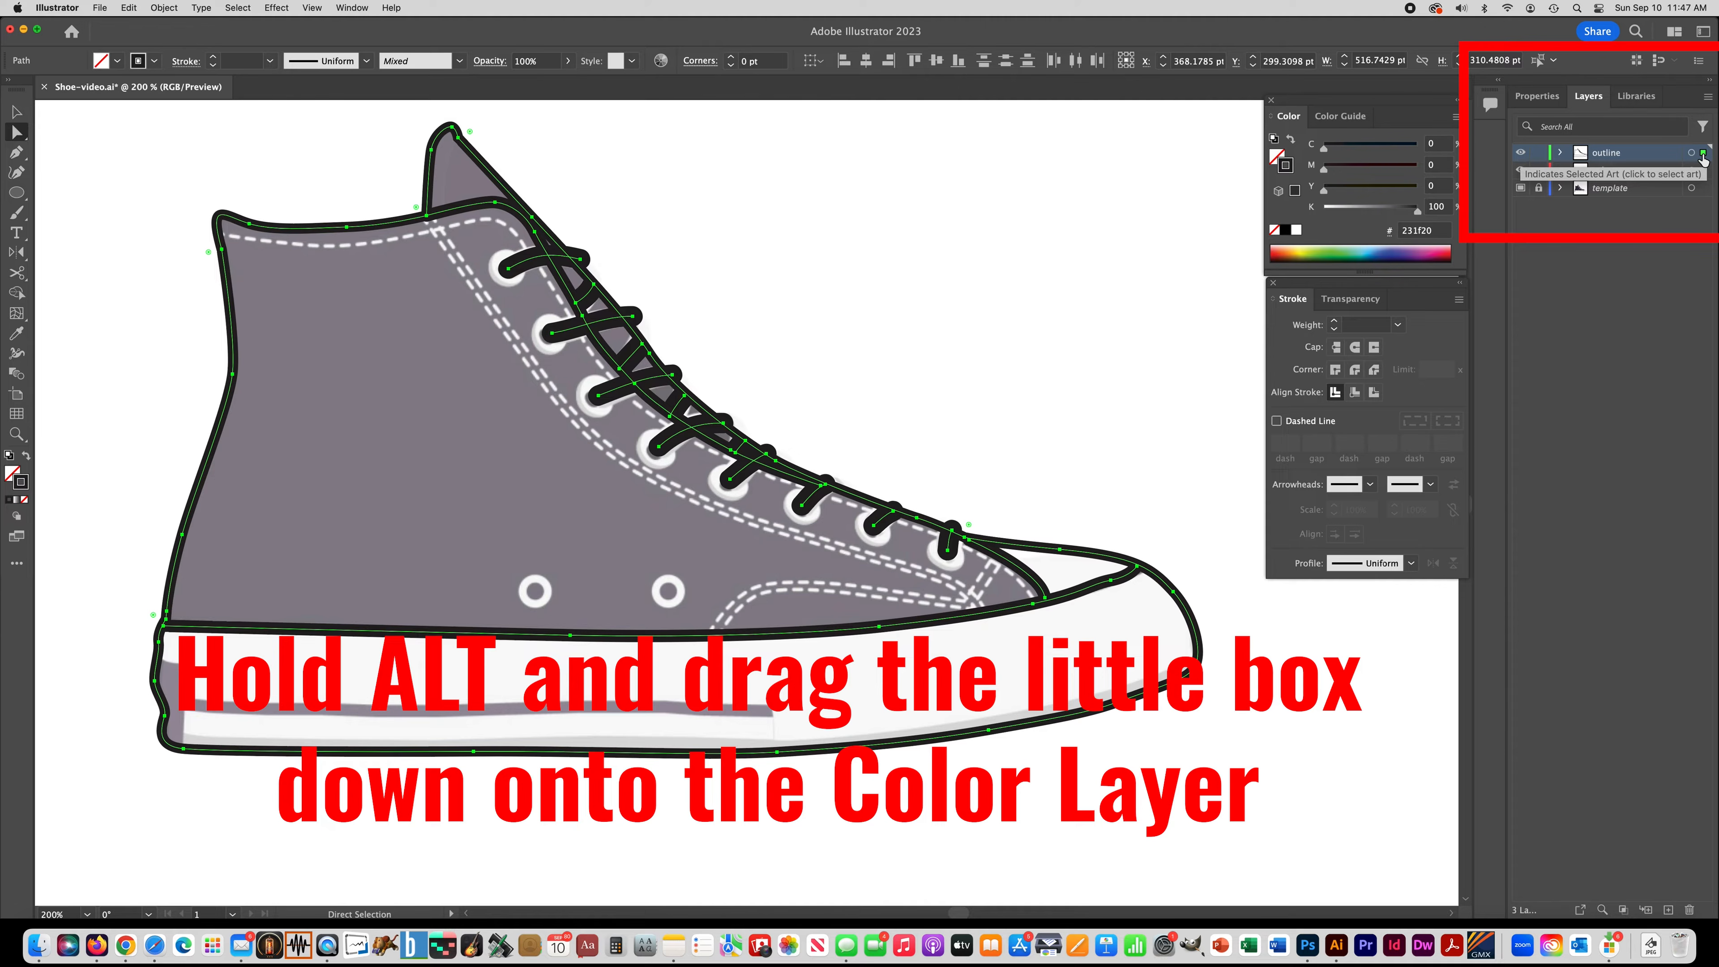
drag(1703, 158, 1705, 177)
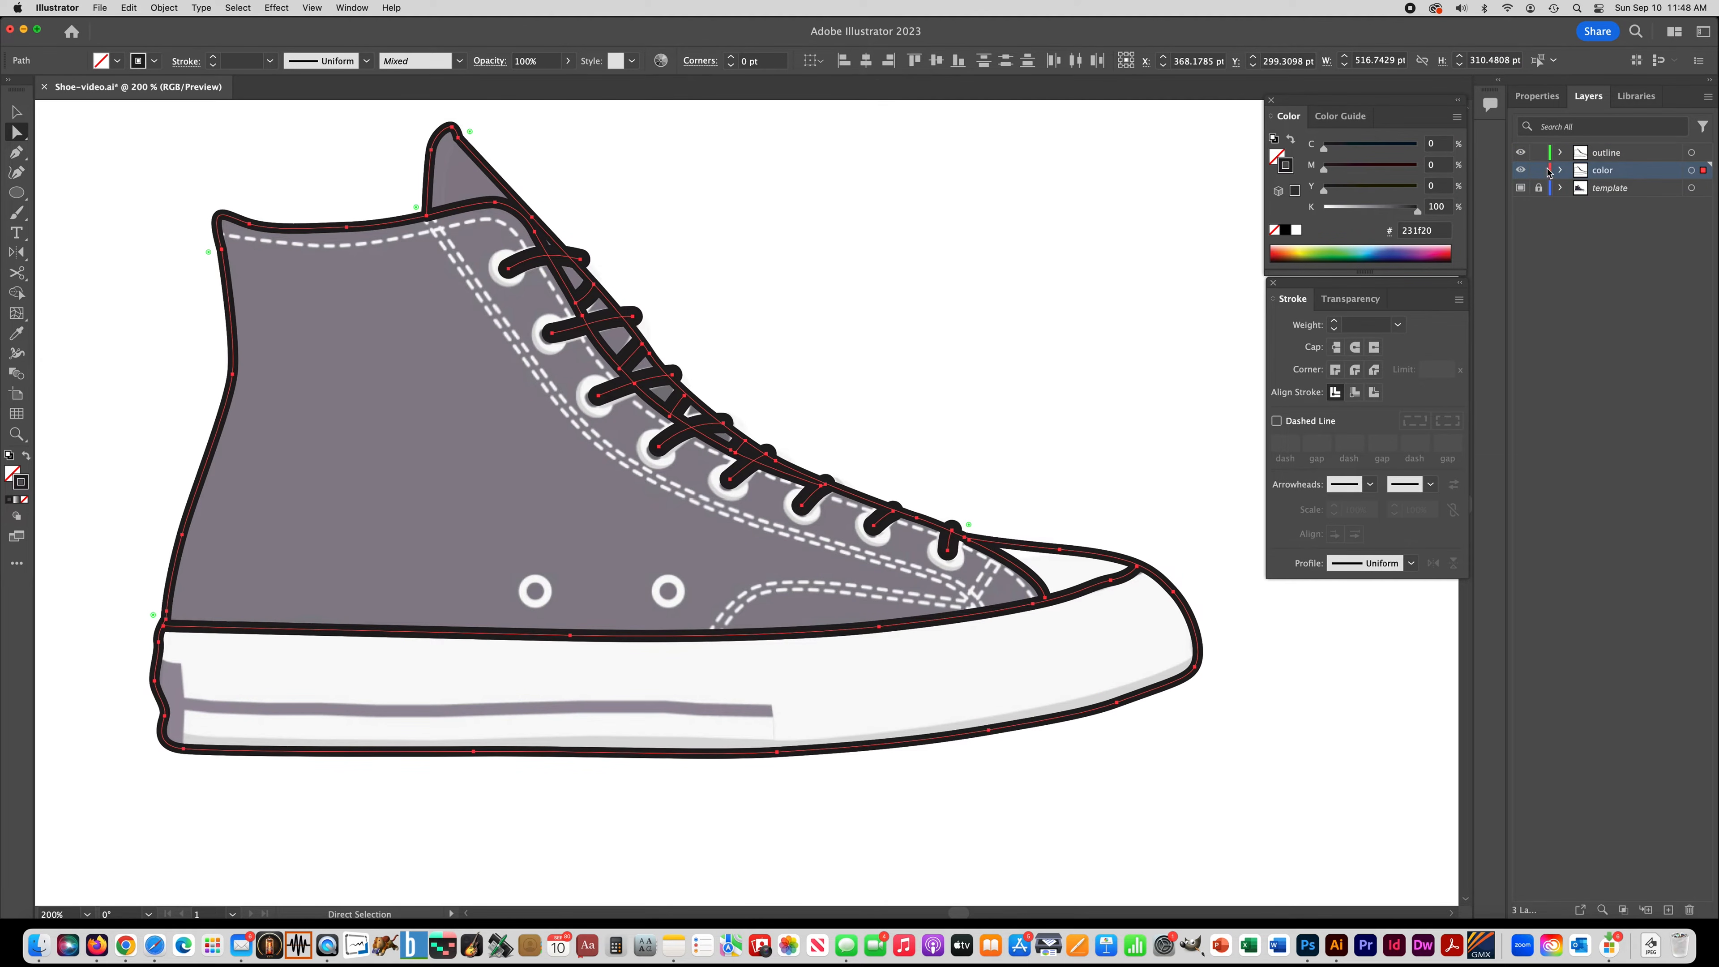
click(1522, 154)
Step: Select all the copied paths on the color layer and convert them to shapes with Outline Stroke
click(17, 109)
drag(91, 115, 1277, 818)
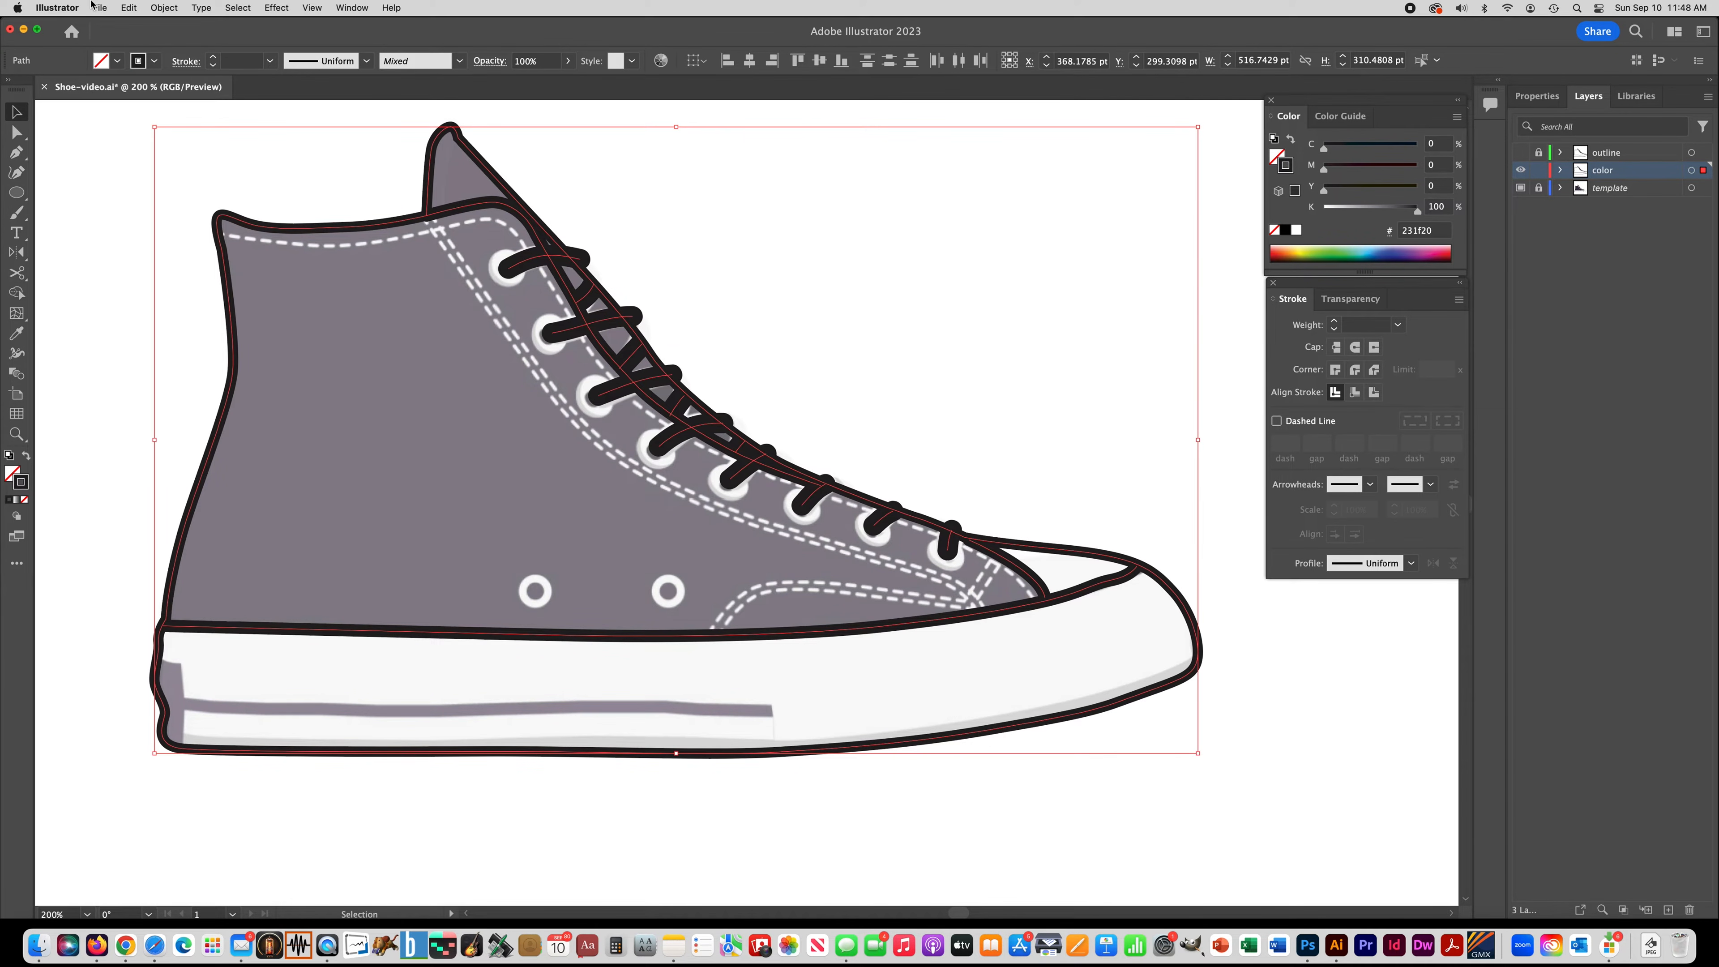
click(163, 7)
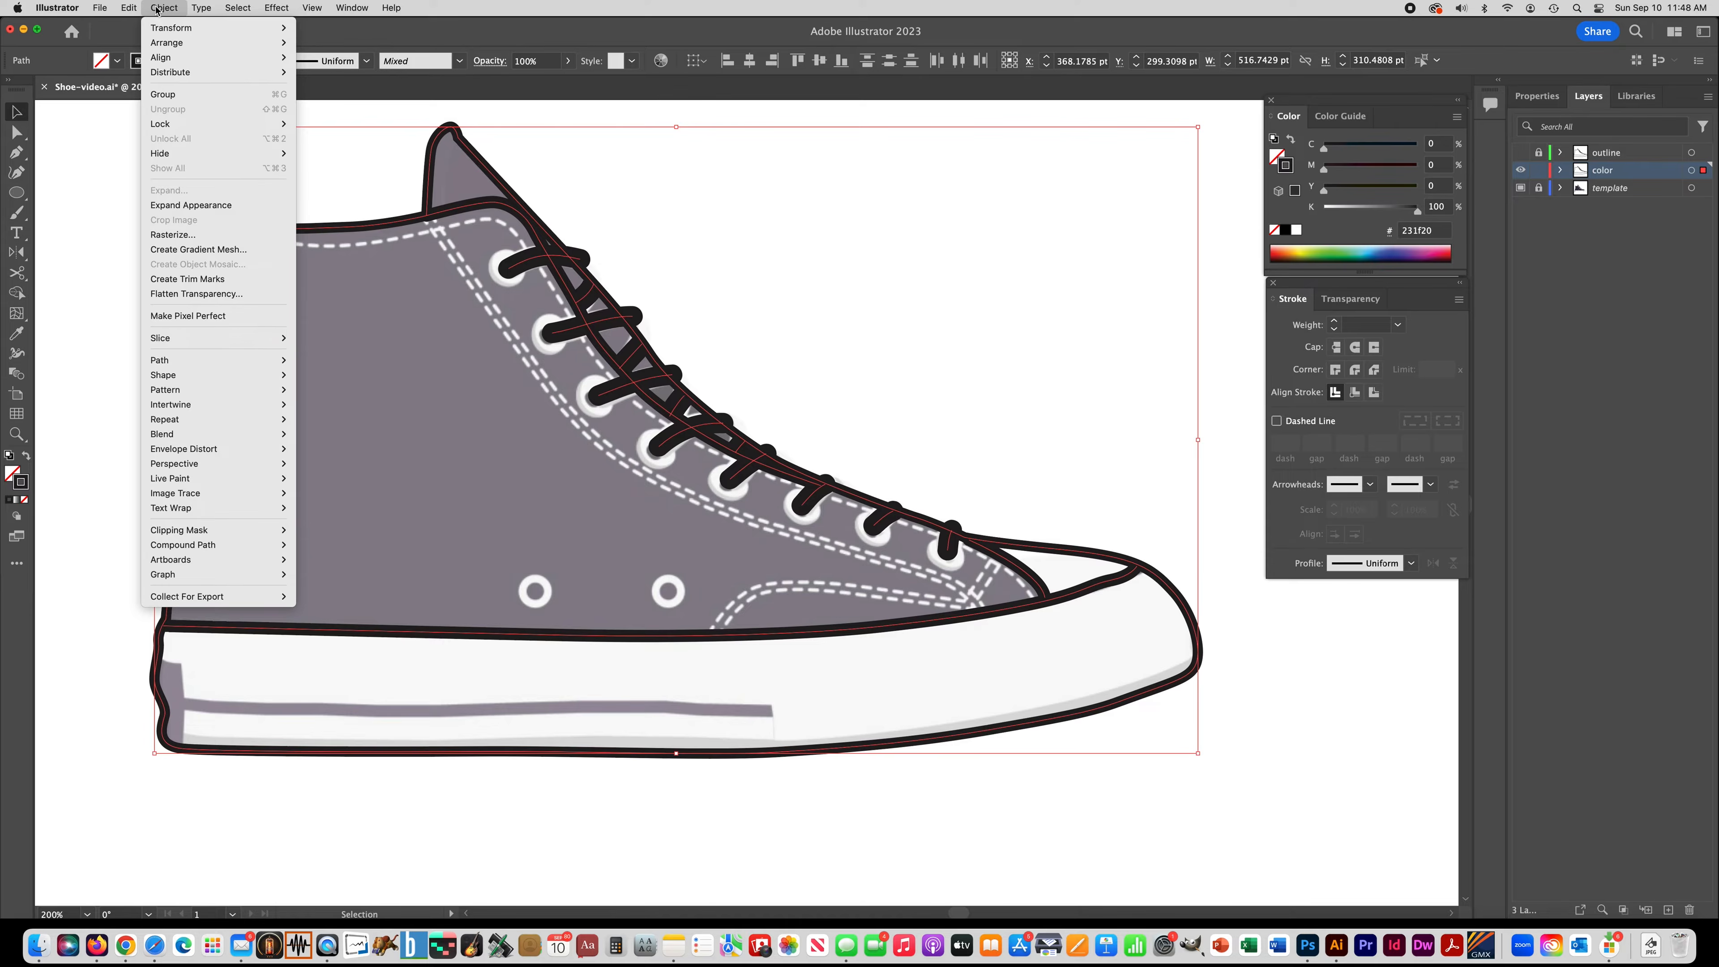
mouse_move(183, 361)
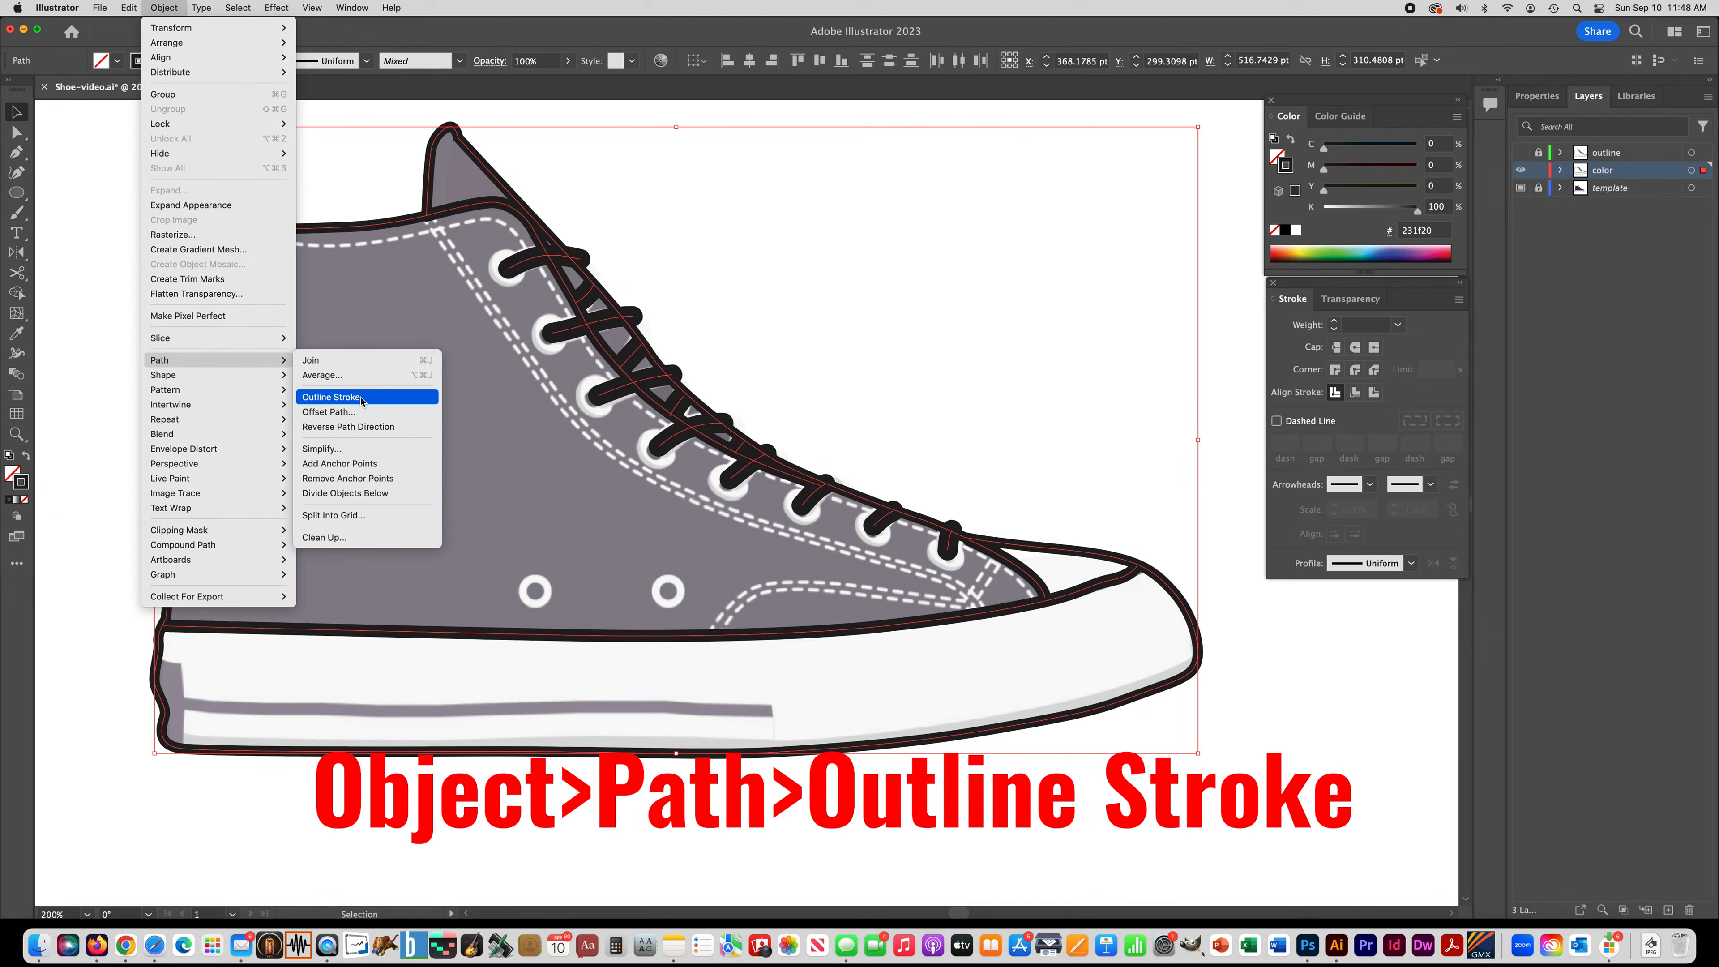
click(327, 399)
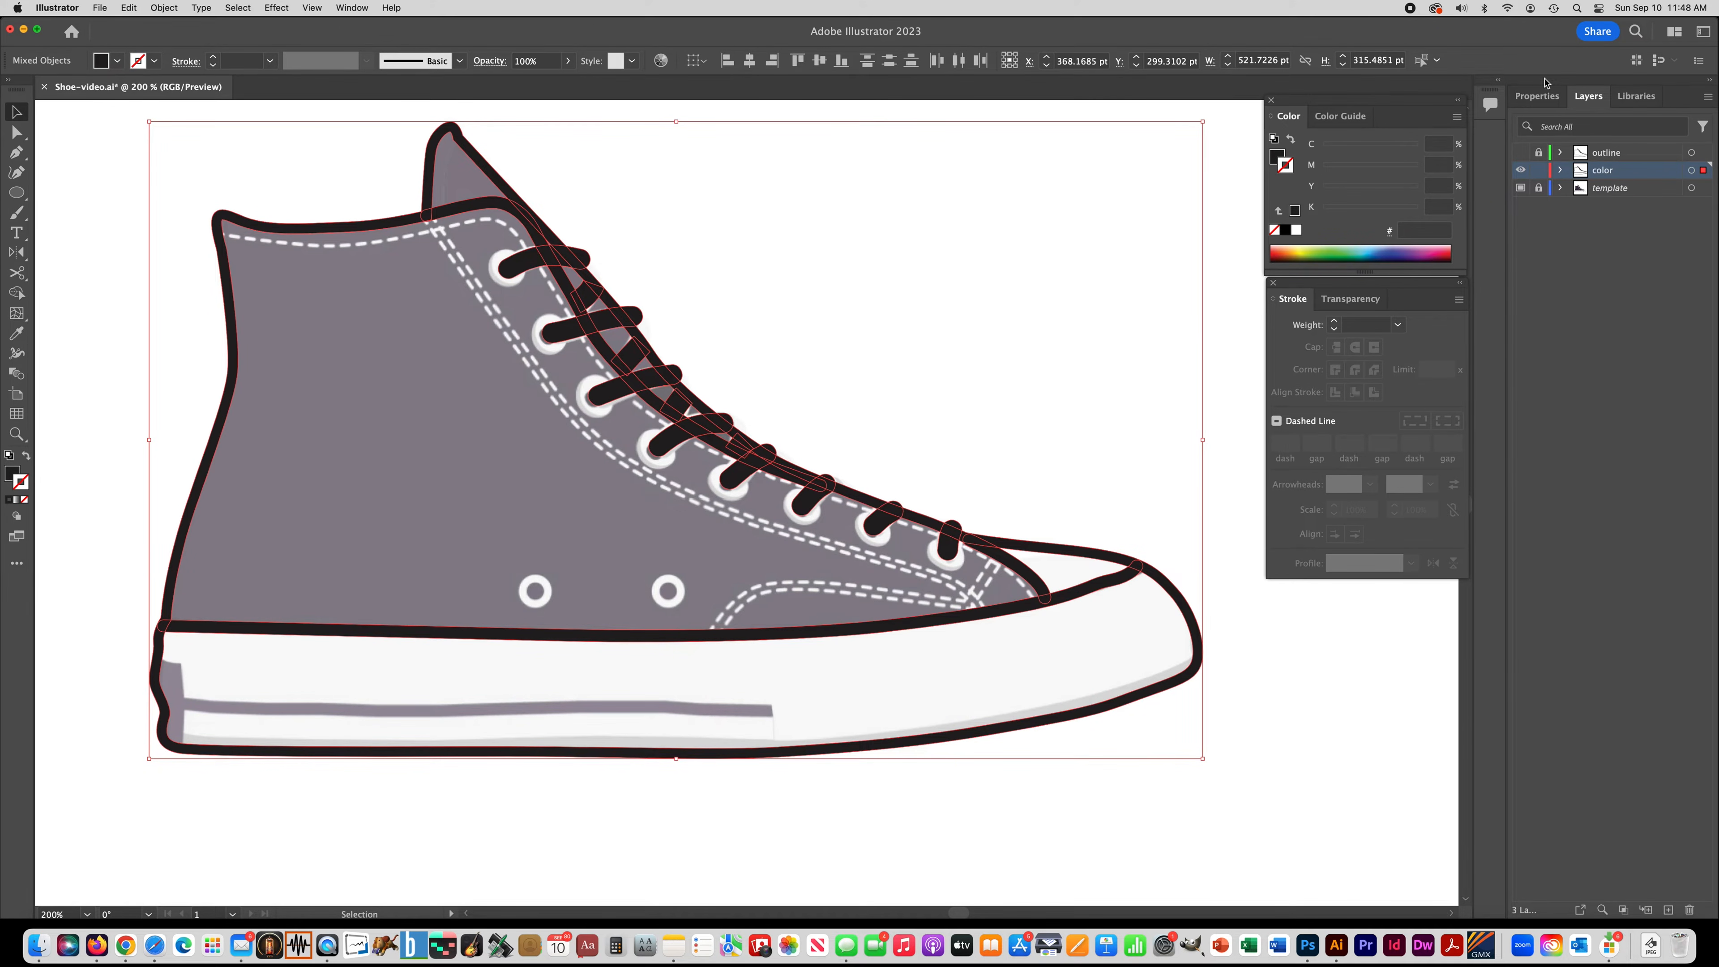
Step: Unite the outlined shapes with Pathfinder and release the resulting compound path into separate shapes
click(1550, 95)
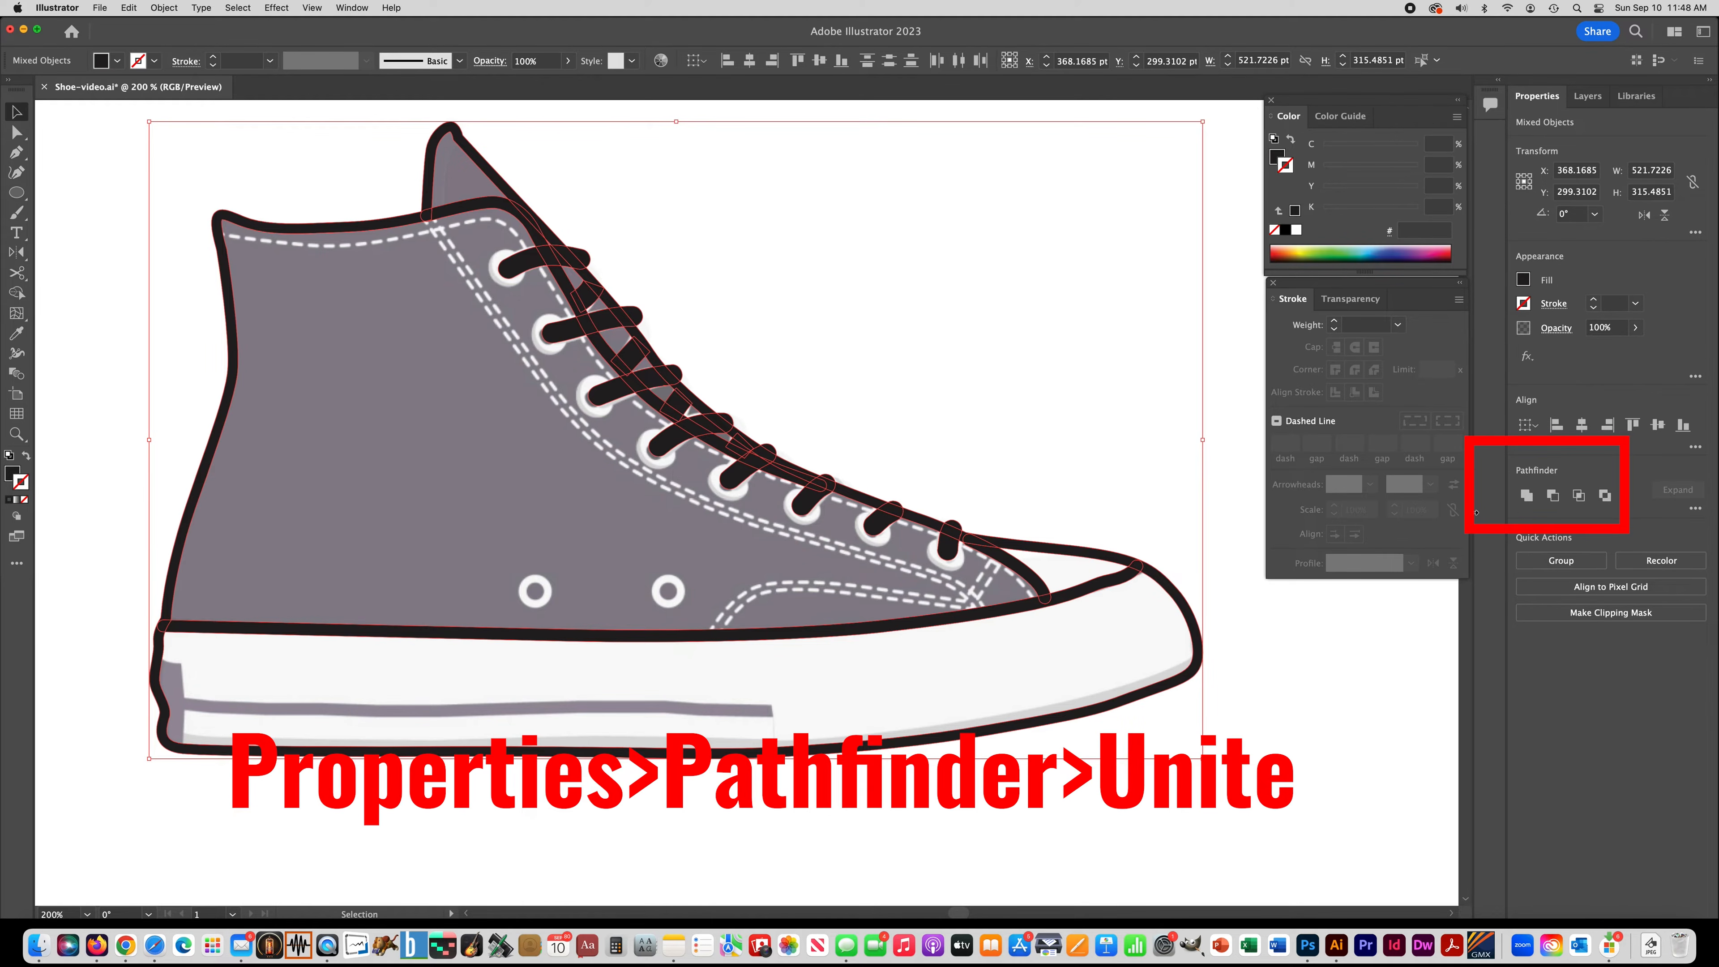
click(1527, 496)
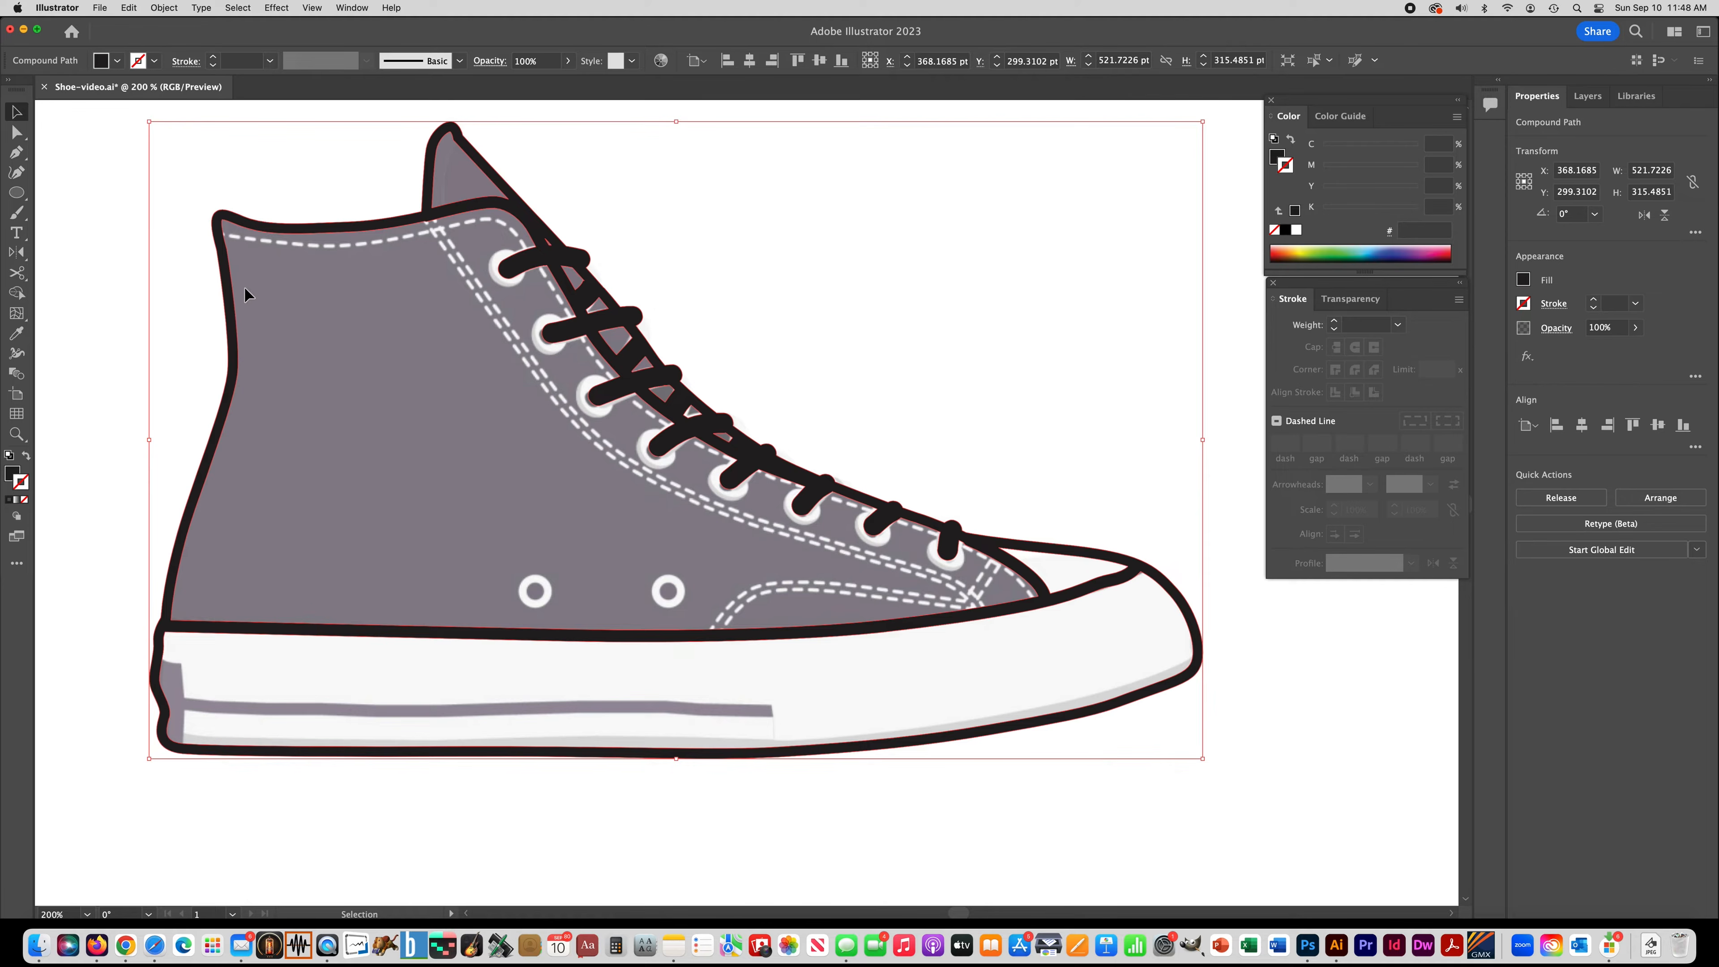
right_click(319, 235)
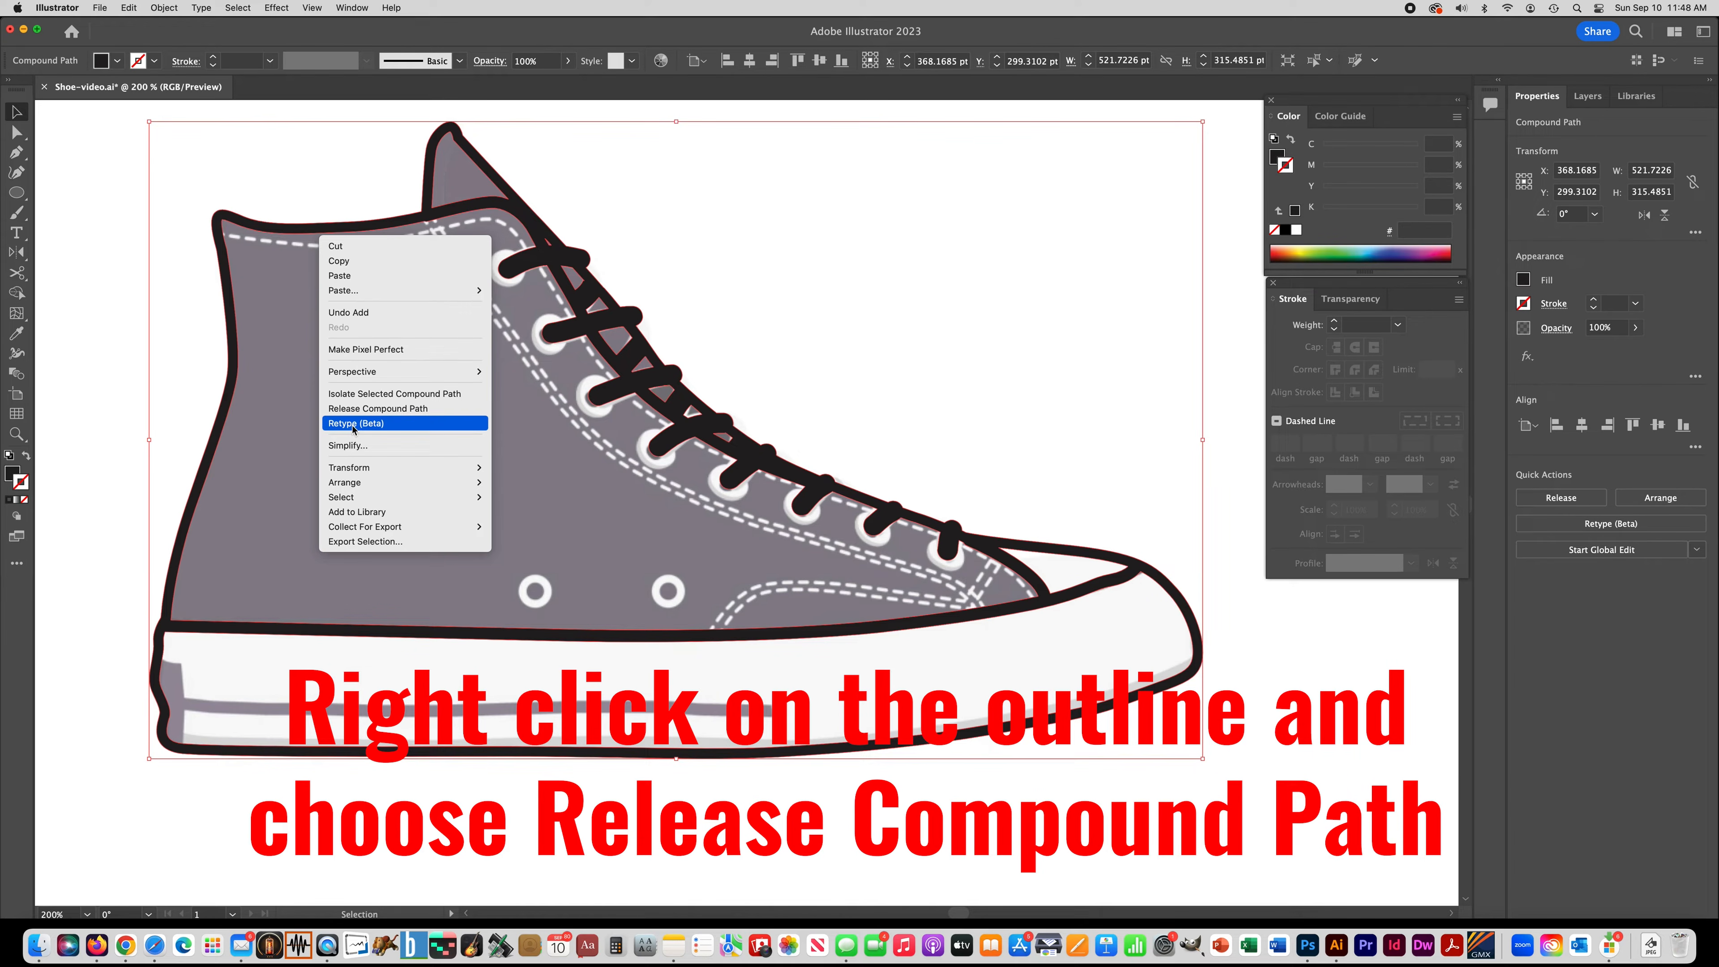
click(354, 409)
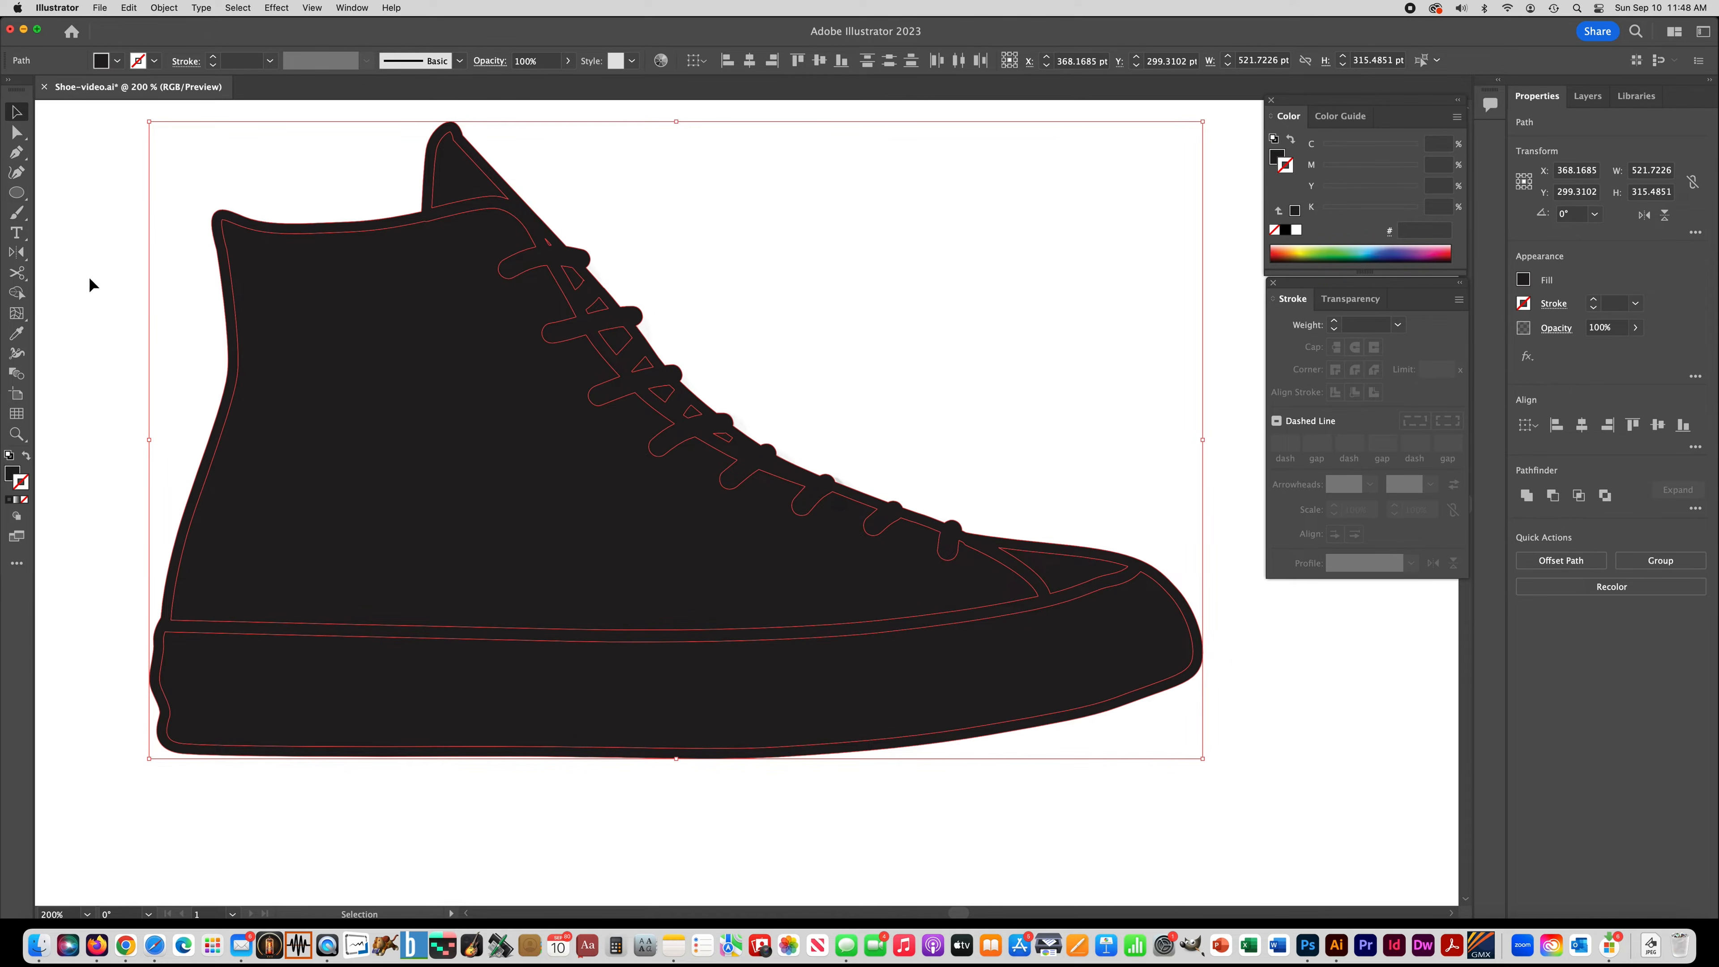
Step: Delete the large outer silhouette shape from the color layer and hide the template layer
click(16, 132)
click(83, 155)
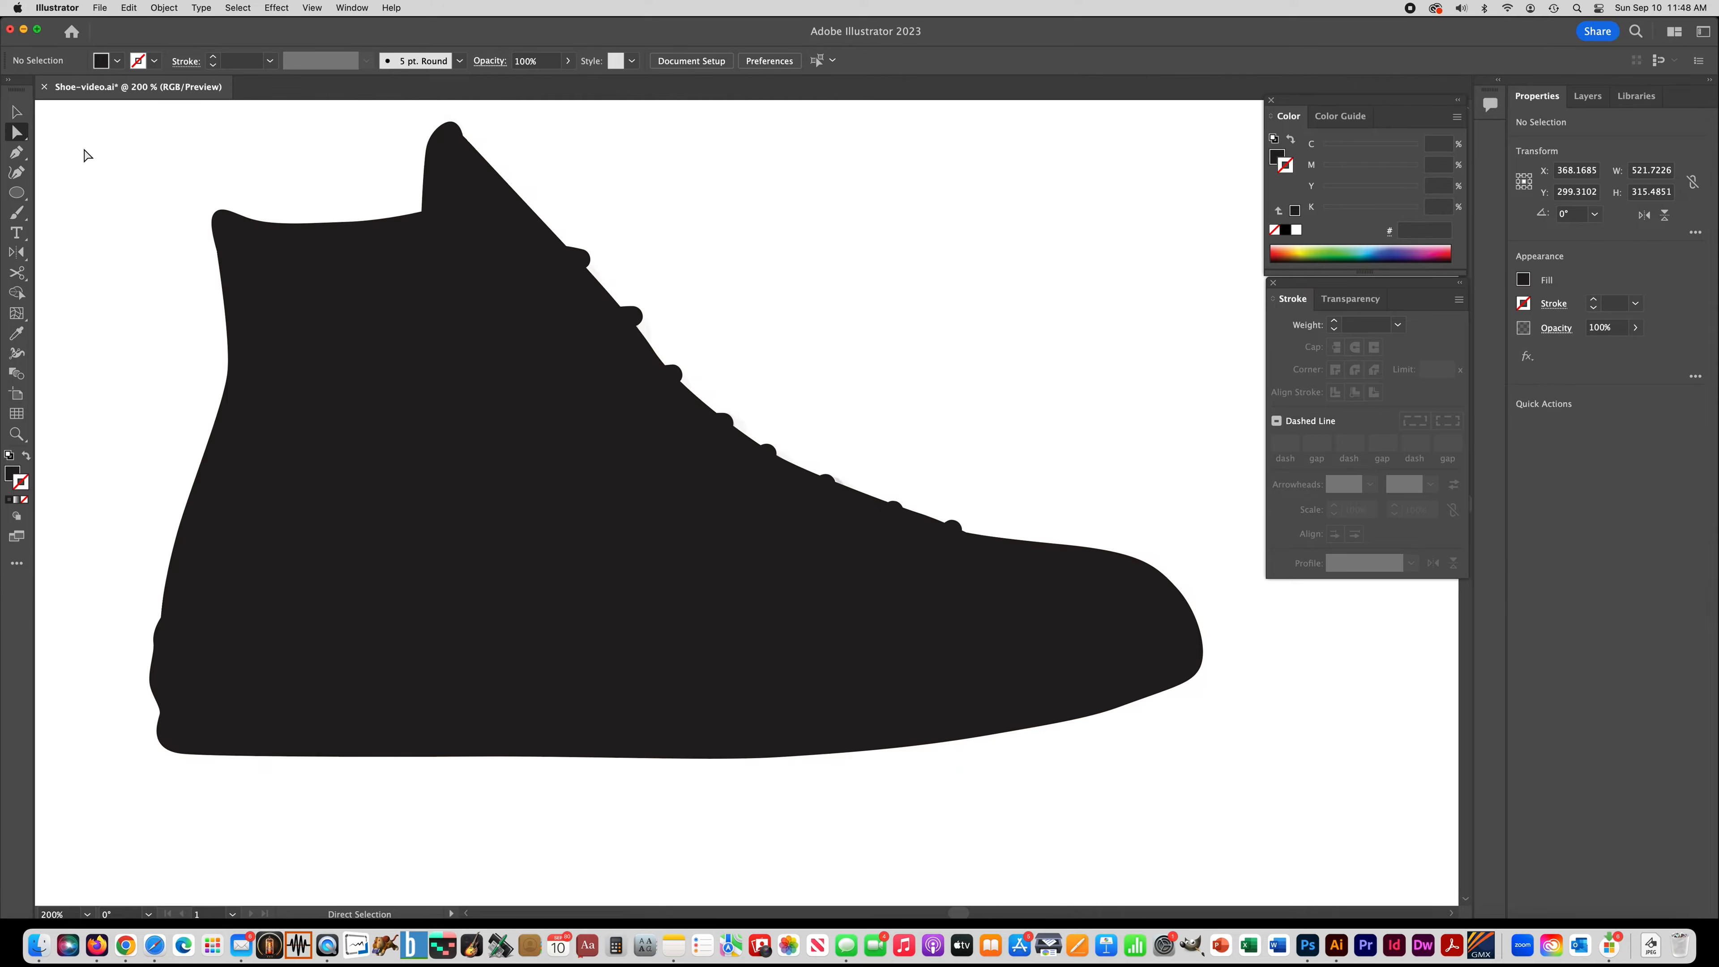
click(296, 232)
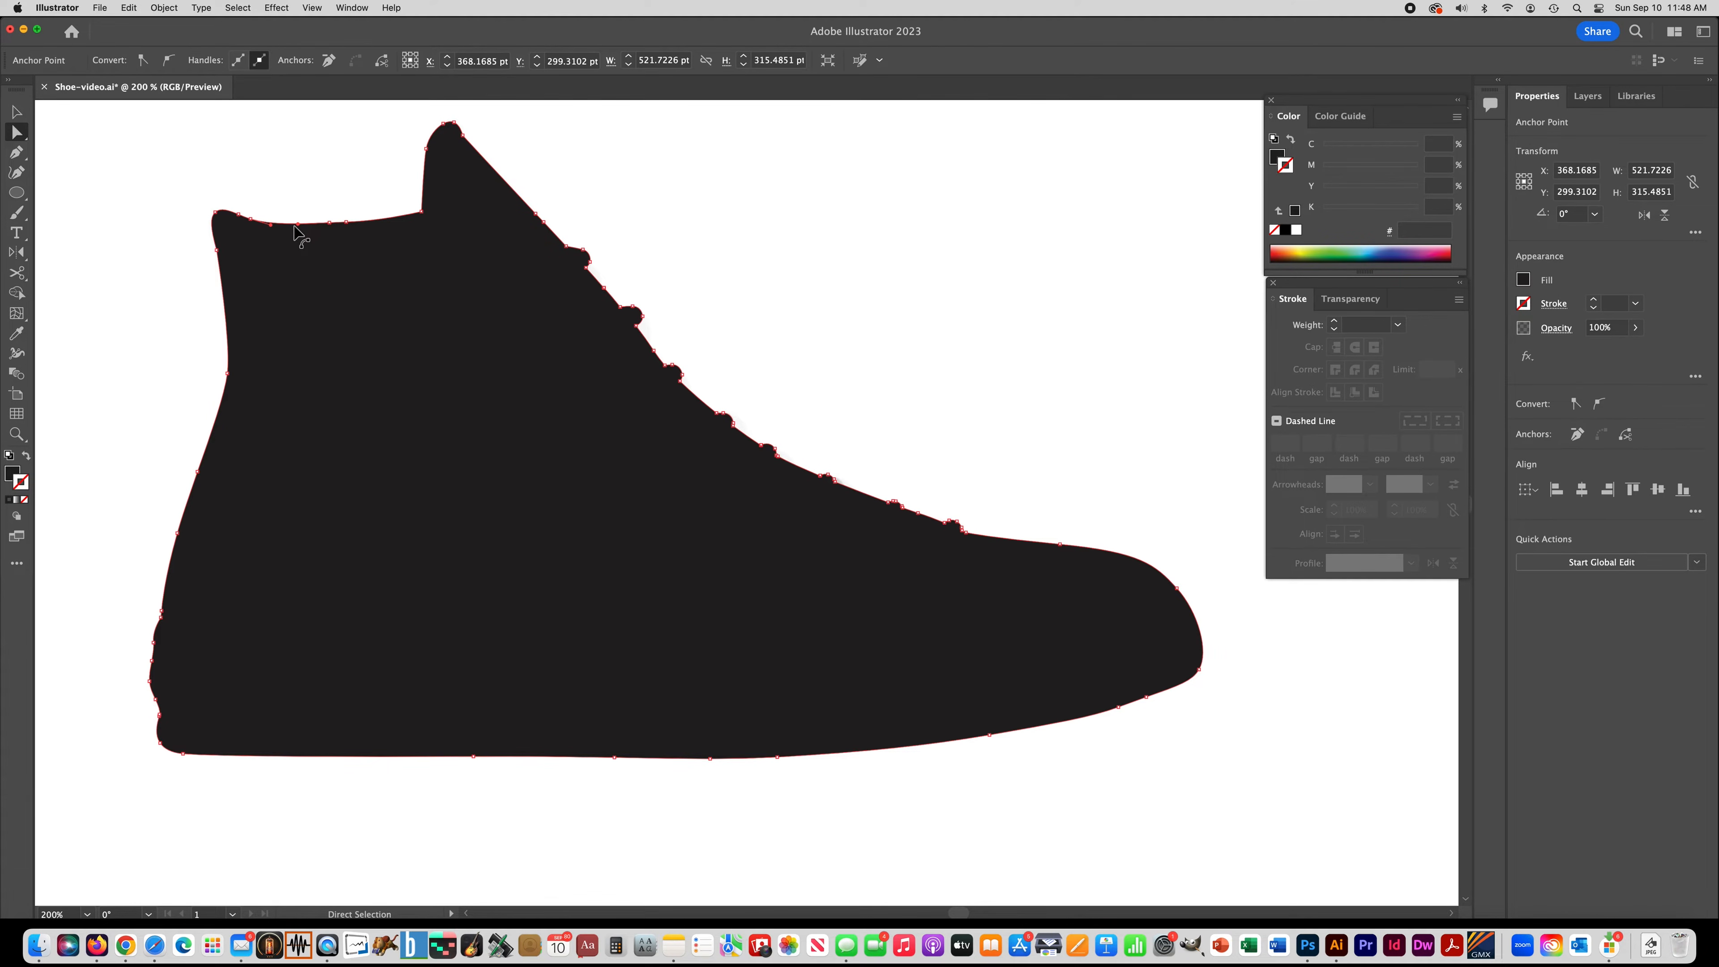
key(Delete)
key(Delete)
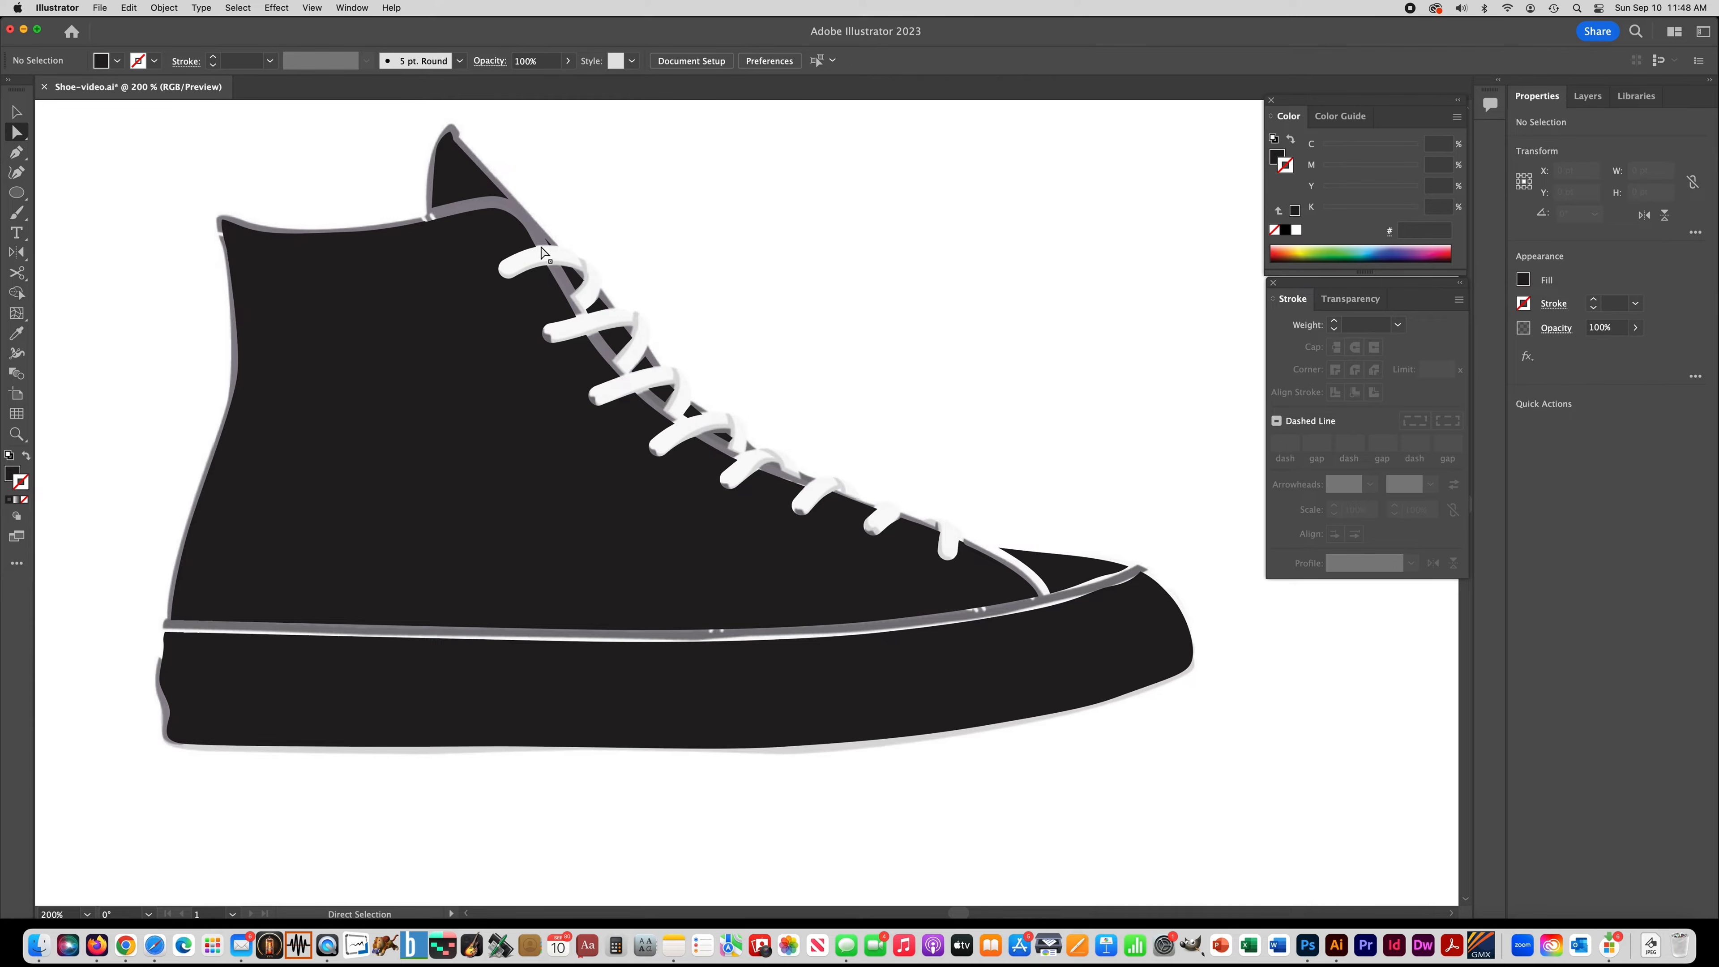
click(1587, 96)
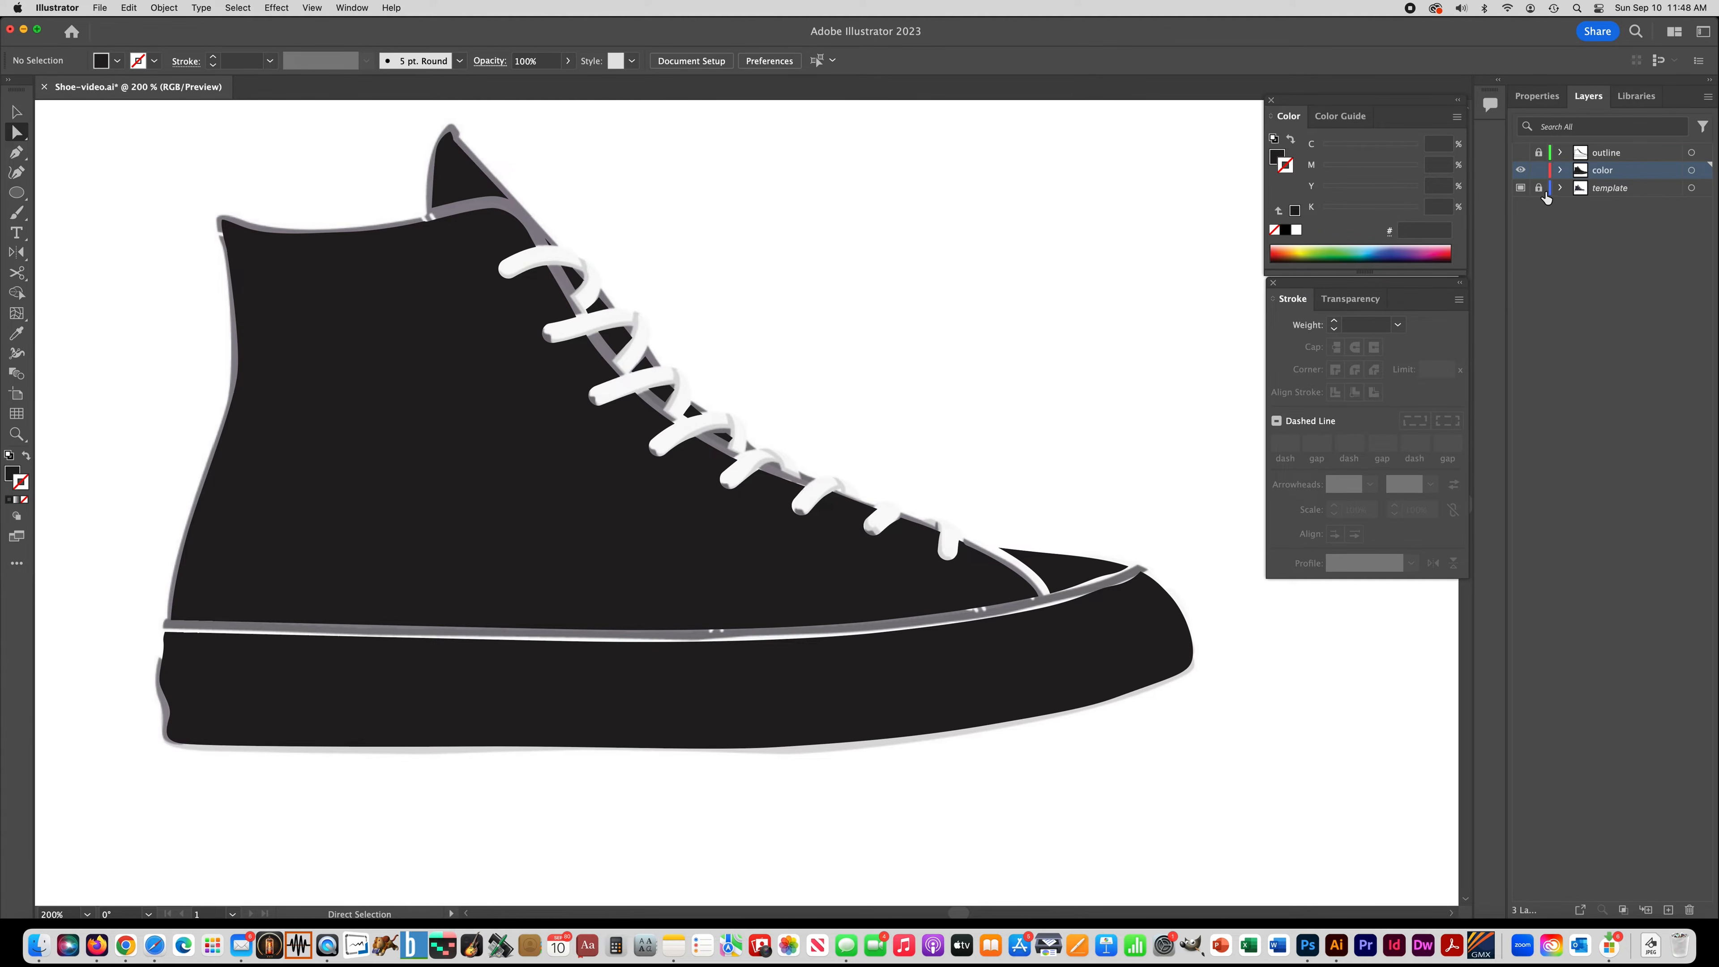
click(1521, 189)
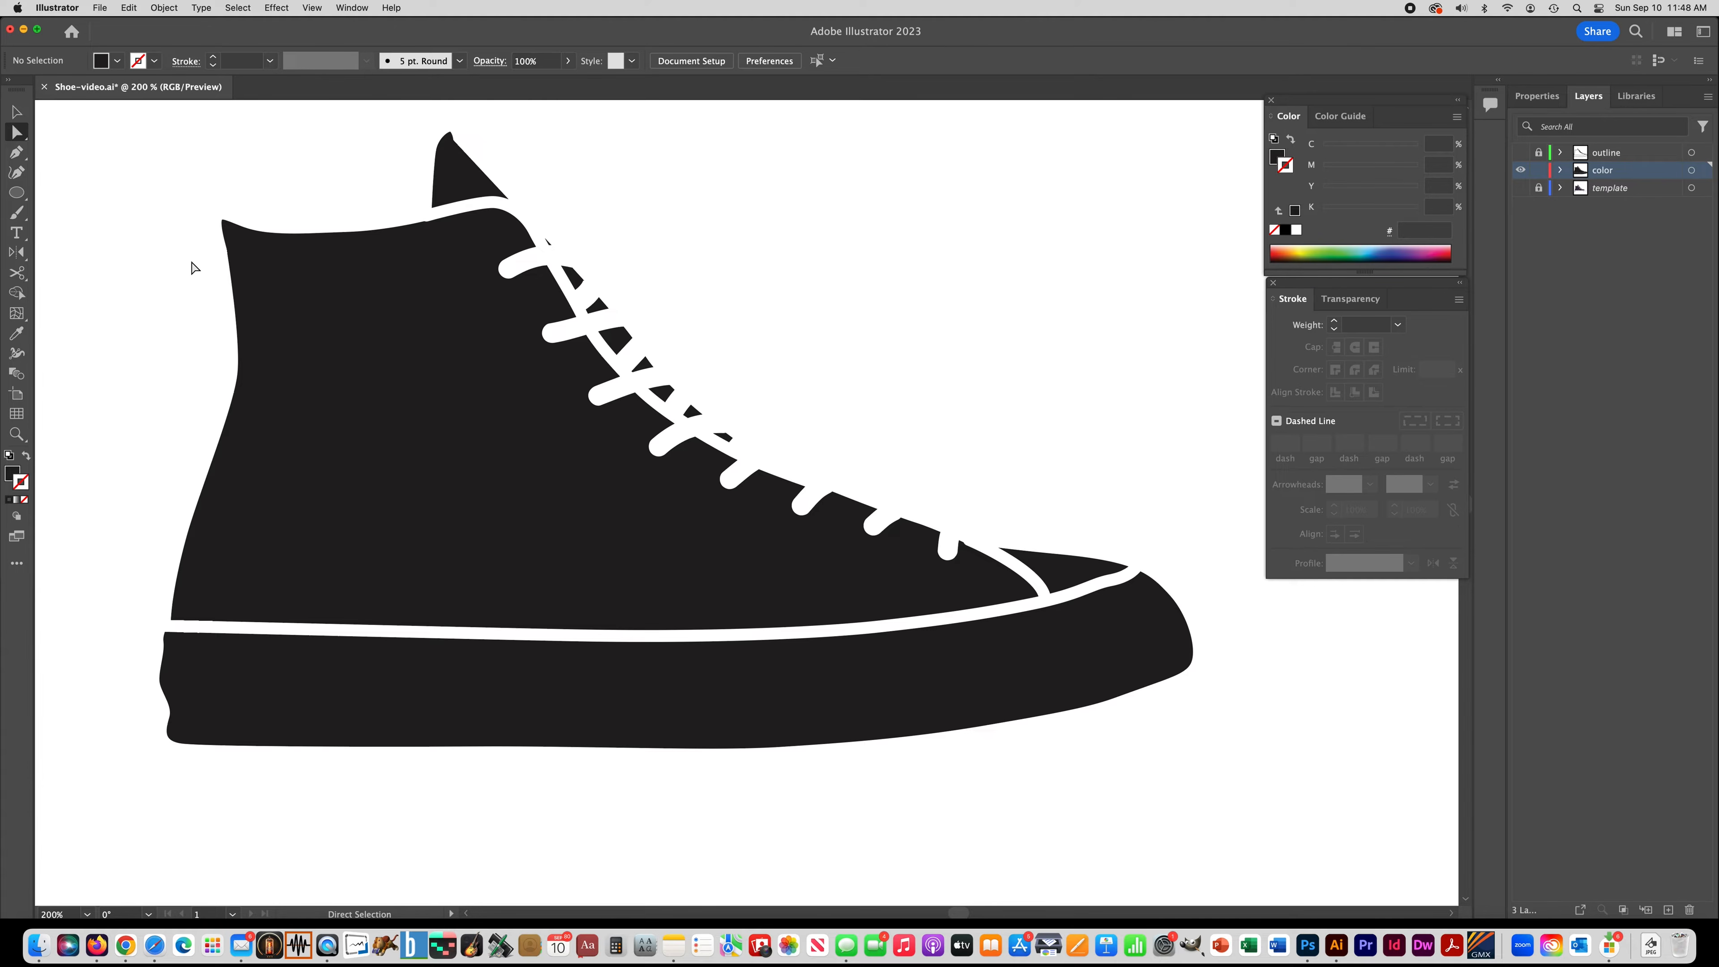
Step: Fill the shoe's upper with dark red and the sole with gray #77787b
click(296, 286)
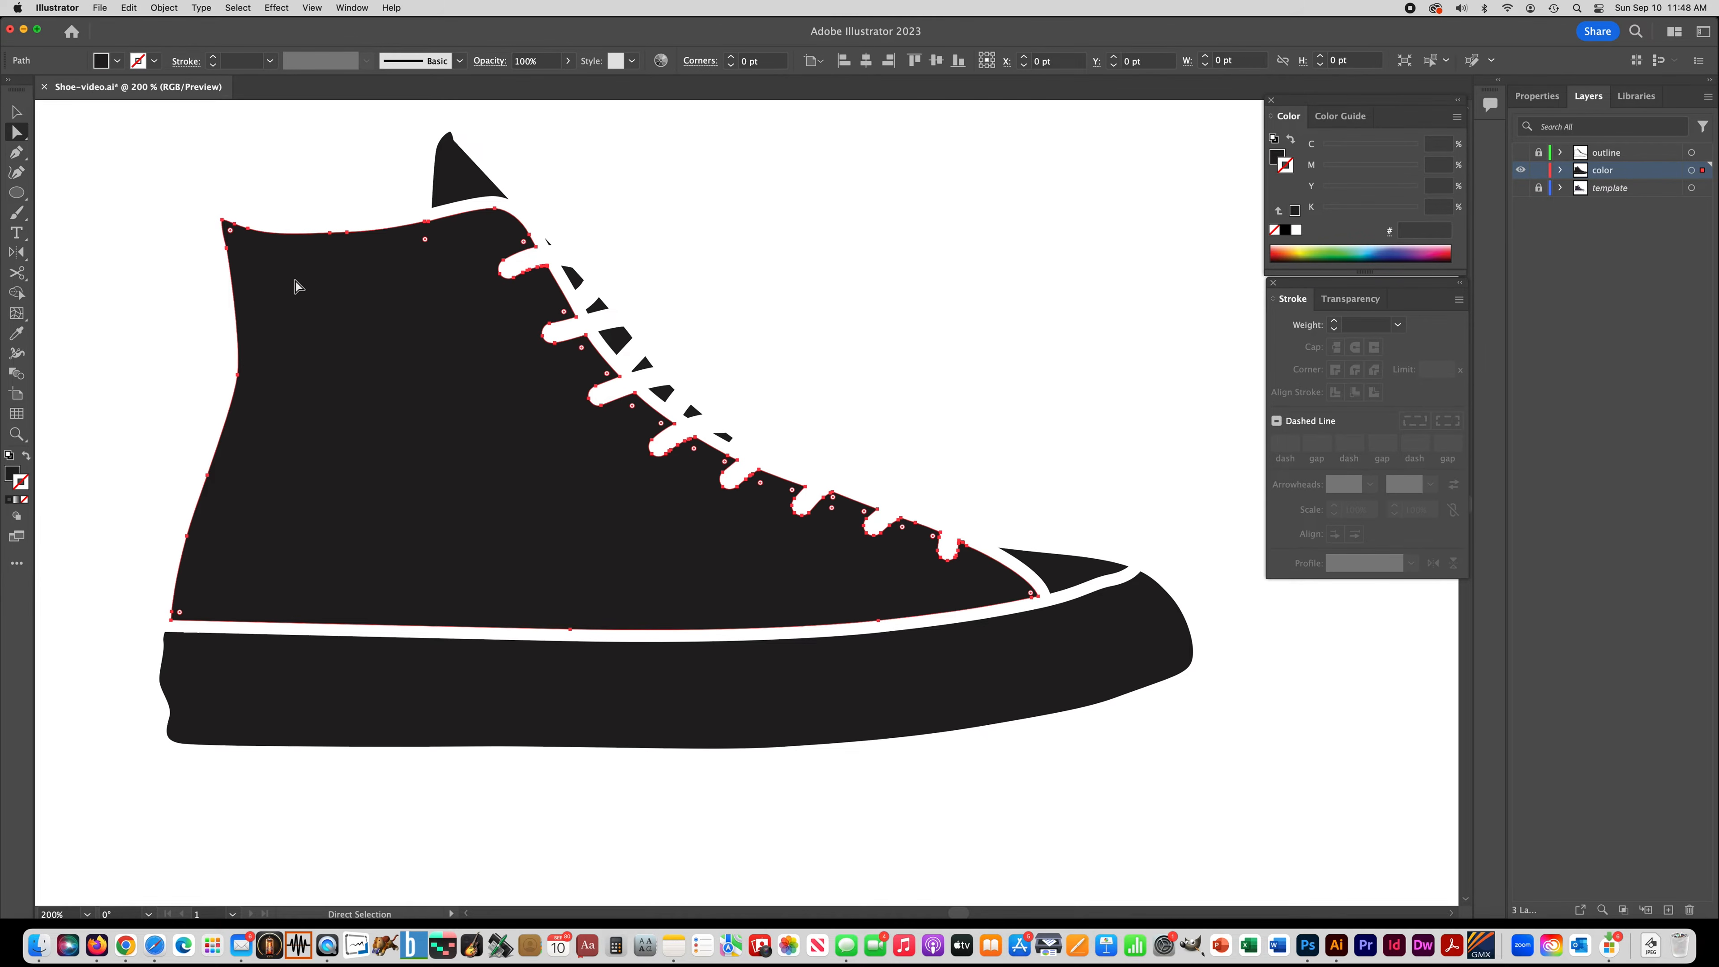
click(1282, 153)
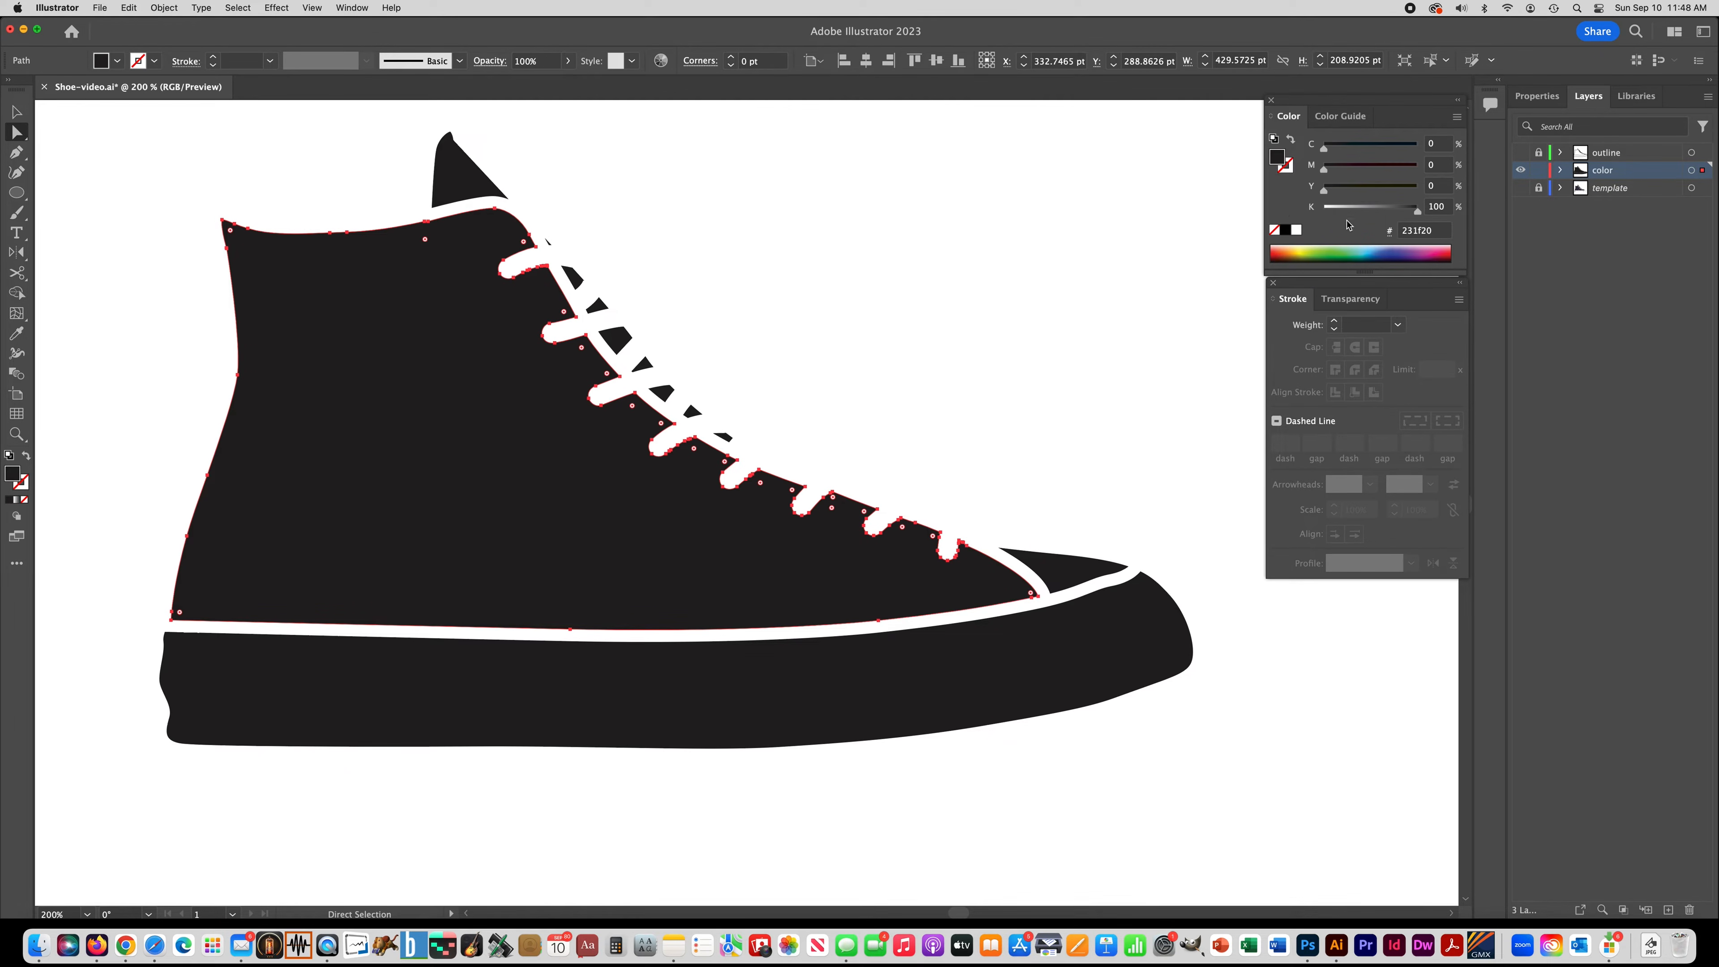
click(1445, 254)
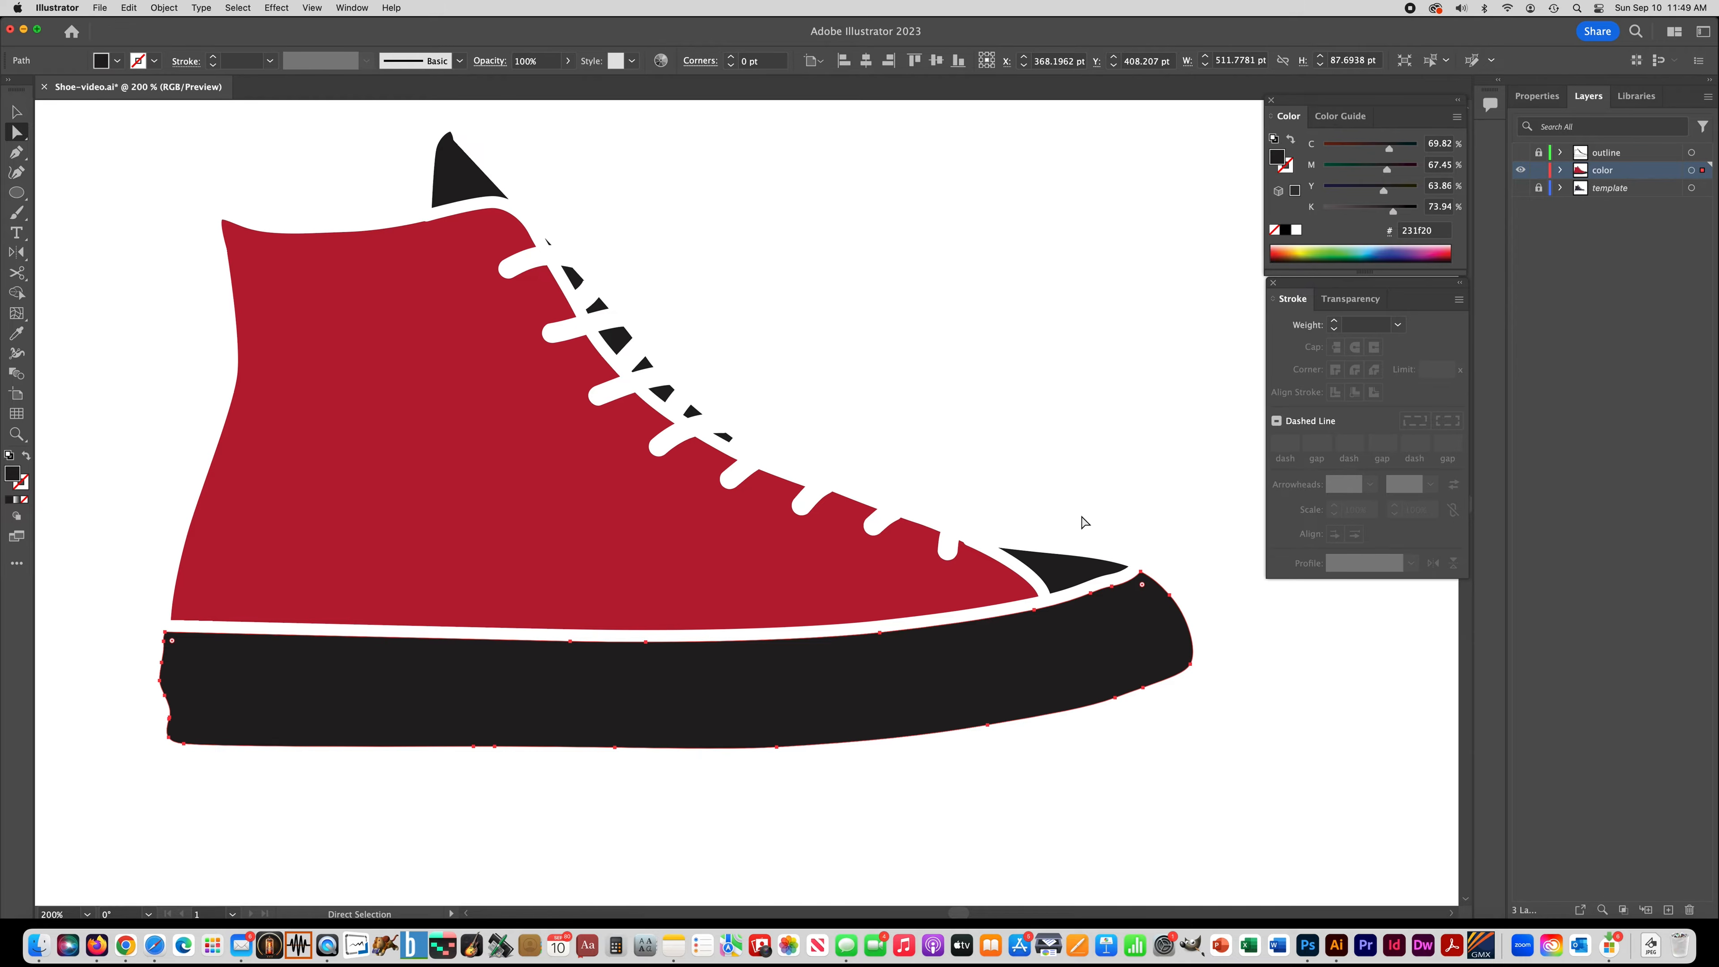
drag(1390, 149, 1384, 215)
Step: Fill the tongue tip and all the small gaps between the laces with the sole's gray using the Eyedropper
click(452, 173)
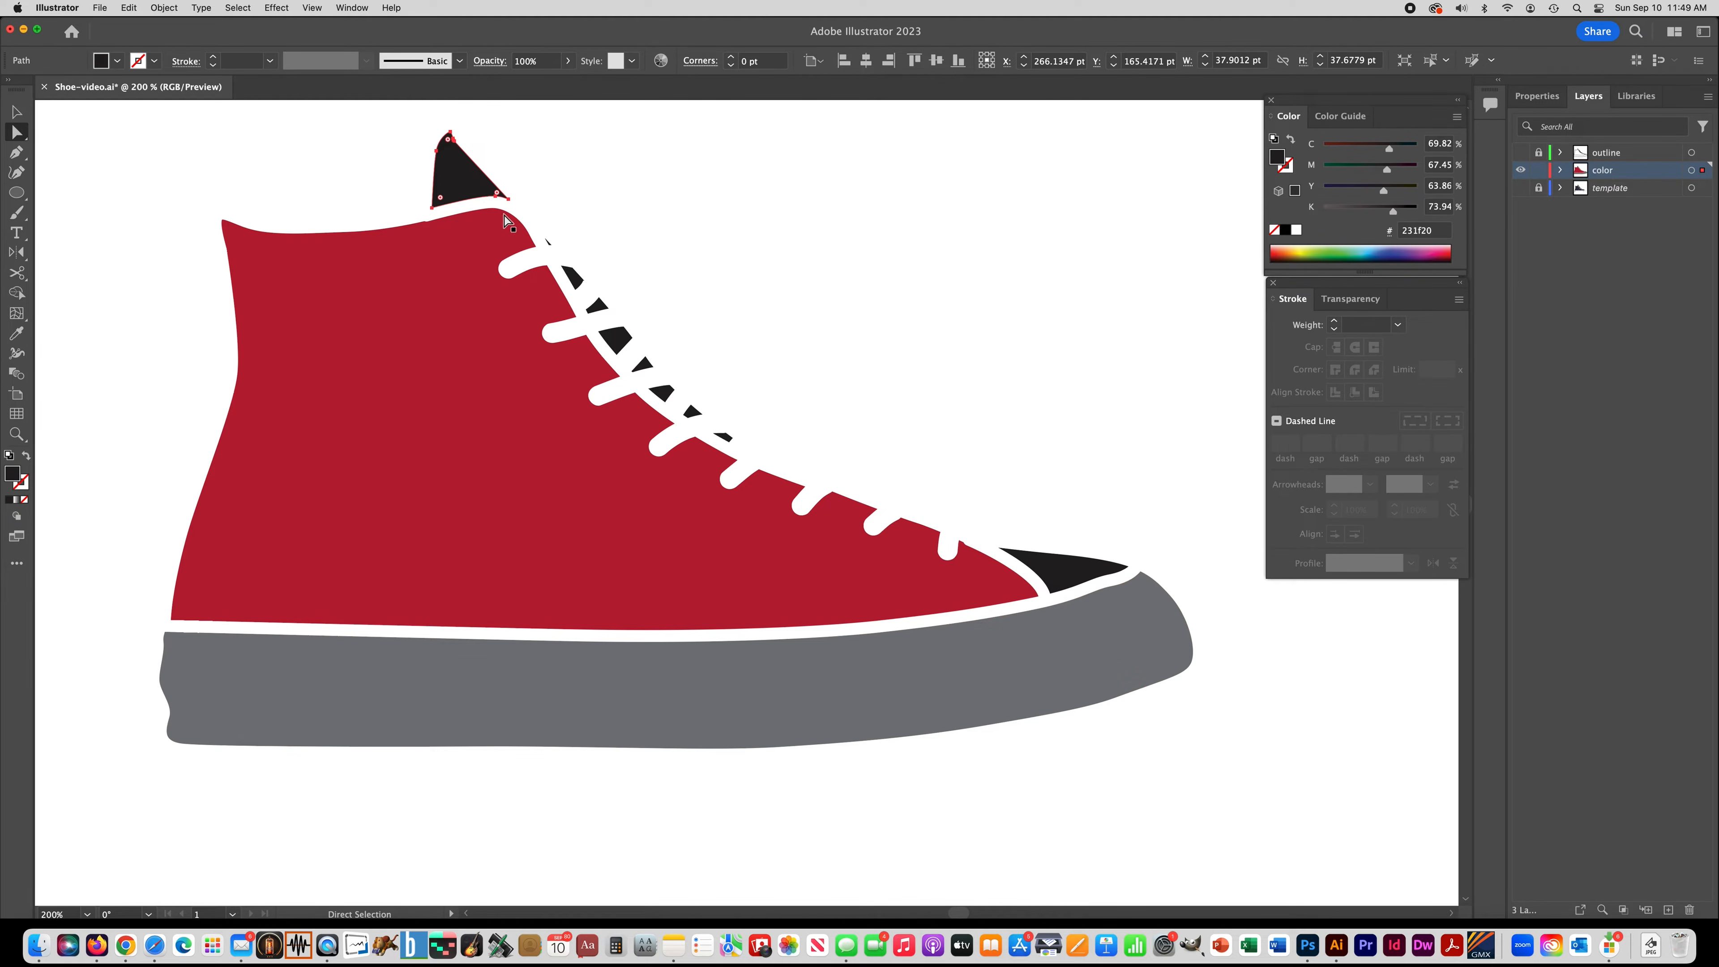
shift+click(547, 242)
shift+click(572, 276)
shift+click(597, 306)
shift+click(616, 337)
shift+click(642, 366)
shift+click(663, 391)
shift+click(690, 411)
shift+click(723, 437)
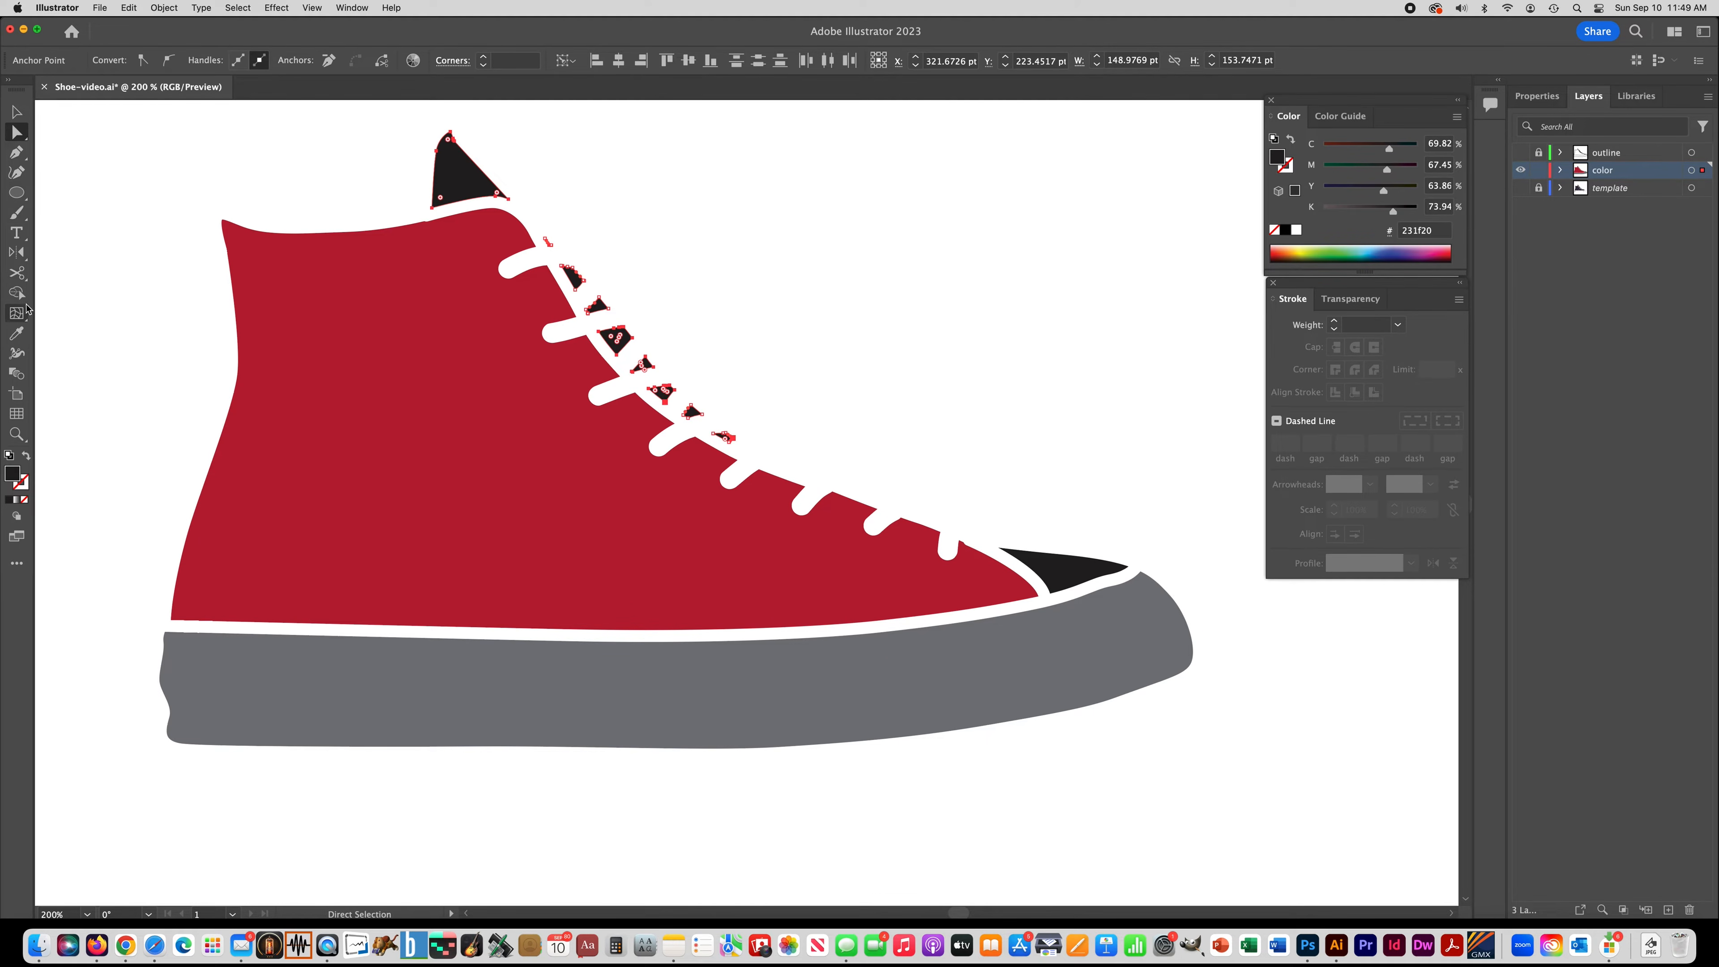
click(16, 333)
click(333, 653)
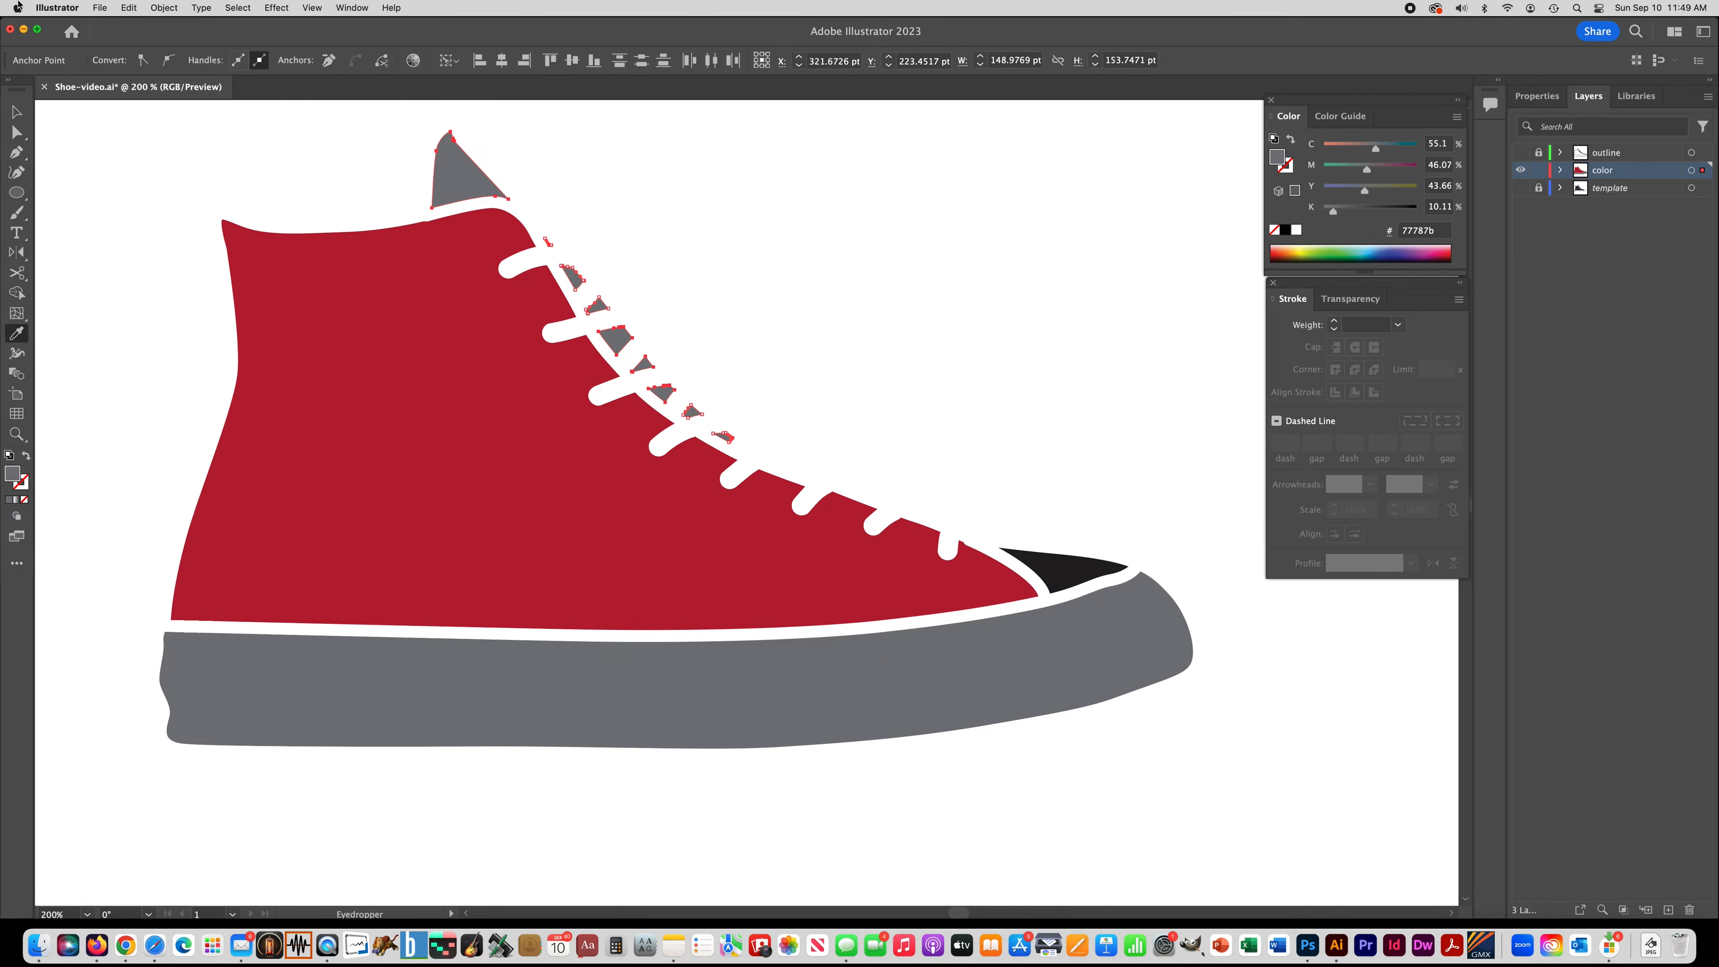
Step: Fill the small black shape above the toe cap with the sole's gray using the Eyedropper
click(16, 132)
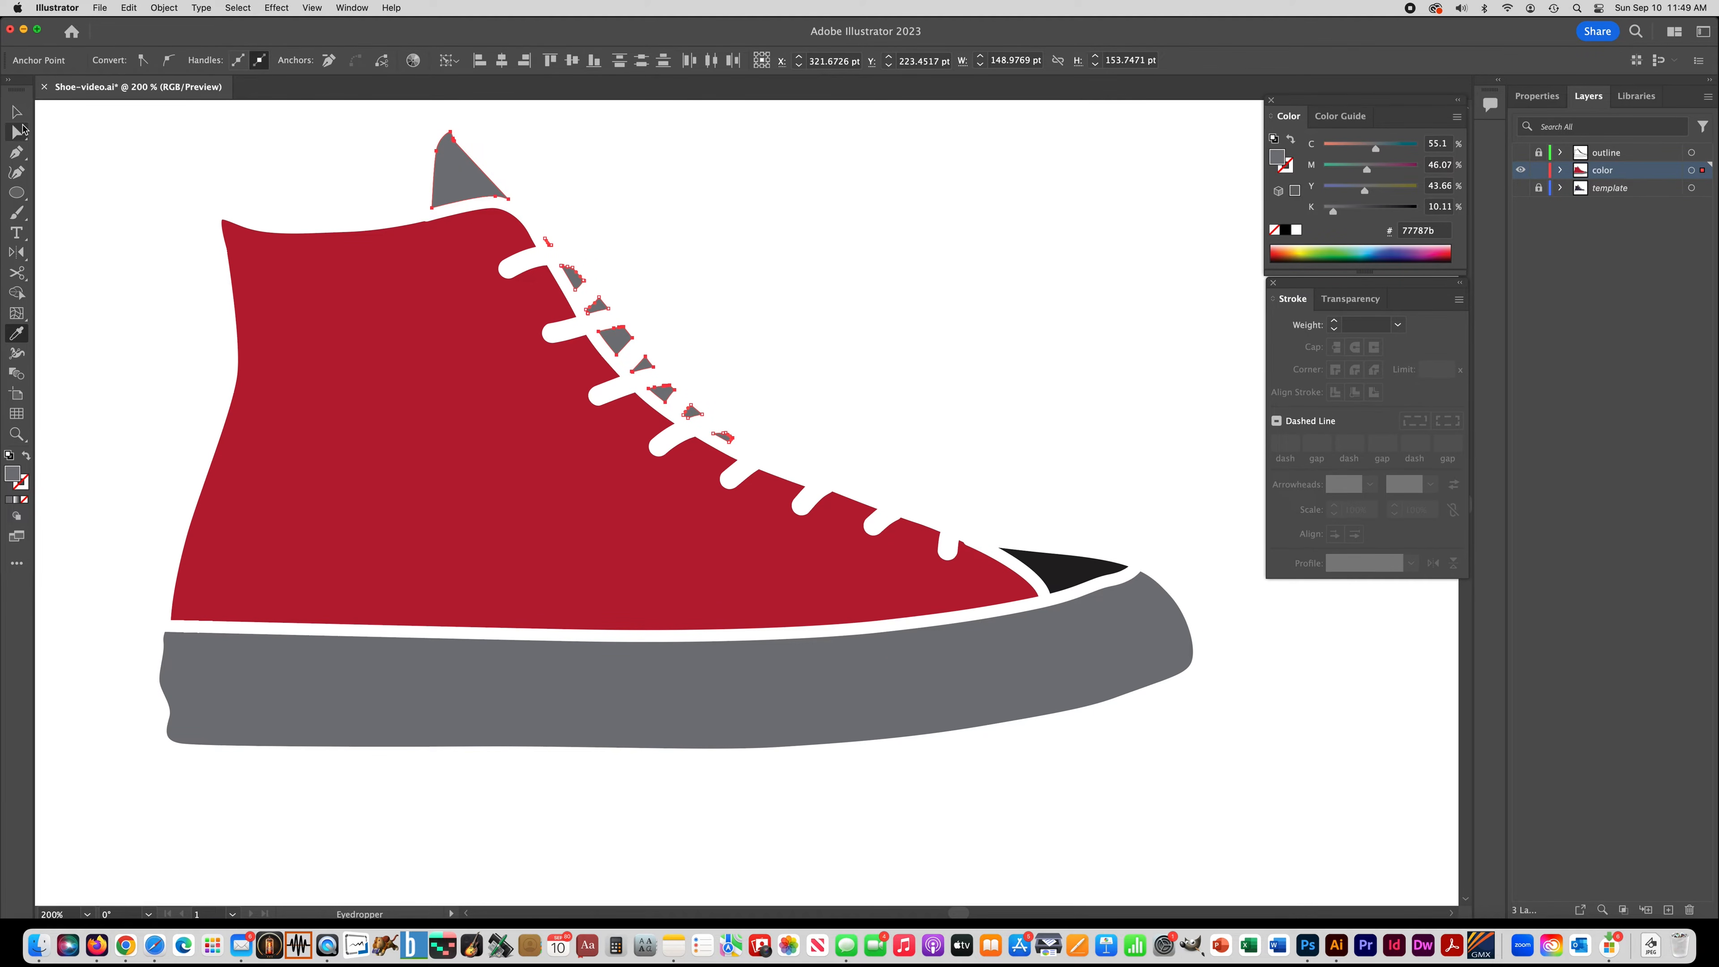
click(1071, 581)
click(16, 333)
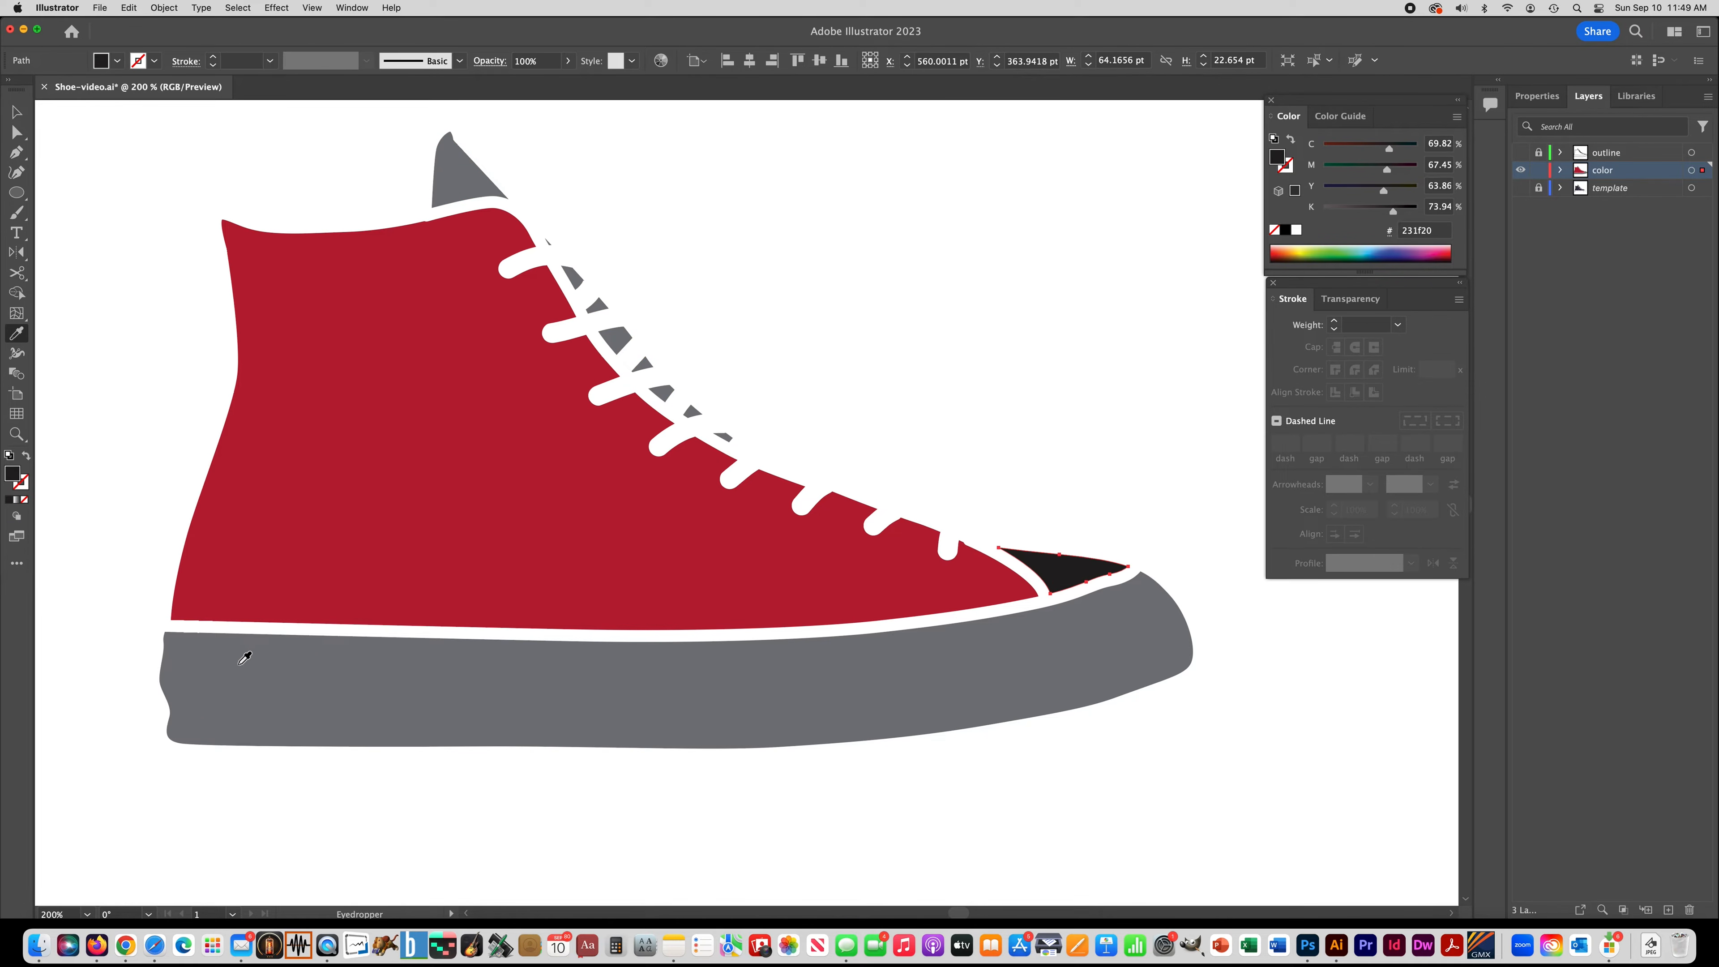
click(259, 667)
click(16, 112)
click(107, 154)
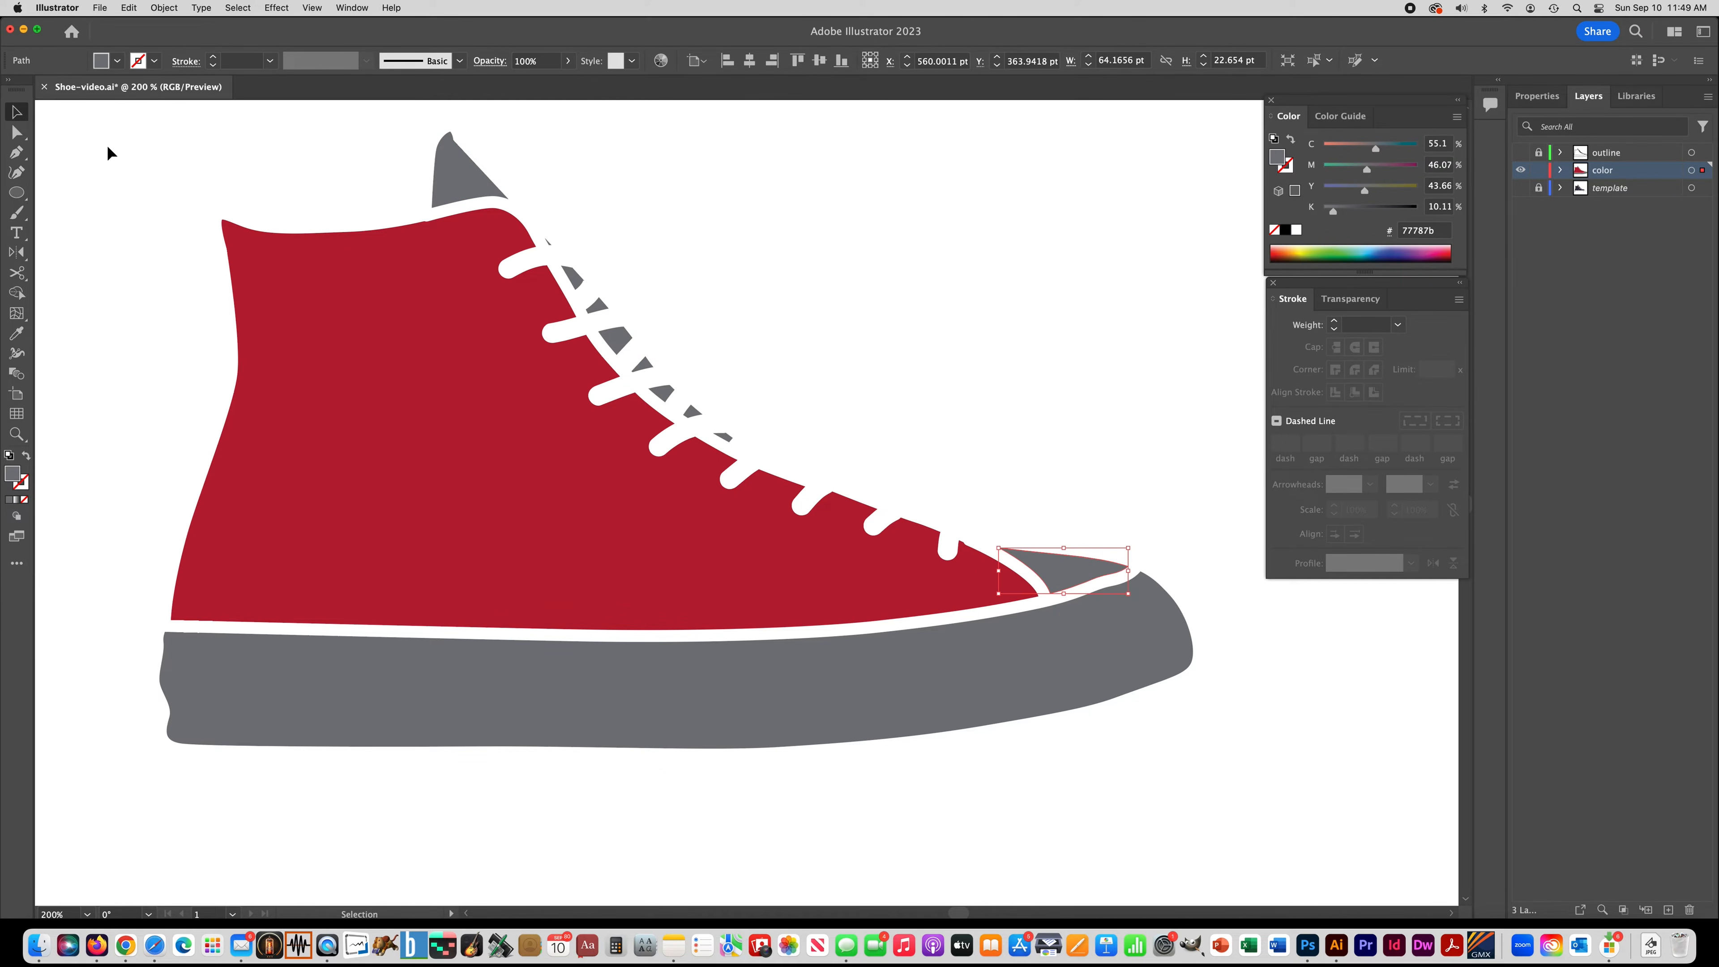
Step: Show and unlock the outline layer and make it the active layer
click(1520, 152)
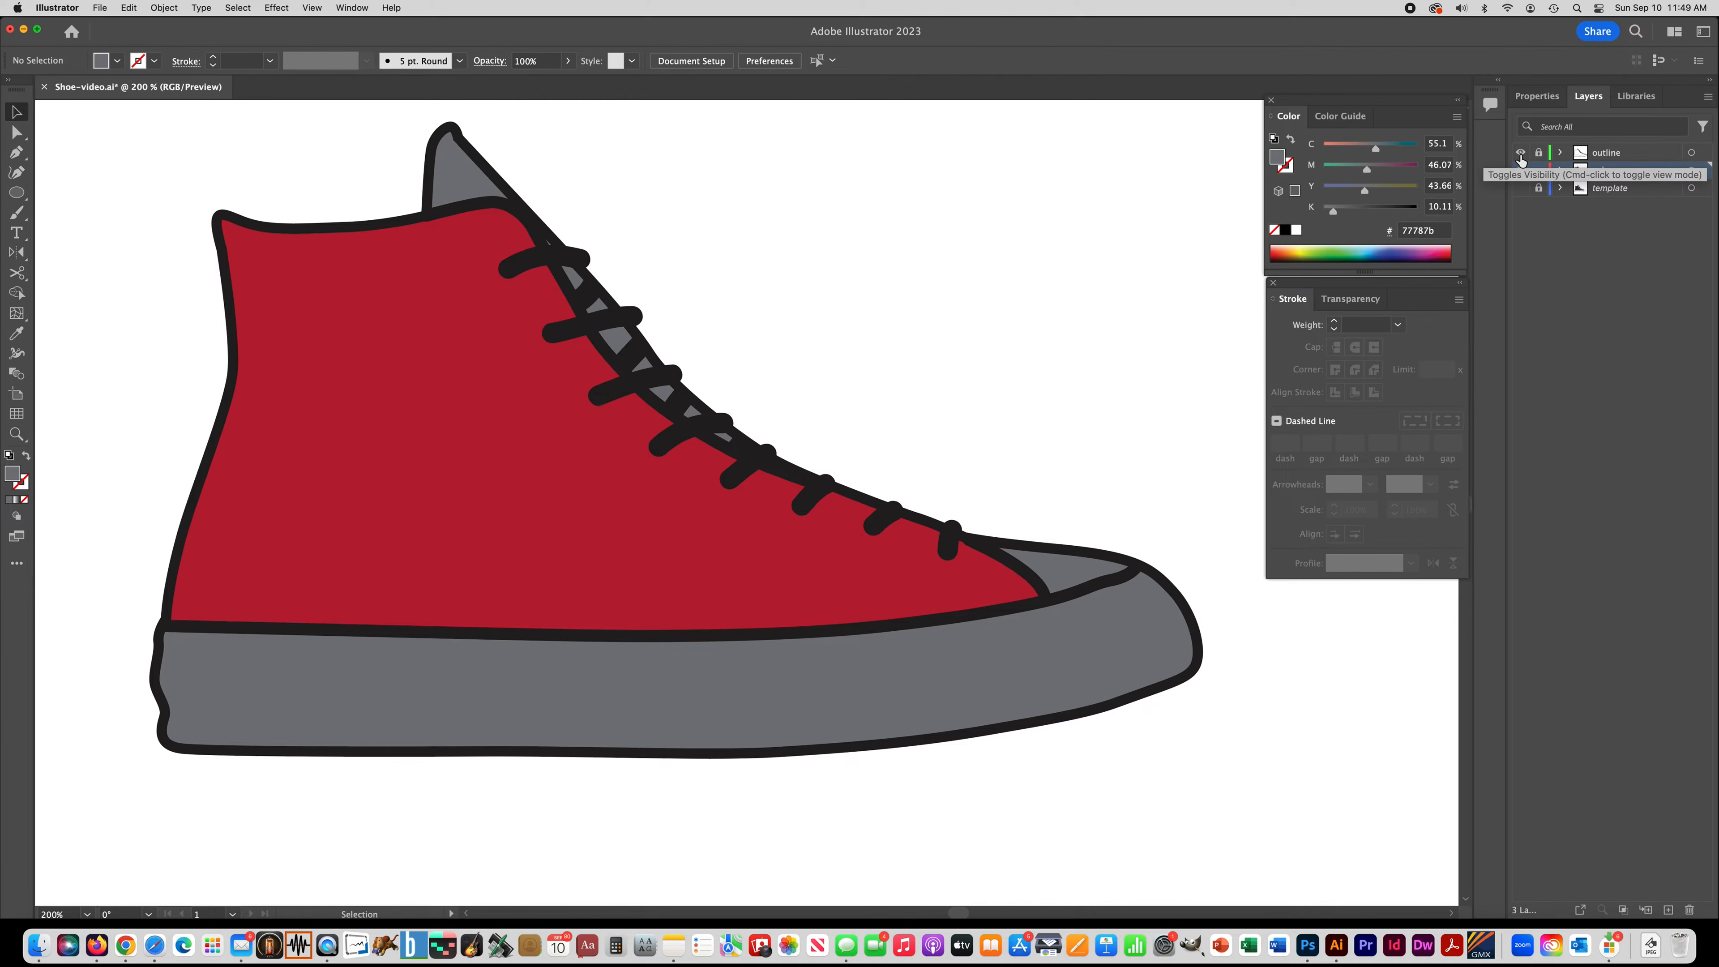
click(1538, 152)
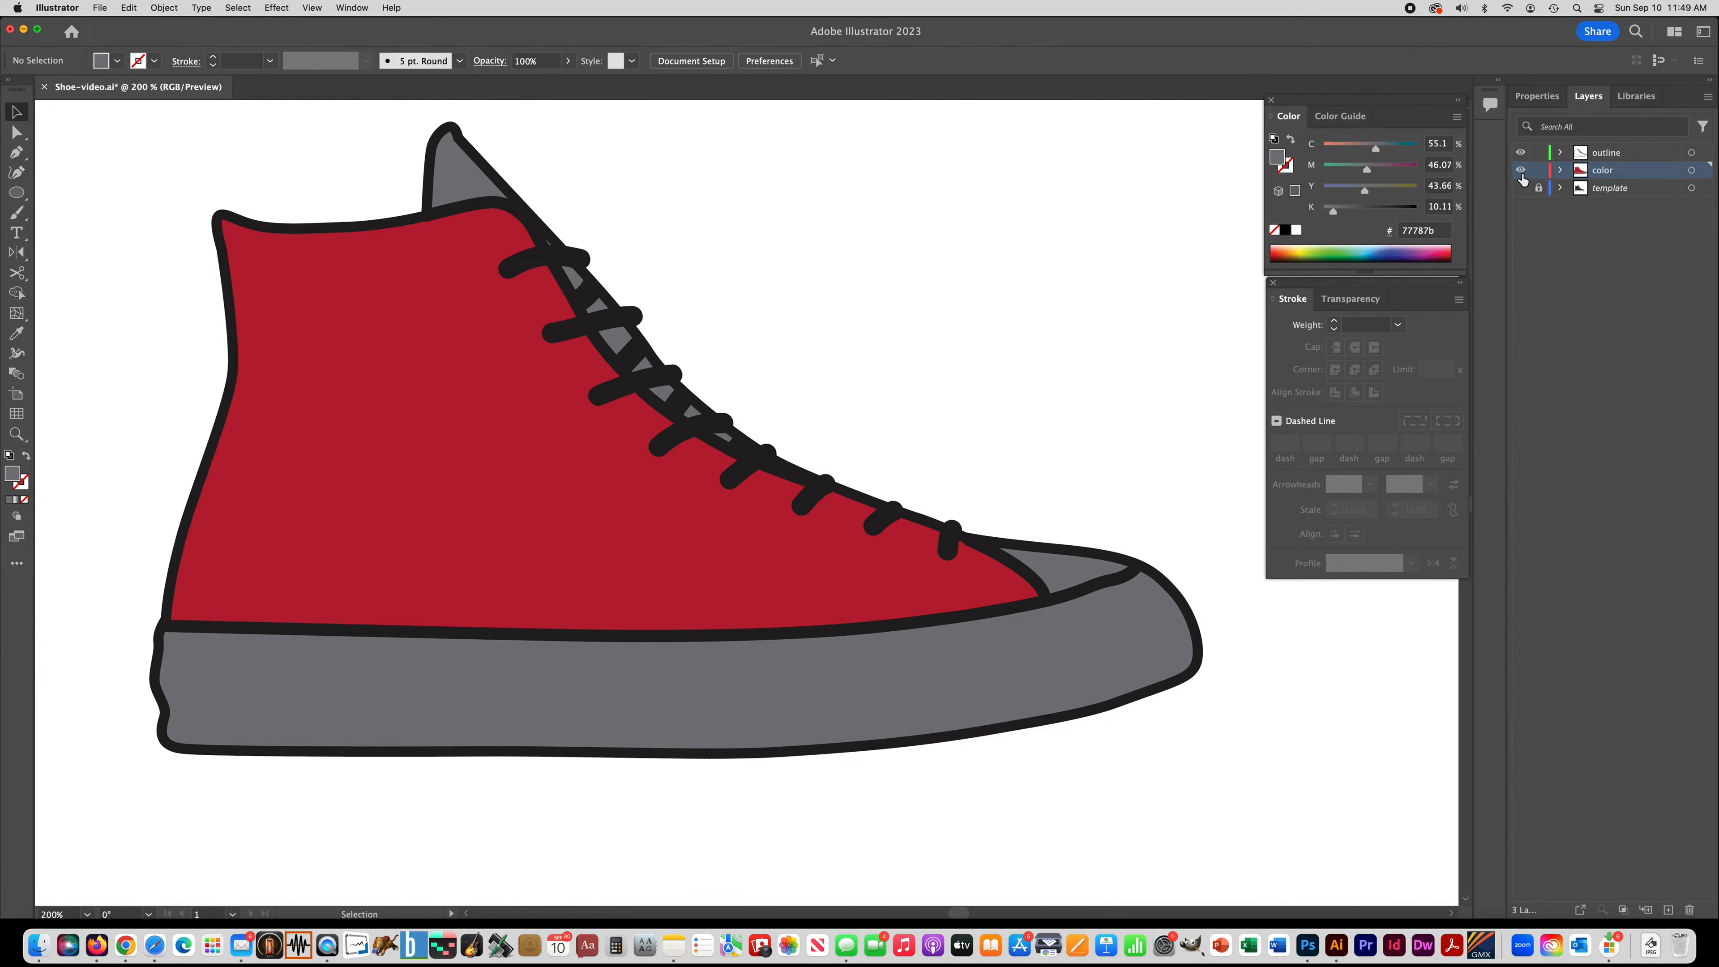
click(1606, 153)
click(17, 133)
click(525, 261)
shift+click(570, 329)
shift+click(619, 388)
shift+click(680, 434)
shift+click(737, 473)
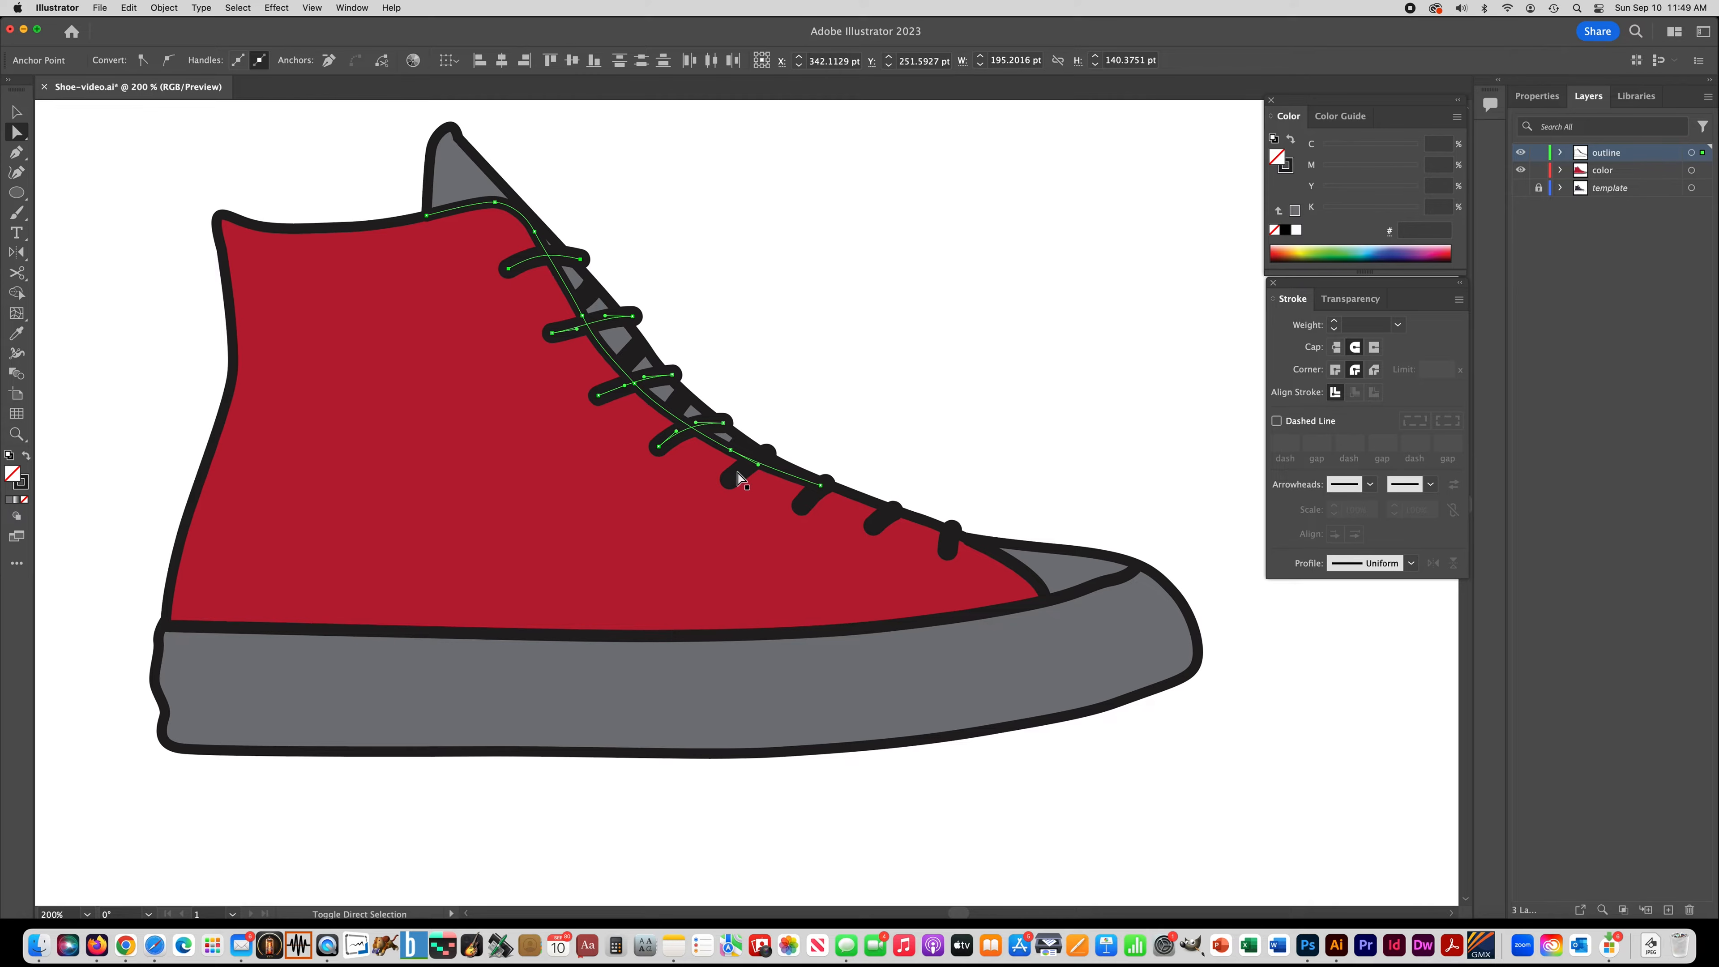
click(813, 348)
Step: Convert all the lace strokes, including the short segments between them, into outlined shapes with Outline Stroke
click(748, 465)
shift+click(814, 494)
shift+click(884, 517)
shift+click(950, 541)
shift+click(688, 426)
shift+click(621, 387)
shift+click(567, 332)
shift+click(541, 259)
shift+click(586, 292)
shift+click(628, 351)
shift+click(677, 406)
shift+click(739, 448)
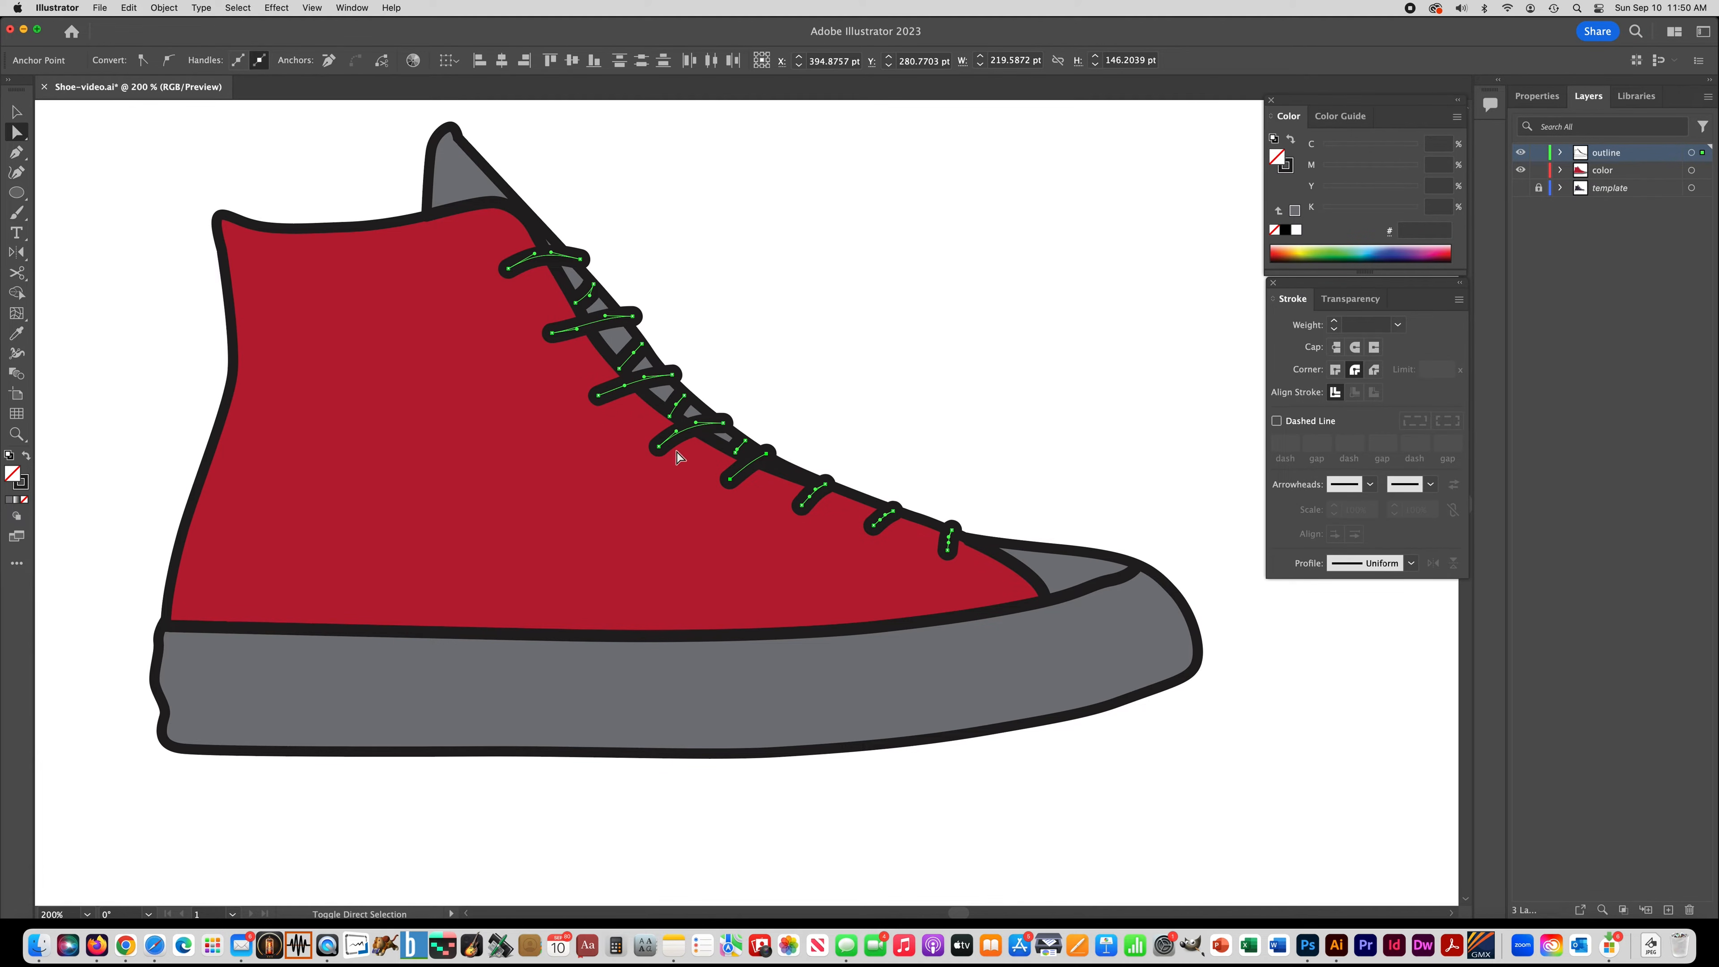
click(162, 7)
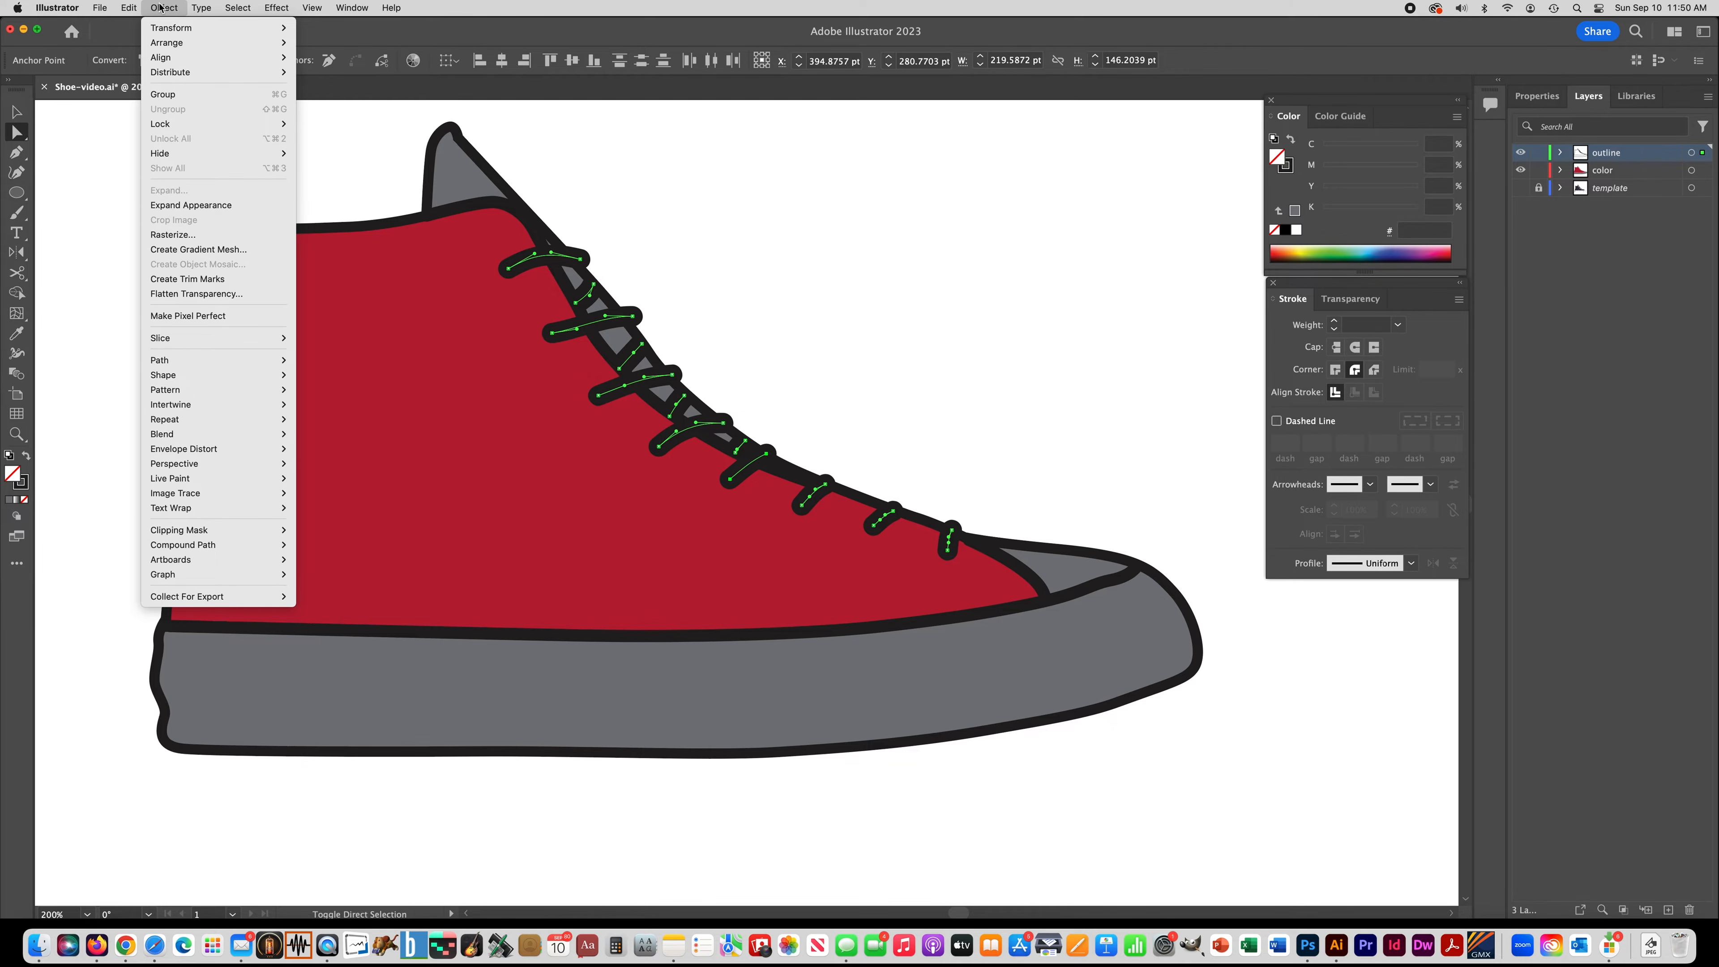
mouse_move(214, 361)
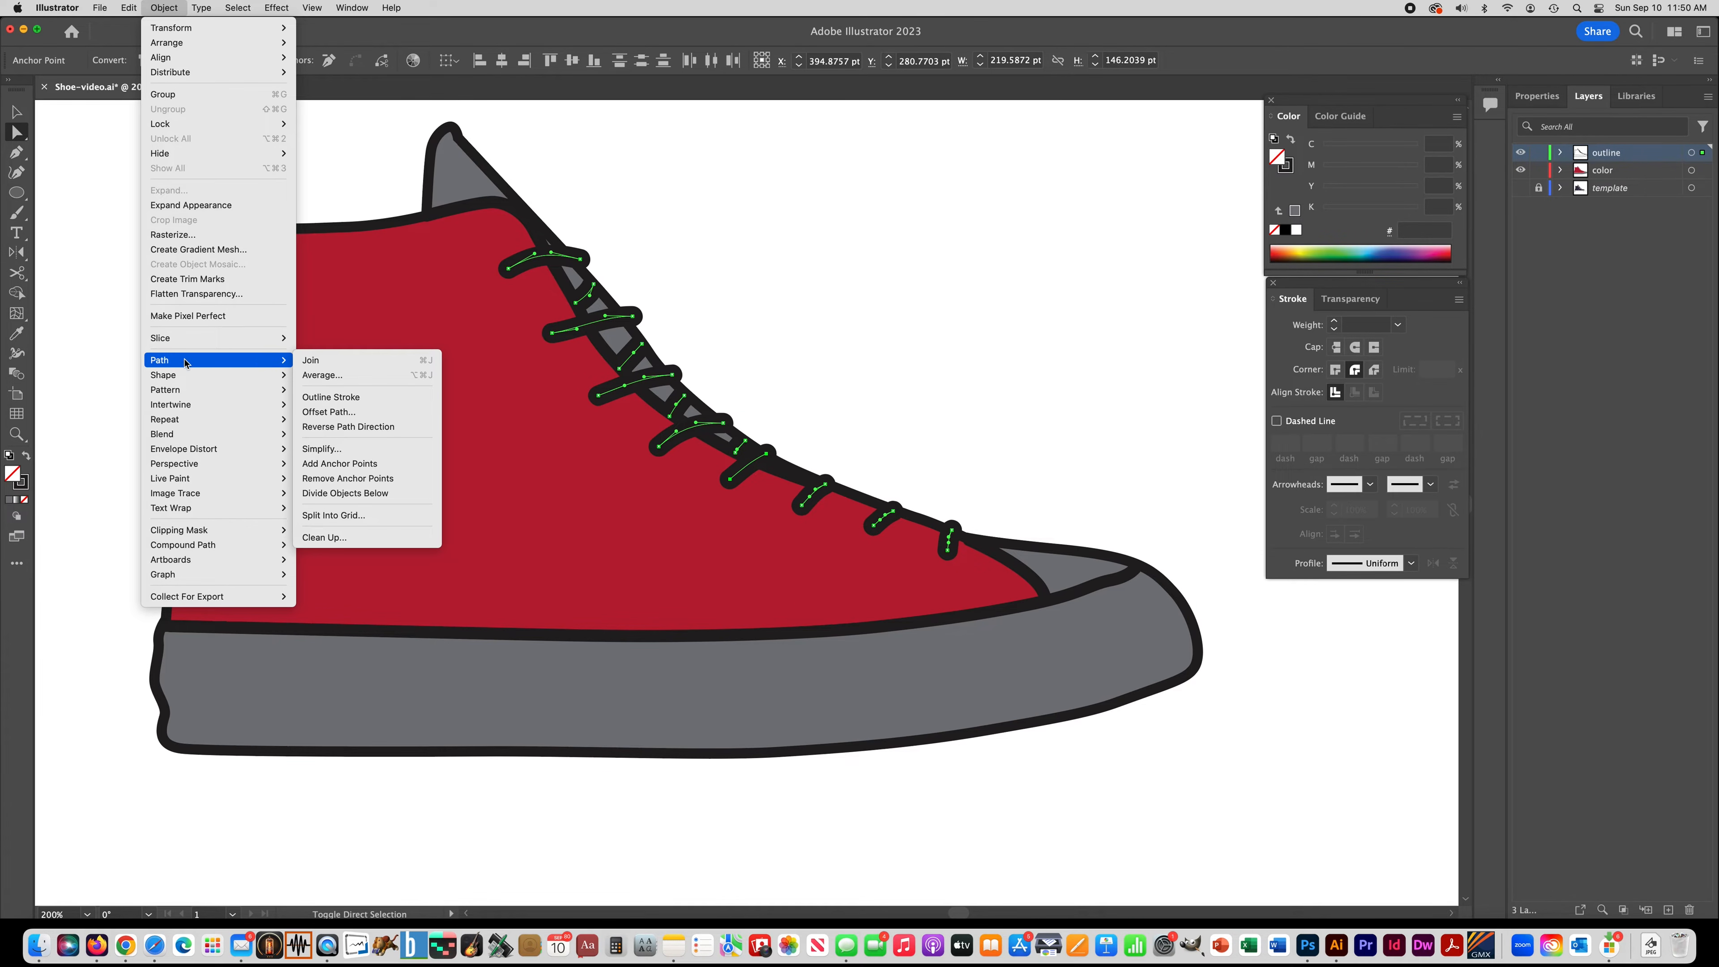
click(346, 404)
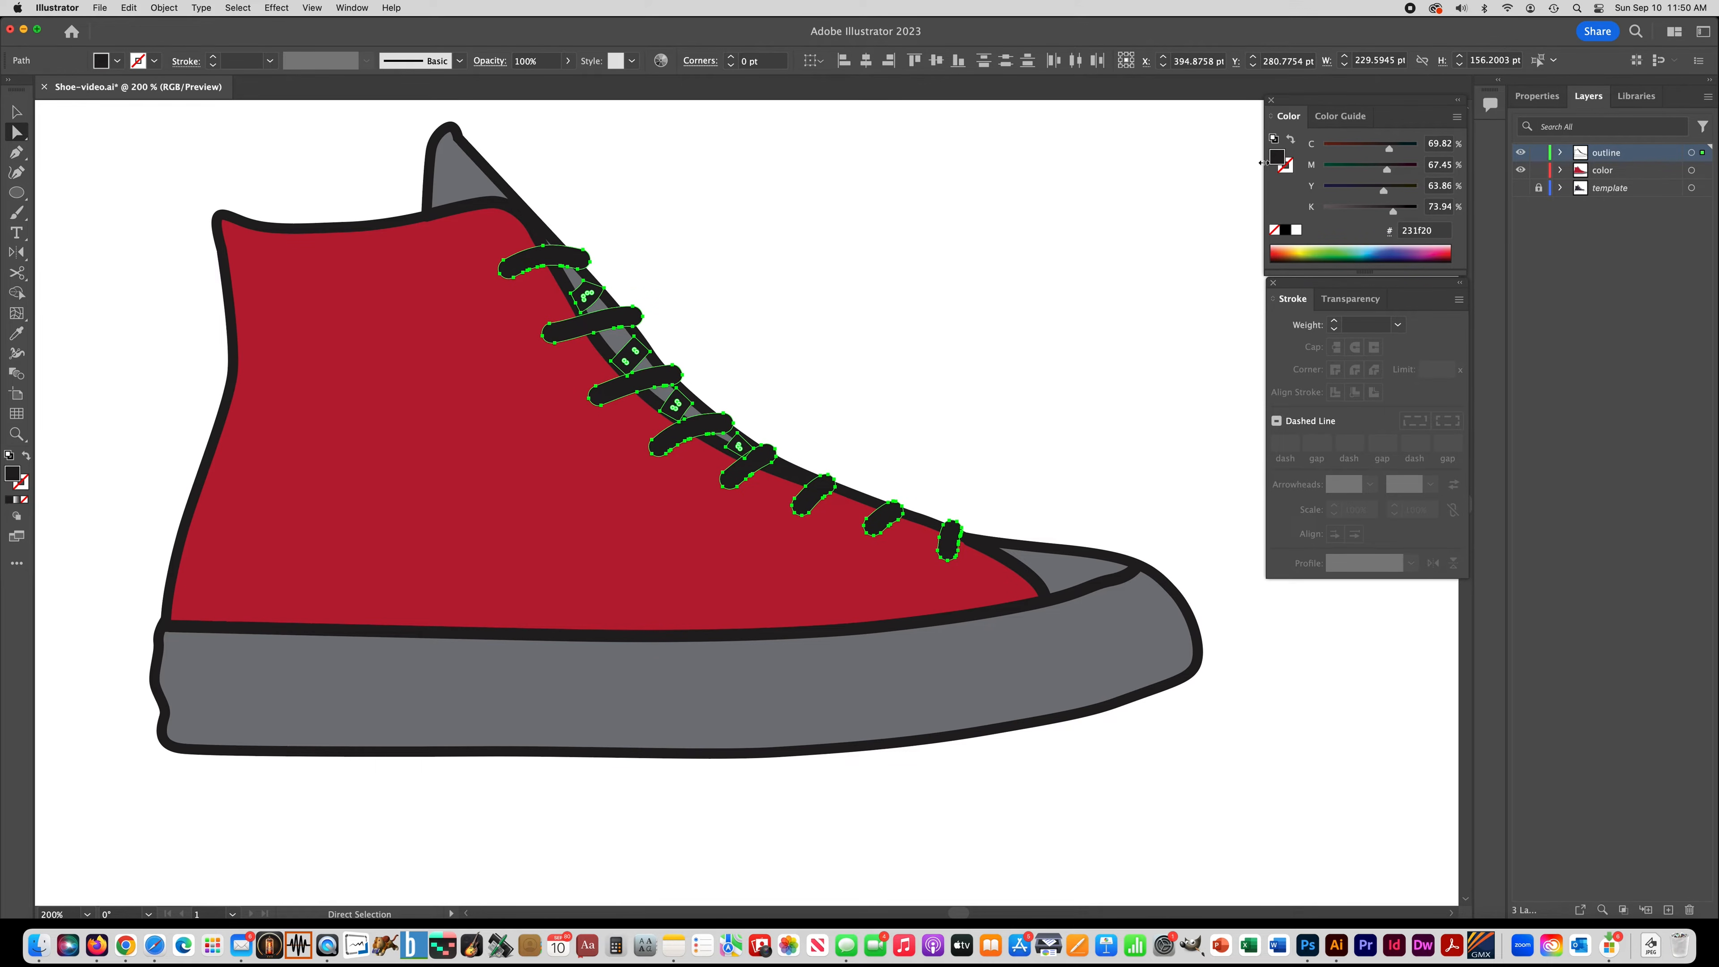
Step: Give the outlined laces a white fill and a black stroke, and bring them to the front
click(1296, 231)
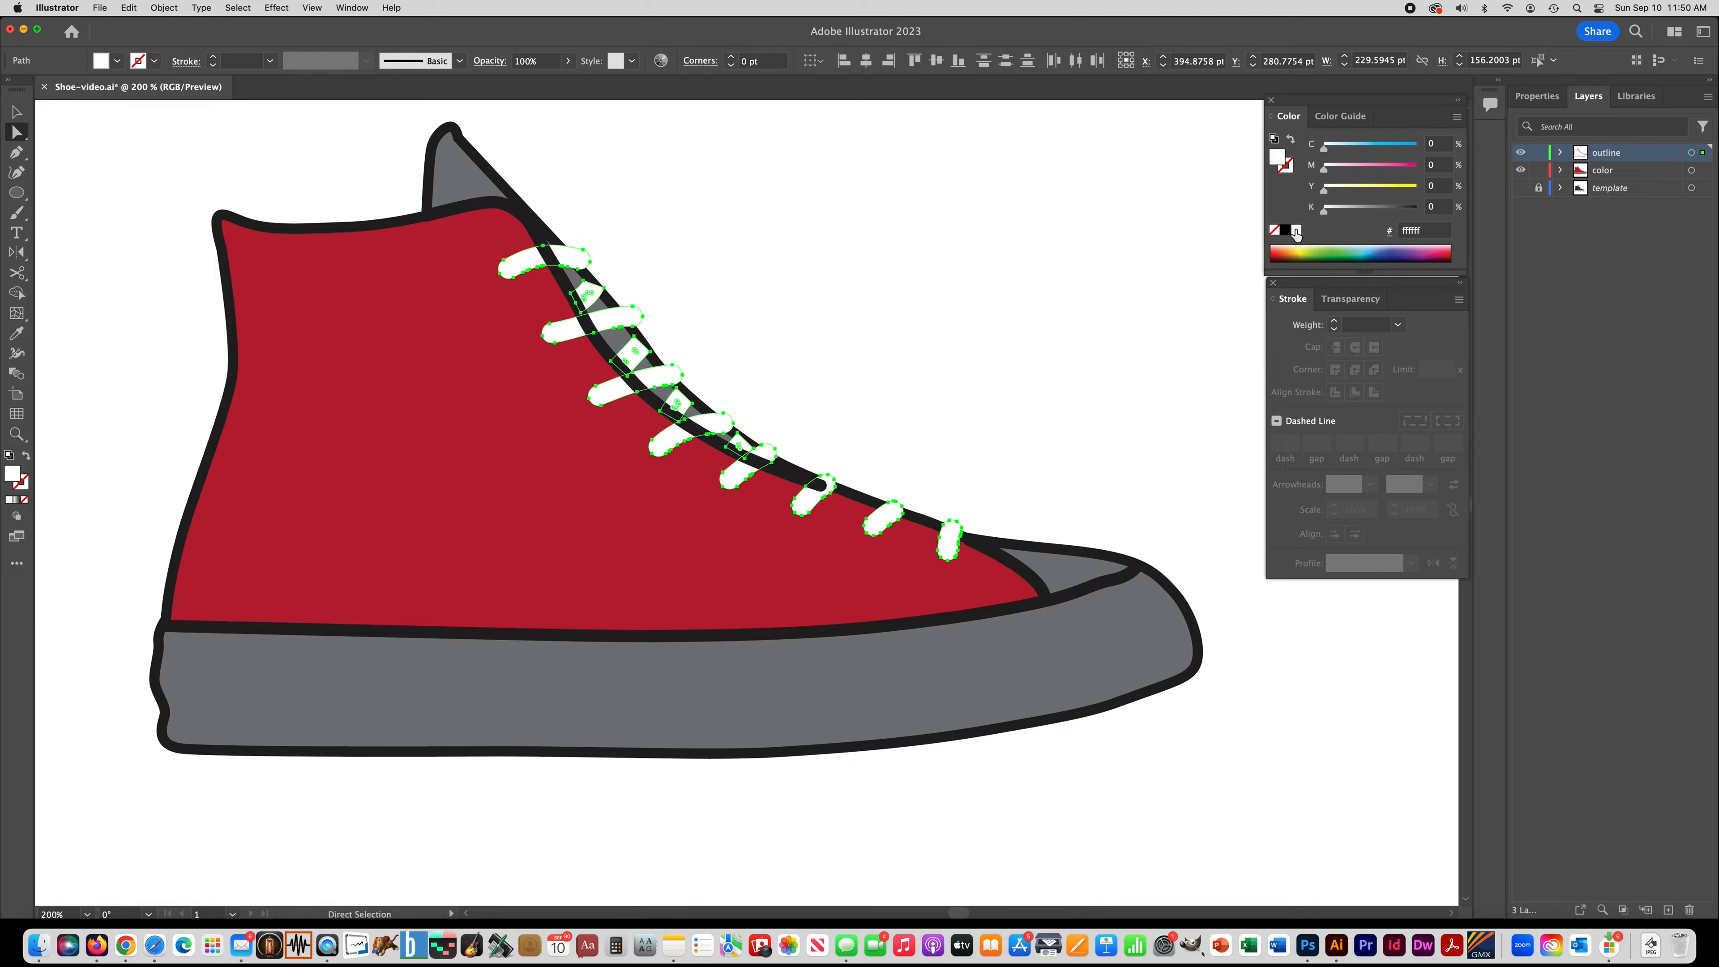
click(1288, 173)
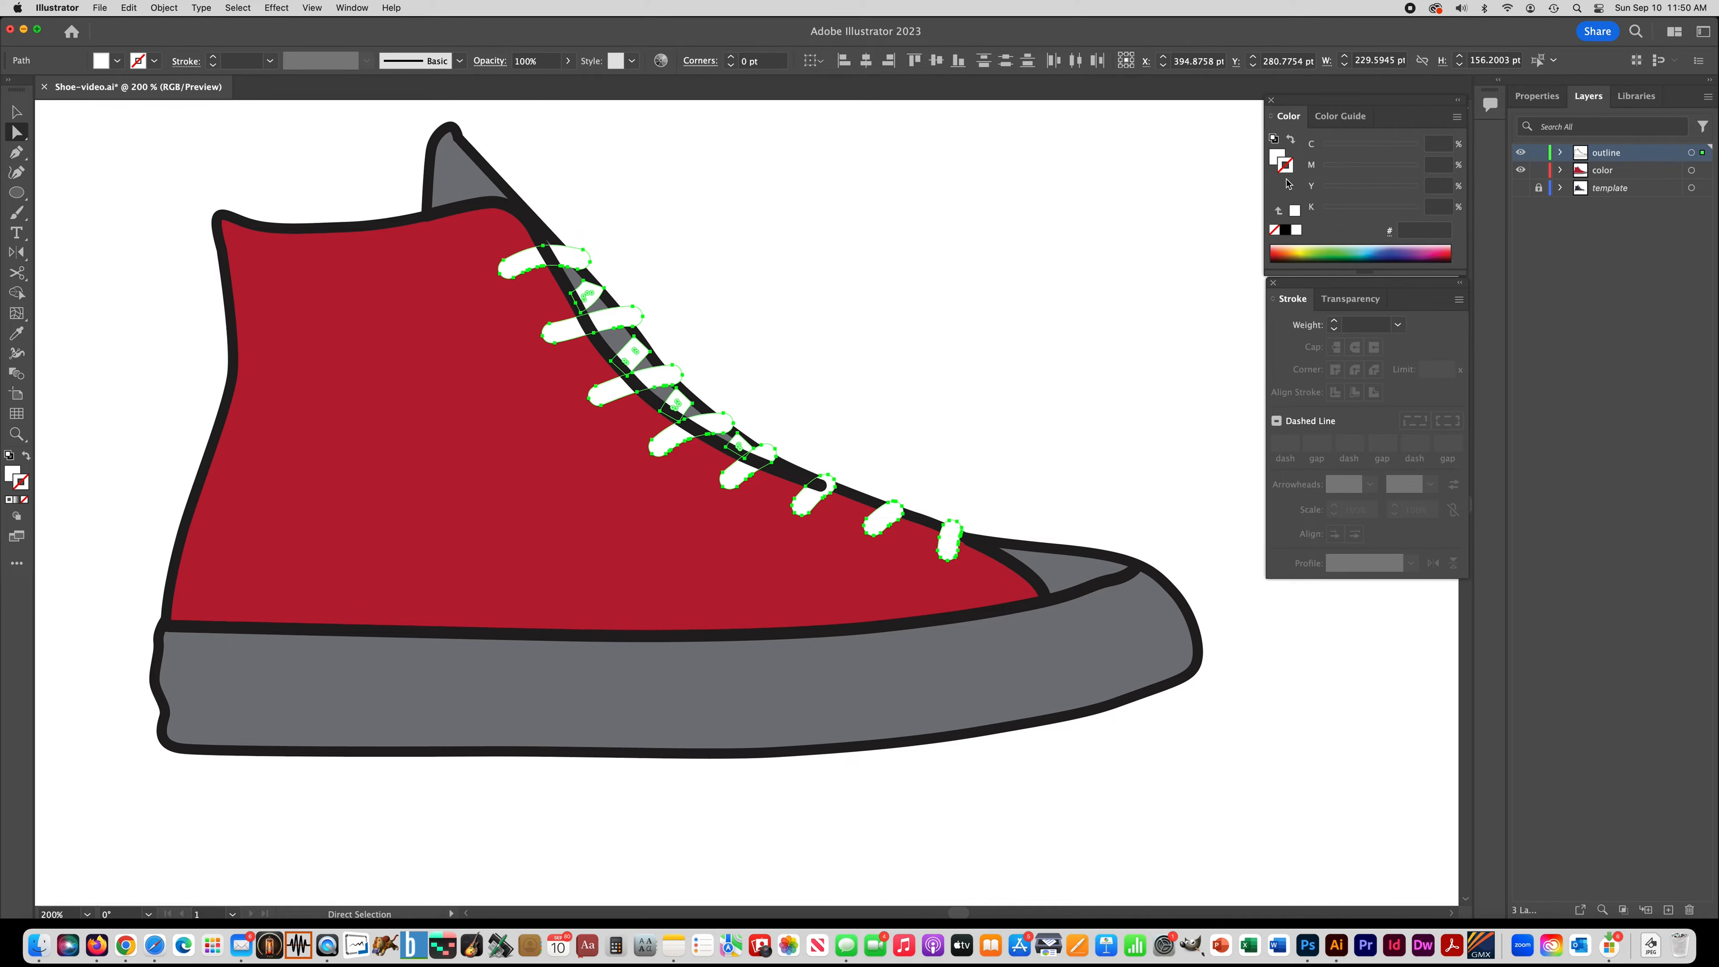
click(1286, 231)
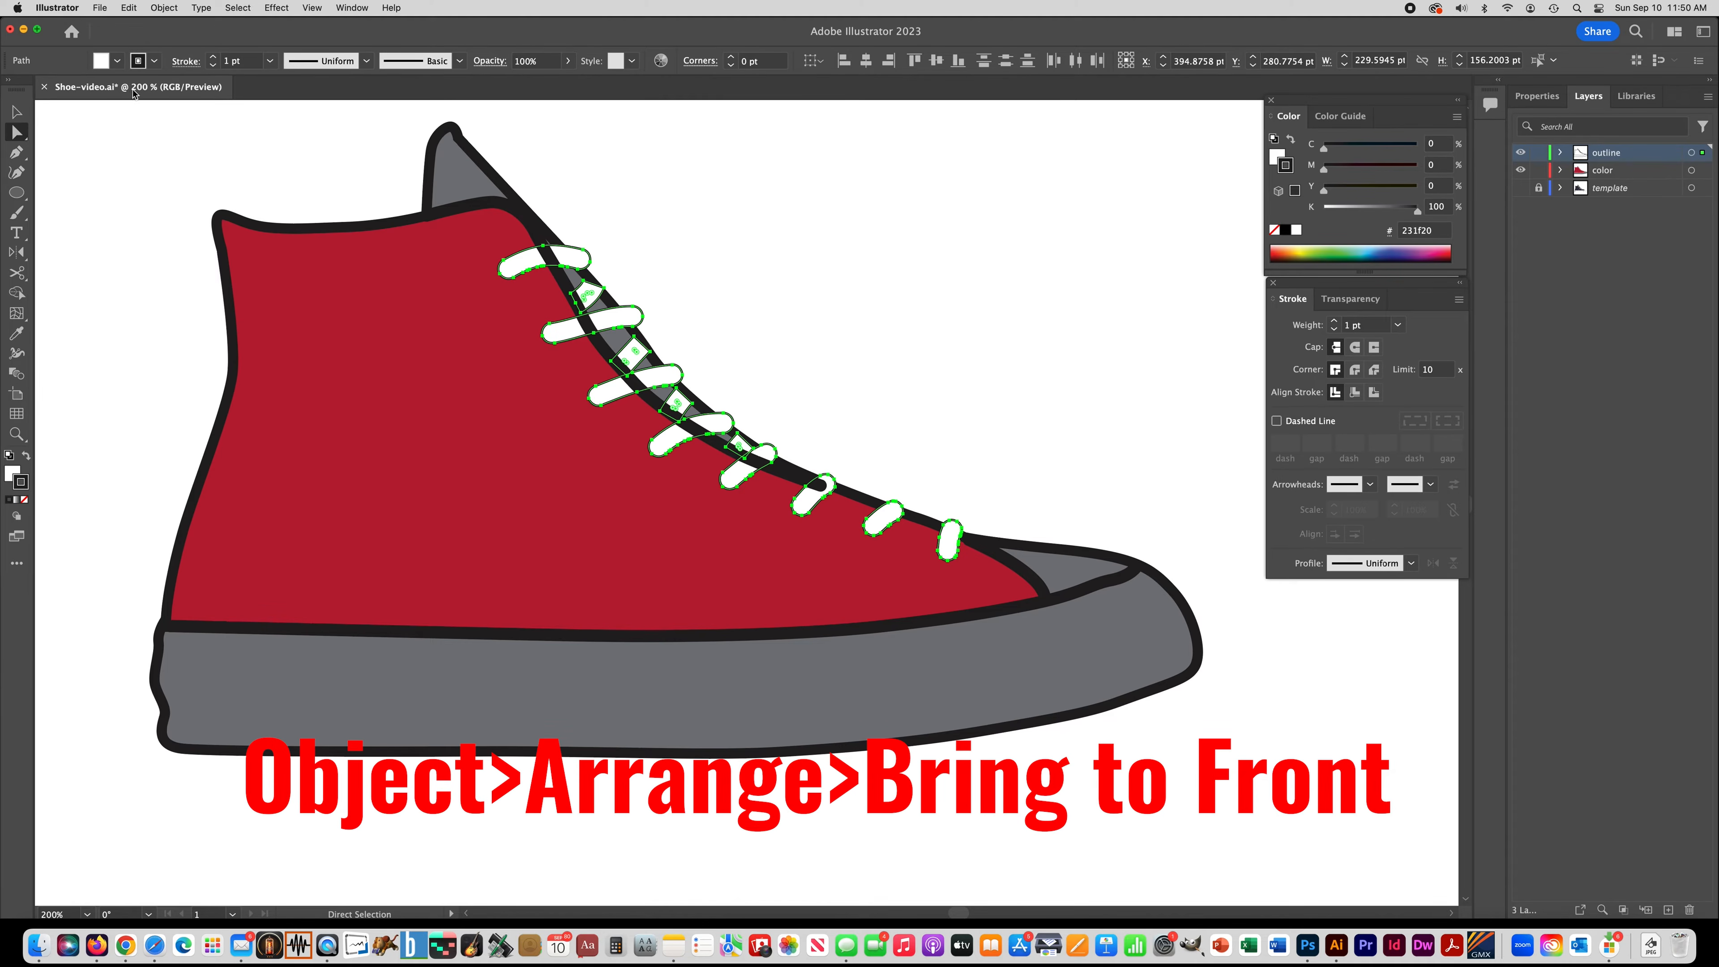
click(162, 7)
mouse_move(175, 44)
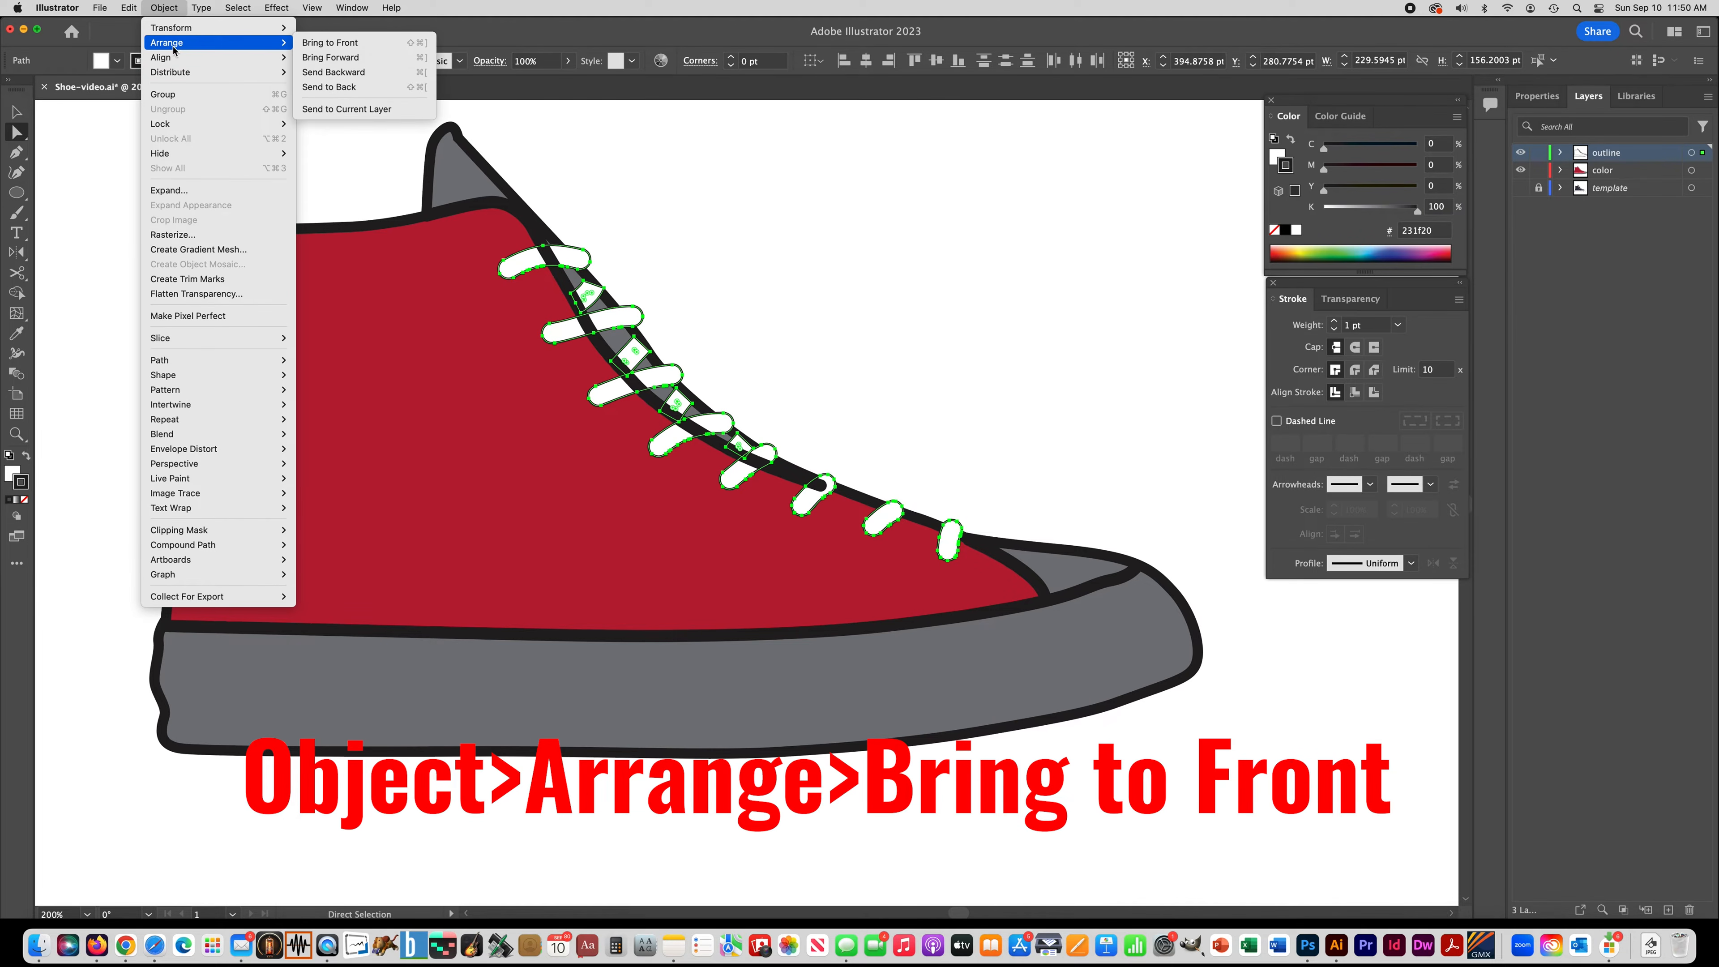
click(336, 45)
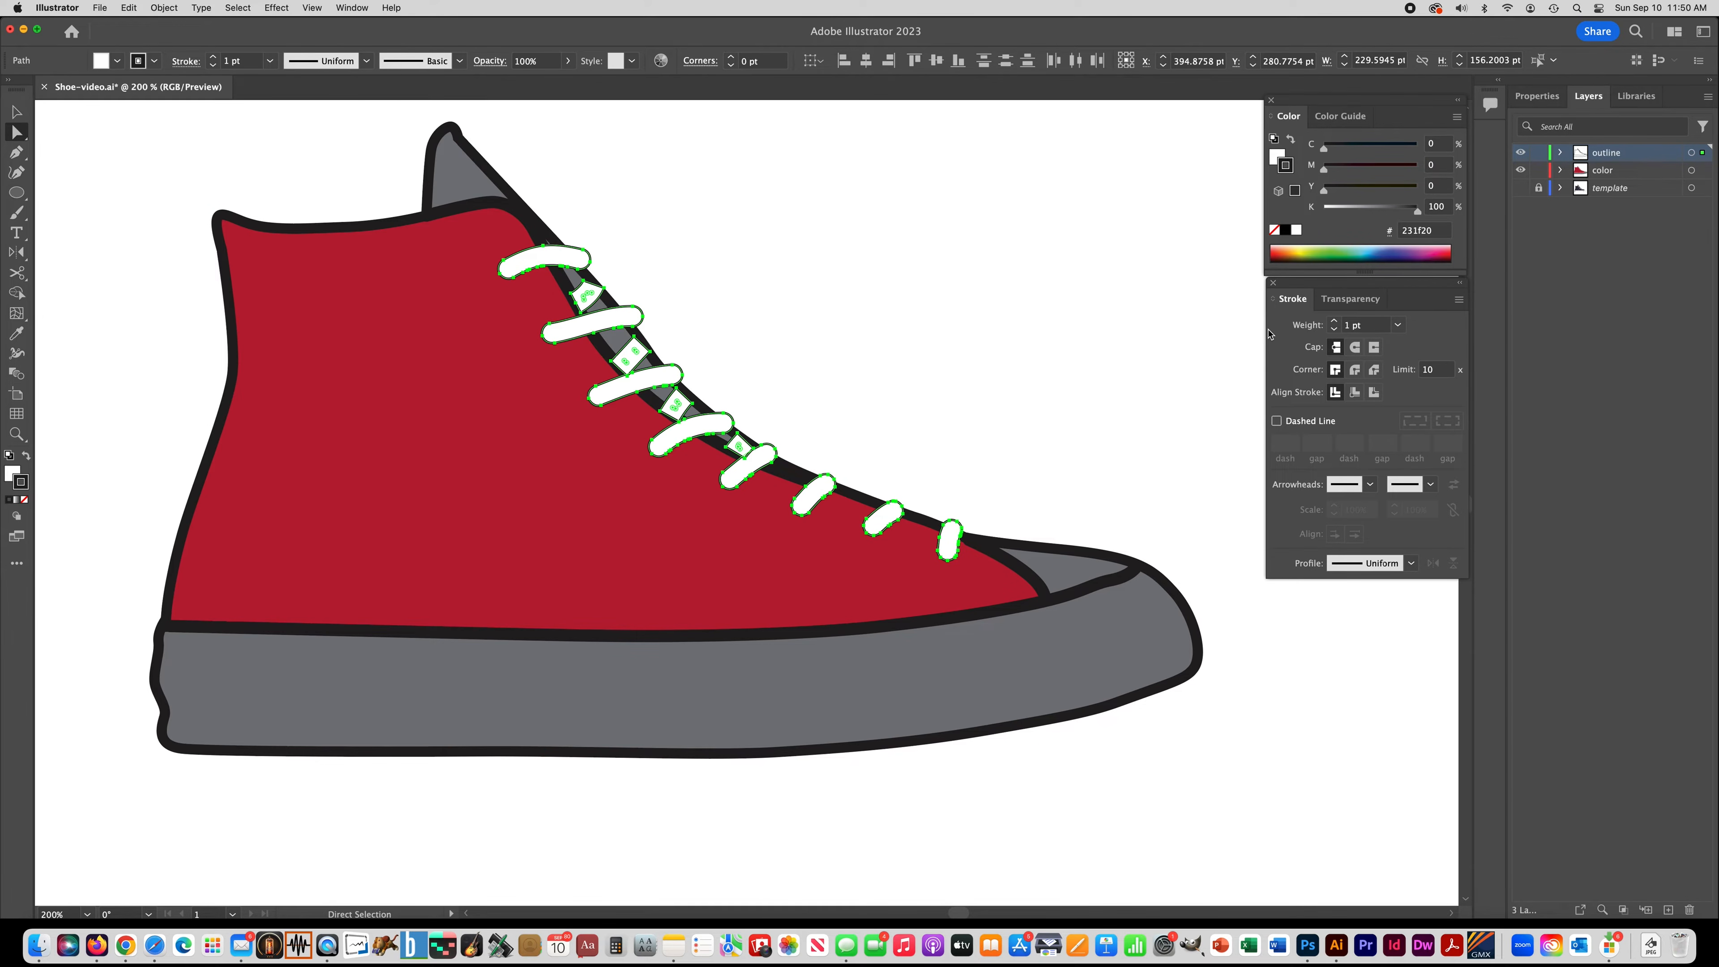
Step: Set the laces' stroke to 4 pt with a round cap and miter join, and deselect them
click(1332, 323)
click(1333, 323)
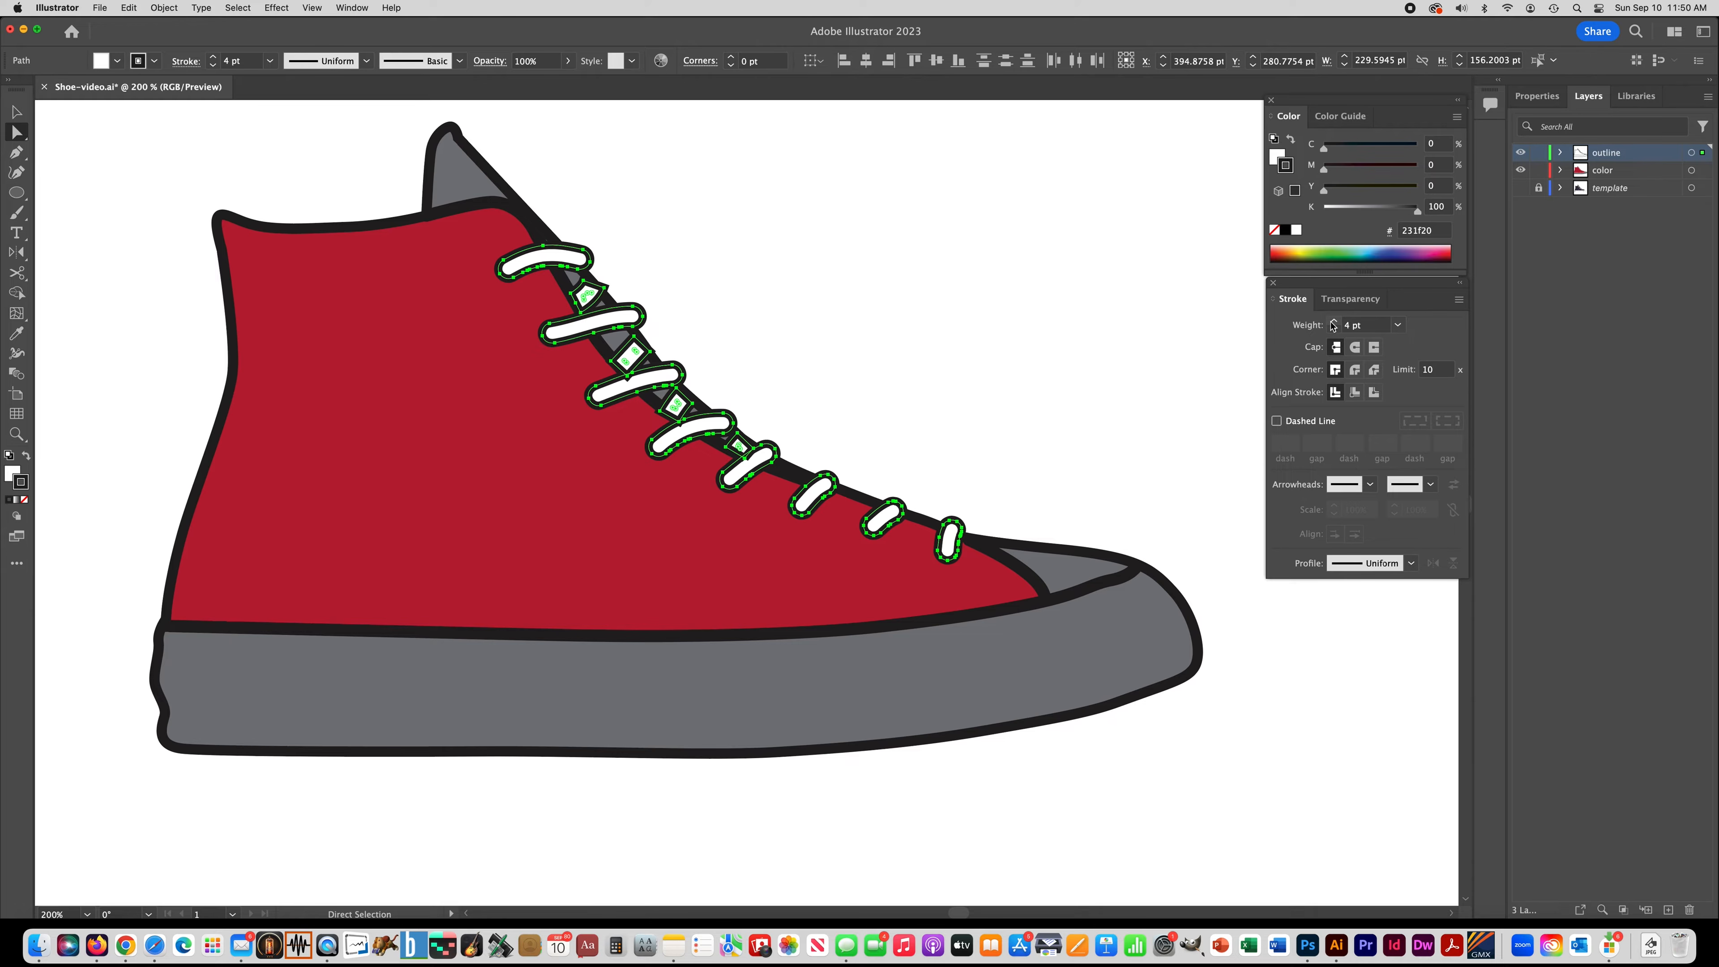
click(1355, 348)
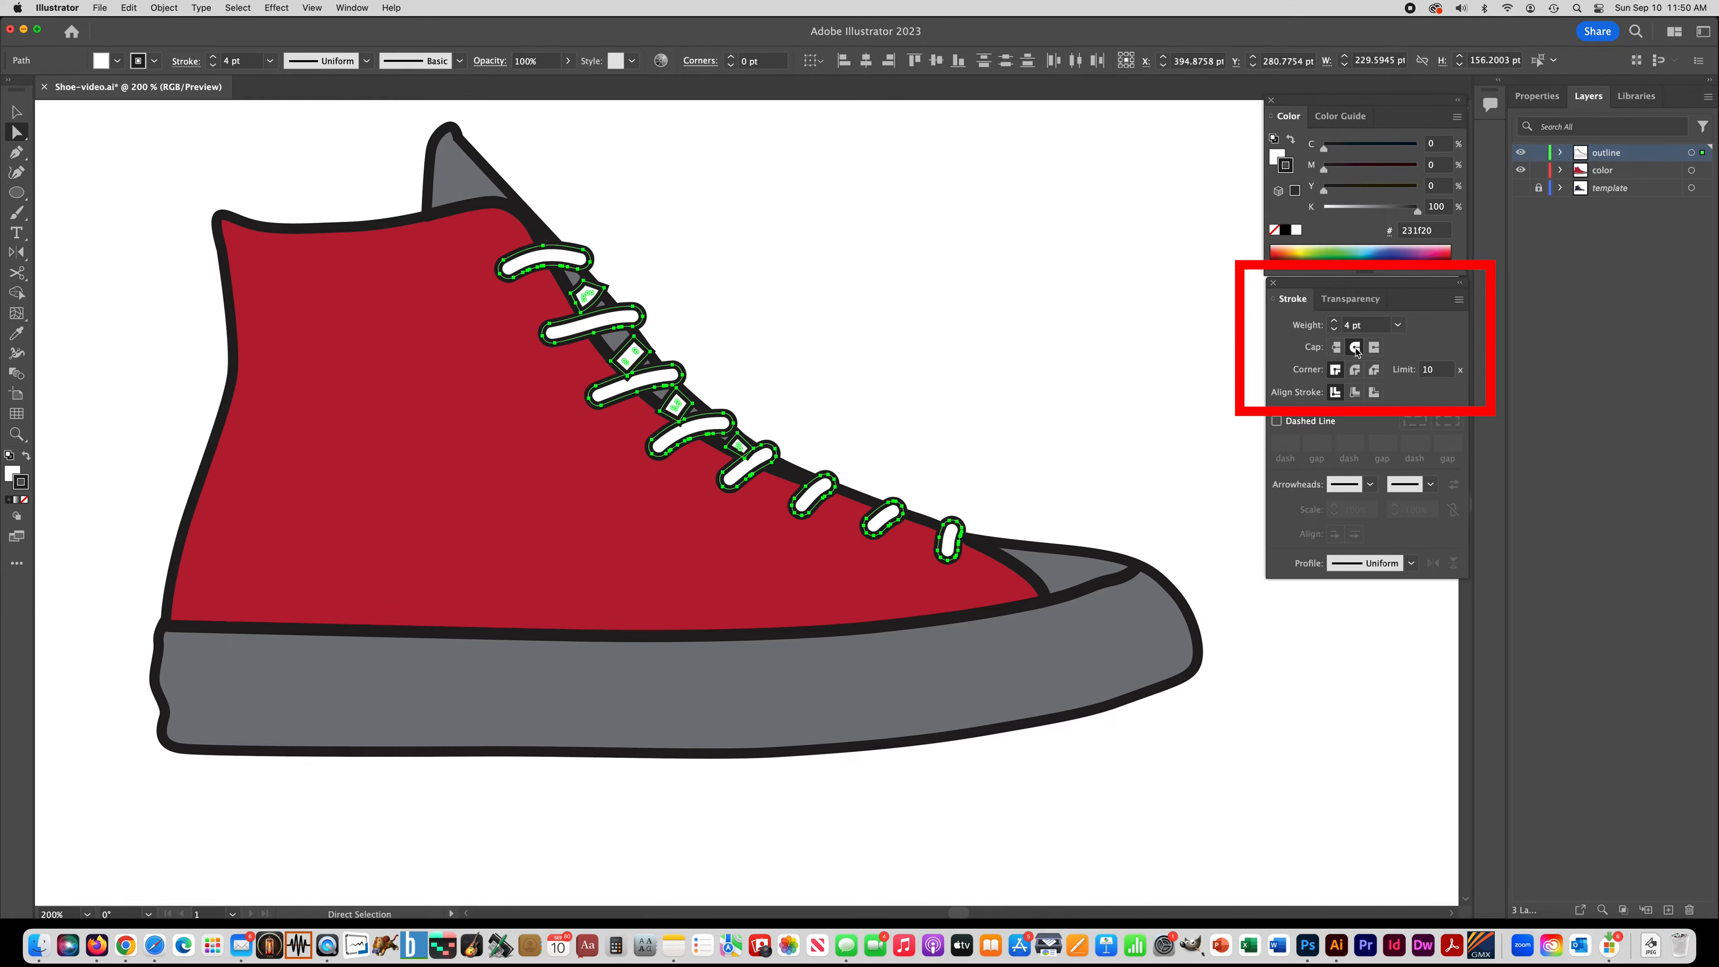
click(1355, 370)
click(1335, 370)
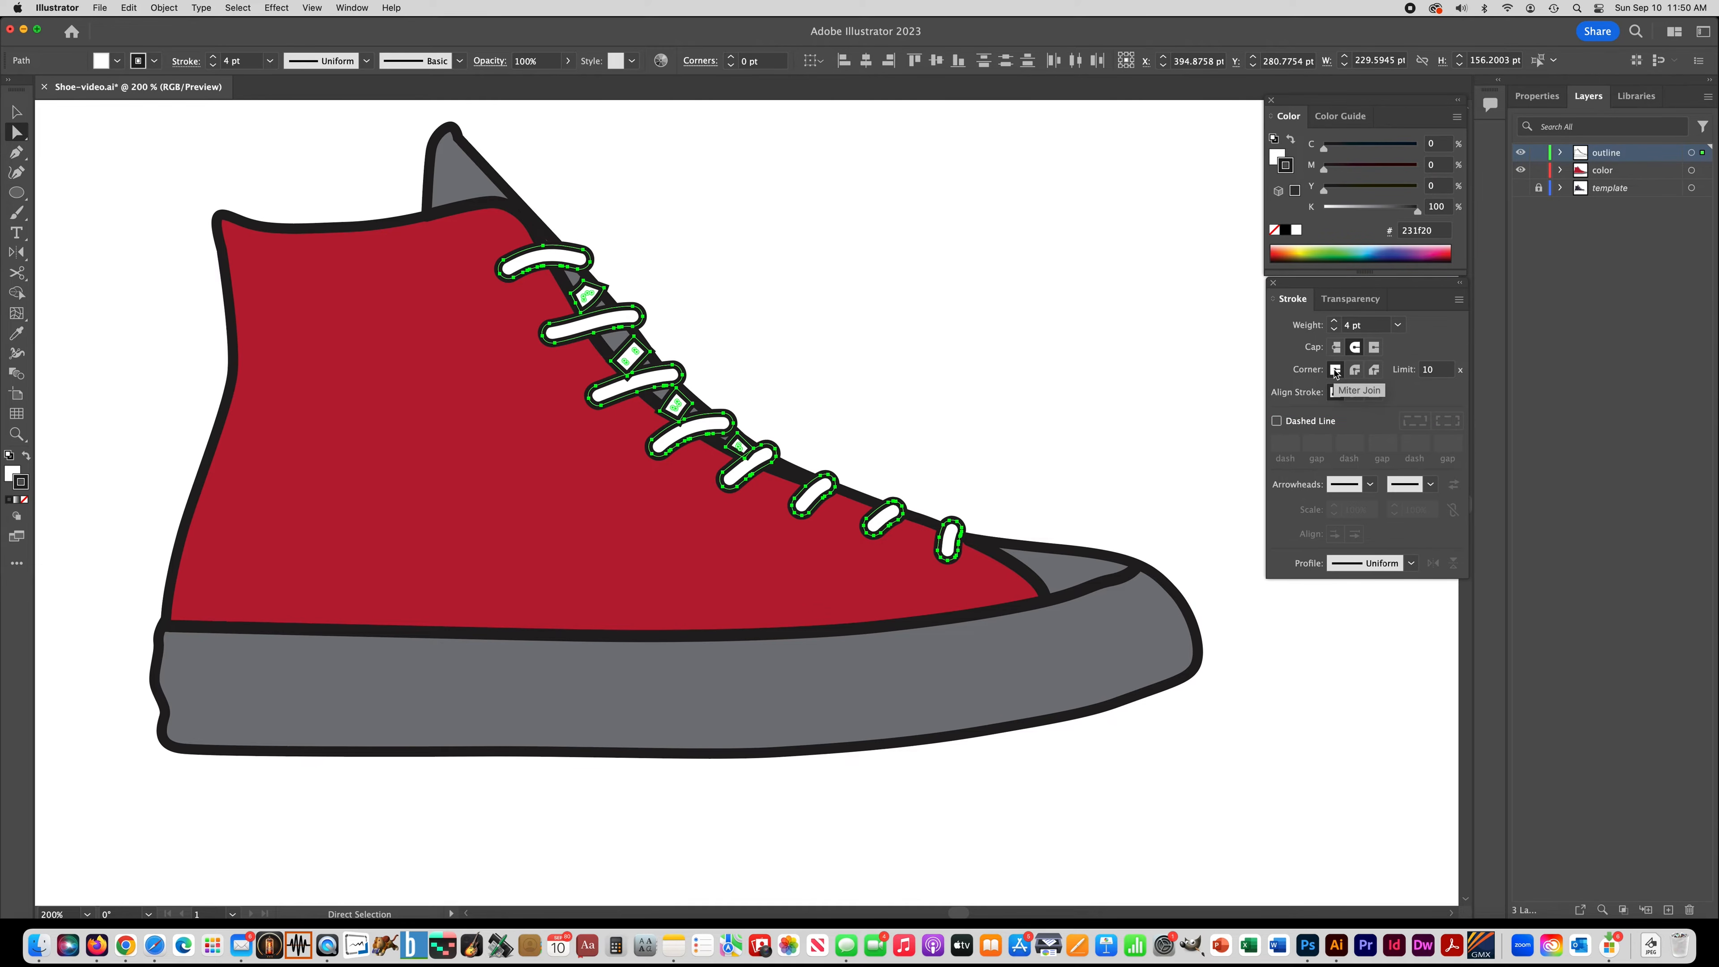
click(1120, 371)
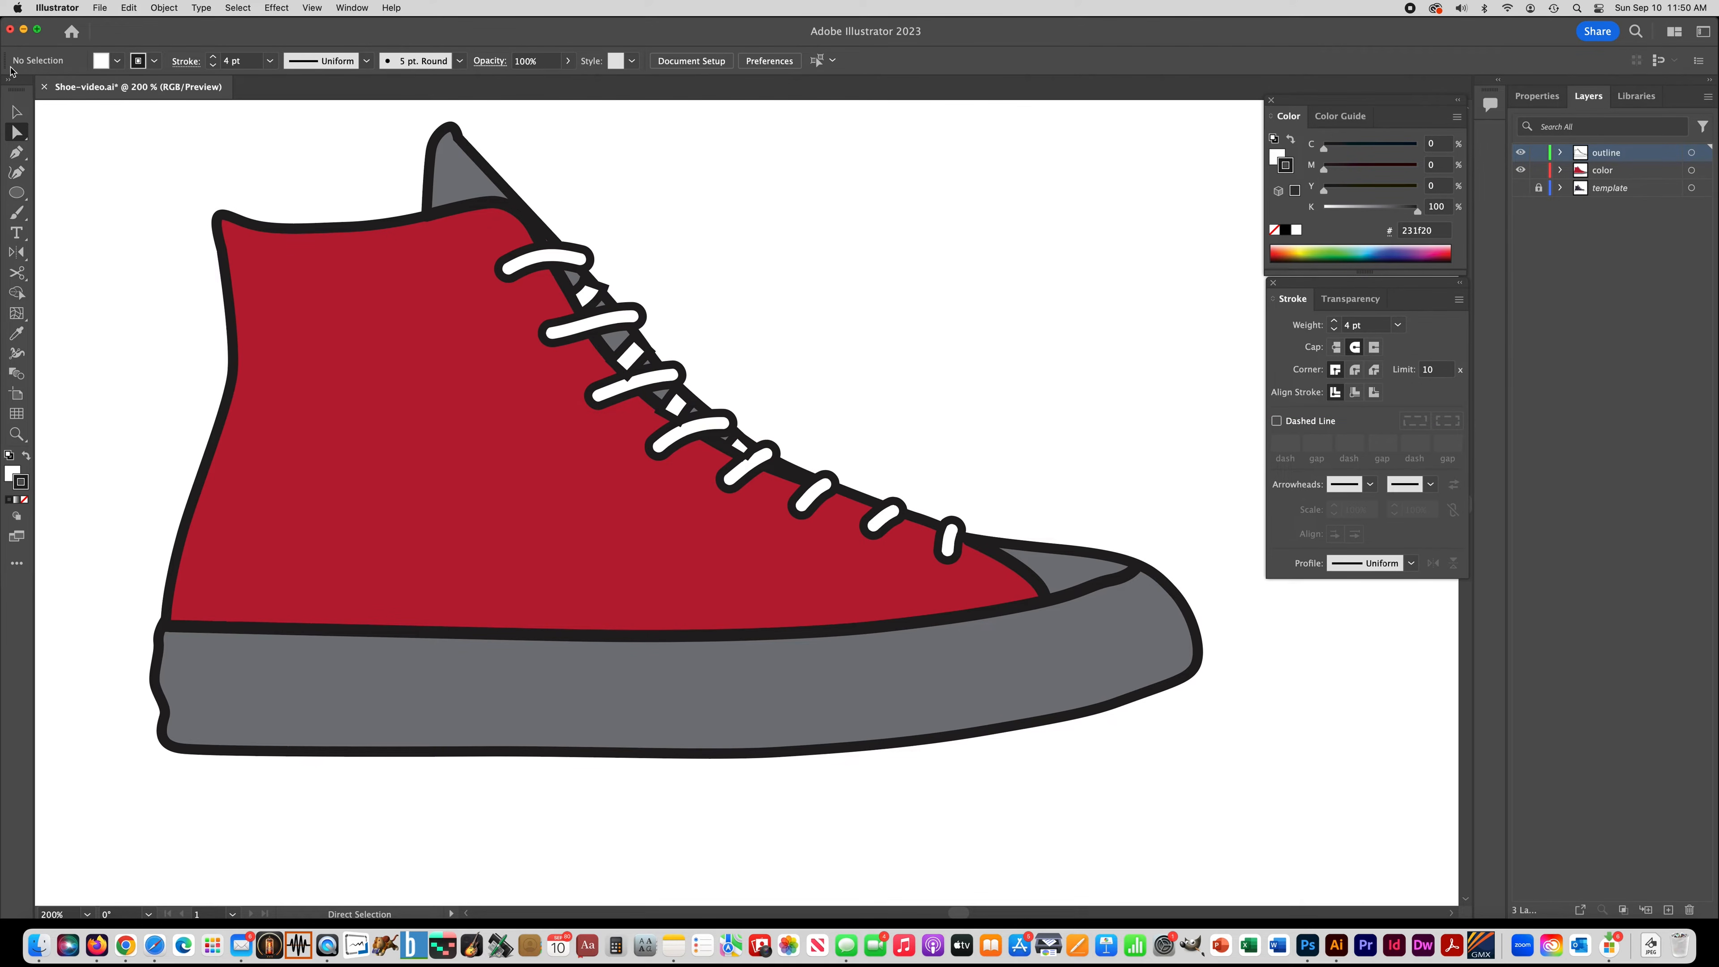
Step: Nudge the protruding corner points of the short lace segments inward so they fit within the tongue area
click(626, 373)
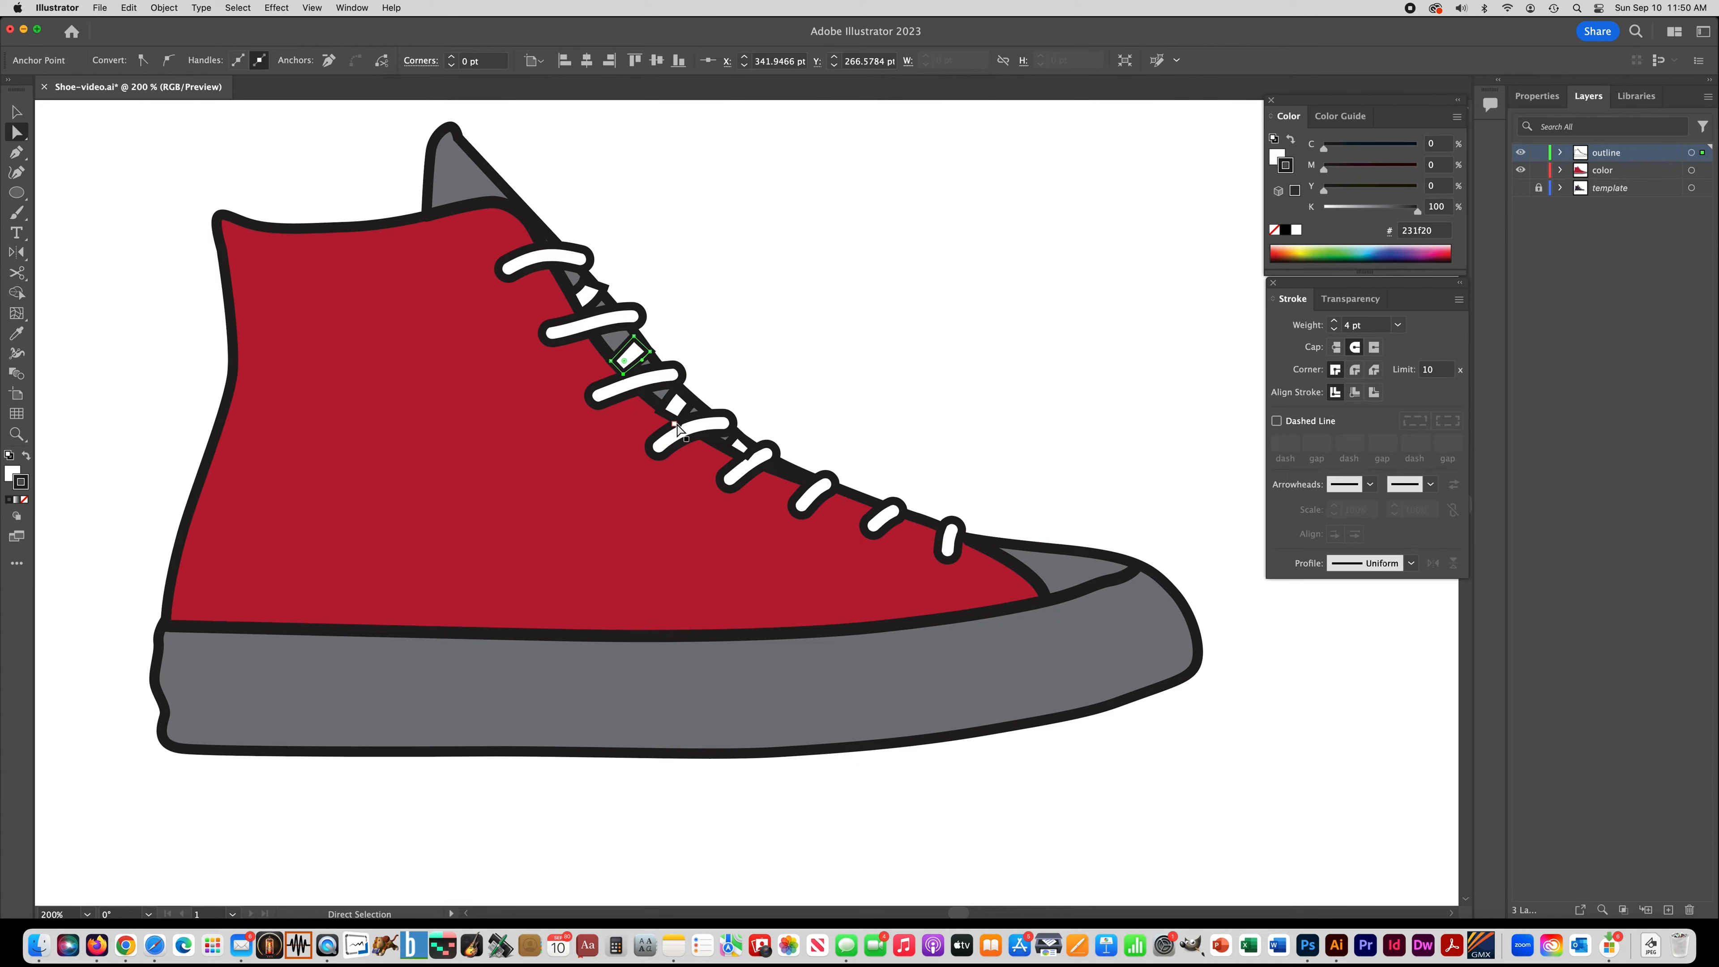
click(670, 422)
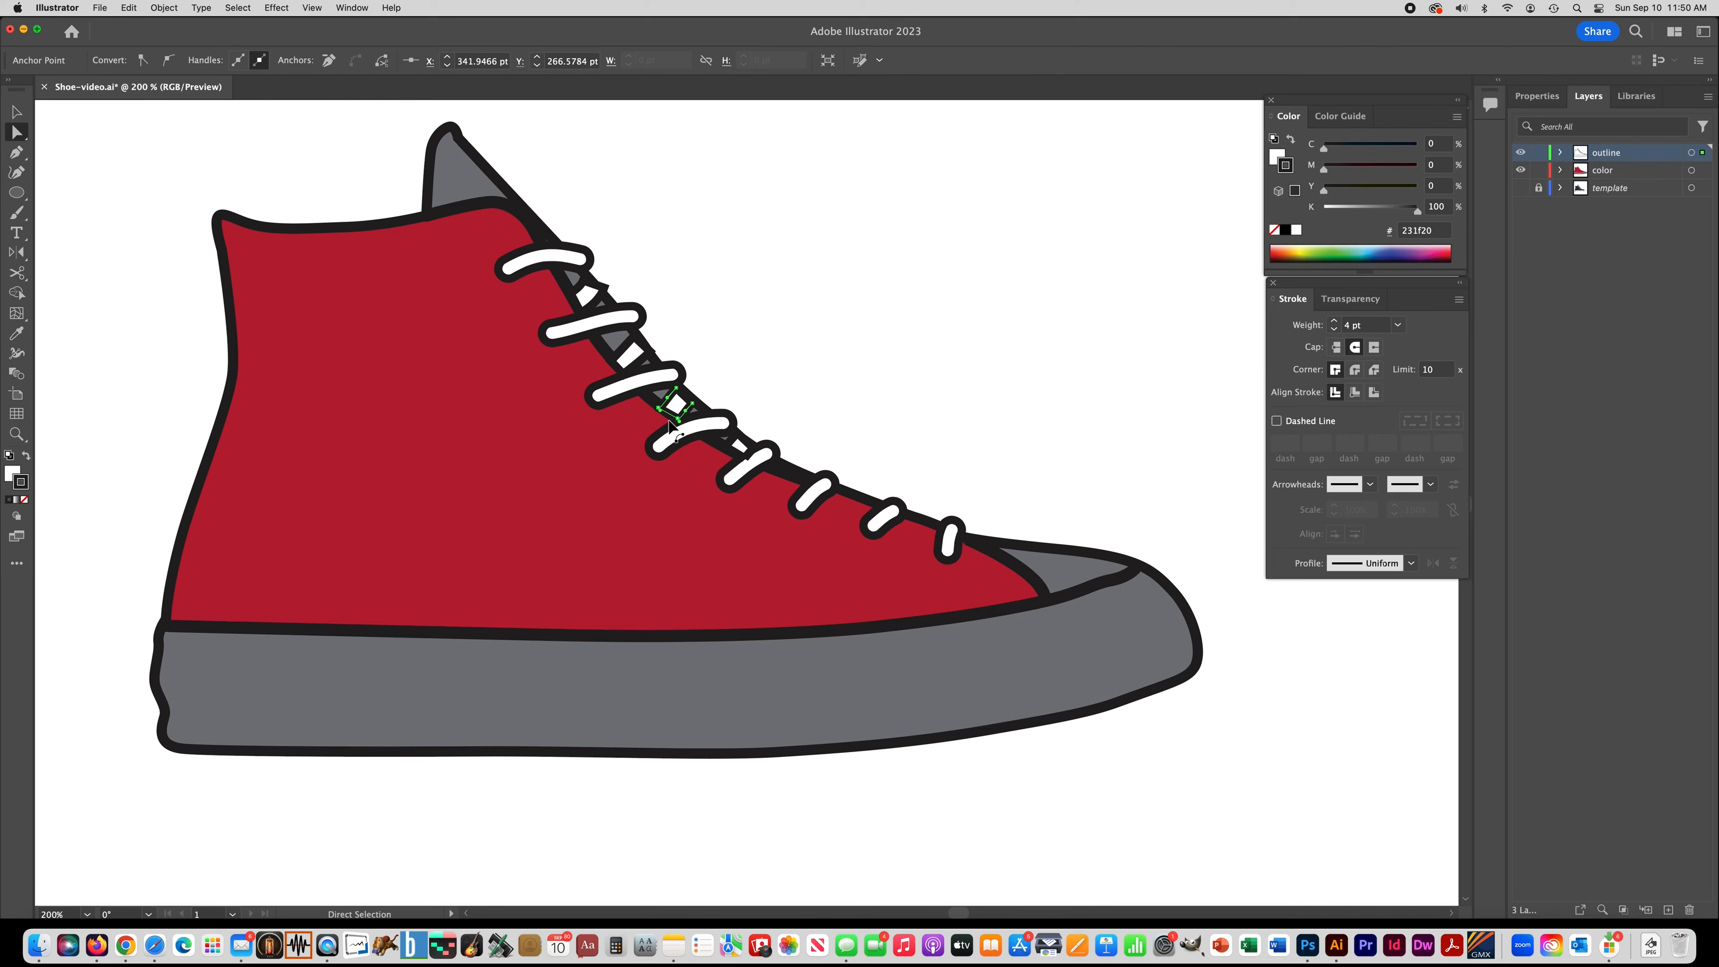
click(808, 402)
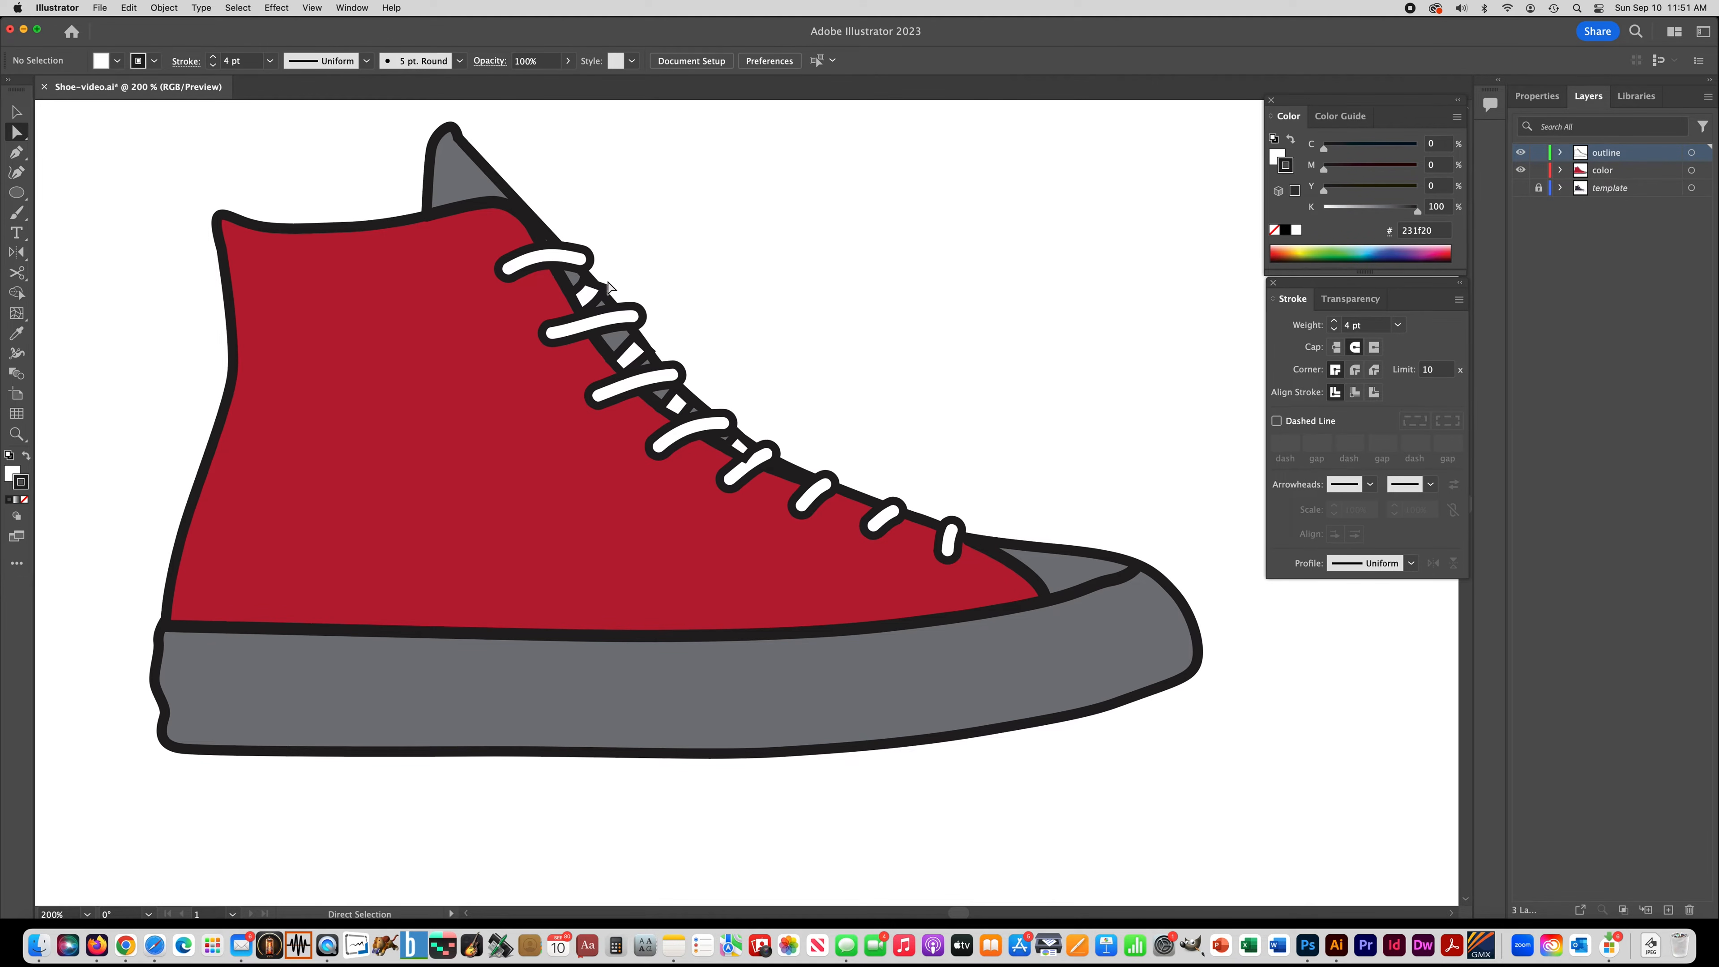
drag(608, 283, 605, 296)
drag(606, 296, 597, 279)
drag(747, 462, 747, 452)
click(831, 381)
drag(652, 351, 648, 351)
click(849, 299)
Step: Hide the color layer to reveal the template, and create a new layer named threads
click(1521, 171)
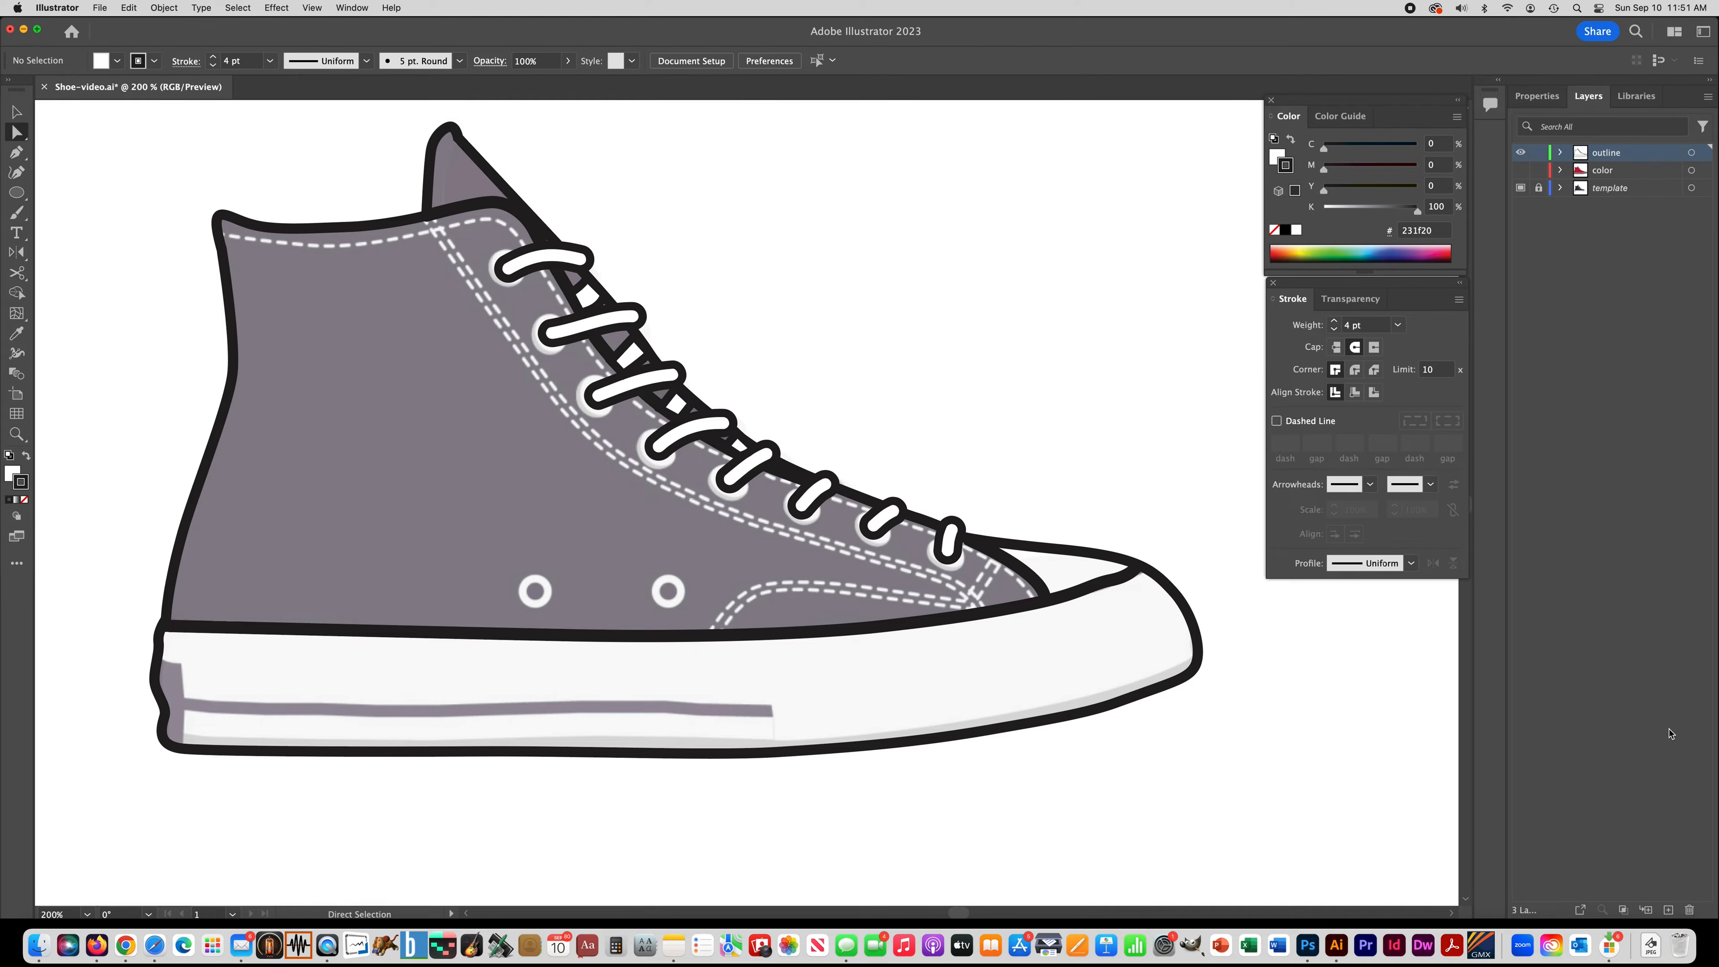
click(1668, 907)
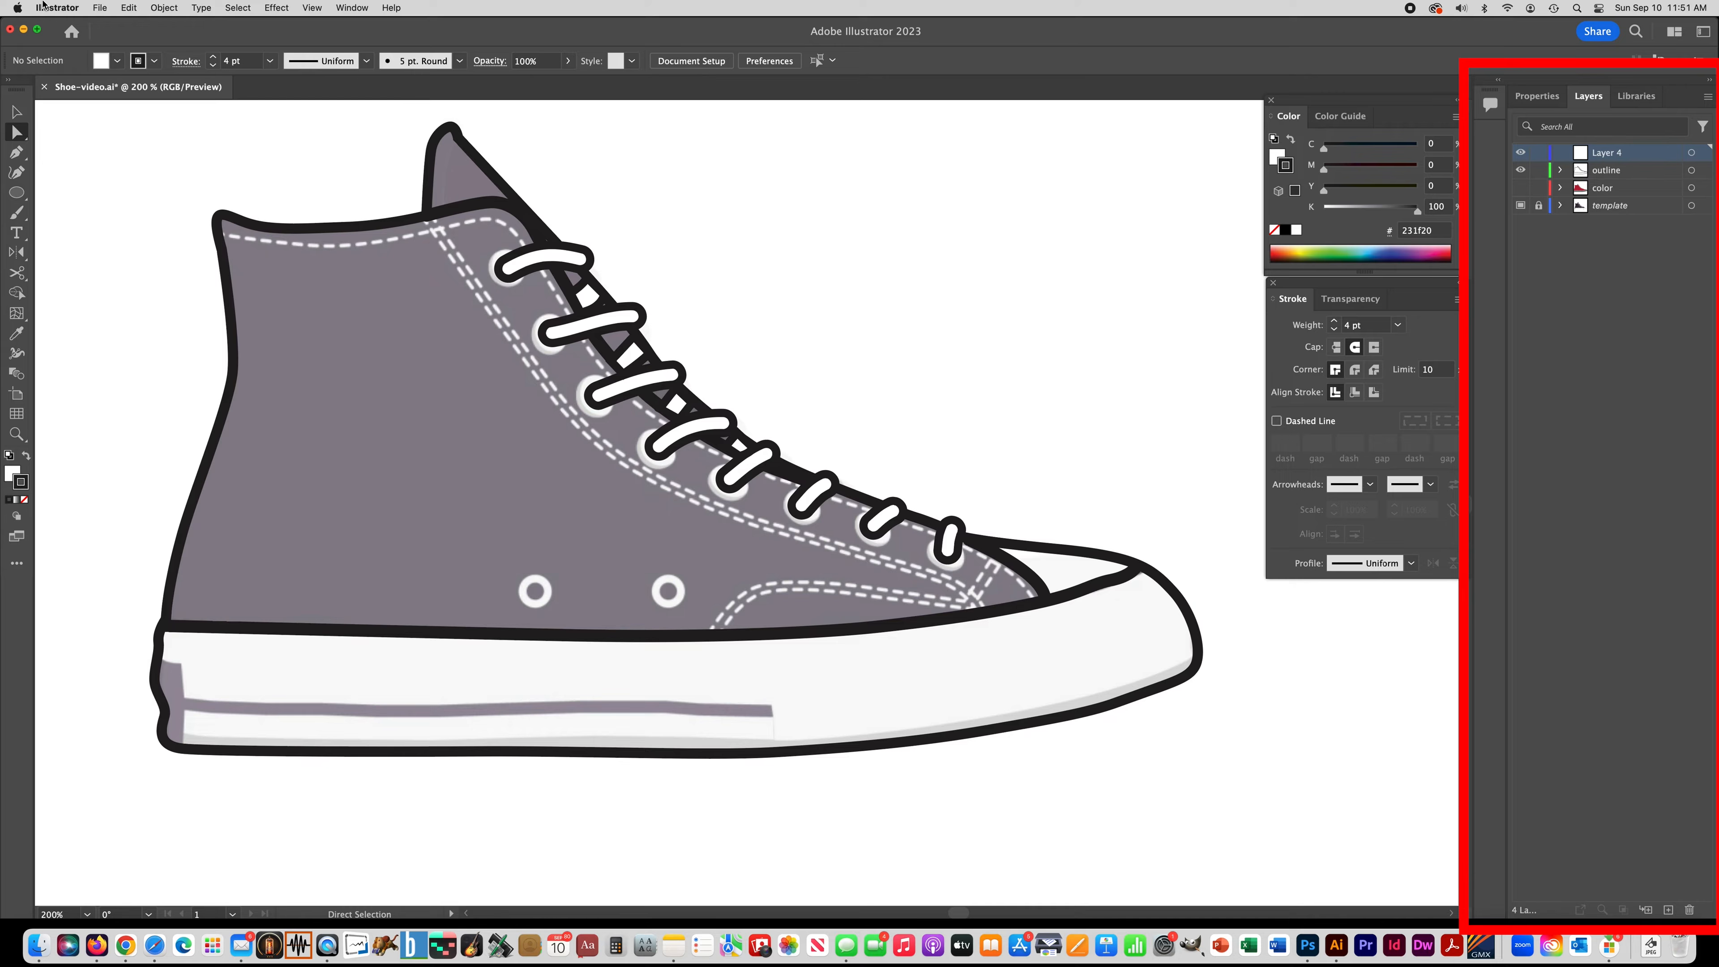
key(t)
key(h)
double_click(1607, 154)
text(threads)
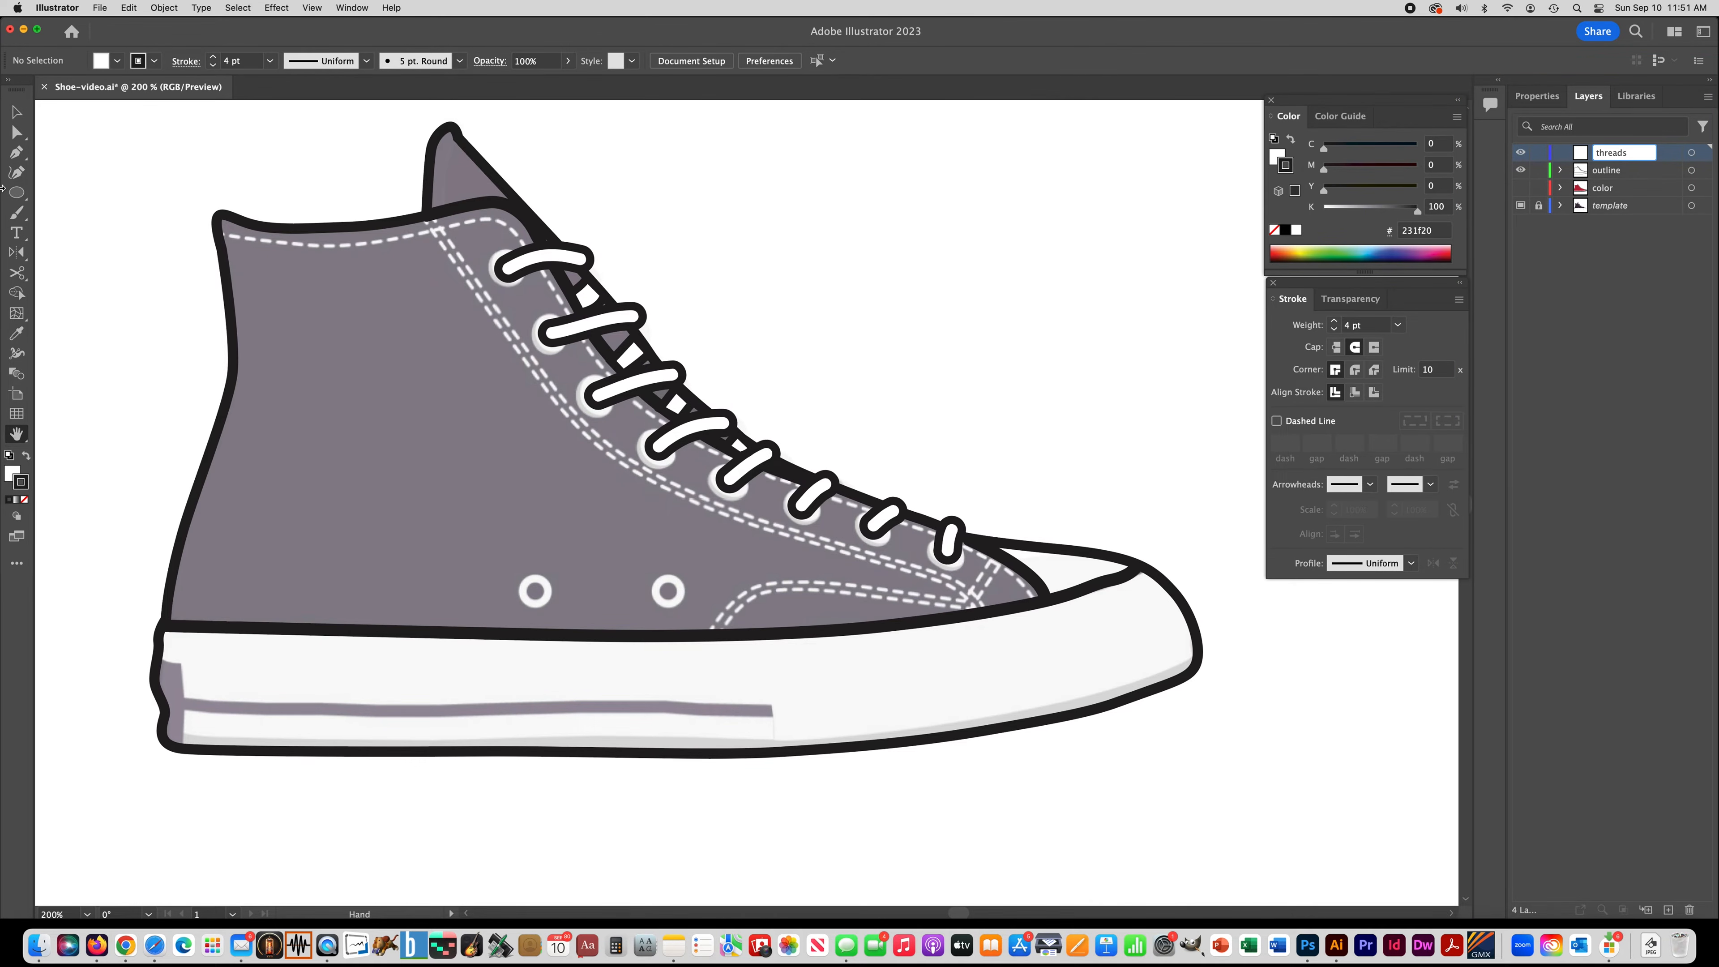
Step: Trace the inner stitching line with the Pen tool from the collar beside the tongue down to the toe
click(16, 152)
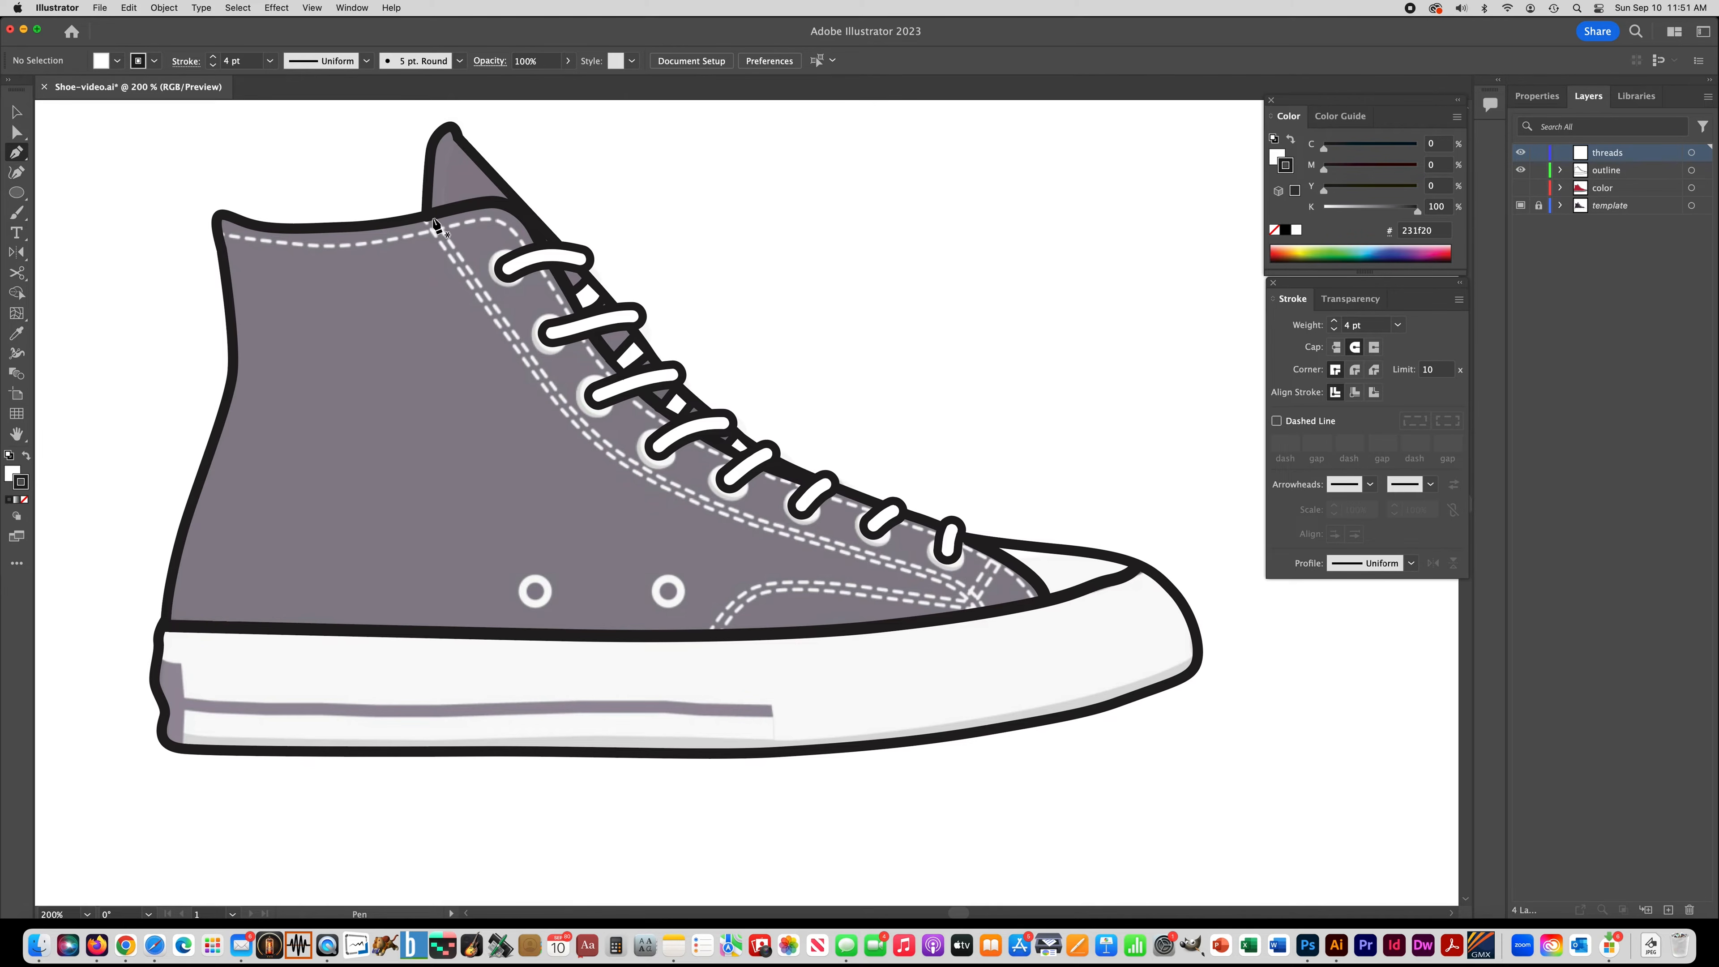
click(434, 219)
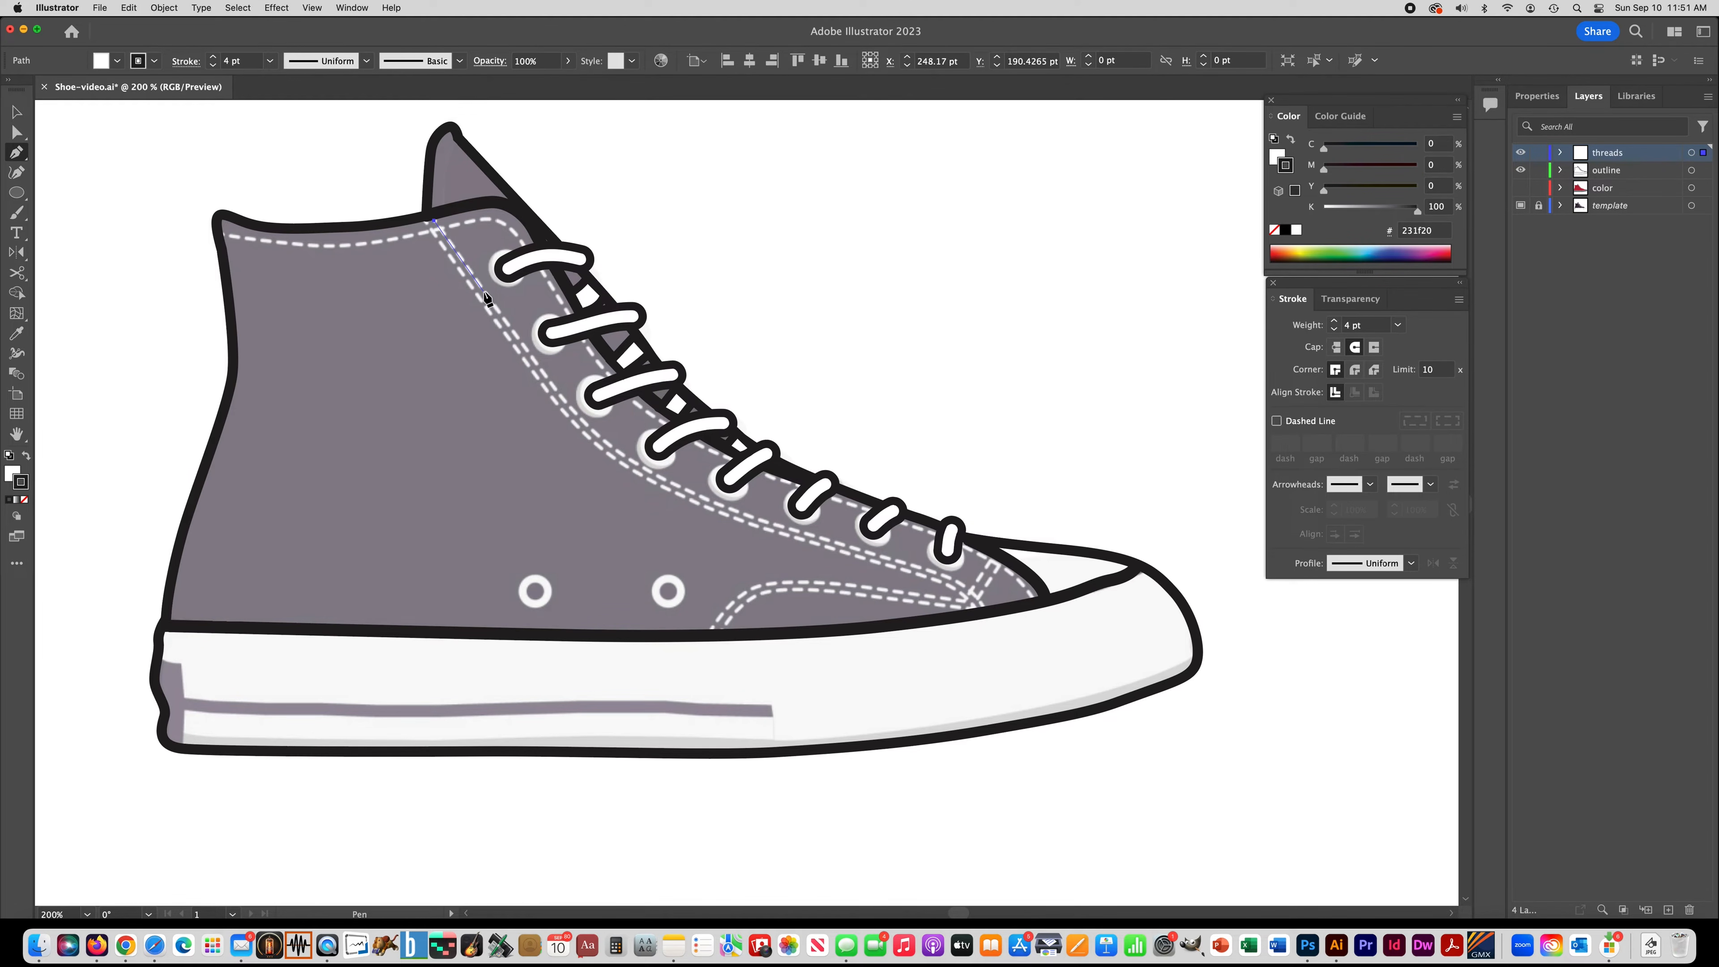
click(484, 291)
drag(542, 374, 554, 391)
drag(609, 445, 722, 506)
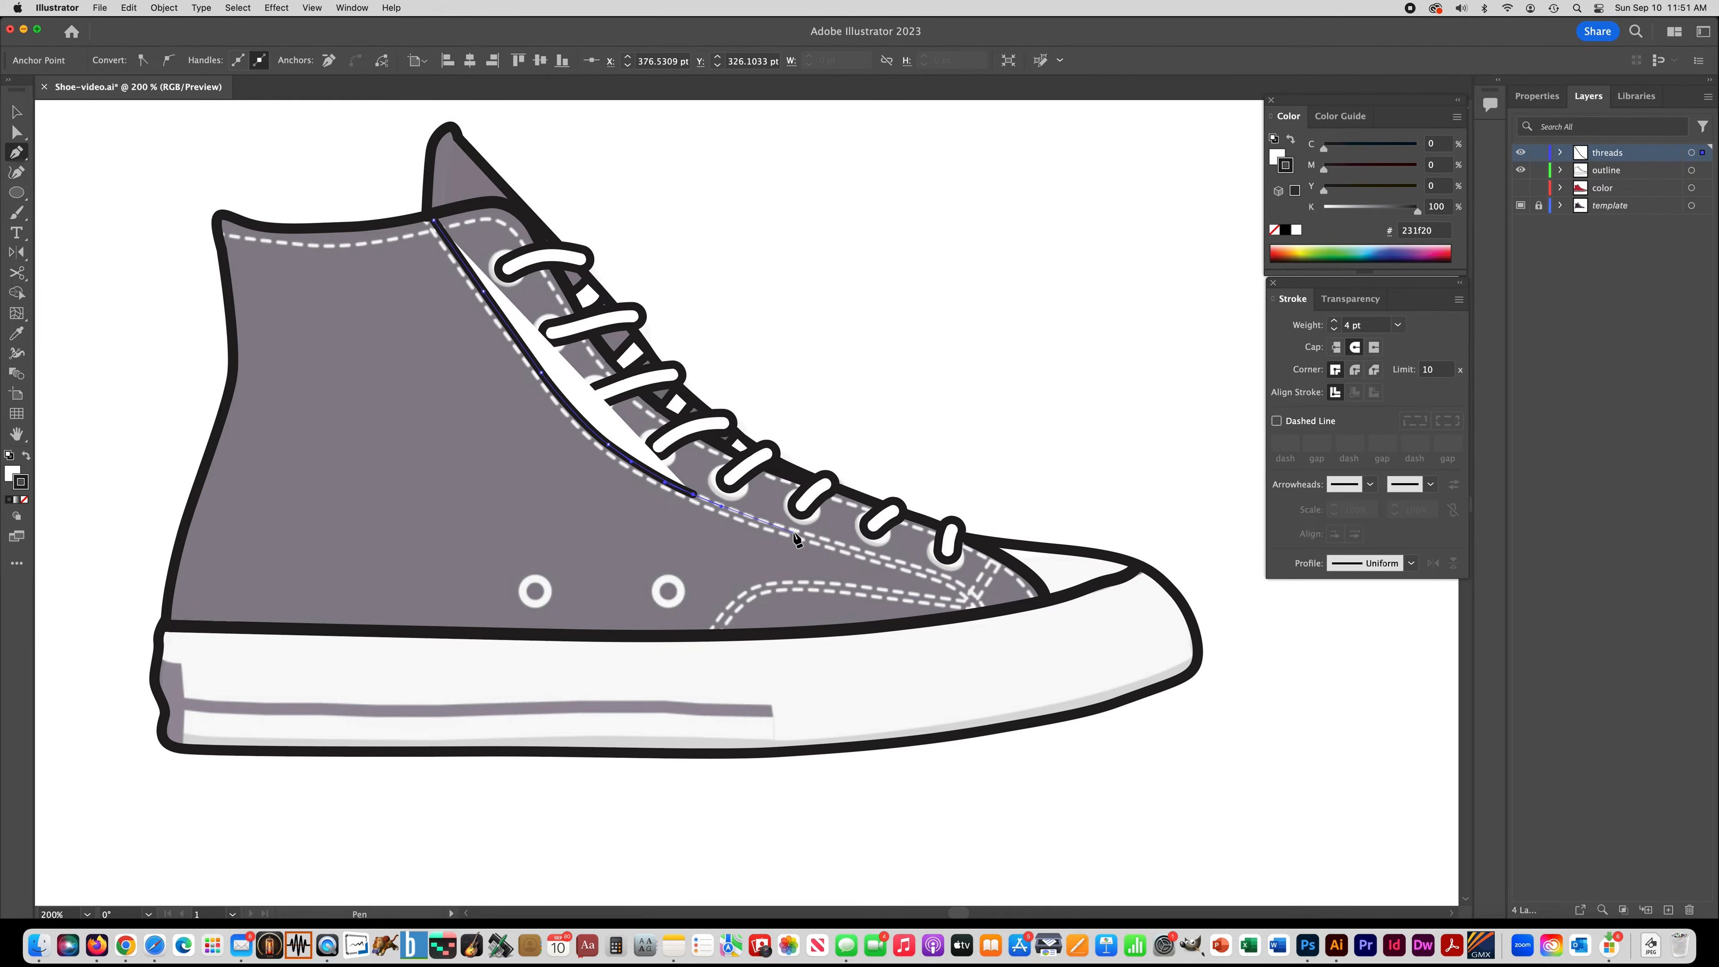
drag(844, 544, 972, 592)
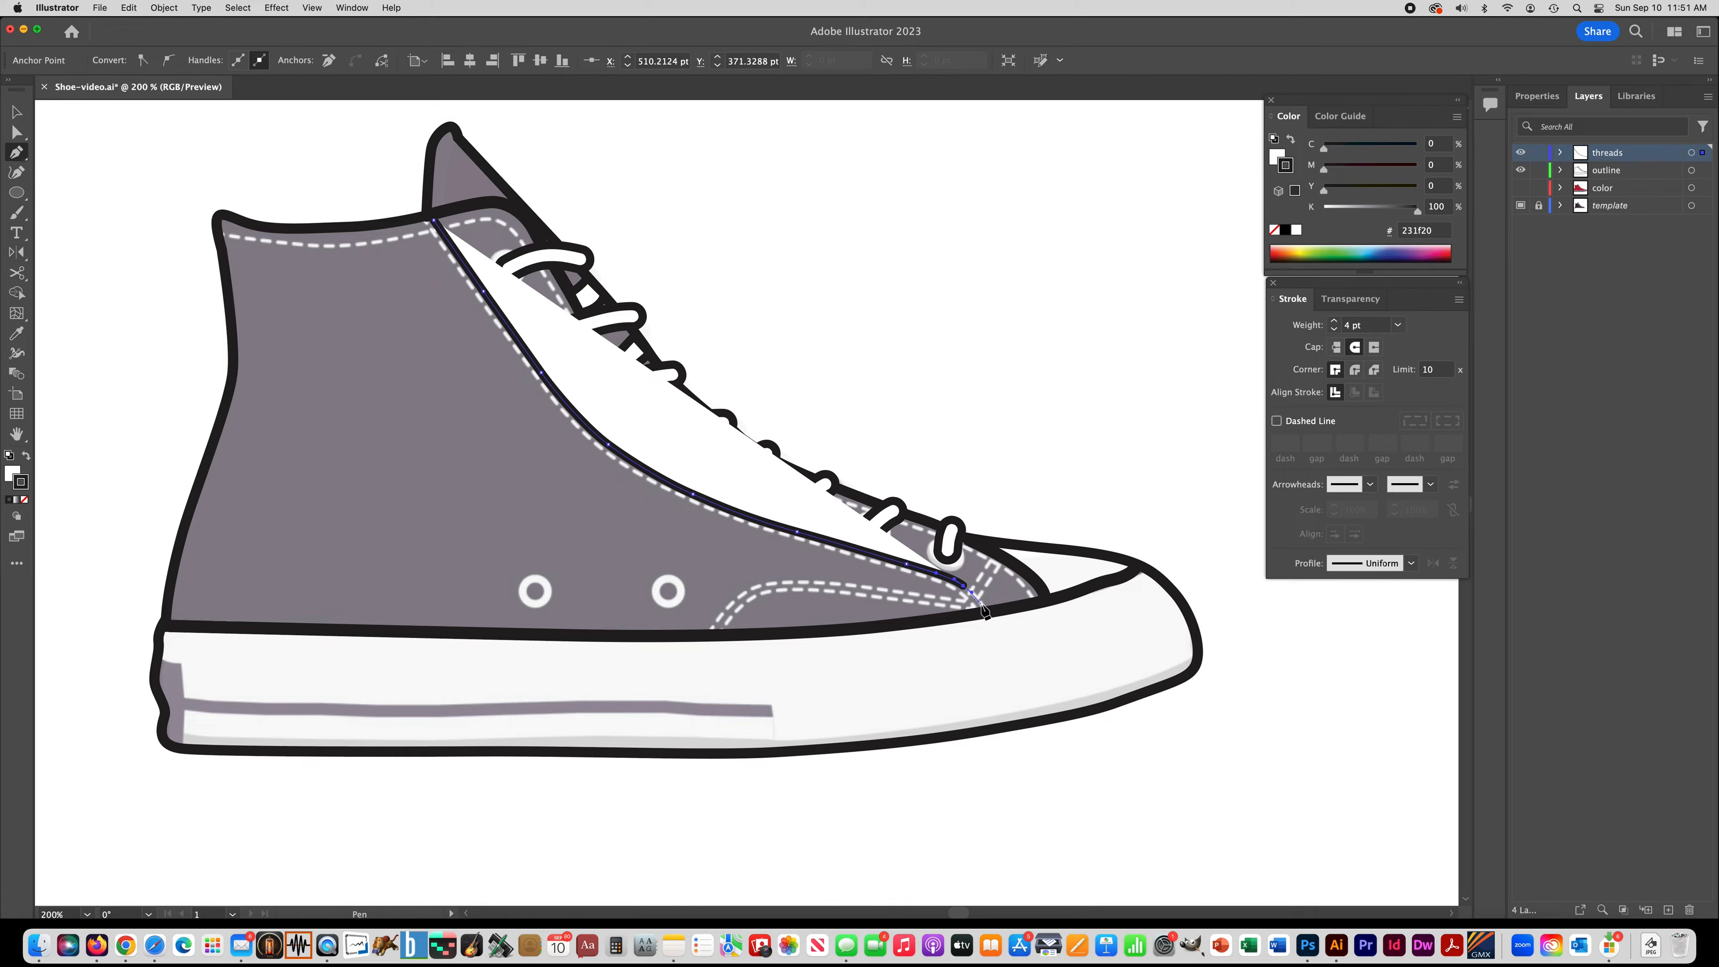
click(981, 604)
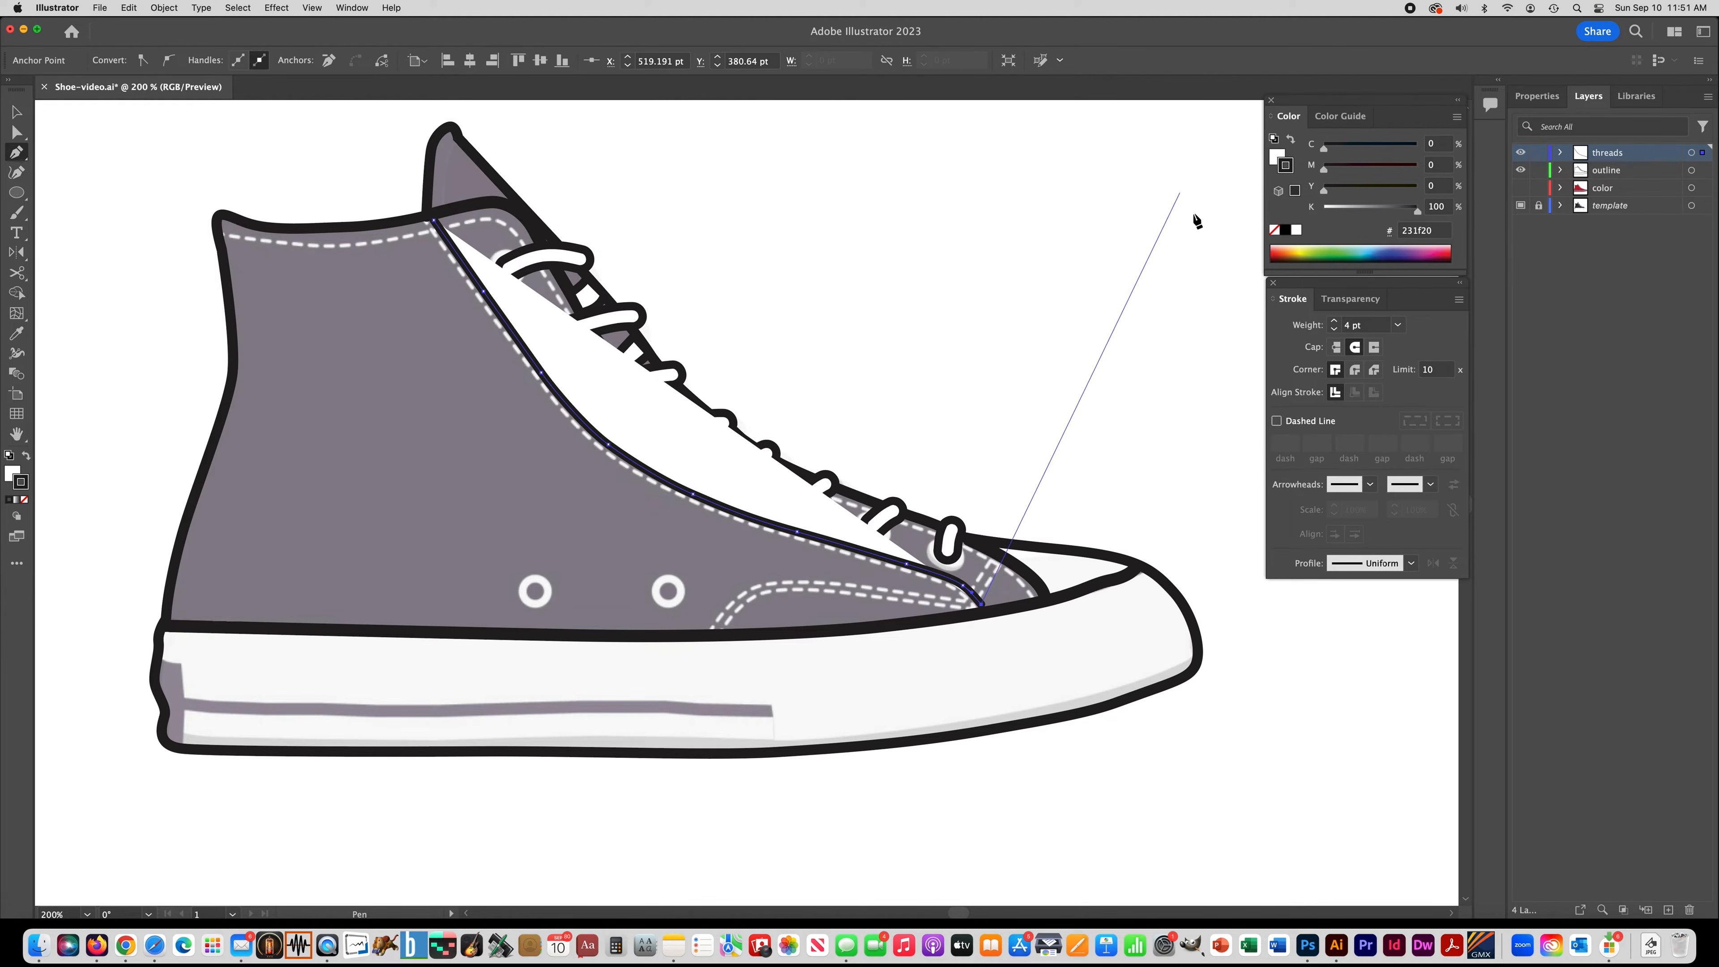
click(15, 113)
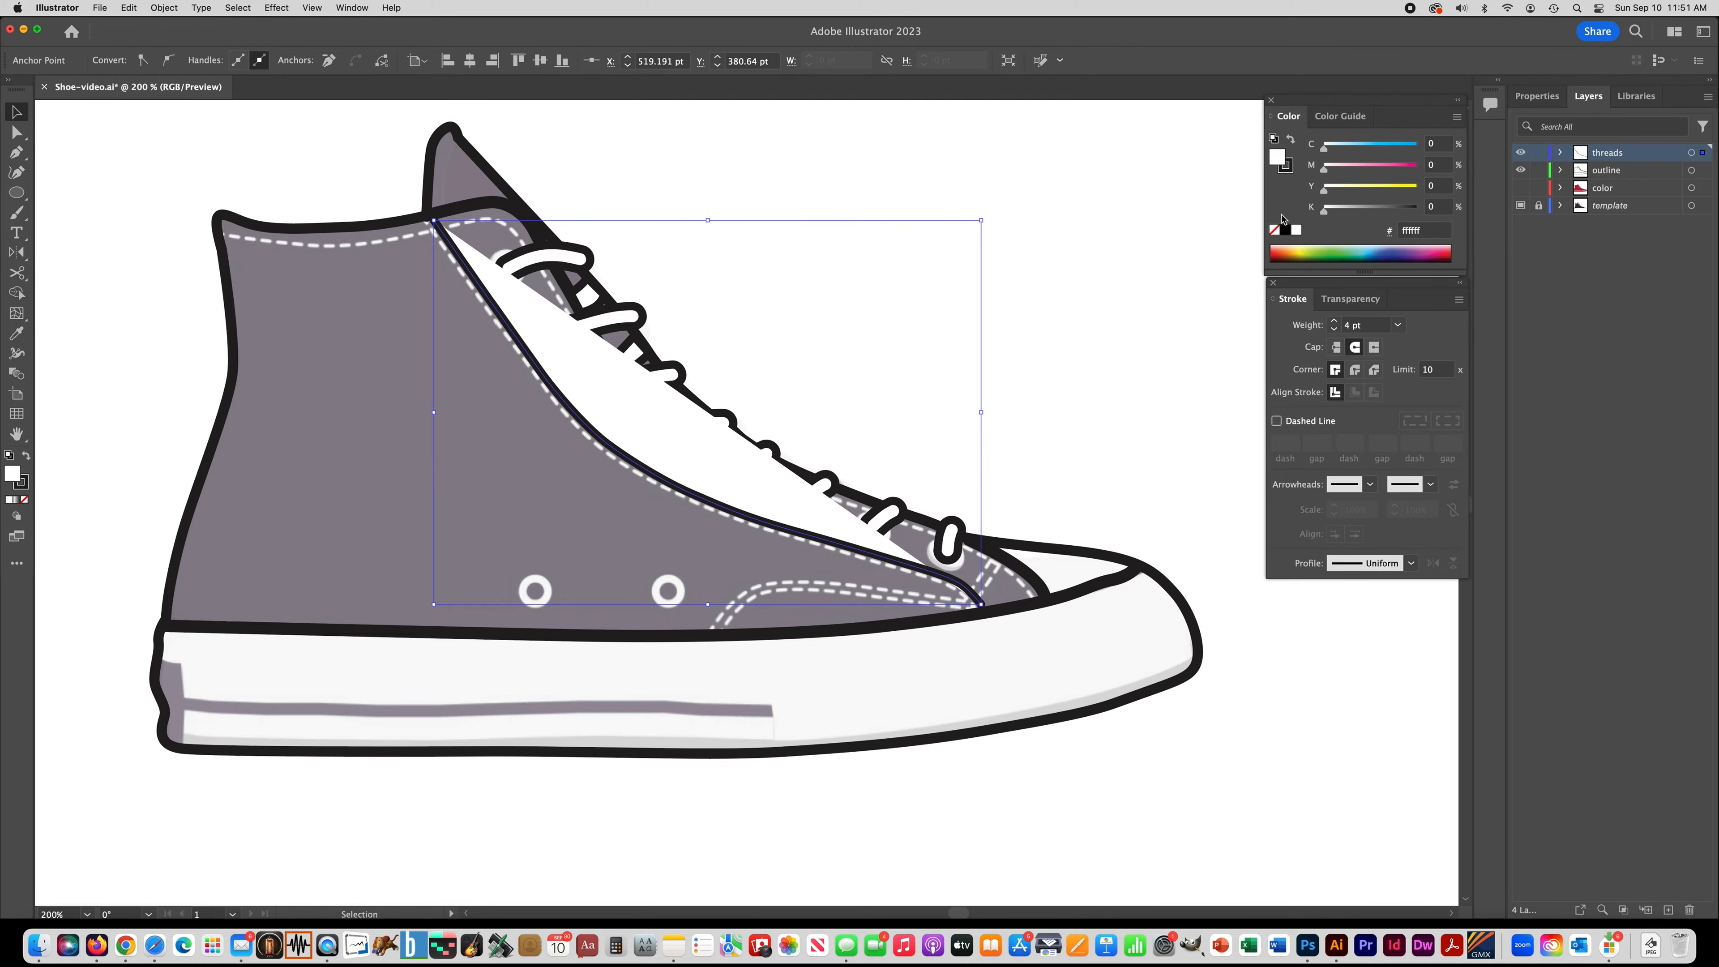
Step: Style the stitching line with no fill and a white 2 pt dashed stroke using 5 pt dashes and gaps
click(1275, 230)
click(1286, 168)
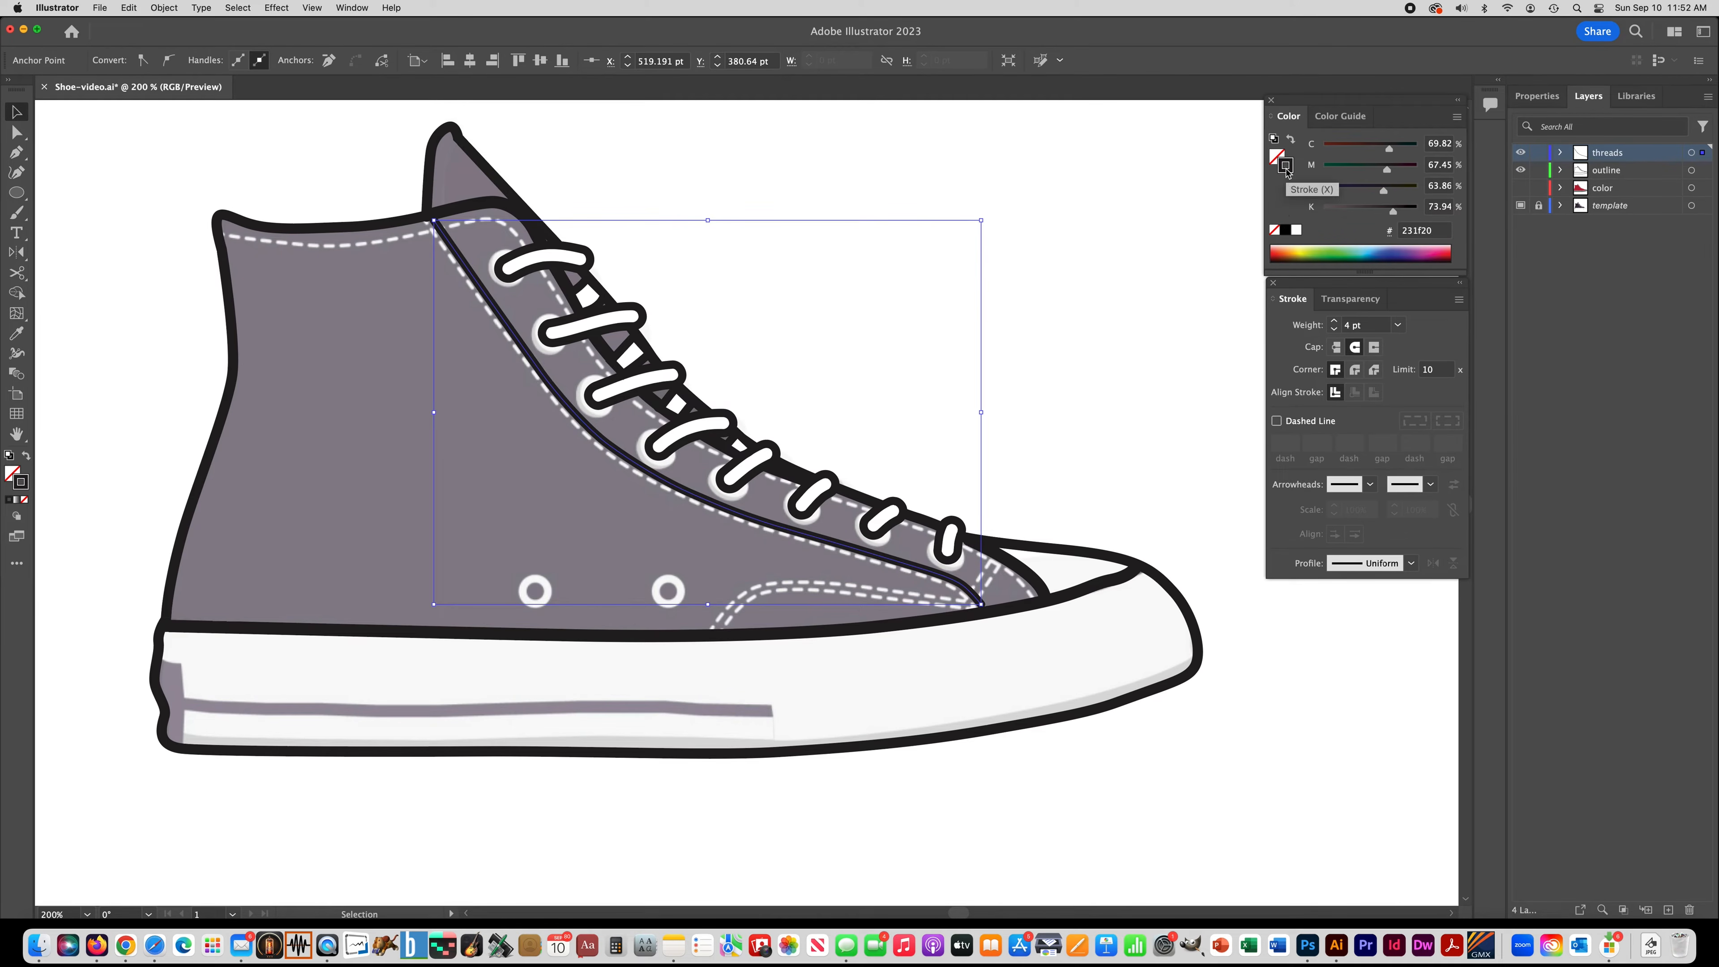
click(1296, 230)
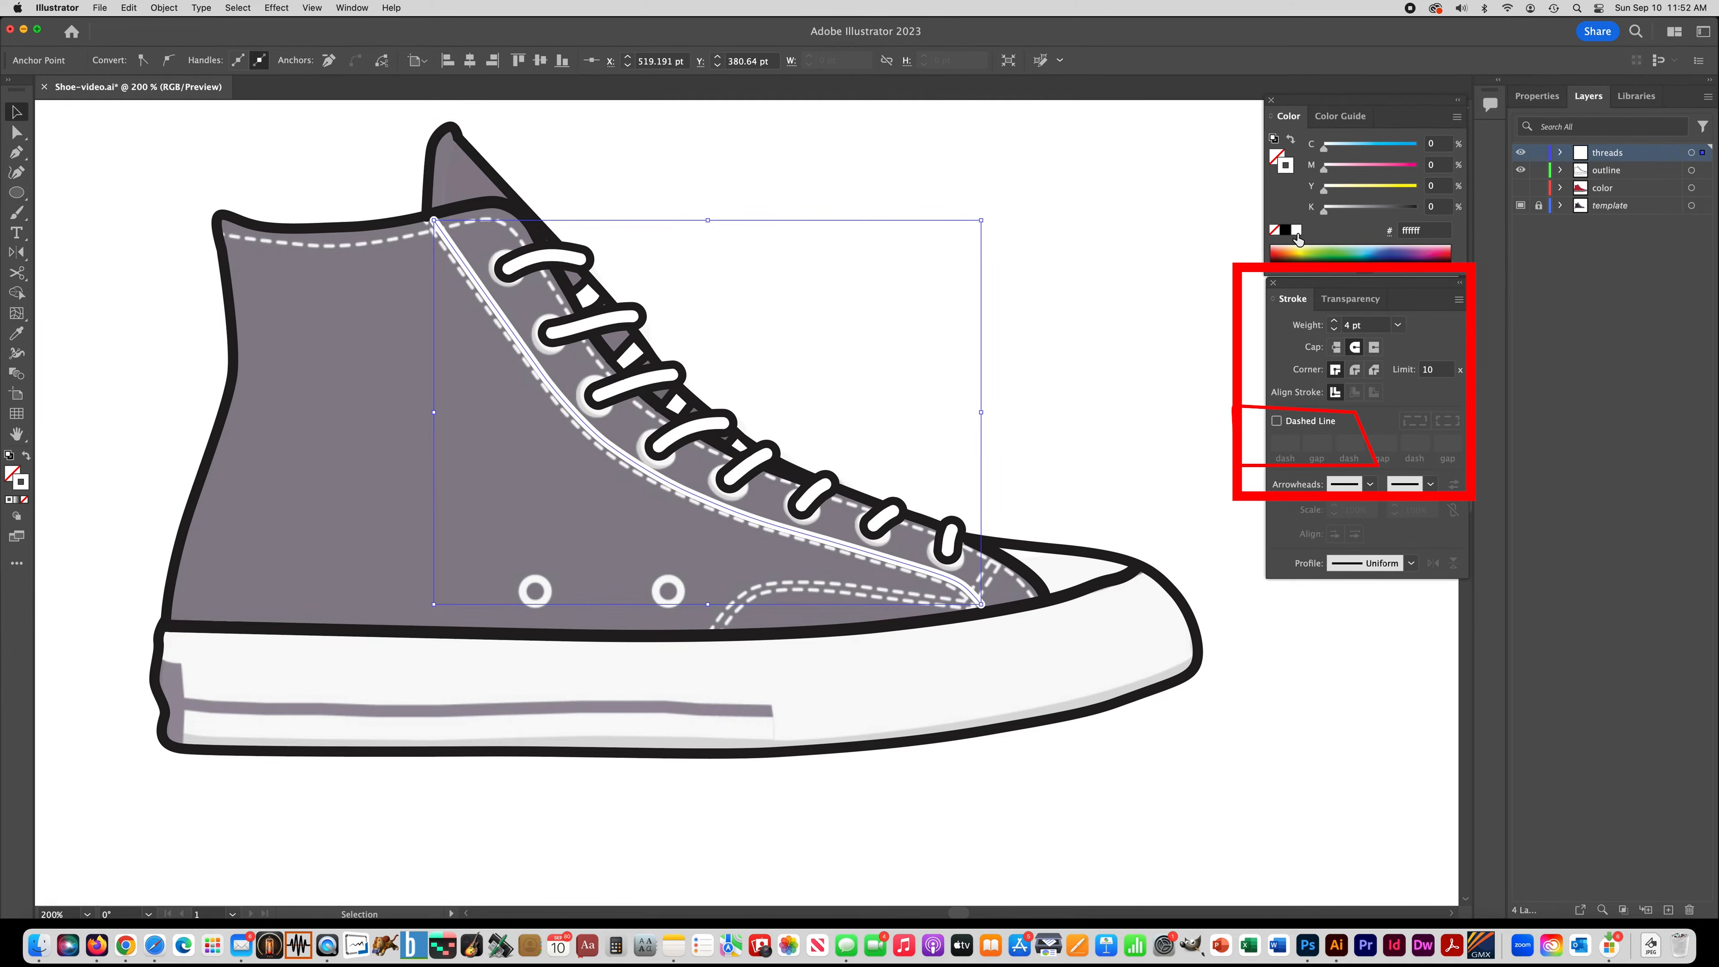
click(1276, 421)
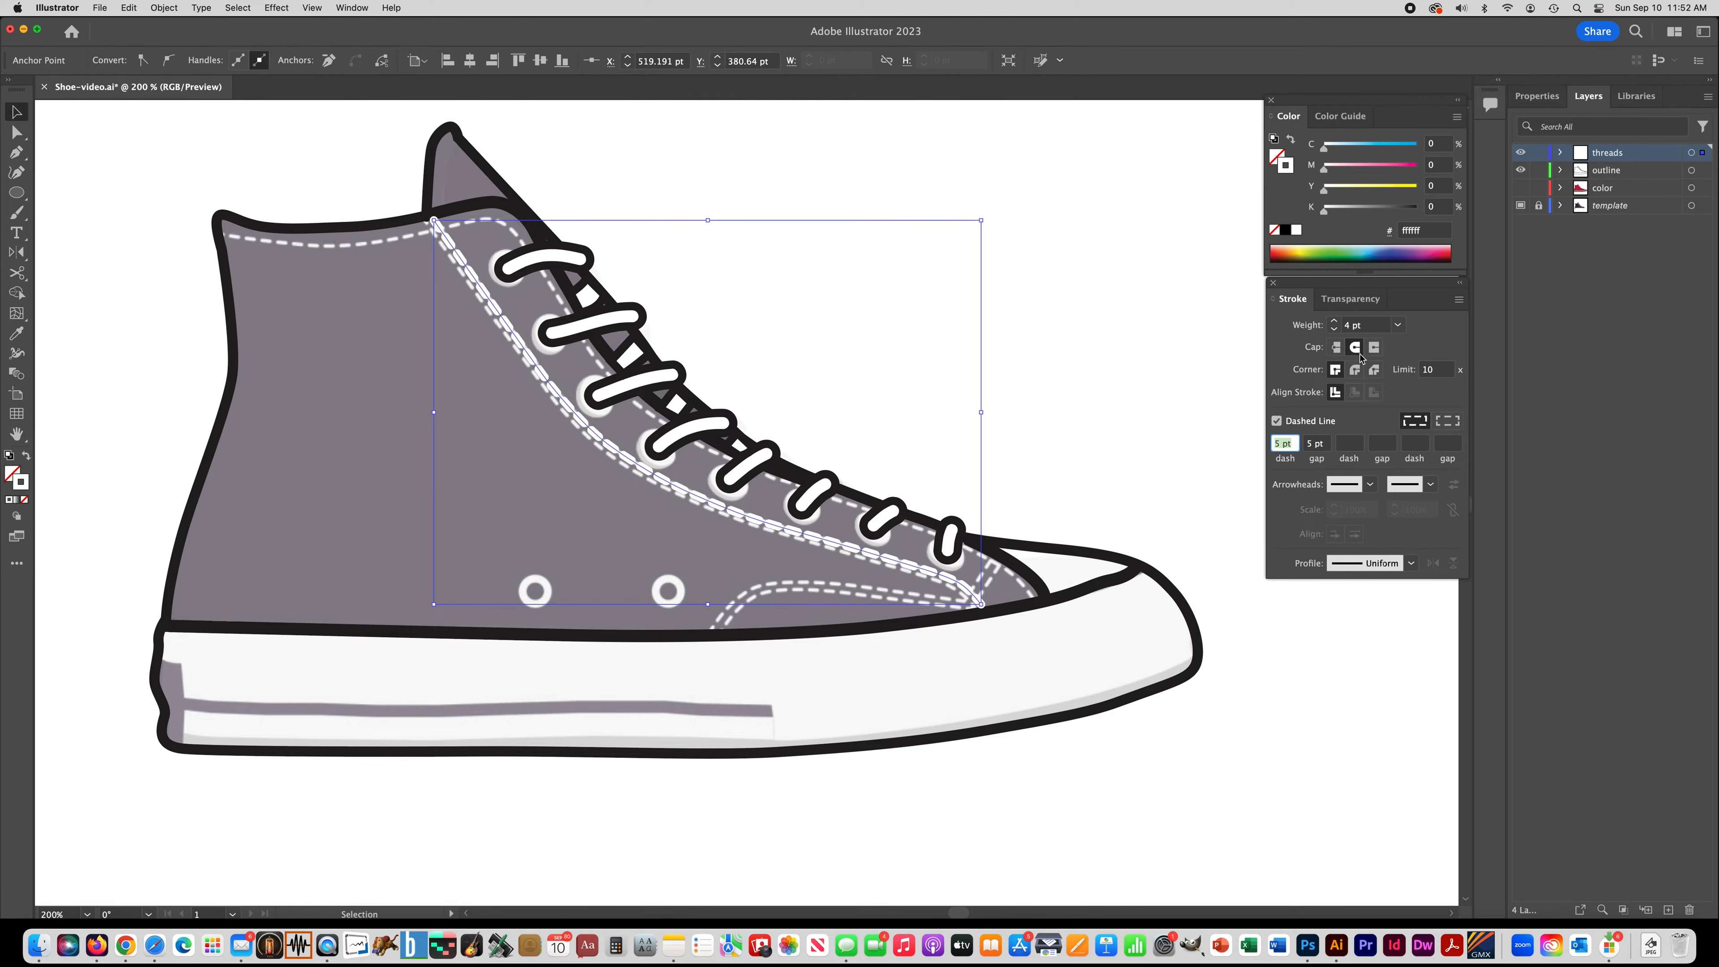
click(1334, 330)
click(1335, 330)
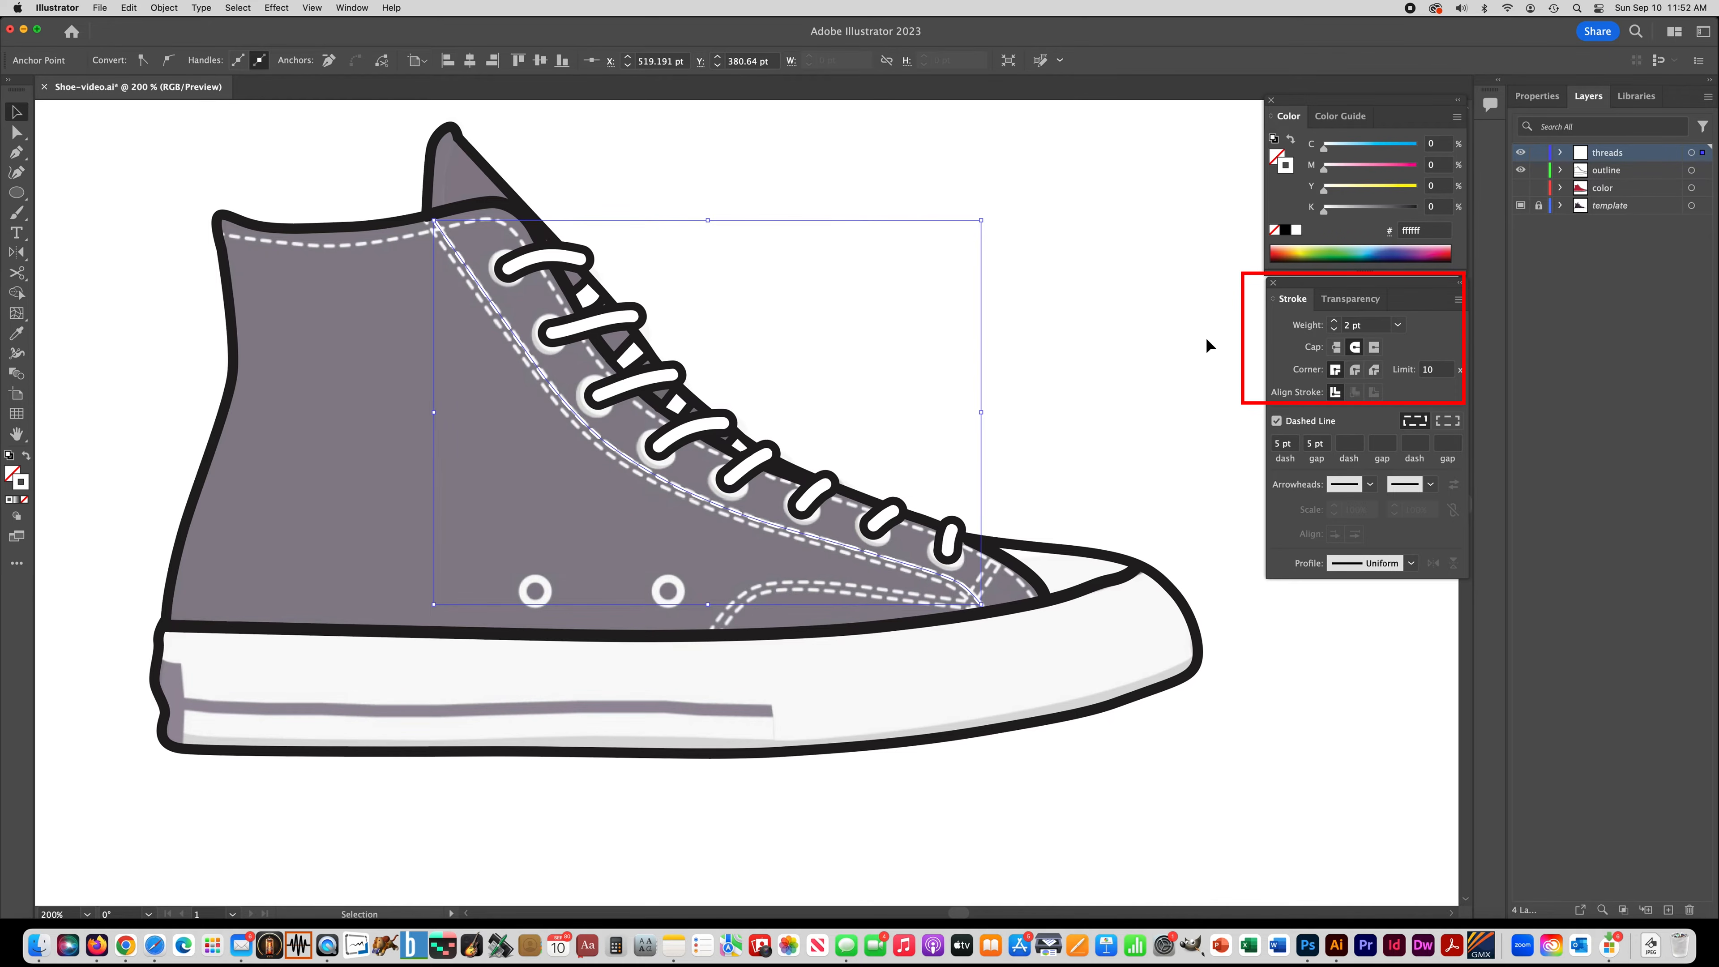
click(1179, 343)
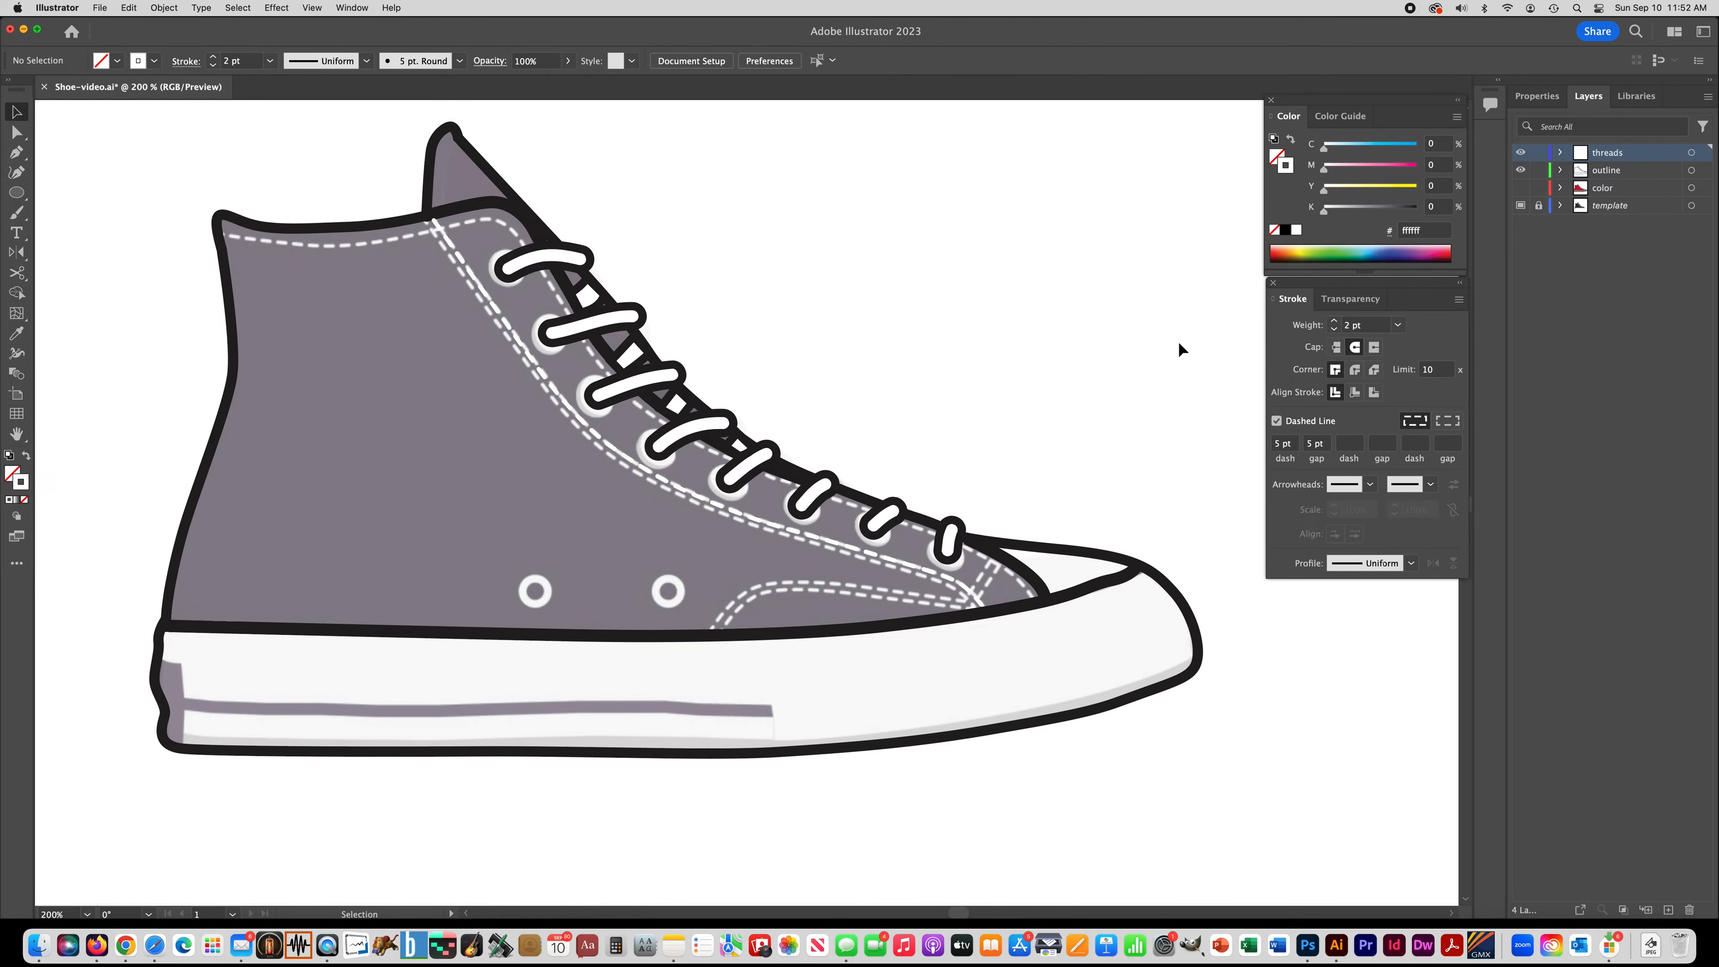
Step: Duplicate the dashed stitching line and offset the copy onto the parallel stitch row just below it
click(704, 496)
alt+drag(703, 495, 697, 505)
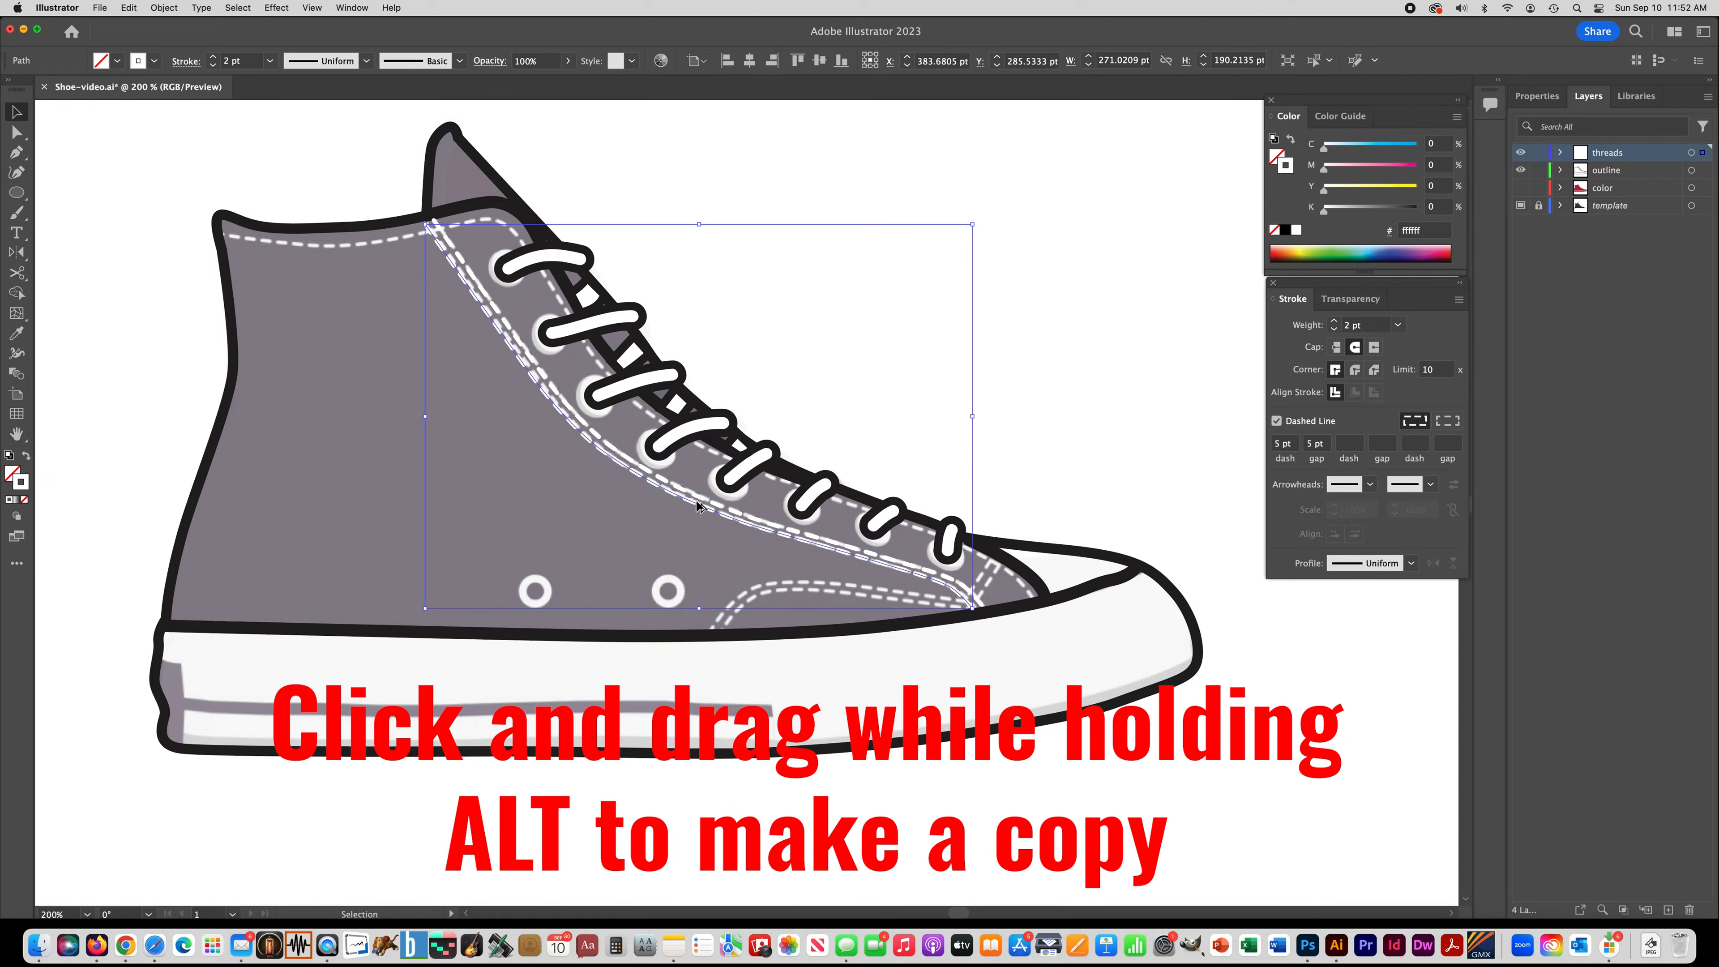
click(1063, 280)
Step: Trace the stitching along the collar and down the lace edge to the toe cap with the Pen tool
click(16, 152)
click(222, 235)
drag(308, 245, 435, 230)
drag(478, 220, 500, 219)
drag(513, 230, 555, 291)
drag(592, 355, 733, 464)
drag(787, 485, 885, 517)
drag(939, 536, 1005, 576)
click(1035, 599)
Step: Trace the upper row of the curved stitching from the sole to the toe and up to the lace edge
click(17, 152)
click(709, 629)
drag(762, 586, 882, 590)
click(968, 601)
click(992, 555)
Step: Trace the second, parallel row of the curved toe stitching from the sole to the lace edge, and deselect it
click(16, 152)
click(722, 628)
click(861, 596)
drag(766, 592, 884, 598)
click(972, 609)
key(super+z)
click(962, 609)
click(1000, 564)
key(v)
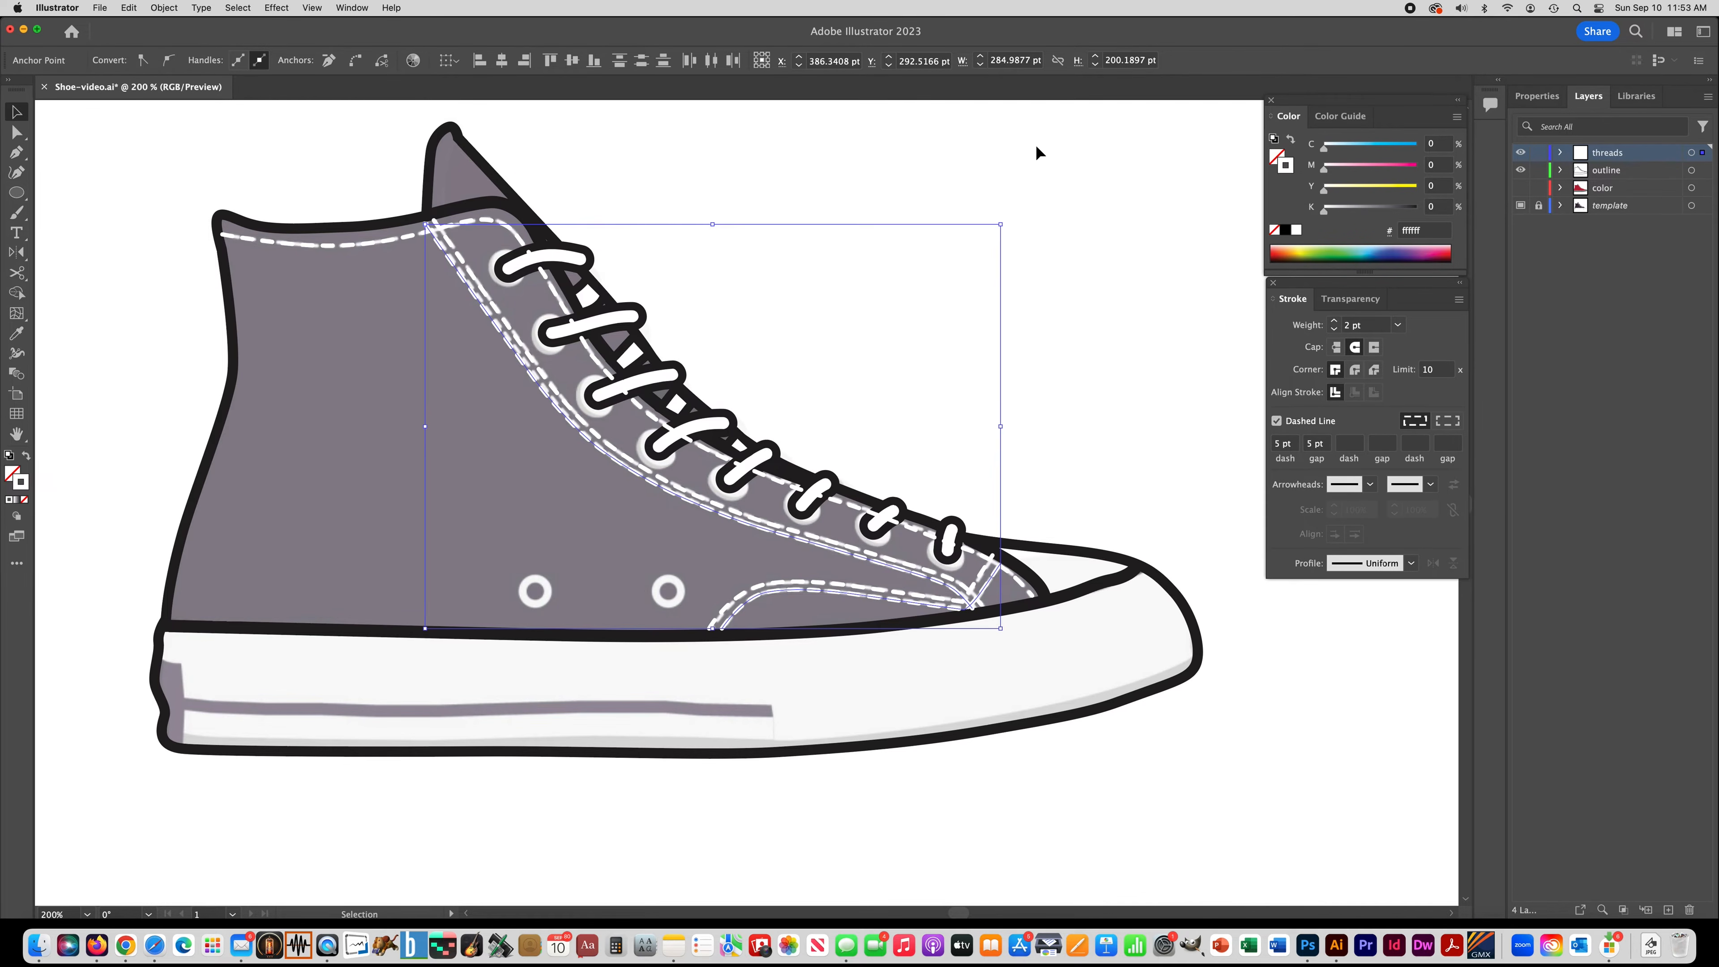
key(super+shift+a)
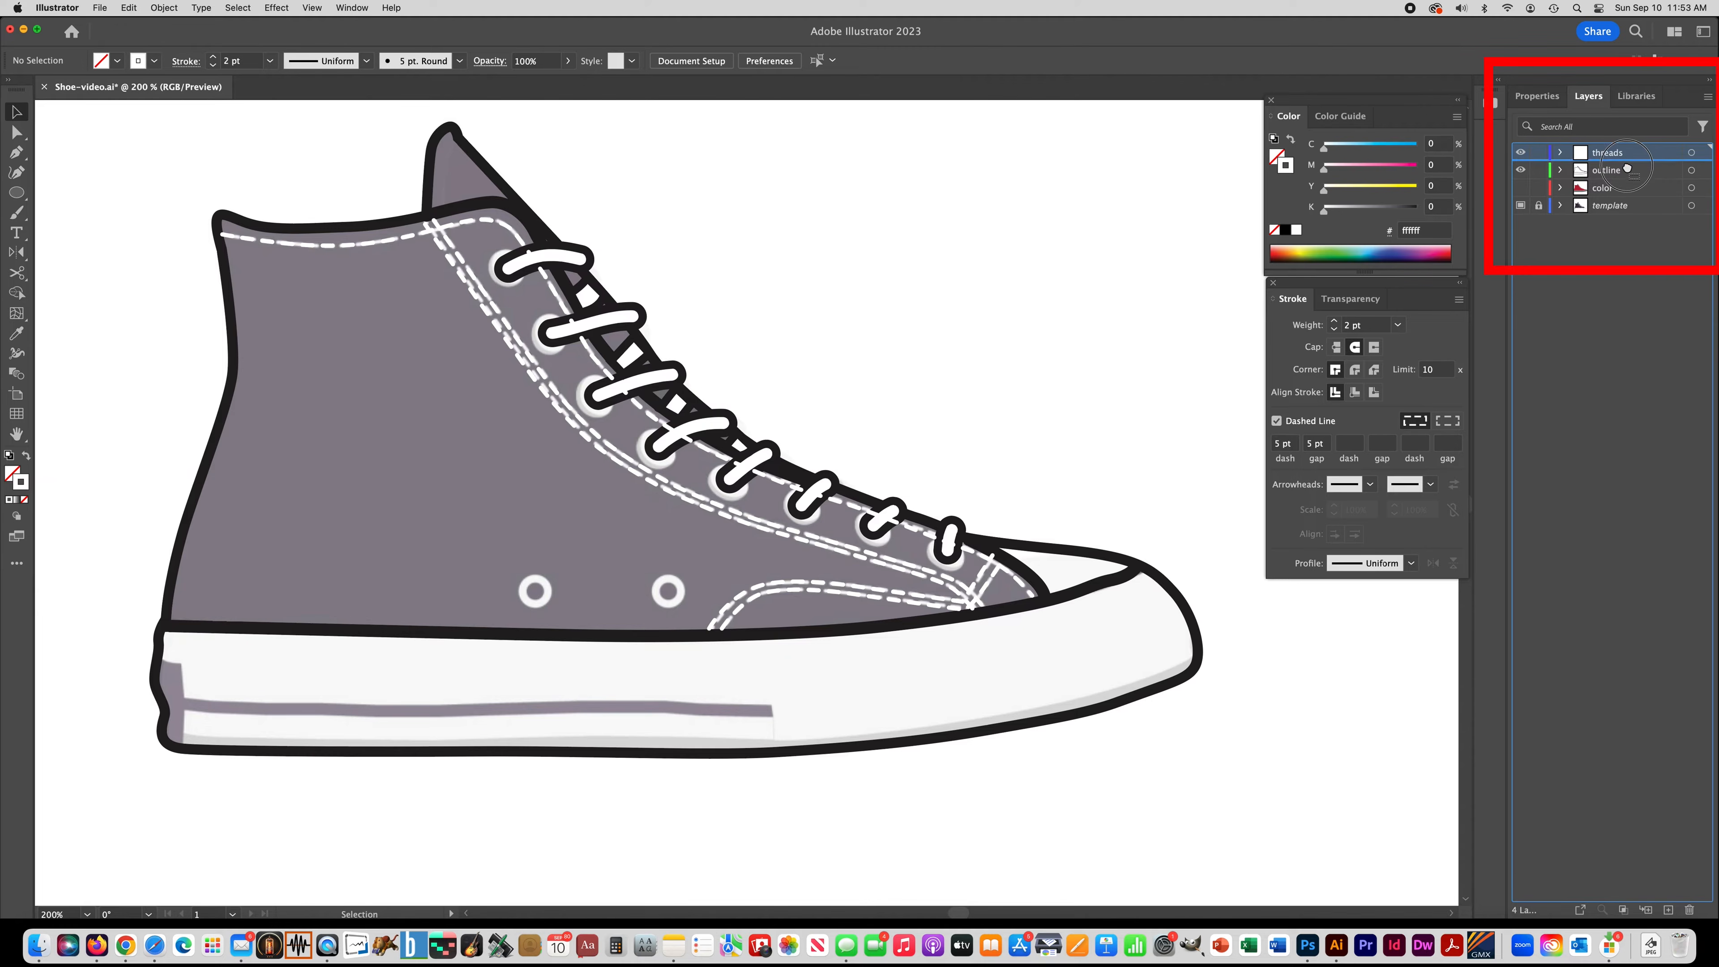
Step: Move the threads layer below the outline layer and make the color layer visible
drag(1627, 157, 1627, 182)
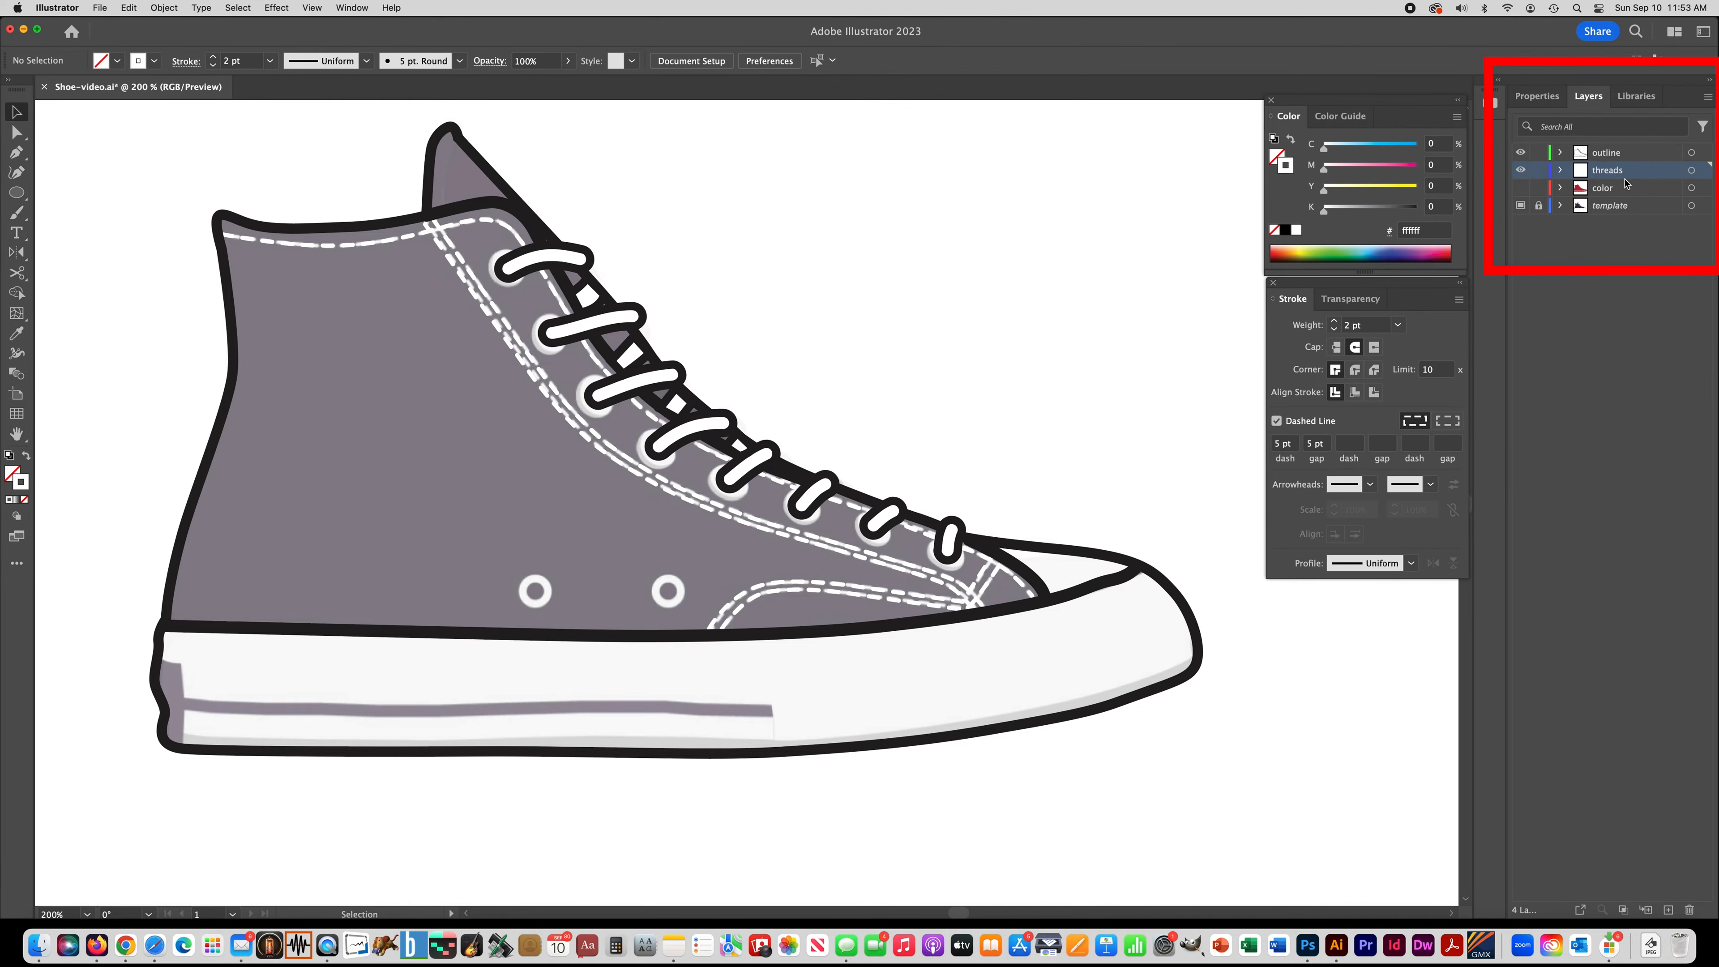
click(1520, 191)
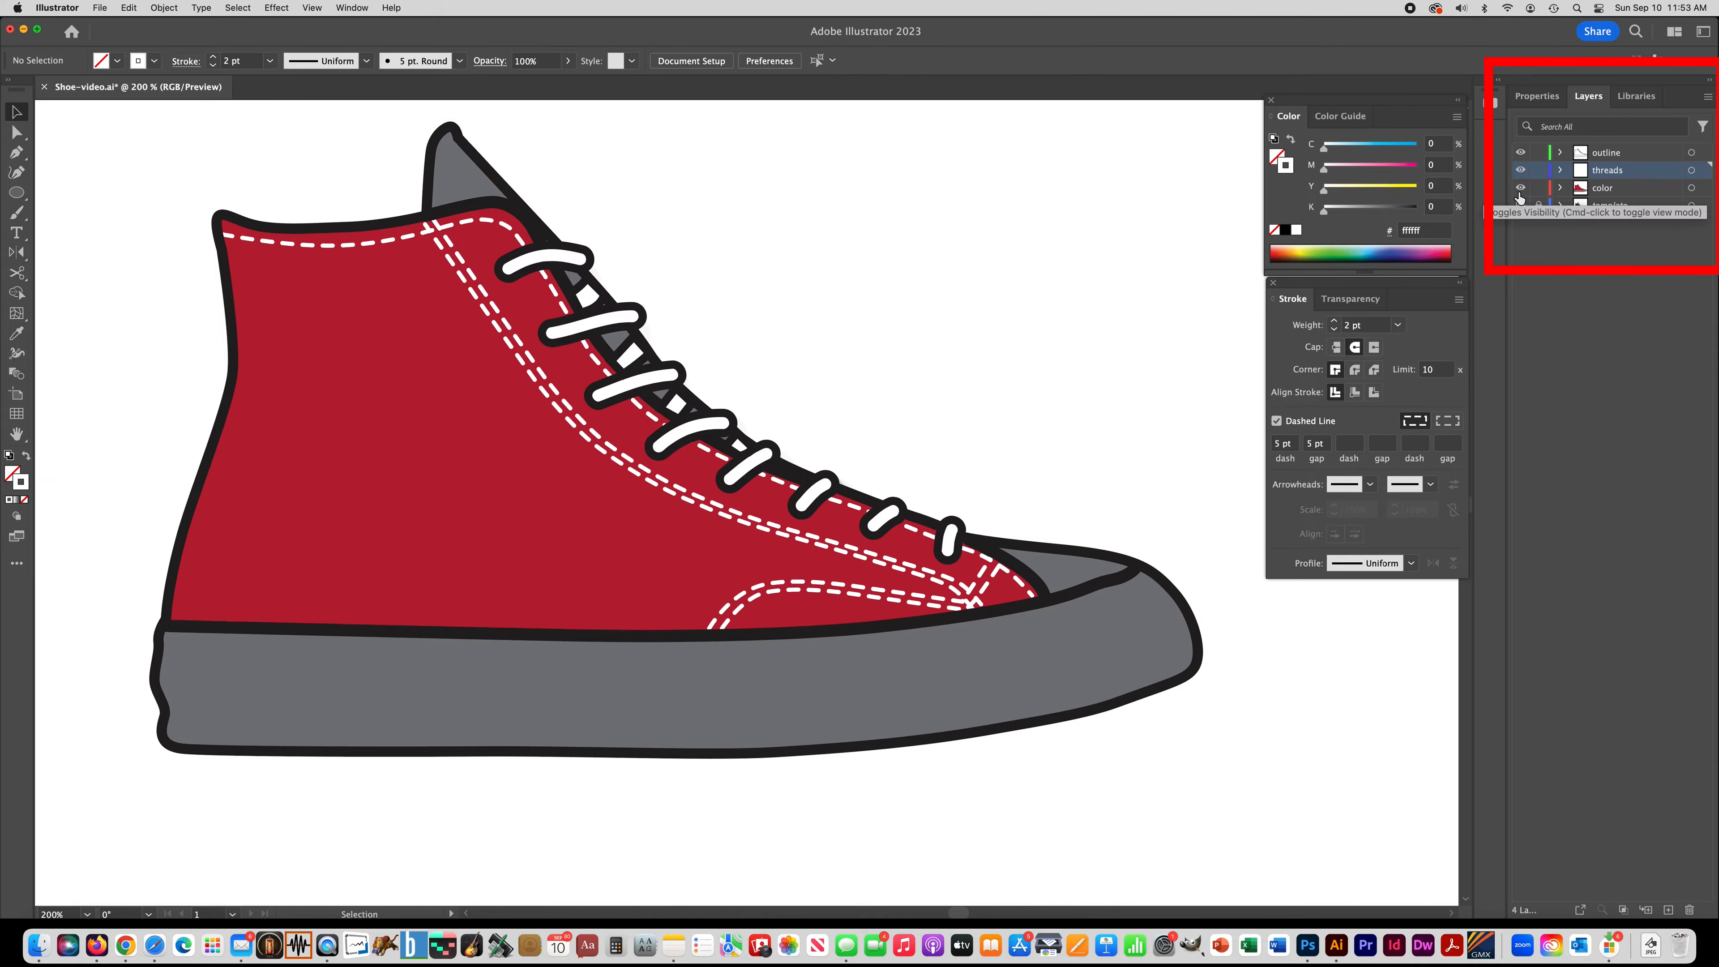
Step: Hide the color layer and draw a circle about 28 pt wide in the empty area beside the laces
click(1520, 195)
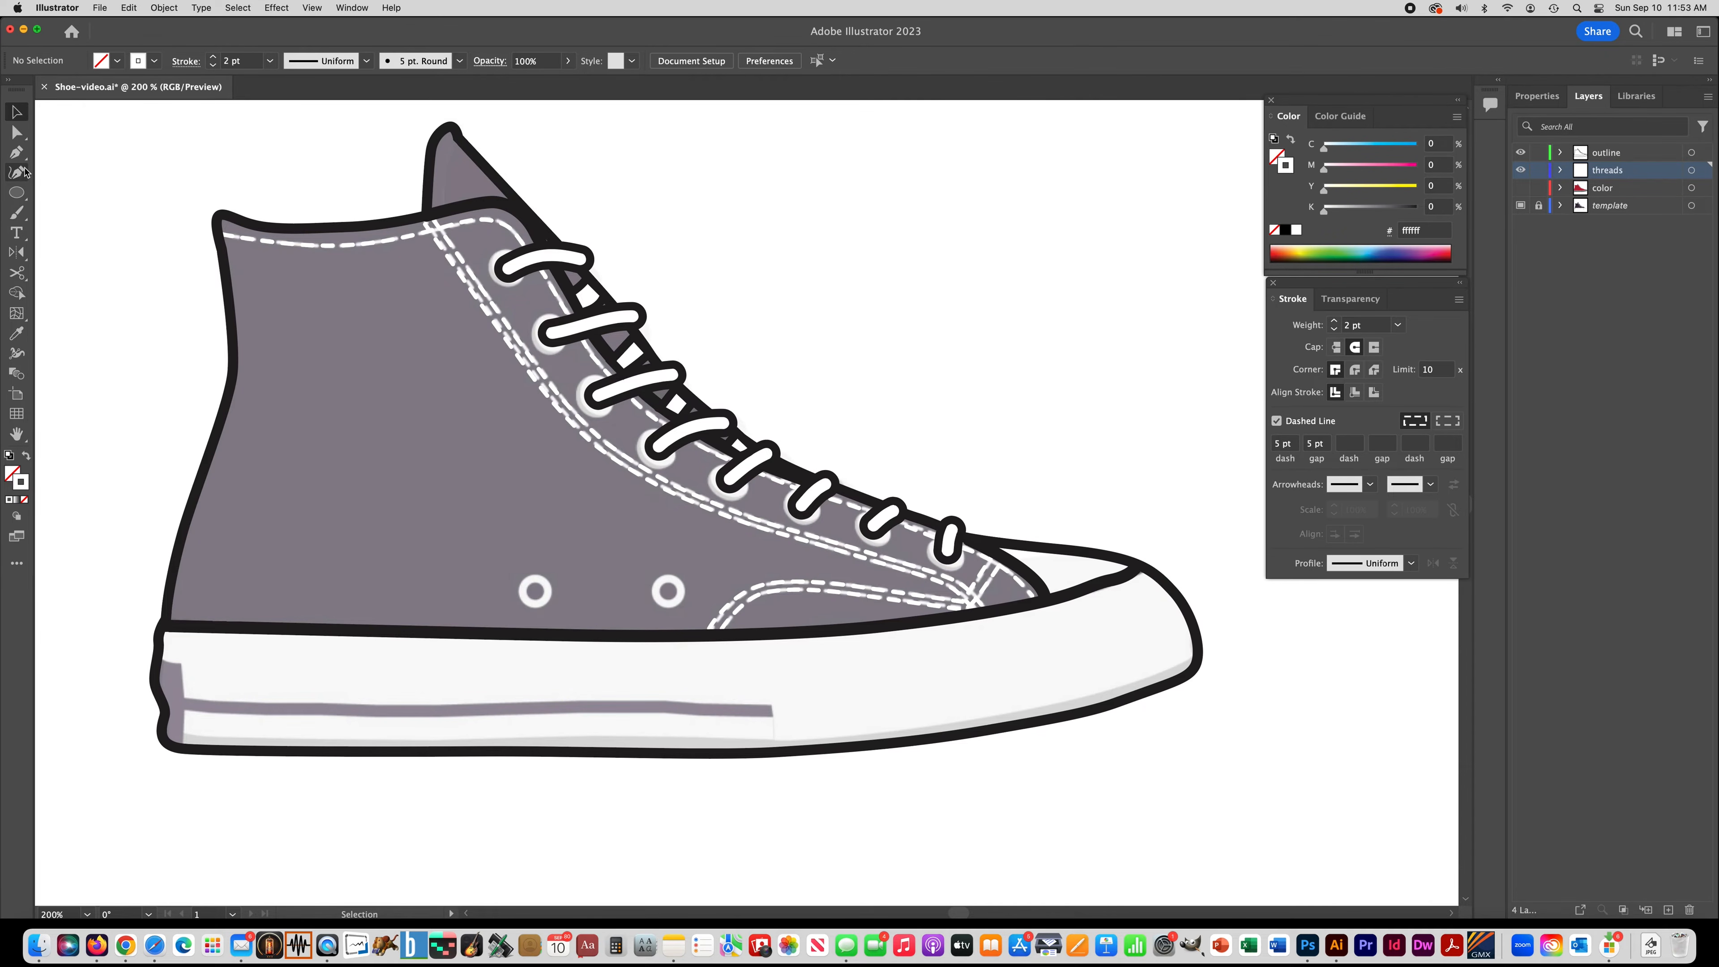
click(17, 193)
mouse_move(771, 234)
mouse_down()
mouse_move(834, 305)
mouse_move(818, 288)
mouse_up()
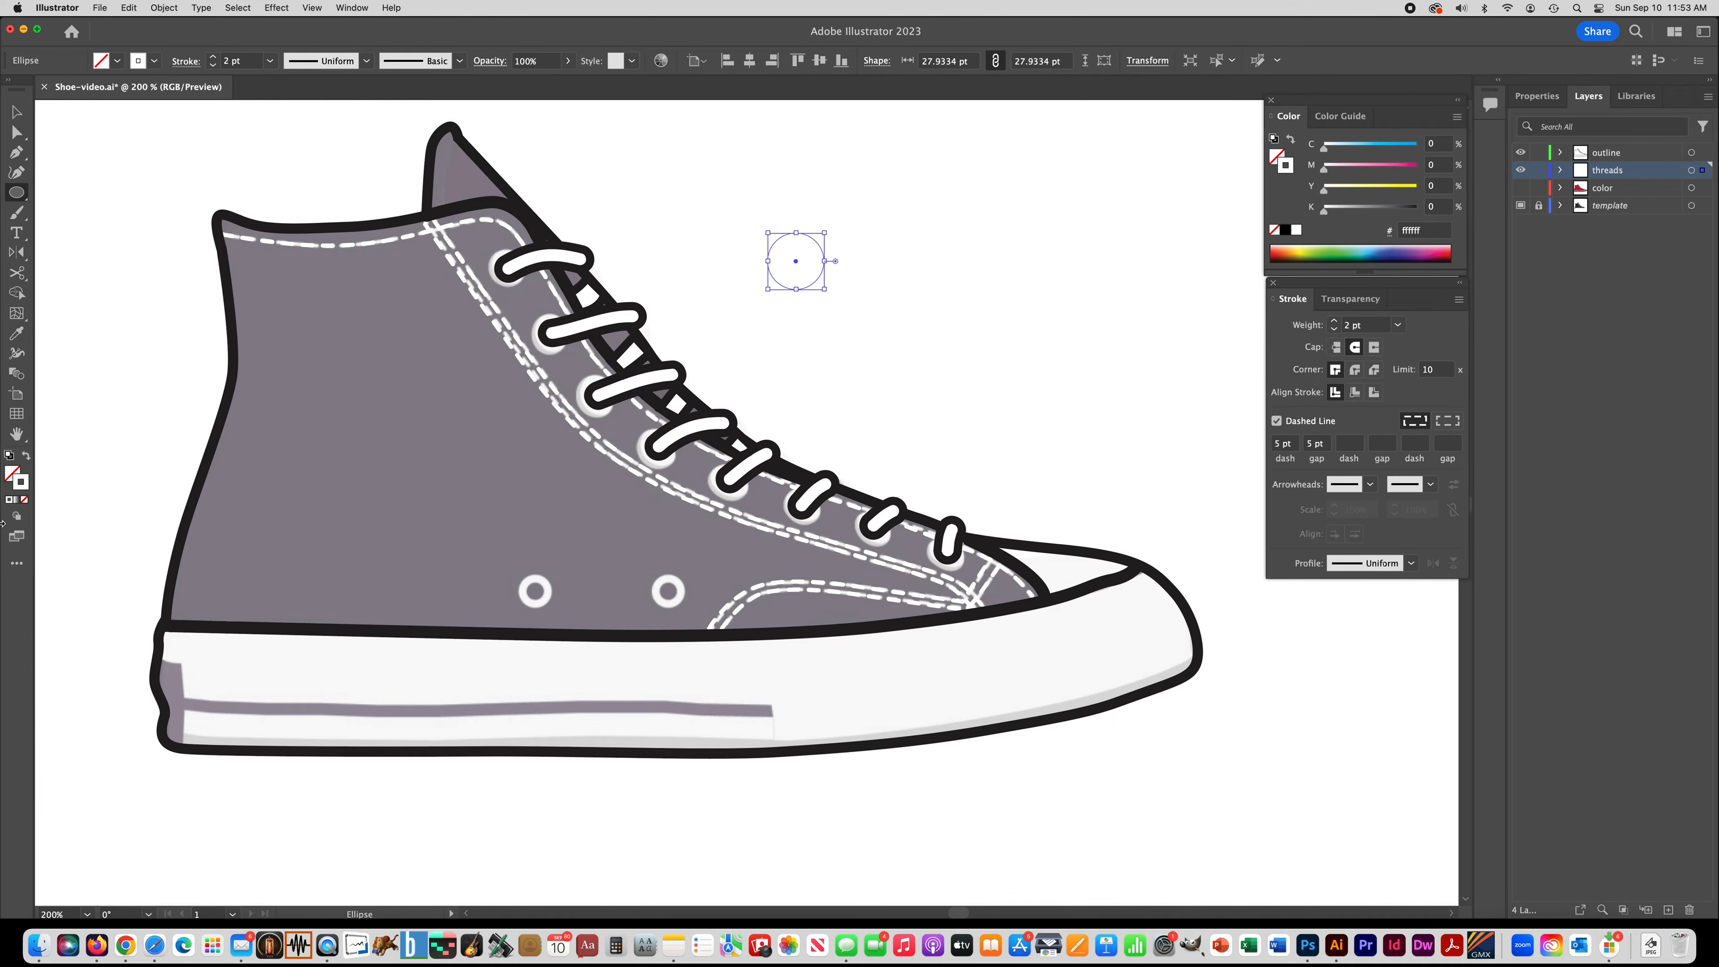
Step: Remove the circle's stroke and fill it with a white-to-black radial gradient
click(17, 501)
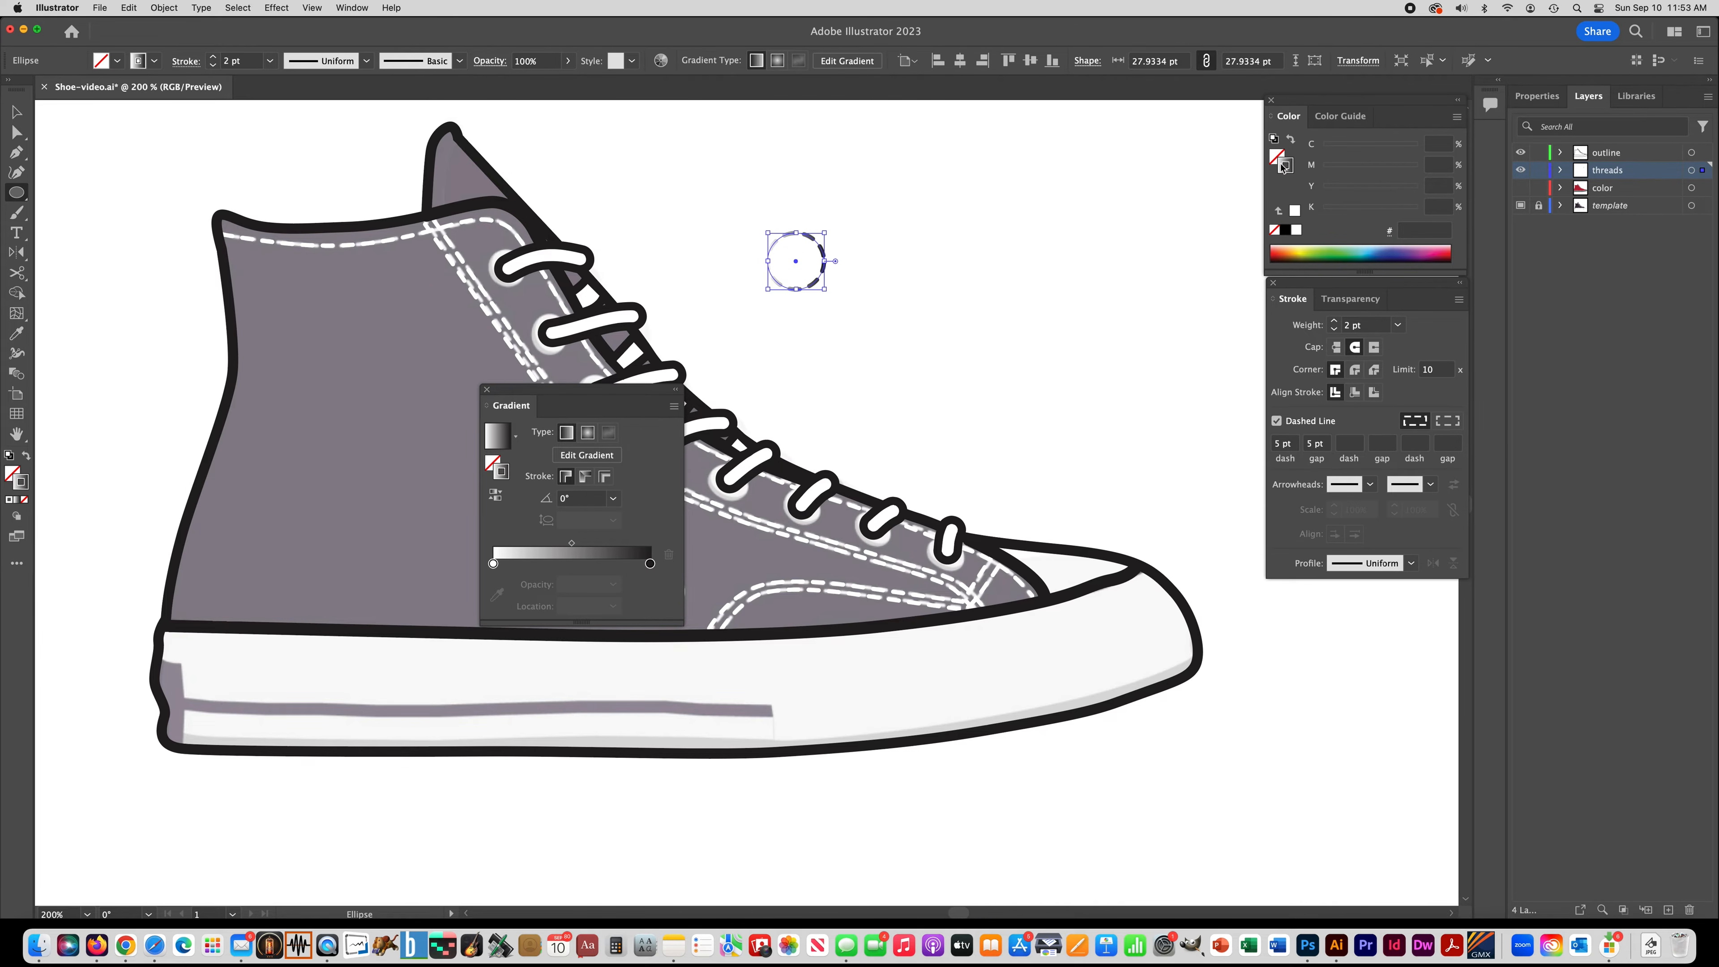
click(1275, 229)
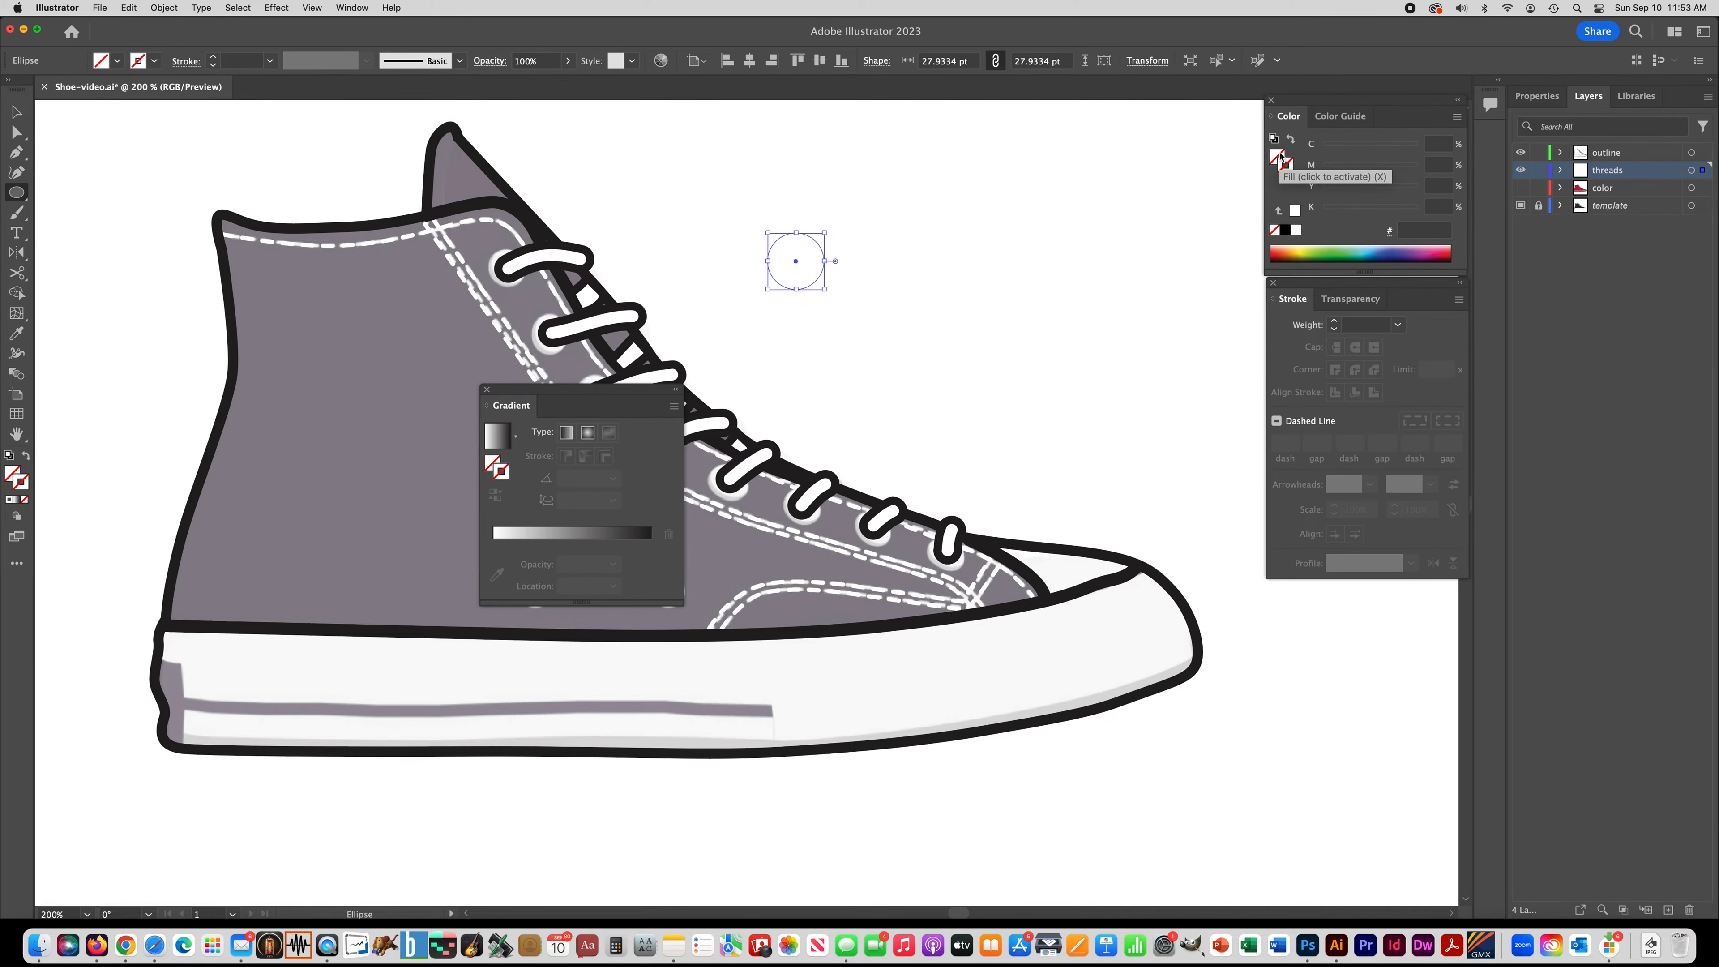
click(1281, 212)
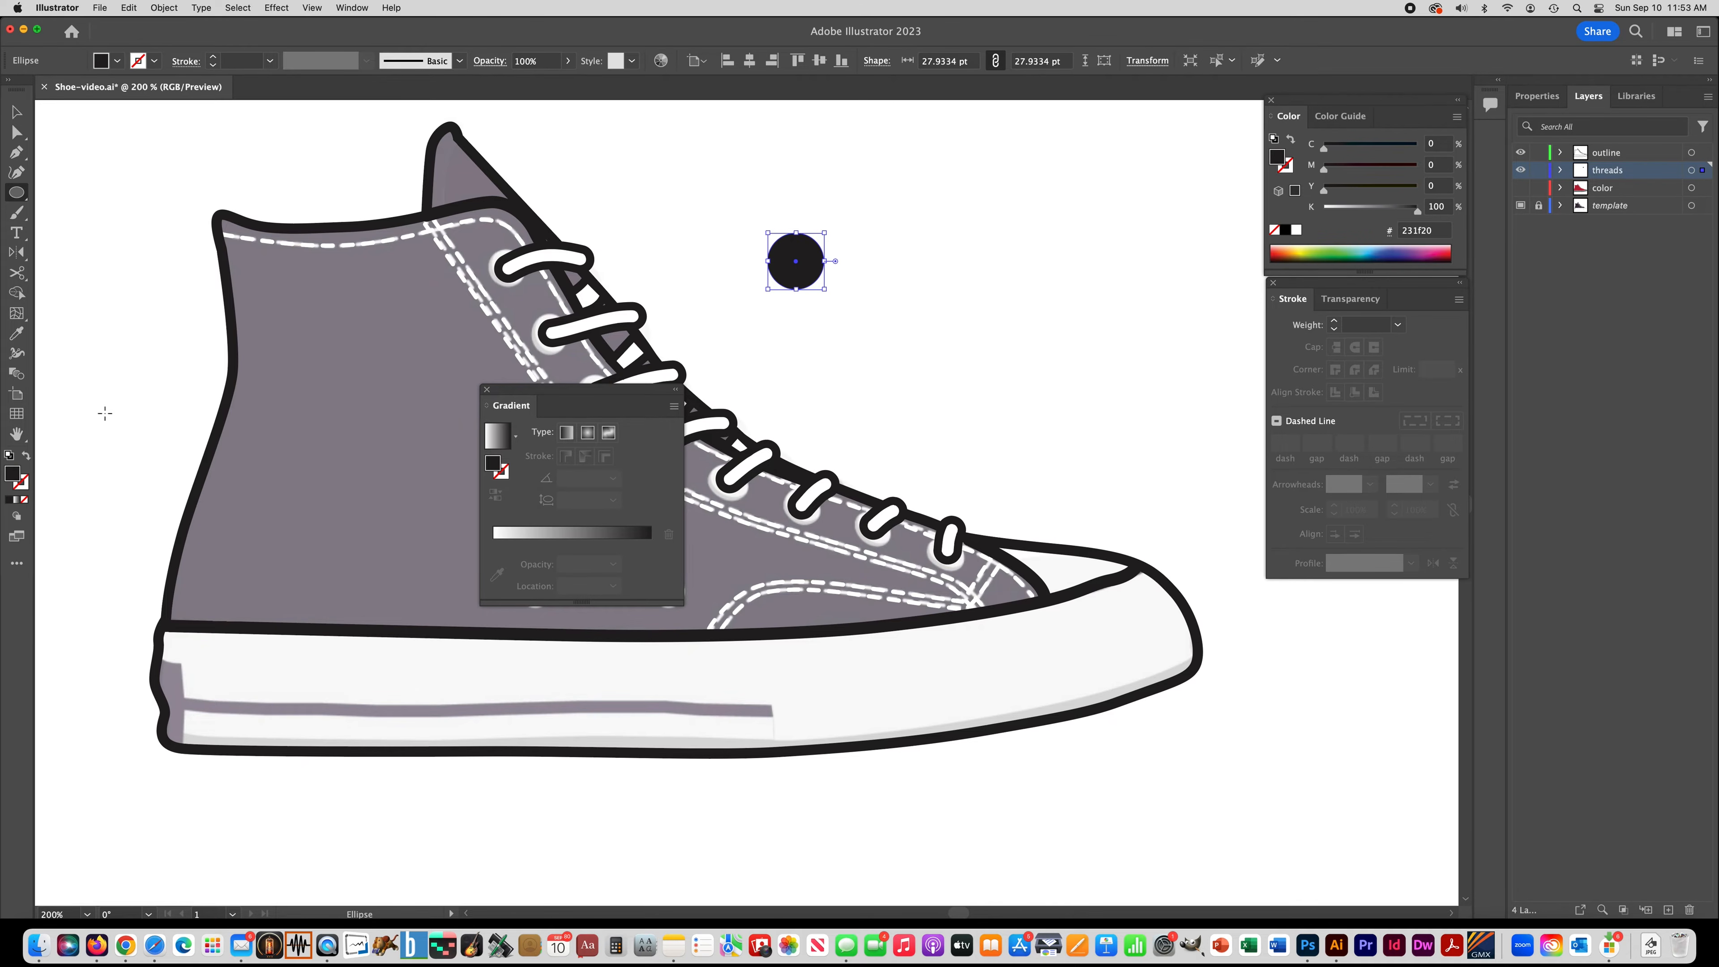
click(18, 500)
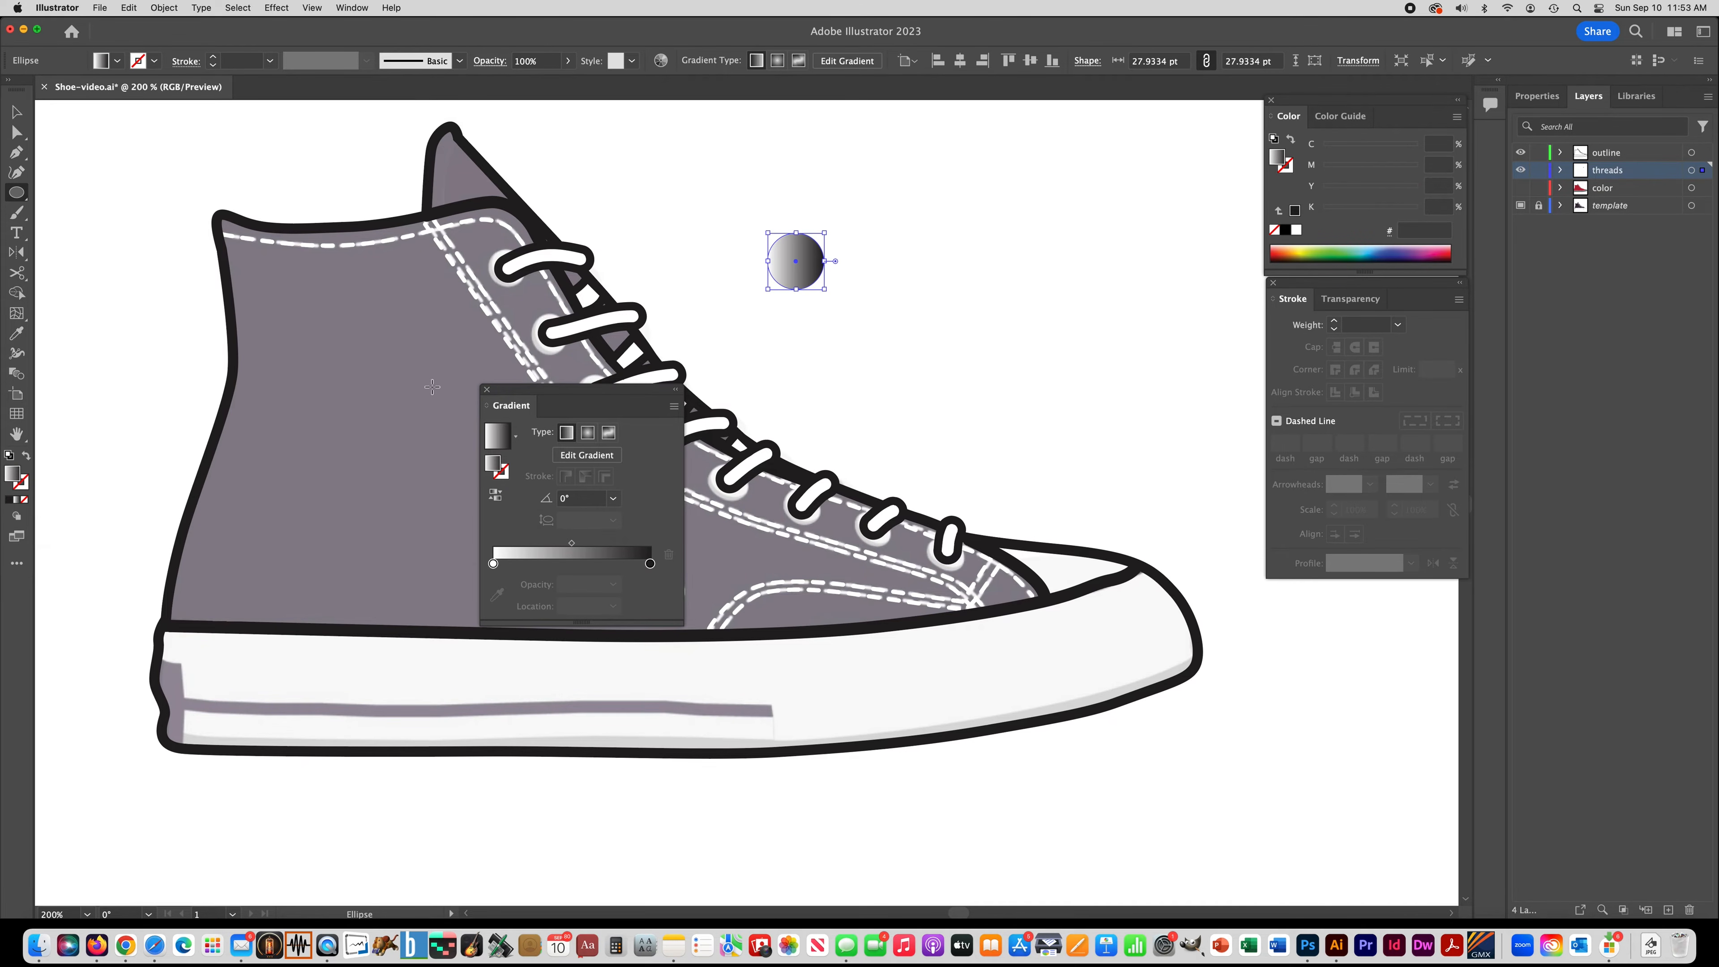
click(589, 433)
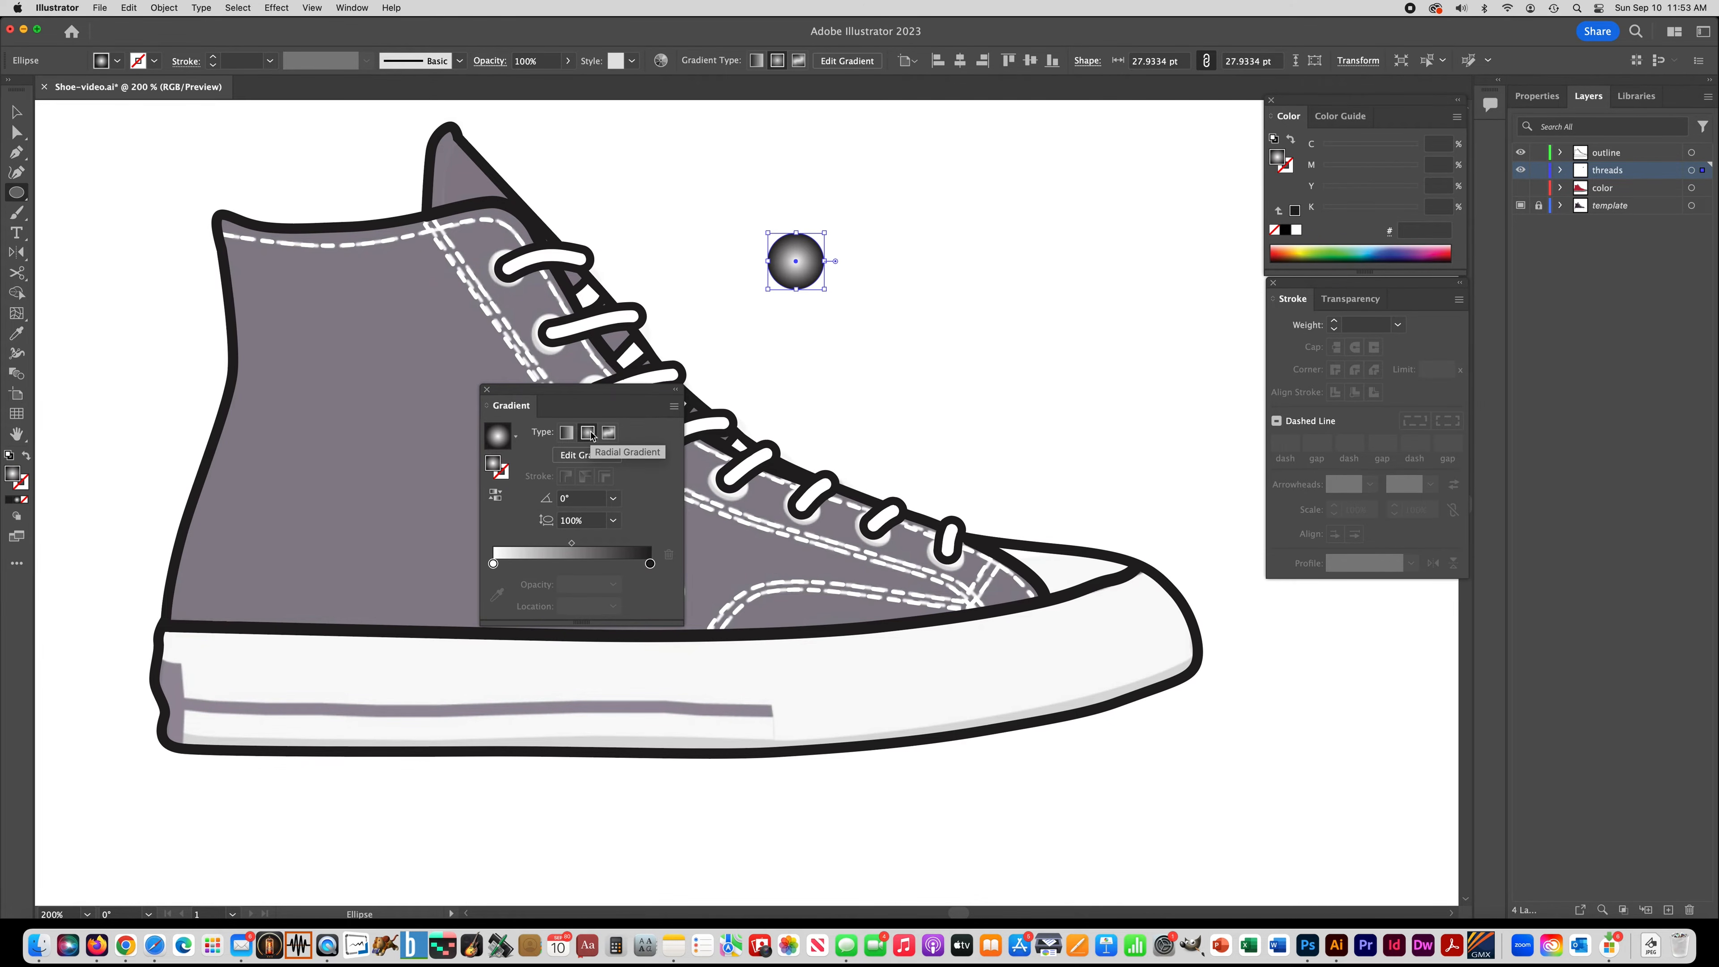
Step: Rearrange the circle's gradient stops to black at both ends with white in the middle at about 52%
drag(574, 547, 645, 592)
drag(561, 563, 648, 564)
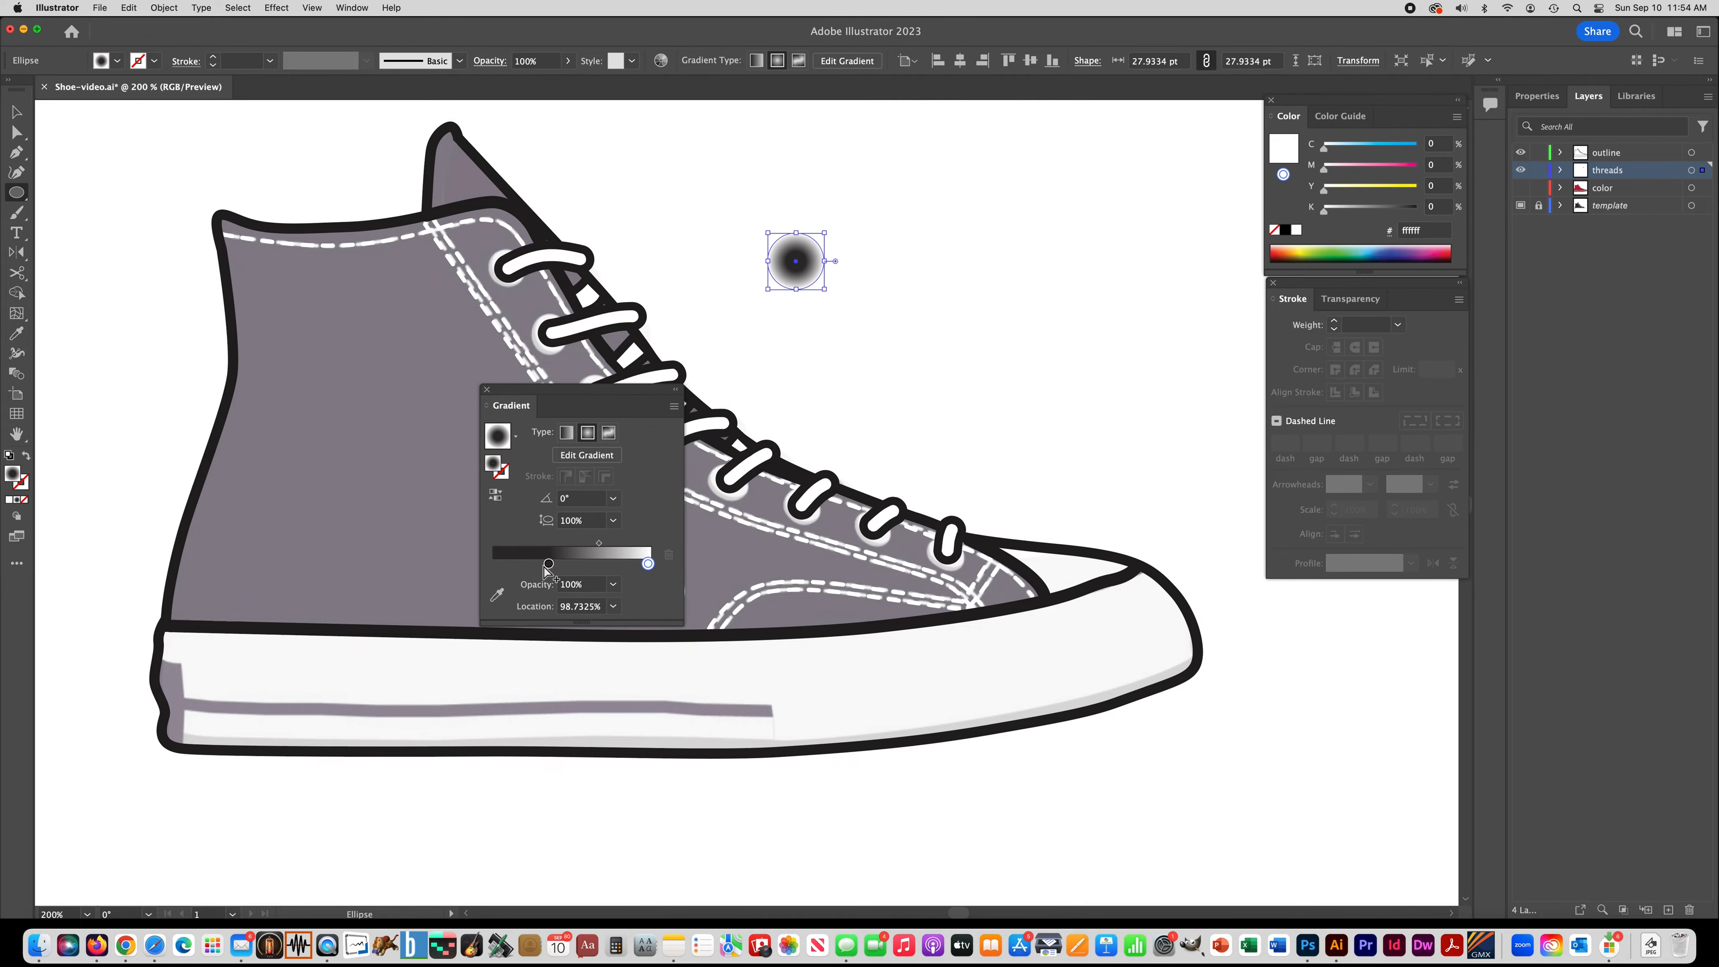
drag(548, 564, 607, 545)
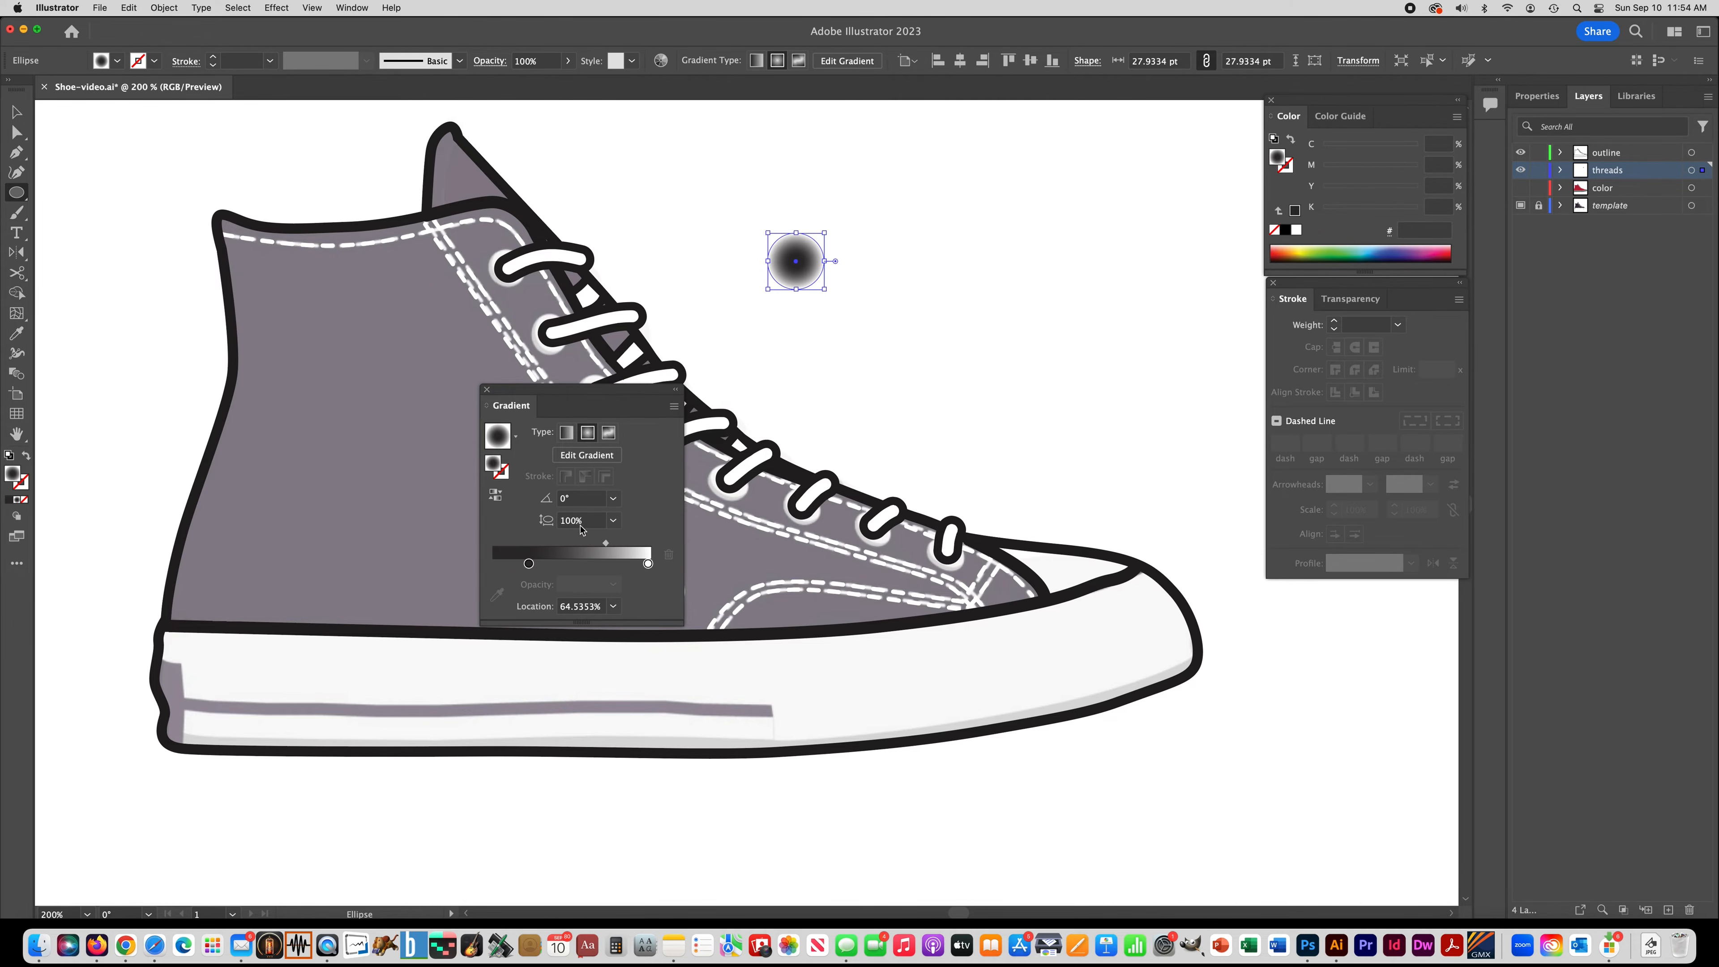
drag(538, 563, 655, 566)
drag(529, 563, 492, 564)
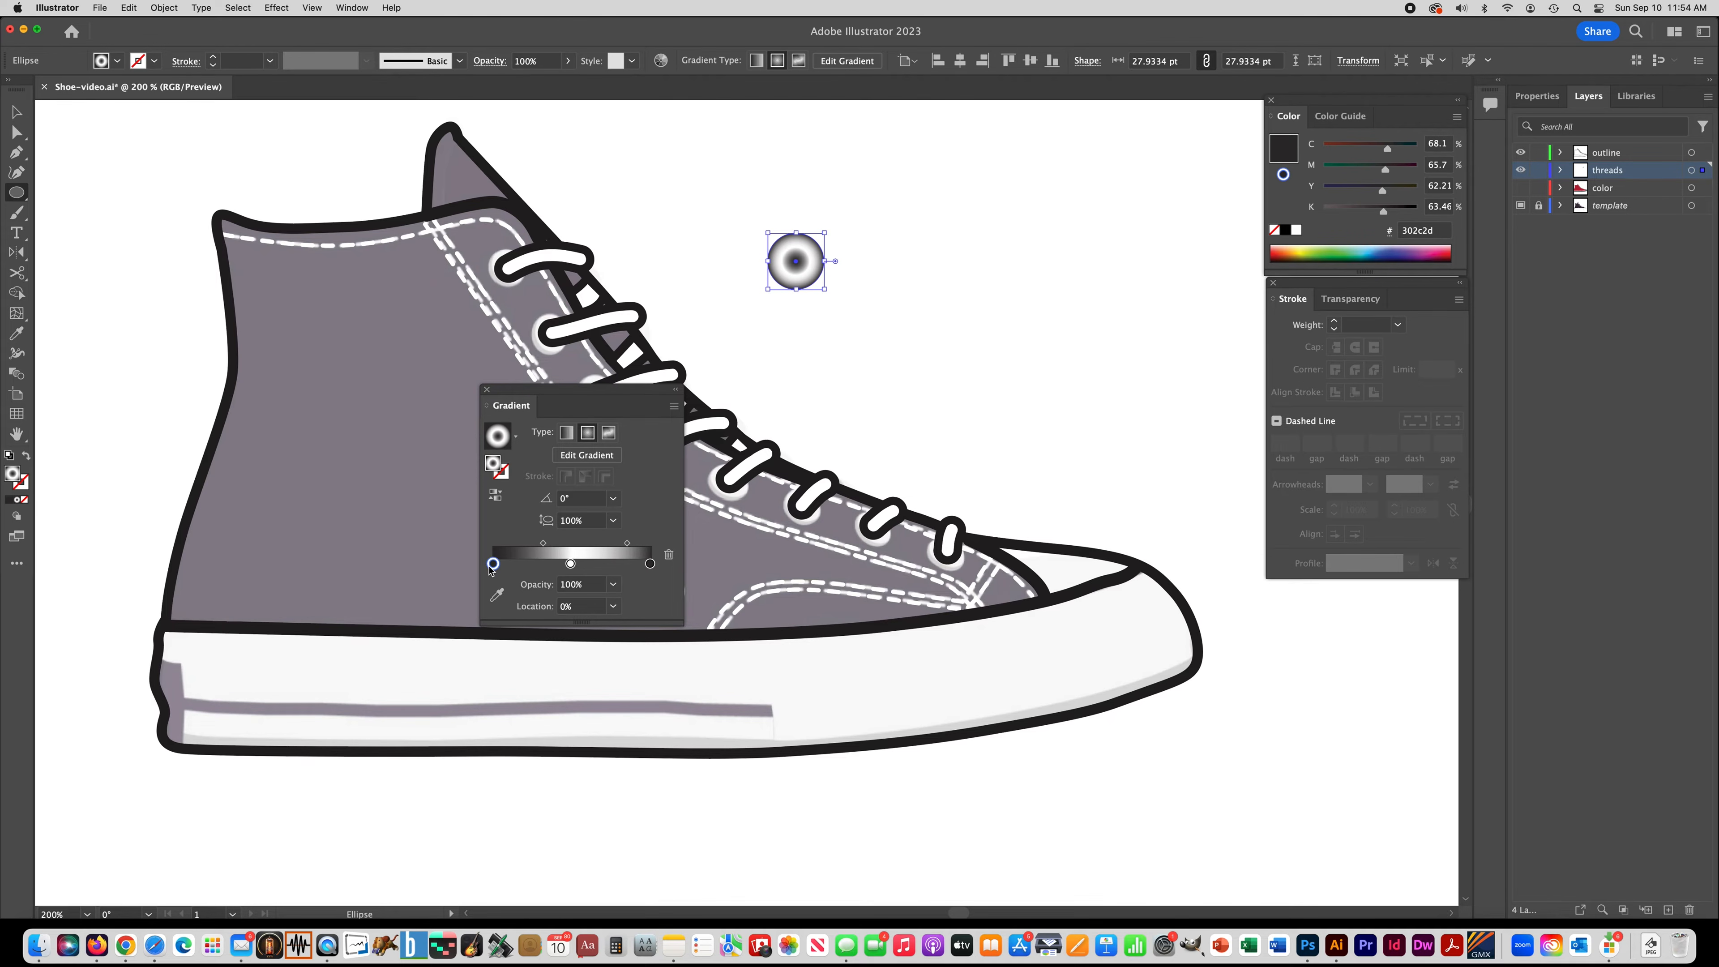
drag(572, 564, 576, 566)
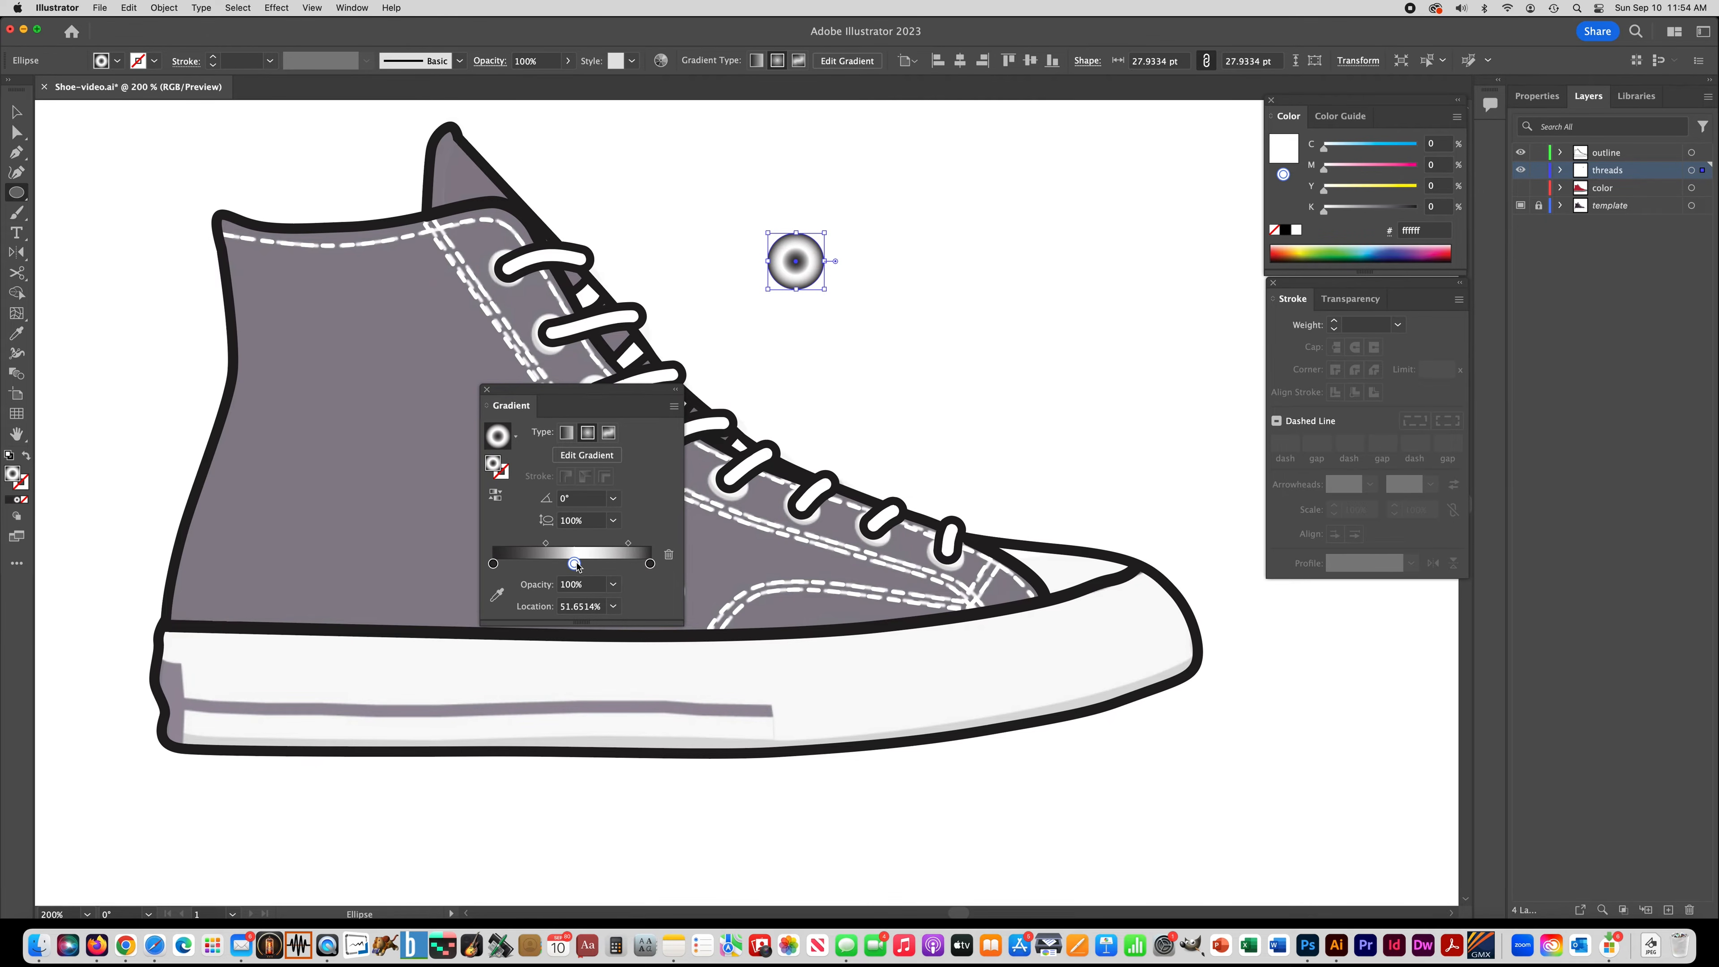
Step: Place a copy of the gradient circle on the top eyelet, scaled to about 22 pt, and close the gradient settings
click(17, 112)
click(723, 305)
click(794, 285)
drag(794, 286, 521, 294)
key(x)
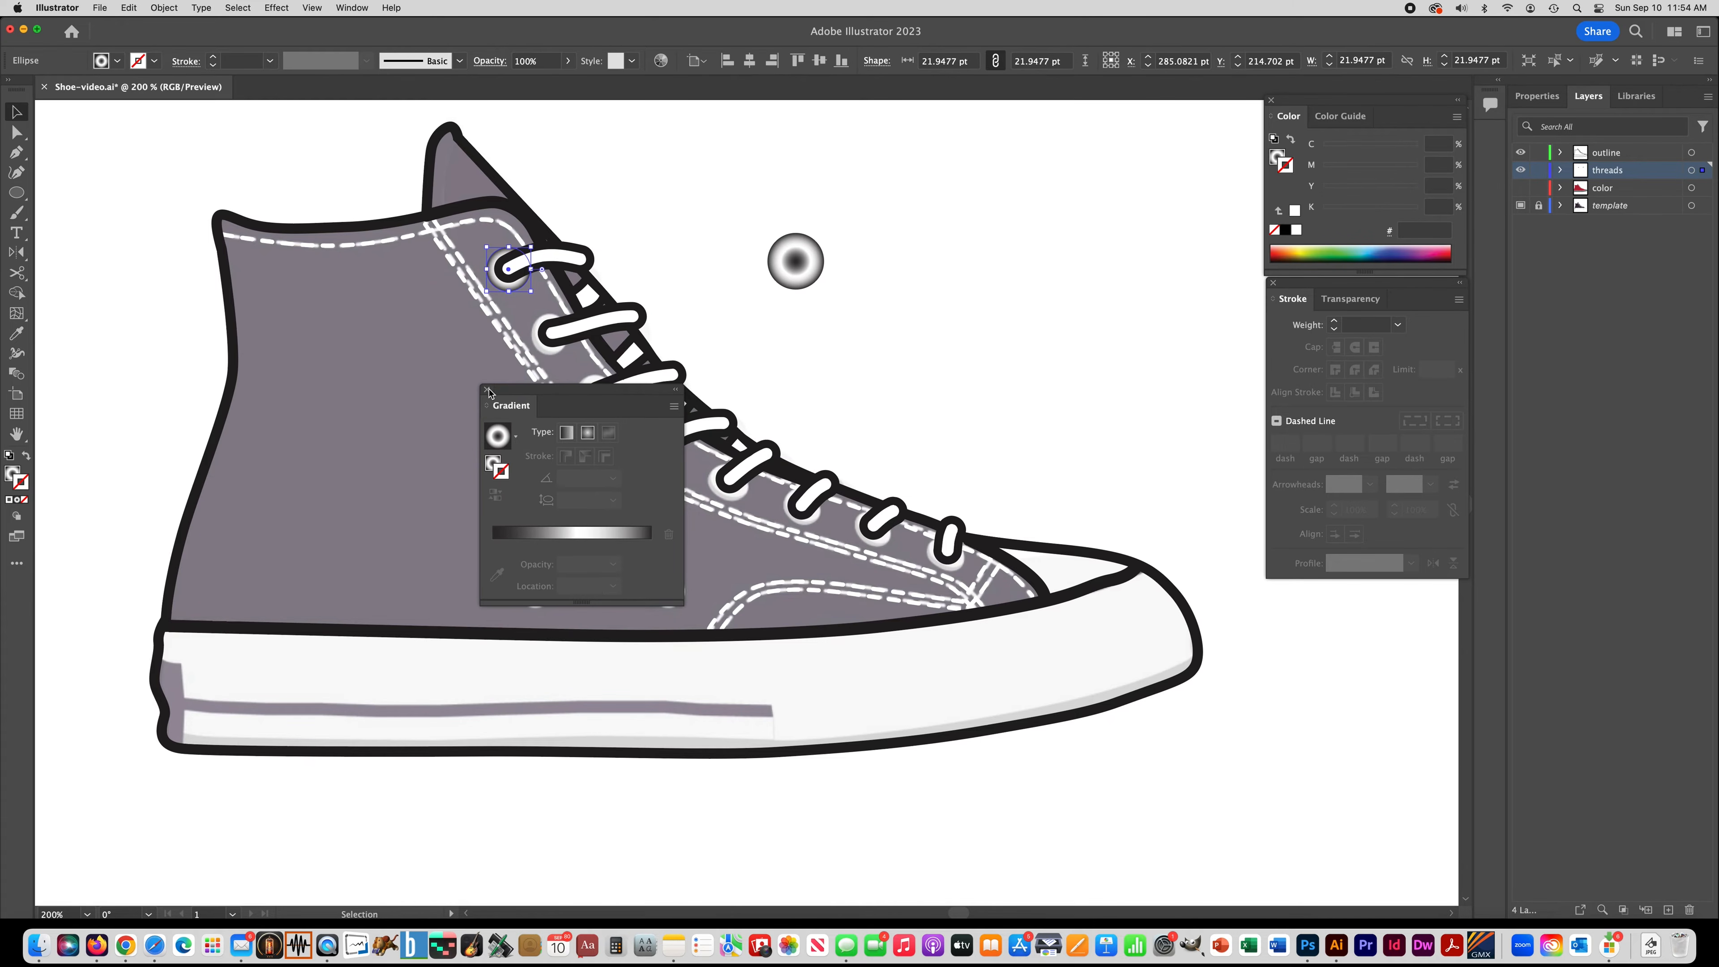
click(487, 392)
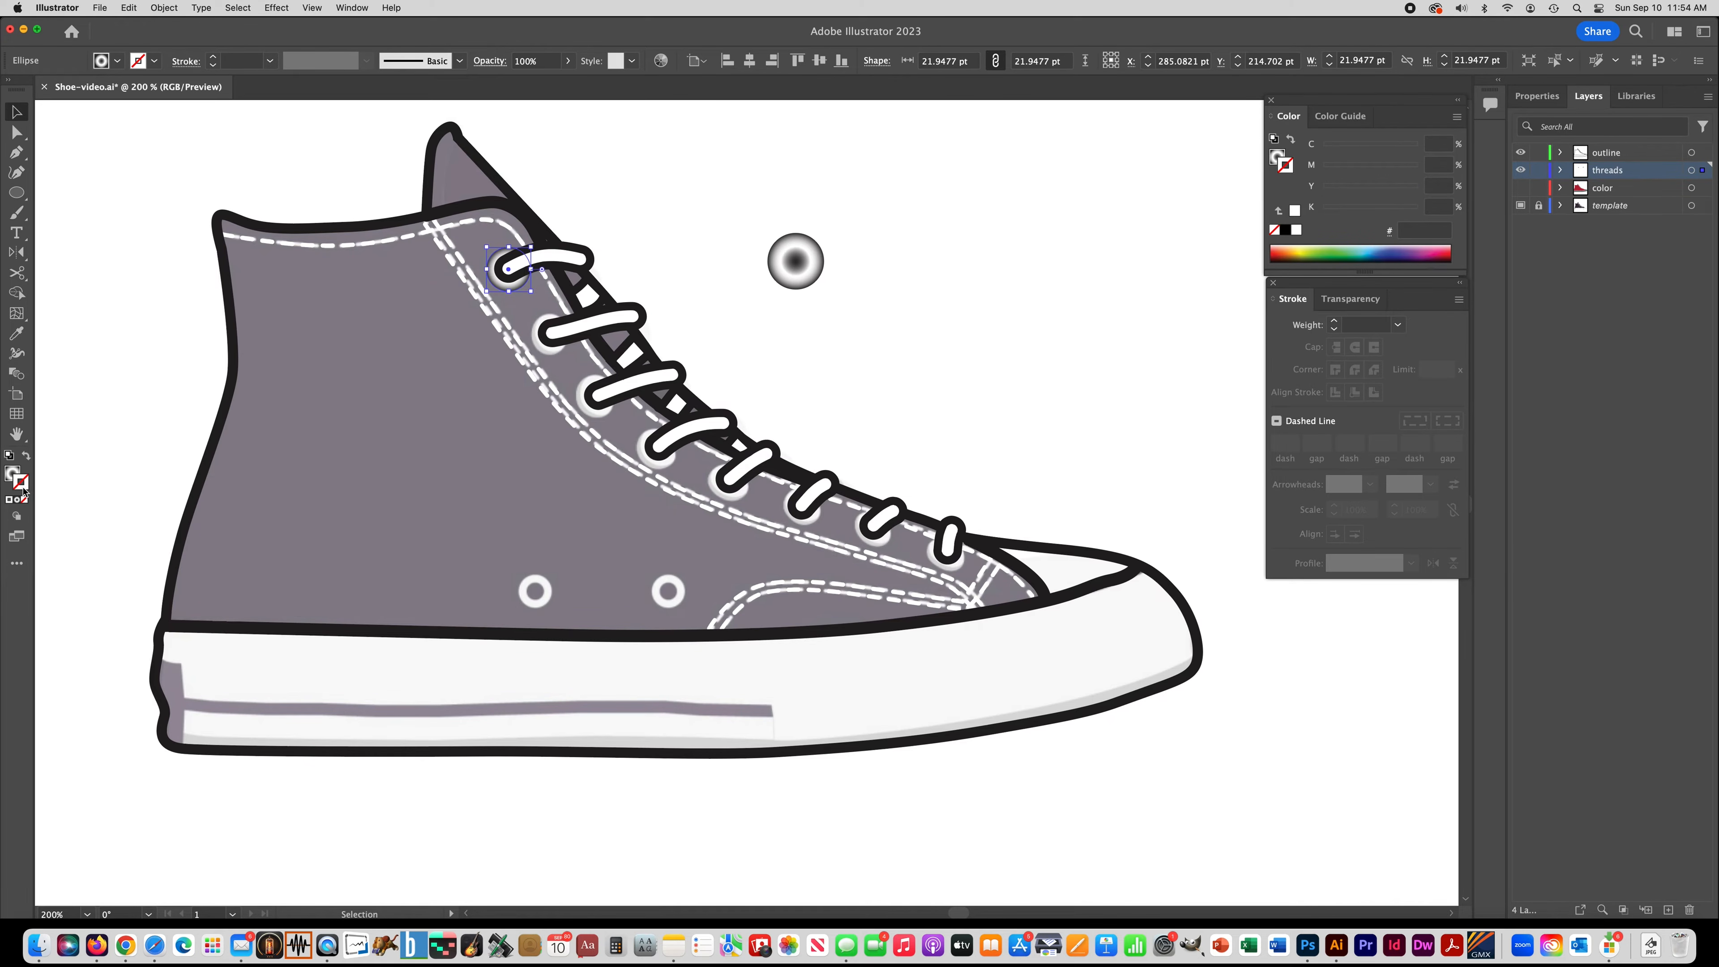
Step: Give the top eyelet circle a black stroke of 3 pt
click(138, 61)
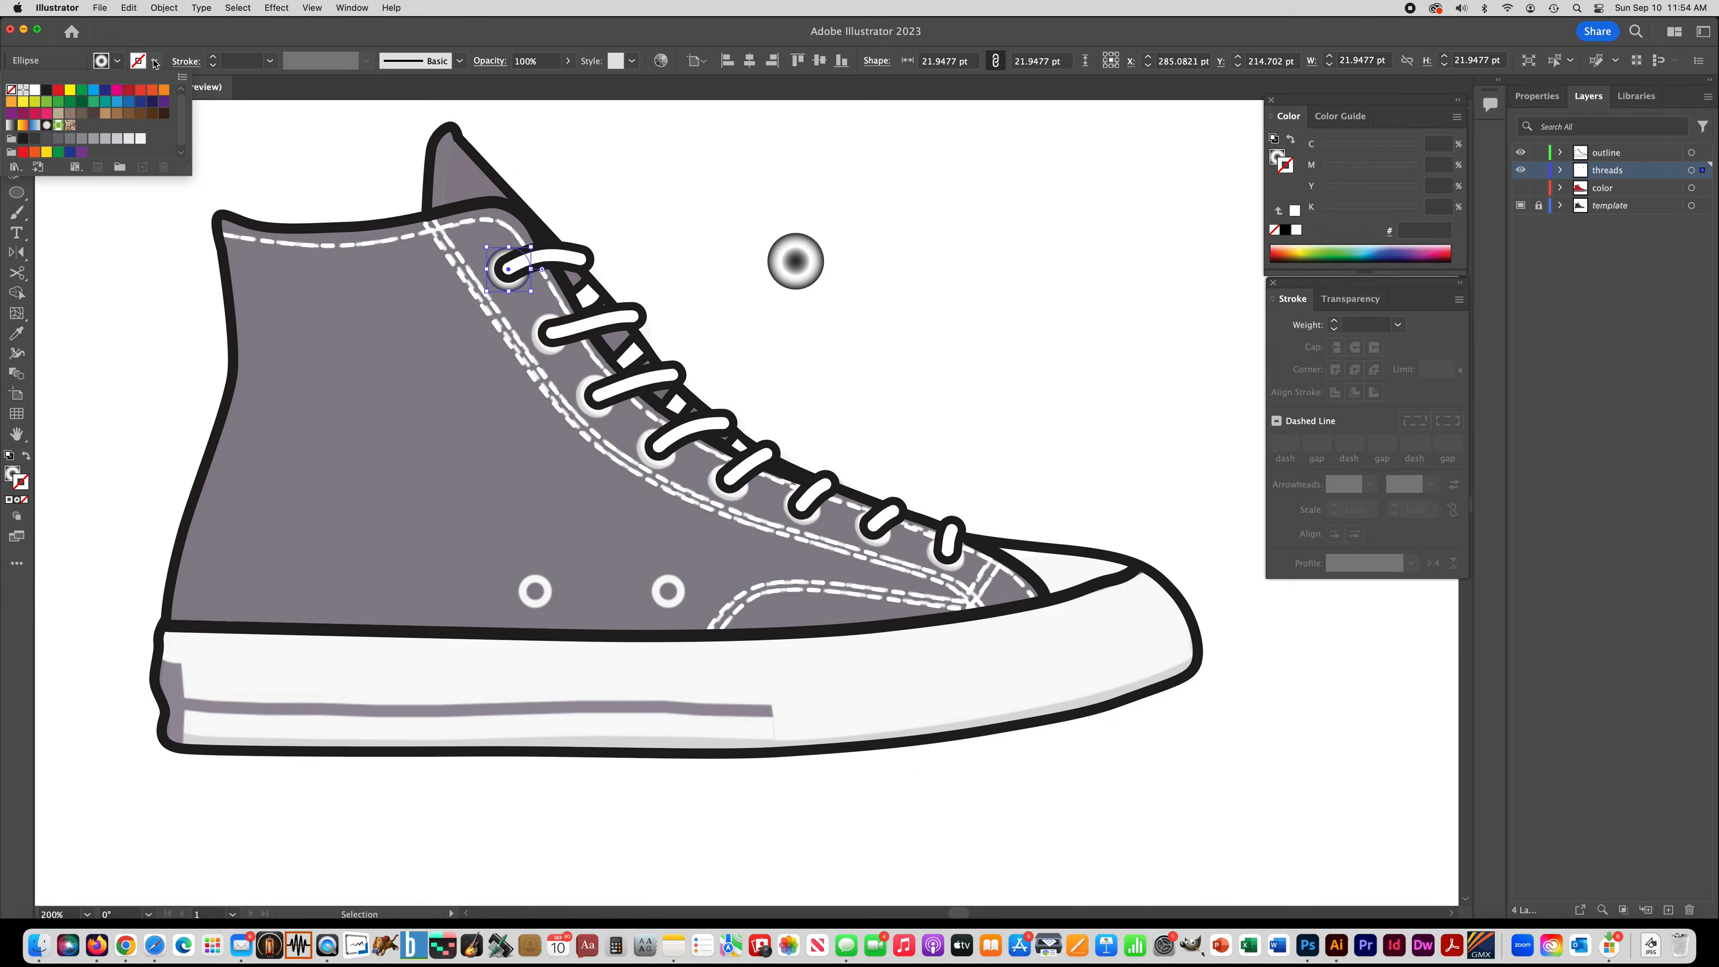
click(47, 93)
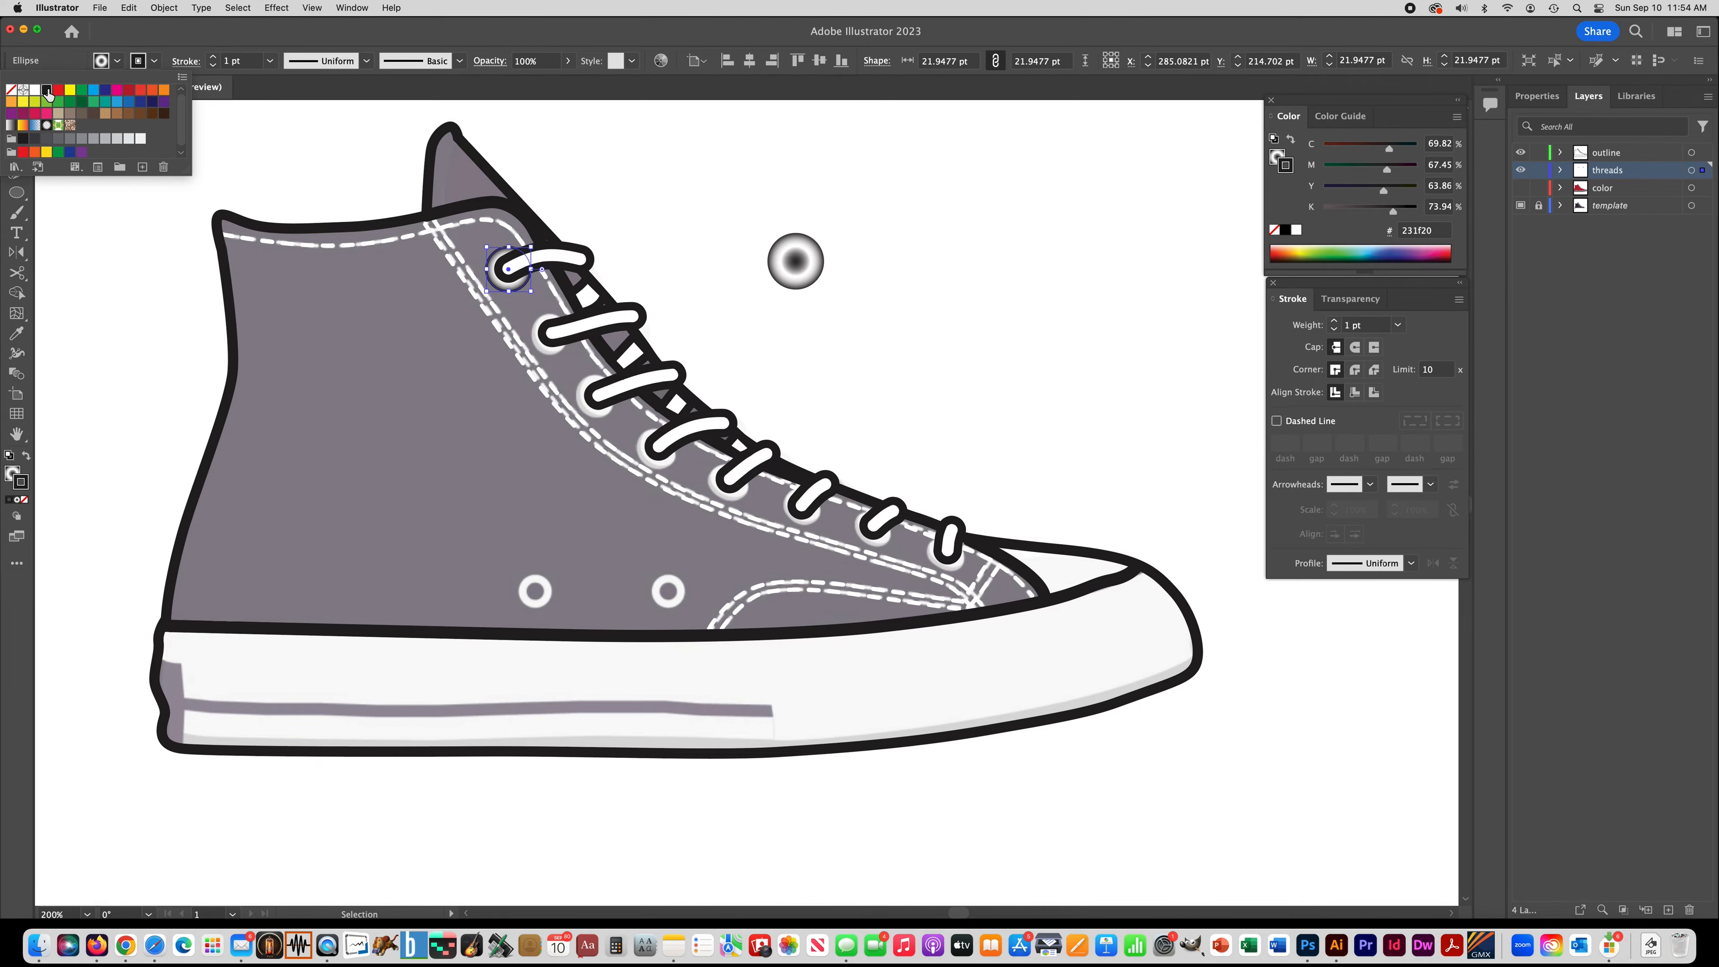
click(213, 61)
click(213, 61)
click(213, 58)
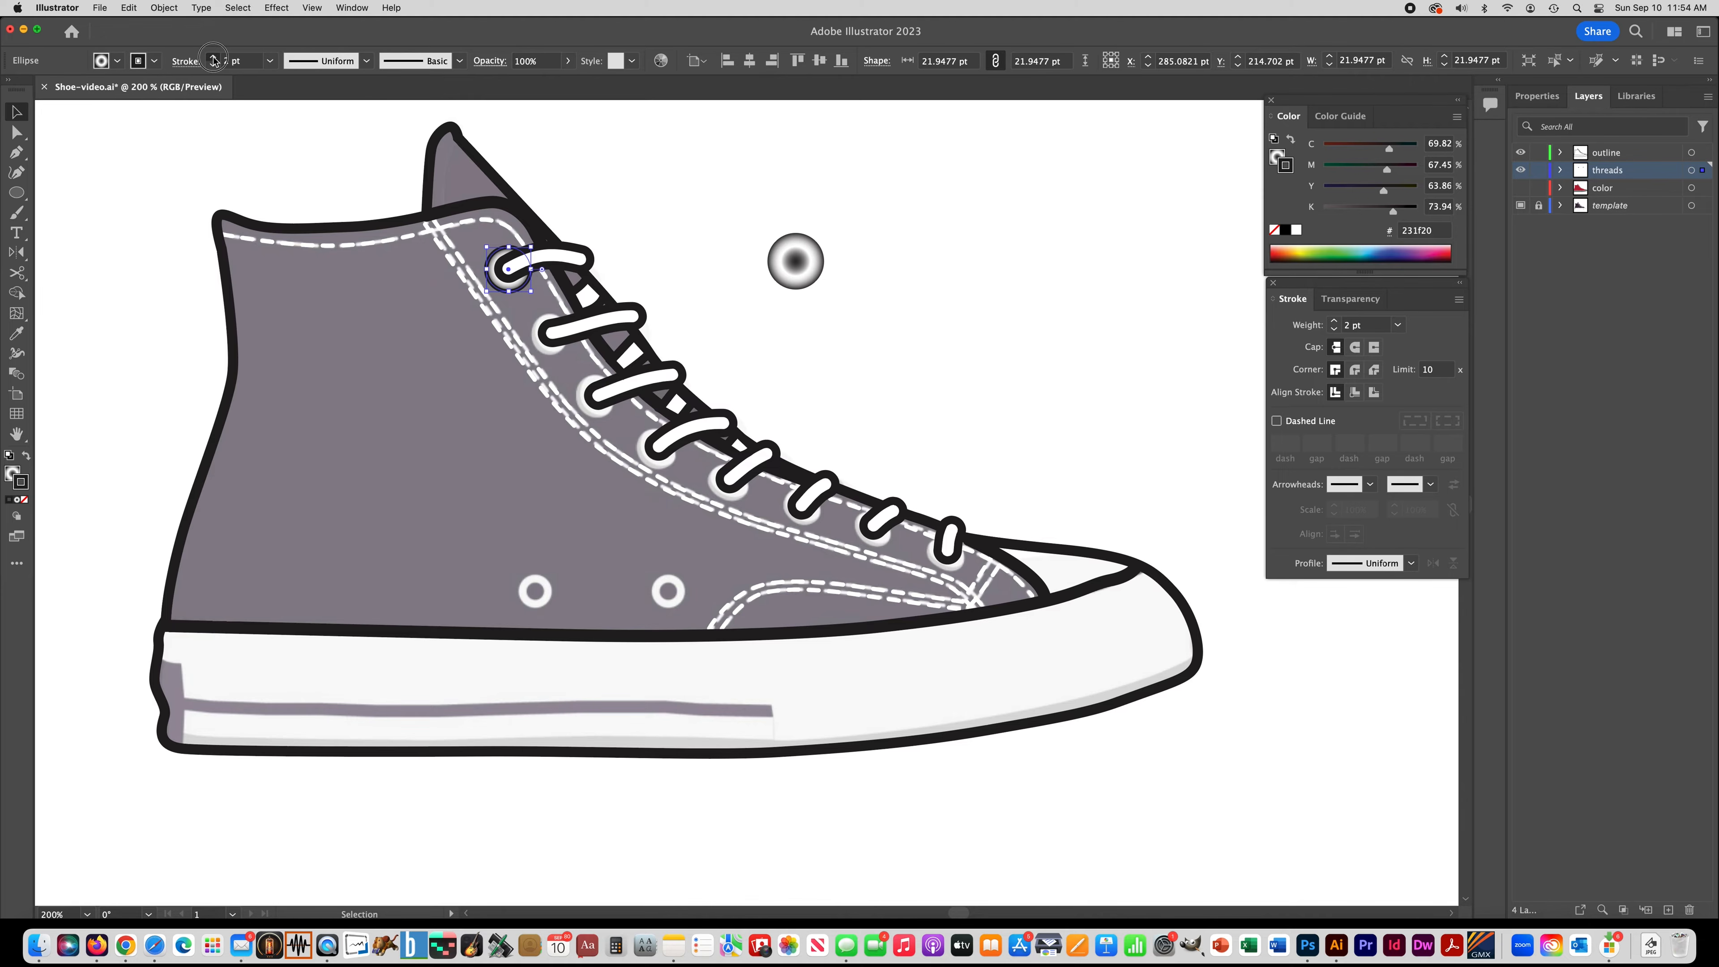
Step: Delete the spare gradient circle beside the shoe and set the top eyelet's stroke weight to 2 pt
click(719, 177)
click(799, 264)
key(Delete)
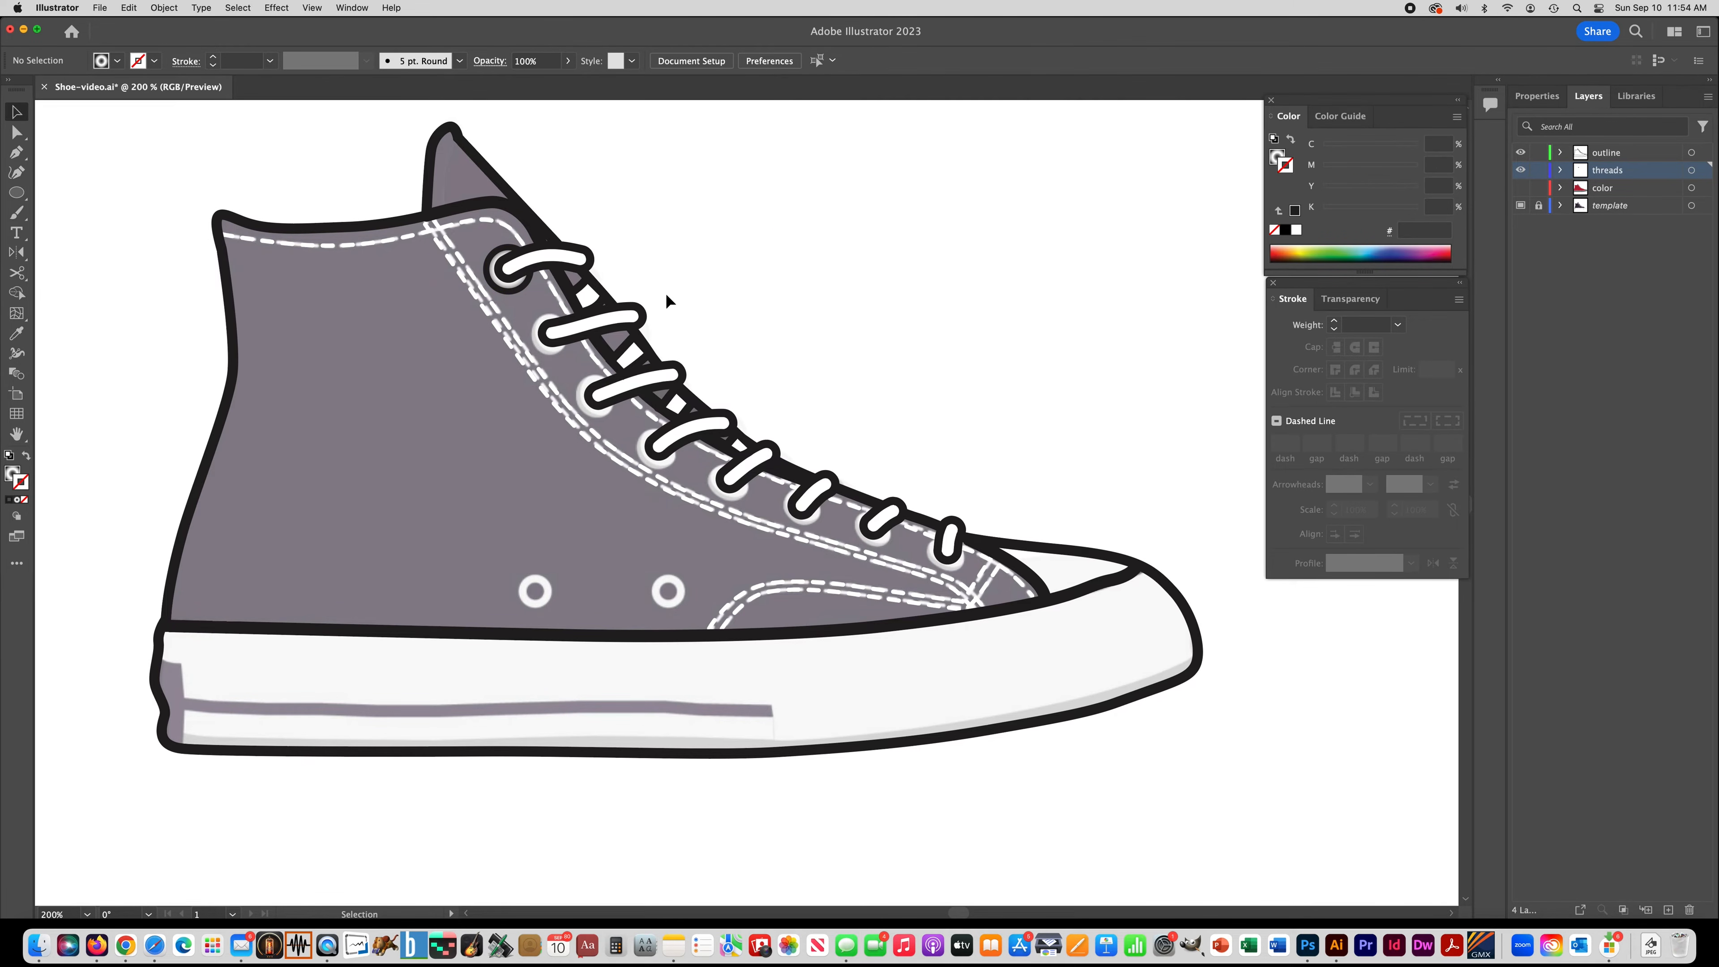
click(504, 297)
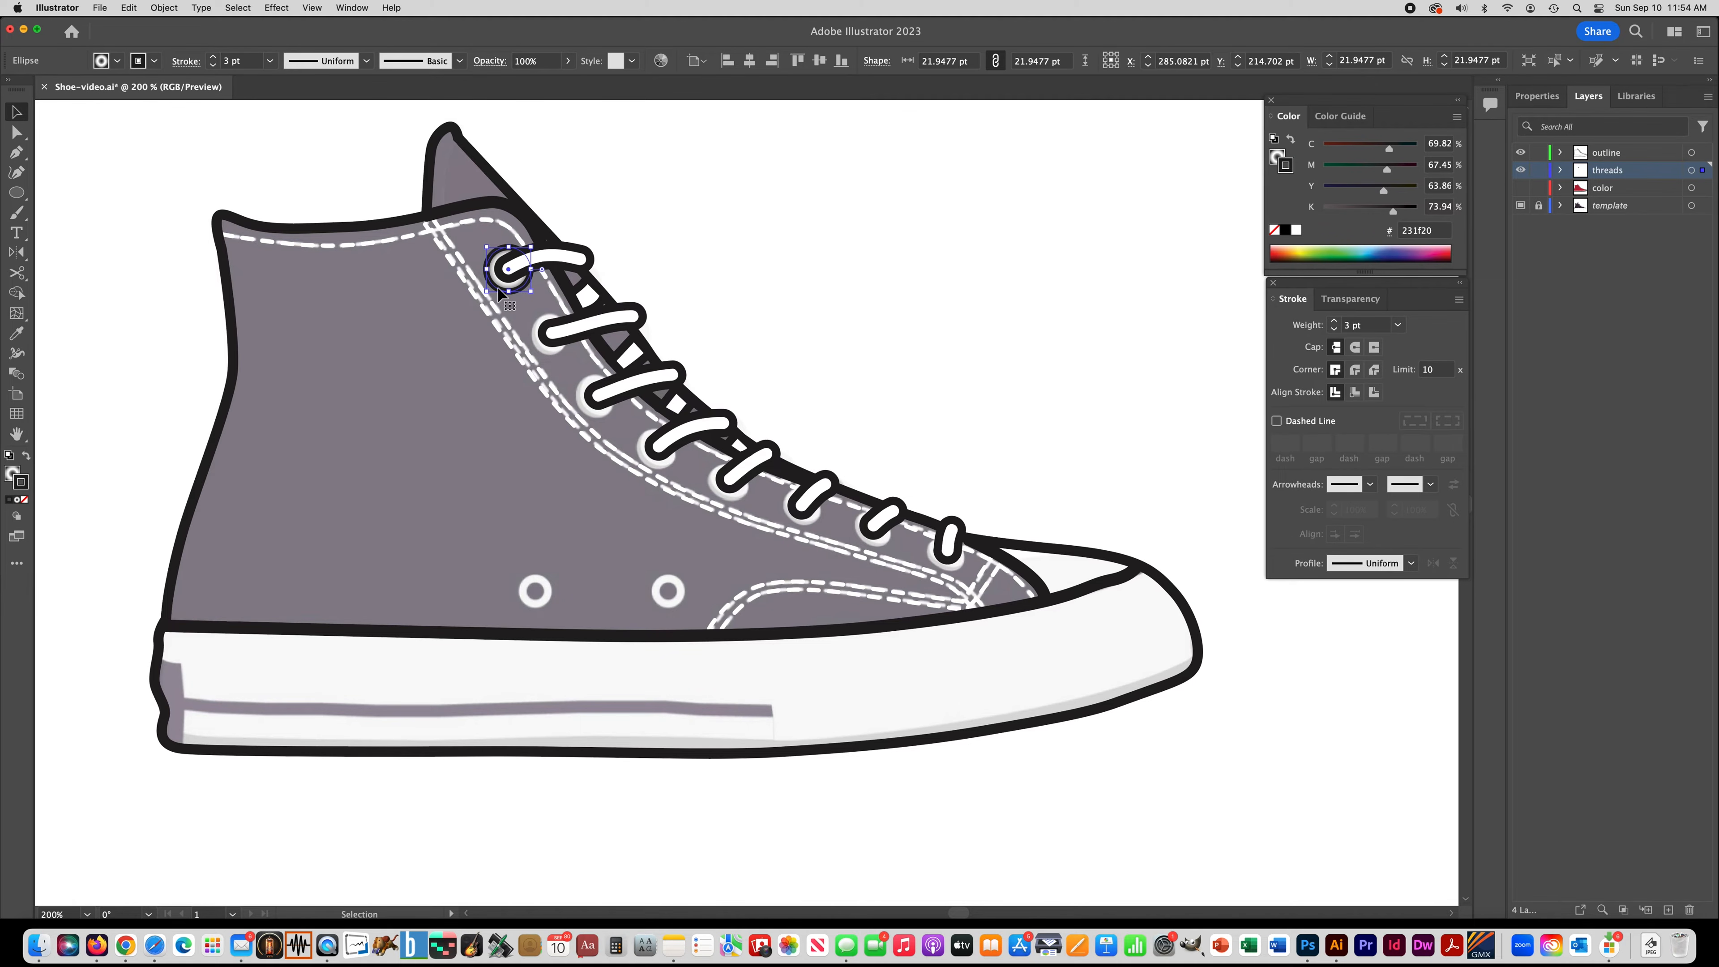
click(213, 65)
Step: Copy the eyelet onto the remaining lace holes down to the toe, adjusting the position of each copy
drag(498, 293, 730, 502)
click(622, 420)
drag(743, 499, 923, 572)
click(801, 532)
drag(803, 532, 803, 527)
drag(825, 486, 822, 488)
click(727, 501)
drag(706, 505, 575, 417)
click(654, 449)
click(587, 406)
click(504, 286)
Step: Copy the eyelet onto the two ventilation holes above the sole, resizing it to about 20 by 19 pt, and deselect
drag(499, 250, 527, 571)
drag(559, 567, 555, 571)
drag(529, 575, 658, 577)
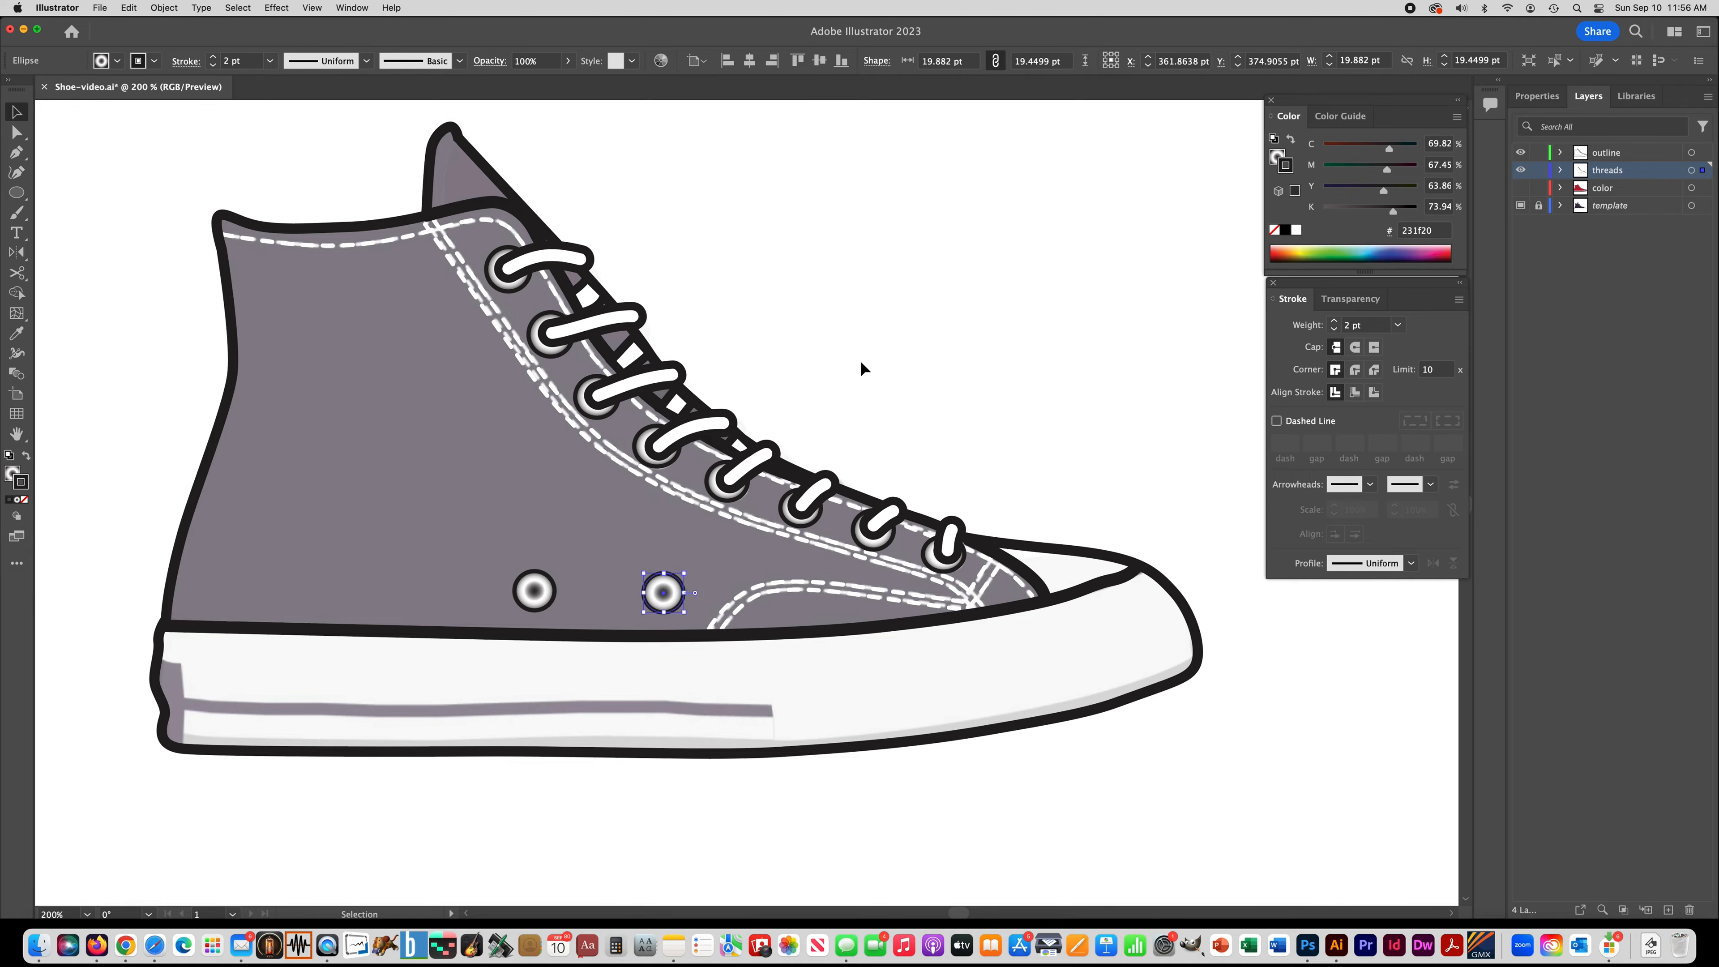
click(864, 368)
Step: Trace the top of the heel patch and the upper edge and end of the sole stripe with the Pen tool
click(16, 152)
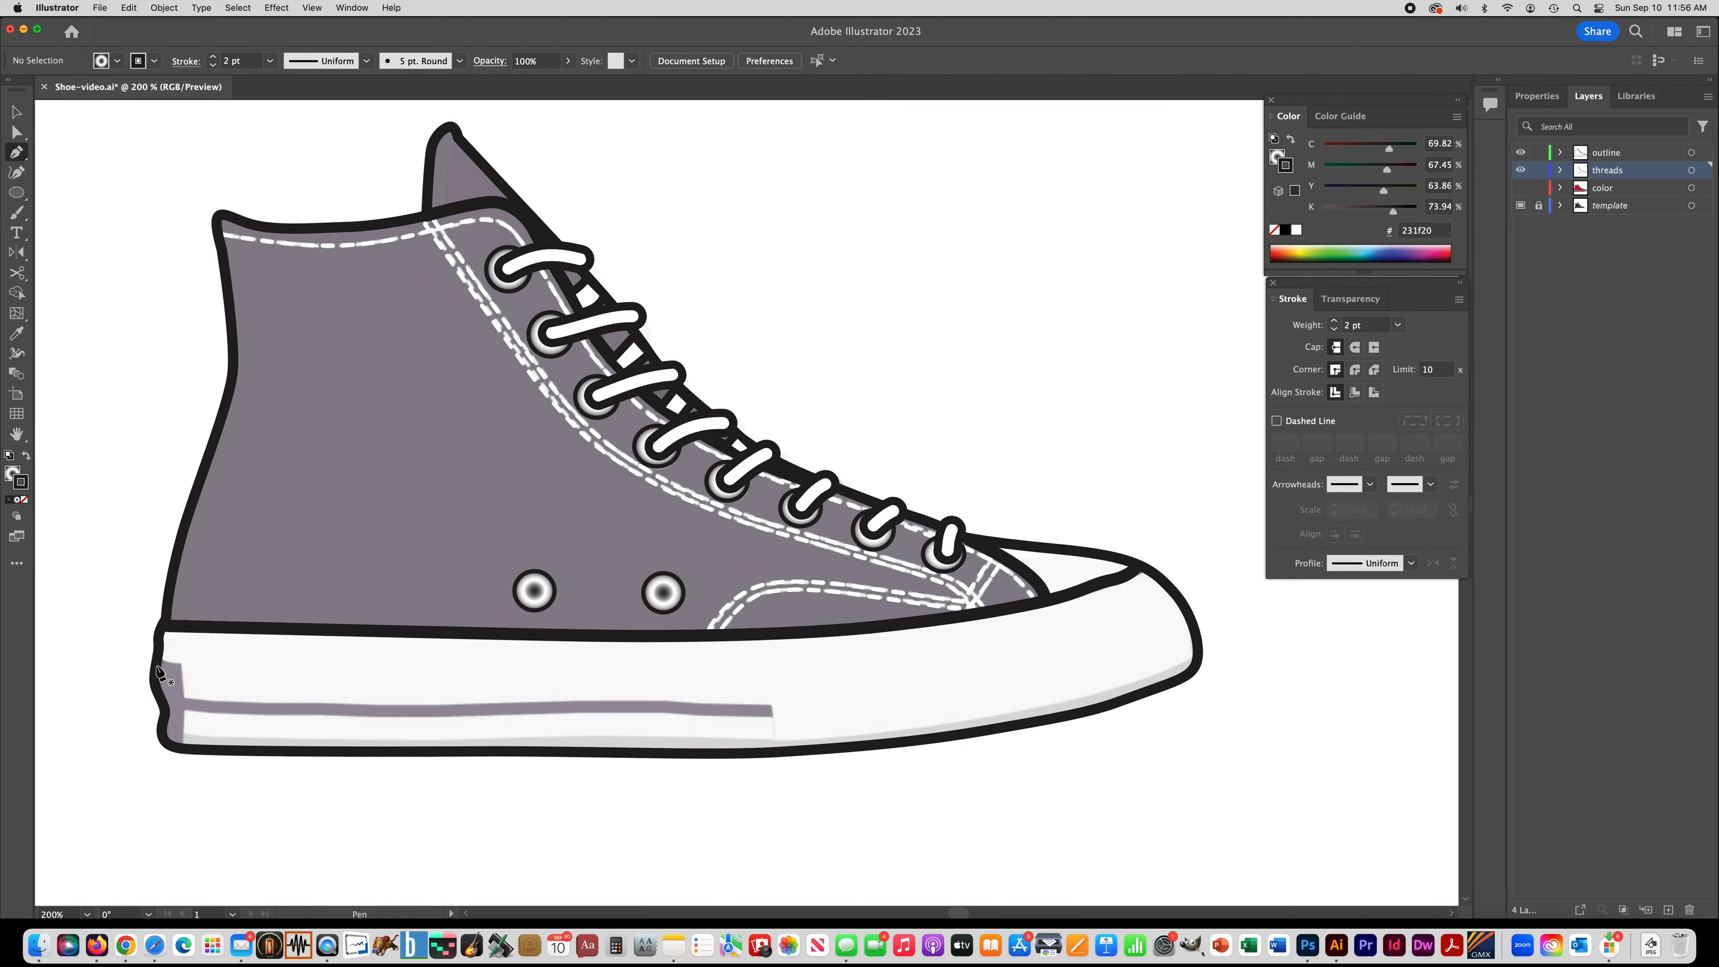
click(157, 659)
click(182, 663)
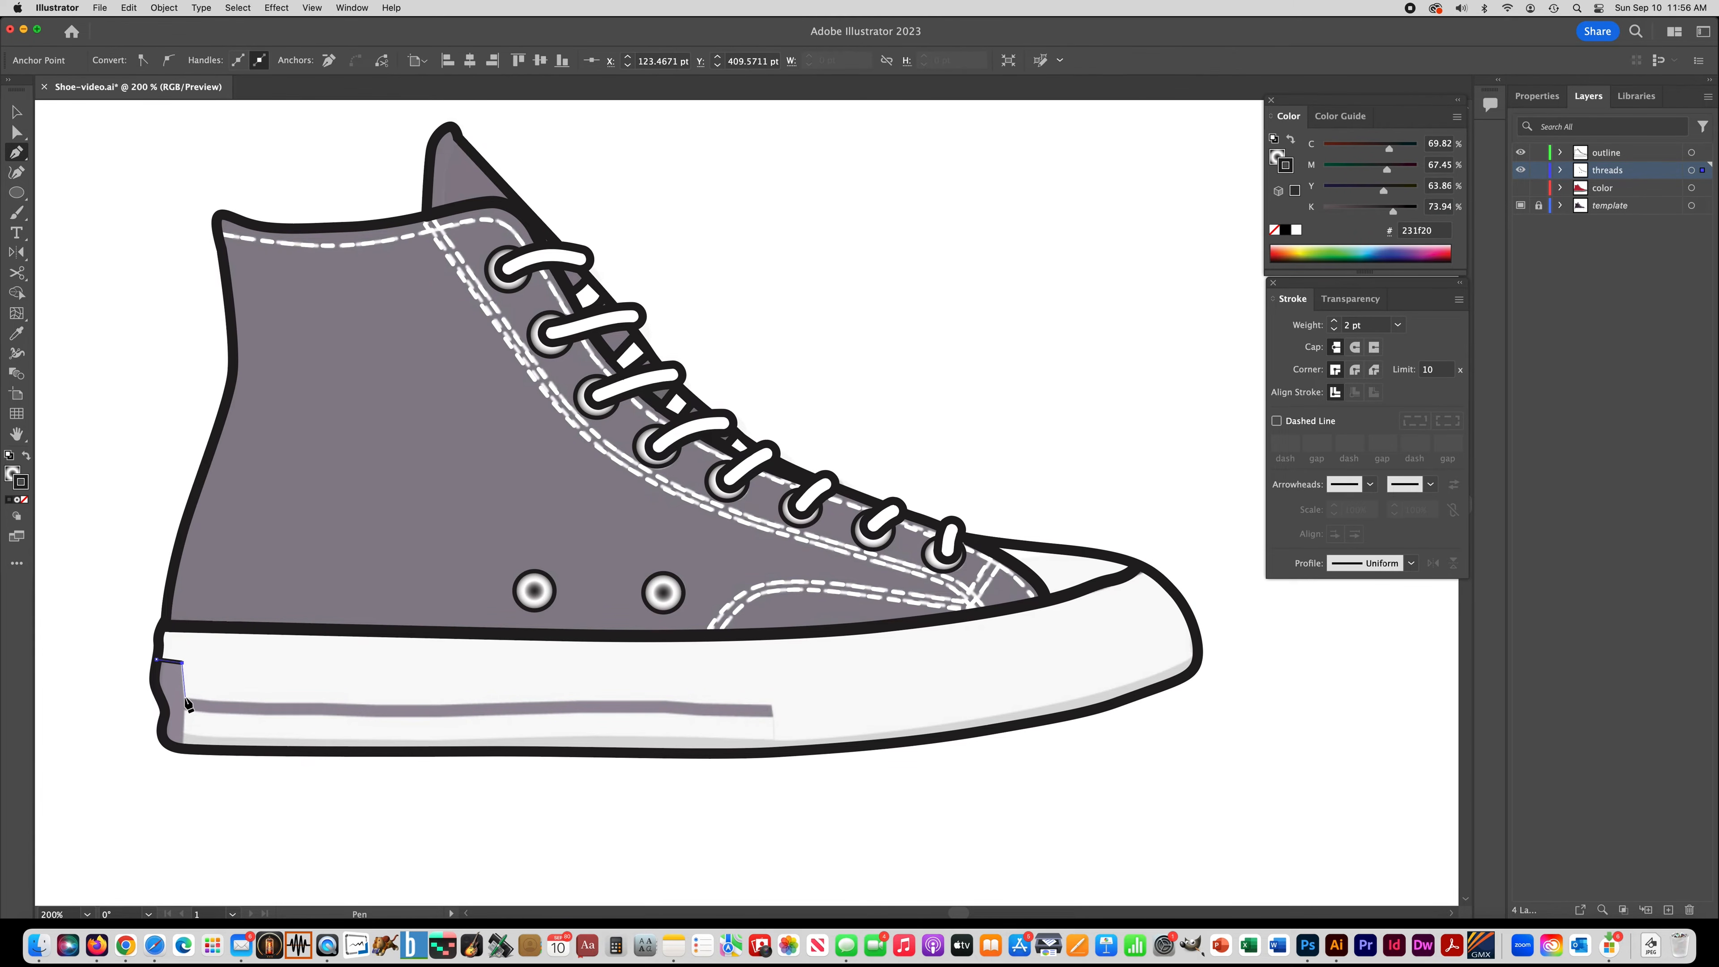
click(183, 697)
drag(426, 705, 543, 703)
drag(676, 701, 736, 705)
click(771, 706)
click(772, 718)
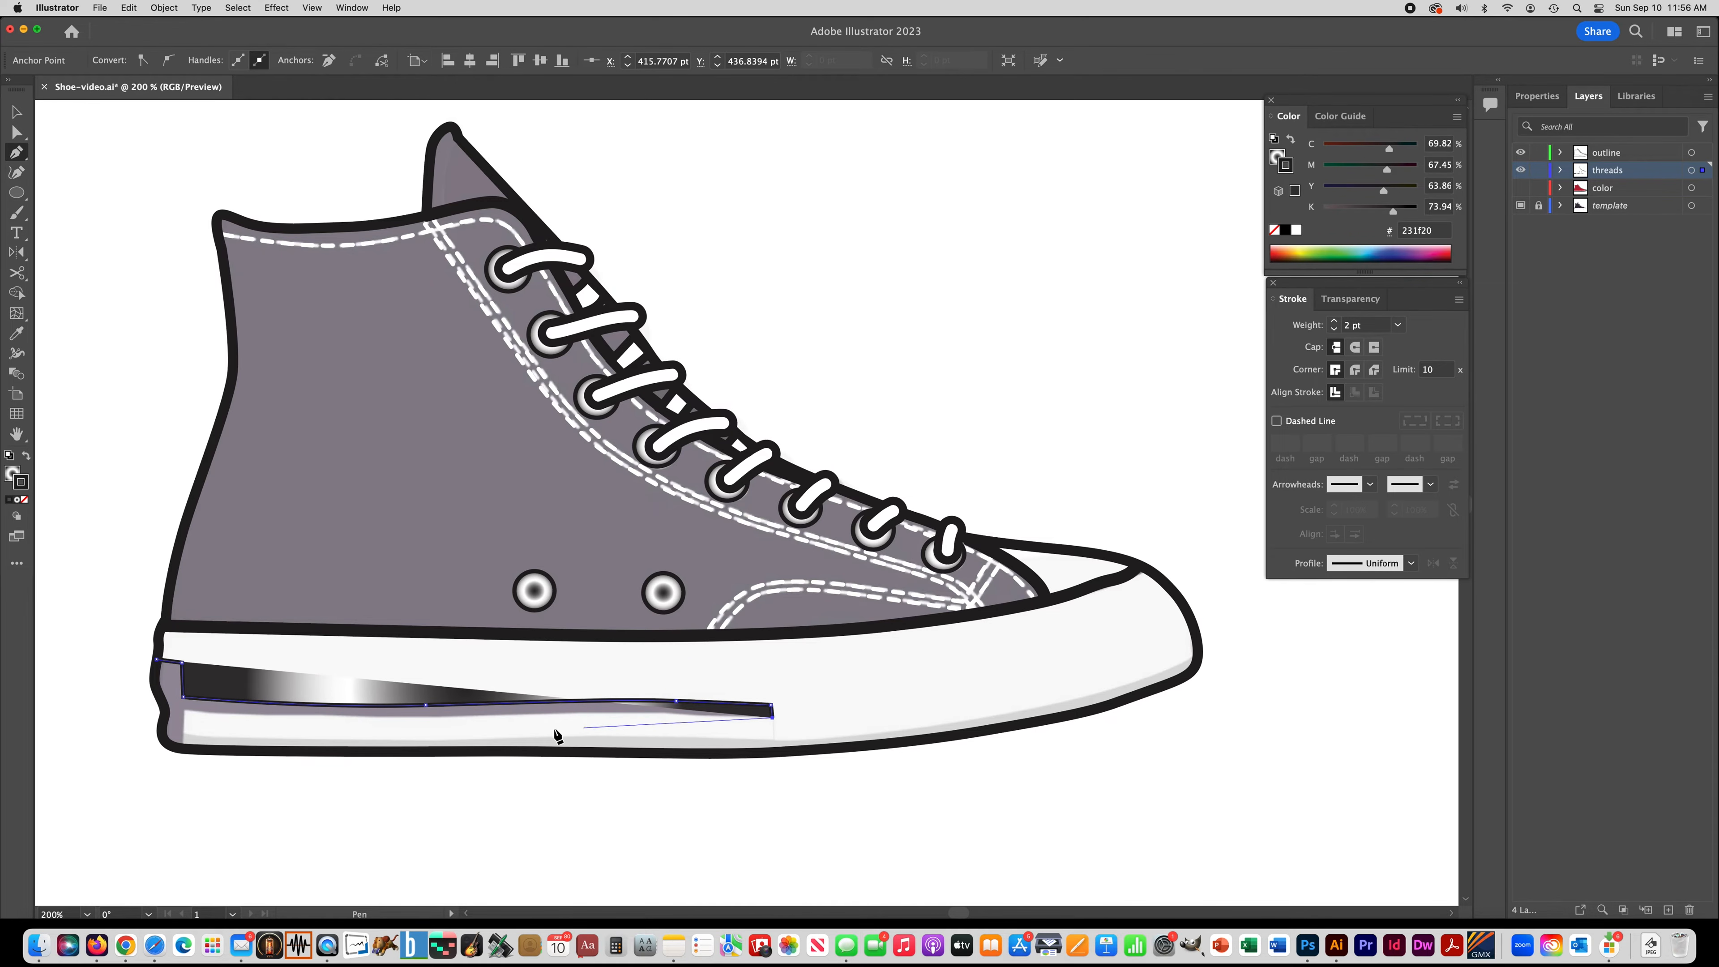
Step: Trace the stripe's lower edge back to the heel and around the heel patch, closing the shape
drag(520, 714, 438, 716)
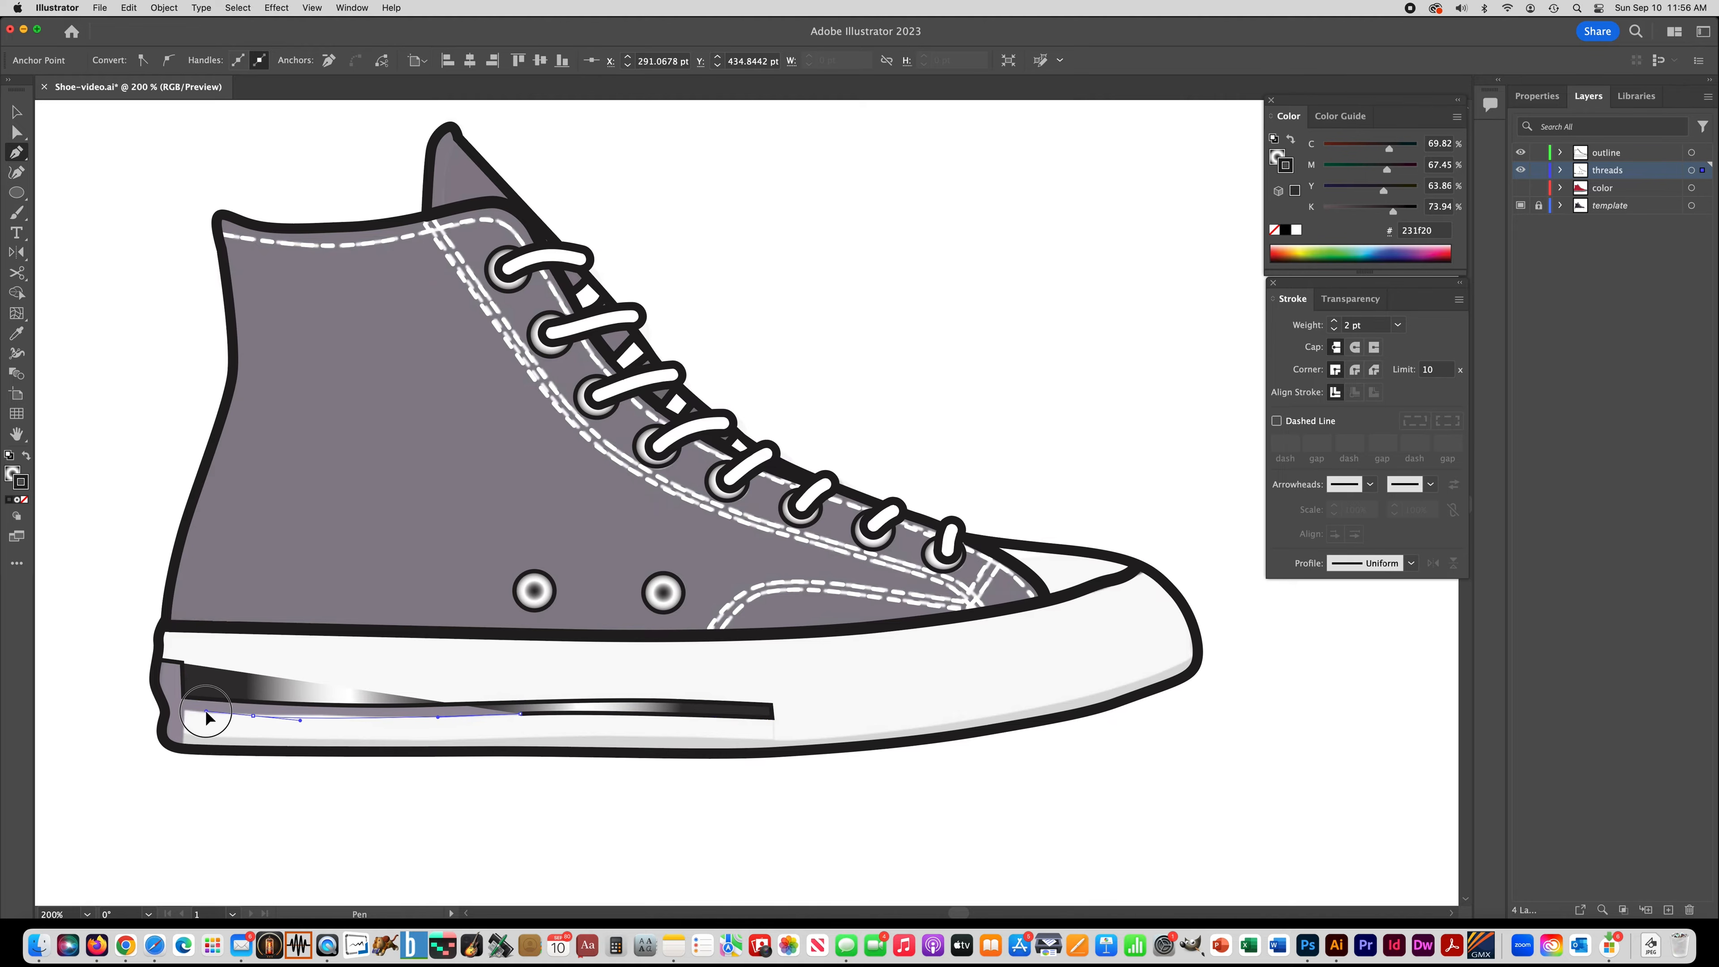
click(186, 725)
click(184, 745)
drag(162, 739, 165, 713)
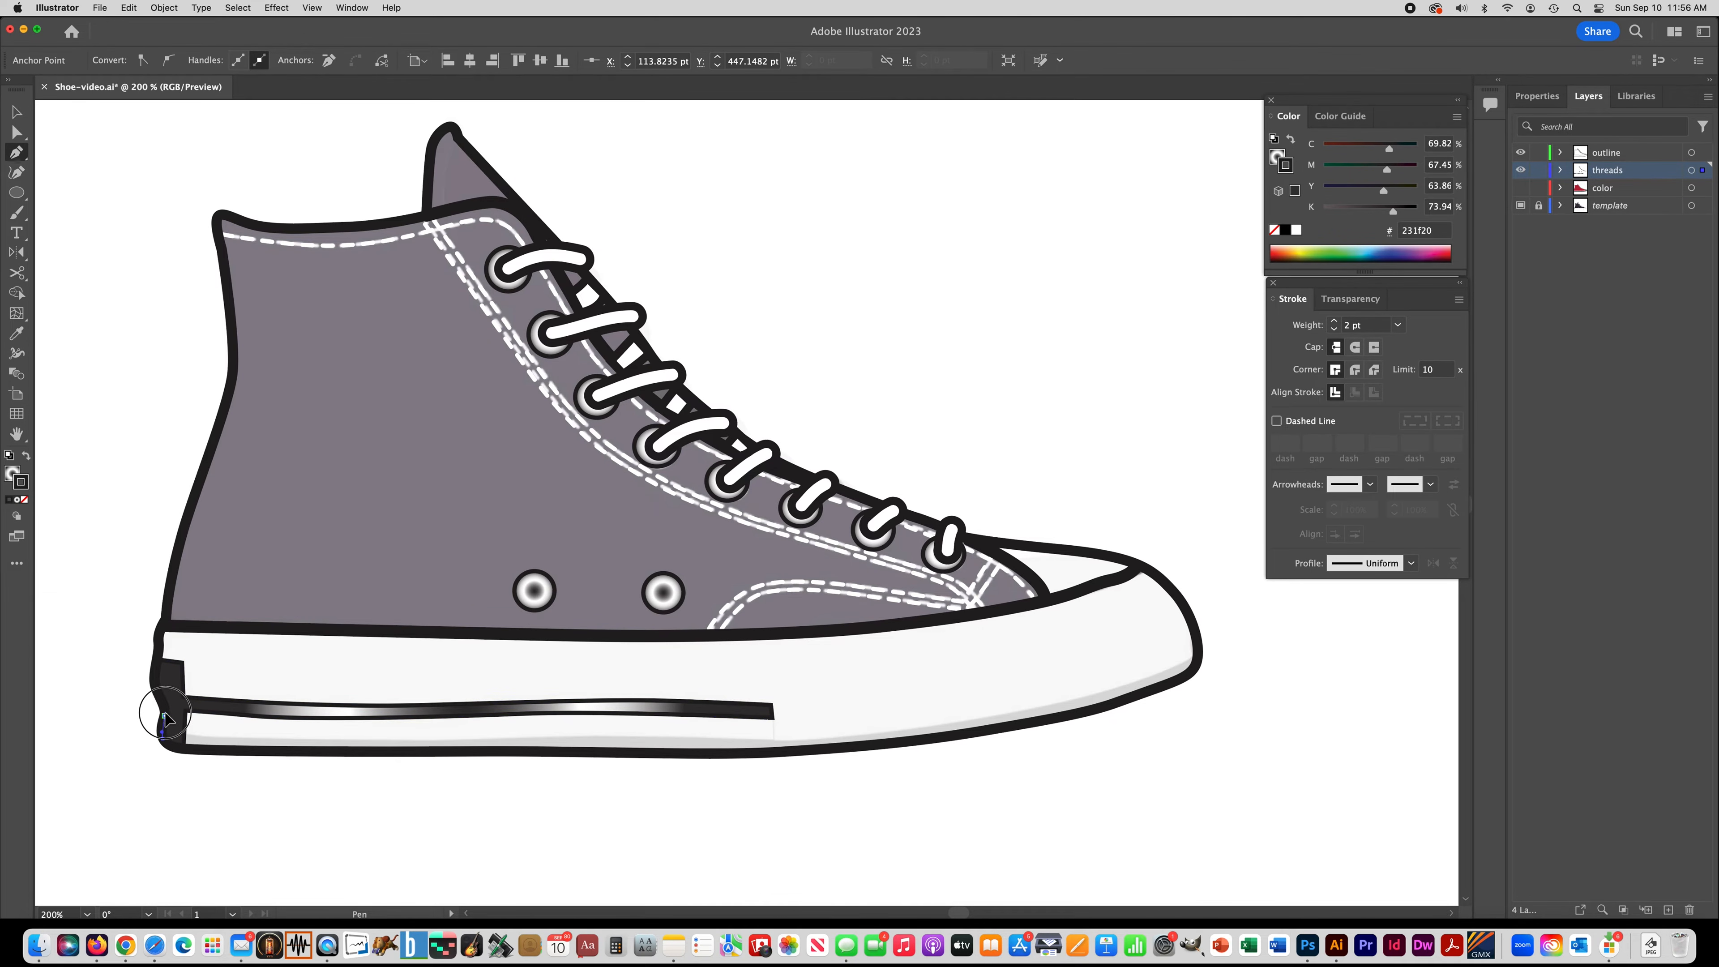
click(155, 661)
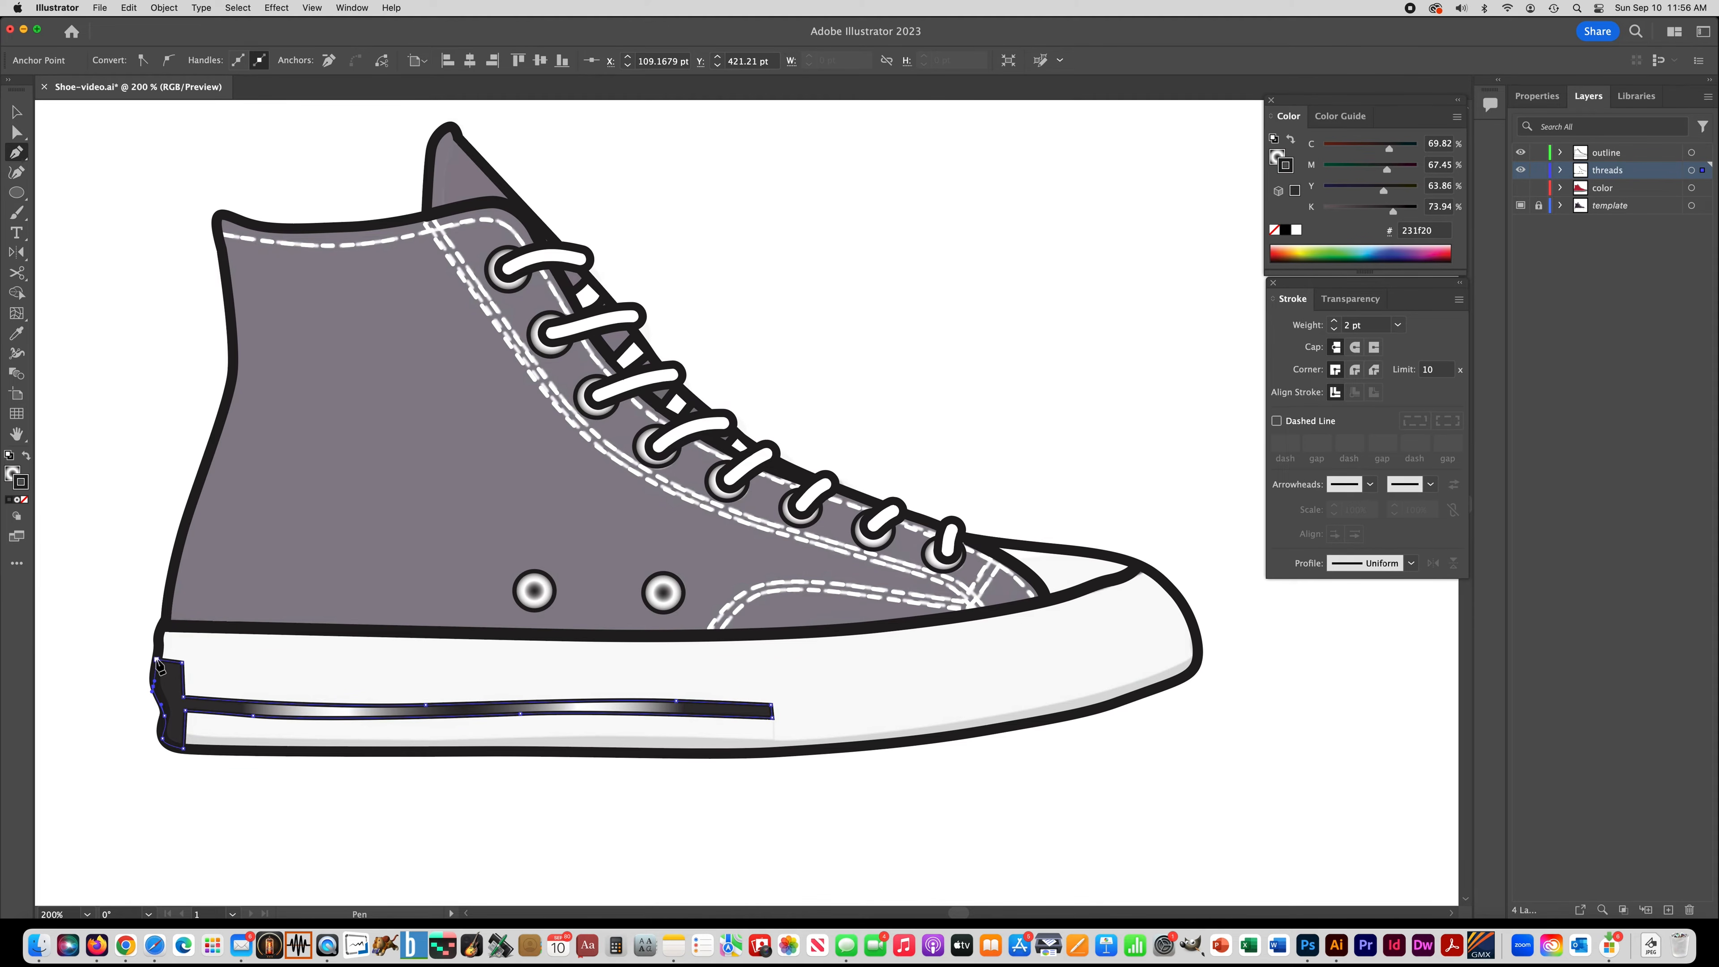
click(156, 660)
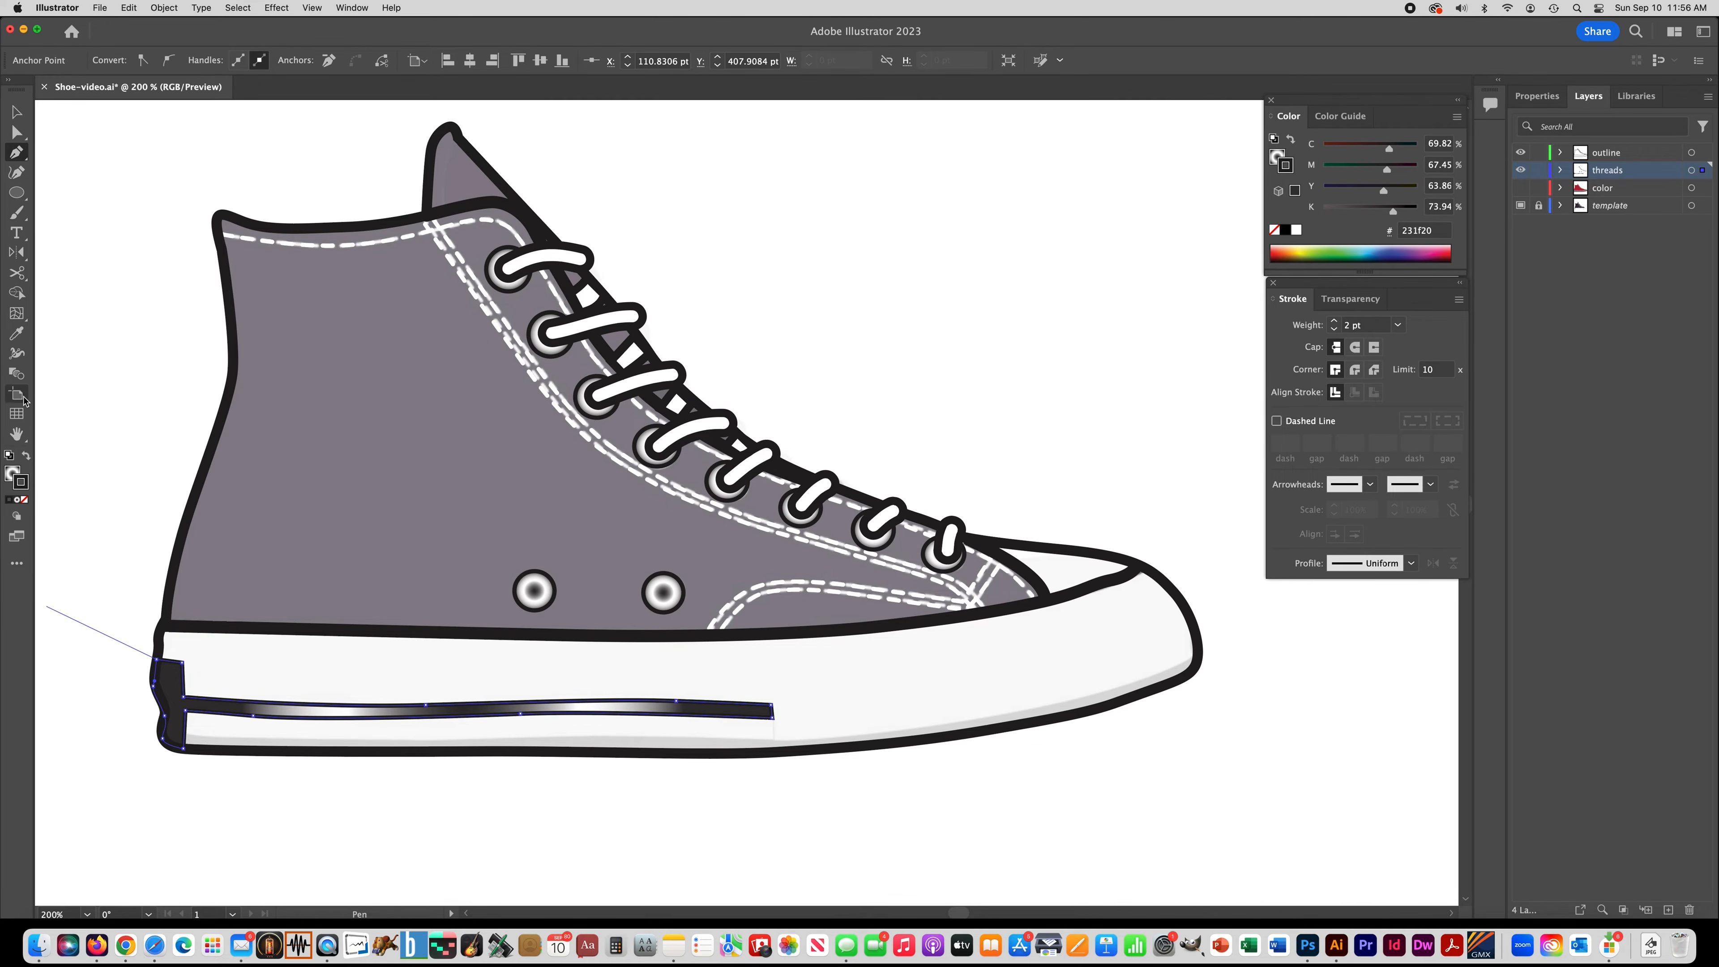
Step: Remove the stroke from the heel patch and stripe shape and fill it with gray 777777
click(26, 501)
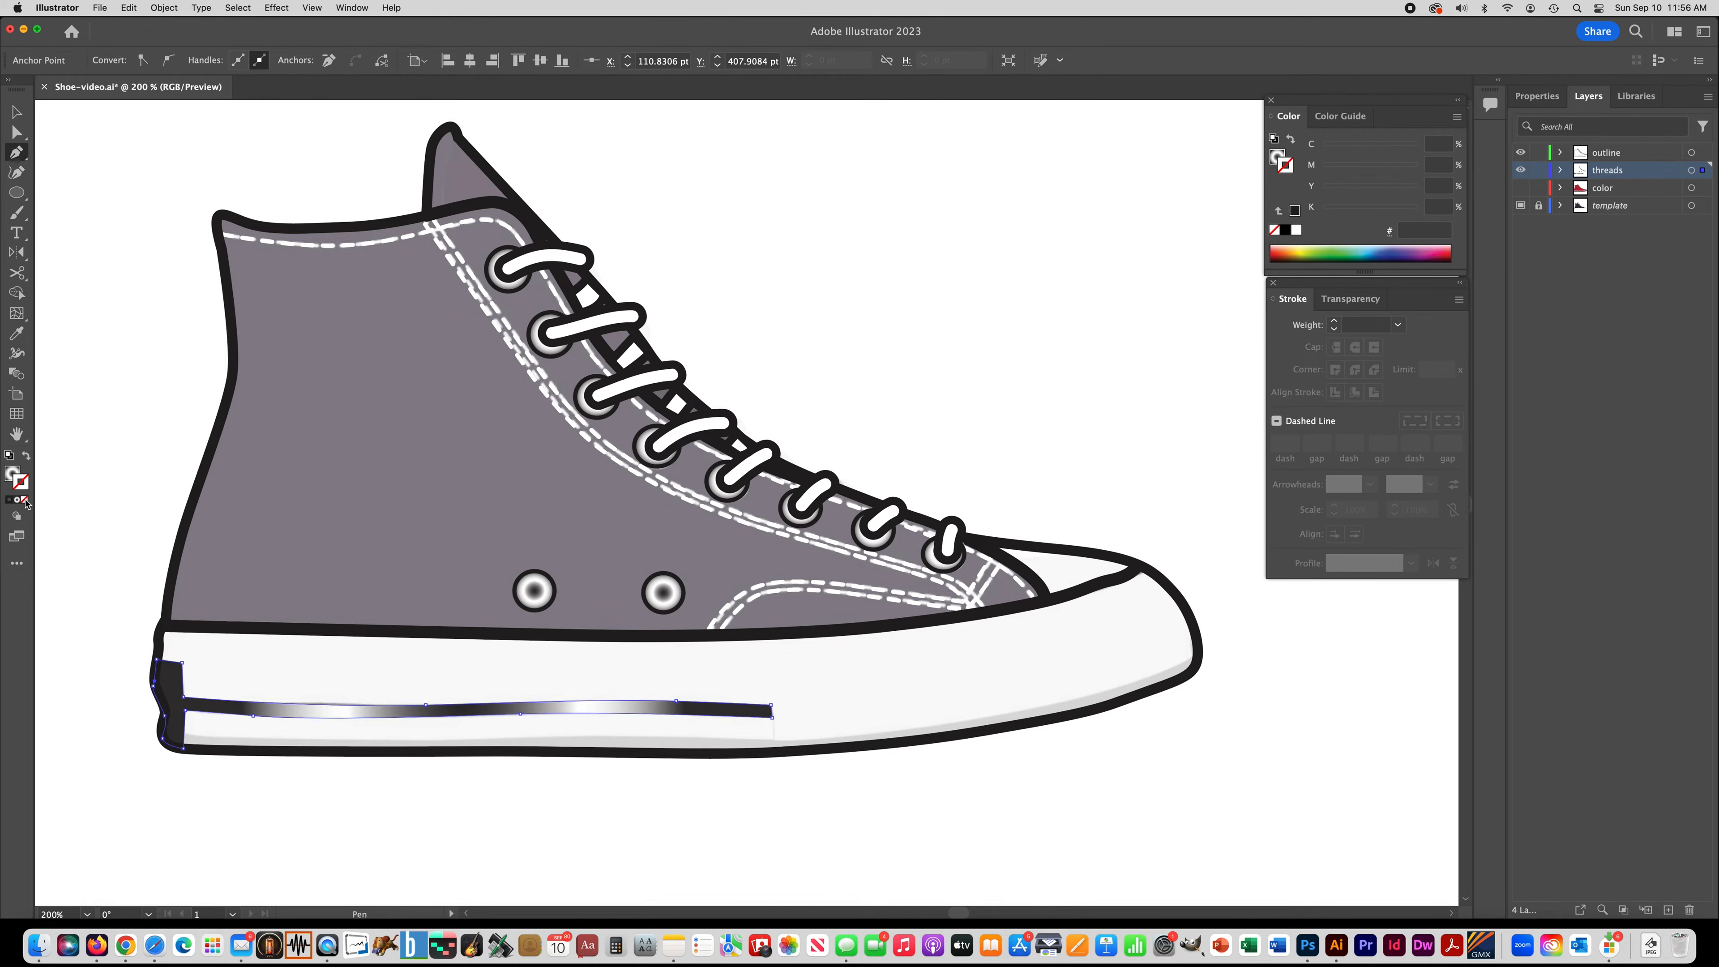
double_click(12, 474)
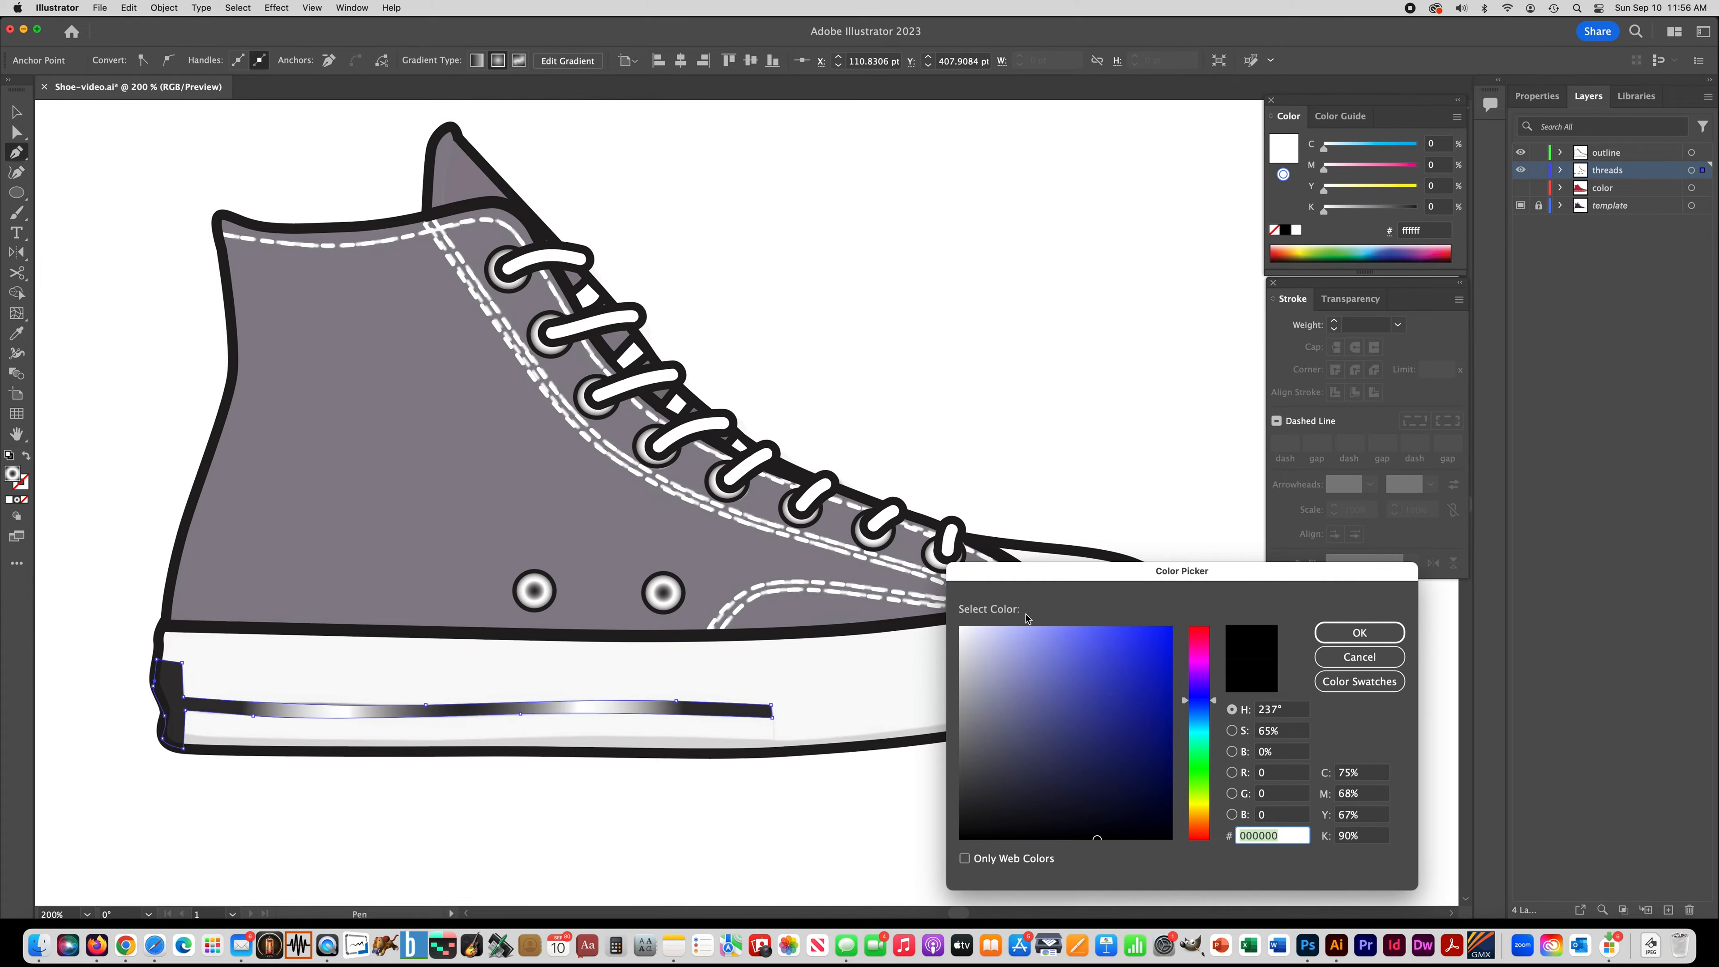
text(777777)
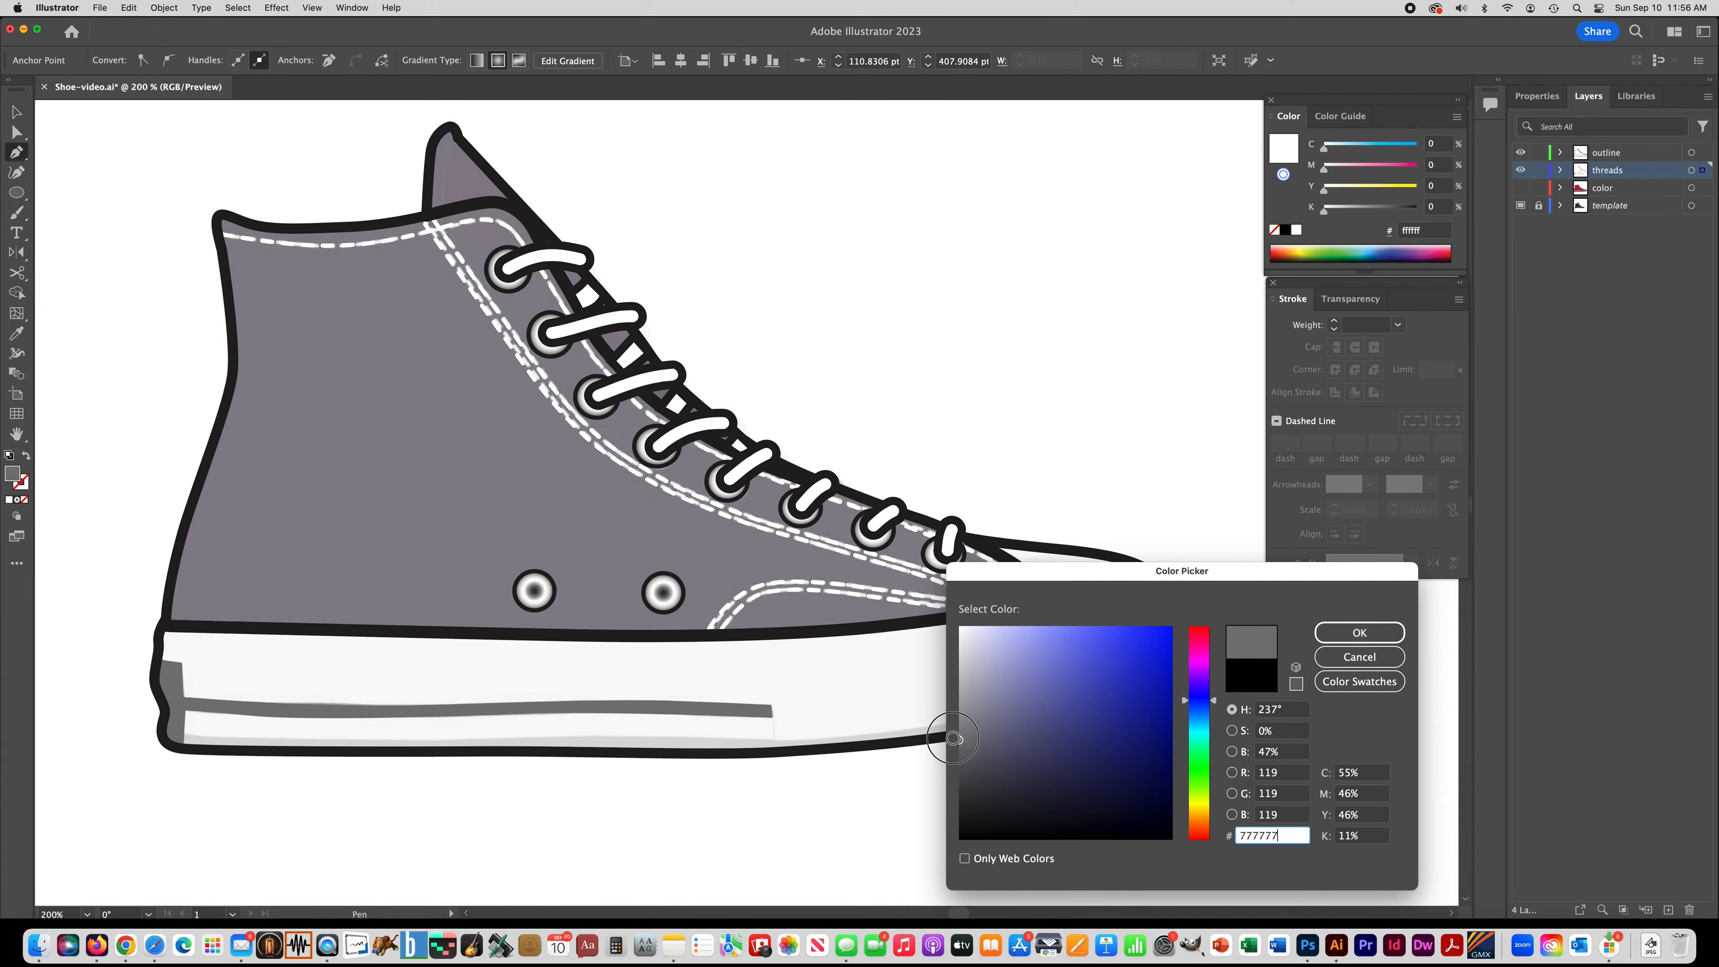
click(1360, 632)
Step: Trace the upper edge of the shadow band along the bottom of the sole from the heel to the toe
super+click(206, 762)
click(178, 732)
drag(391, 738, 461, 738)
drag(646, 737, 716, 739)
drag(869, 732, 953, 723)
drag(1100, 692, 1144, 694)
click(1197, 652)
Step: Trace the shadow band's lower edge along the sole outline back to the heel and close the shape
drag(989, 730, 934, 740)
drag(803, 751, 603, 752)
drag(410, 750, 336, 751)
drag(210, 749, 188, 748)
click(169, 745)
click(178, 732)
Step: Trace a closed panel on the front of the sole, from the stripe's end around the toe
super+click(395, 360)
click(770, 670)
click(772, 739)
drag(996, 715, 1127, 686)
click(1193, 655)
drag(1180, 603, 1170, 584)
drag(769, 670, 483, 683)
Step: Refine the toe panel's curves and anchor points so its edges follow the toe and the sole's shadow band
click(16, 133)
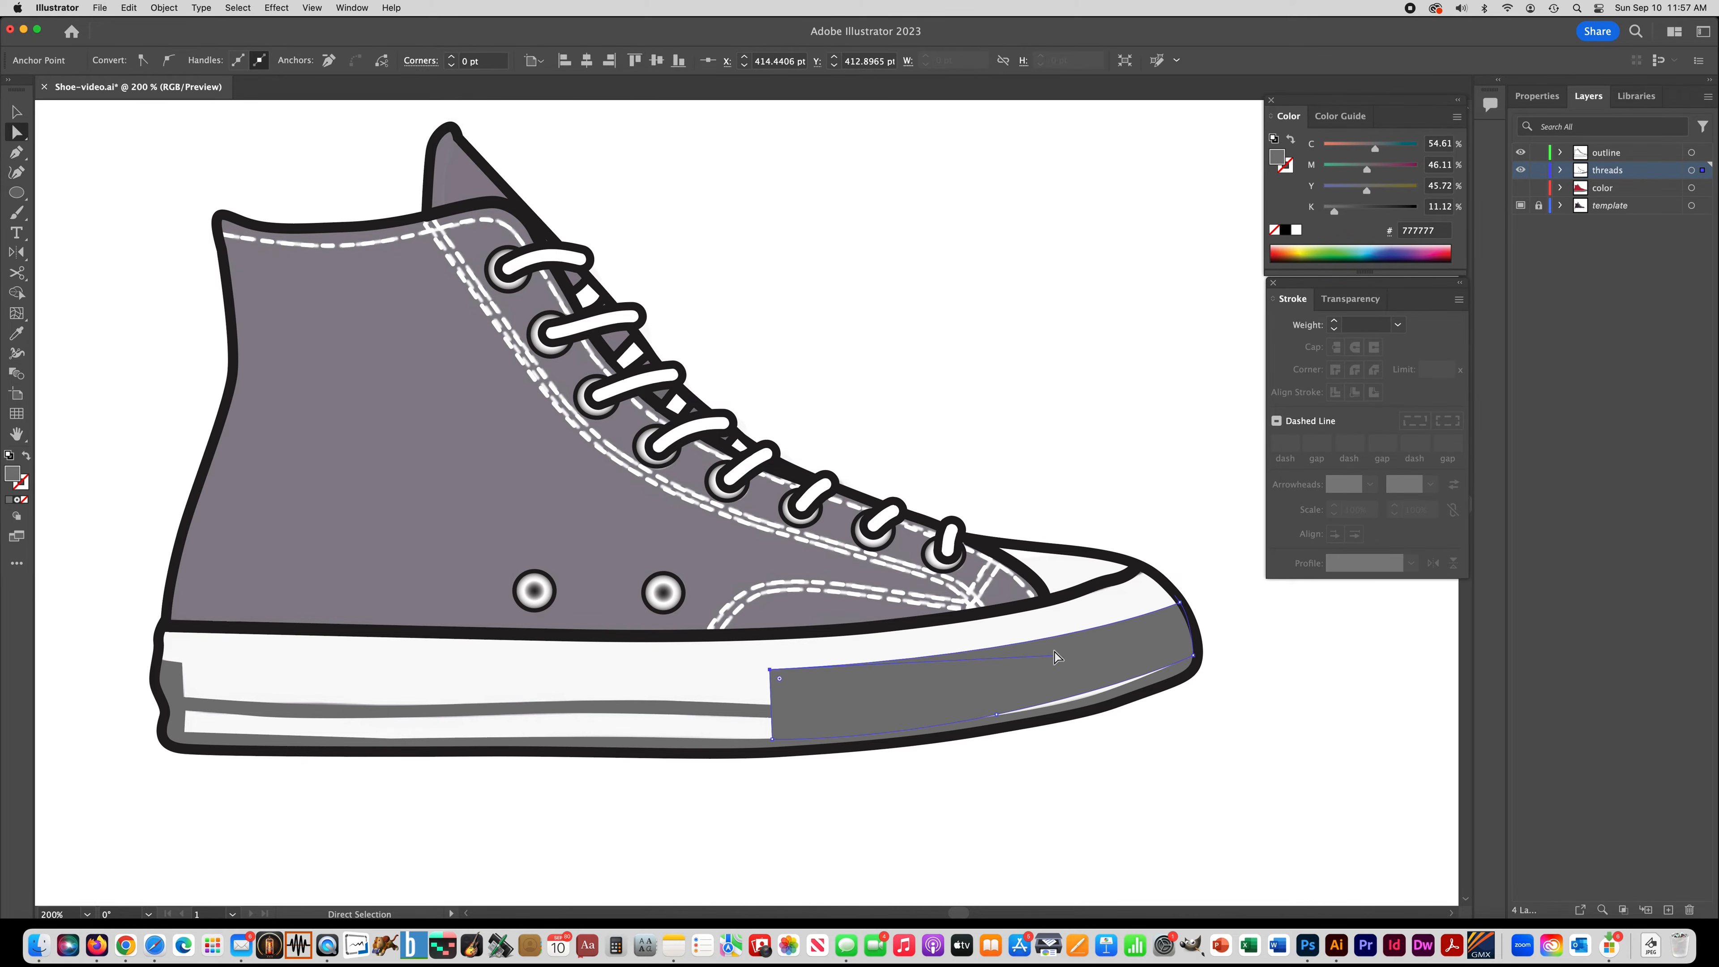
click(17, 172)
drag(1083, 624, 1082, 630)
drag(1099, 691, 1102, 698)
drag(883, 726, 887, 735)
click(16, 132)
drag(999, 716, 1001, 728)
key(super+z)
click(1011, 799)
drag(1194, 655, 1198, 653)
Step: Fill the toe panel with light gray (C, M and Y 0, K 14) and send it to the back of its layer
drag(1334, 211, 1347, 191)
drag(1366, 169, 1350, 170)
drag(1375, 148, 1321, 148)
drag(1351, 170, 1321, 170)
mouse_move(1347, 190)
mouse_down()
mouse_move(1321, 190)
mouse_move(1337, 211)
mouse_up()
click(164, 8)
mouse_move(176, 43)
click(341, 94)
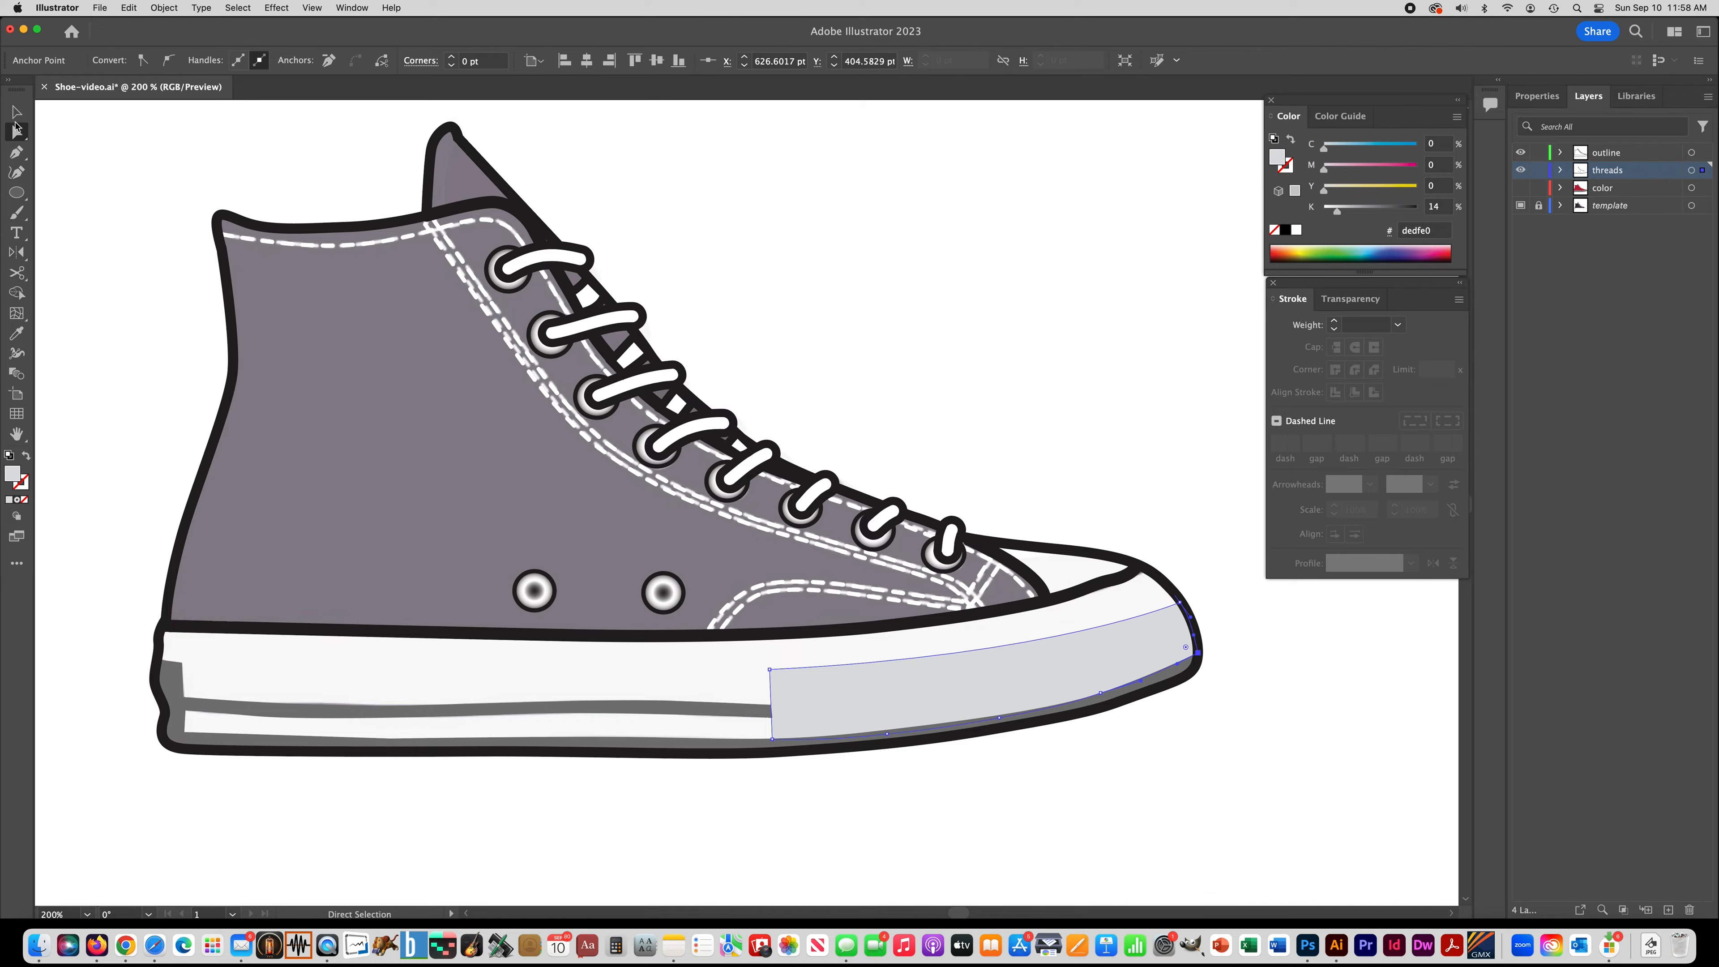
Step: Show the color layer, darken the heel patch and stripe shape to K 35, and deselect it
click(16, 112)
click(1521, 188)
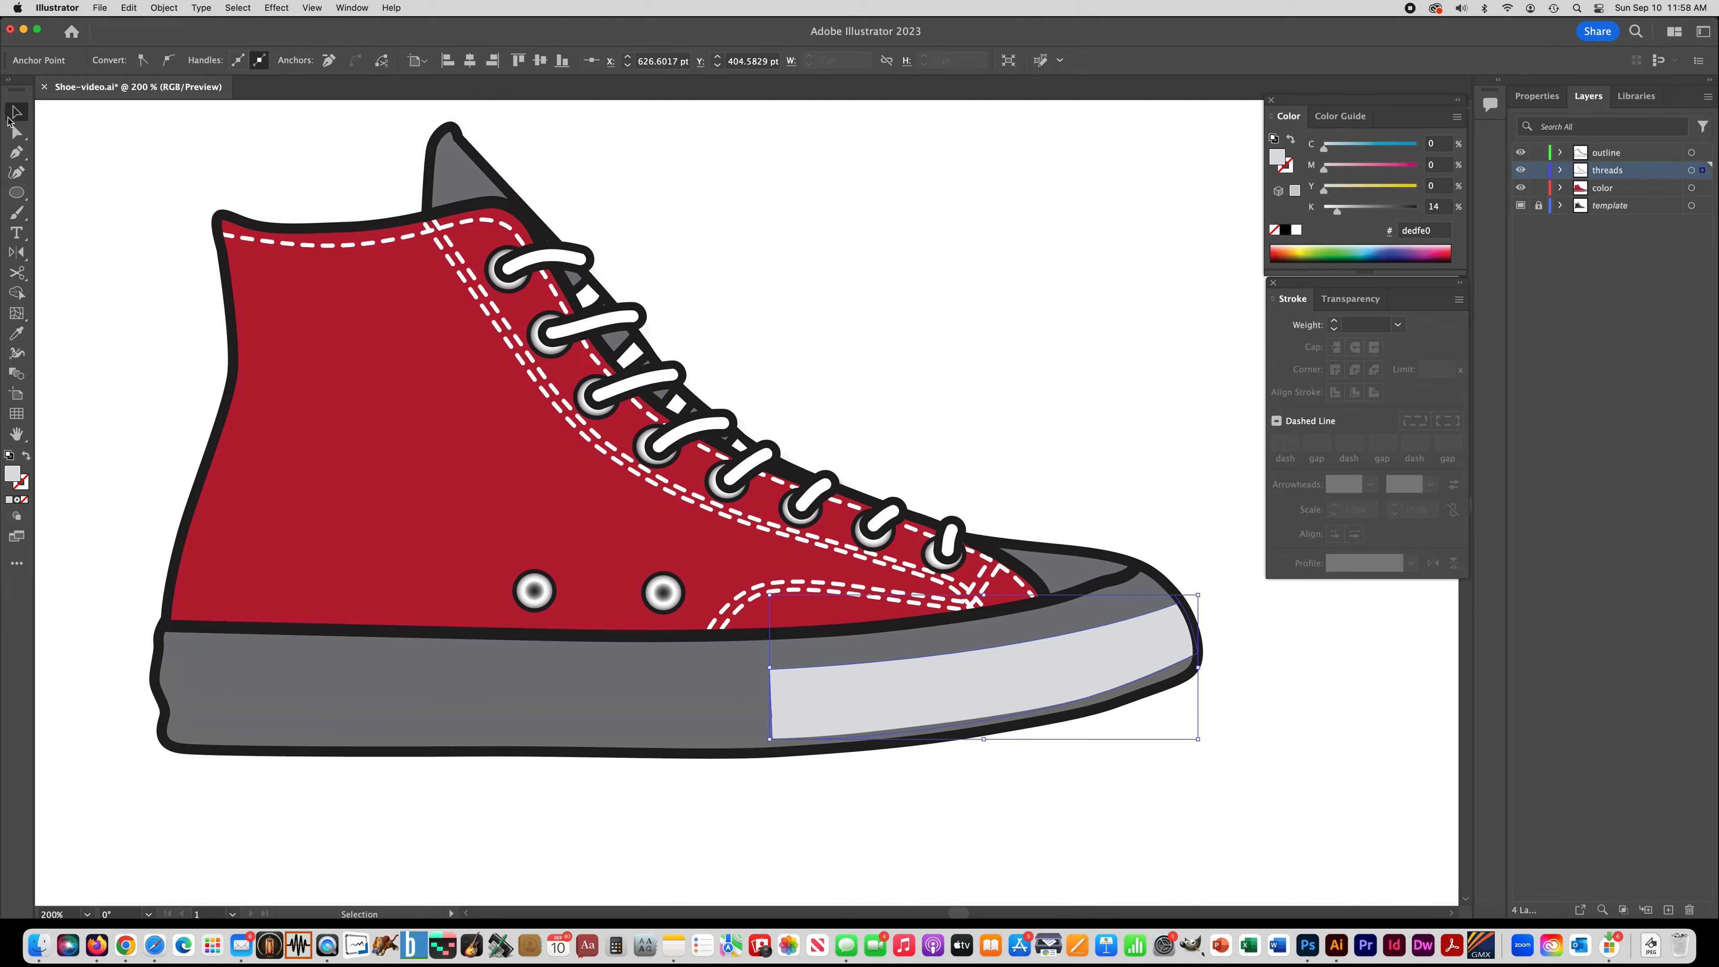
click(191, 697)
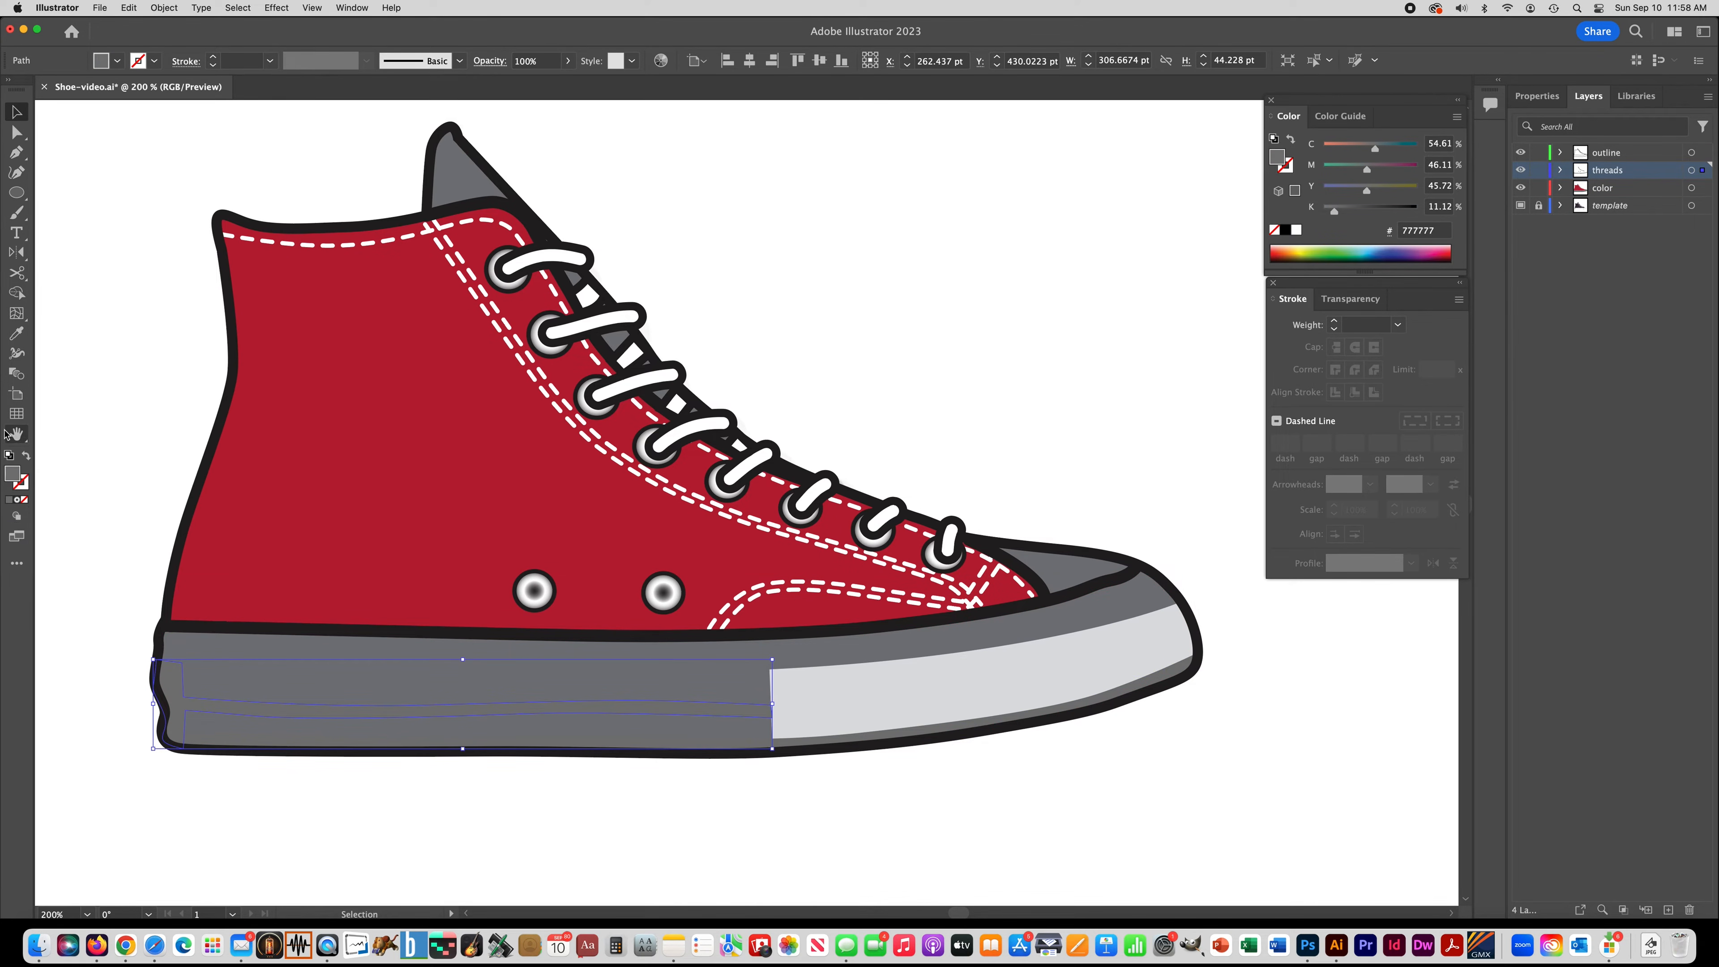
drag(1337, 216, 1357, 211)
click(1007, 191)
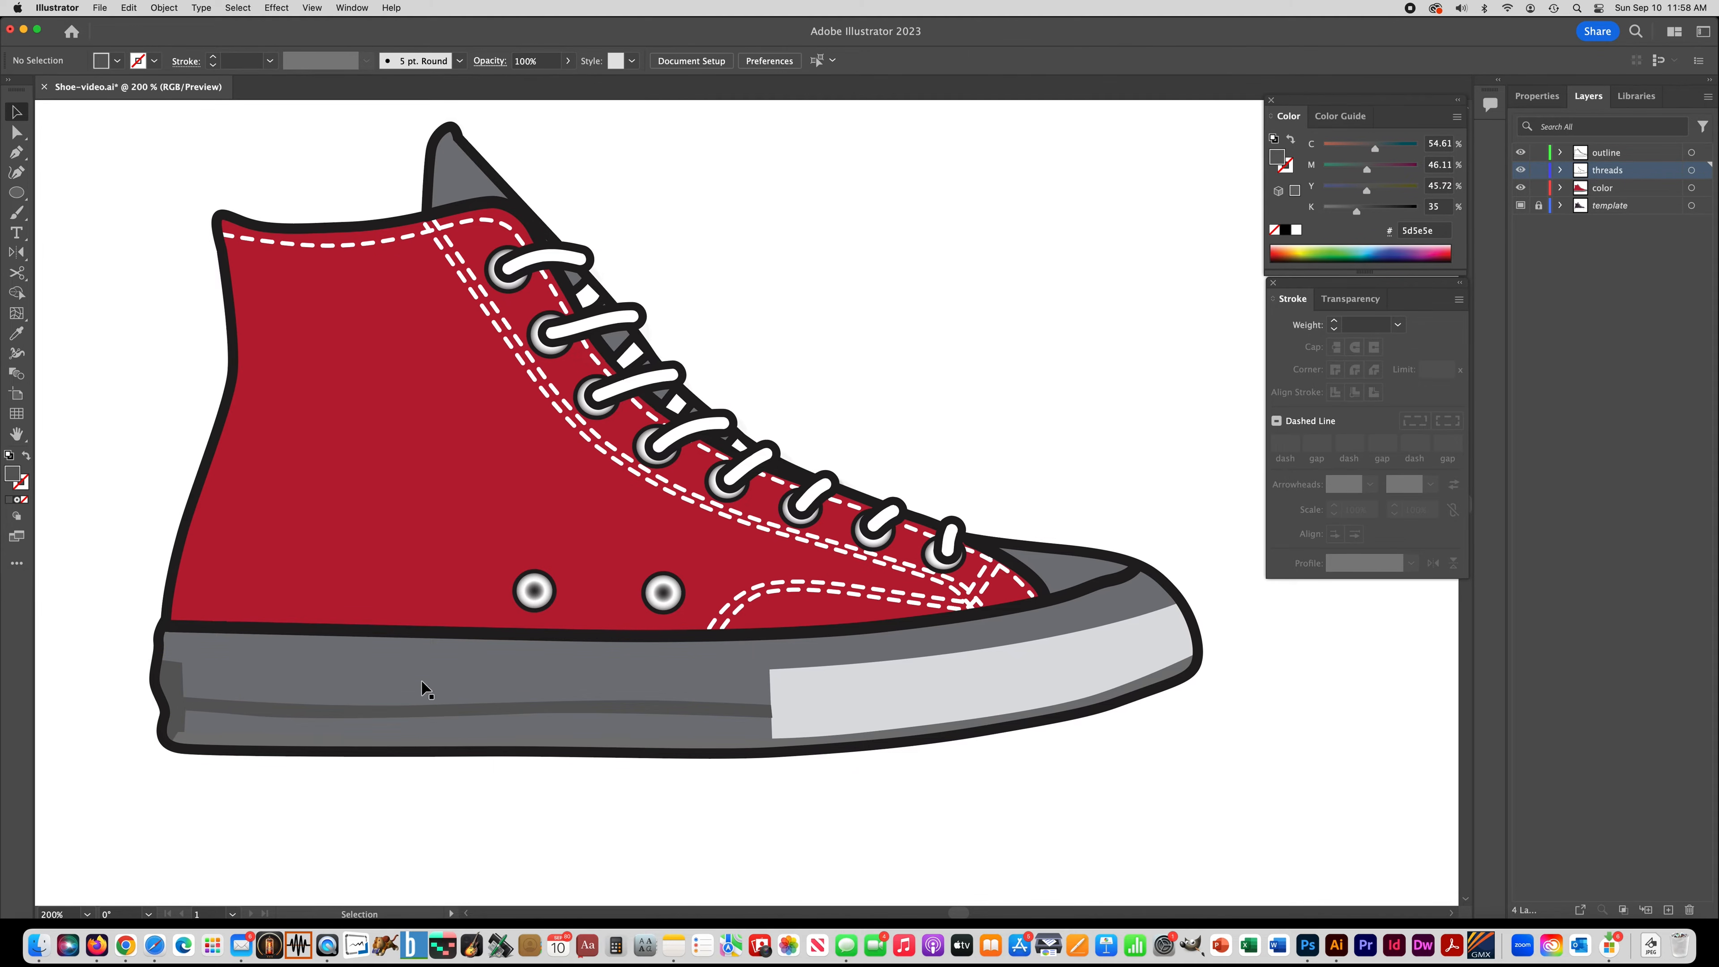
Step: Darken the shadow band along the bottom of the sole to K 37 and deselect it
click(923, 728)
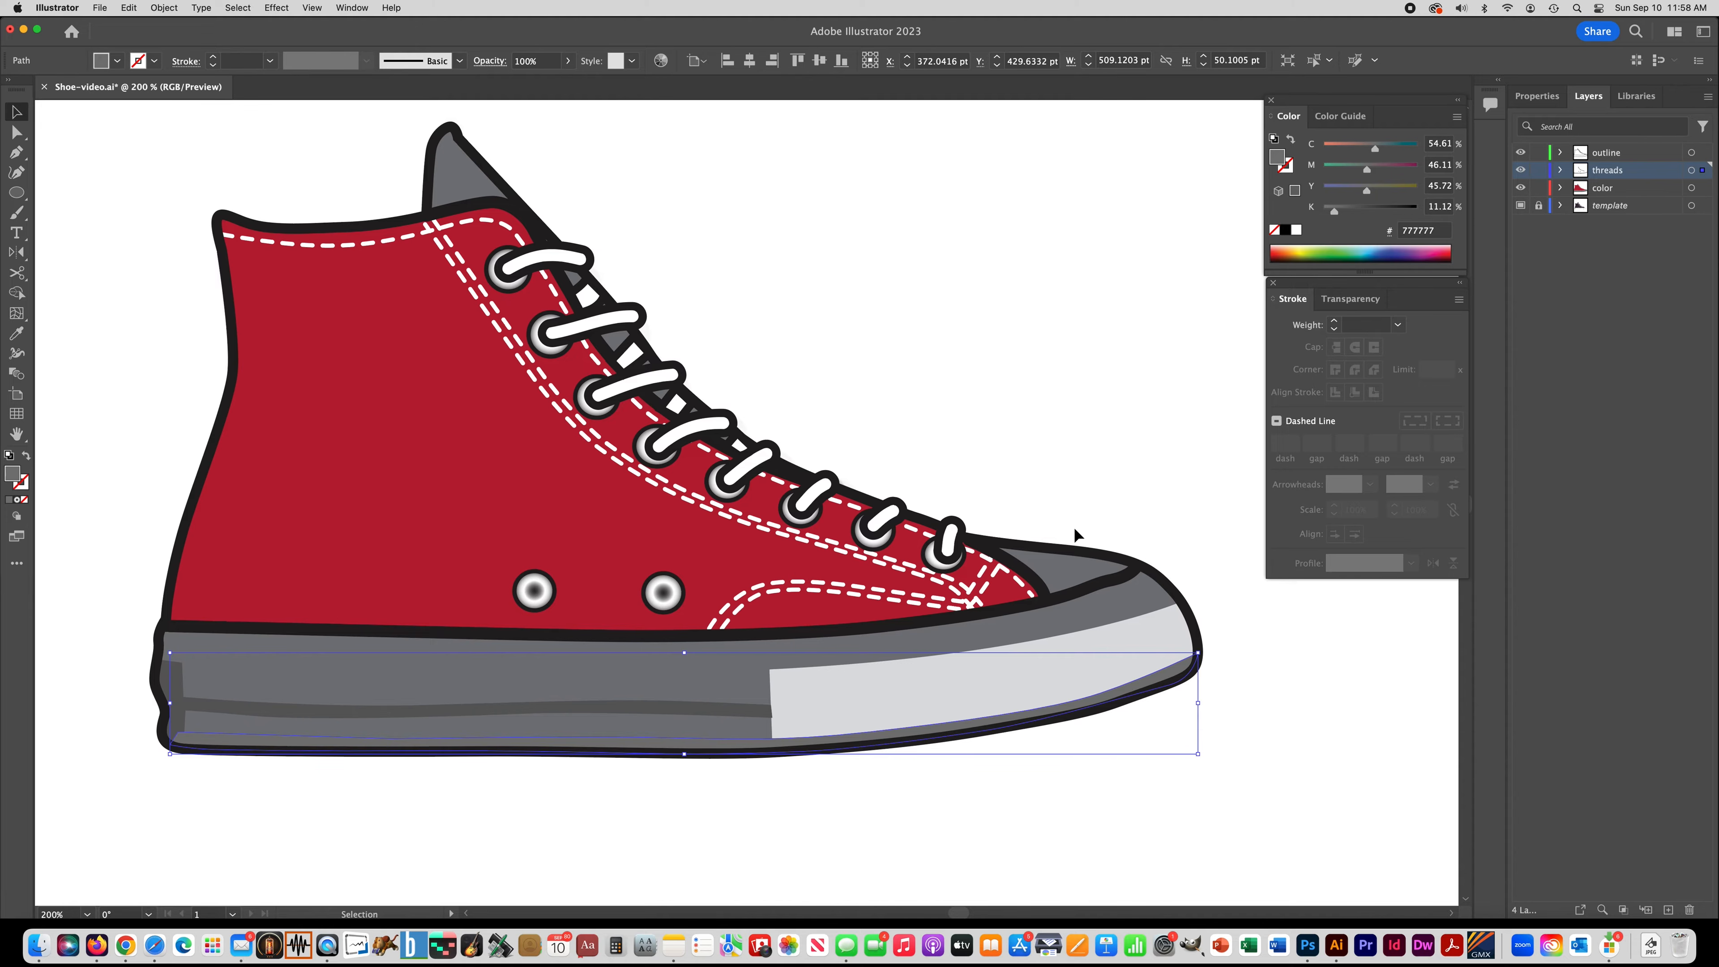
drag(1337, 215, 1358, 211)
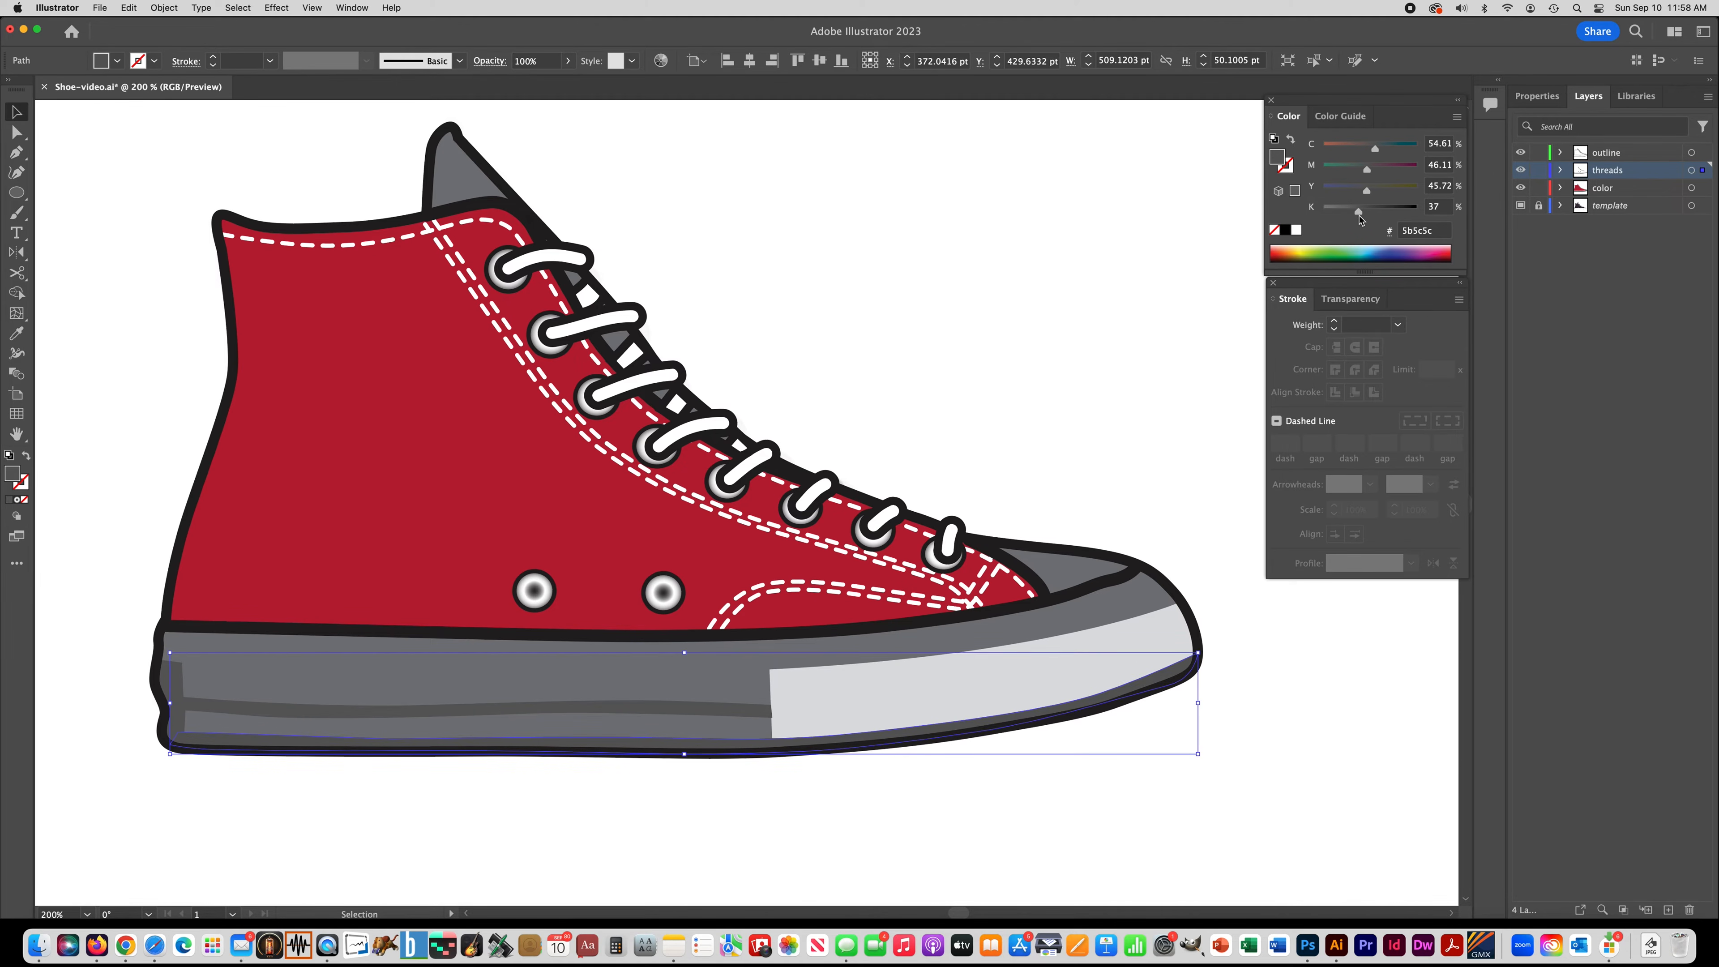
click(1068, 238)
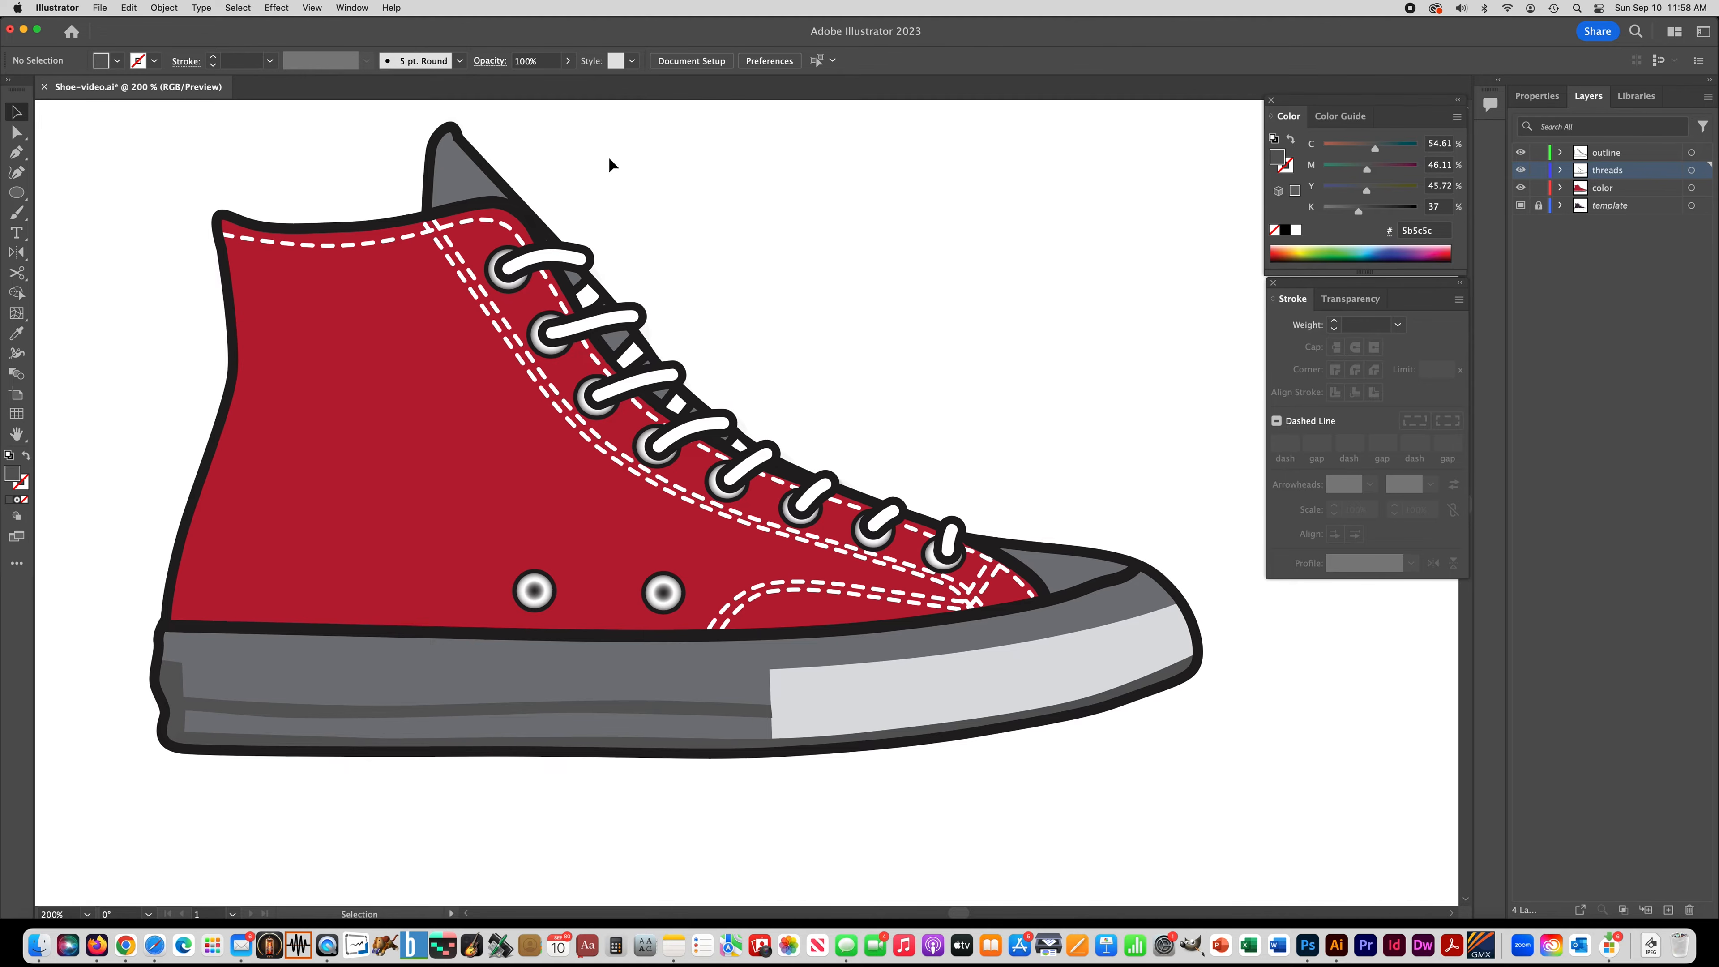
click(16, 132)
click(459, 184)
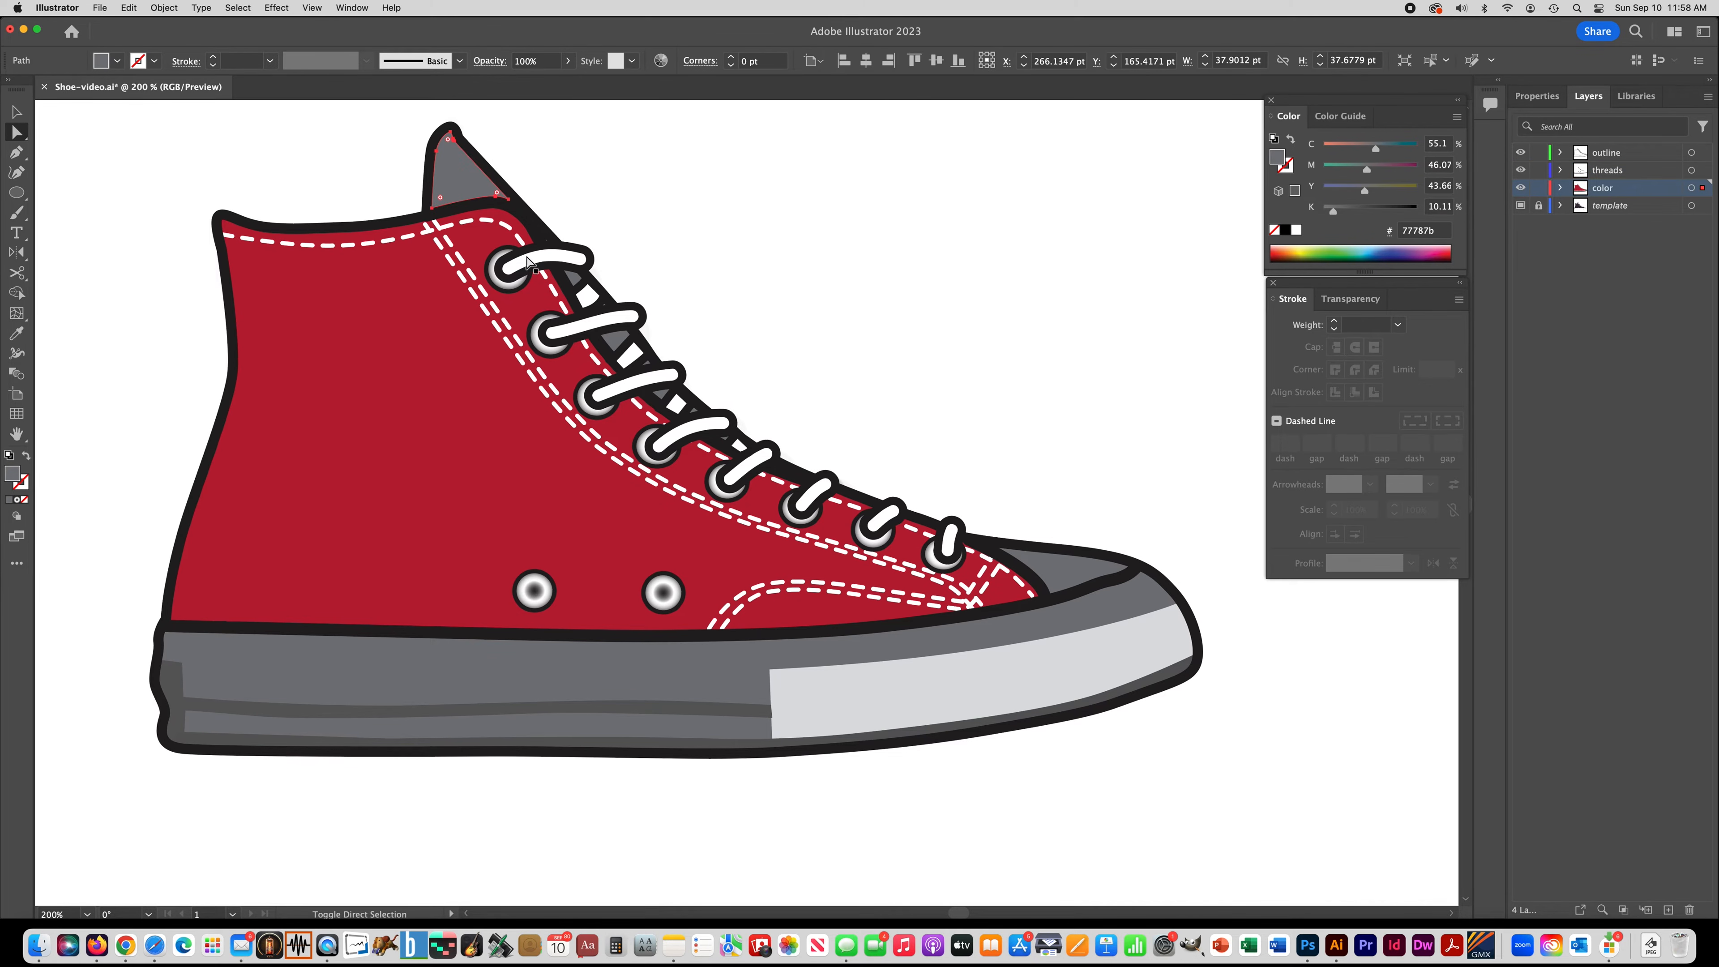
shift+click(571, 278)
shift+click(615, 348)
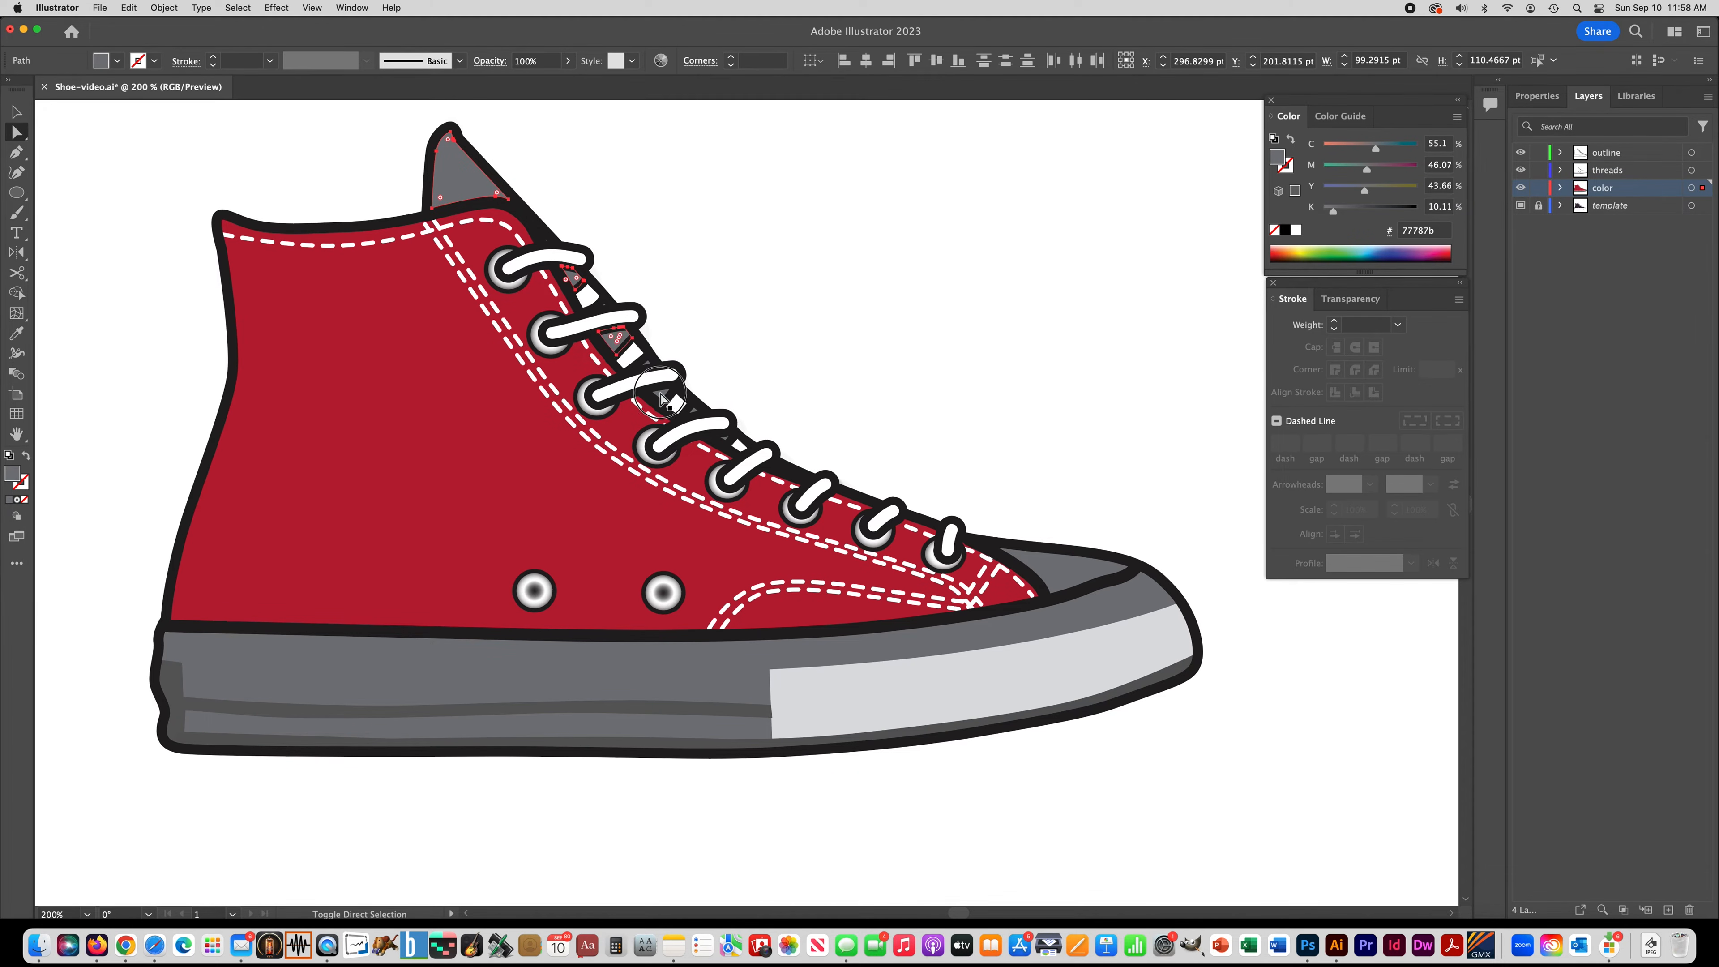
shift+click(661, 394)
shift+click(645, 365)
super+click(708, 326)
scroll(707, 338, down, 4)
shift+click(704, 446)
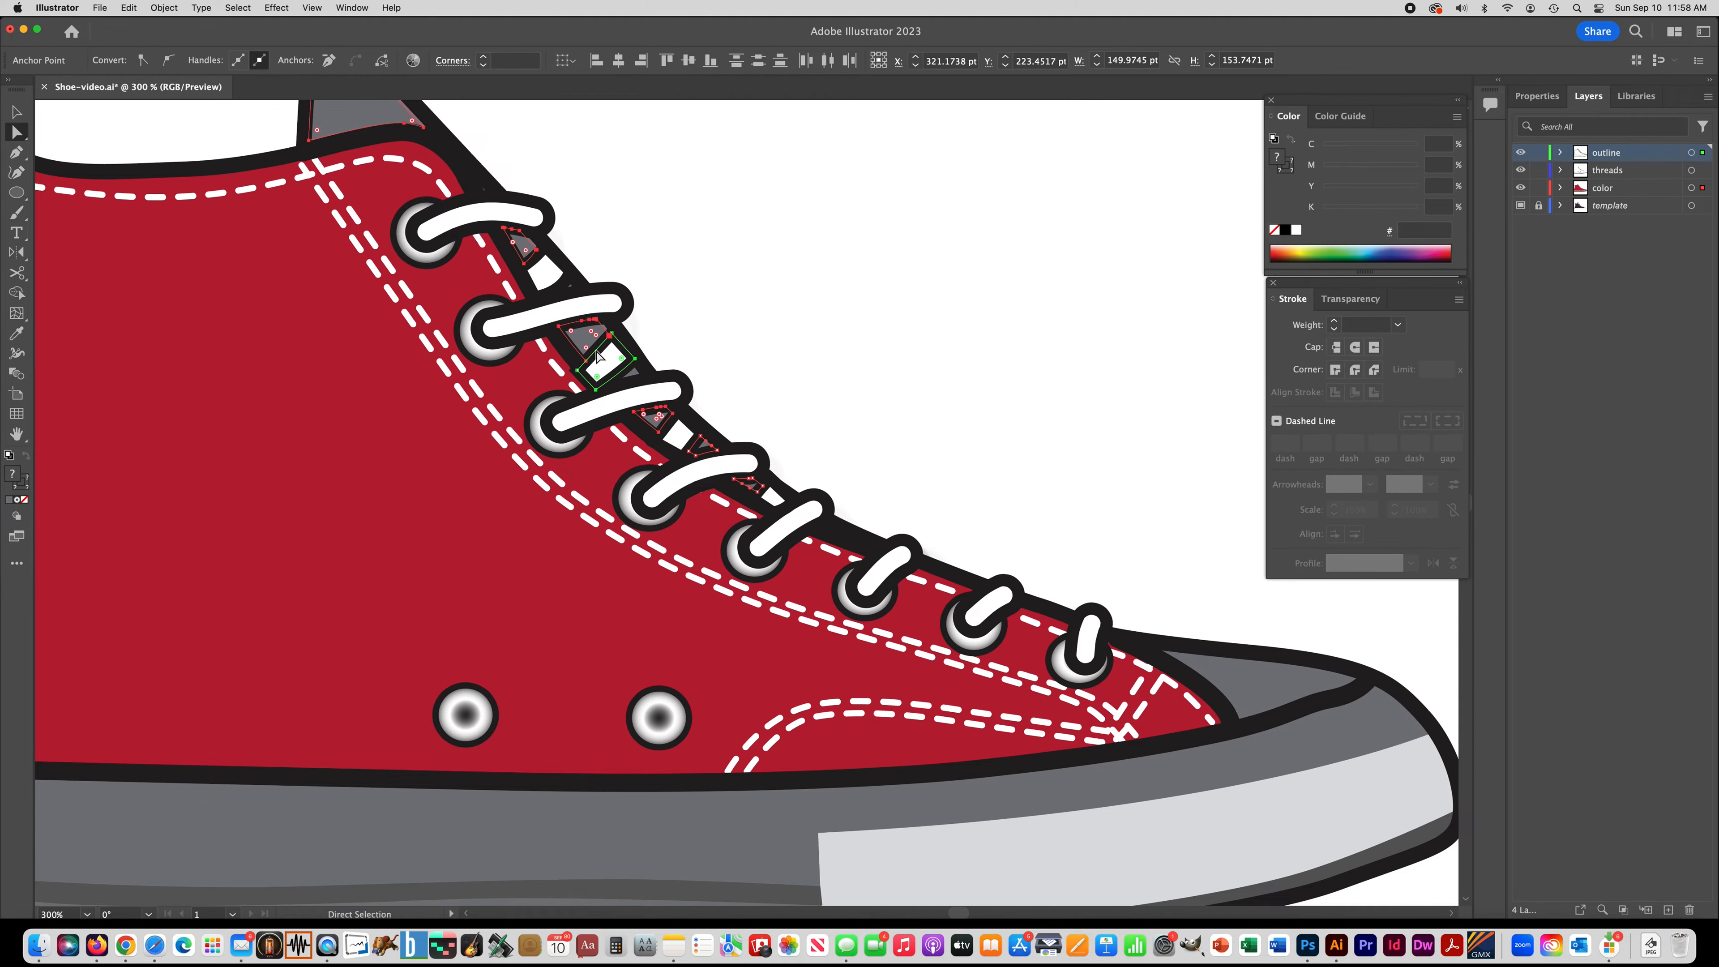
click(625, 253)
Step: Select the tongue tip and the tongue pieces between the laces, fill them with dark red (731011), and deselect them
click(524, 245)
shift+click(589, 345)
shift+click(656, 420)
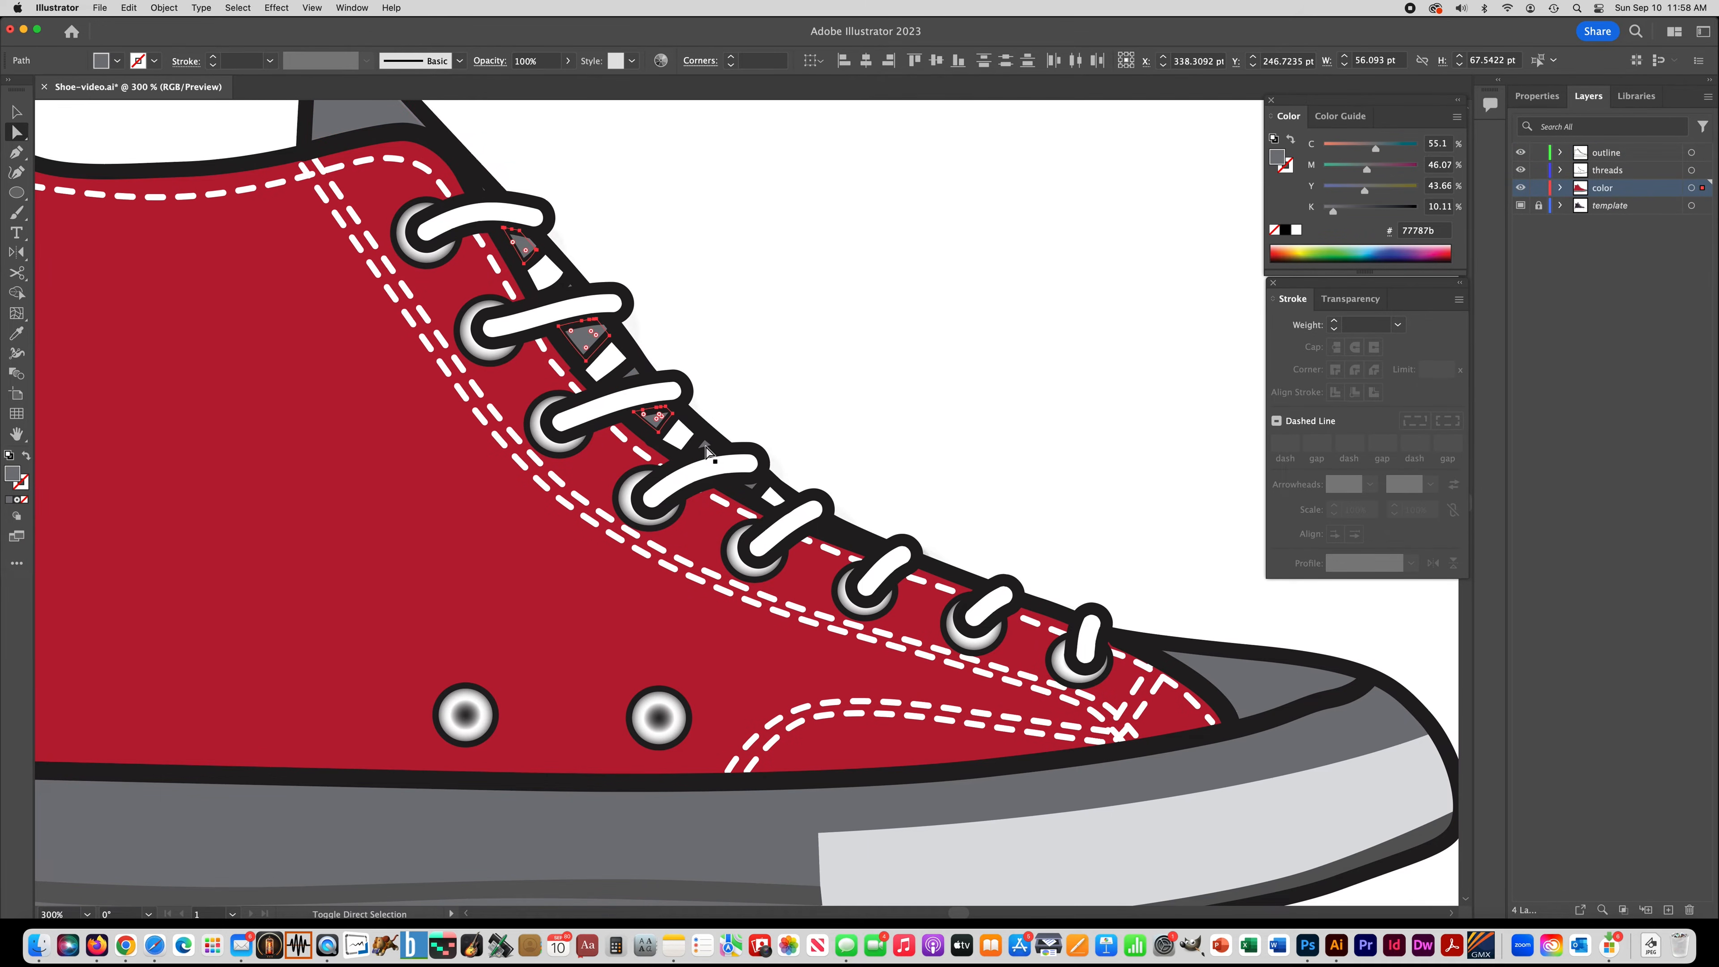
shift+click(713, 449)
shift+click(390, 117)
shift+click(749, 484)
key(super+minus)
scroll(925, 448, down, 5)
scroll(926, 448, right, 5)
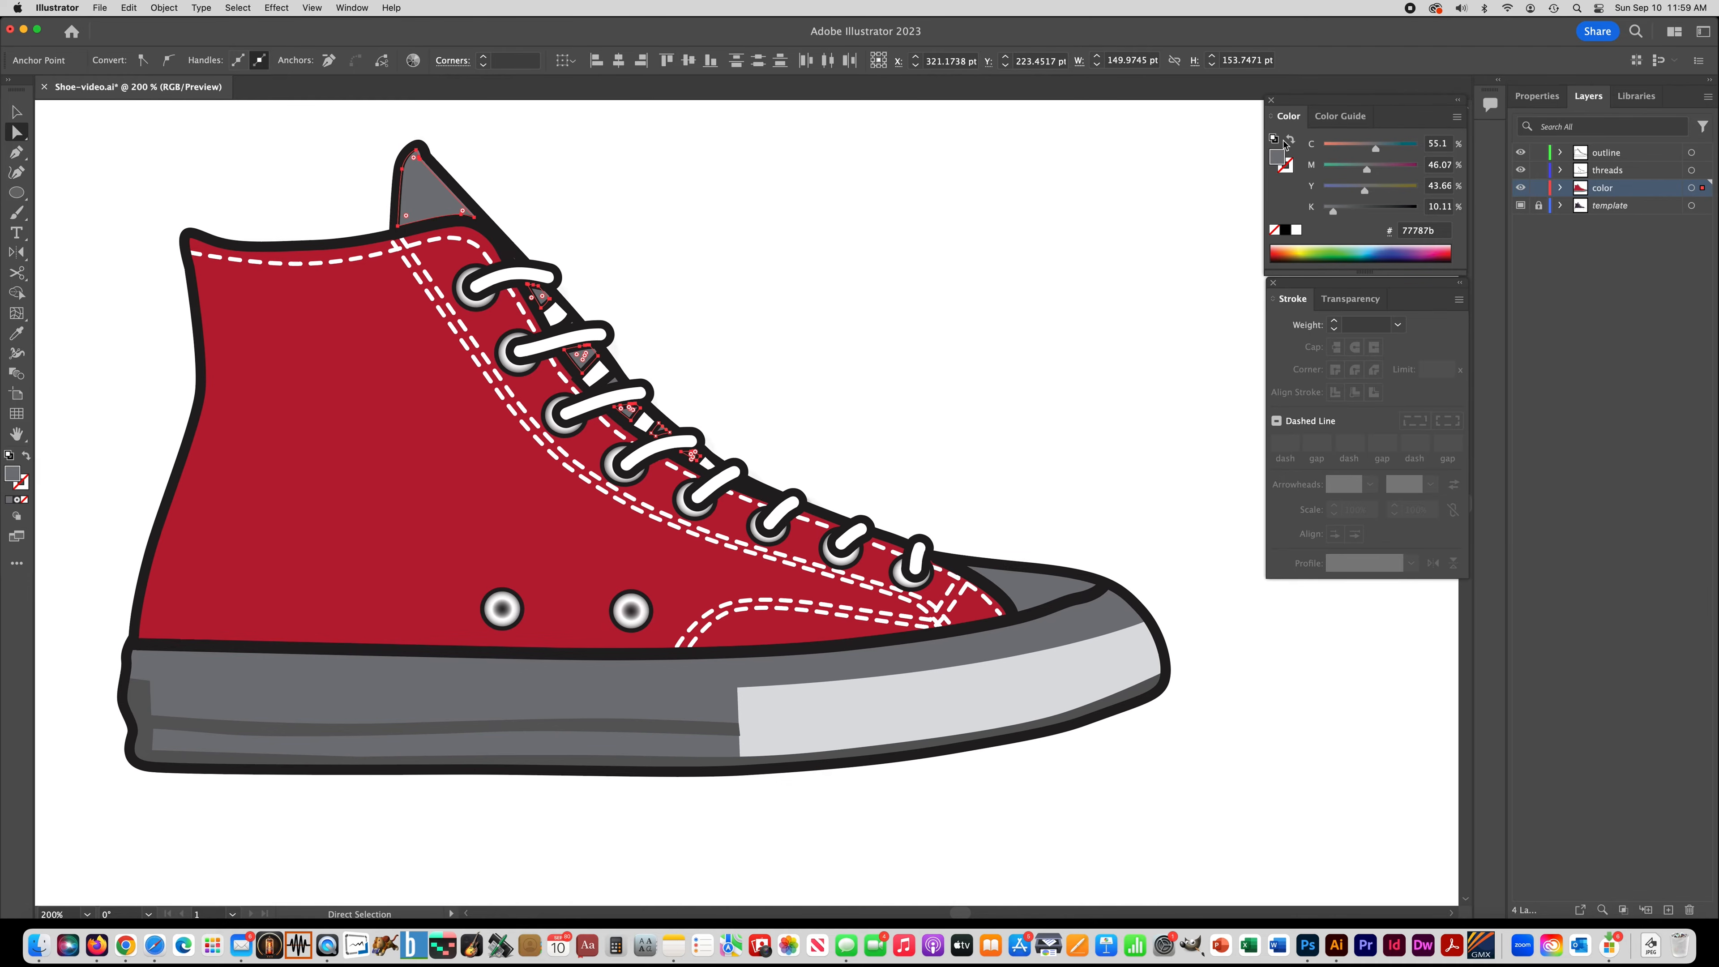
click(1448, 255)
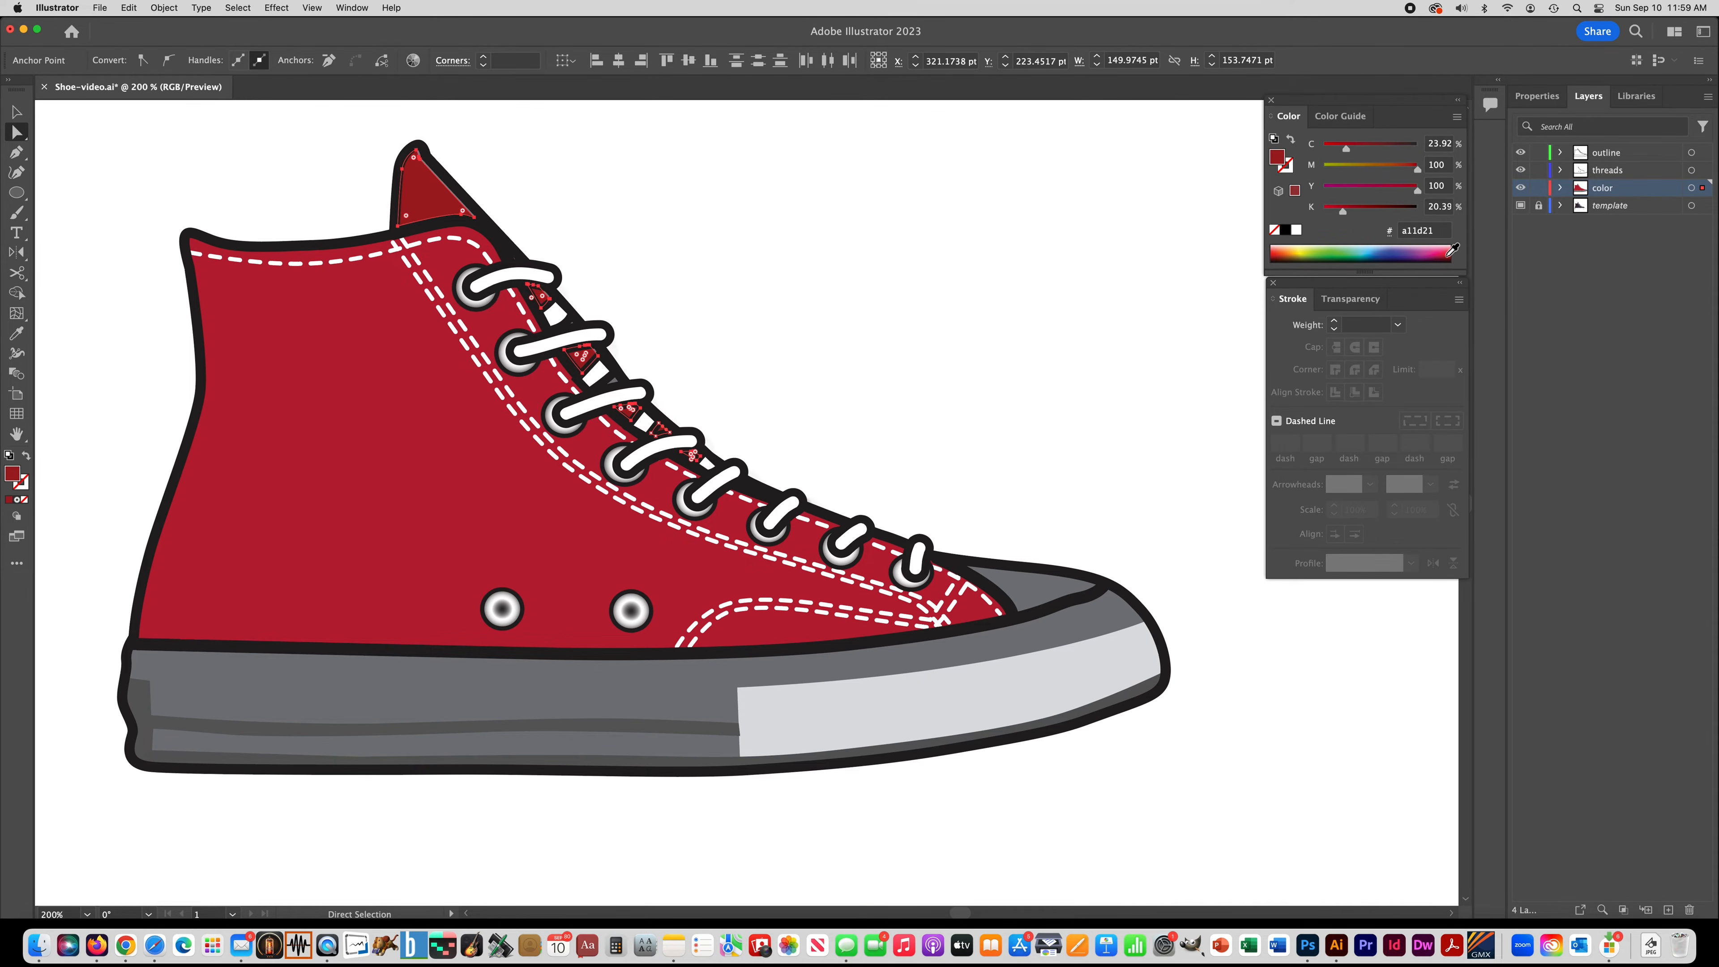
click(1447, 258)
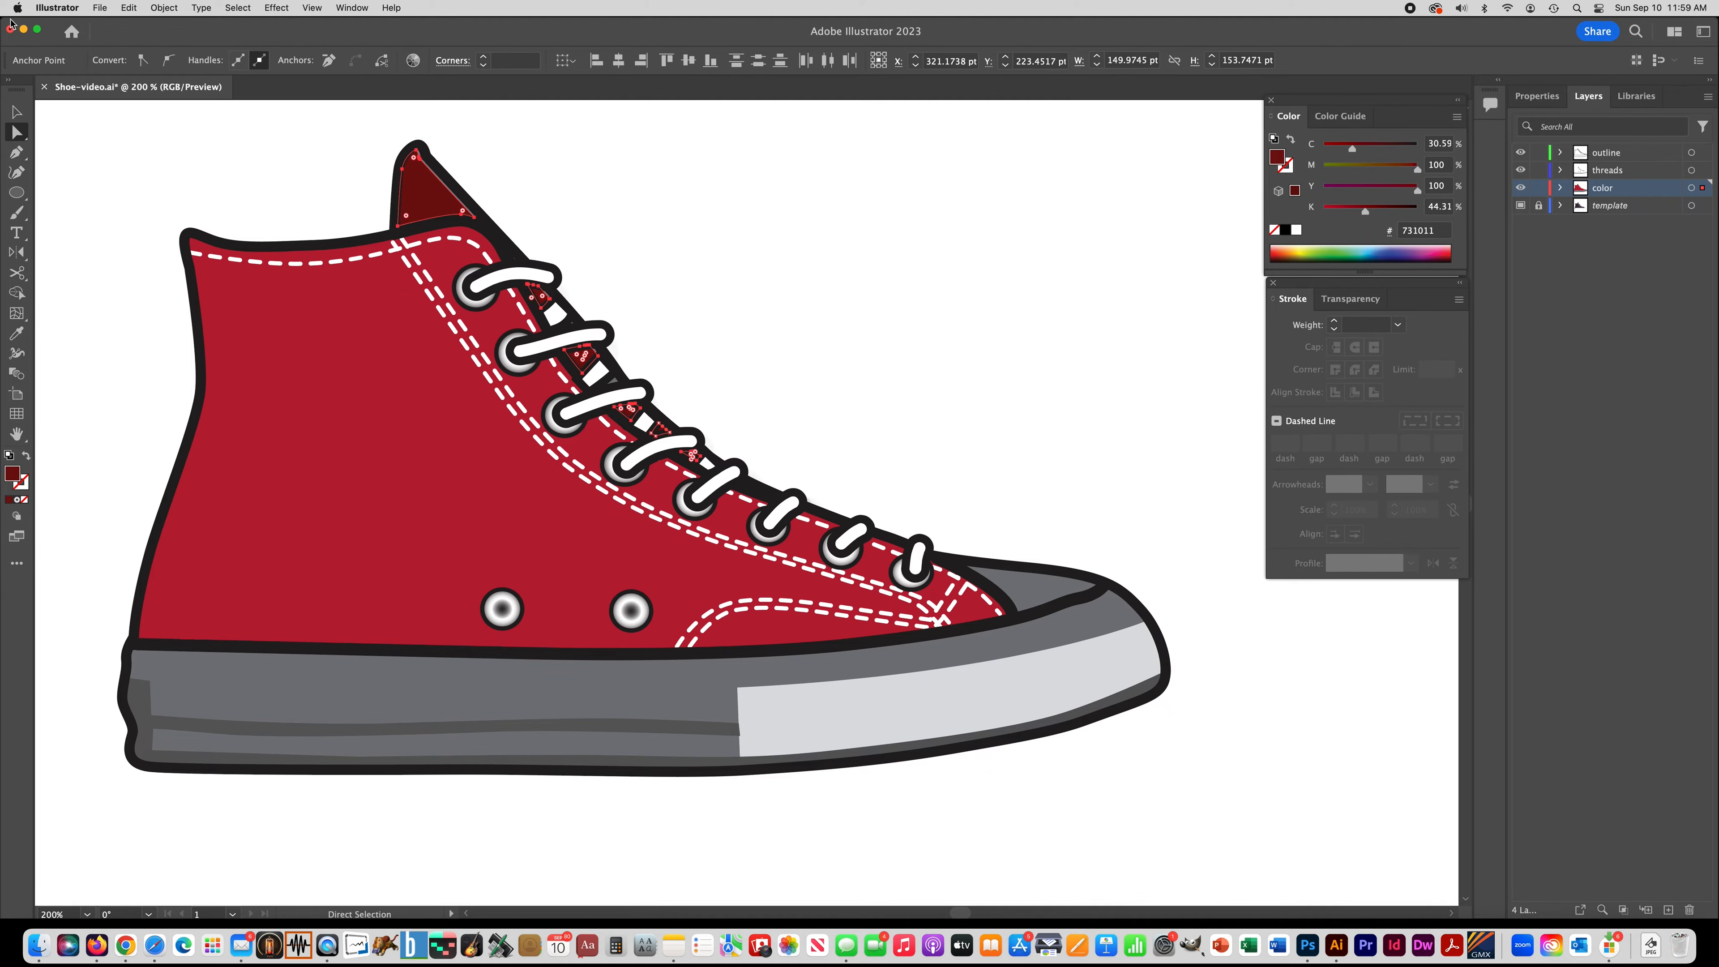
click(716, 239)
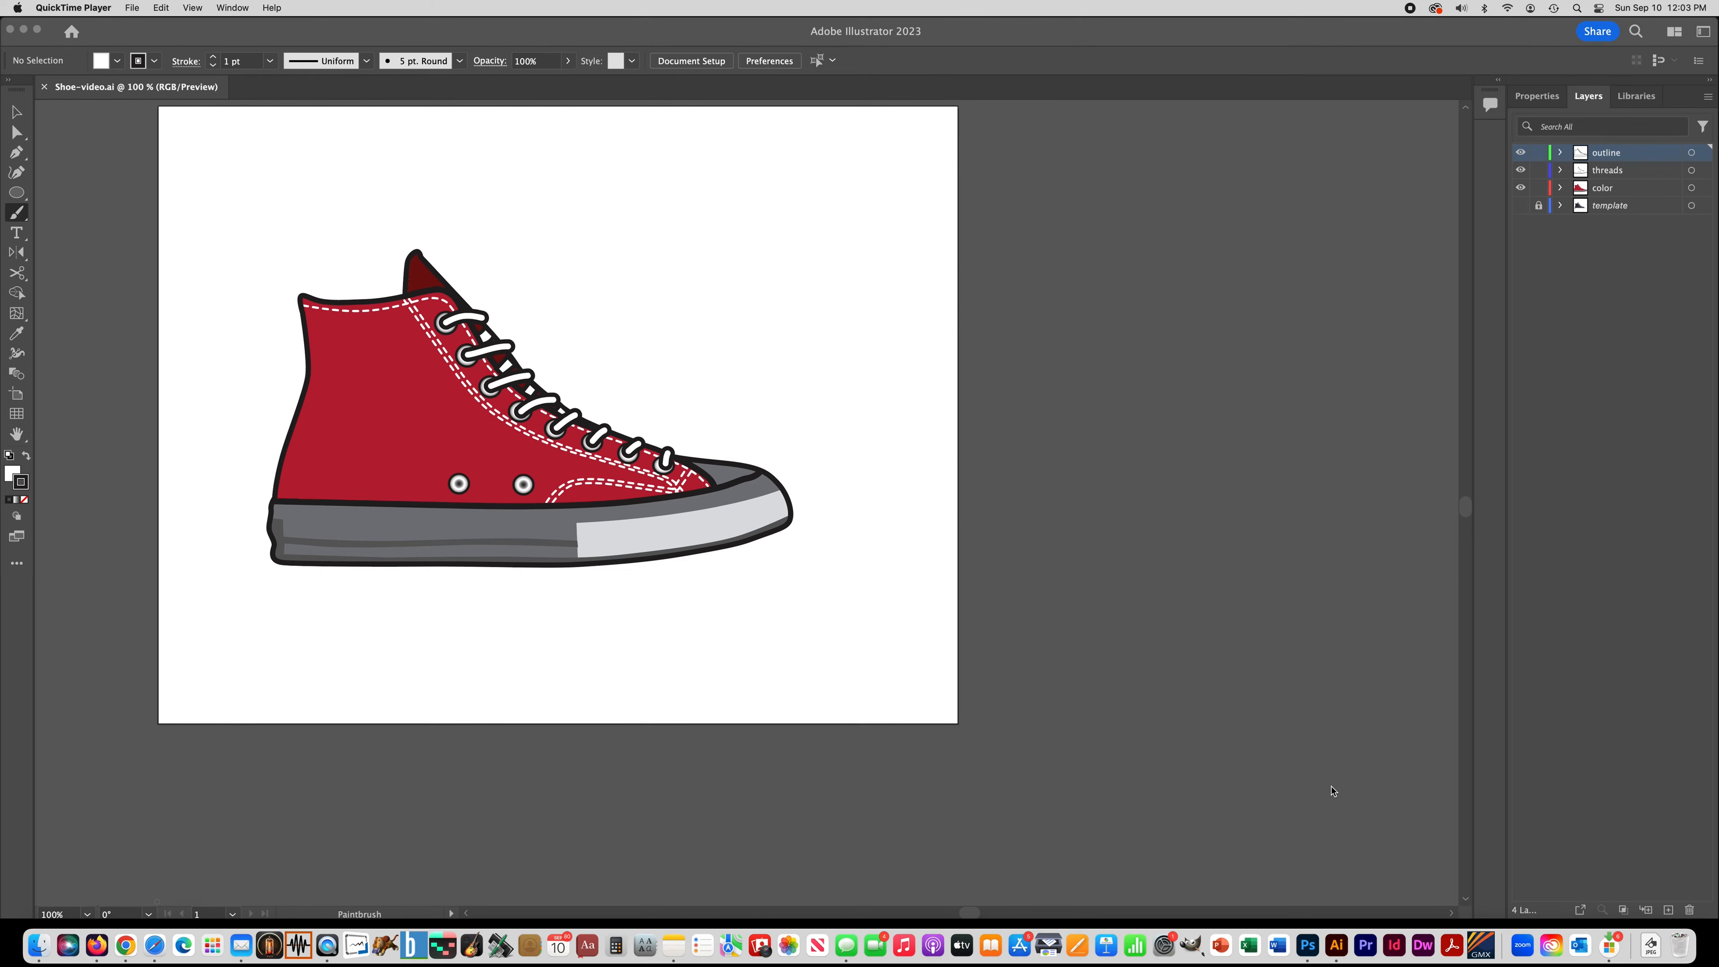
Step: Copy the large red shape of the shoe's upper from the color layer
click(1332, 791)
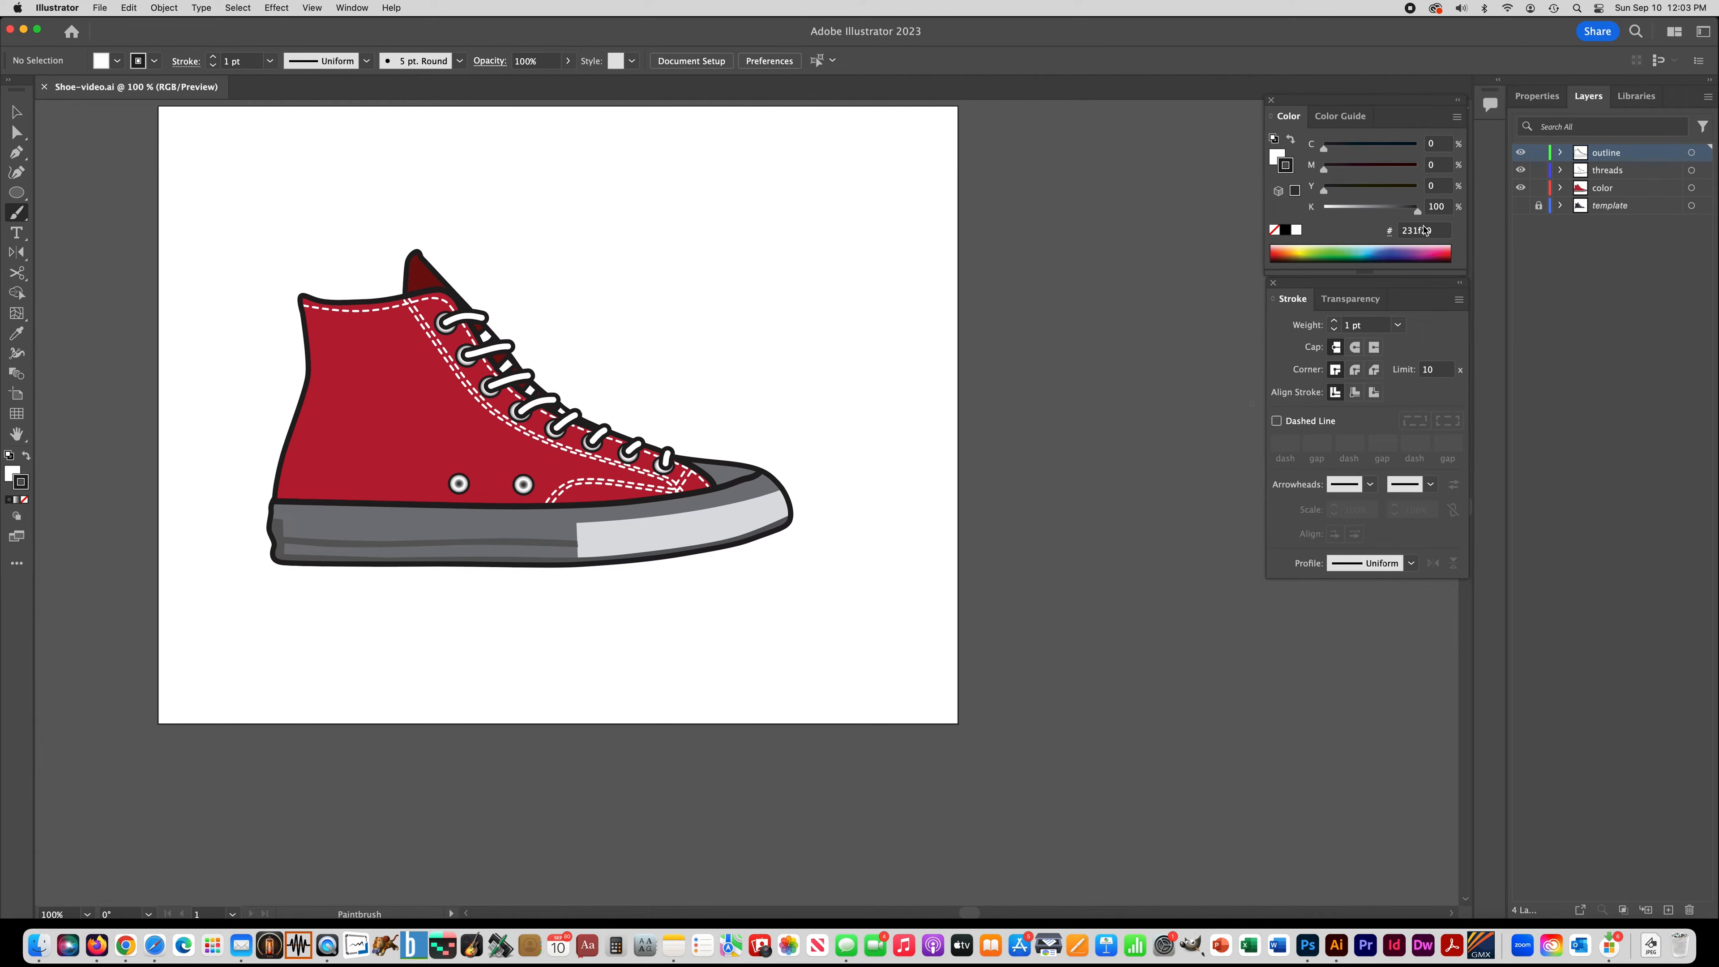
click(1614, 192)
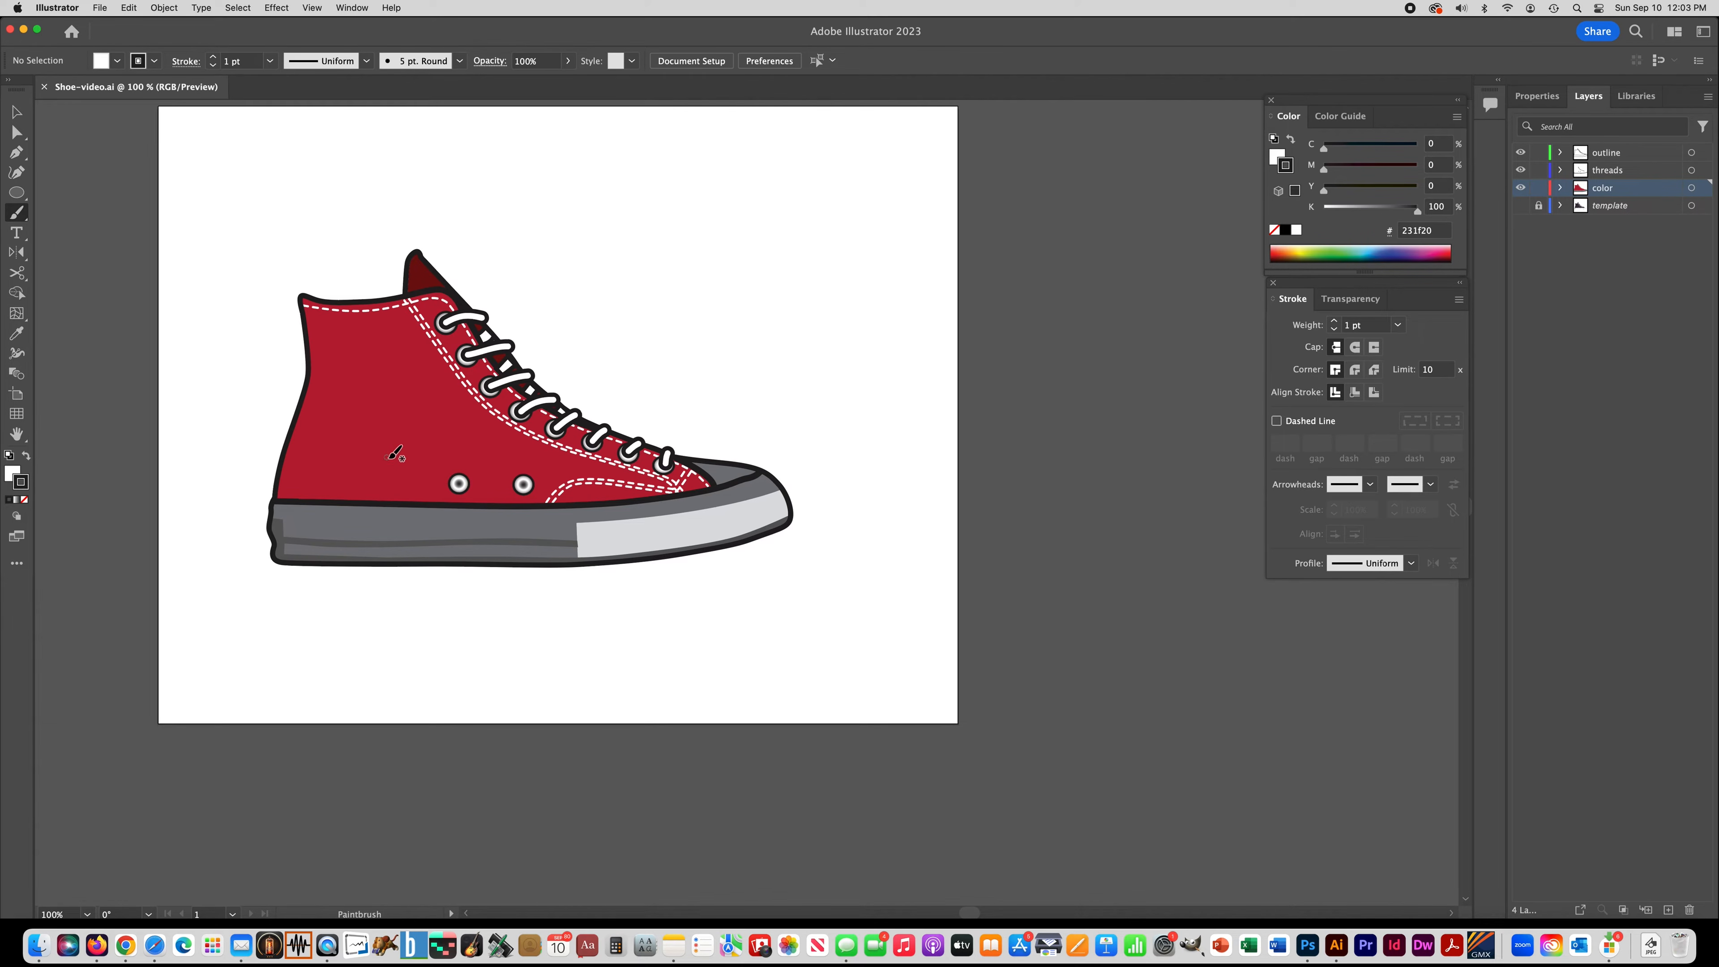
click(16, 112)
click(397, 417)
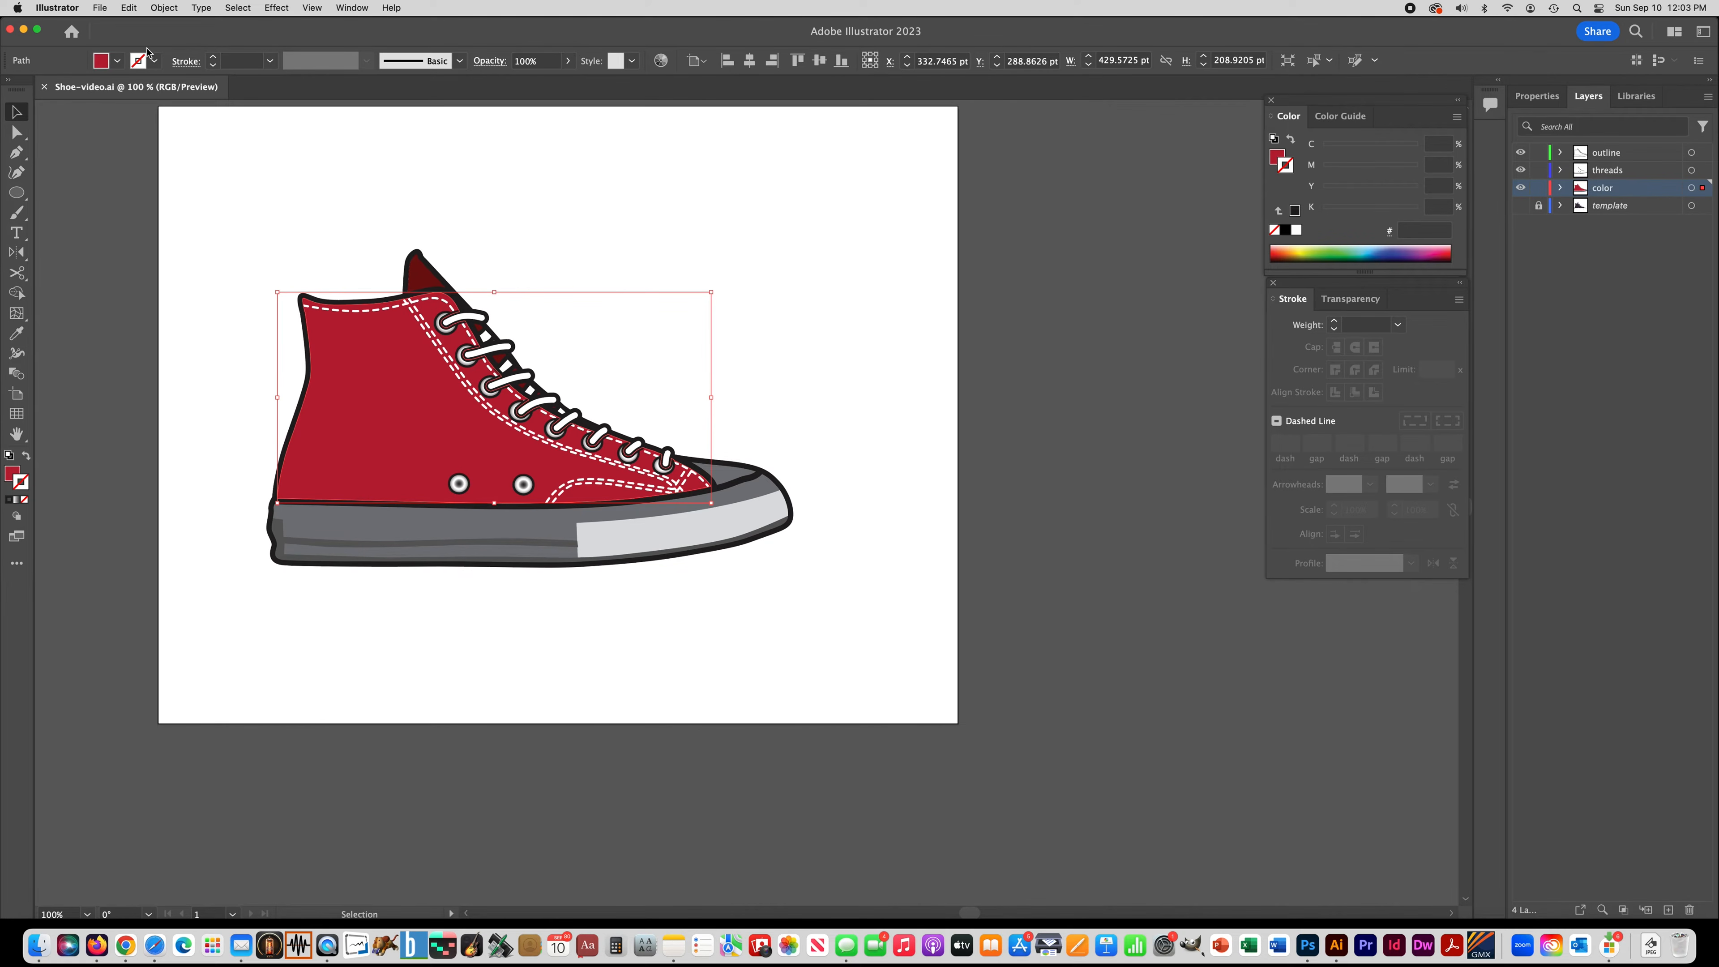
click(130, 8)
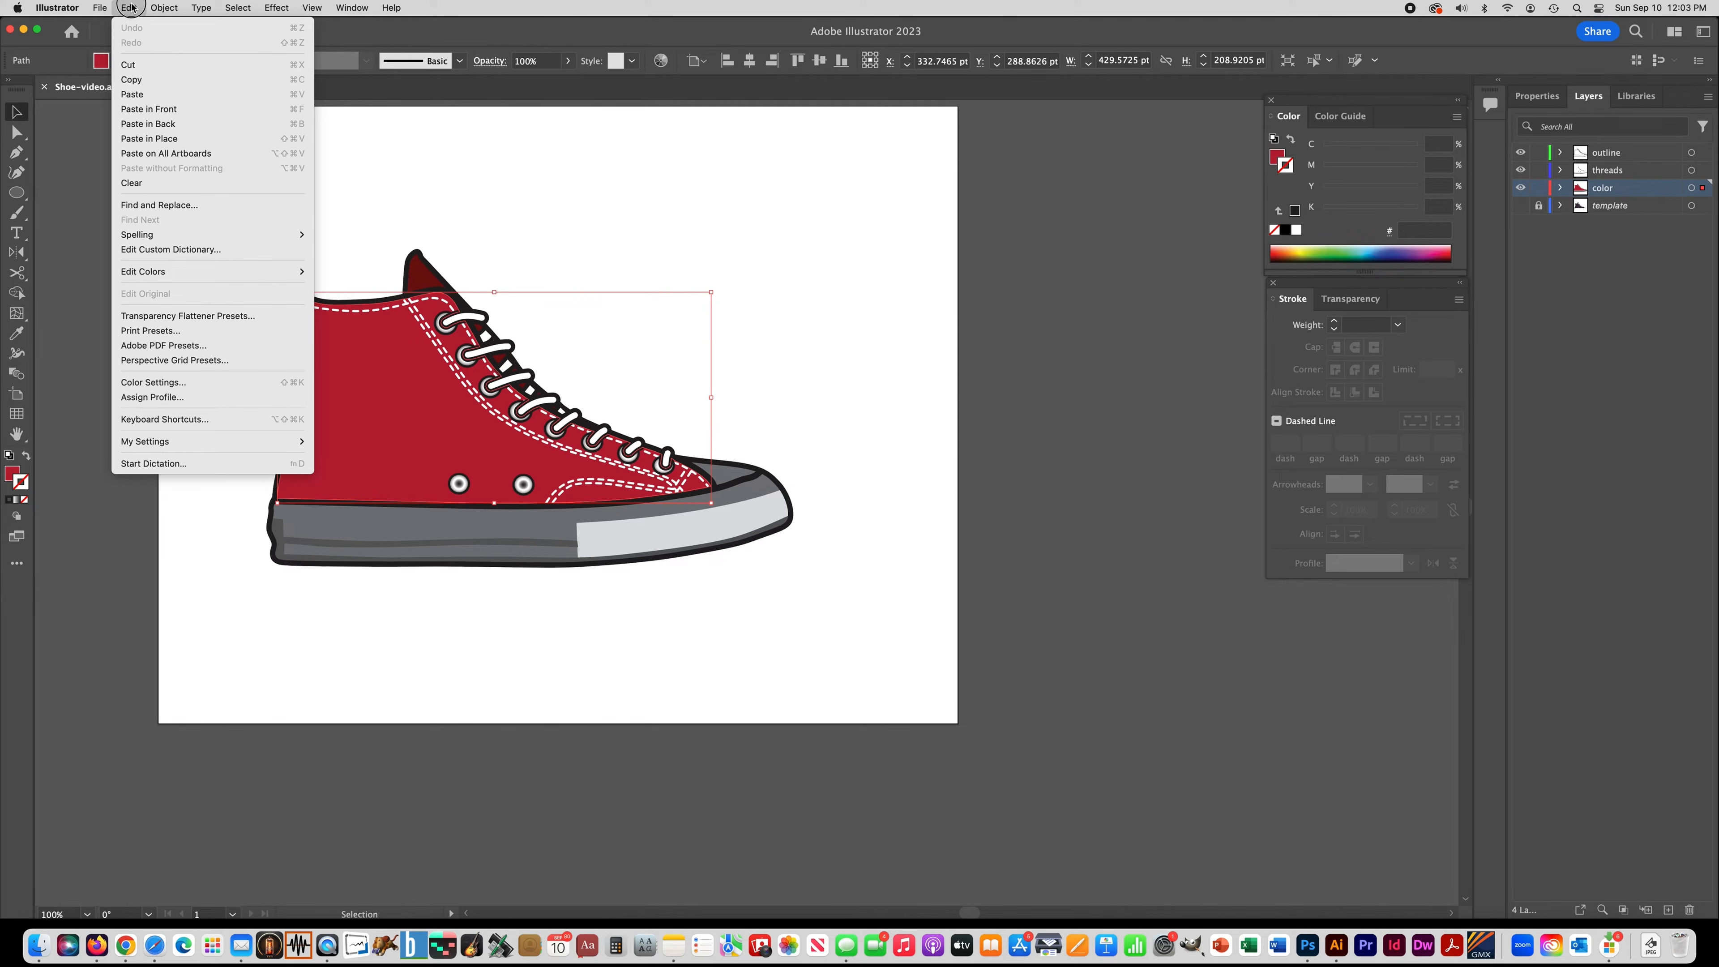
click(136, 83)
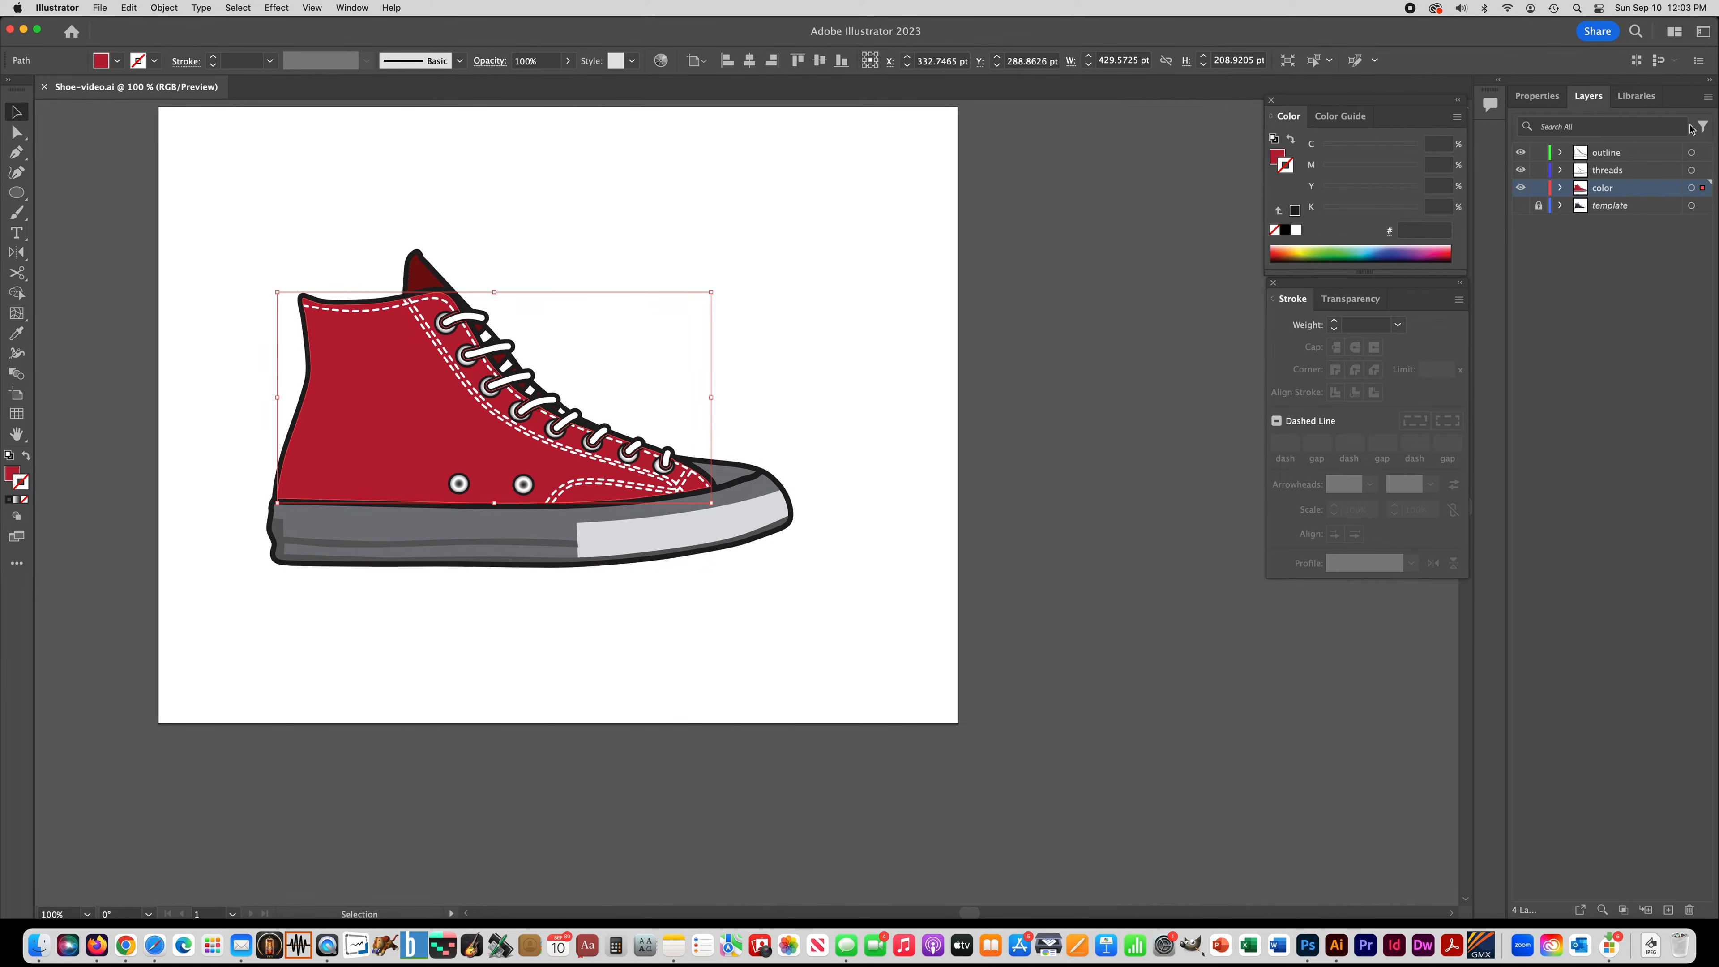
Step: Add a layer named CLIP above the color layer, then lock the color, threads and outline layers
click(1706, 99)
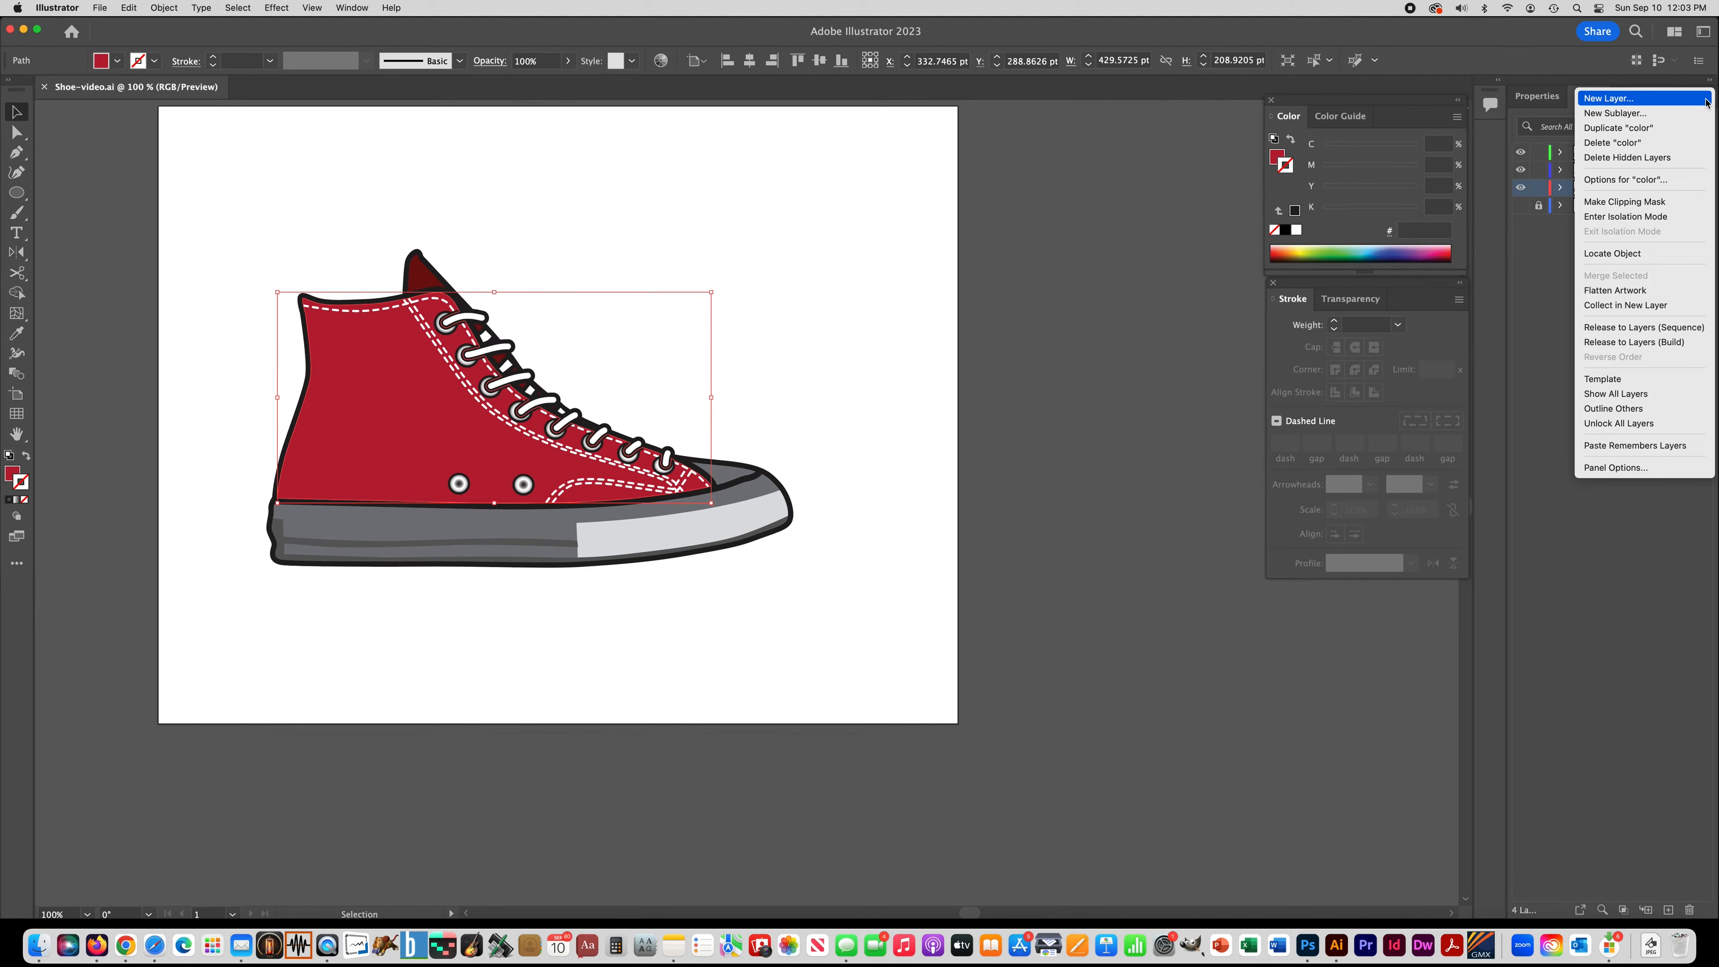
click(1597, 99)
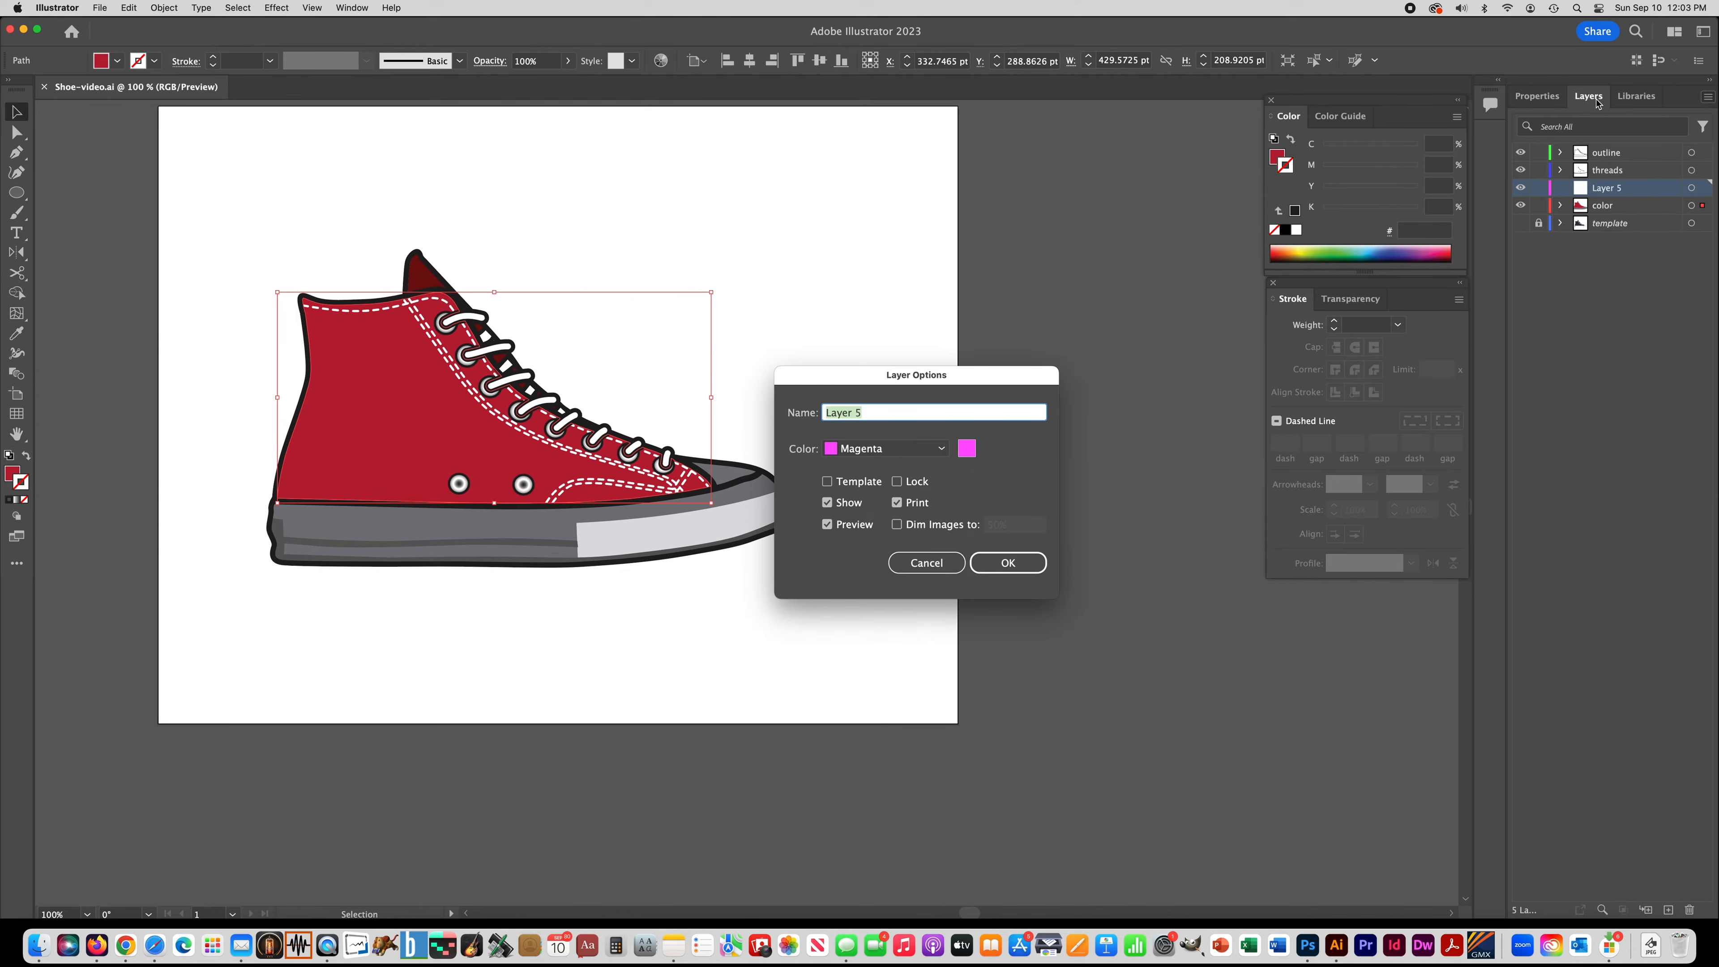
text(CLIP)
click(1008, 562)
click(1540, 205)
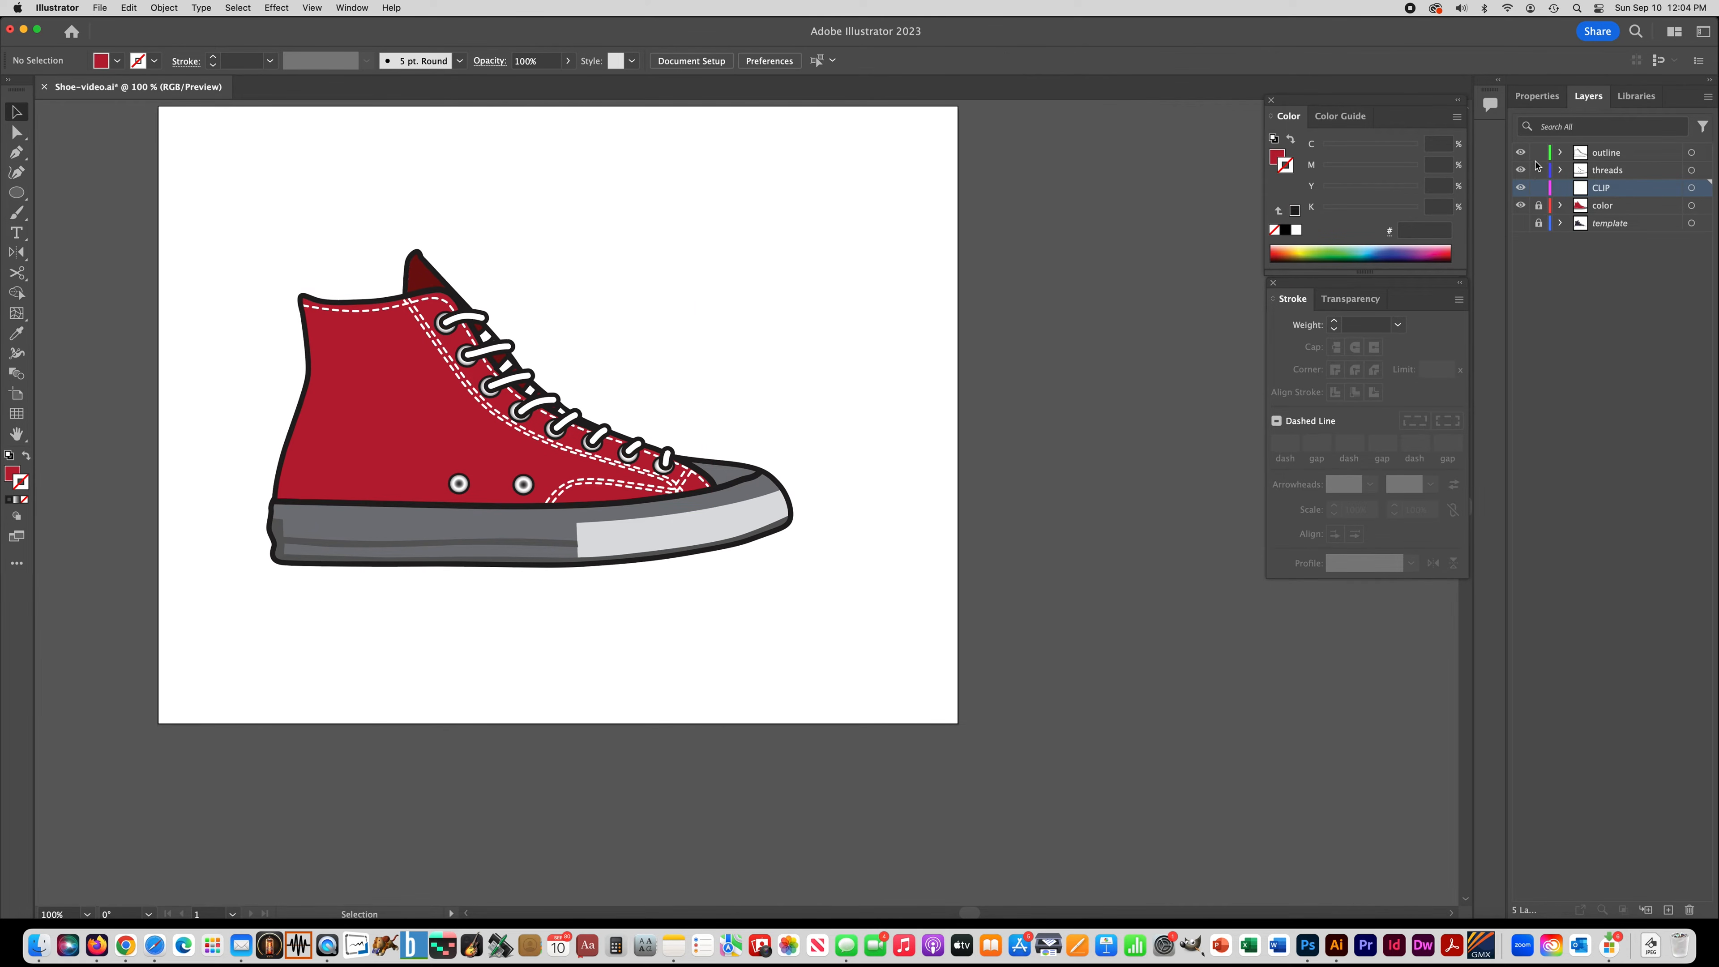
drag(1539, 170, 1539, 152)
Step: Paste the copied upper shape in place on the CLIP layer, turn it into the layer's clipping mask, and deselect it
click(129, 8)
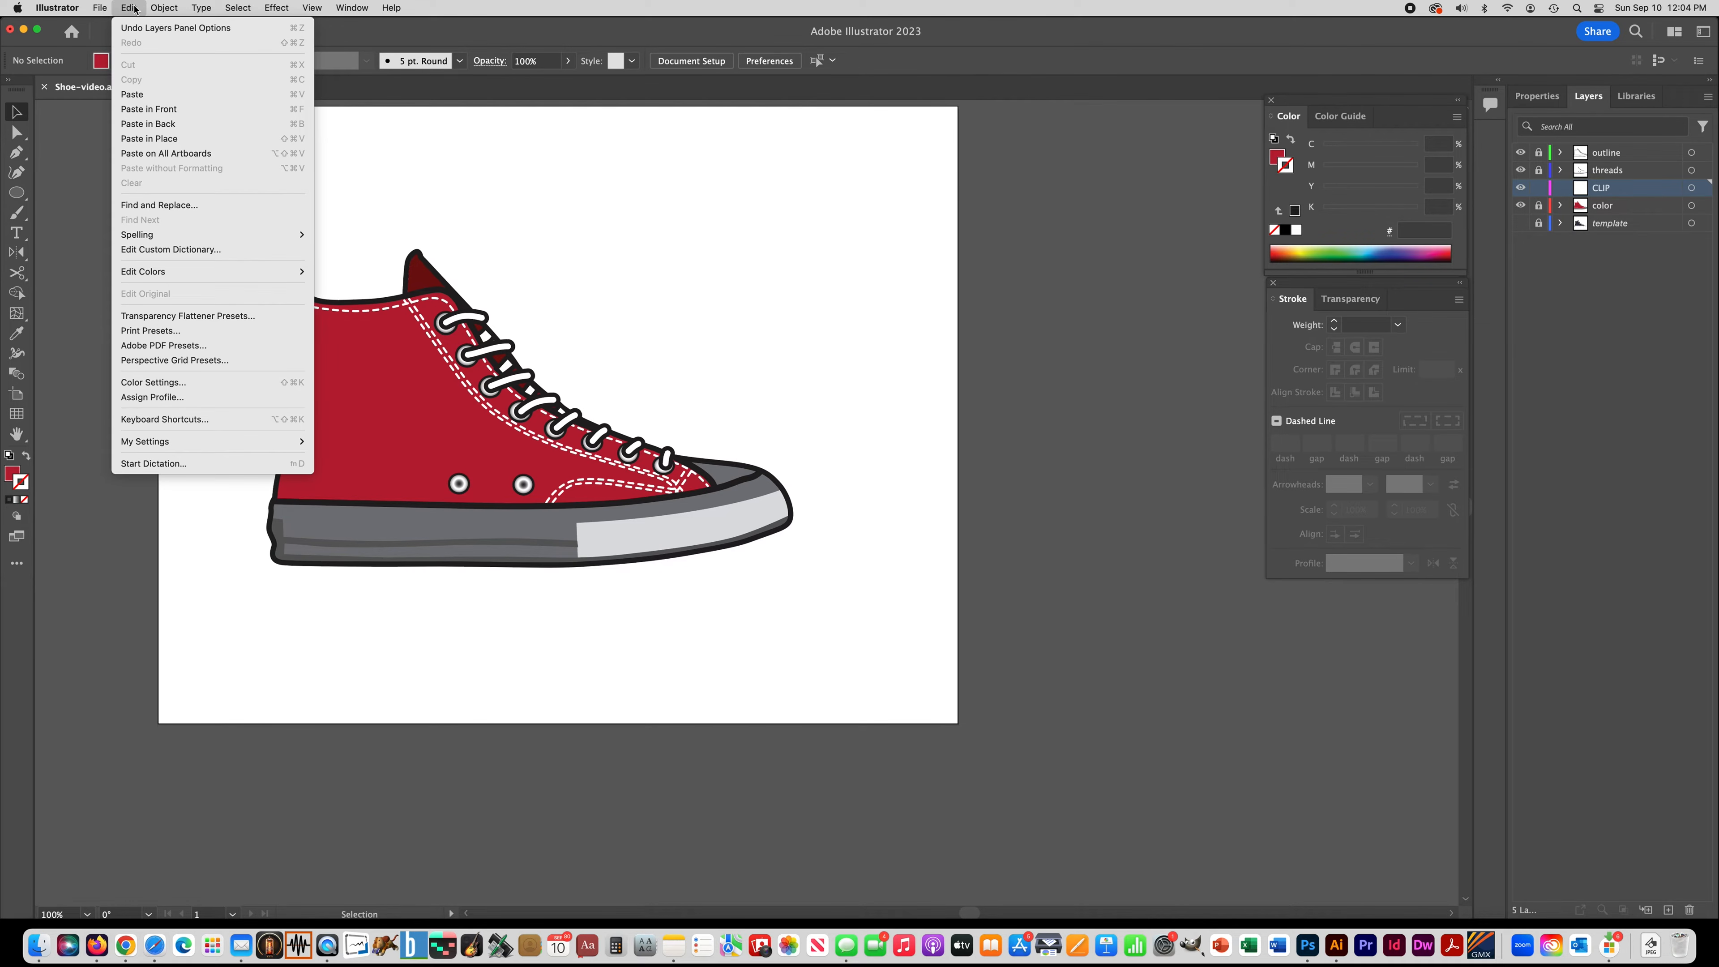
click(164, 140)
click(1706, 98)
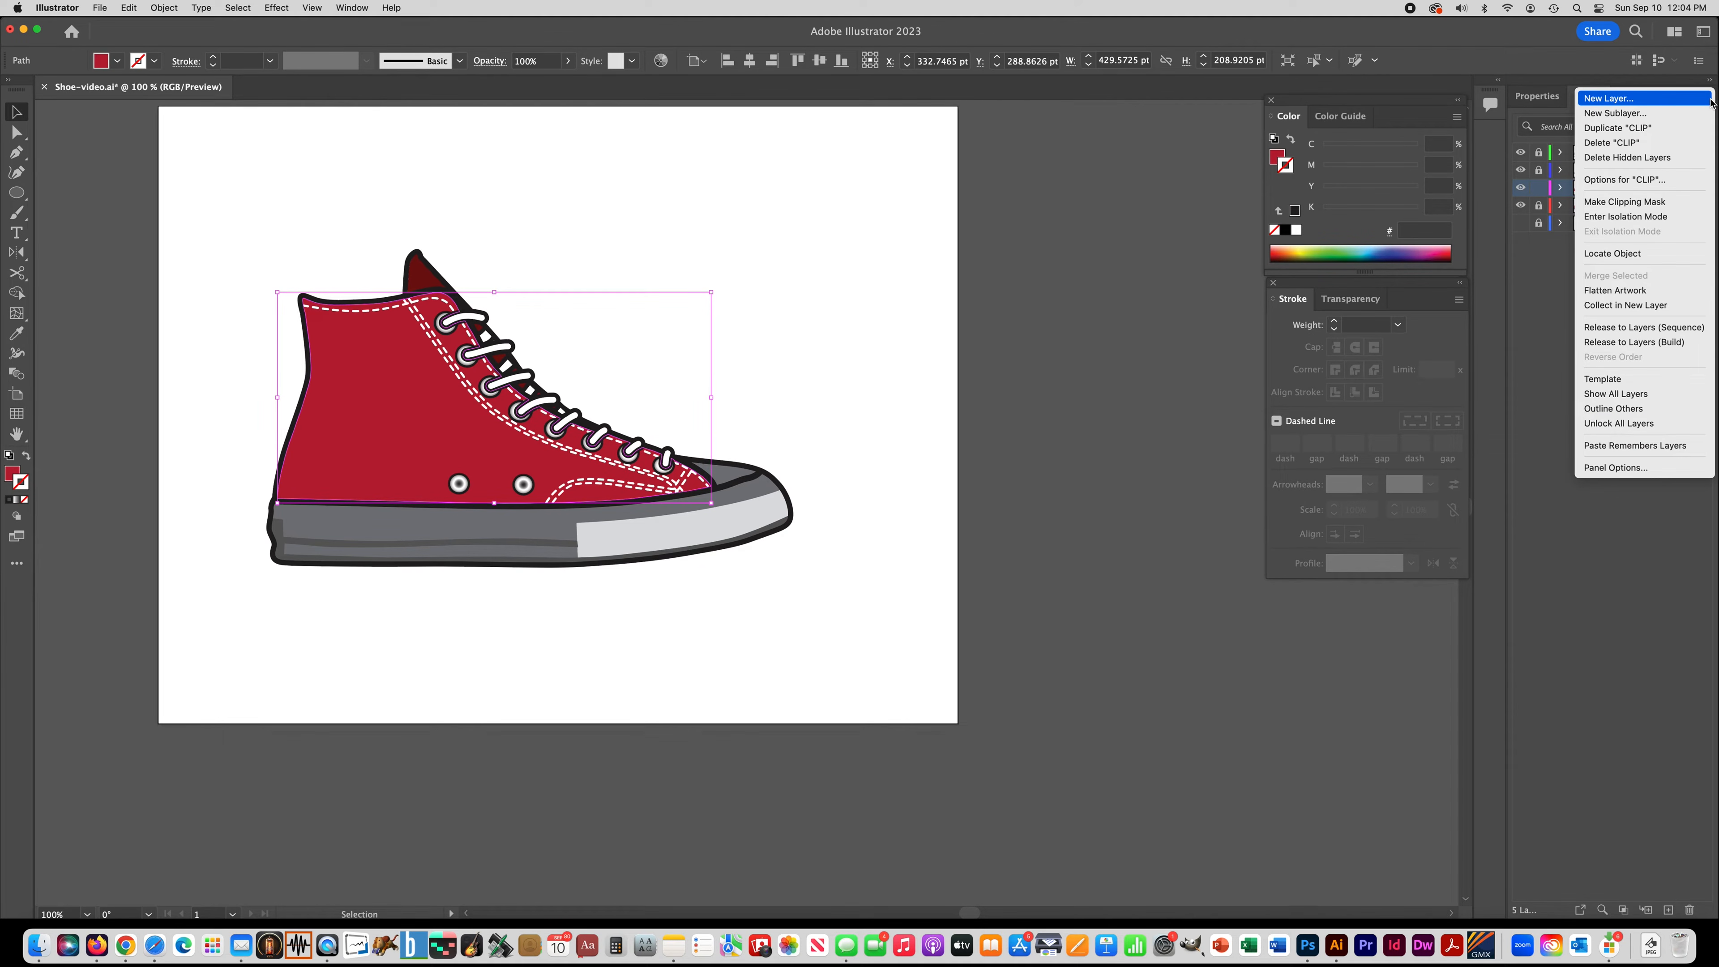
click(1602, 202)
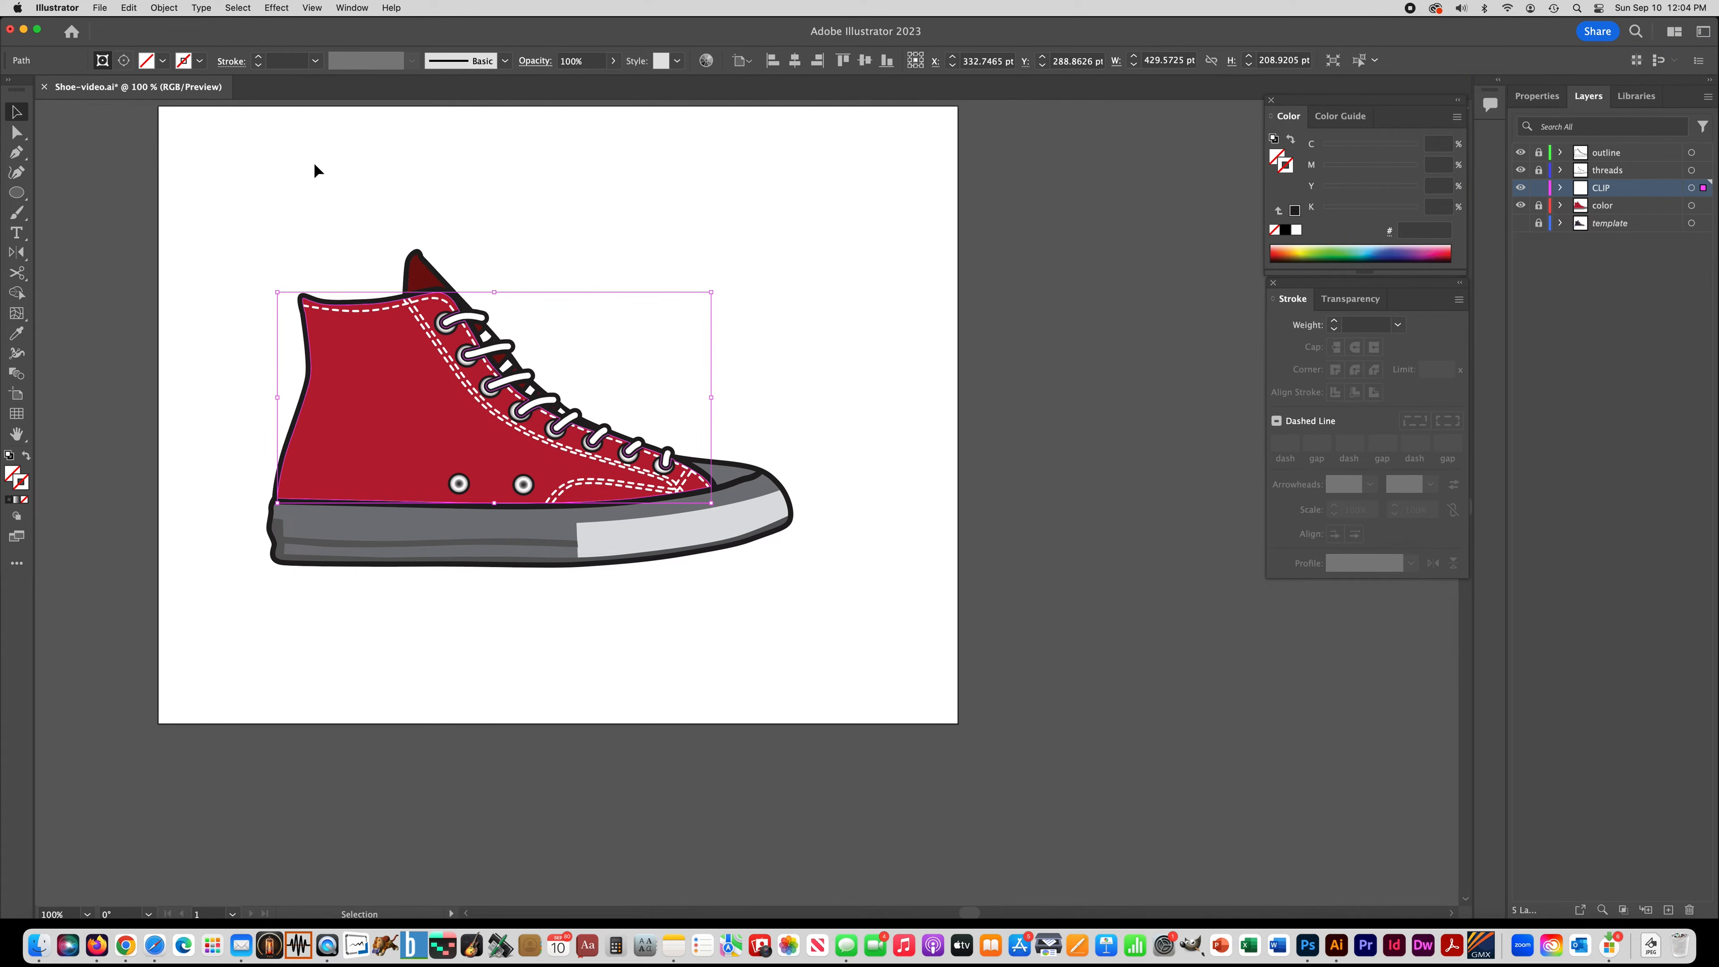
click(314, 165)
Step: Paint three thin black 1 pt diagonal lines across the upper on the CLIP layer with the Paintbrush
click(17, 212)
drag(278, 322, 736, 407)
drag(529, 319, 322, 588)
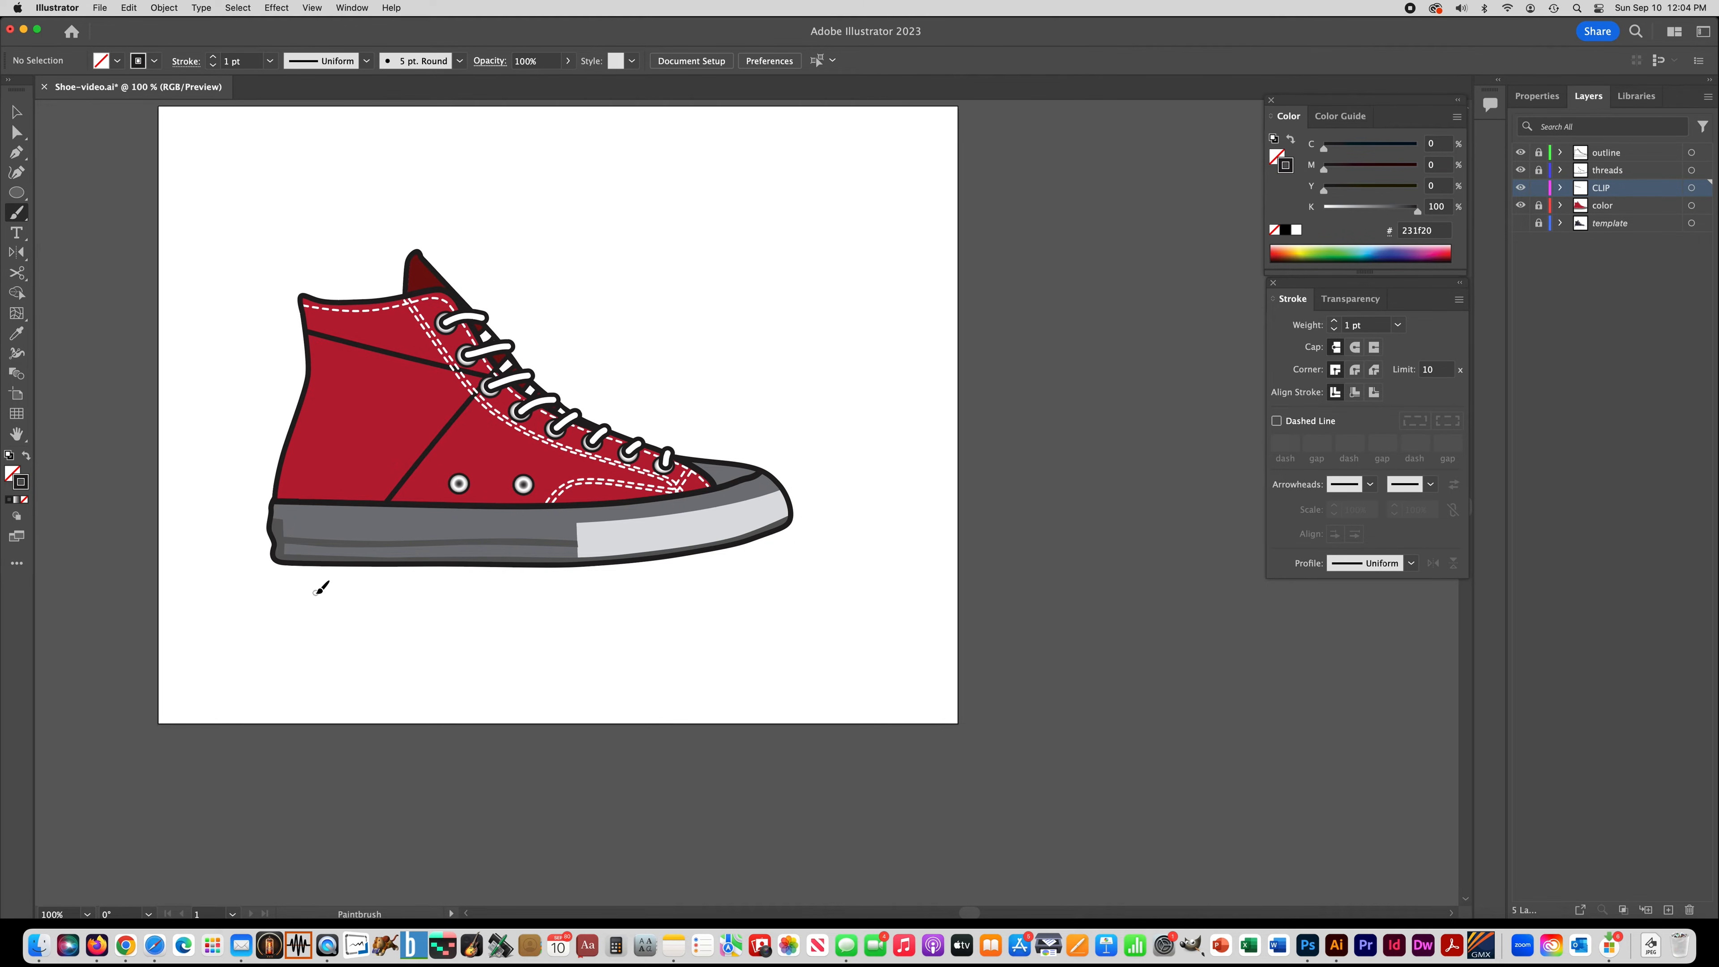
drag(302, 398, 394, 501)
Step: Raise the stroke weight to 9 pt and paint a wide black diagonal stripe down the middle of the upper
click(213, 58)
click(213, 58)
click(212, 58)
drag(351, 268, 482, 596)
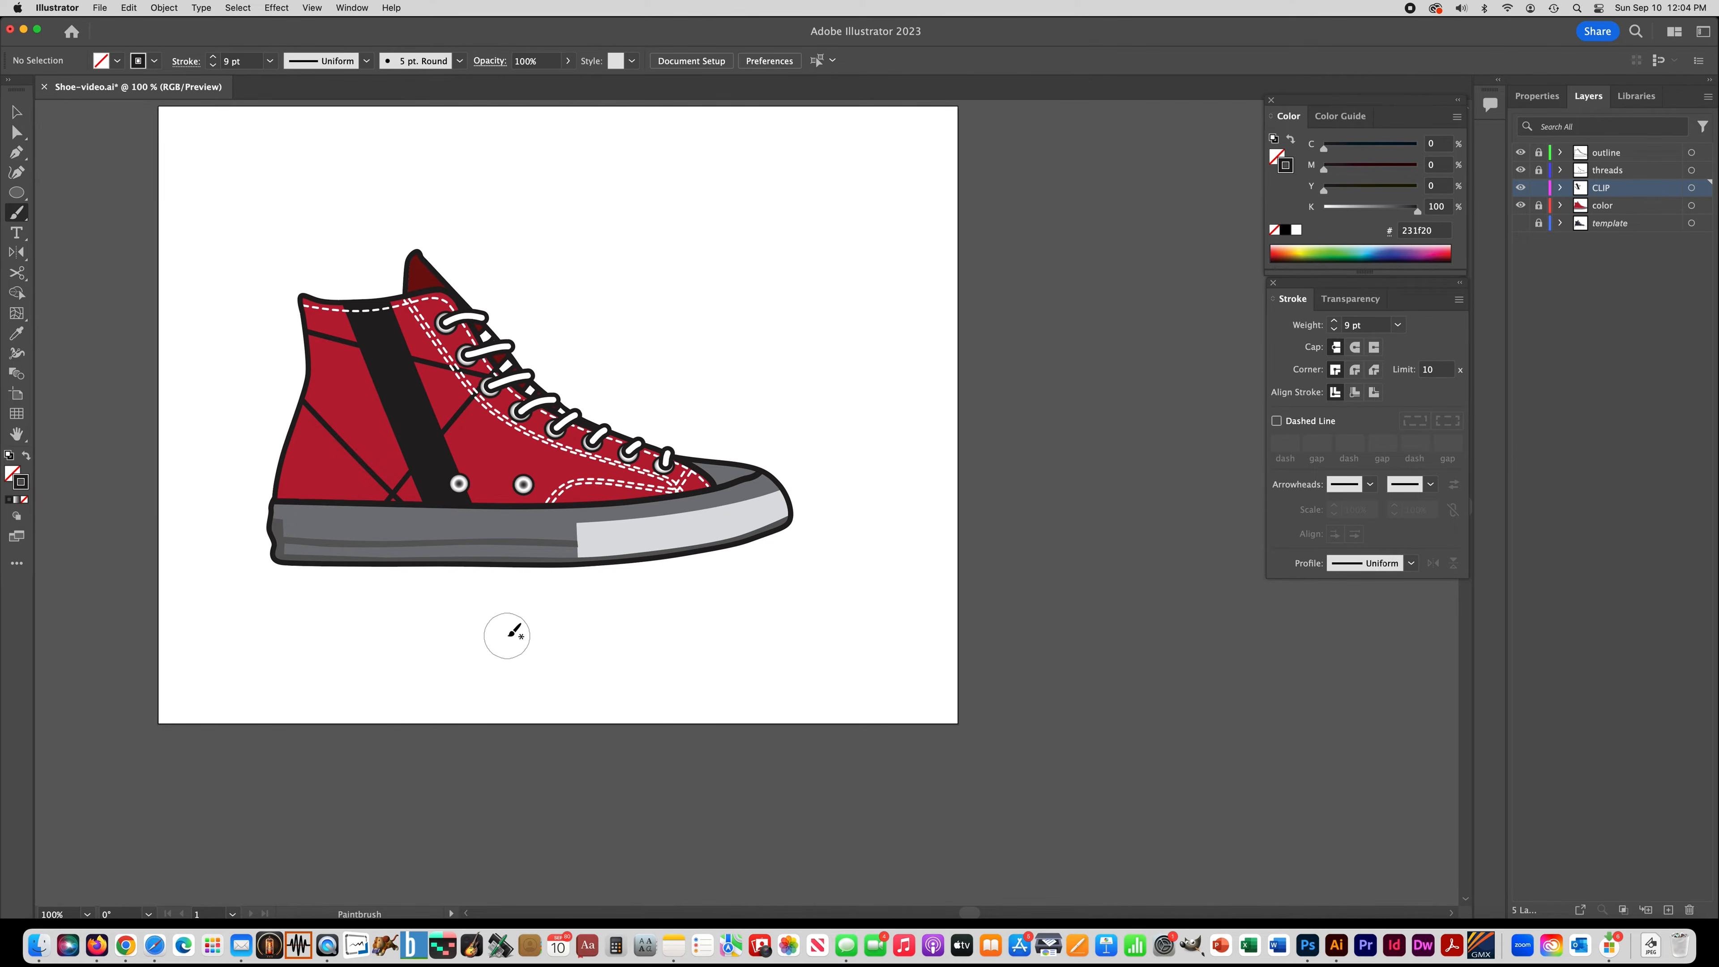
Step: Change the stroke color to white and paint a wide 9 pt diagonal stripe from the lower laces down to the sole
double_click(23, 480)
drag(1006, 668, 863, 589)
key(Return)
drag(634, 375, 357, 622)
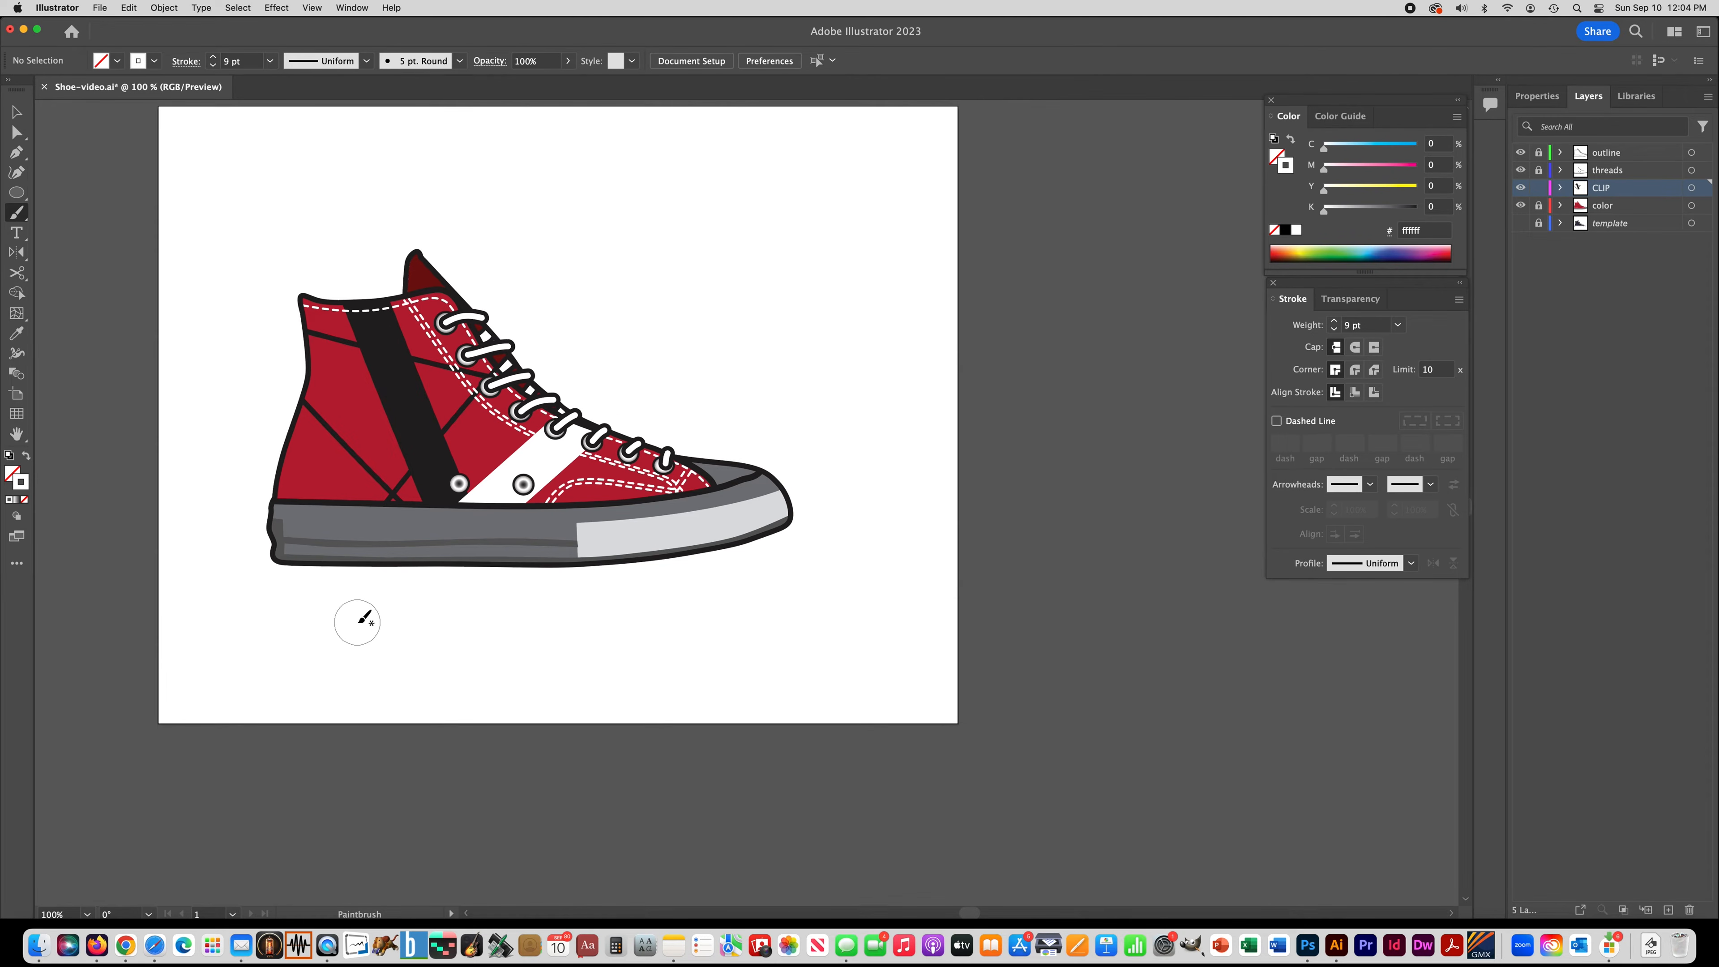
Step: Reduce the stroke weight to 5 pt and paint two white diagonal stripes, across the lower heel and from the top laces to the heel
click(211, 66)
click(211, 66)
click(211, 66)
click(211, 66)
drag(230, 403, 440, 583)
drag(493, 312, 277, 461)
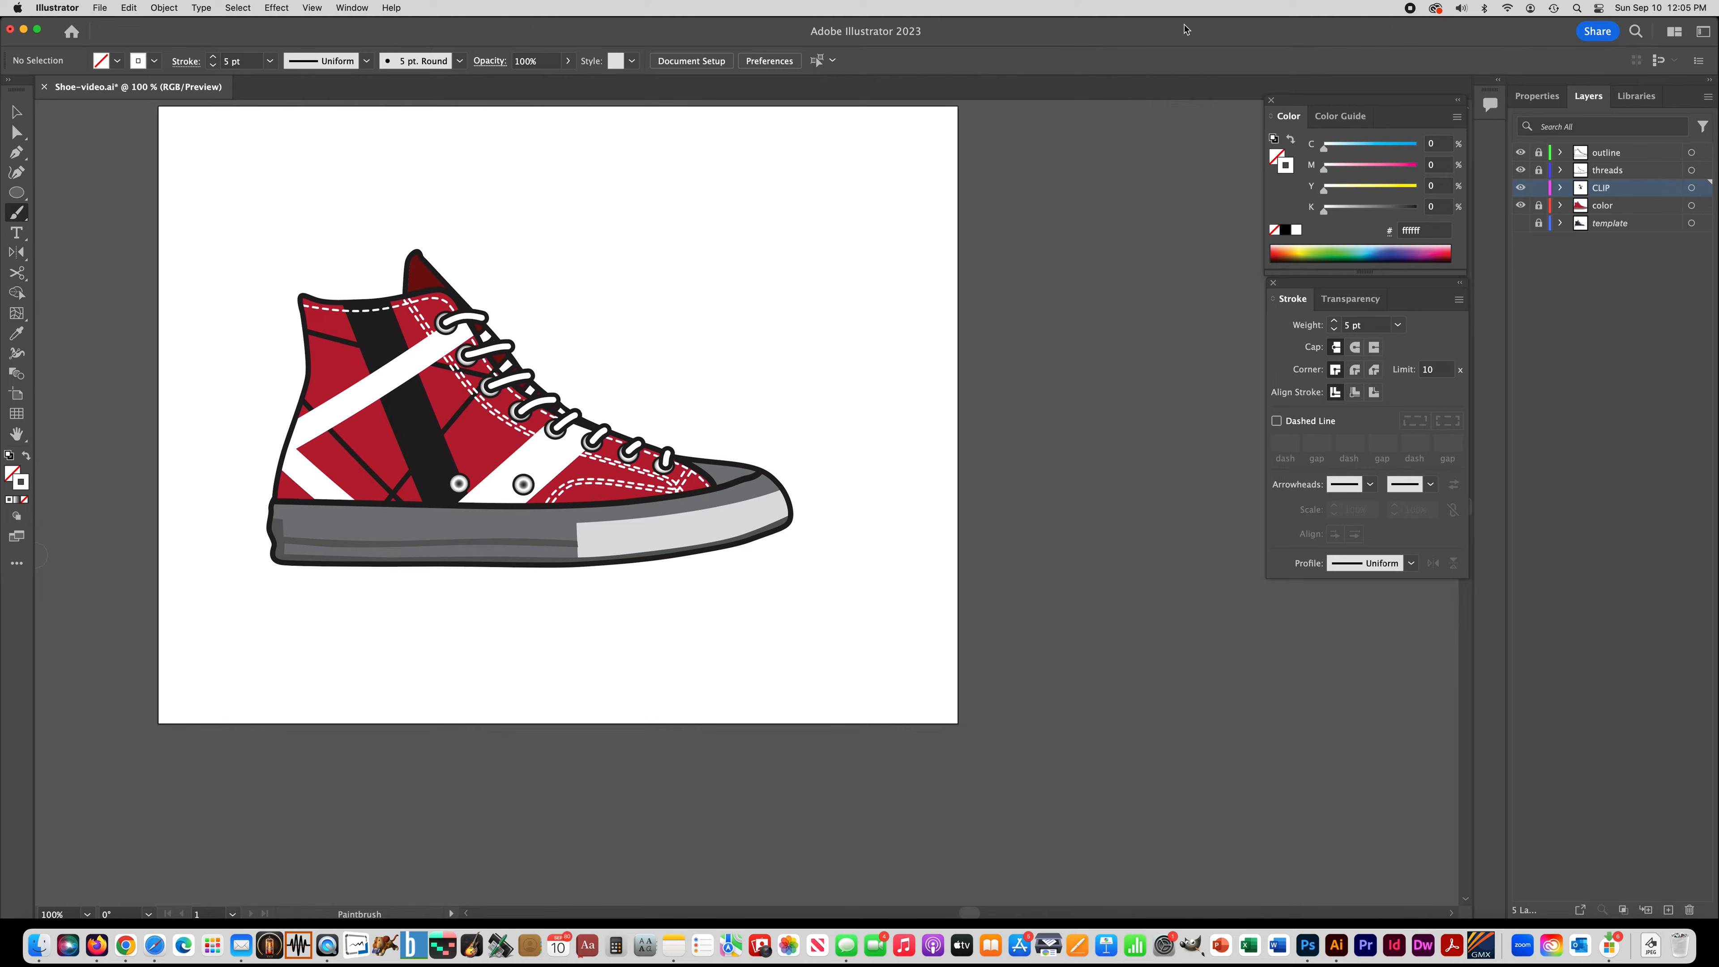
Step: Hide and show the CLIP layer to compare the design, then shift the lower white stripe up toward the laces
click(1521, 187)
click(1521, 188)
click(1521, 187)
click(1520, 187)
key(v)
drag(538, 450, 572, 417)
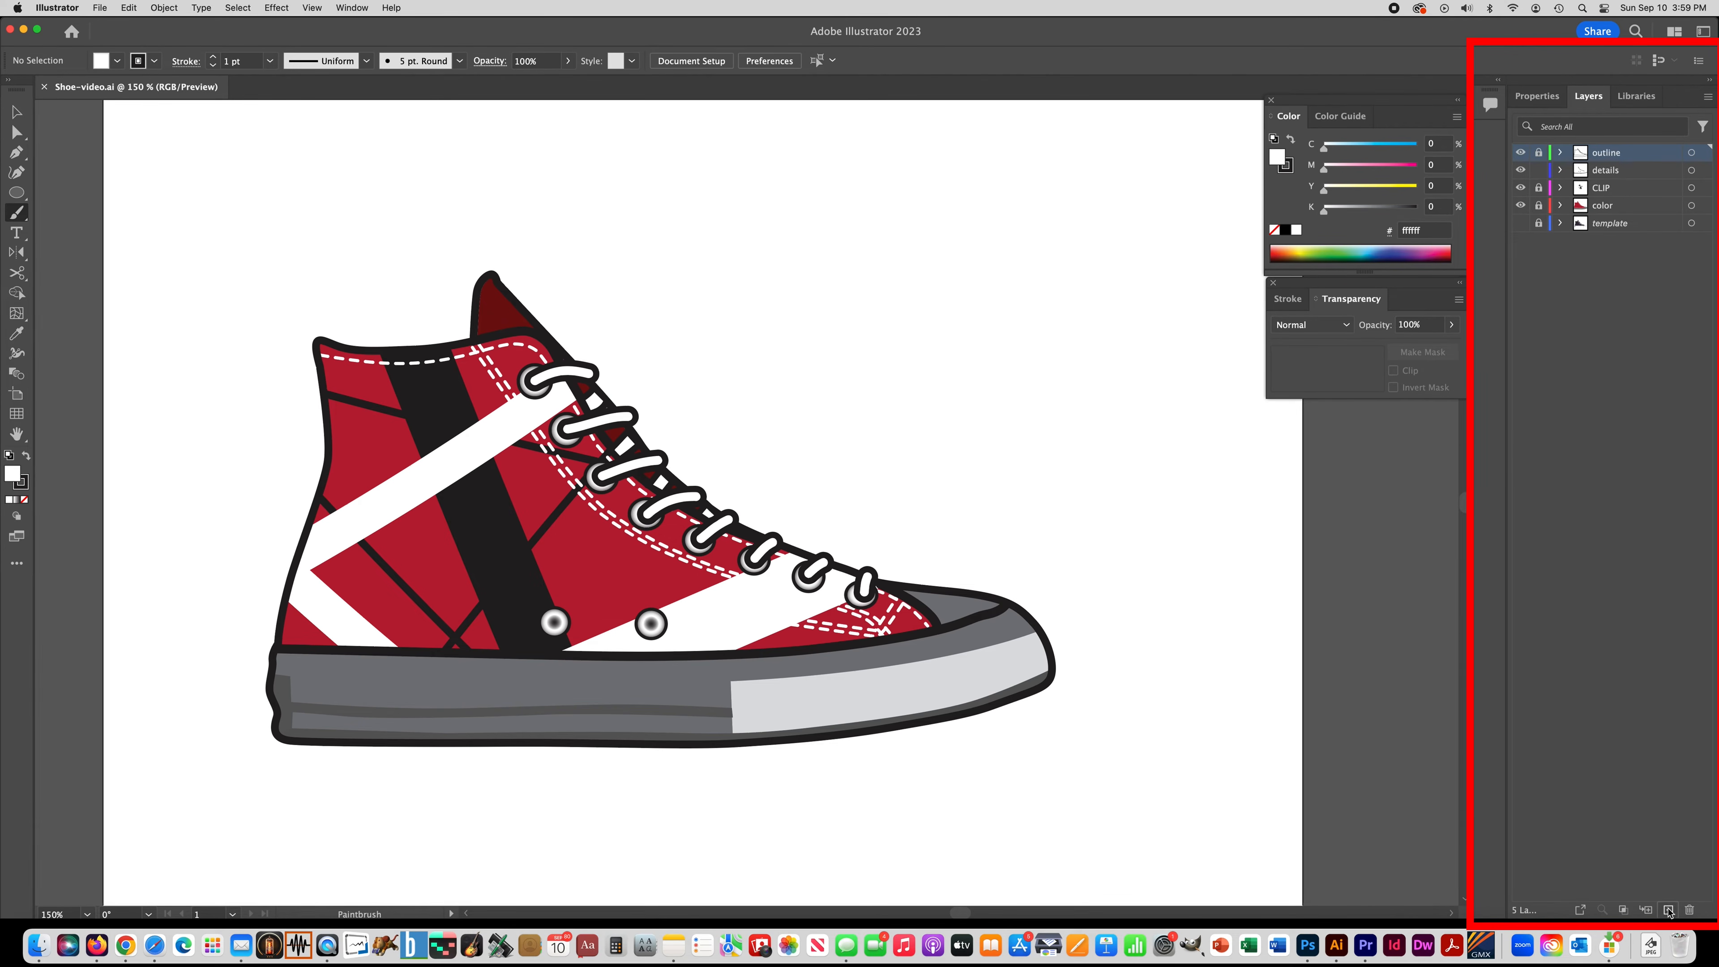
Step: Create a new layer above the outline layer and name it shadows
click(1668, 909)
double_click(1602, 155)
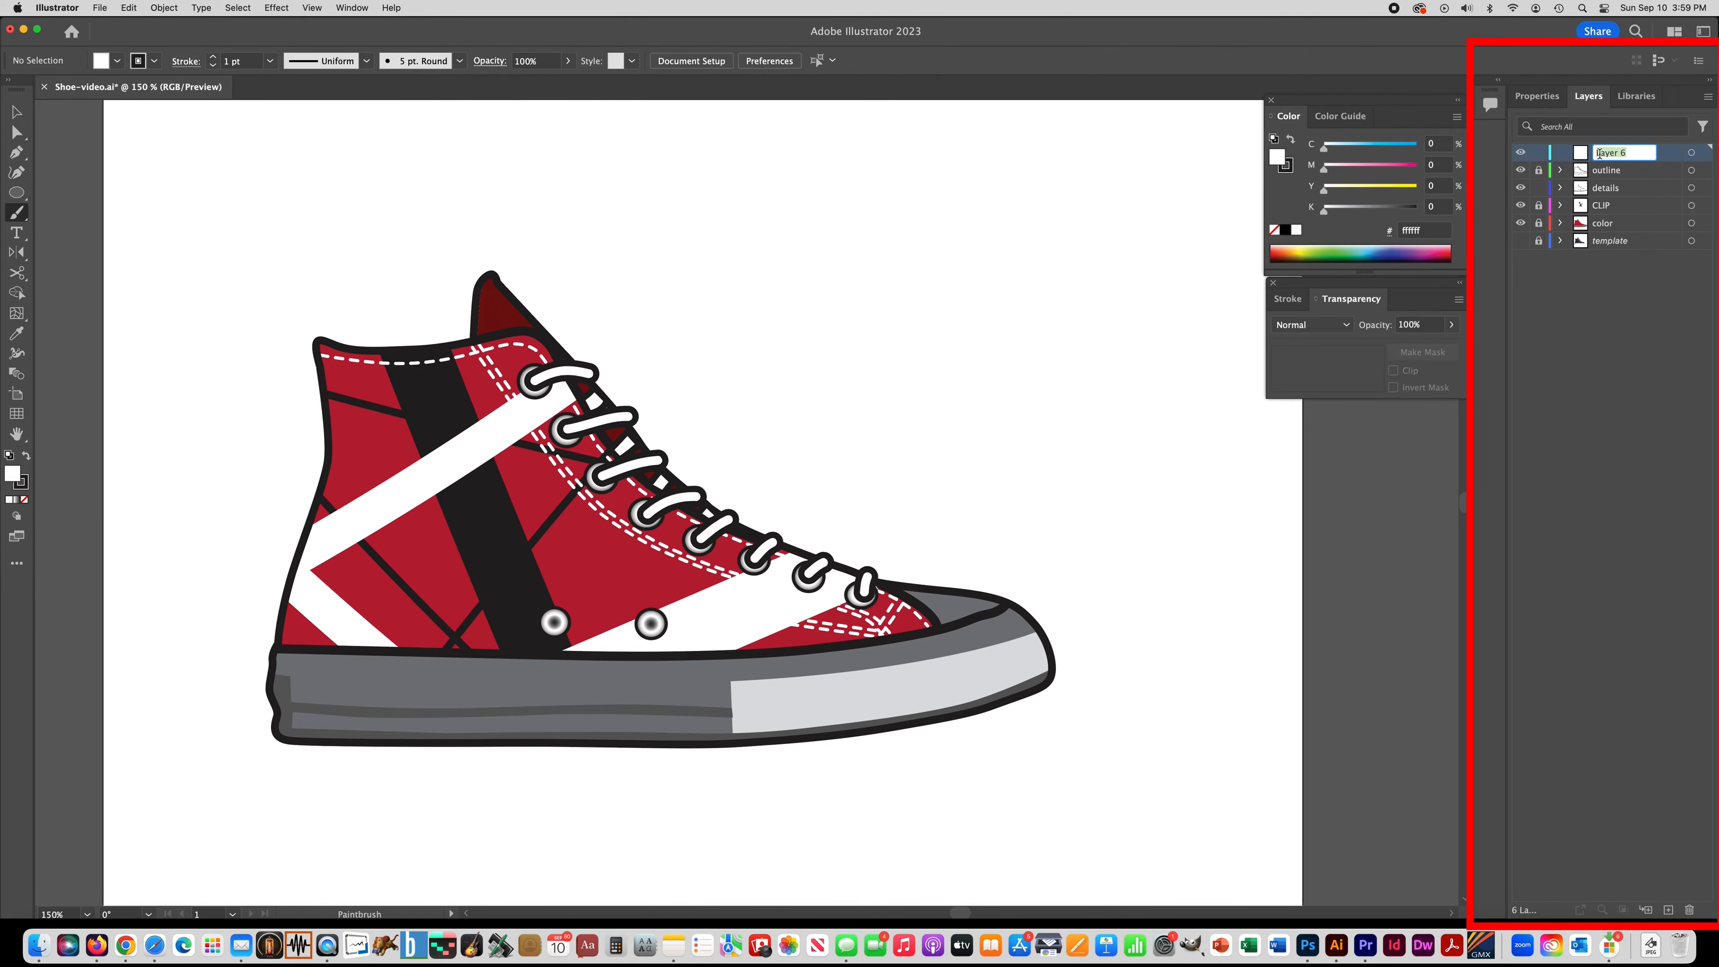
text(shadows)
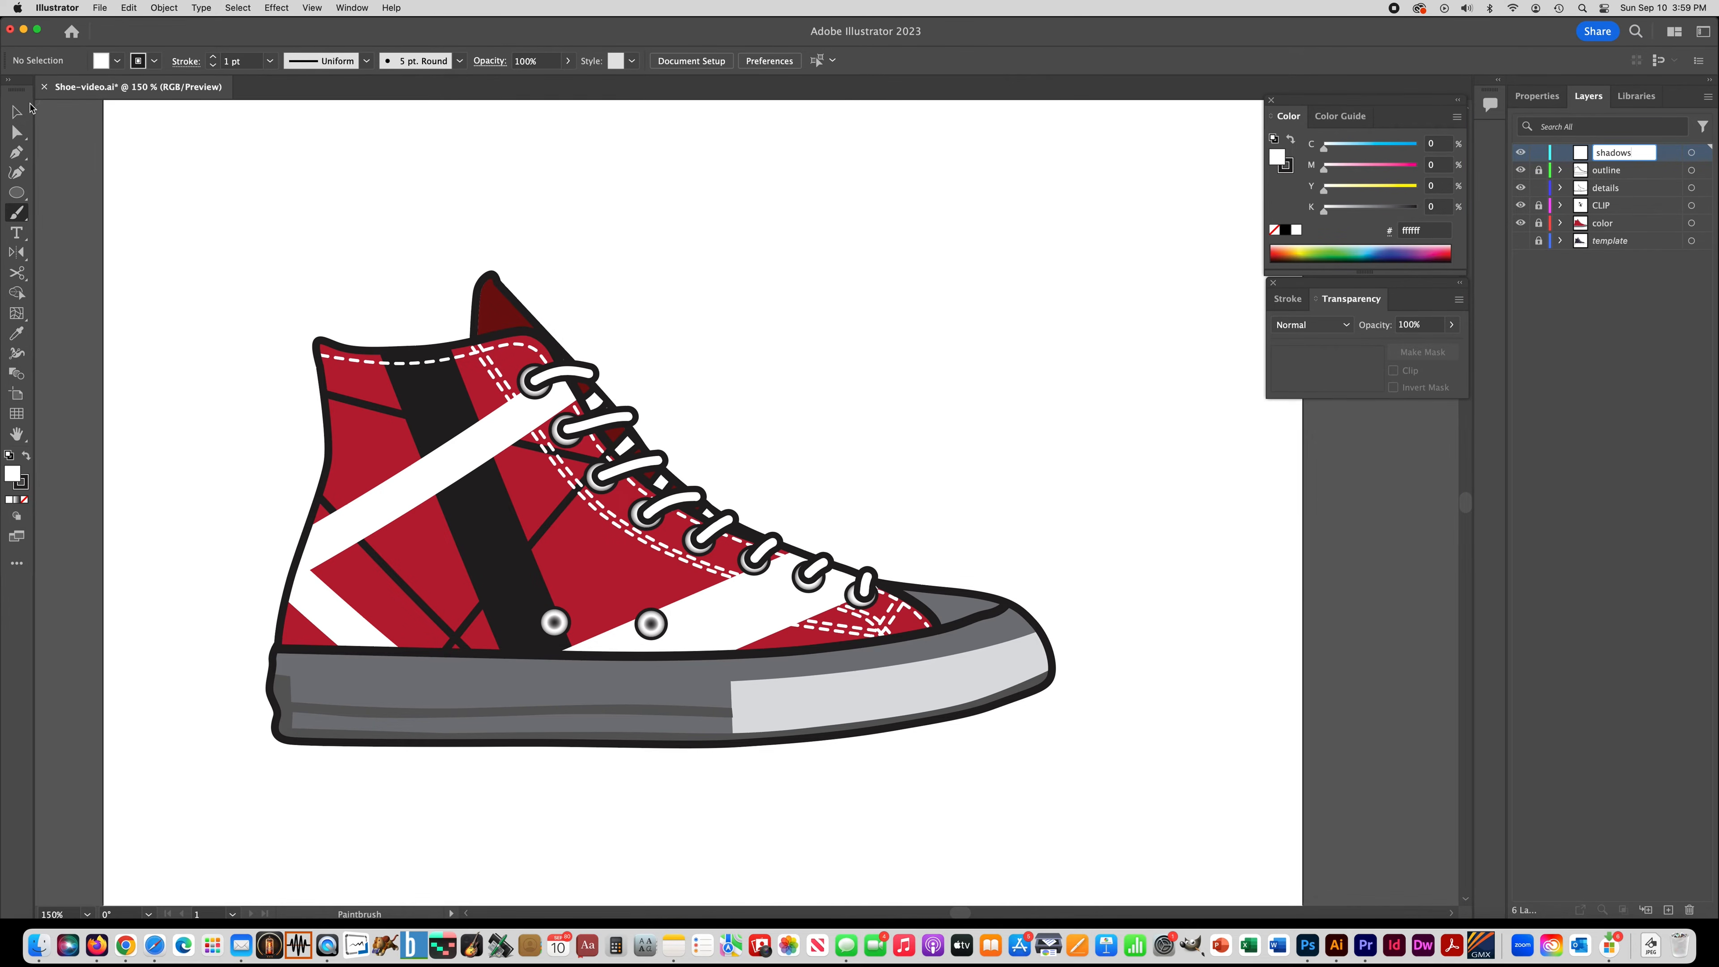
key(Return)
Step: Paint a shadow stroke along the top lace, then give it no fill and a gray stroke of about K 74
drag(594, 375, 536, 380)
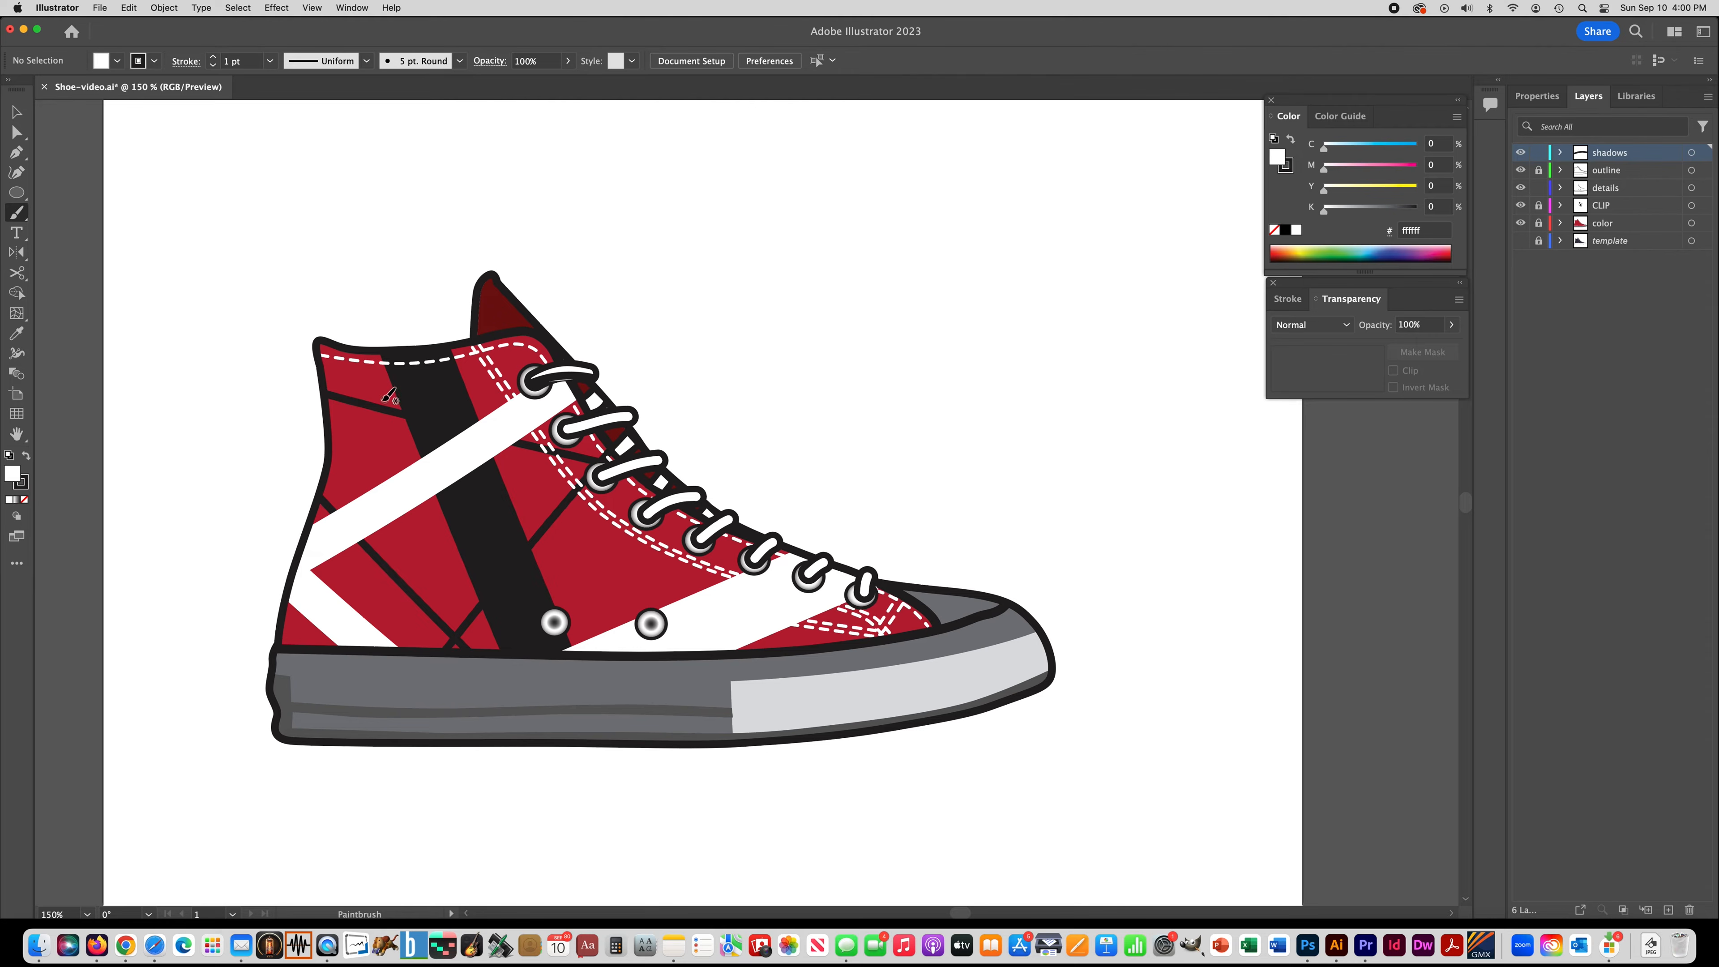
click(16, 112)
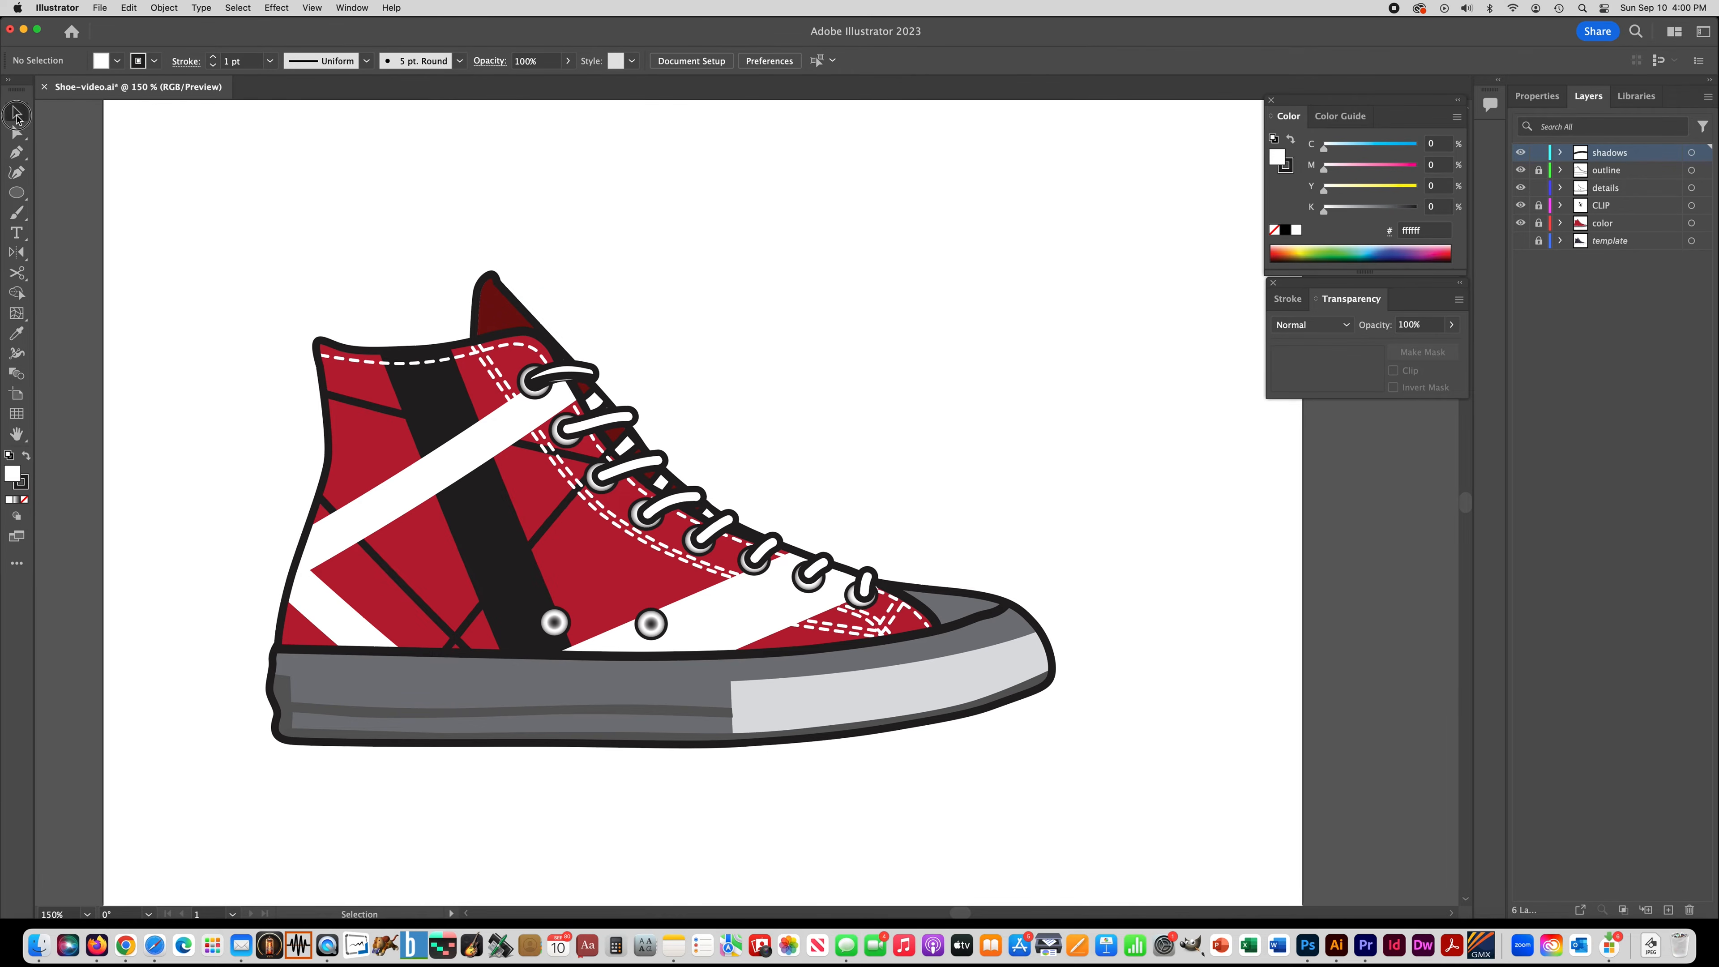
click(563, 377)
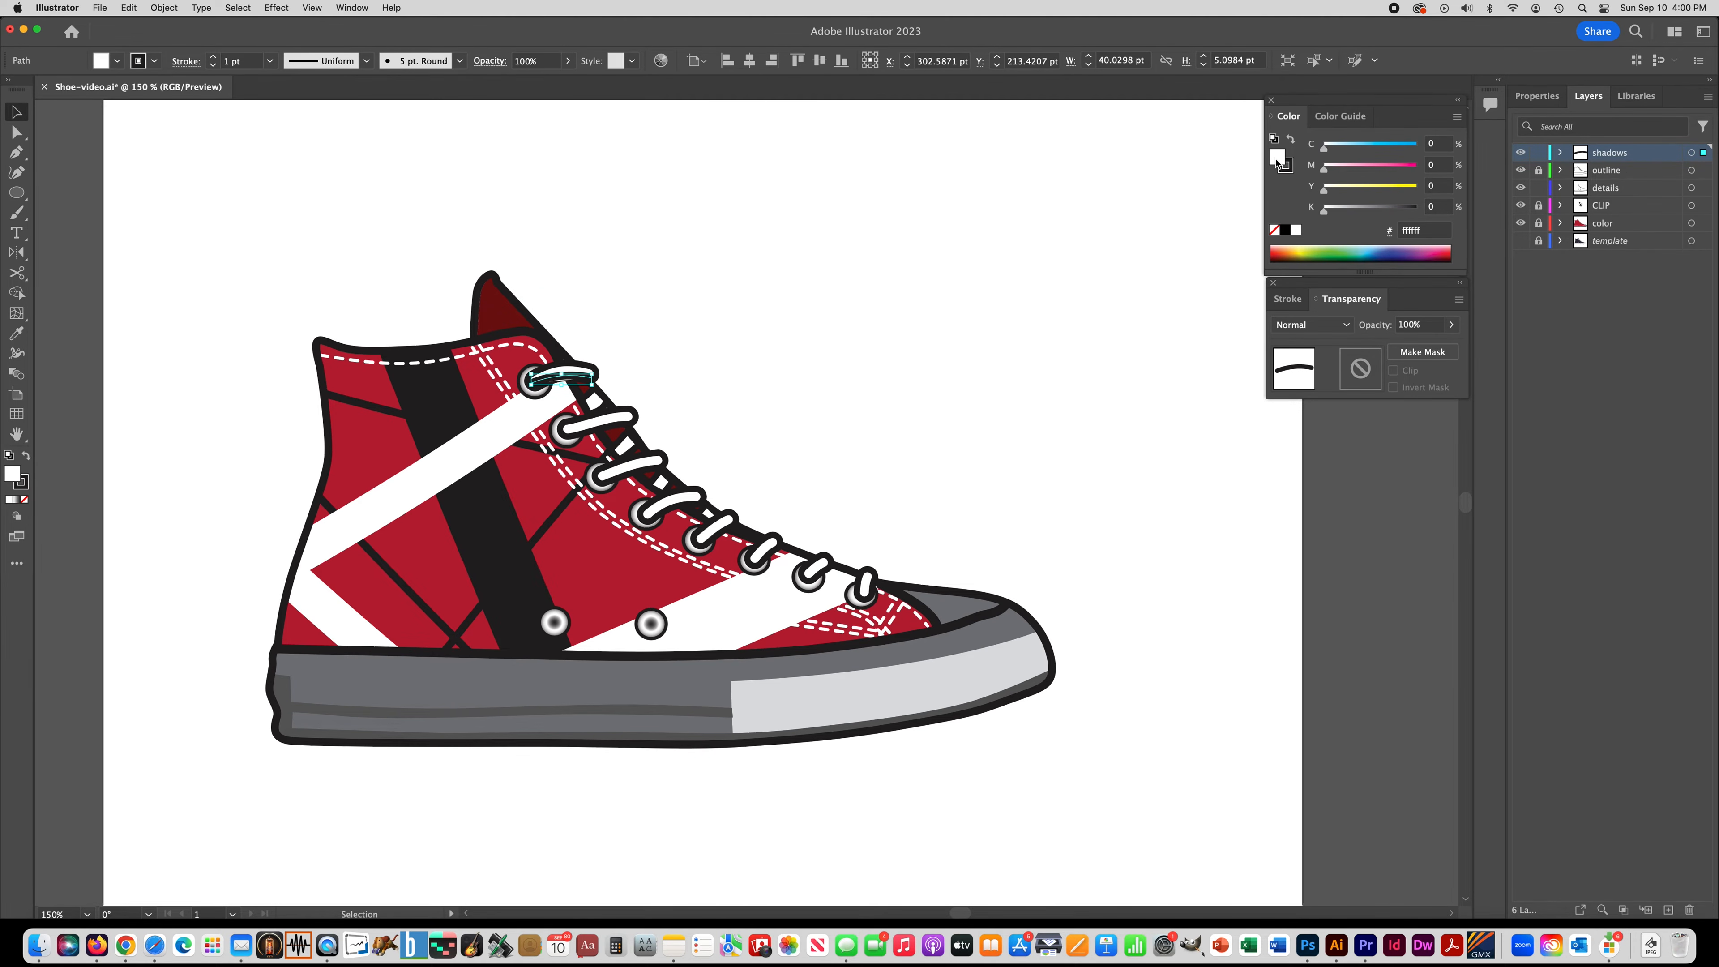
click(1275, 230)
click(1285, 166)
mouse_move(1390, 148)
mouse_down()
mouse_move(1300, 151)
mouse_move(1296, 193)
mouse_move(1251, 209)
mouse_move(1230, 244)
mouse_up()
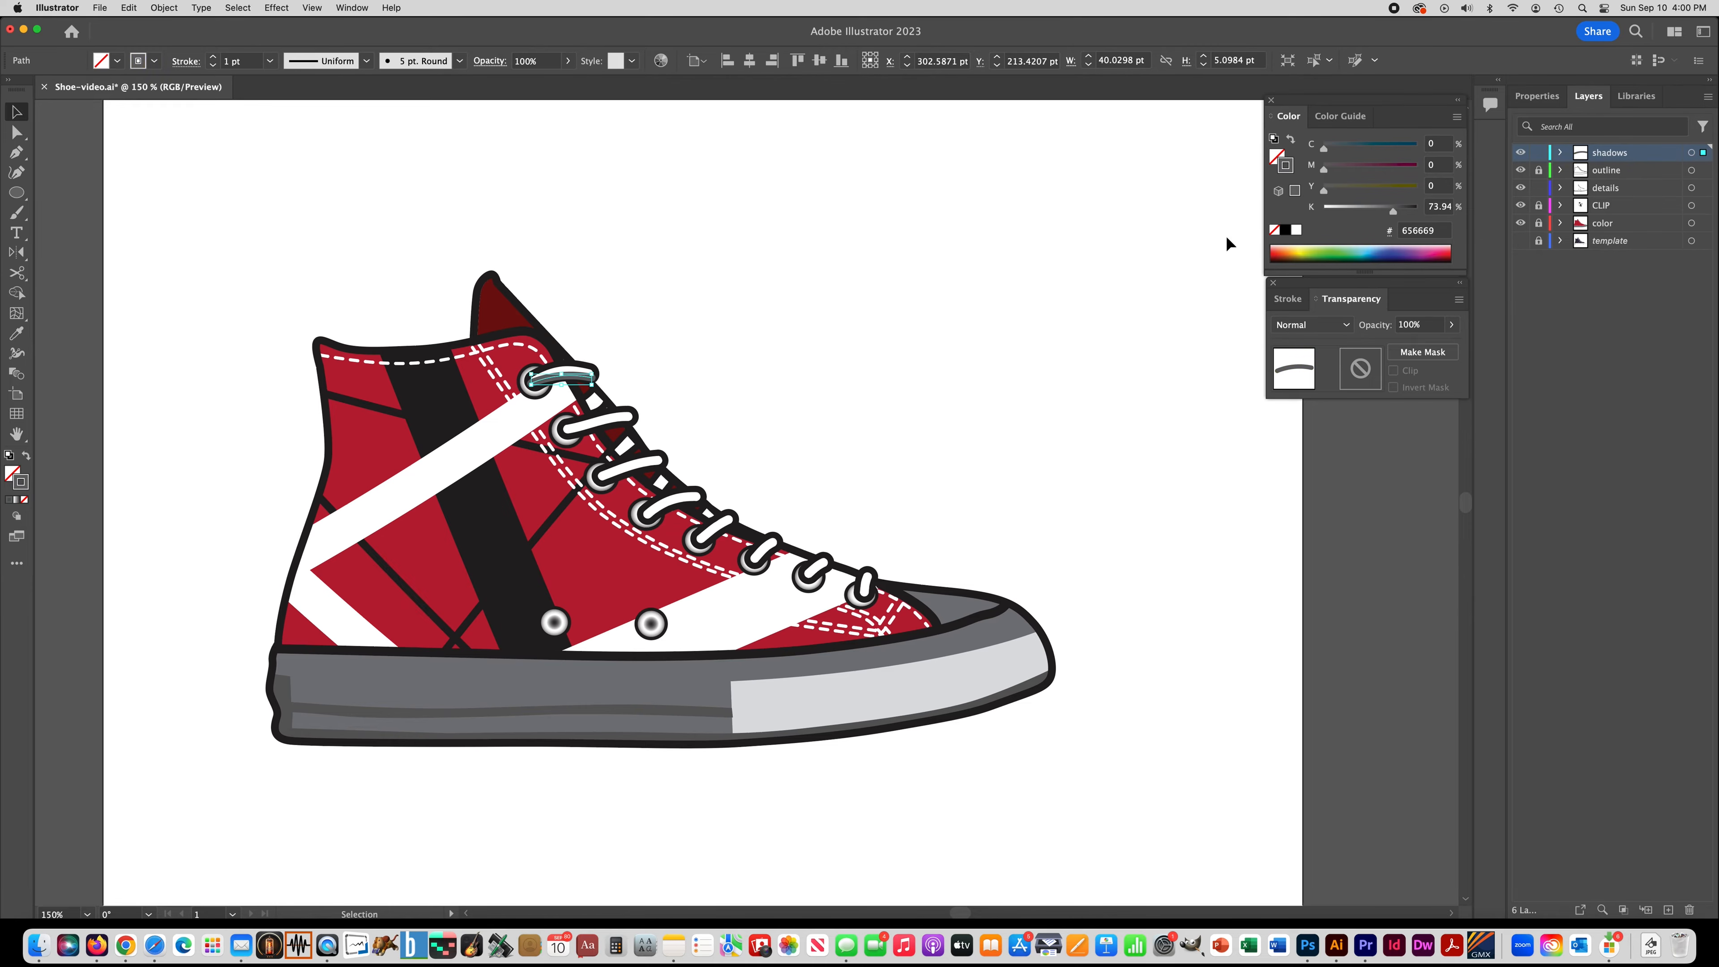
Step: Set the top lace's shadow stroke to Multiply blending at 58% opacity
click(1327, 323)
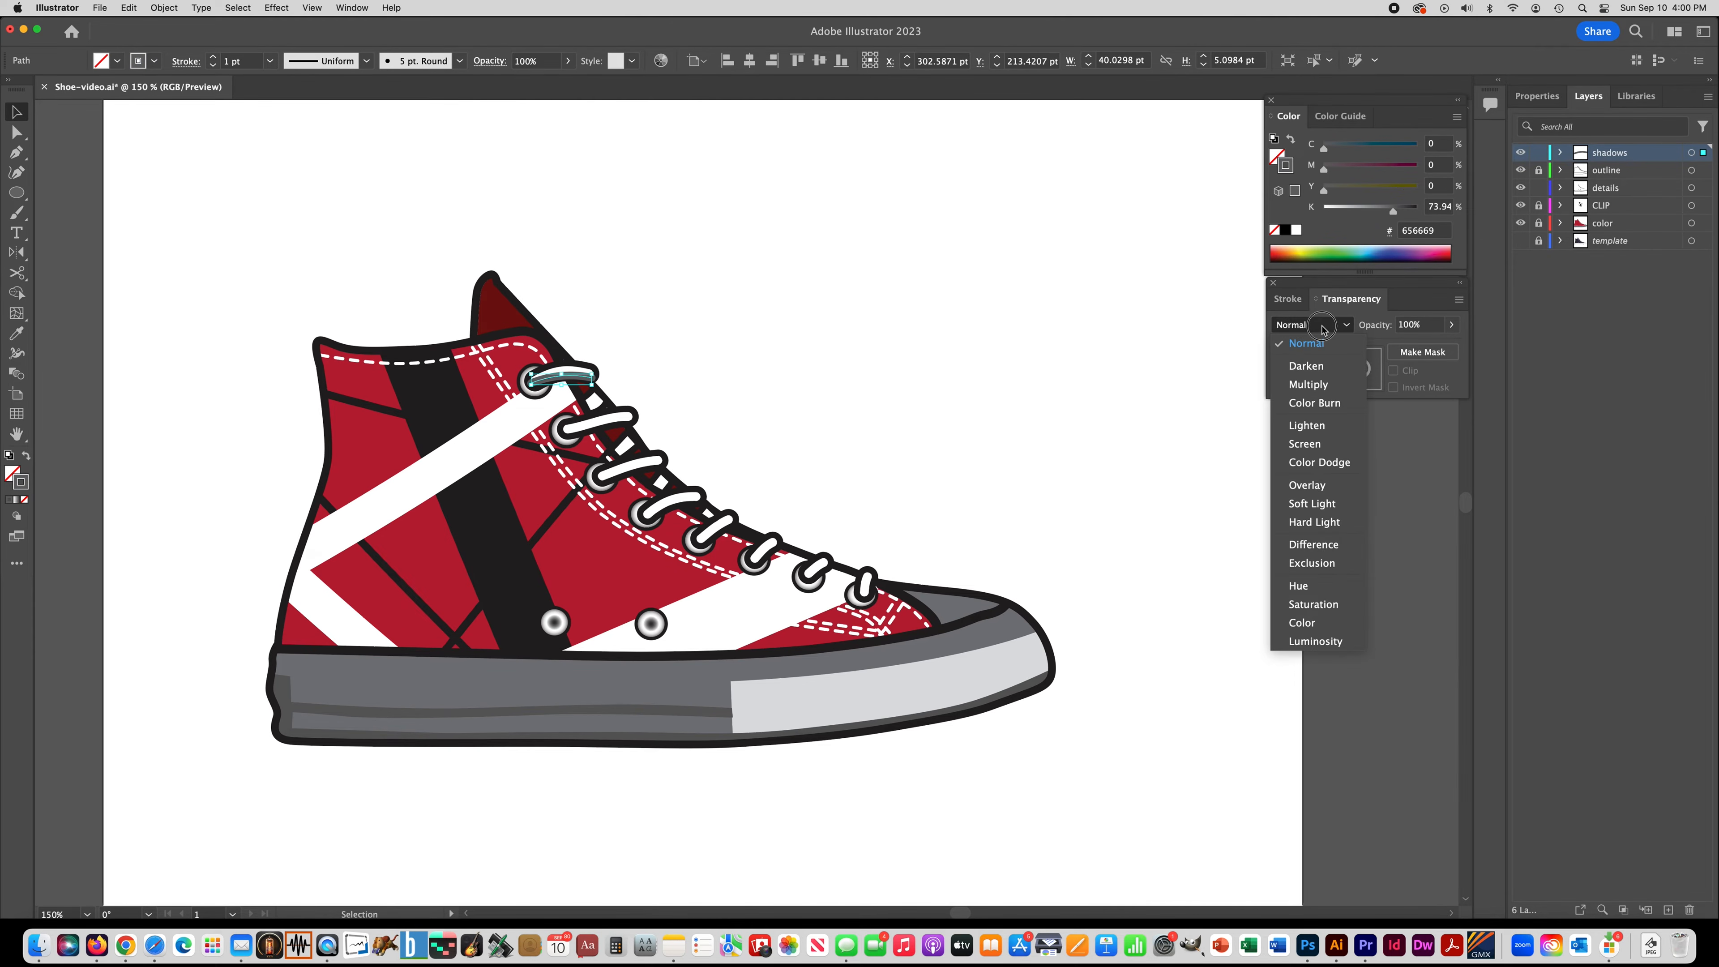
click(1327, 385)
click(1451, 325)
drag(1450, 345, 1423, 346)
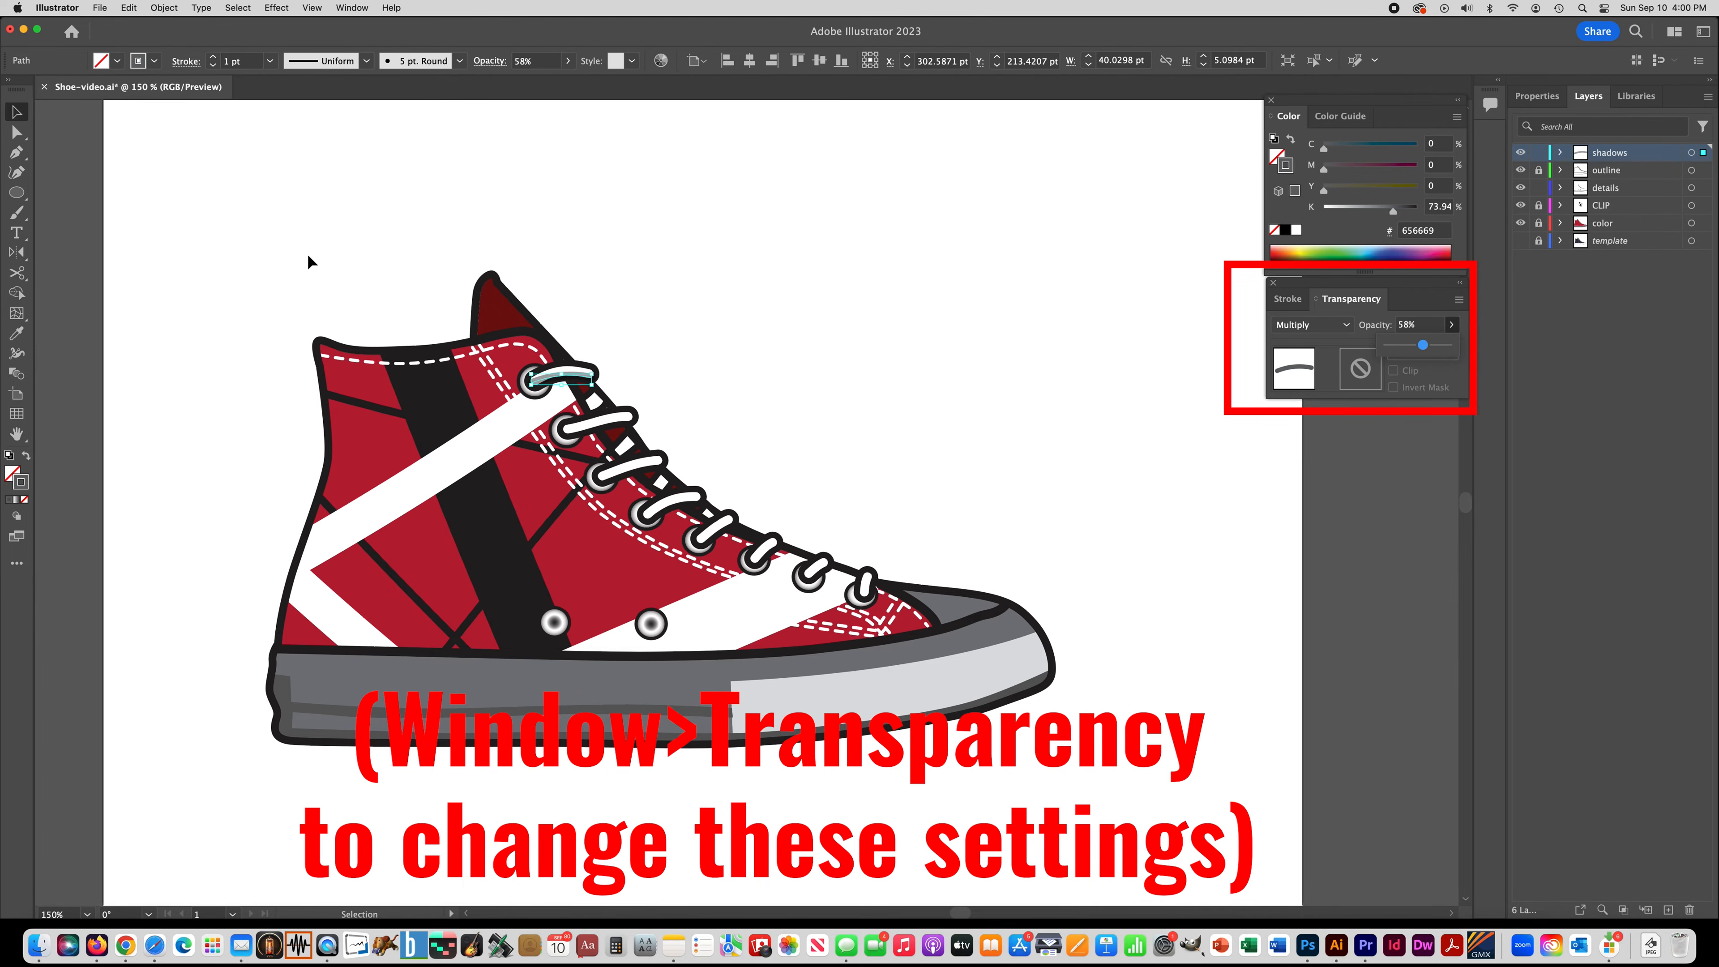
Step: Paint gray shadow strokes along and beneath the remaining laces using Multiply blending at 58% opacity
click(591, 387)
click(108, 122)
key(super+equal)
key(b)
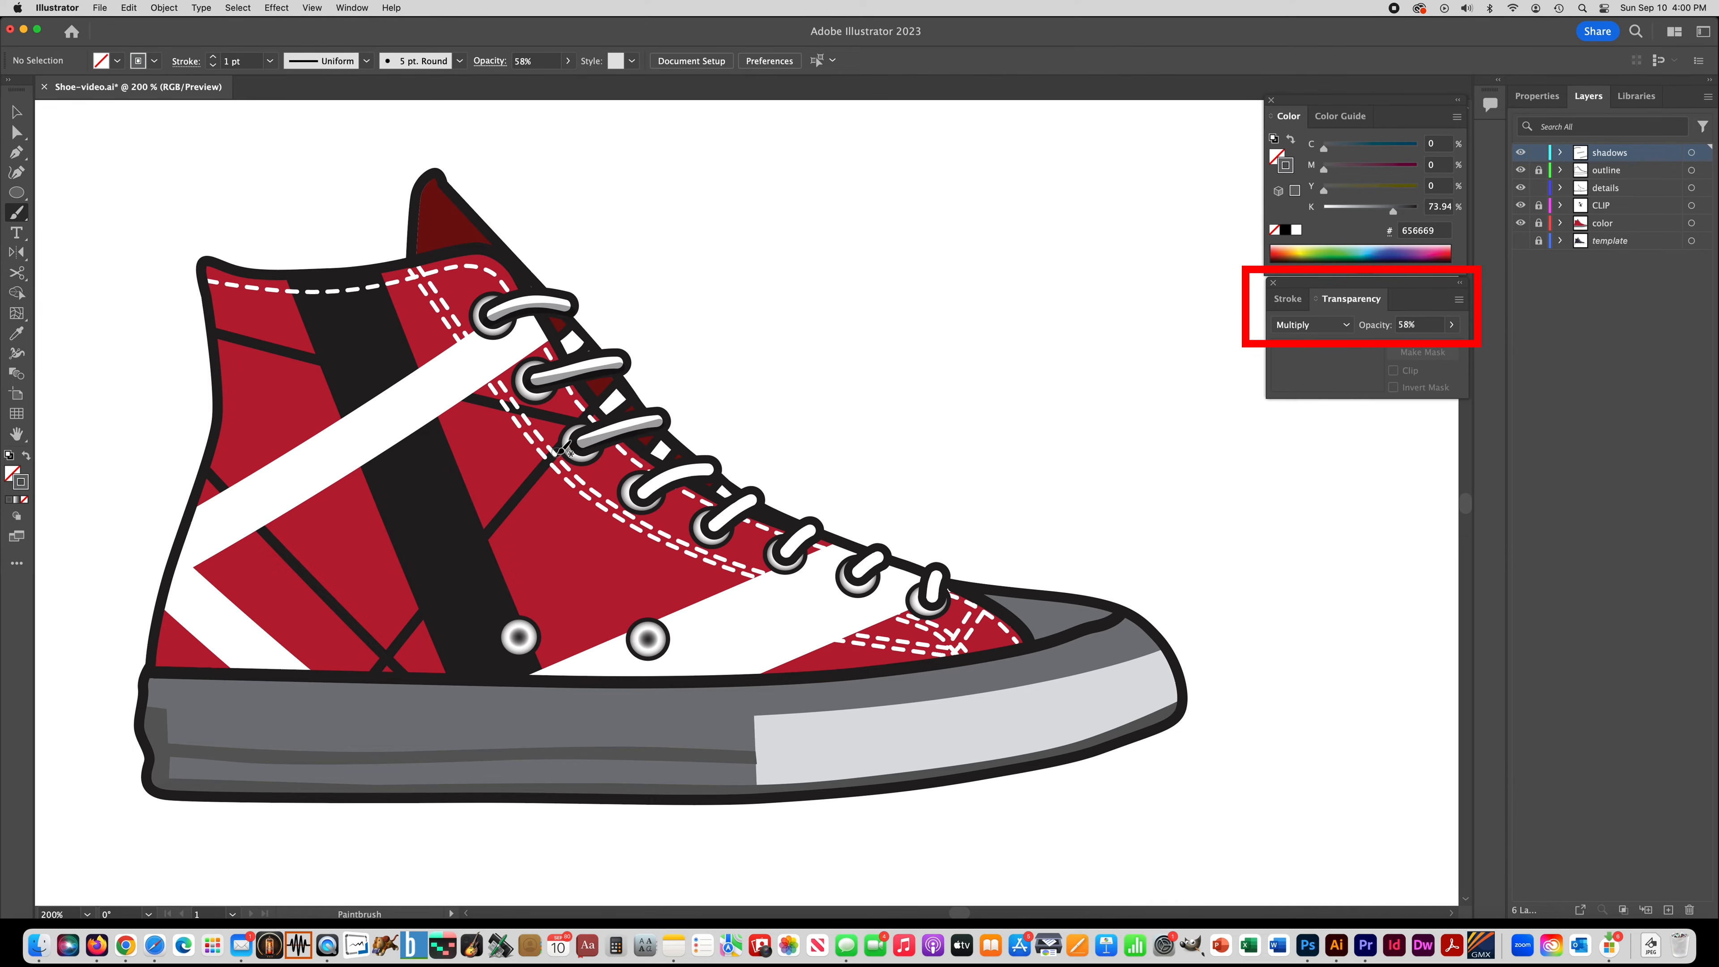
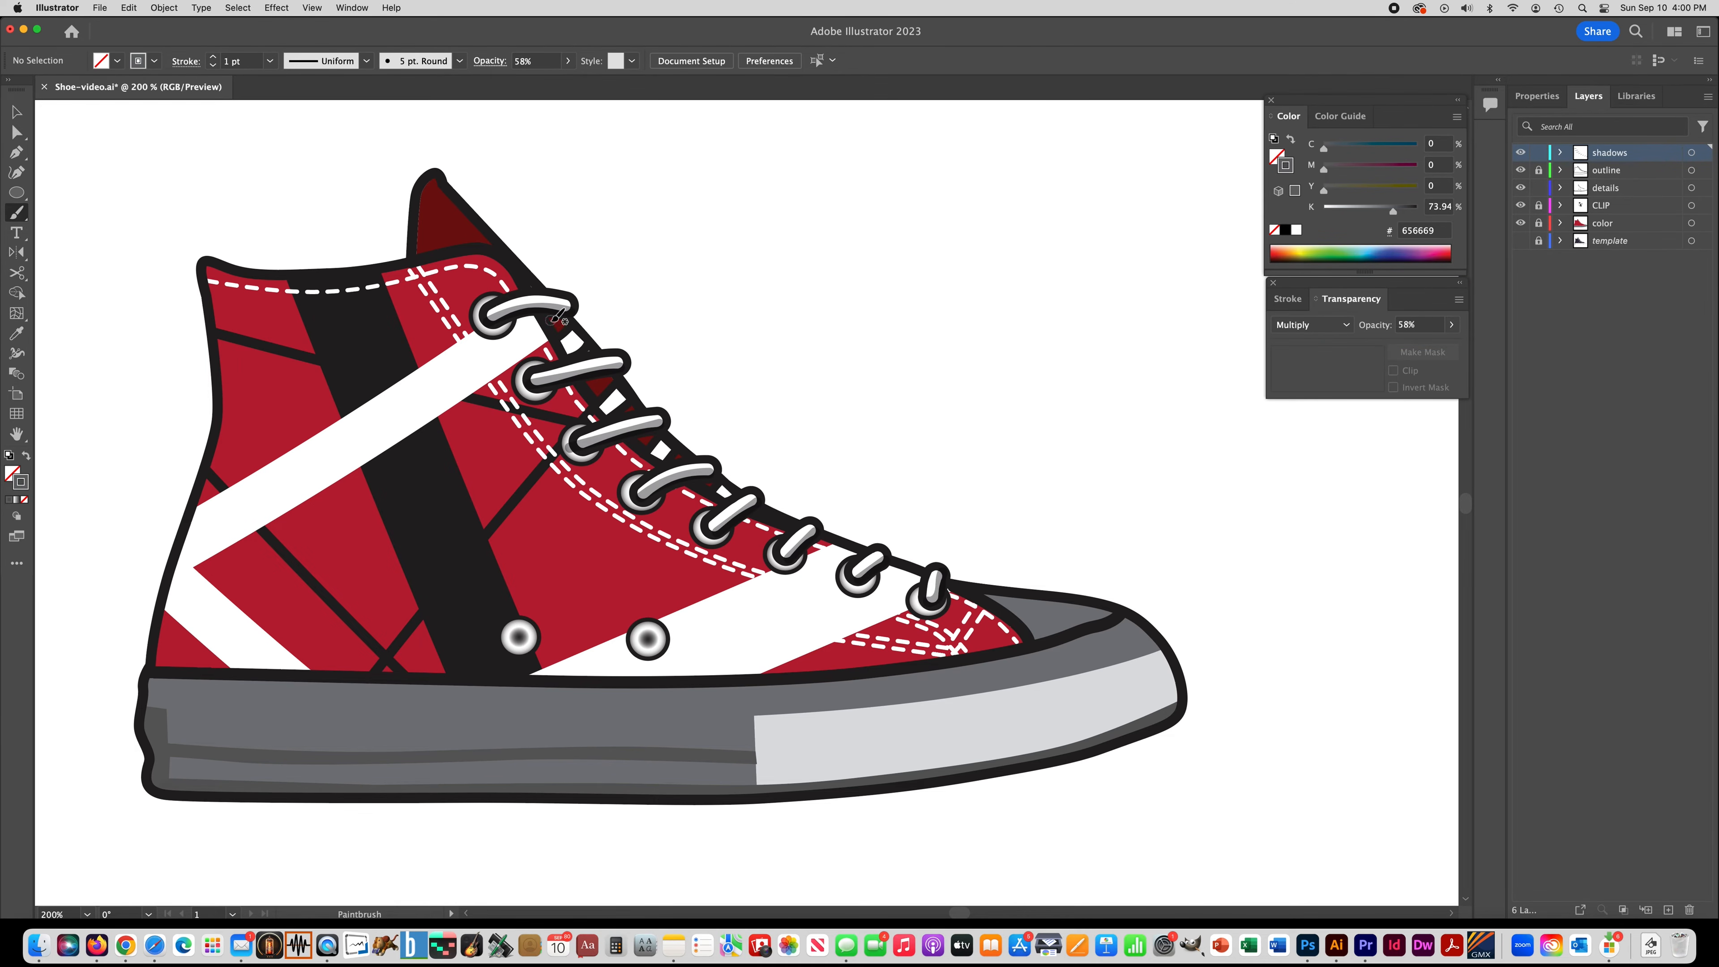
drag(755, 520, 737, 542)
mouse_move(831, 545)
mouse_down()
mouse_move(809, 555)
mouse_move(884, 579)
mouse_up()
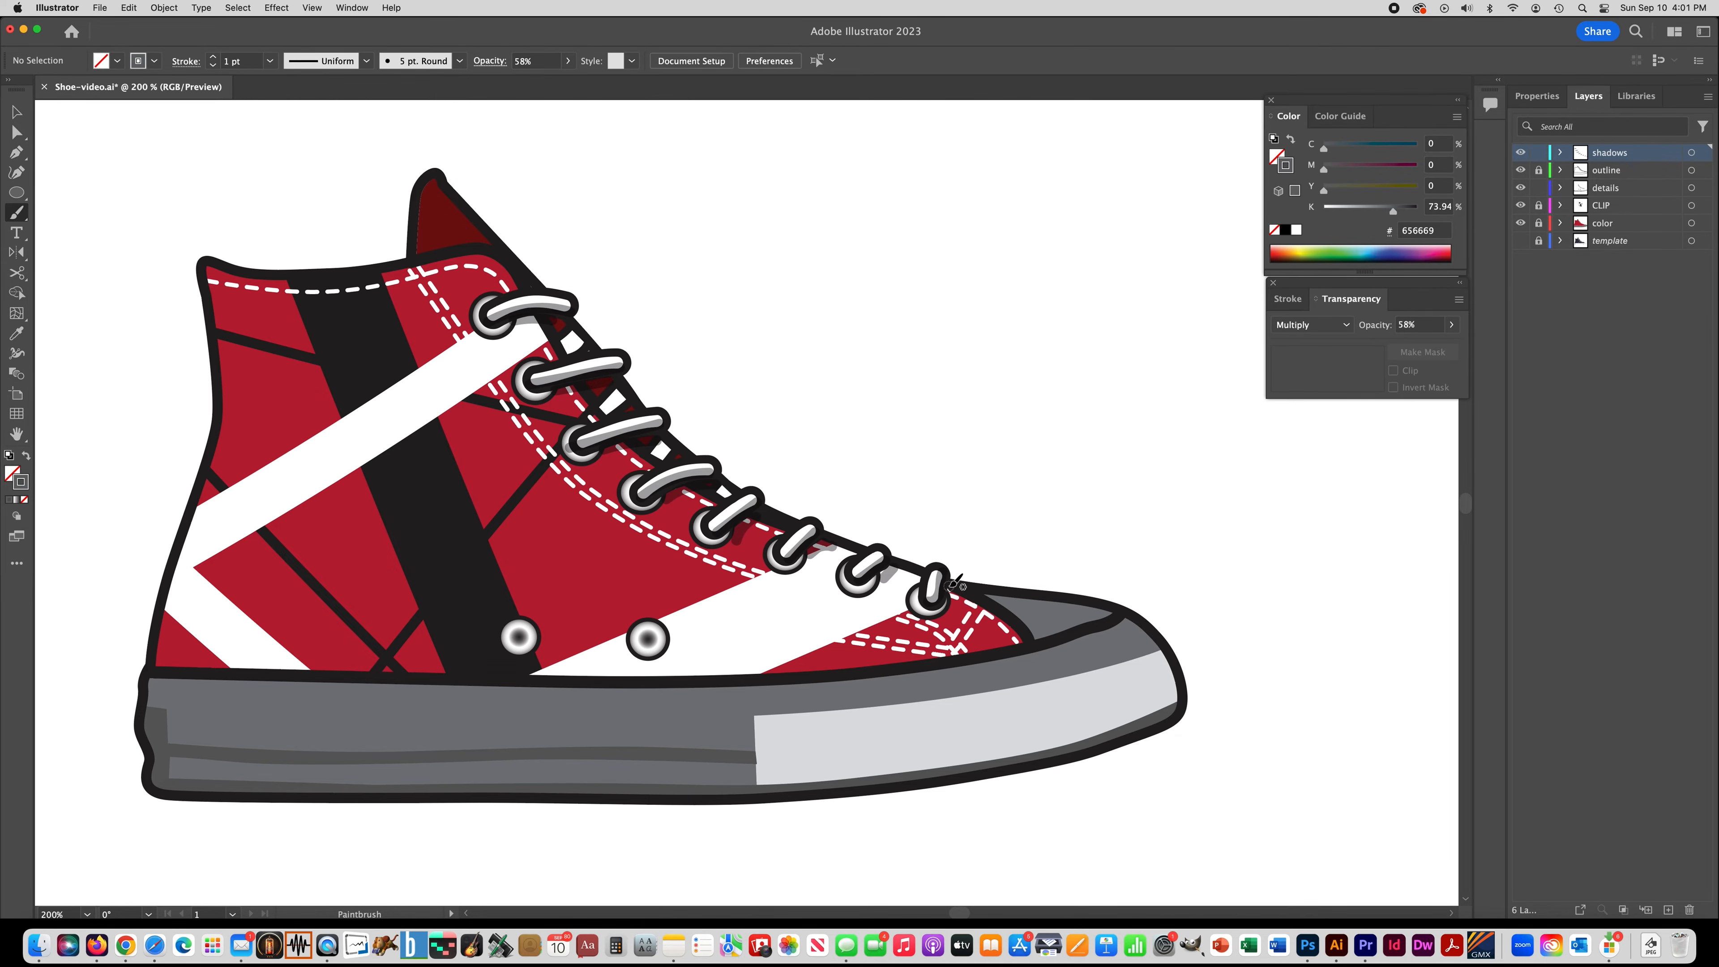
Step: Paint shadow strokes along the seam where the upper meets the sole and up the shoe's heel edge
mouse_move(152, 679)
mouse_down()
mouse_move(800, 690)
mouse_move(1130, 617)
mouse_move(223, 656)
mouse_move(756, 653)
mouse_move(1059, 633)
mouse_move(1120, 606)
mouse_up()
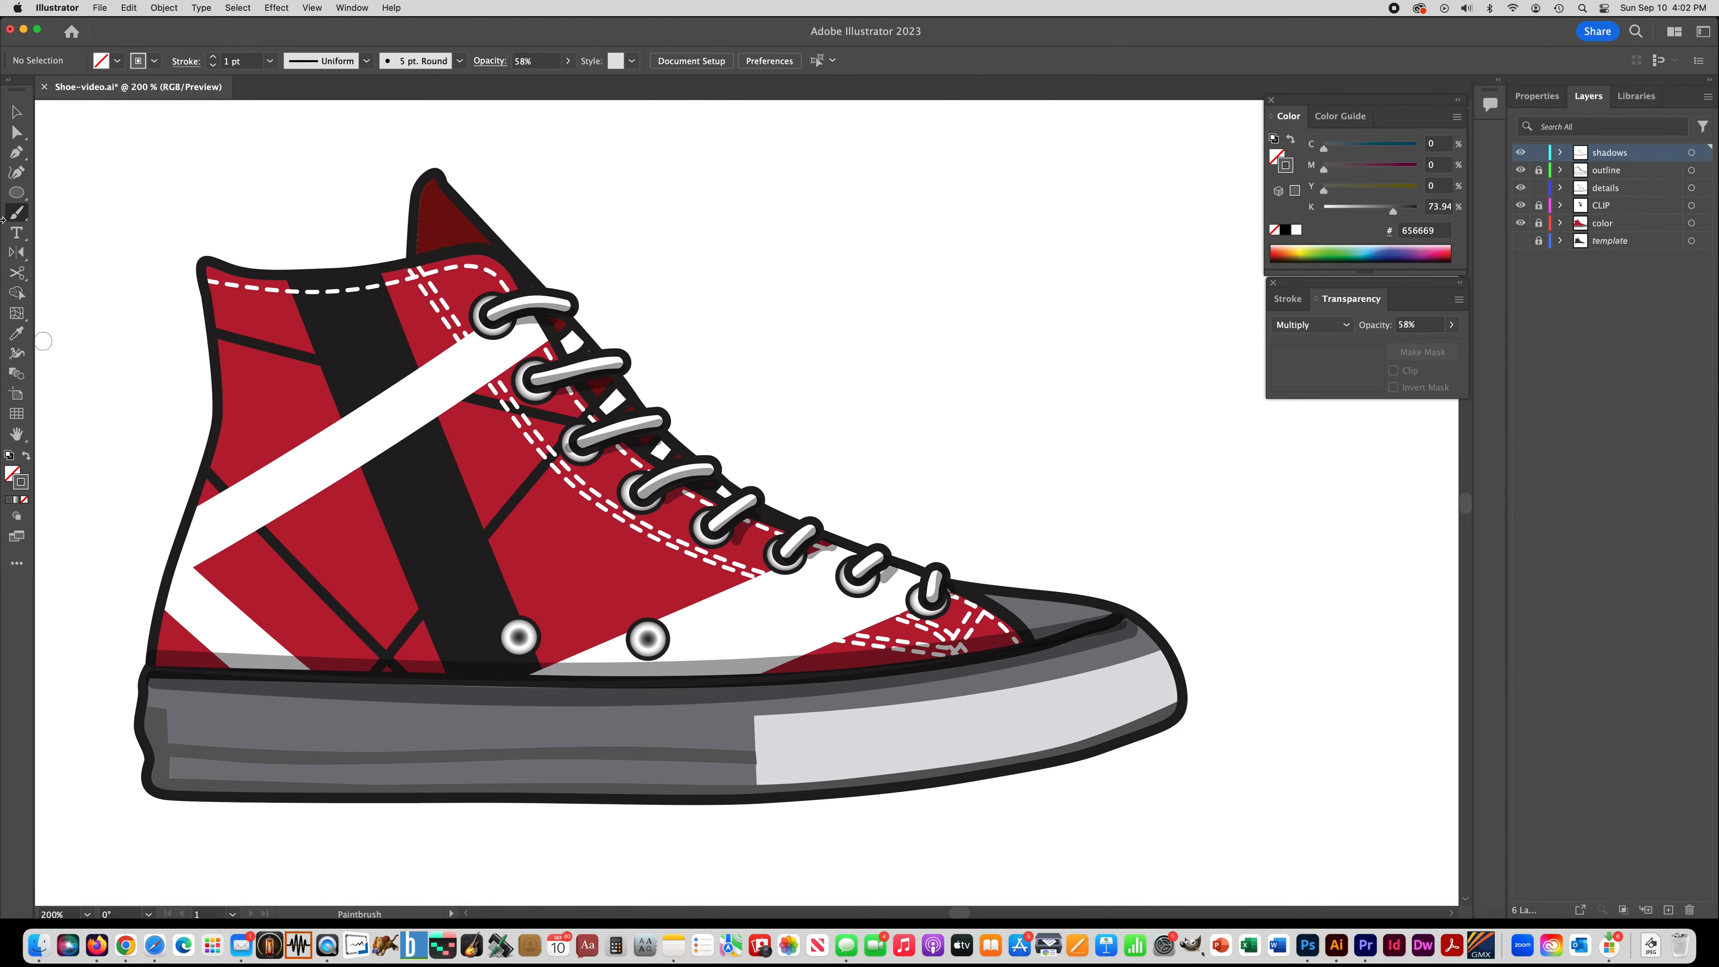
mouse_move(214, 485)
mouse_down()
mouse_move(168, 661)
mouse_move(181, 609)
mouse_move(187, 663)
mouse_move(178, 625)
mouse_move(229, 399)
mouse_move(203, 254)
mouse_up()
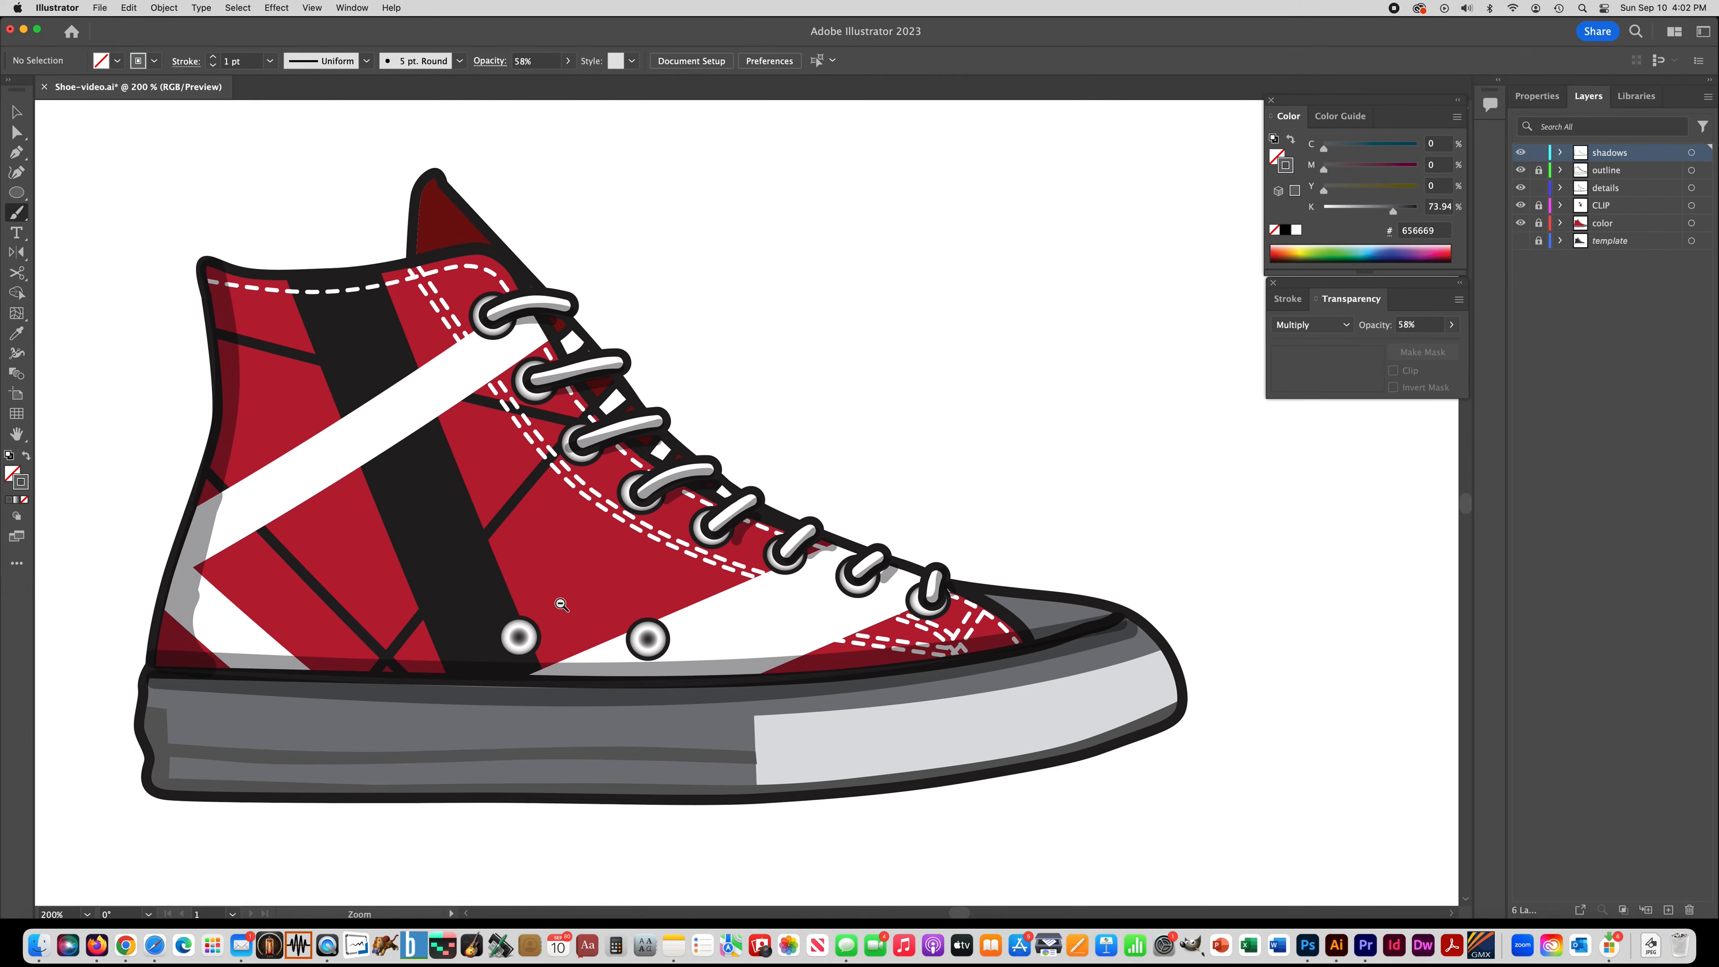
key(super+minus)
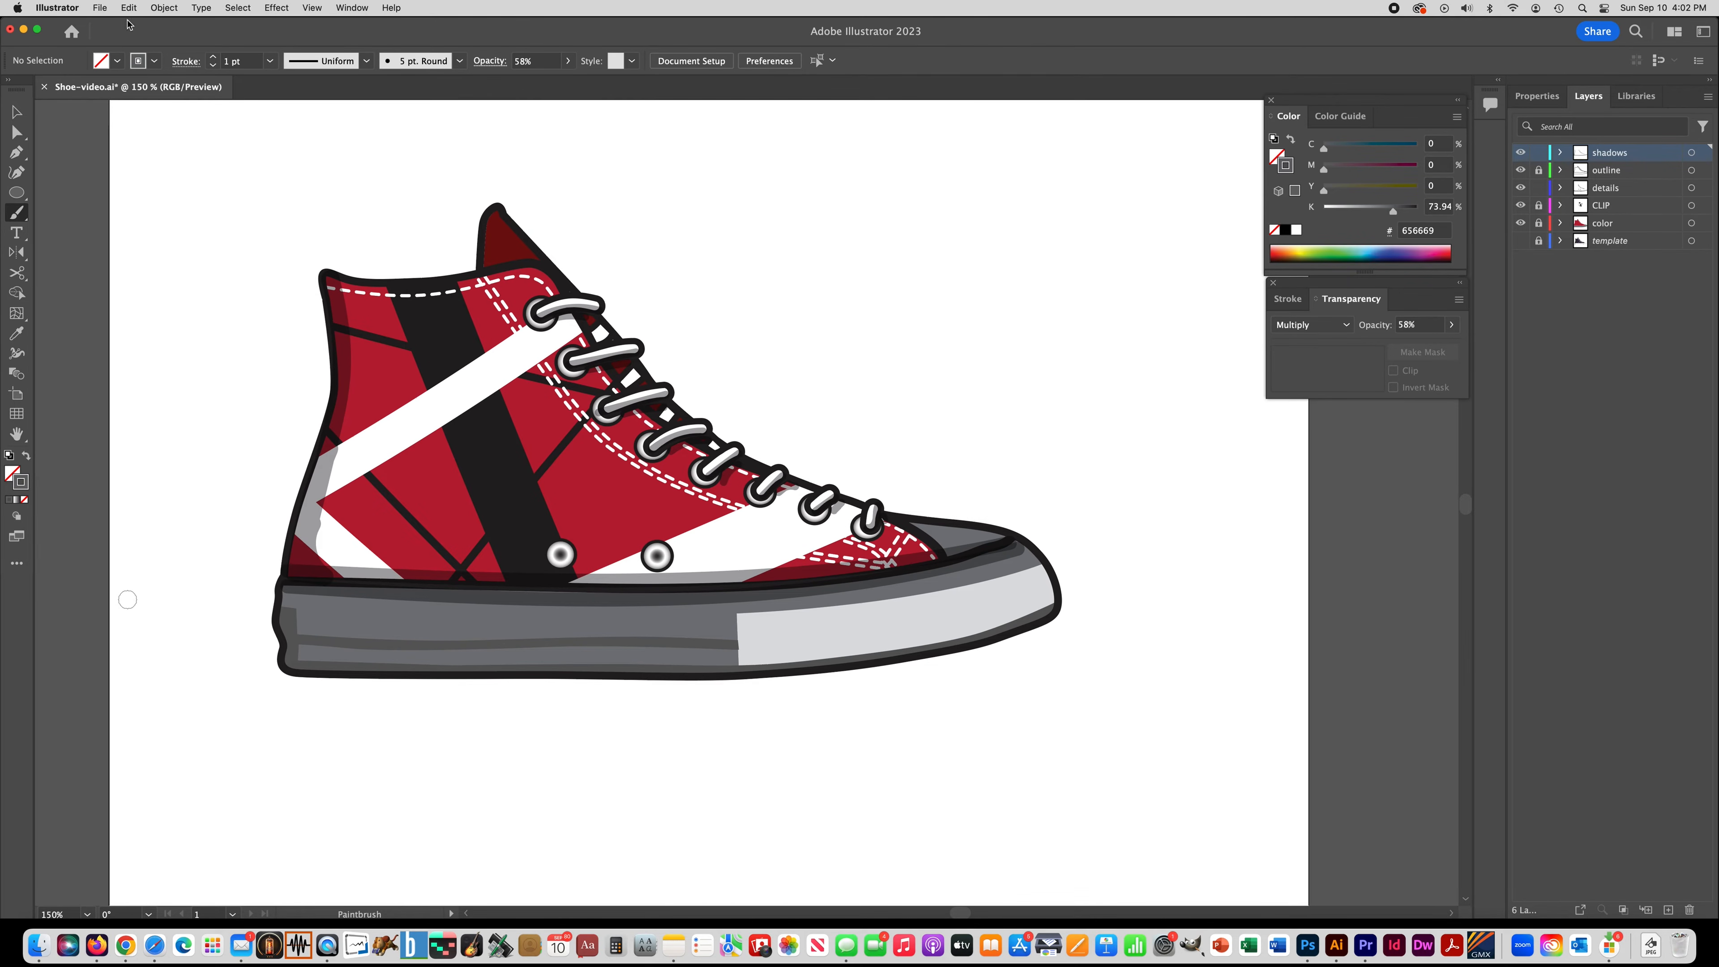
Step: Unlock the color layer with the other layers locked and draw a circle about 218 pt wide above the toe
click(1605, 230)
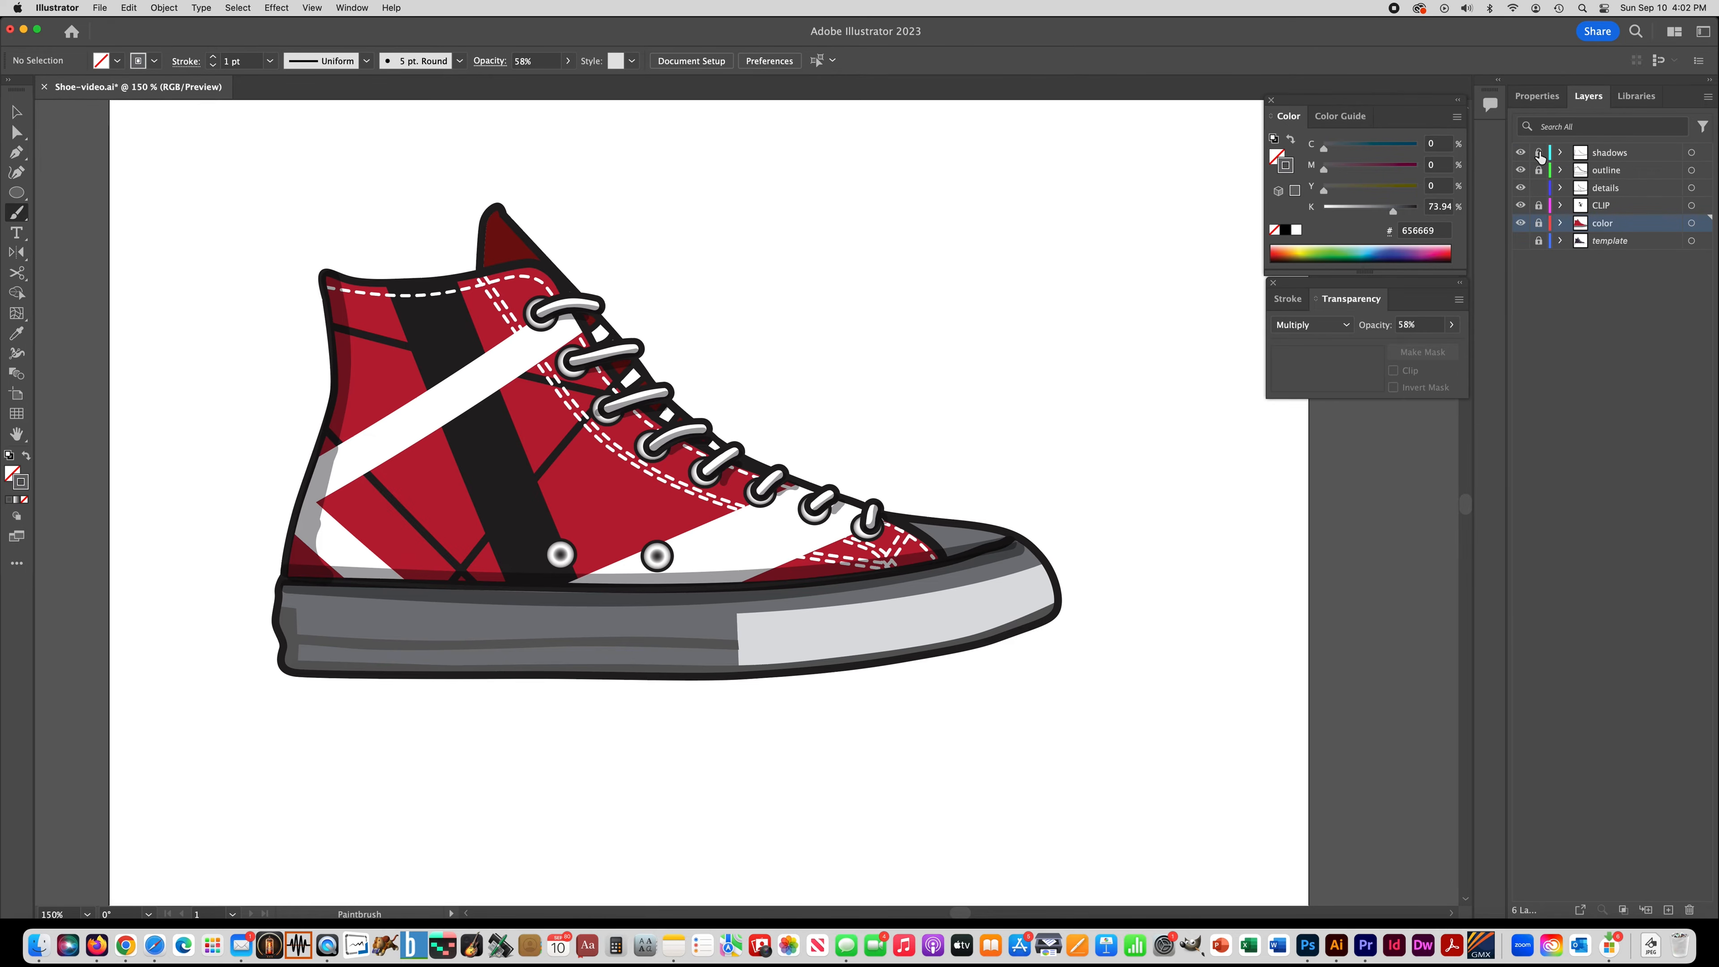
click(1539, 224)
key(l)
drag(744, 237, 1060, 565)
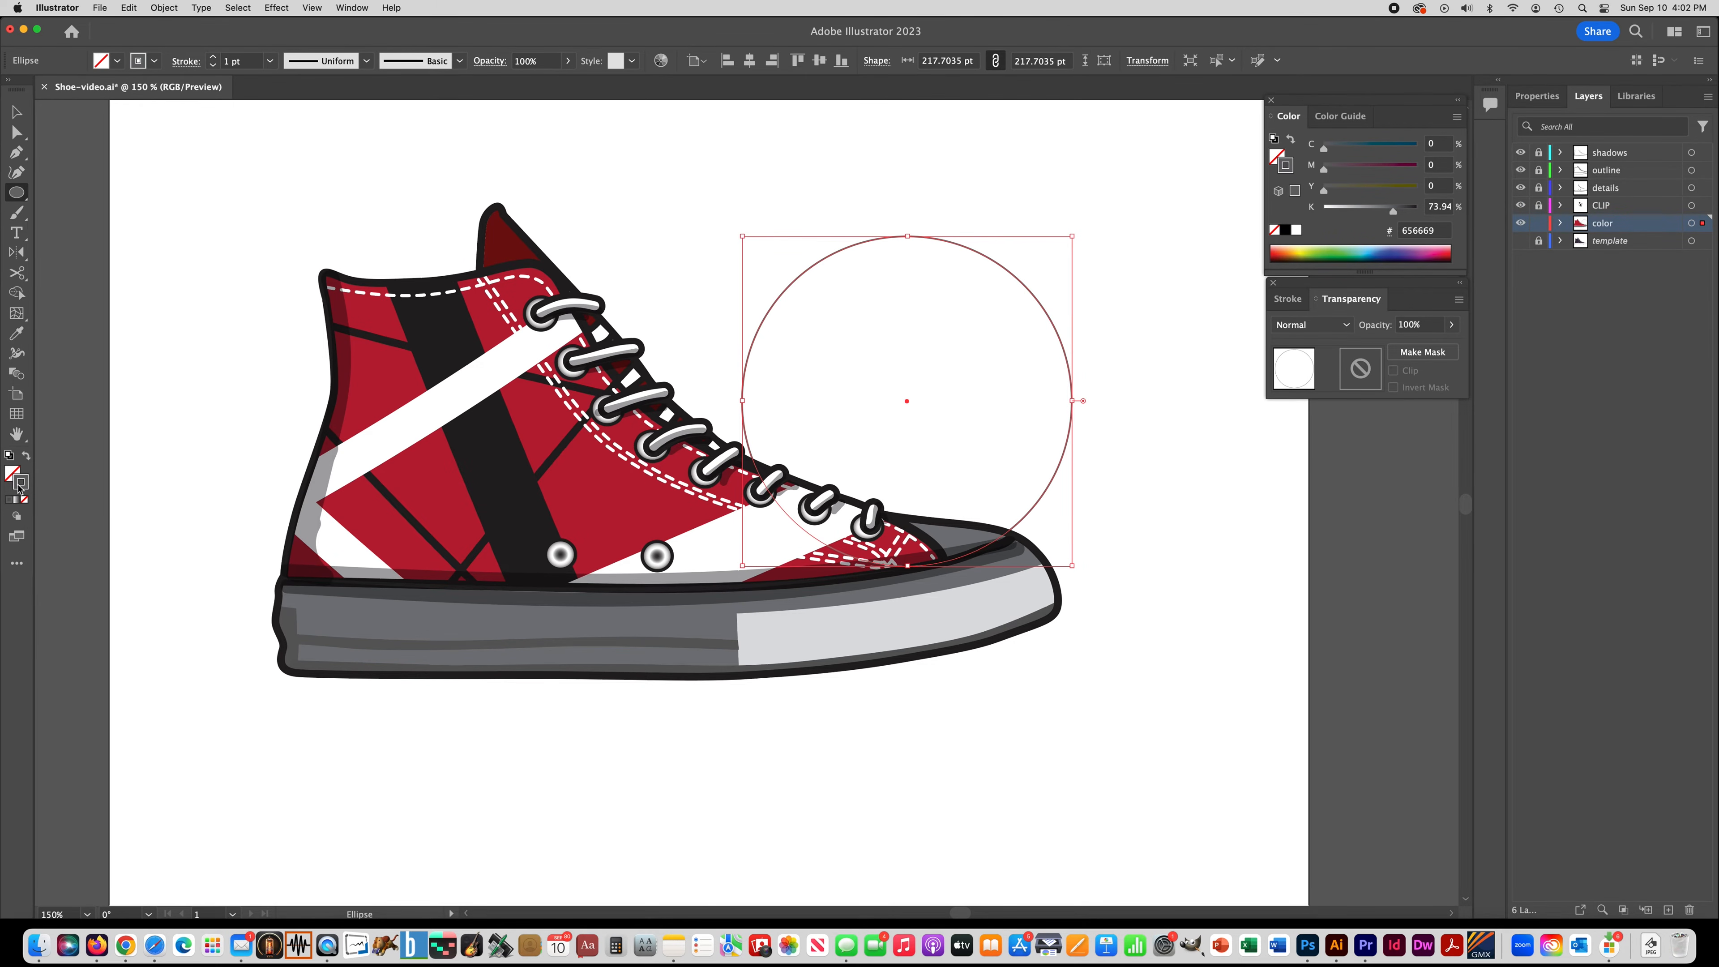
Step: Remove the circle's stroke and fill it with a radial gradient, black at the center fading to white, with the midpoint at about 75%
click(23, 501)
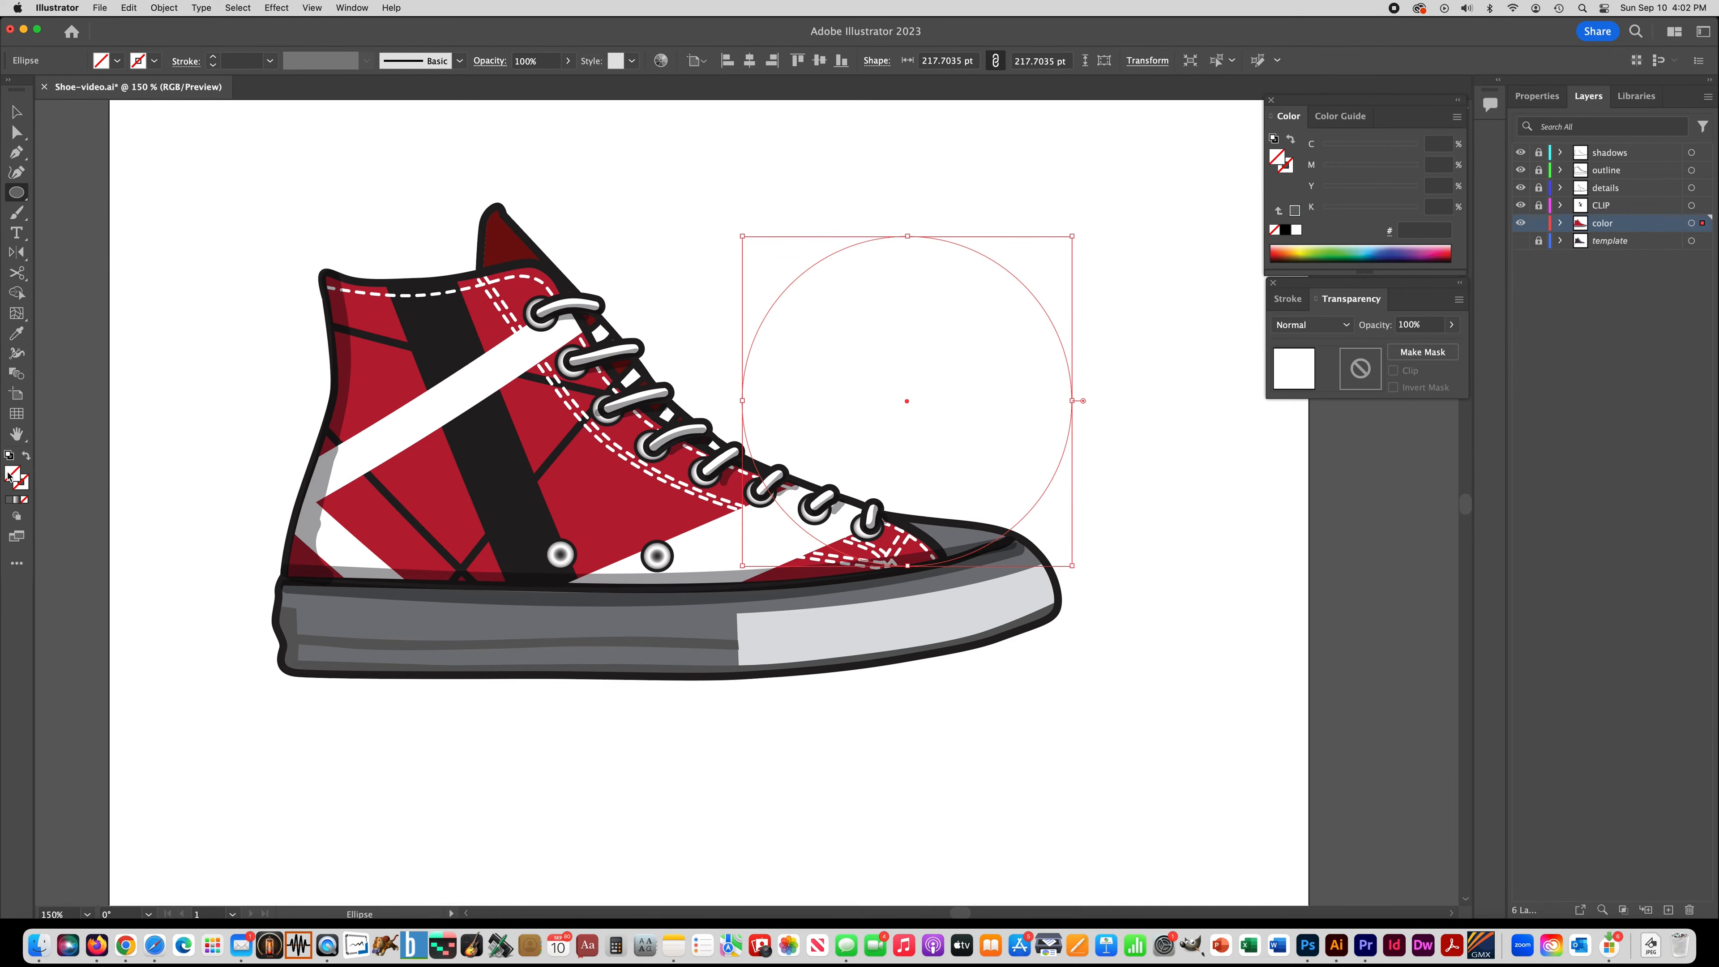
click(17, 502)
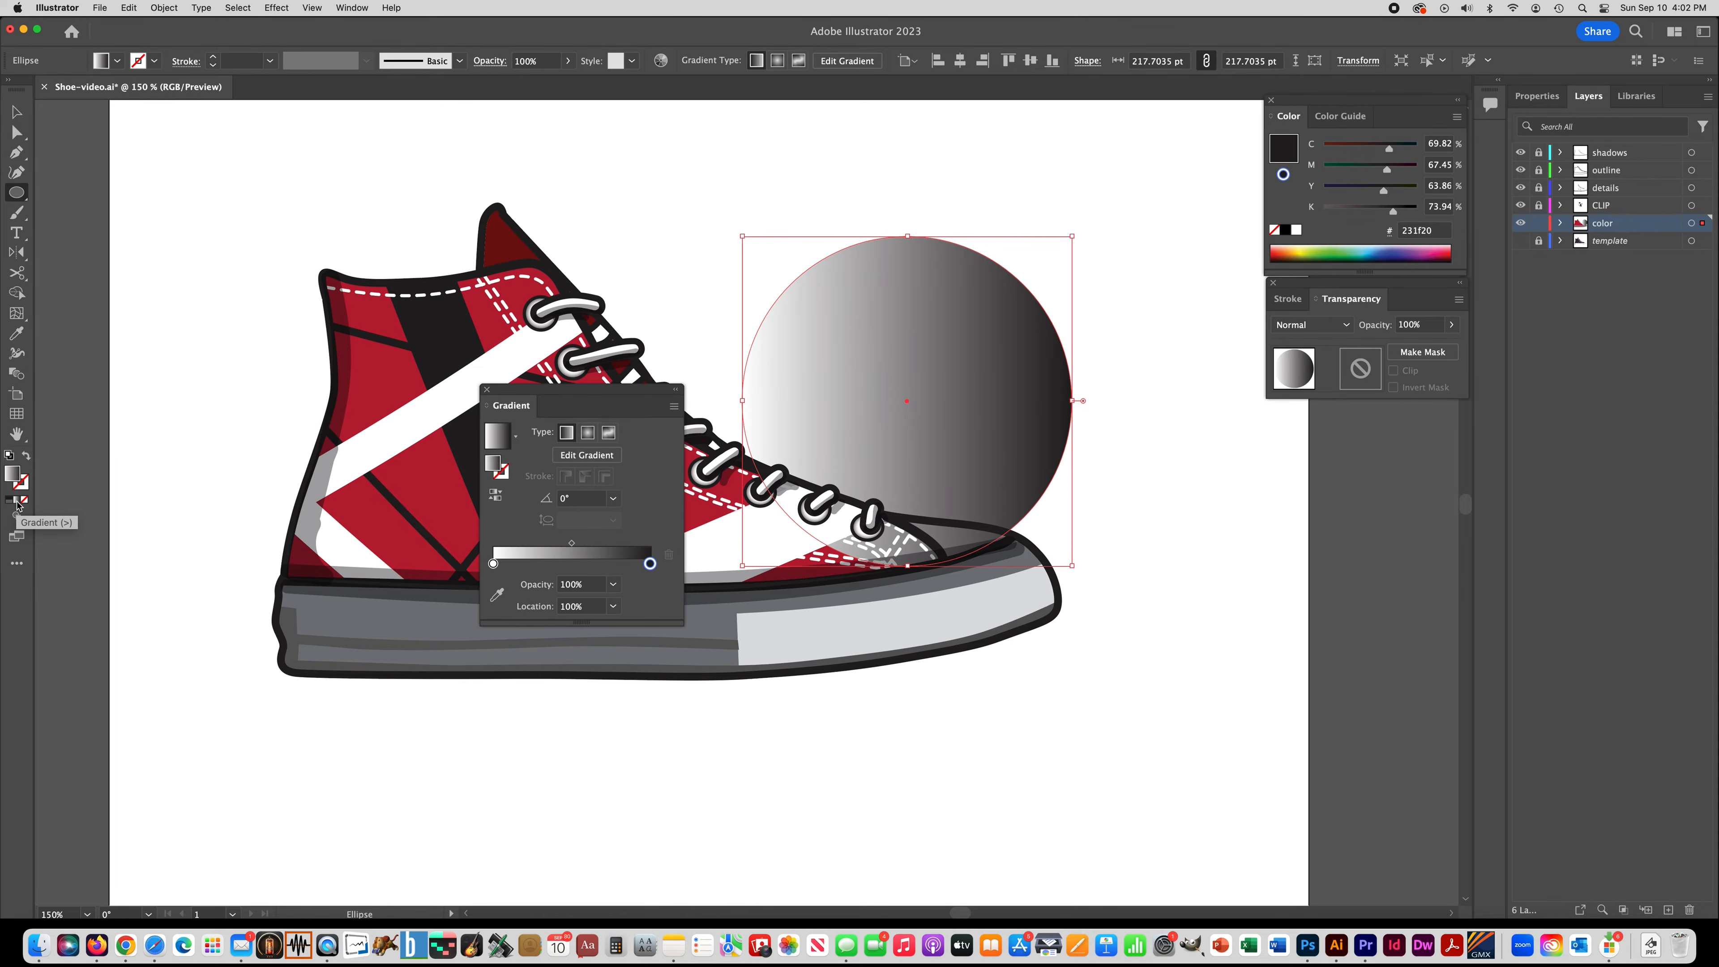
click(589, 433)
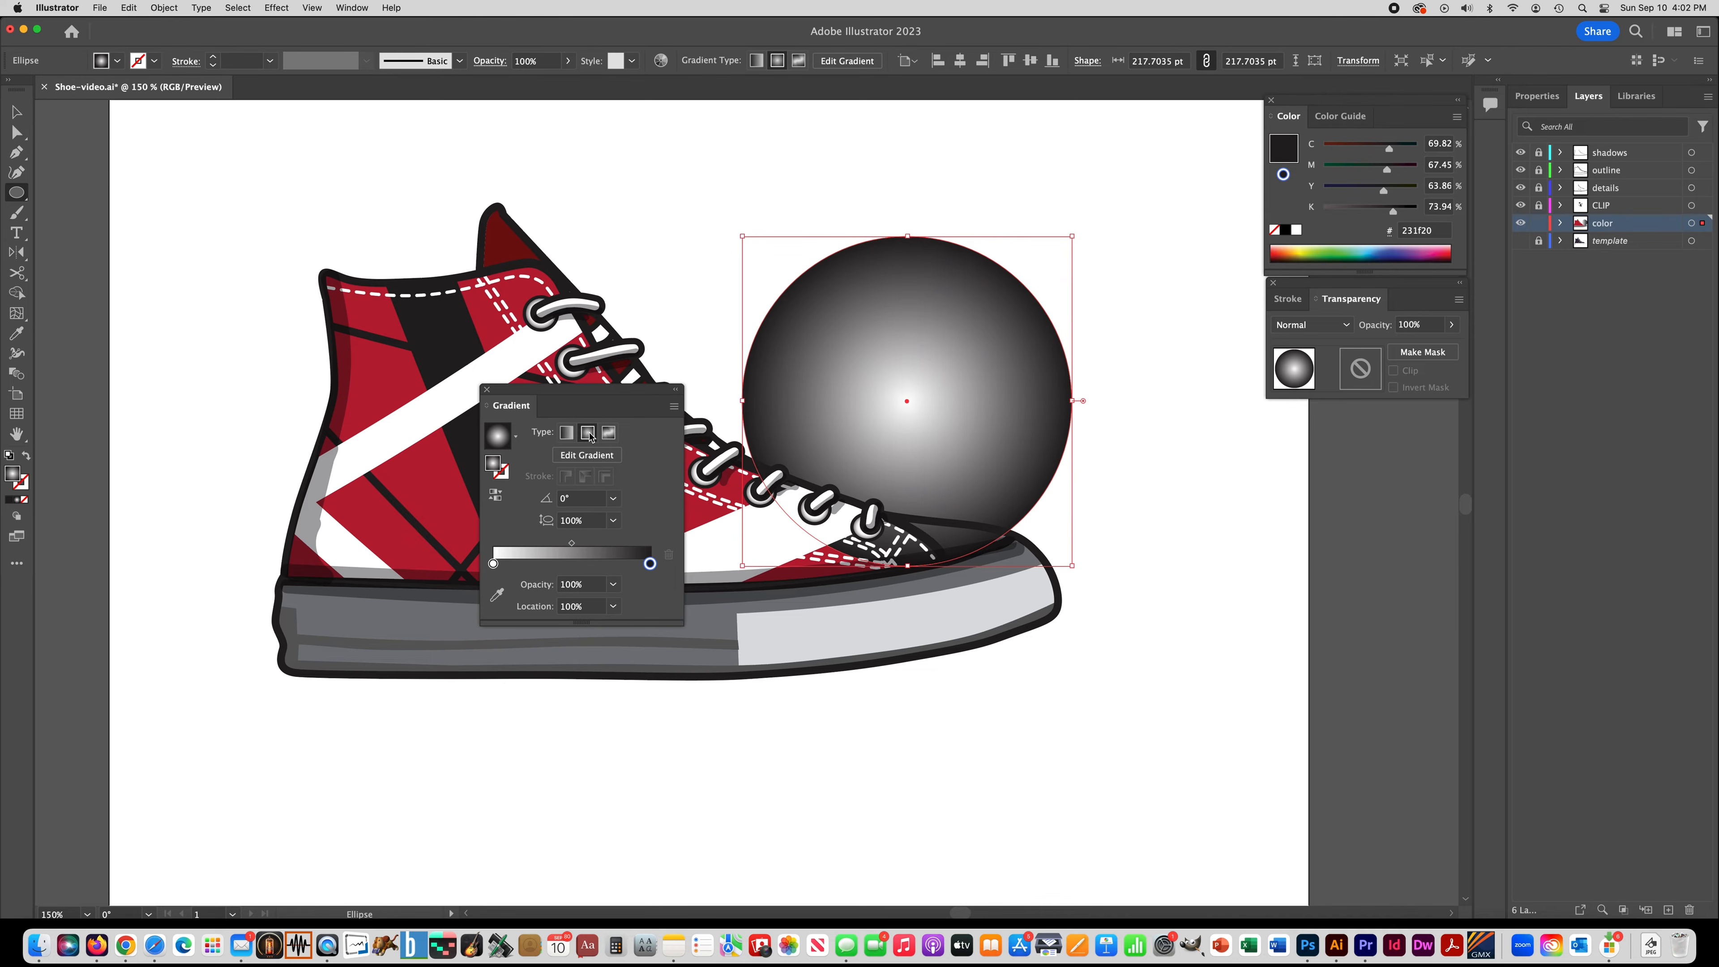
drag(643, 565, 493, 563)
mouse_move(605, 565)
mouse_down()
mouse_move(660, 565)
mouse_move(596, 549)
mouse_move(663, 547)
mouse_move(595, 547)
mouse_move(614, 546)
mouse_up()
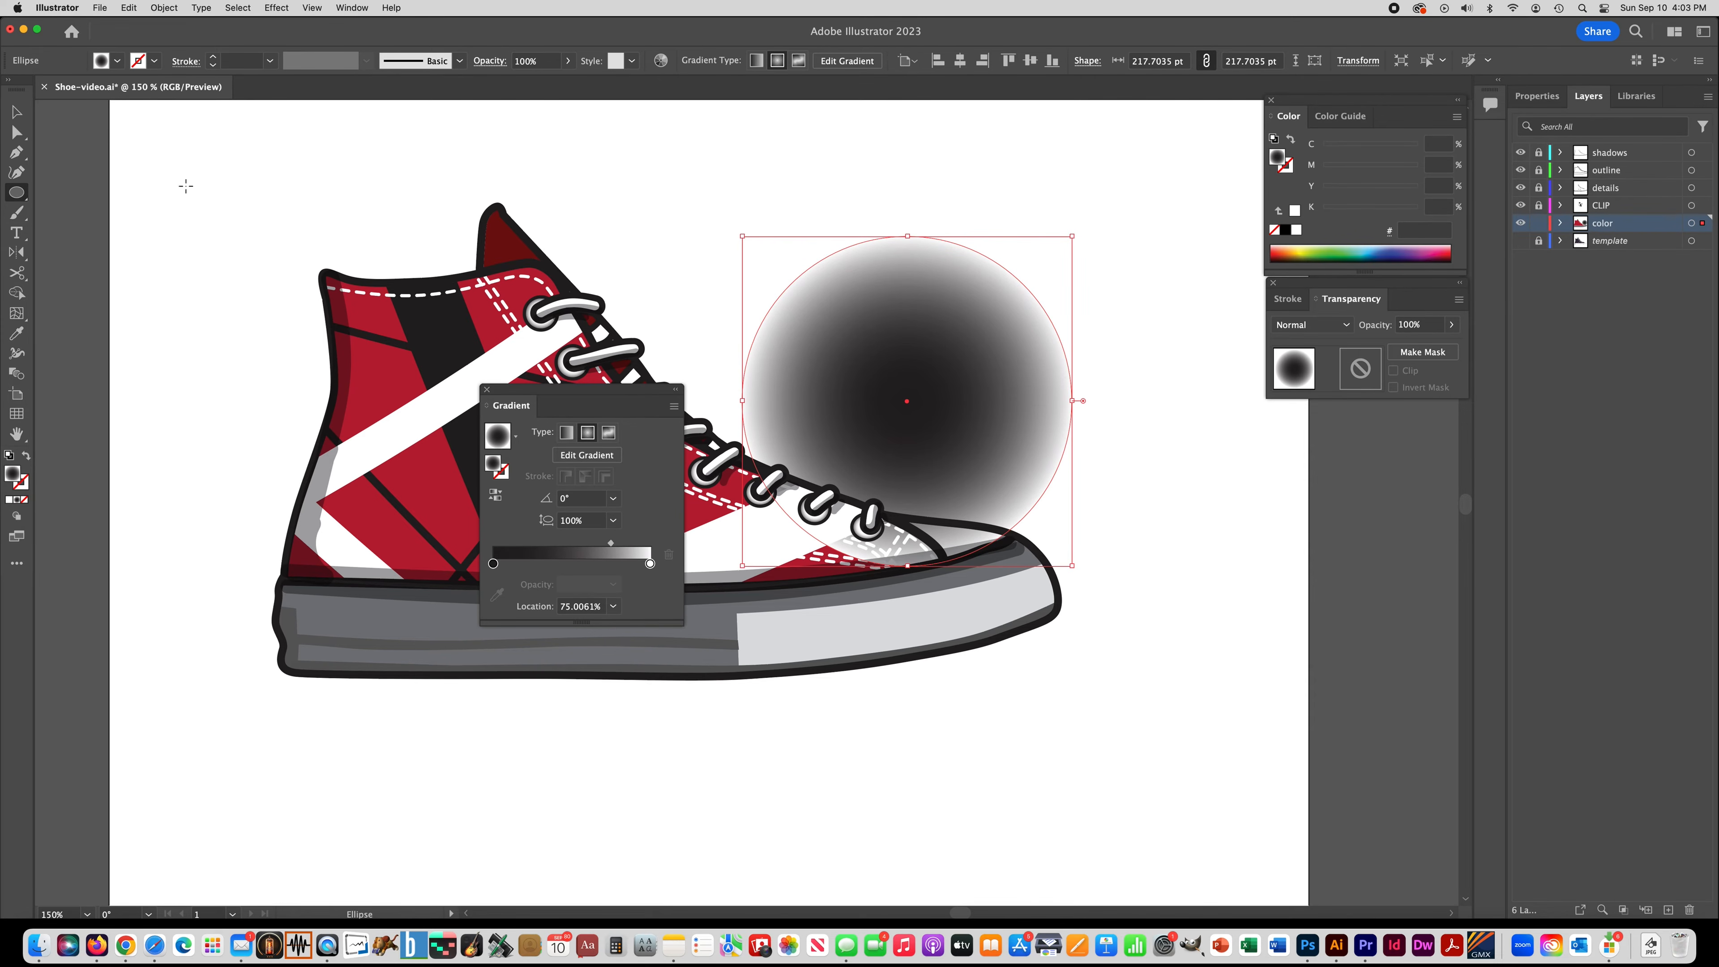
click(486, 390)
Step: Flatten the gradient circle into an ellipse of about 600 by 99 pt under the sole and send it behind the shoe
click(10, 106)
drag(742, 236, 162, 399)
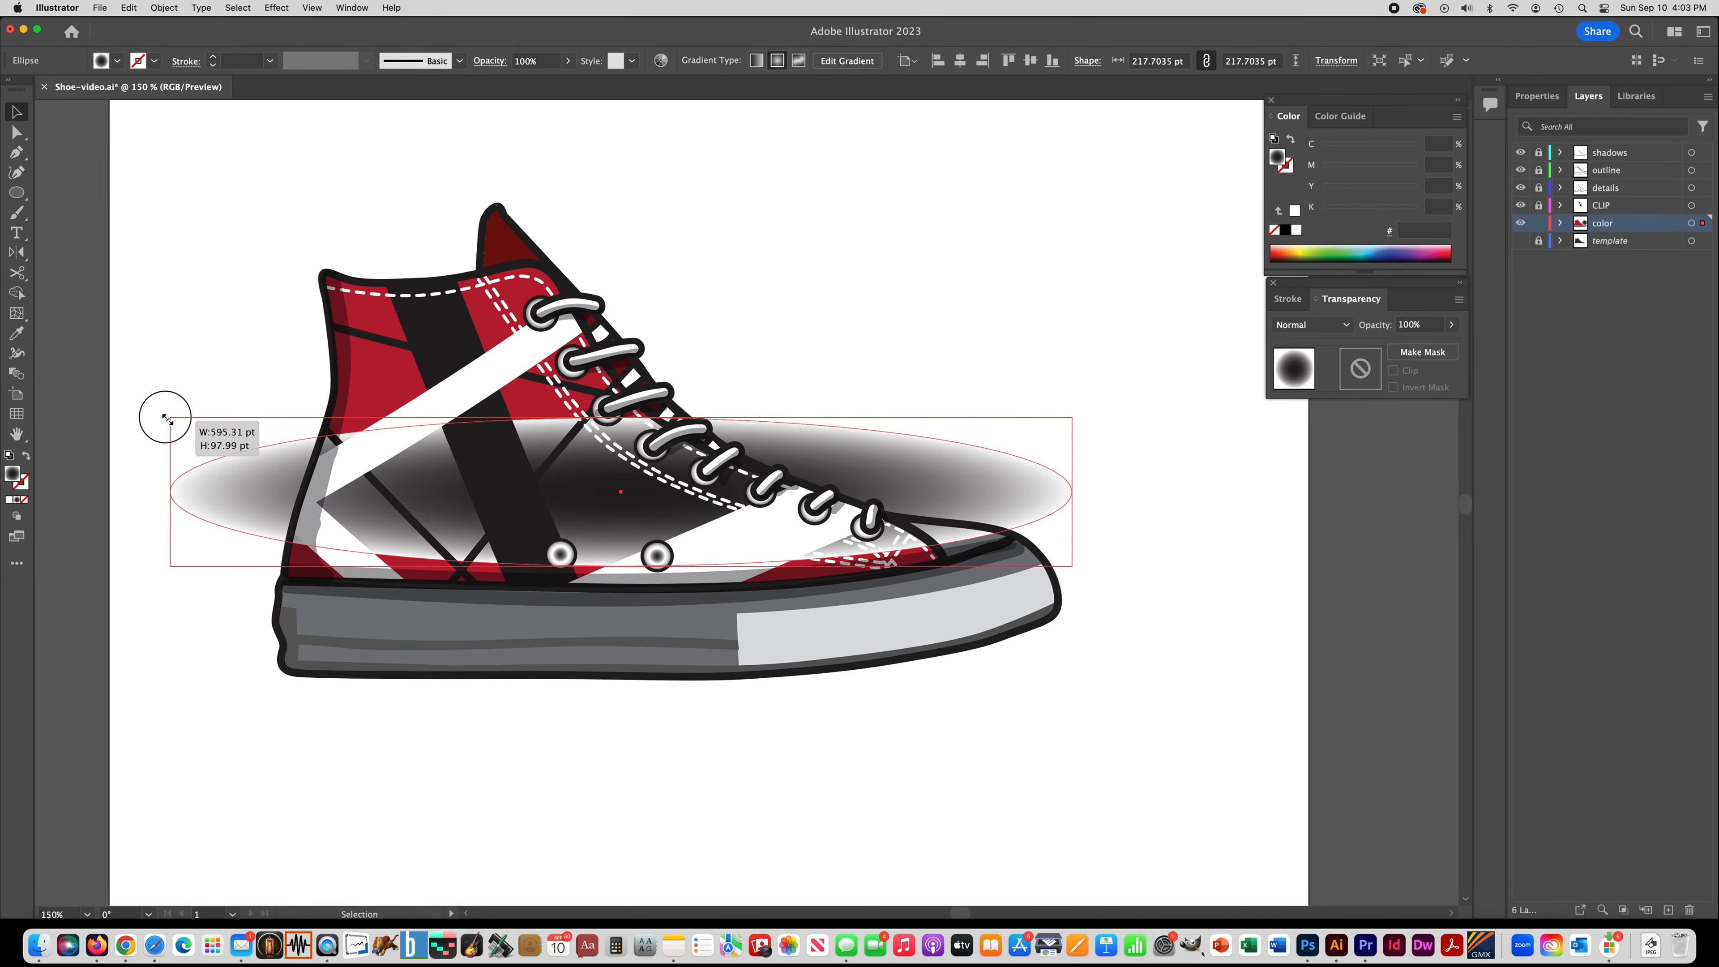
drag(836, 445, 912, 622)
click(155, 8)
mouse_move(170, 47)
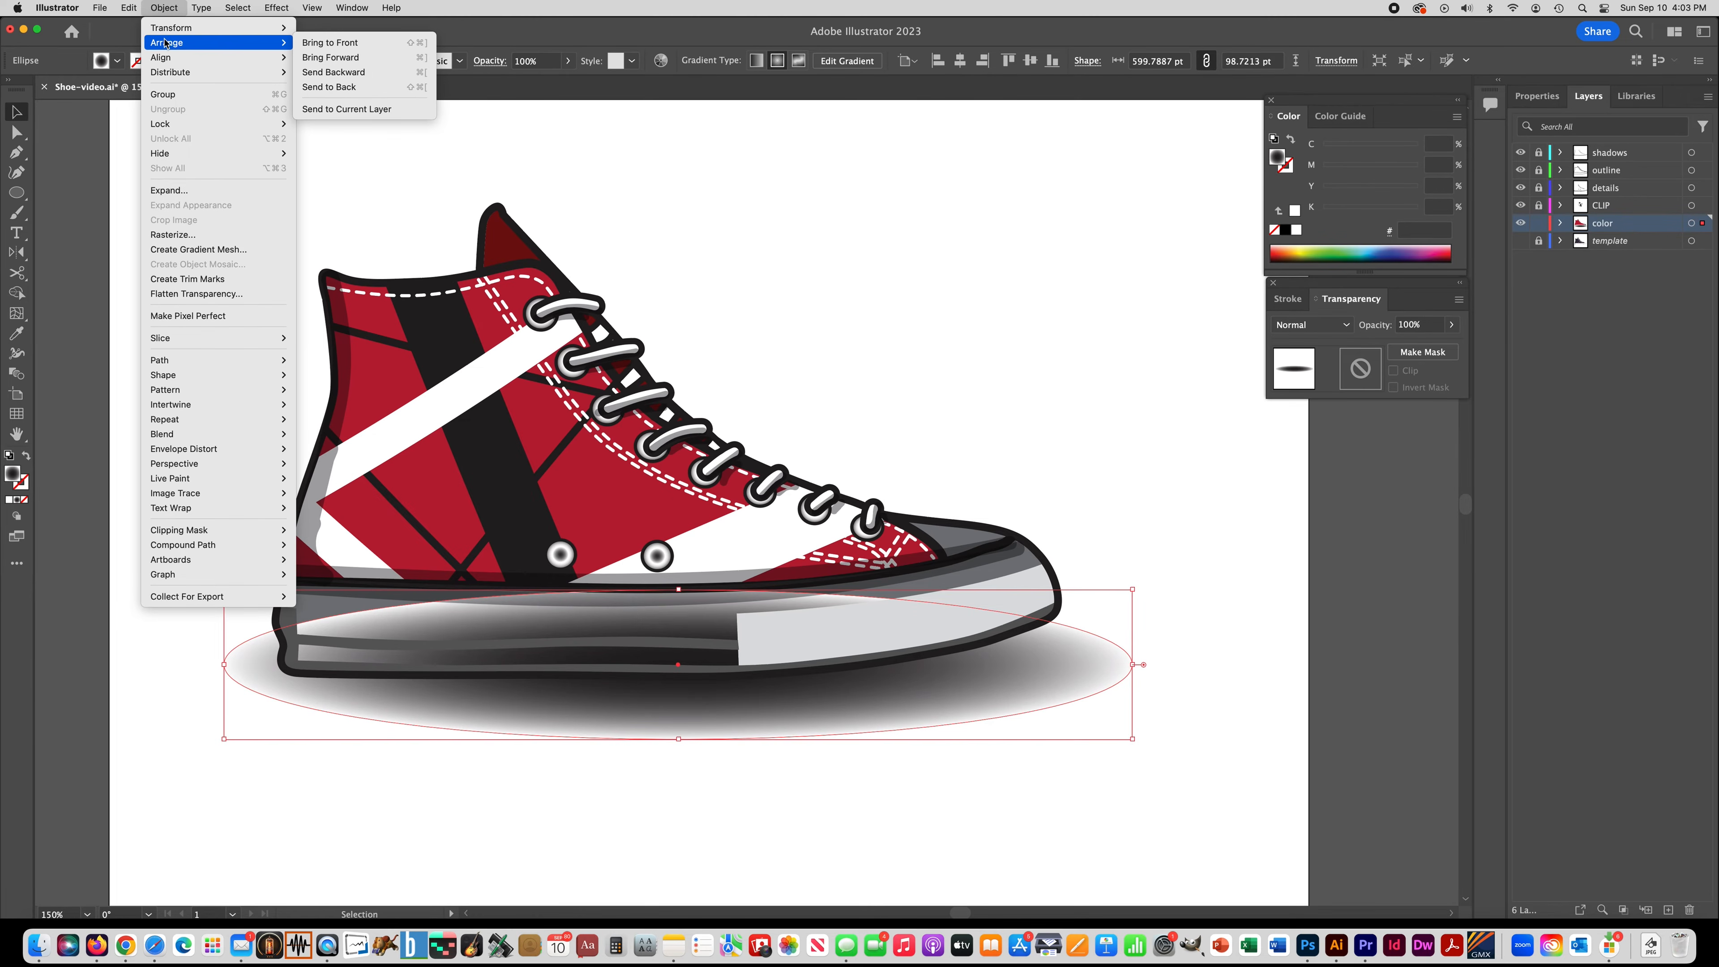
click(346, 80)
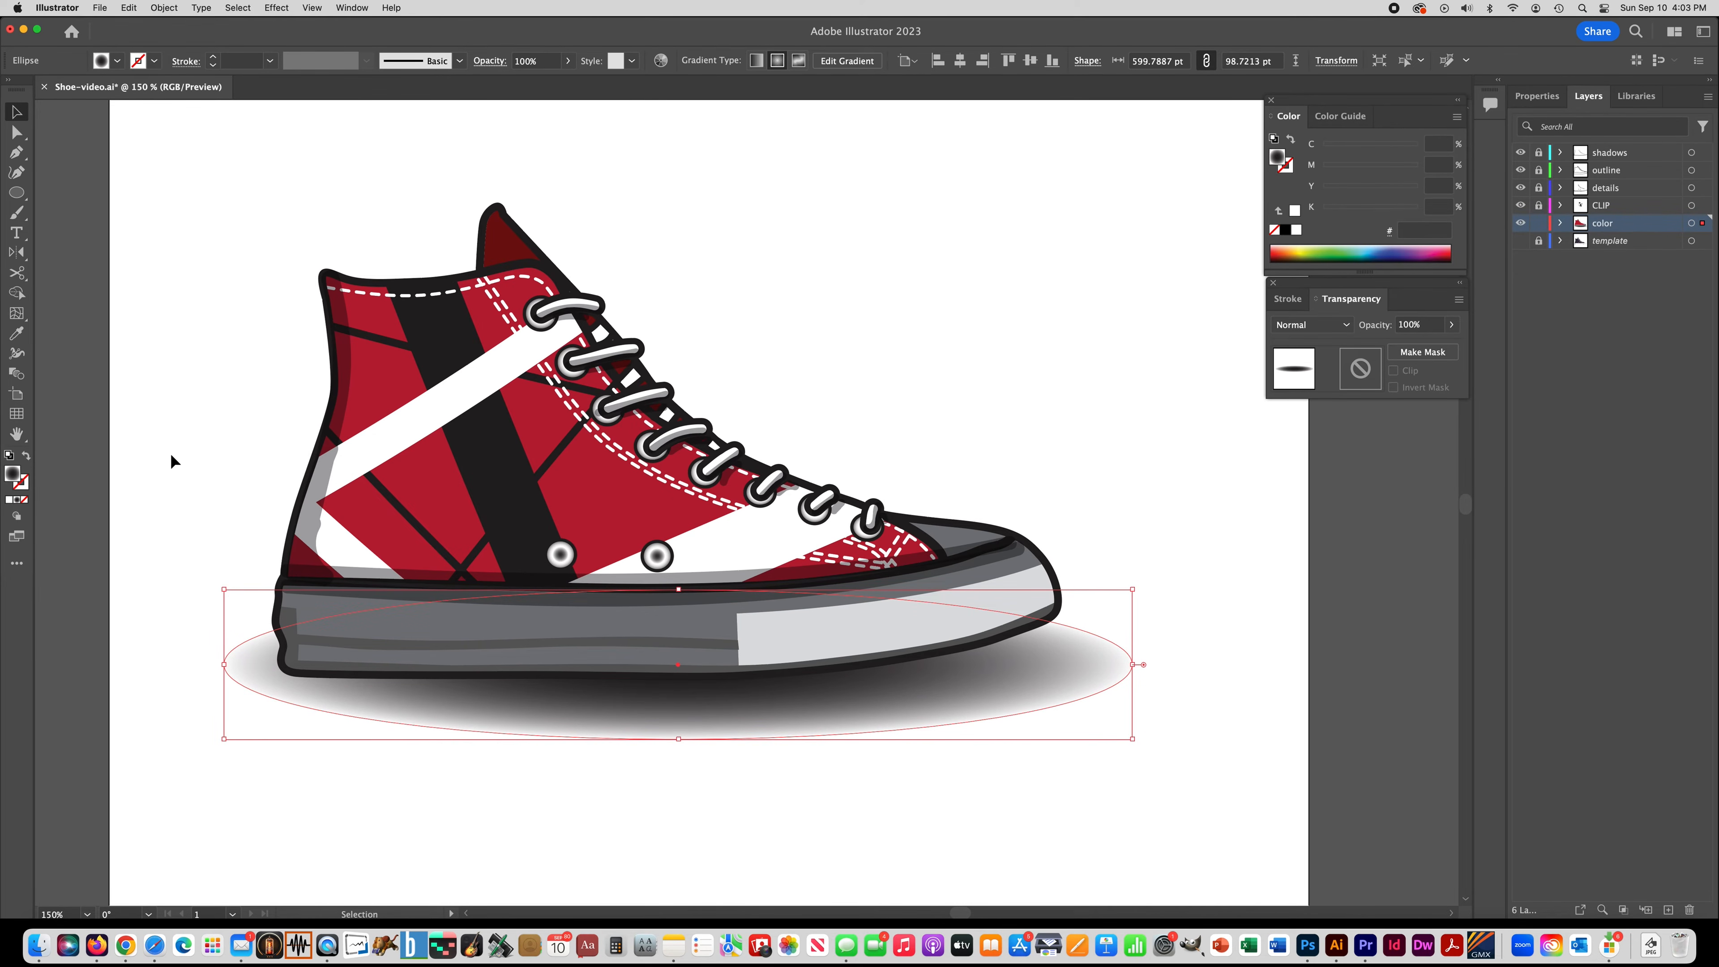
Step: Resize the ground shadow ellipse to about 612 by 83 pt, centered under the shoe, and set its blending to Multiply
drag(1134, 741, 1152, 716)
drag(1021, 685, 984, 689)
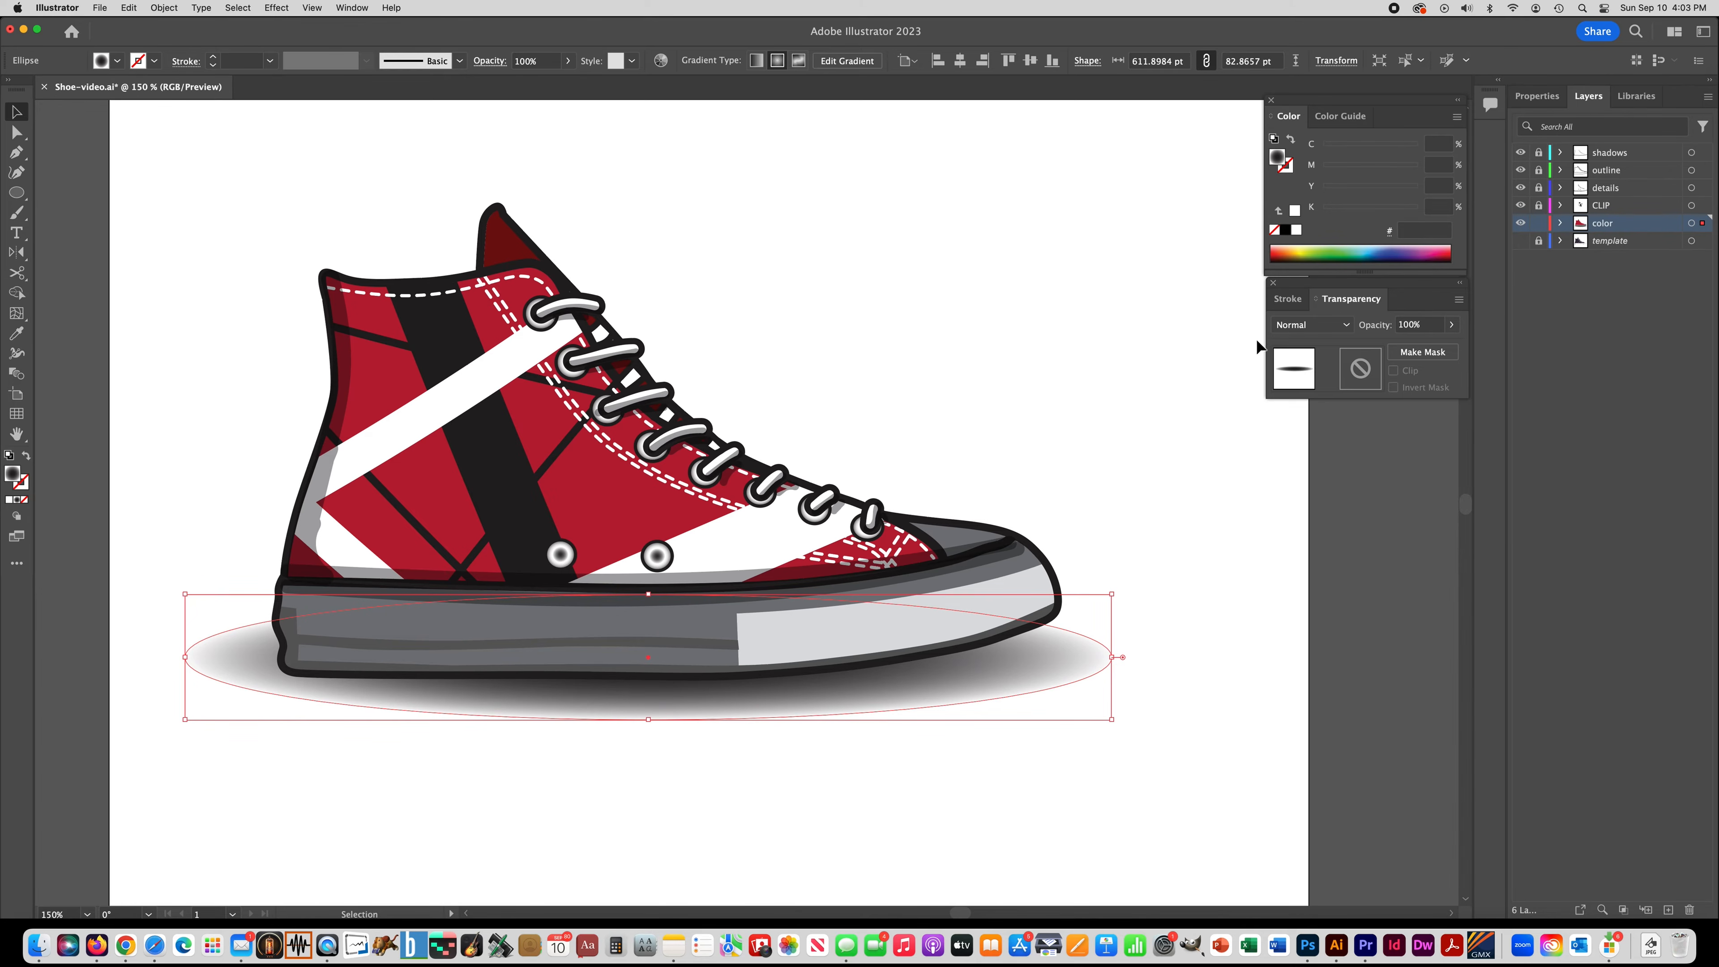
click(1306, 325)
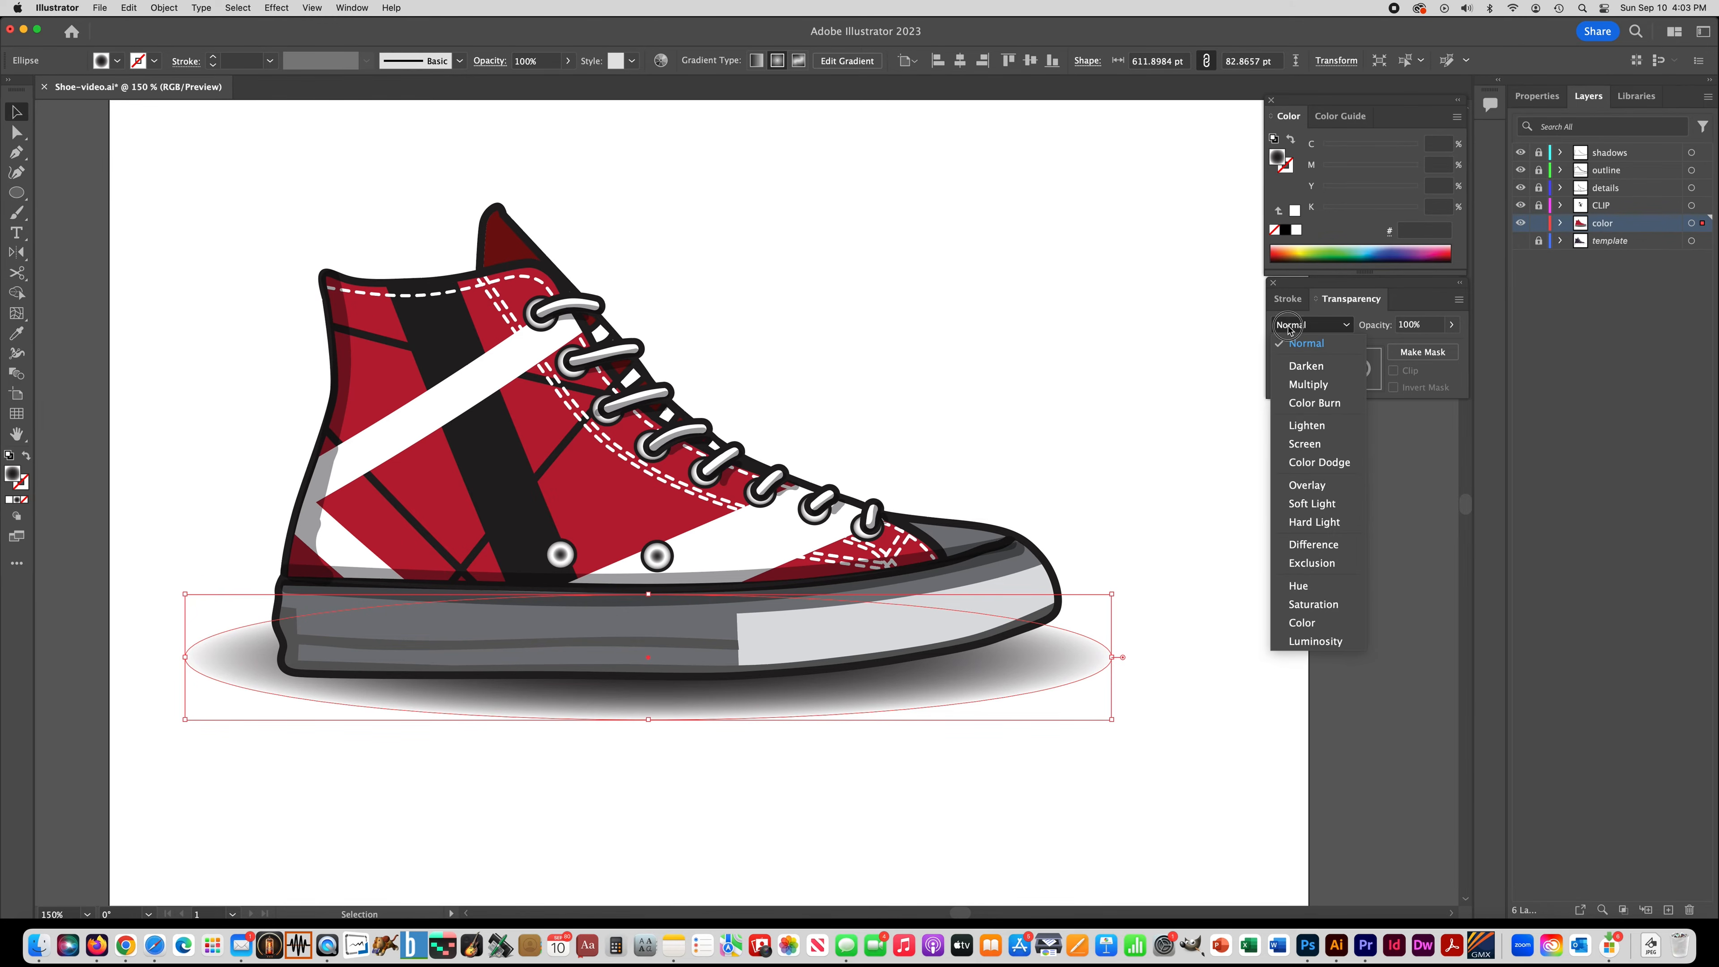
click(1305, 386)
click(1088, 389)
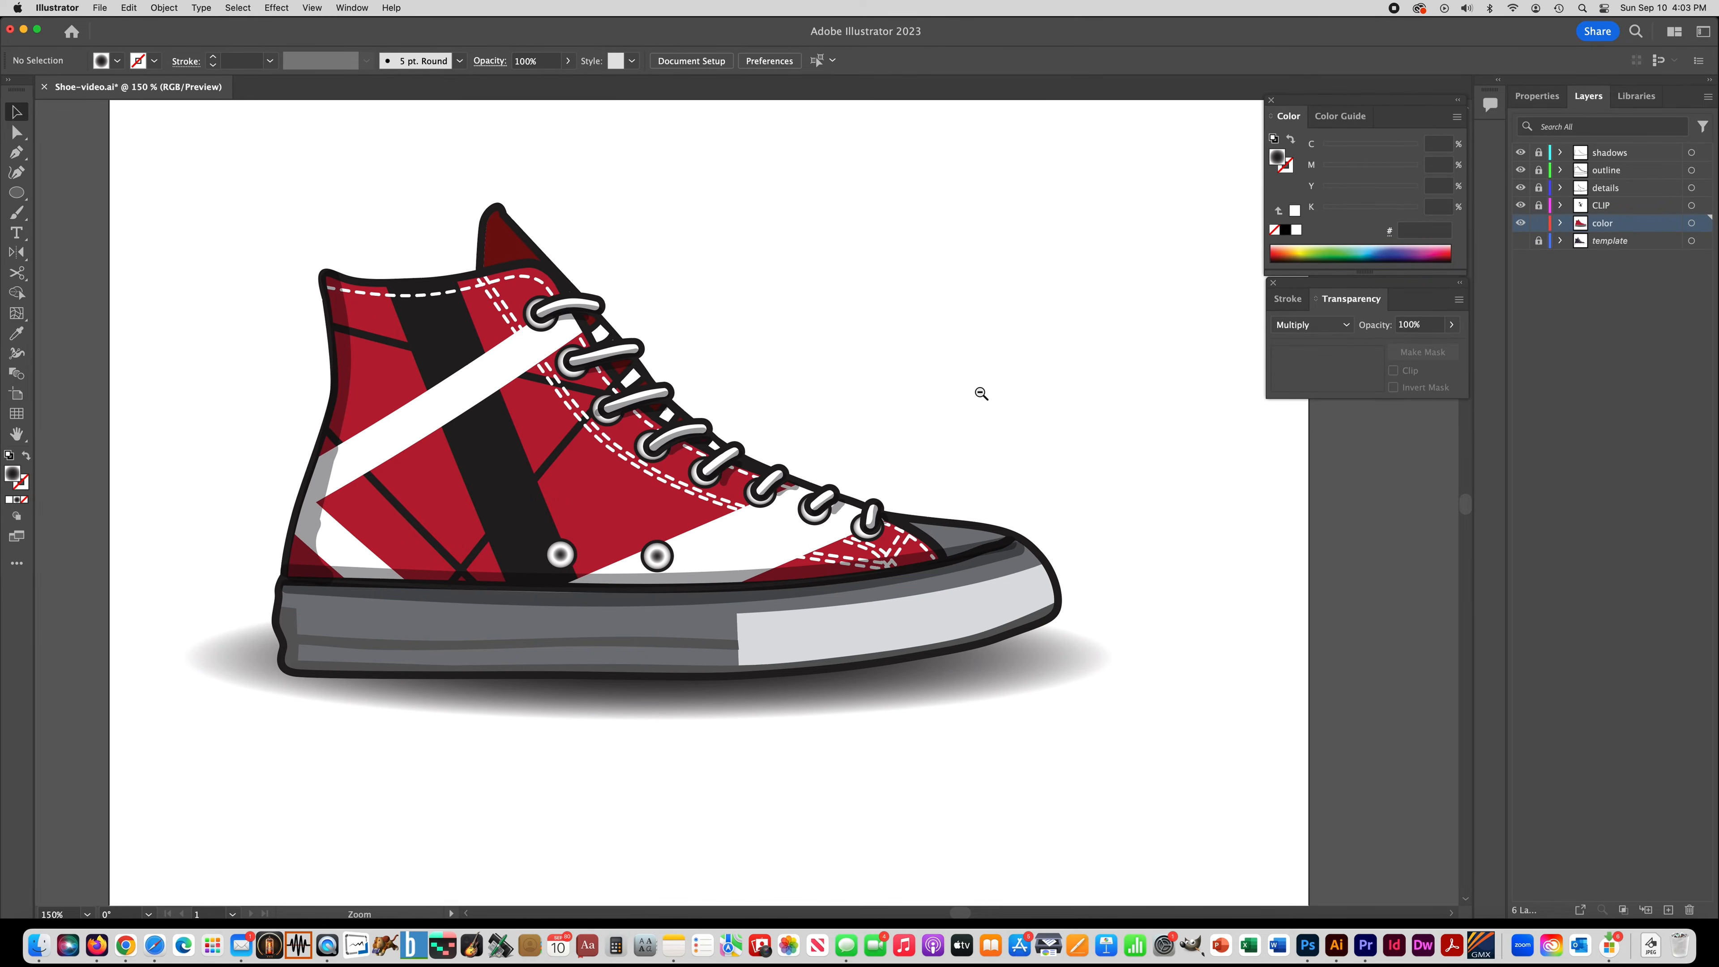
Step: Unlock every layer except the template, then select all the shoe artwork and shift it slightly right to center it on the artboard
alt+super+click(979, 394)
drag(831, 418, 927, 408)
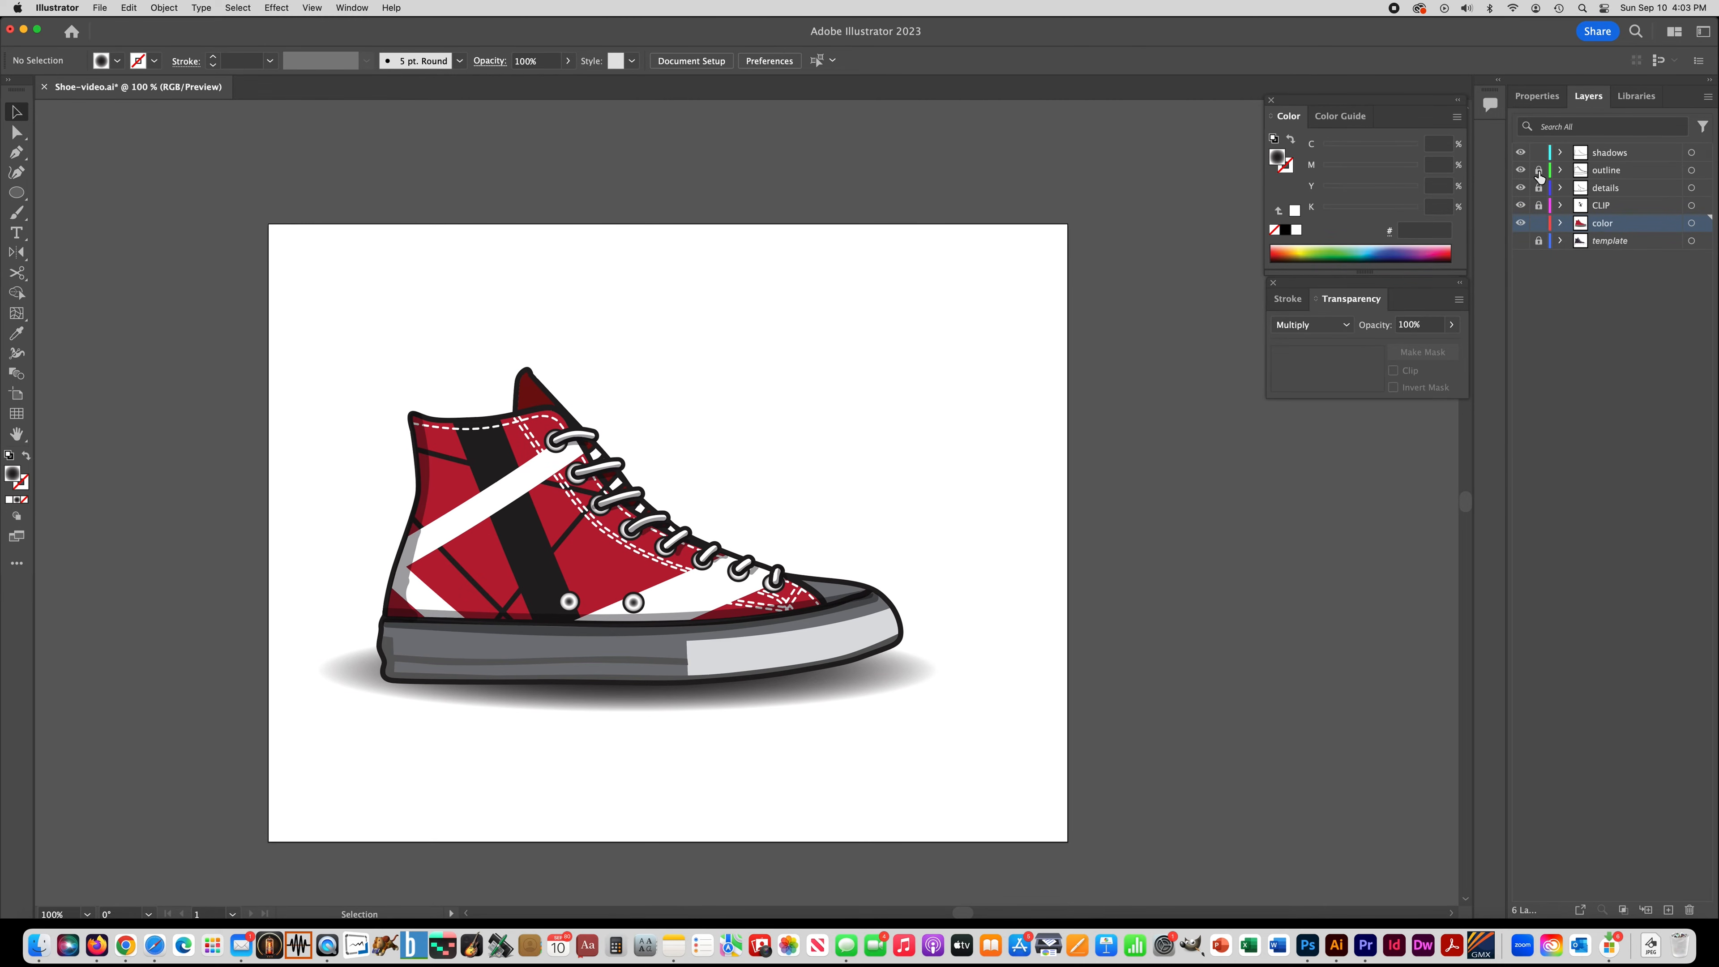
click(1539, 205)
drag(228, 298, 1025, 780)
mouse_move(644, 644)
mouse_down()
mouse_move(693, 643)
mouse_move(675, 643)
mouse_up()
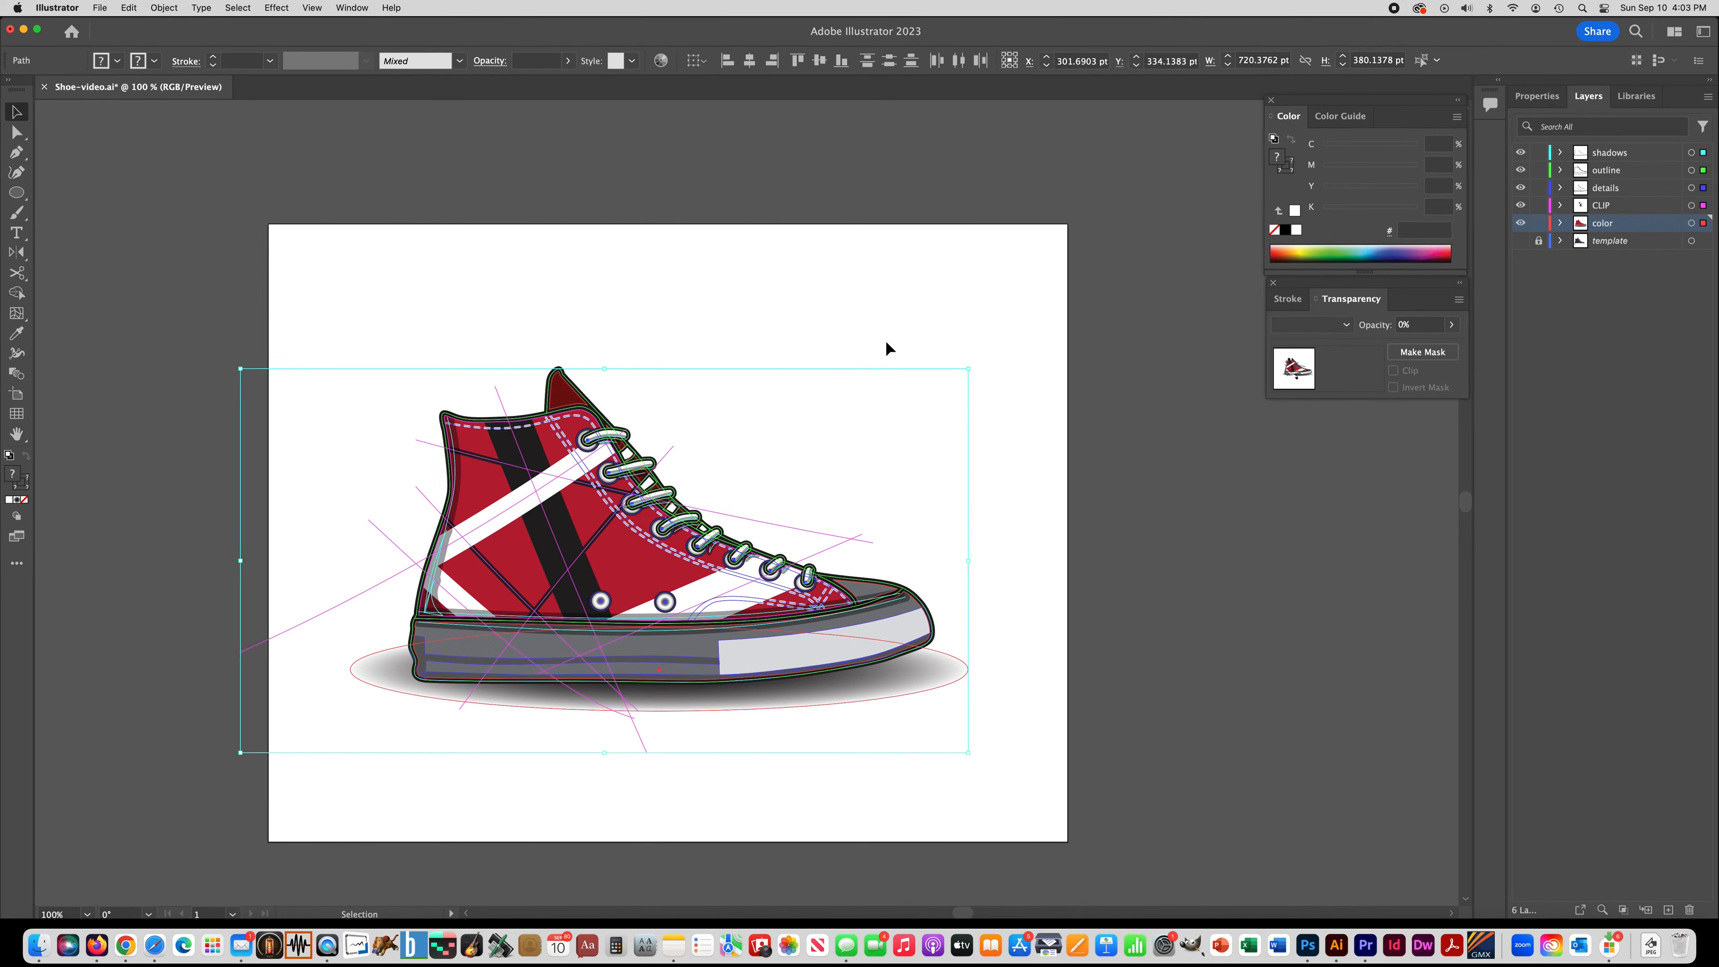
click(887, 348)
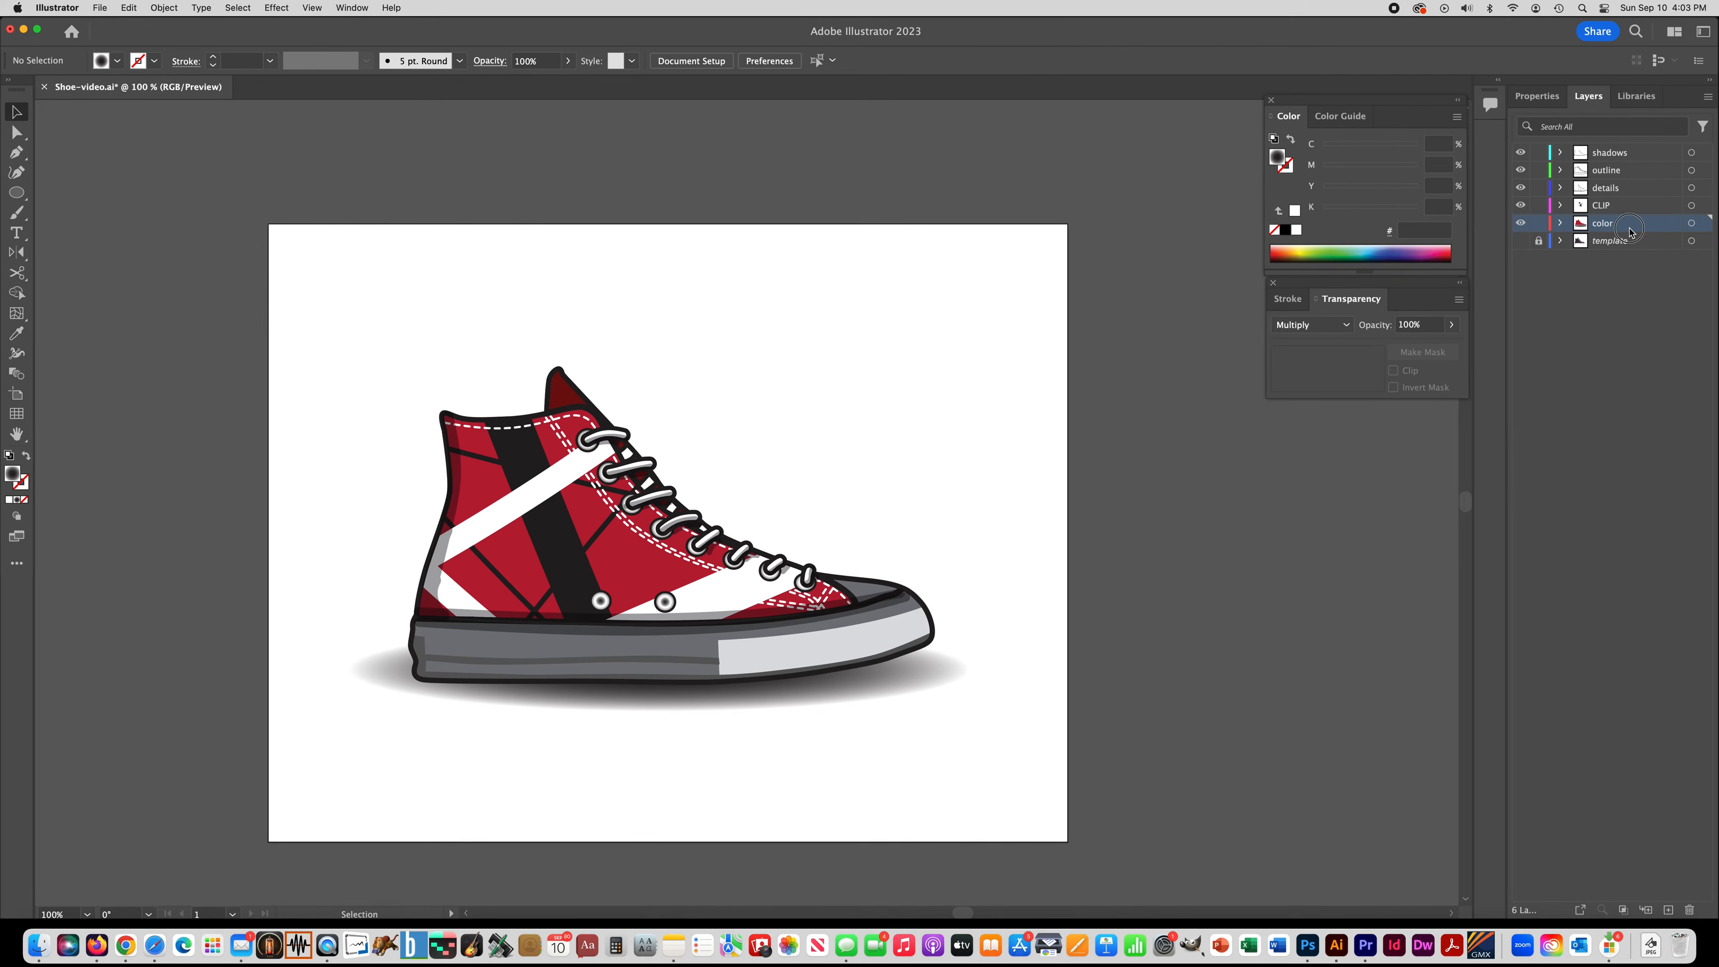
Step: Draw a background rectangle of about 781 by 605 pt over the artboard on the color layer and send it to the back
drag(16, 193, 121, 193)
drag(272, 228, 1060, 839)
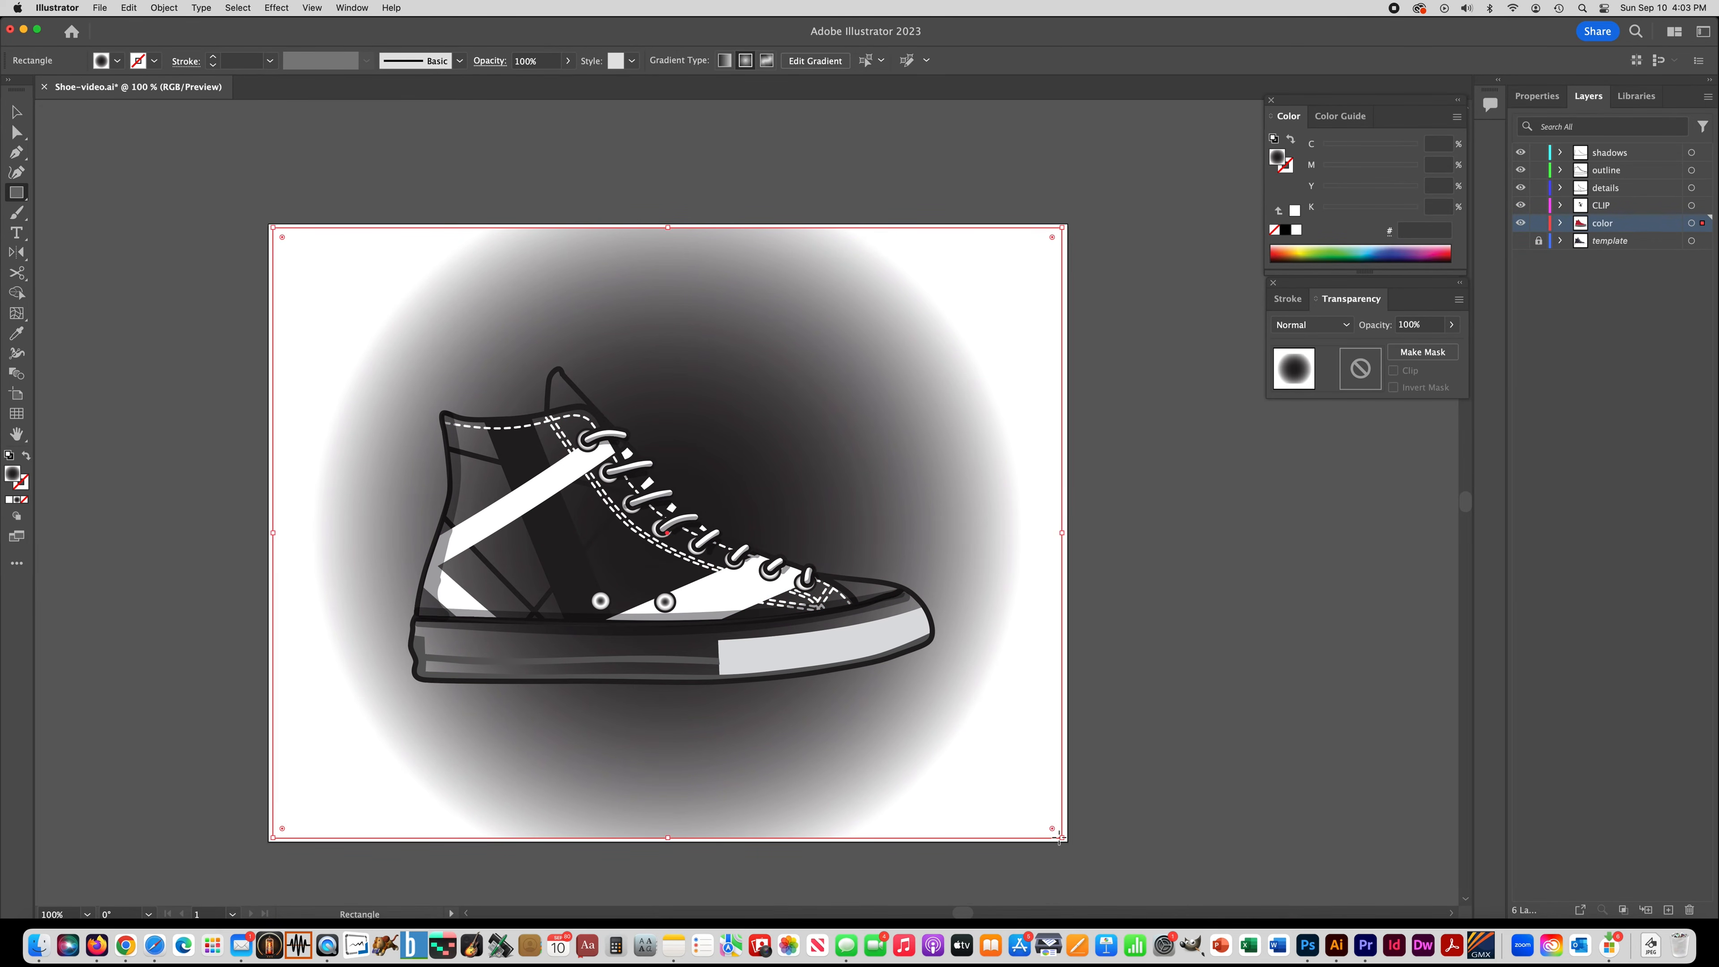
click(154, 8)
mouse_move(203, 42)
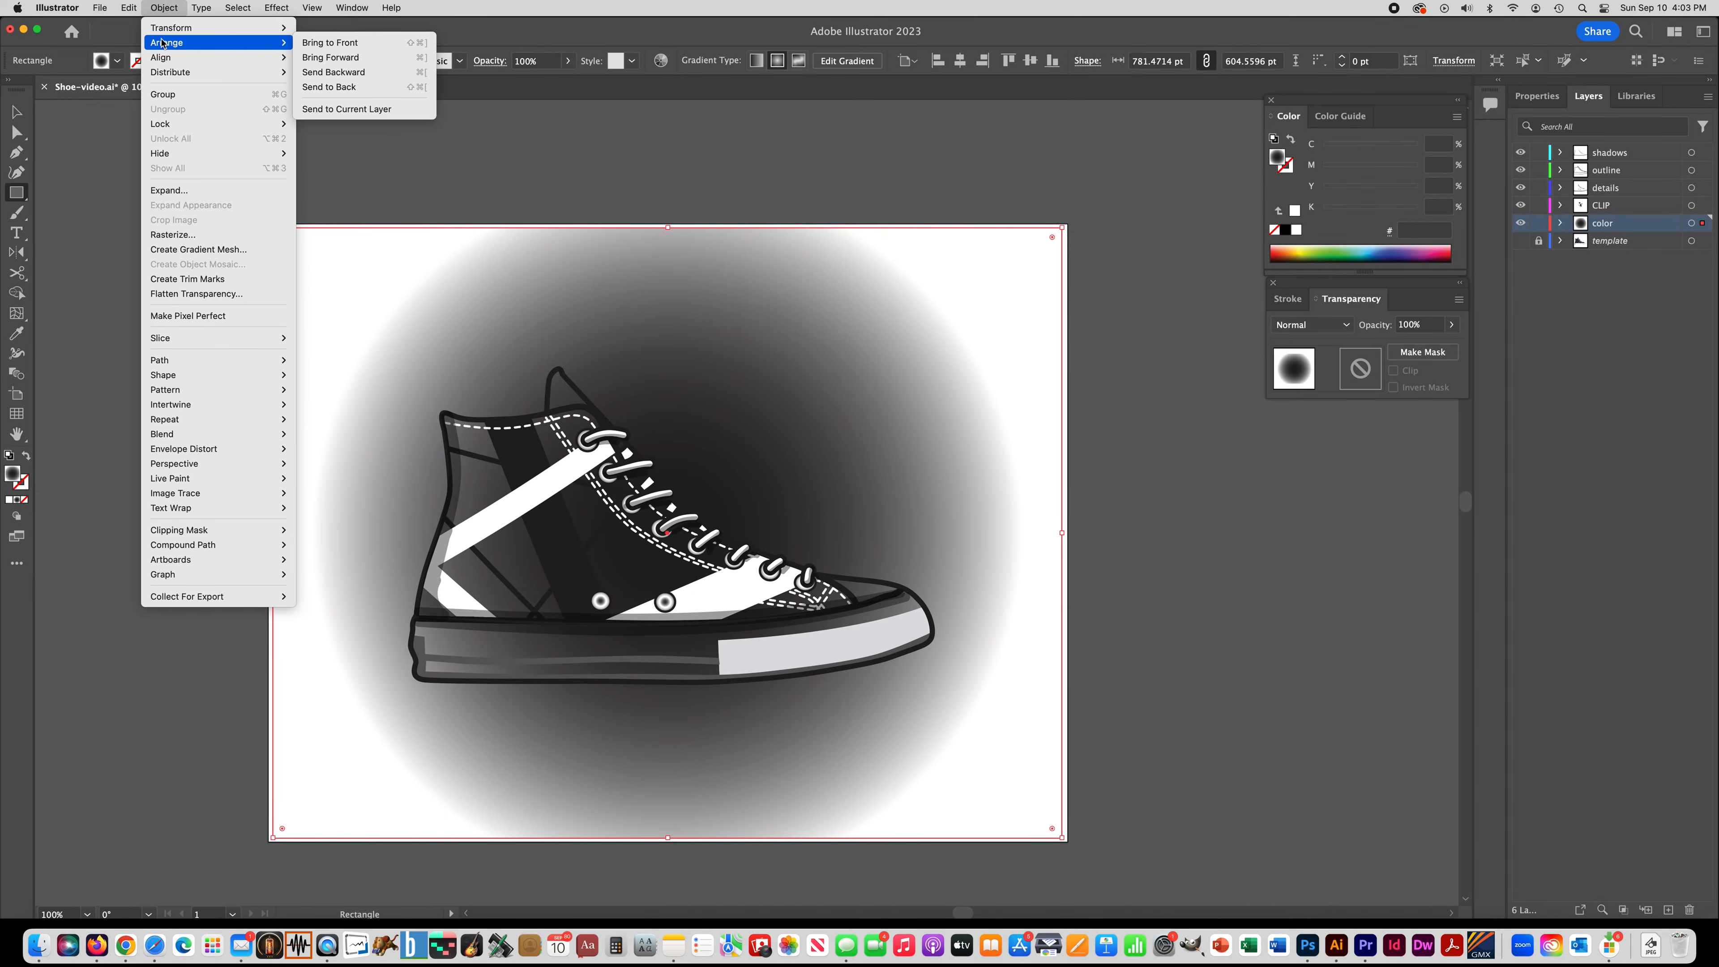
click(329, 87)
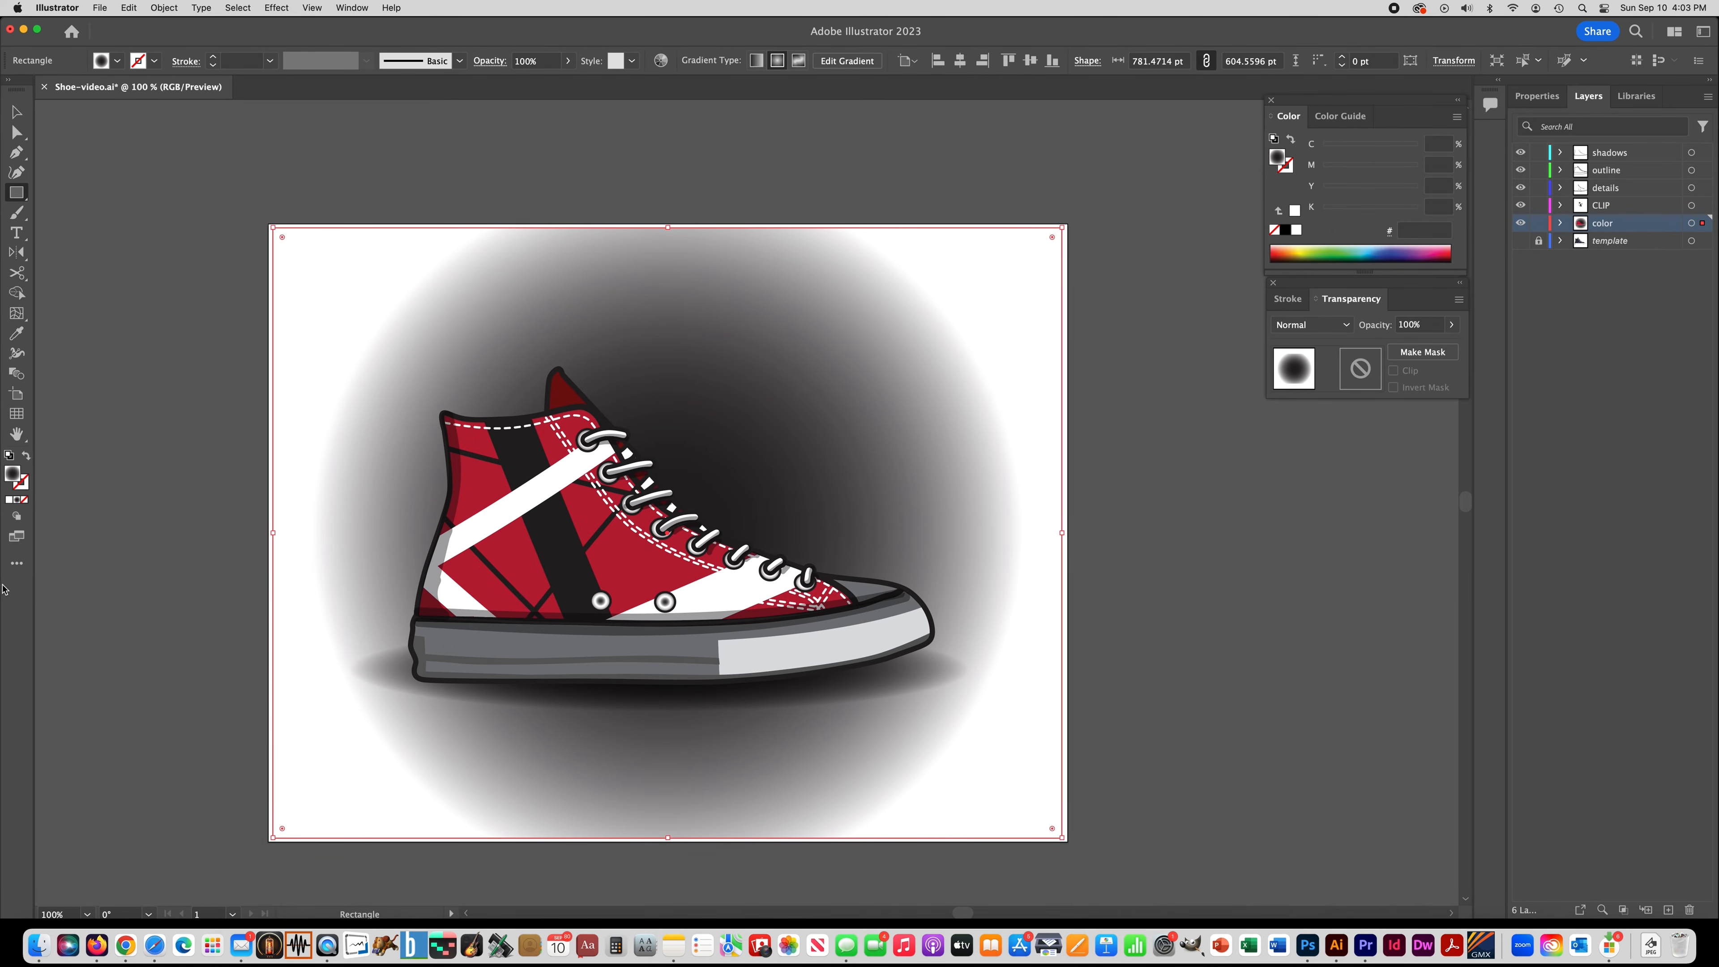
Step: Change the background's gradient to linear and recolor its dark stop navy with C 100 and Y 39
key(super+F9)
click(494, 564)
click(566, 432)
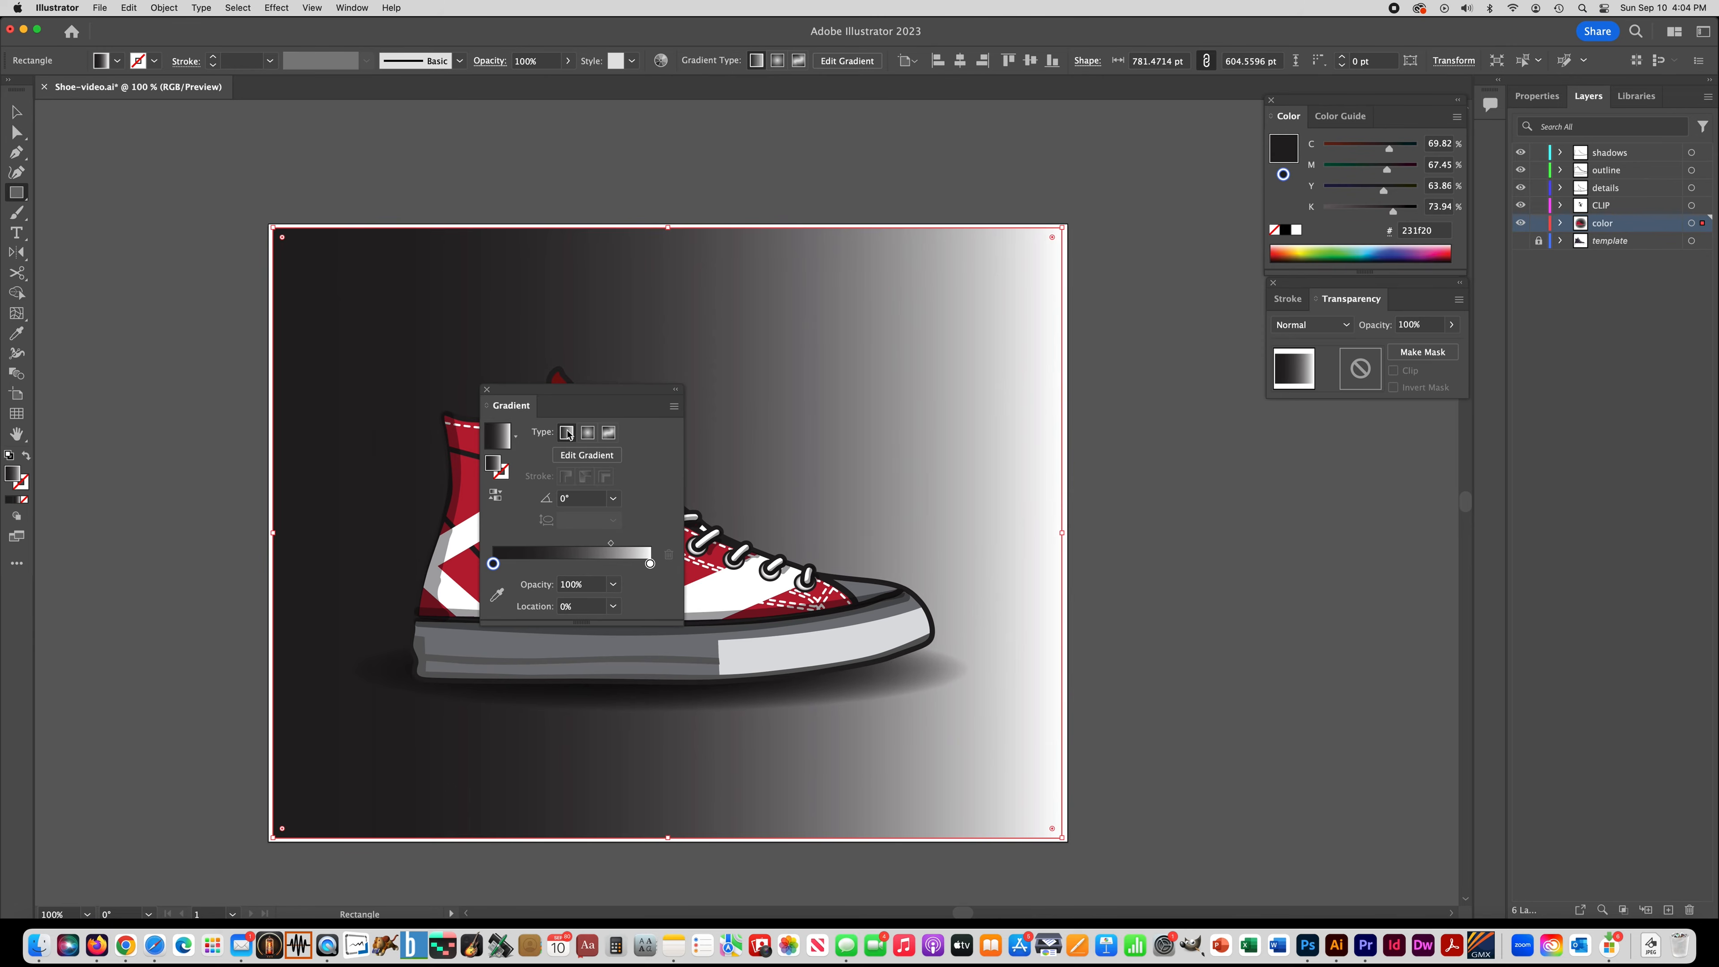
double_click(493, 564)
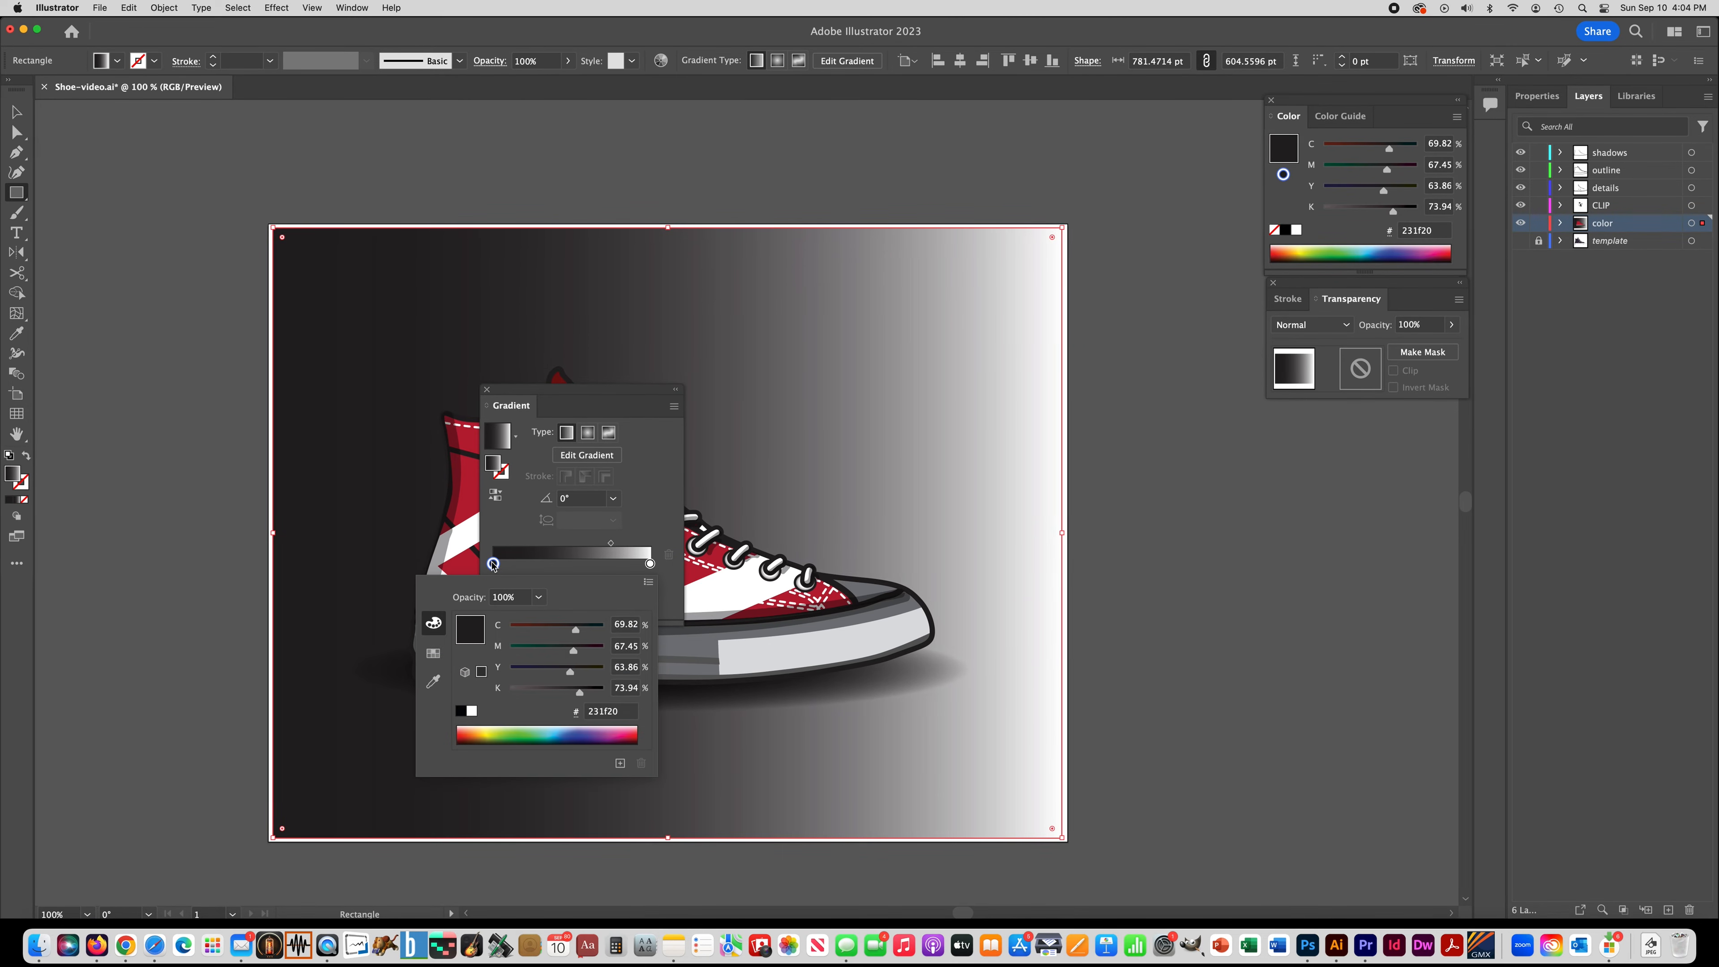
drag(576, 632, 548, 675)
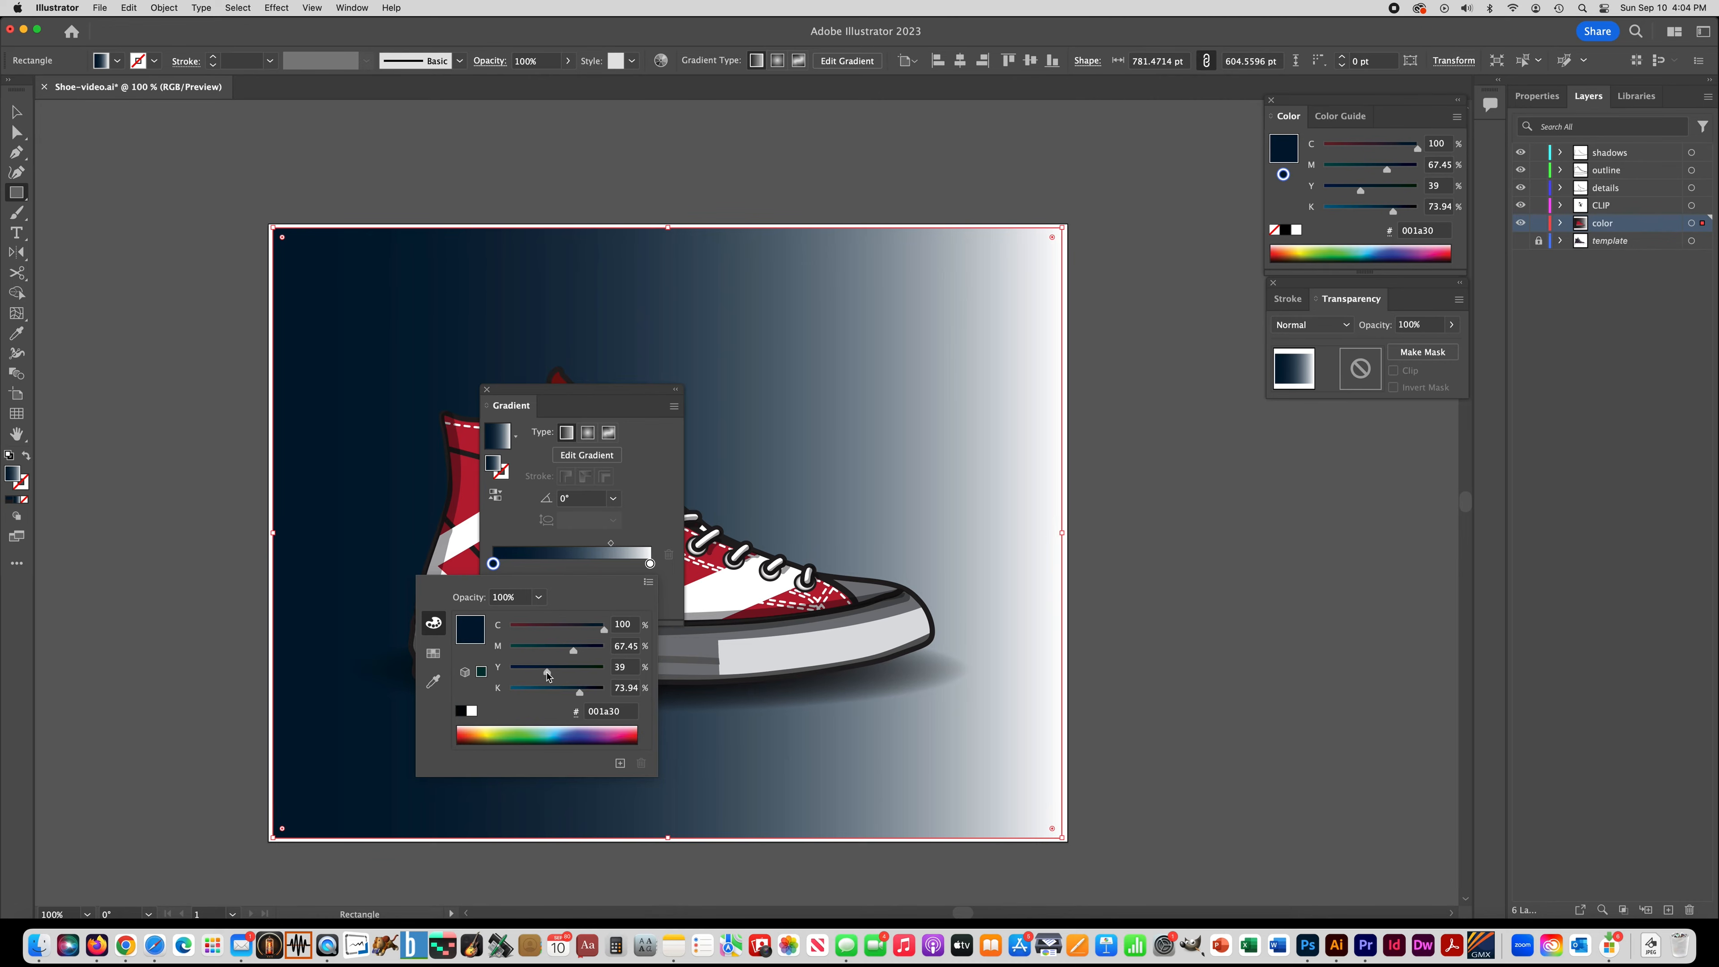
click(650, 449)
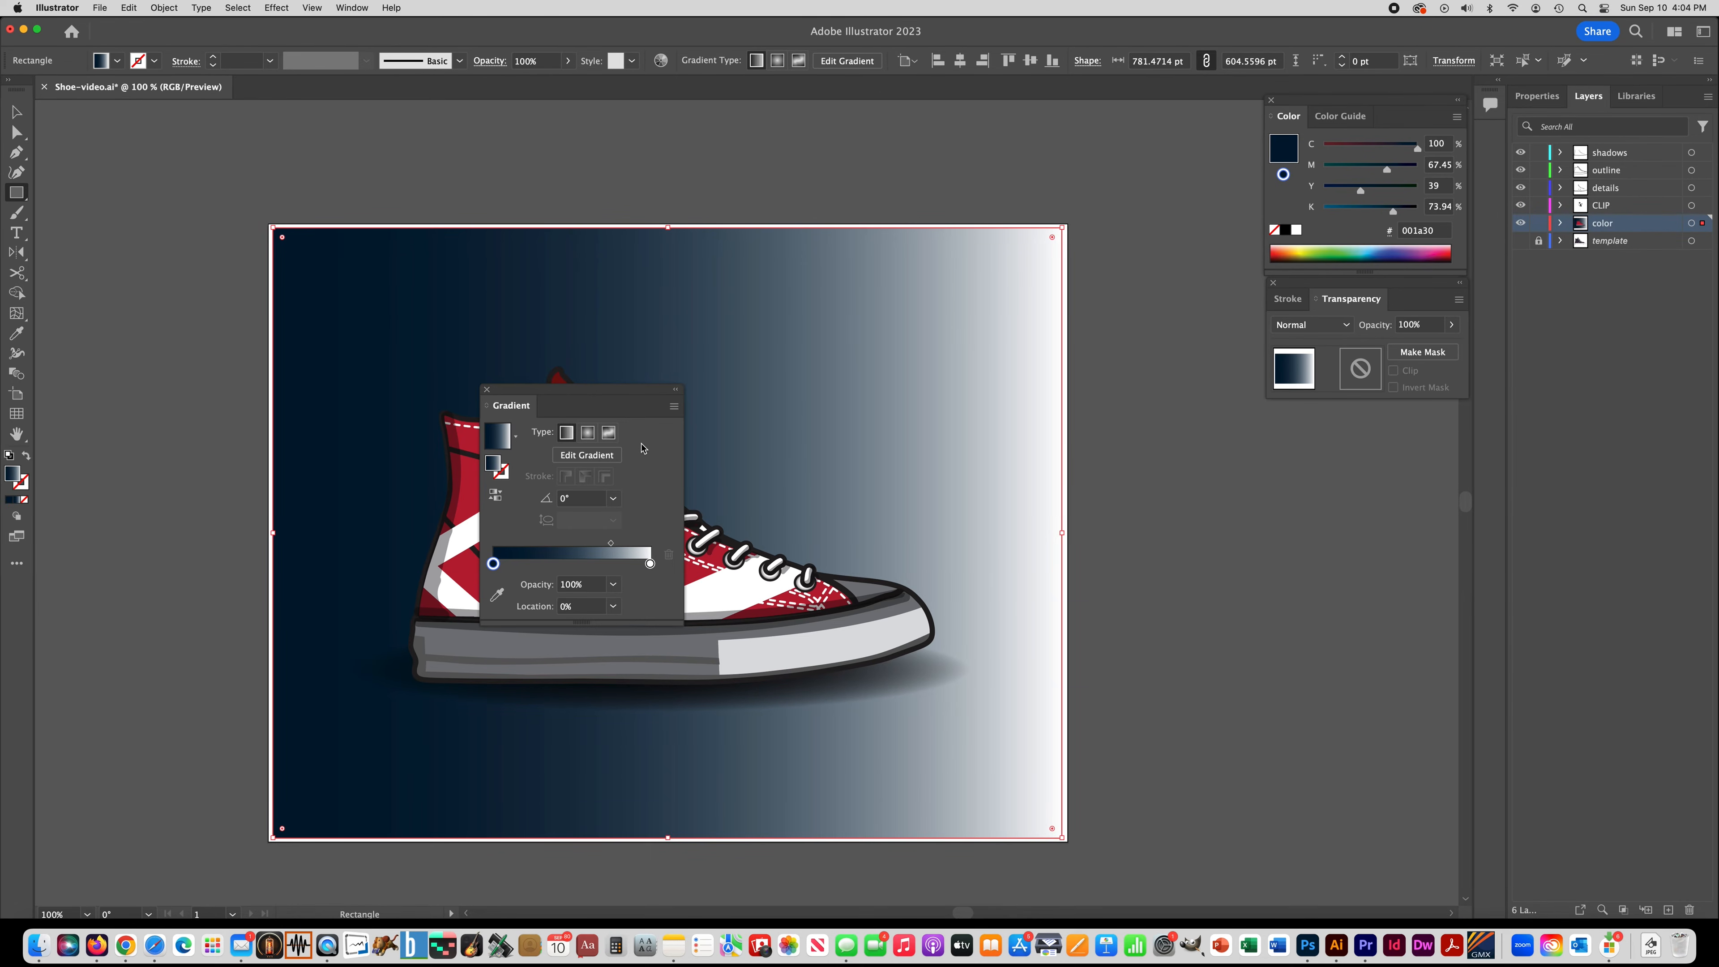
Step: Recolor the background gradient's white stop a light teal with C 38 and Y 25
click(650, 563)
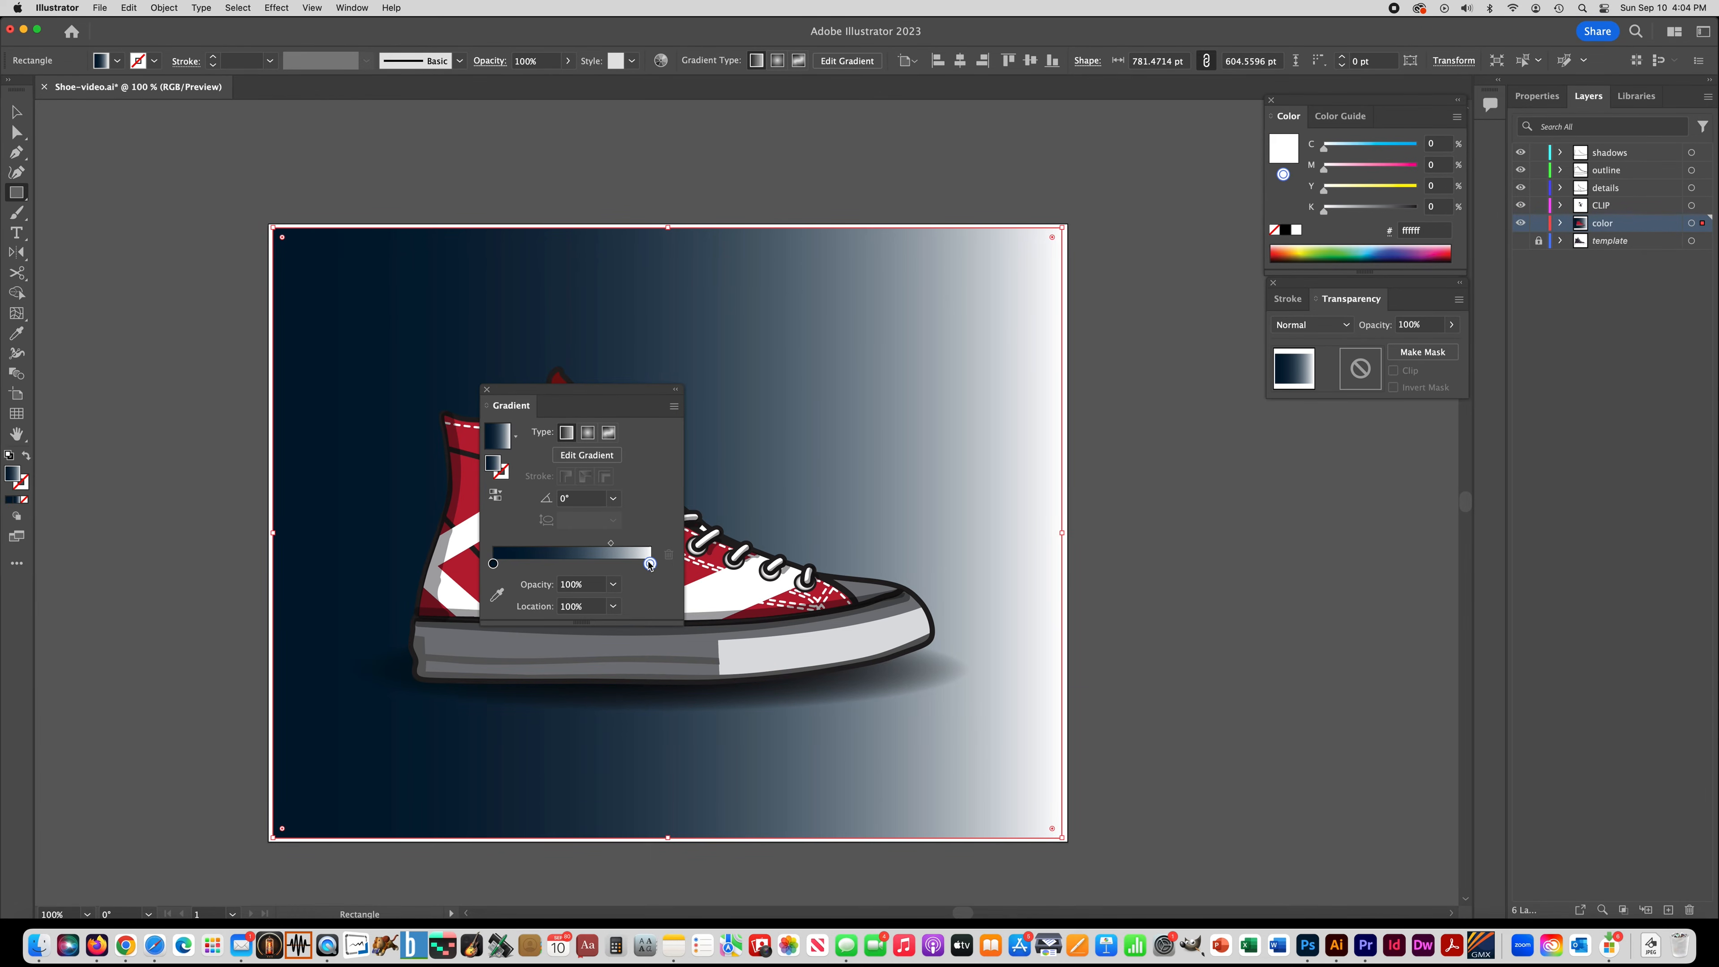
double_click(649, 563)
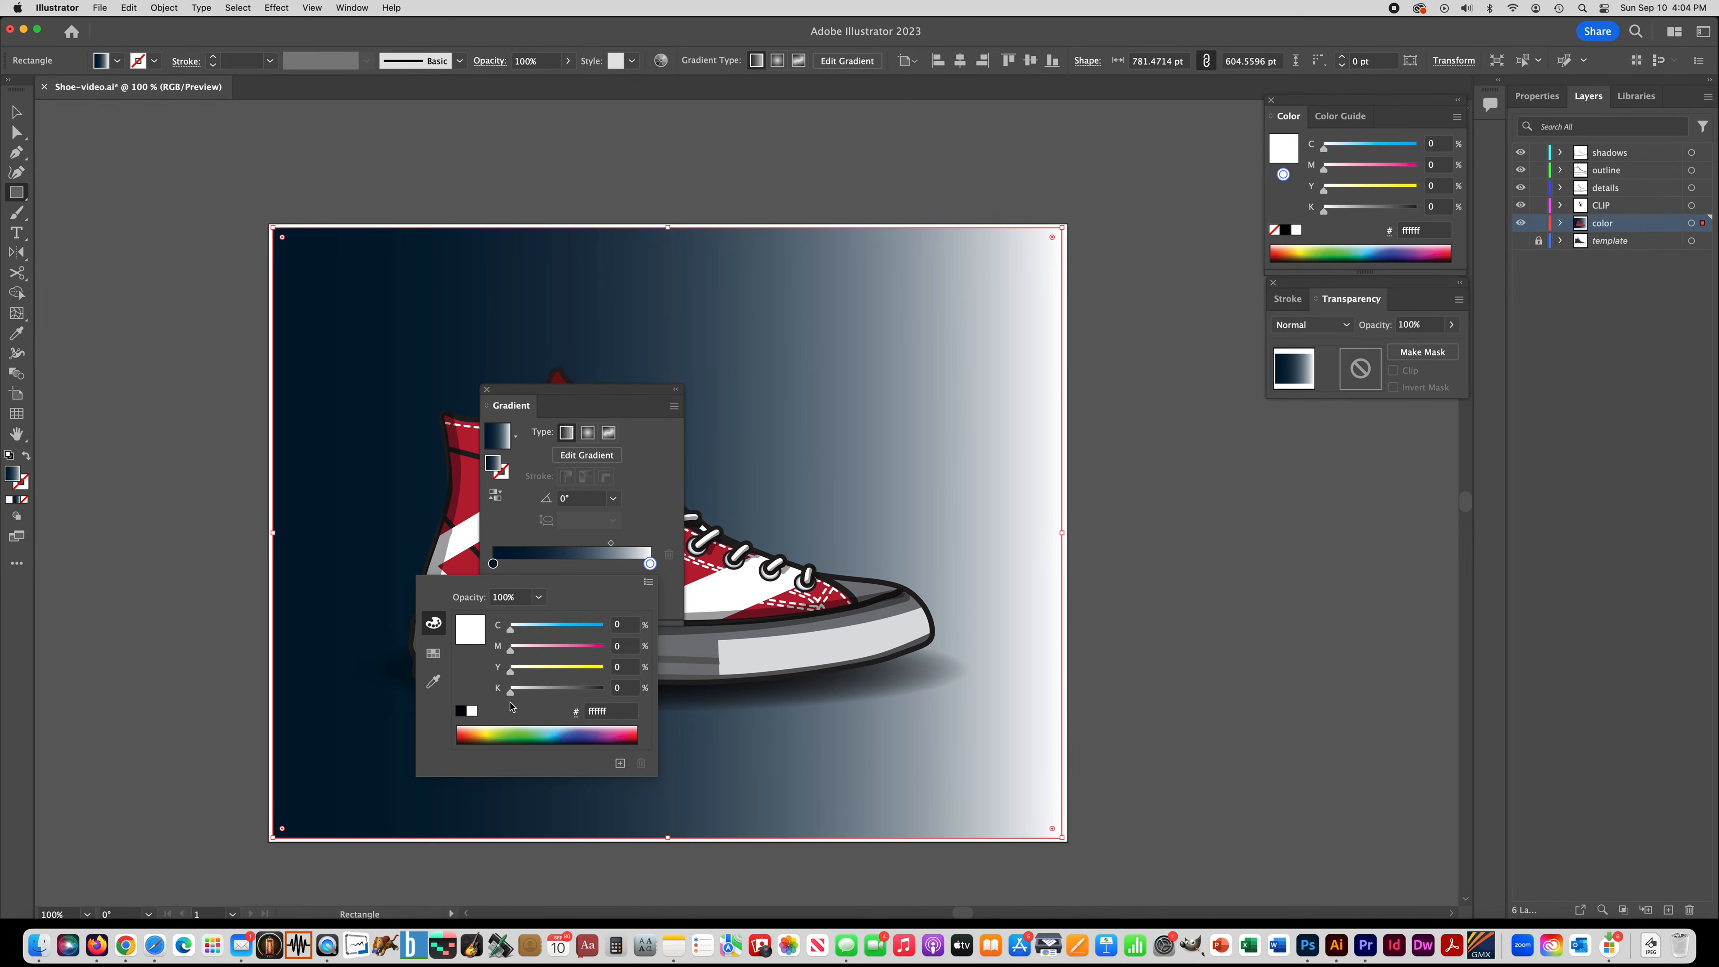
drag(511, 669, 546, 630)
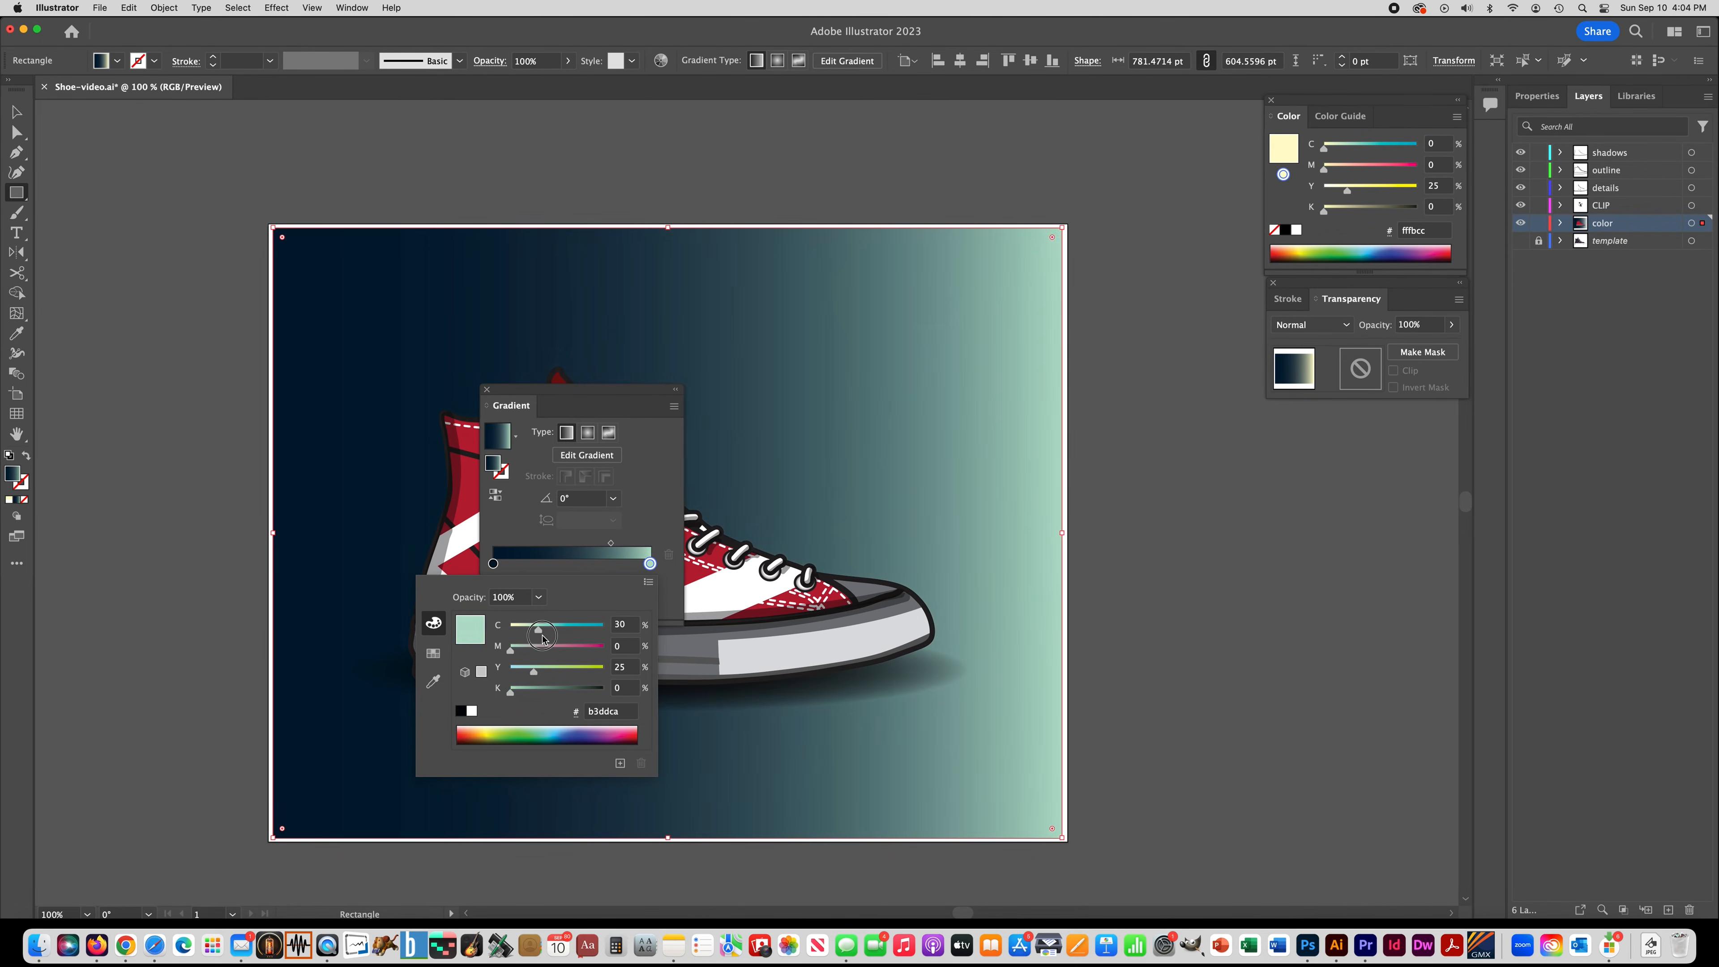
click(486, 390)
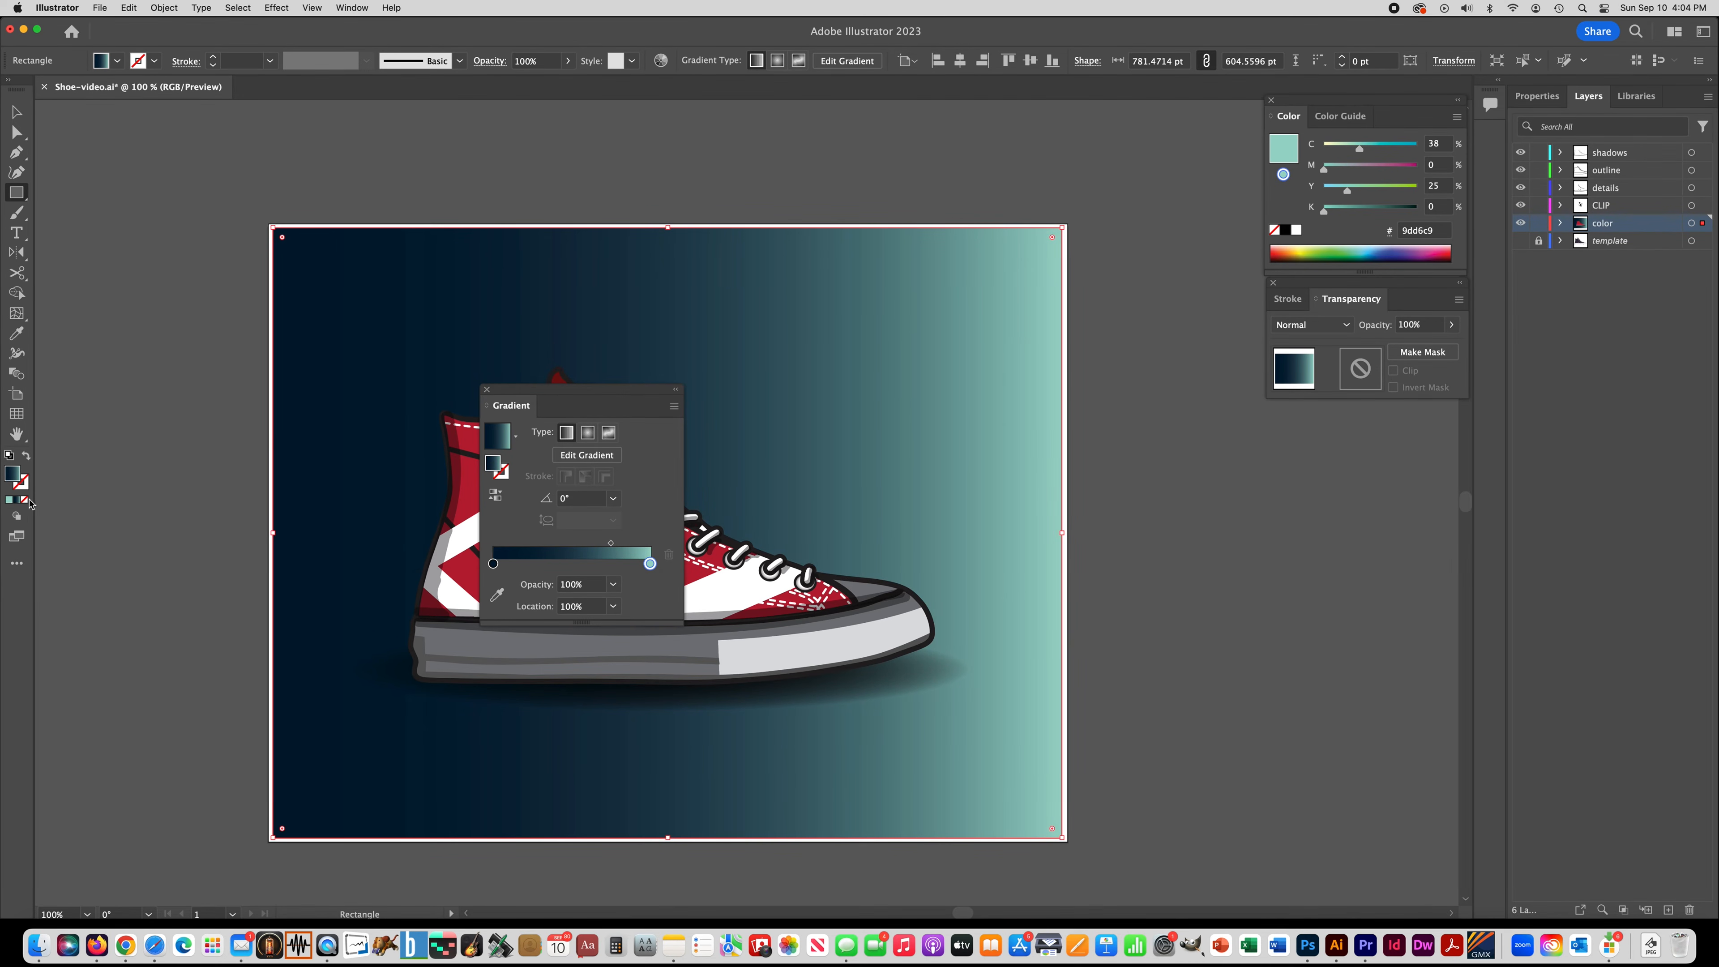
Step: Set the background gradient's angle to 90° and deselect the rectangle
click(584, 500)
text(90)
key(Return)
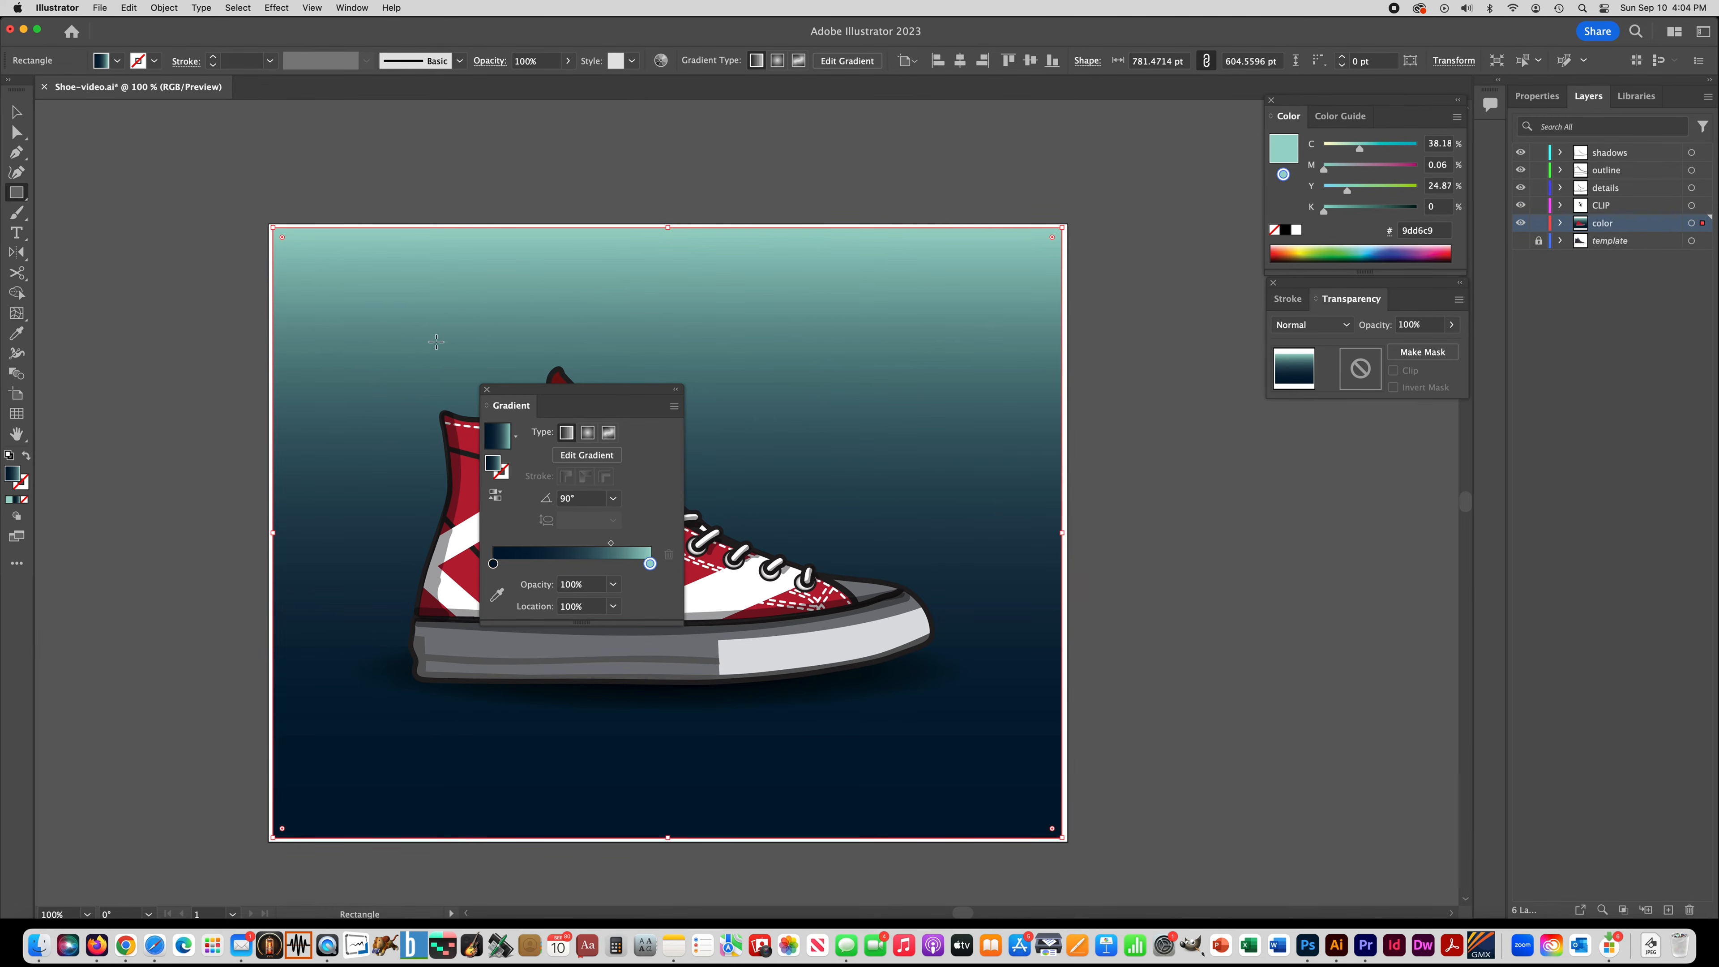
click(488, 391)
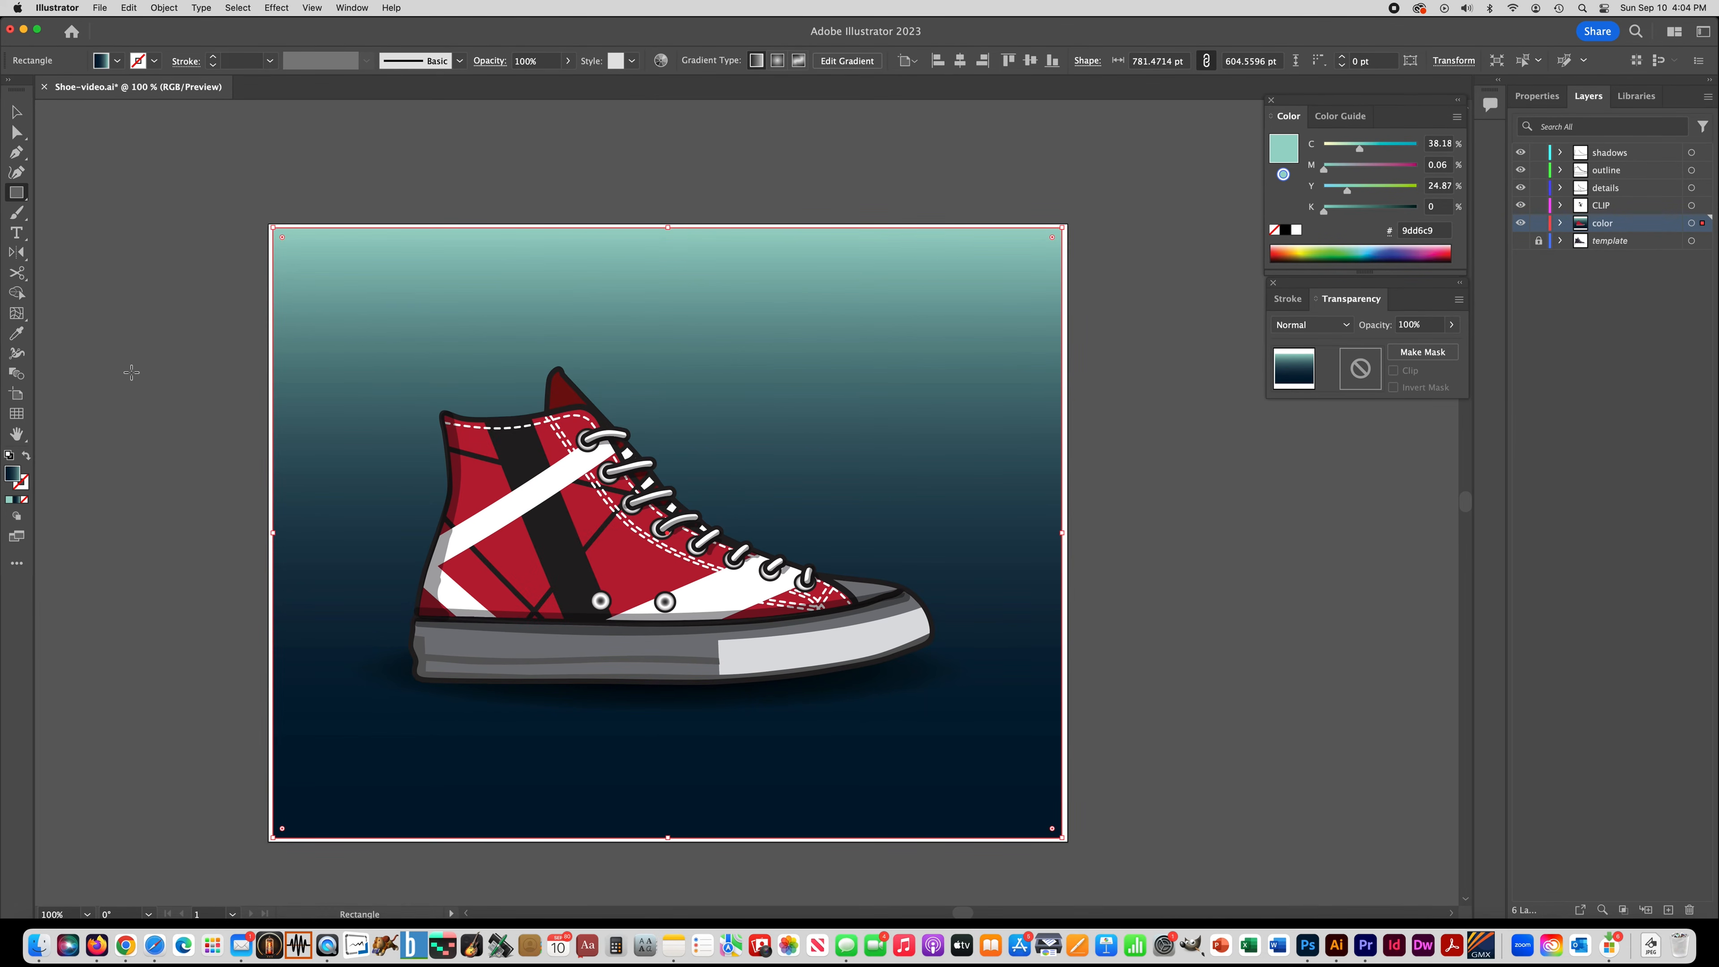
click(16, 112)
click(114, 169)
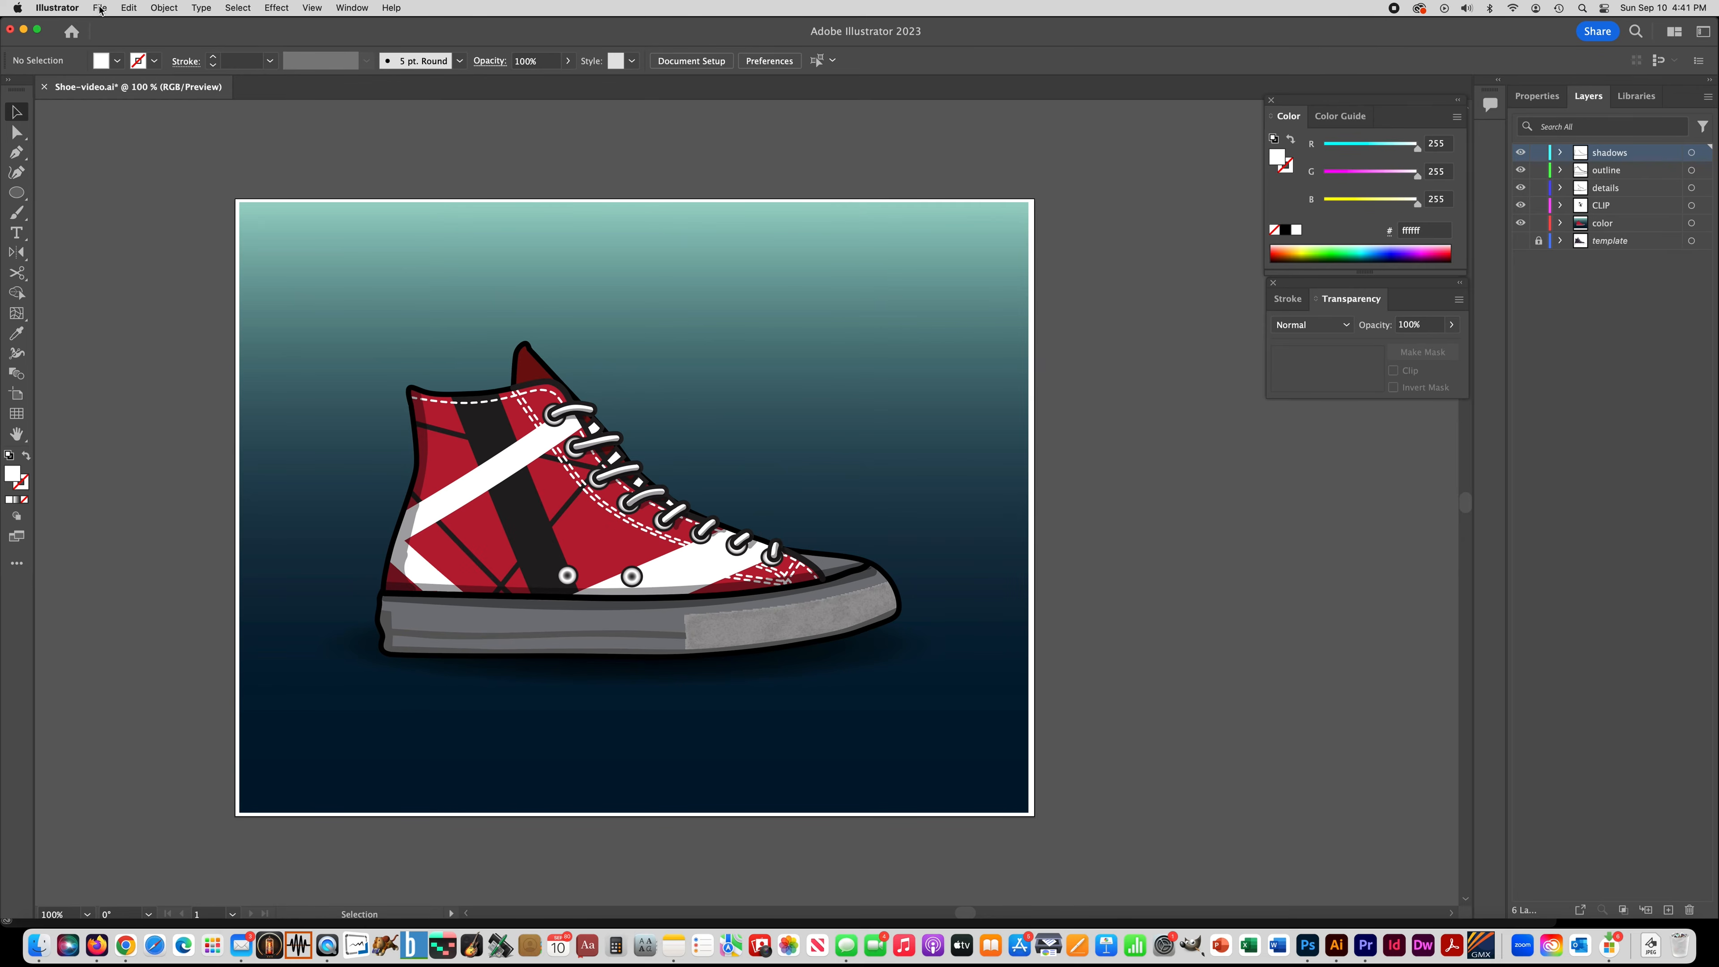
Step: Open the converse-all-star-logo.jpg image from the sneaker folder
click(99, 8)
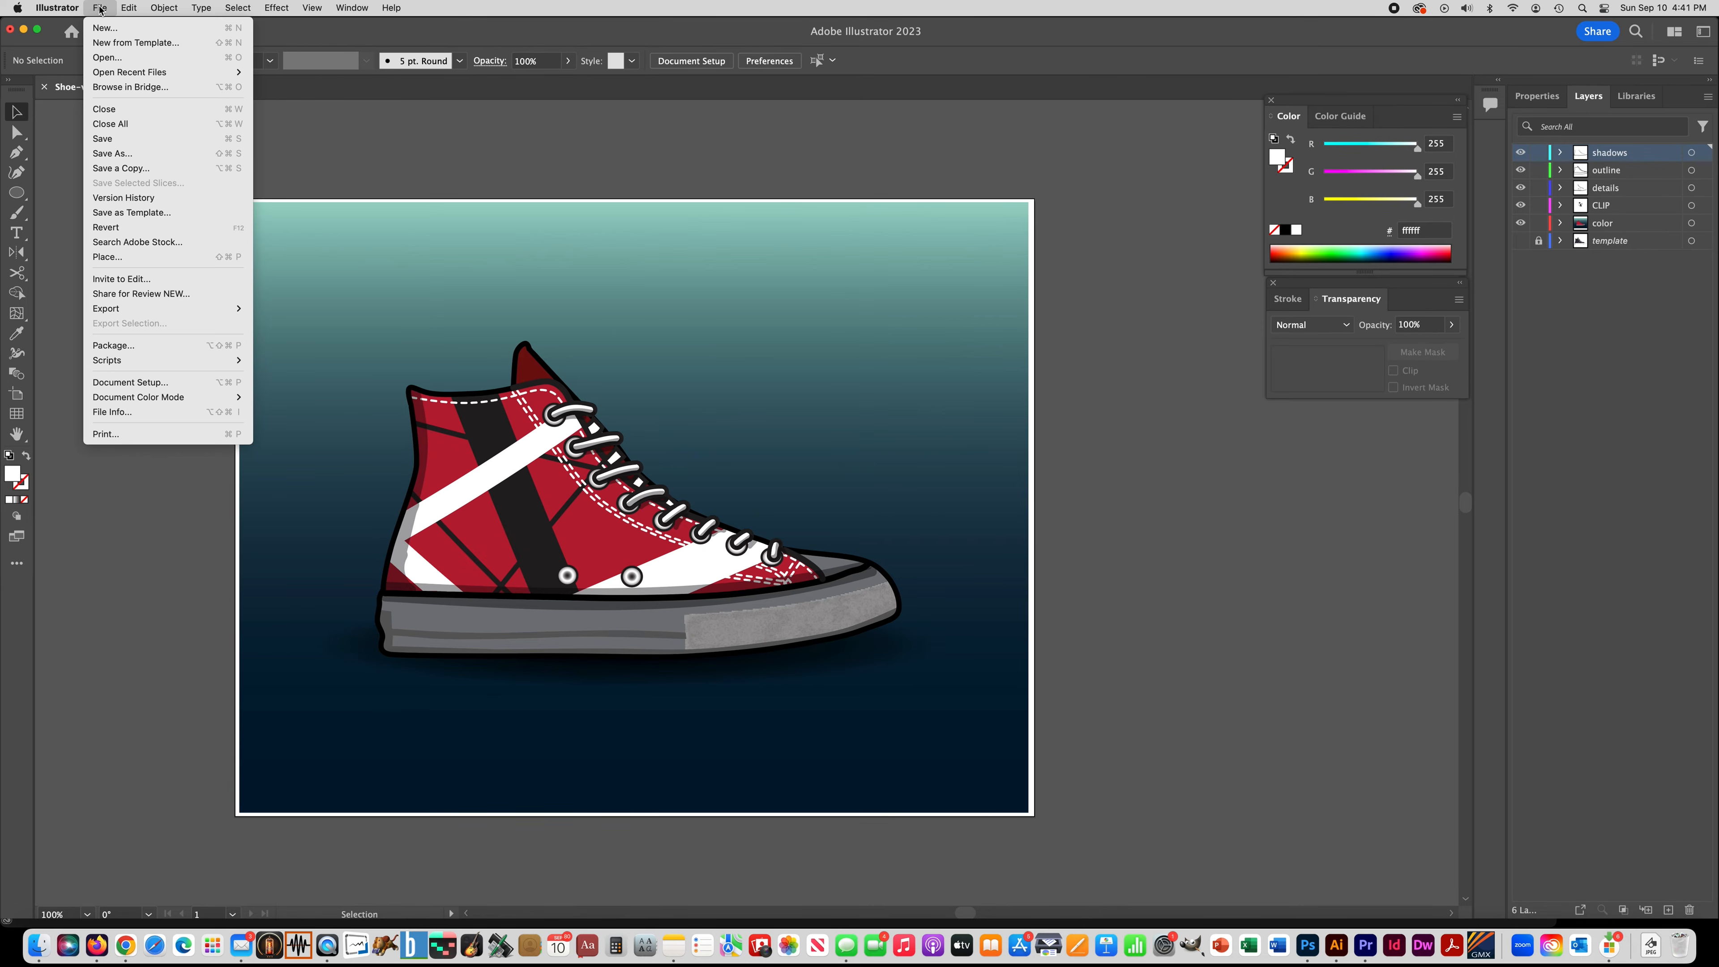
click(103, 58)
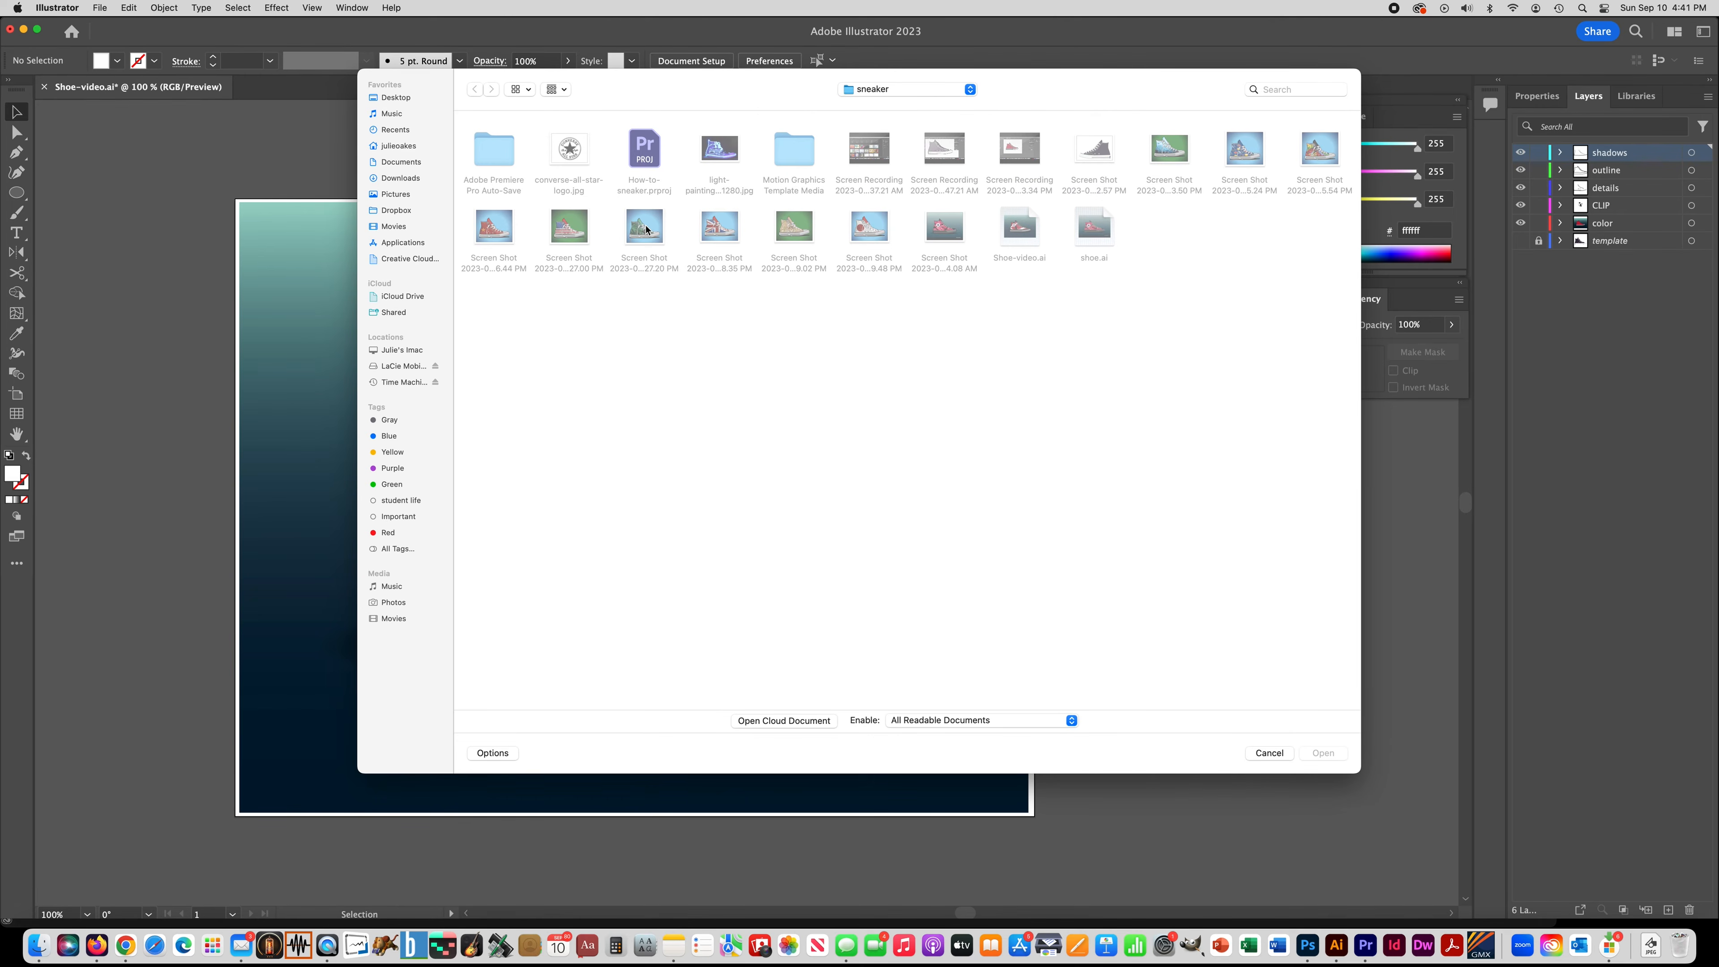
double_click(569, 150)
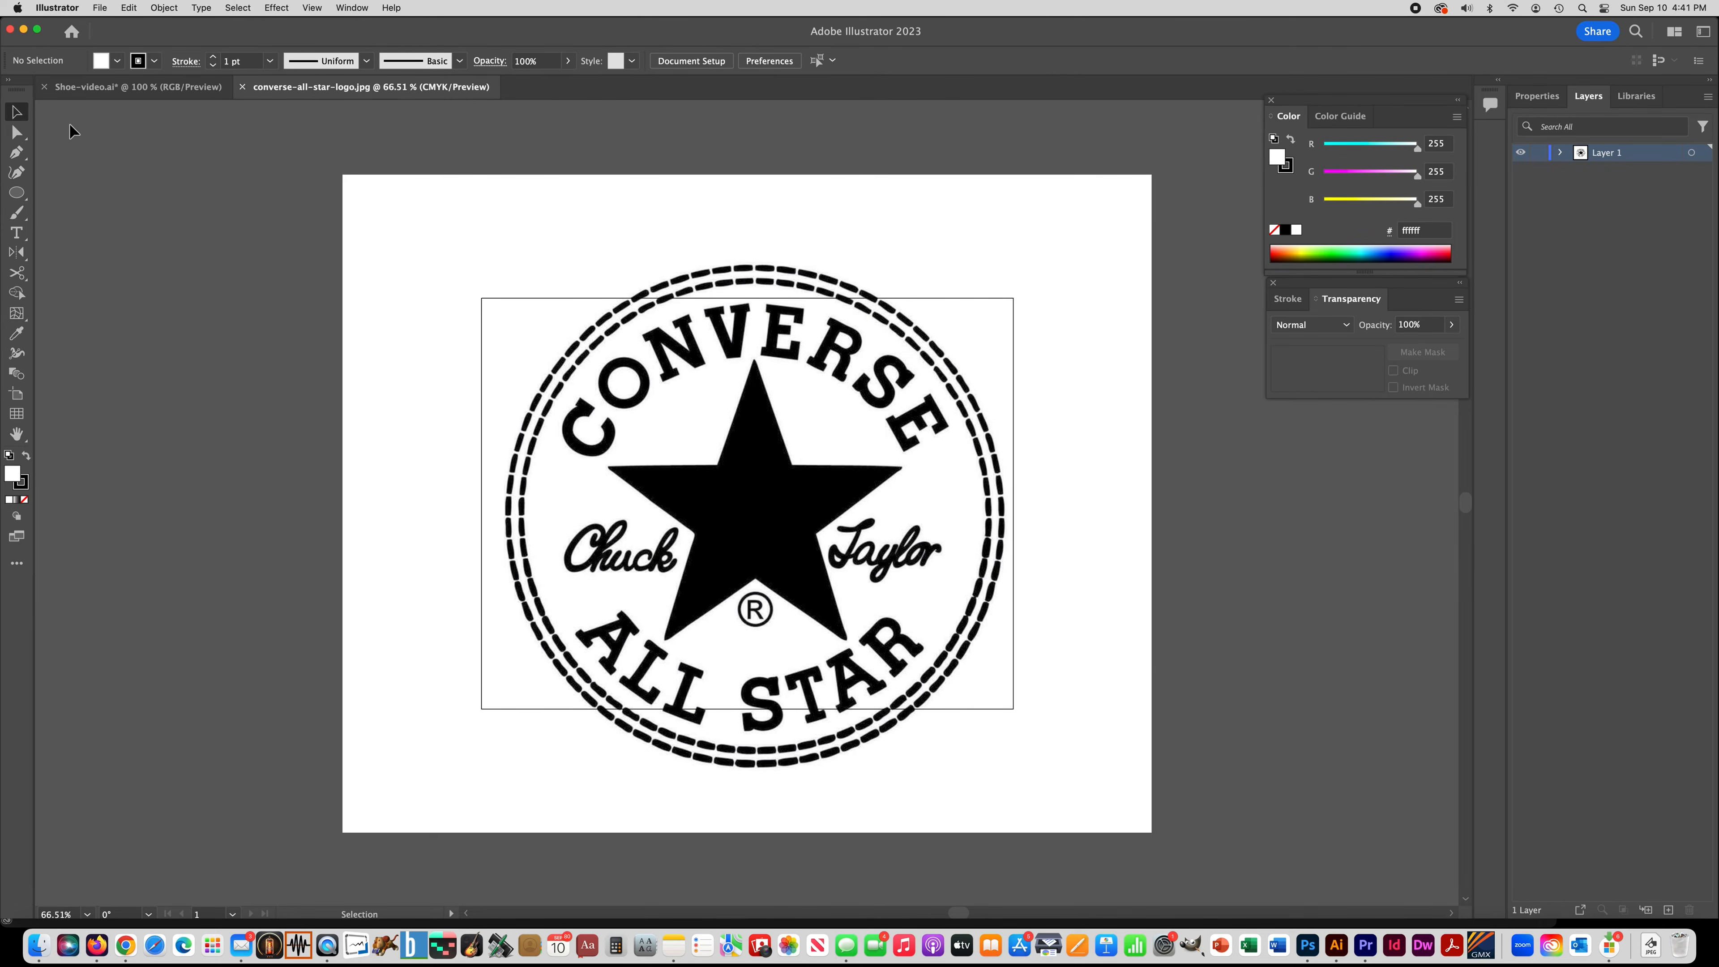
Step: Convert the logo image into ungrouped vector paths with Image Trace, Expand and Ungroup
click(549, 269)
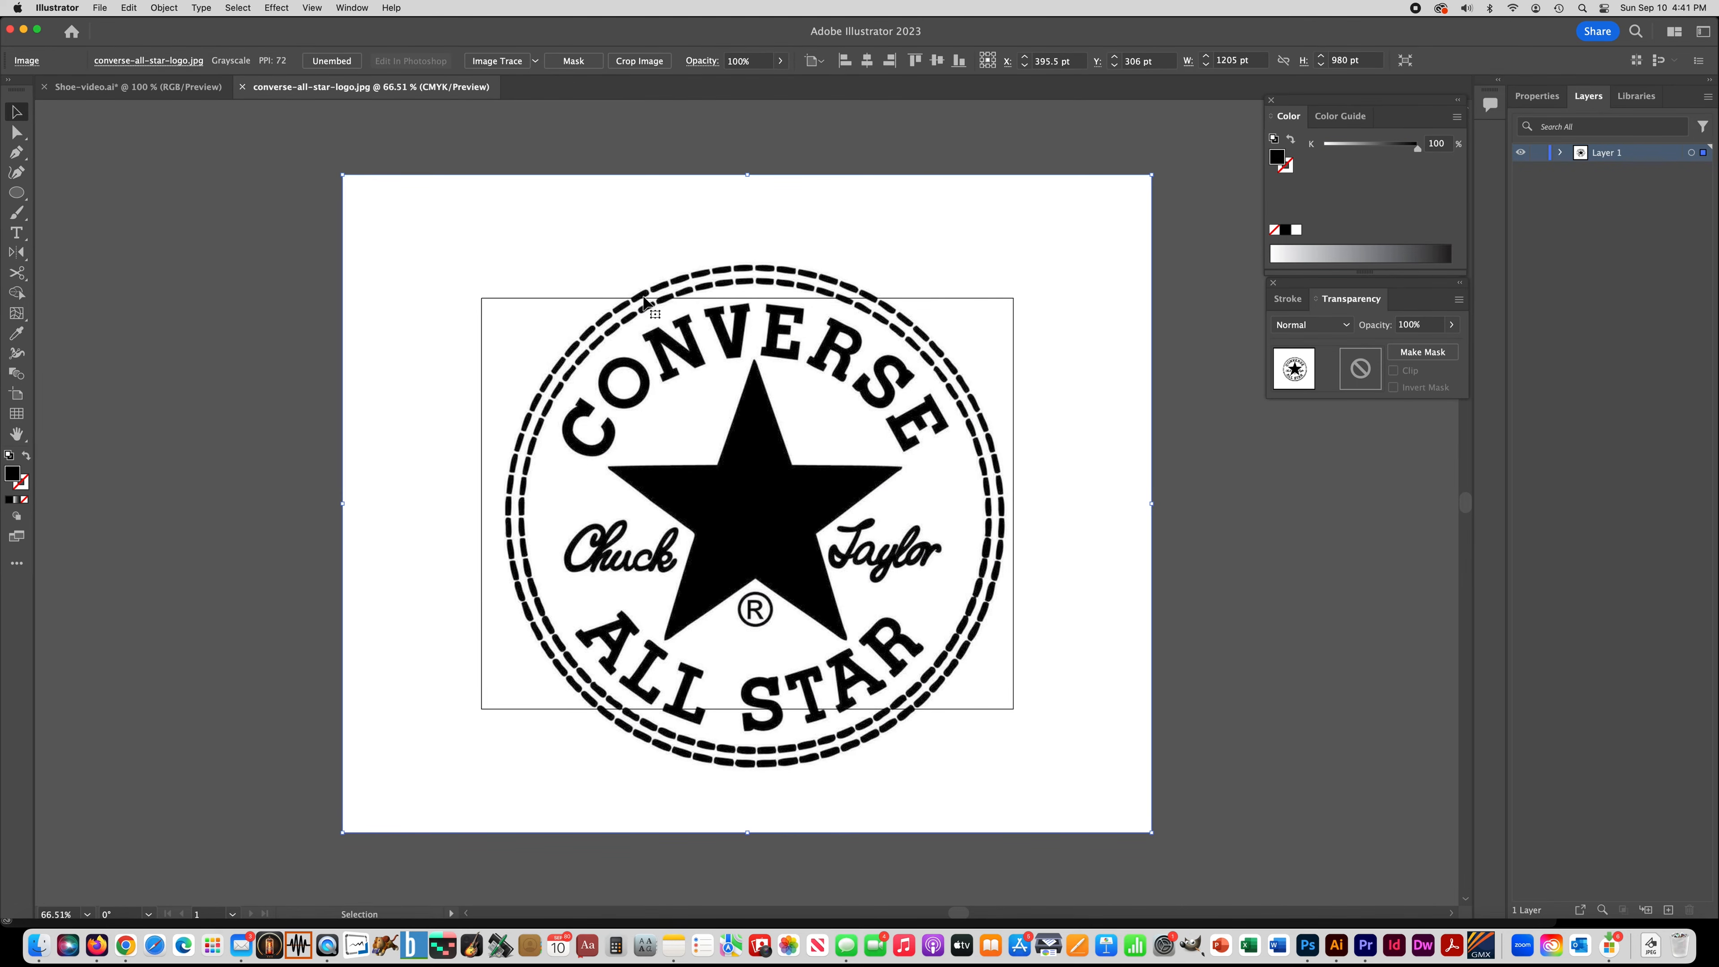
click(515, 64)
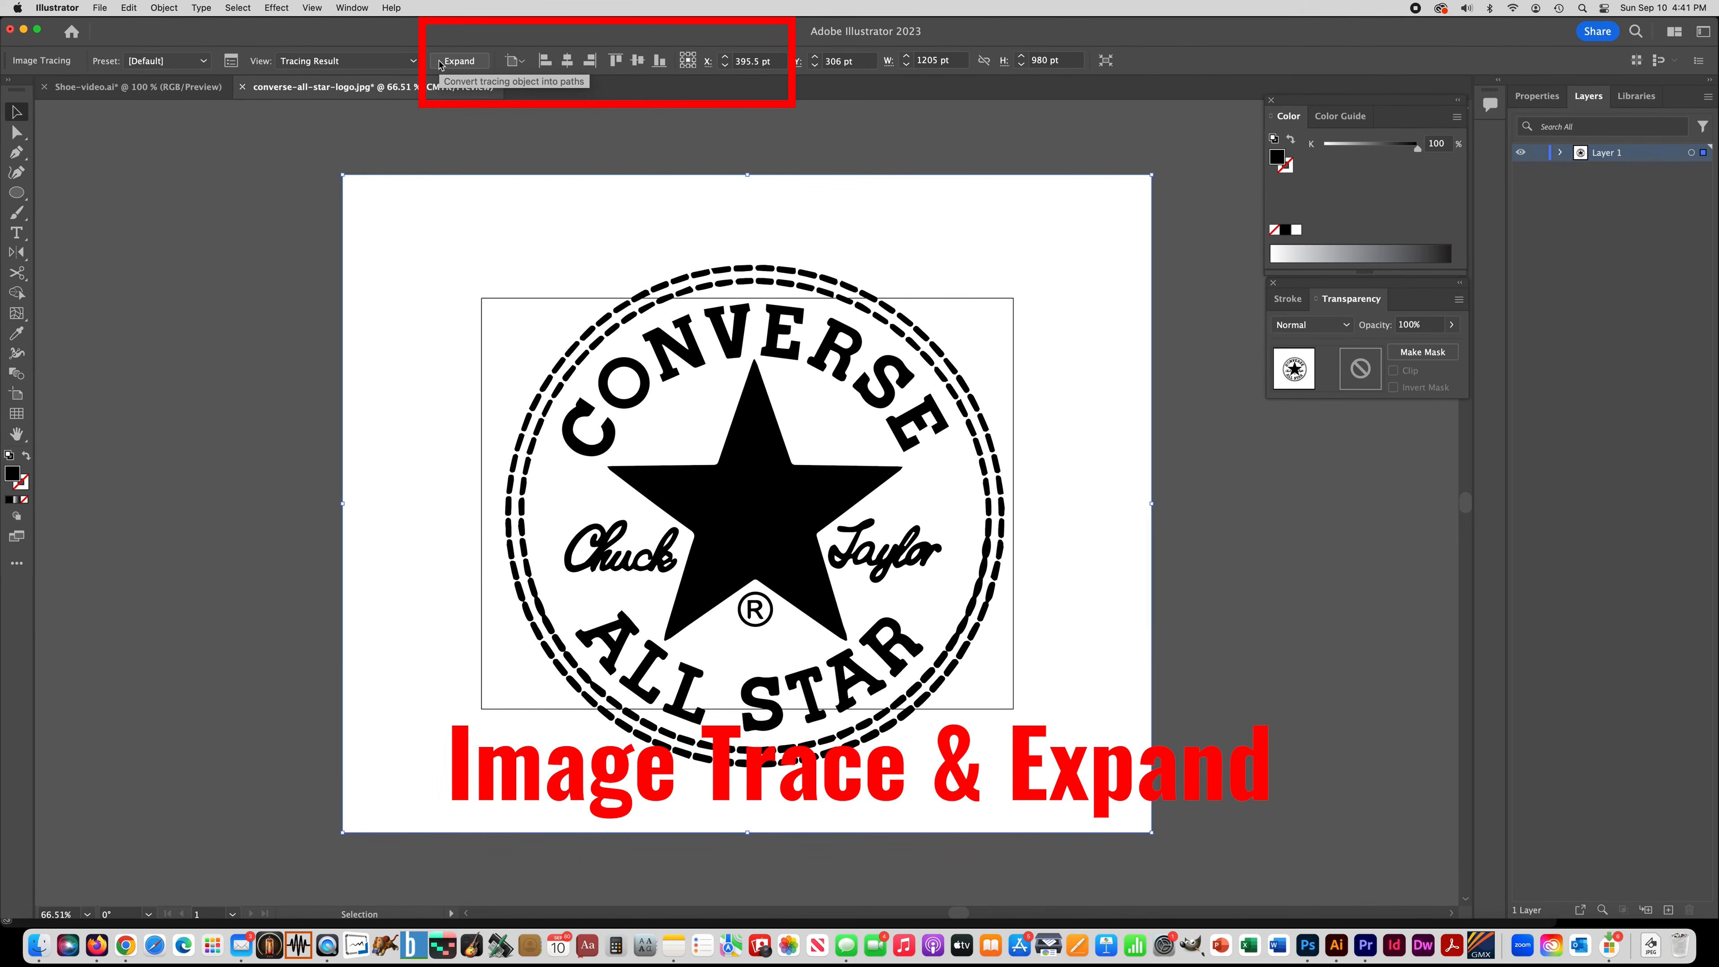
click(459, 61)
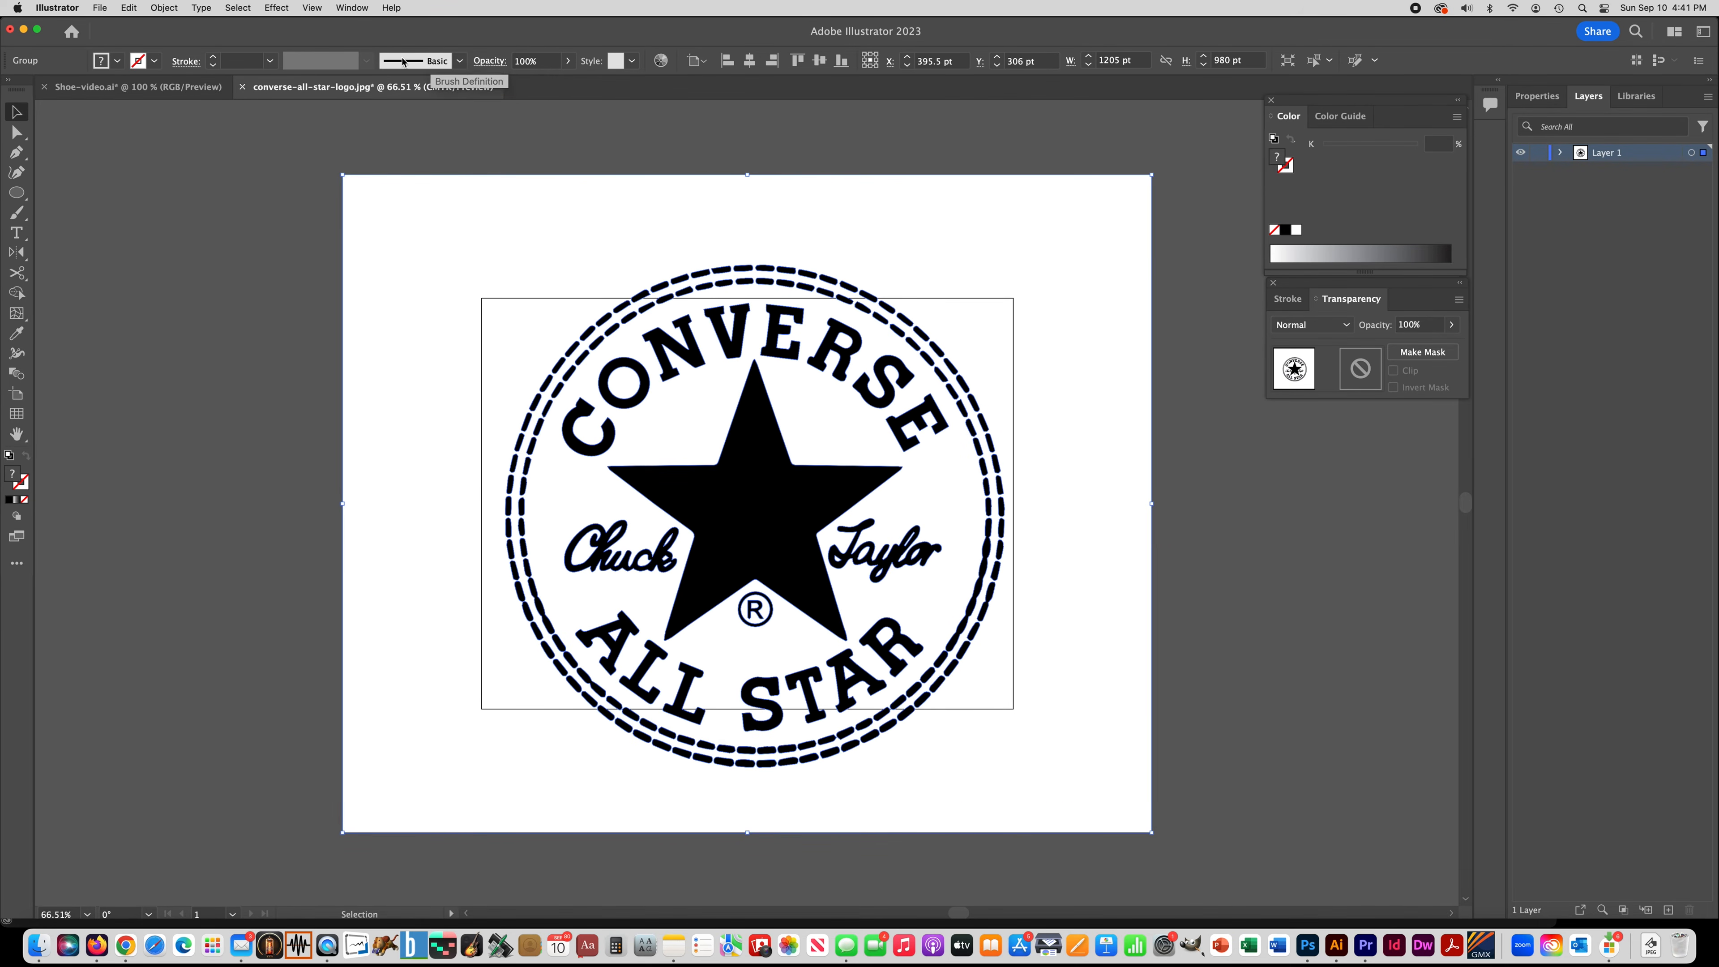
click(164, 8)
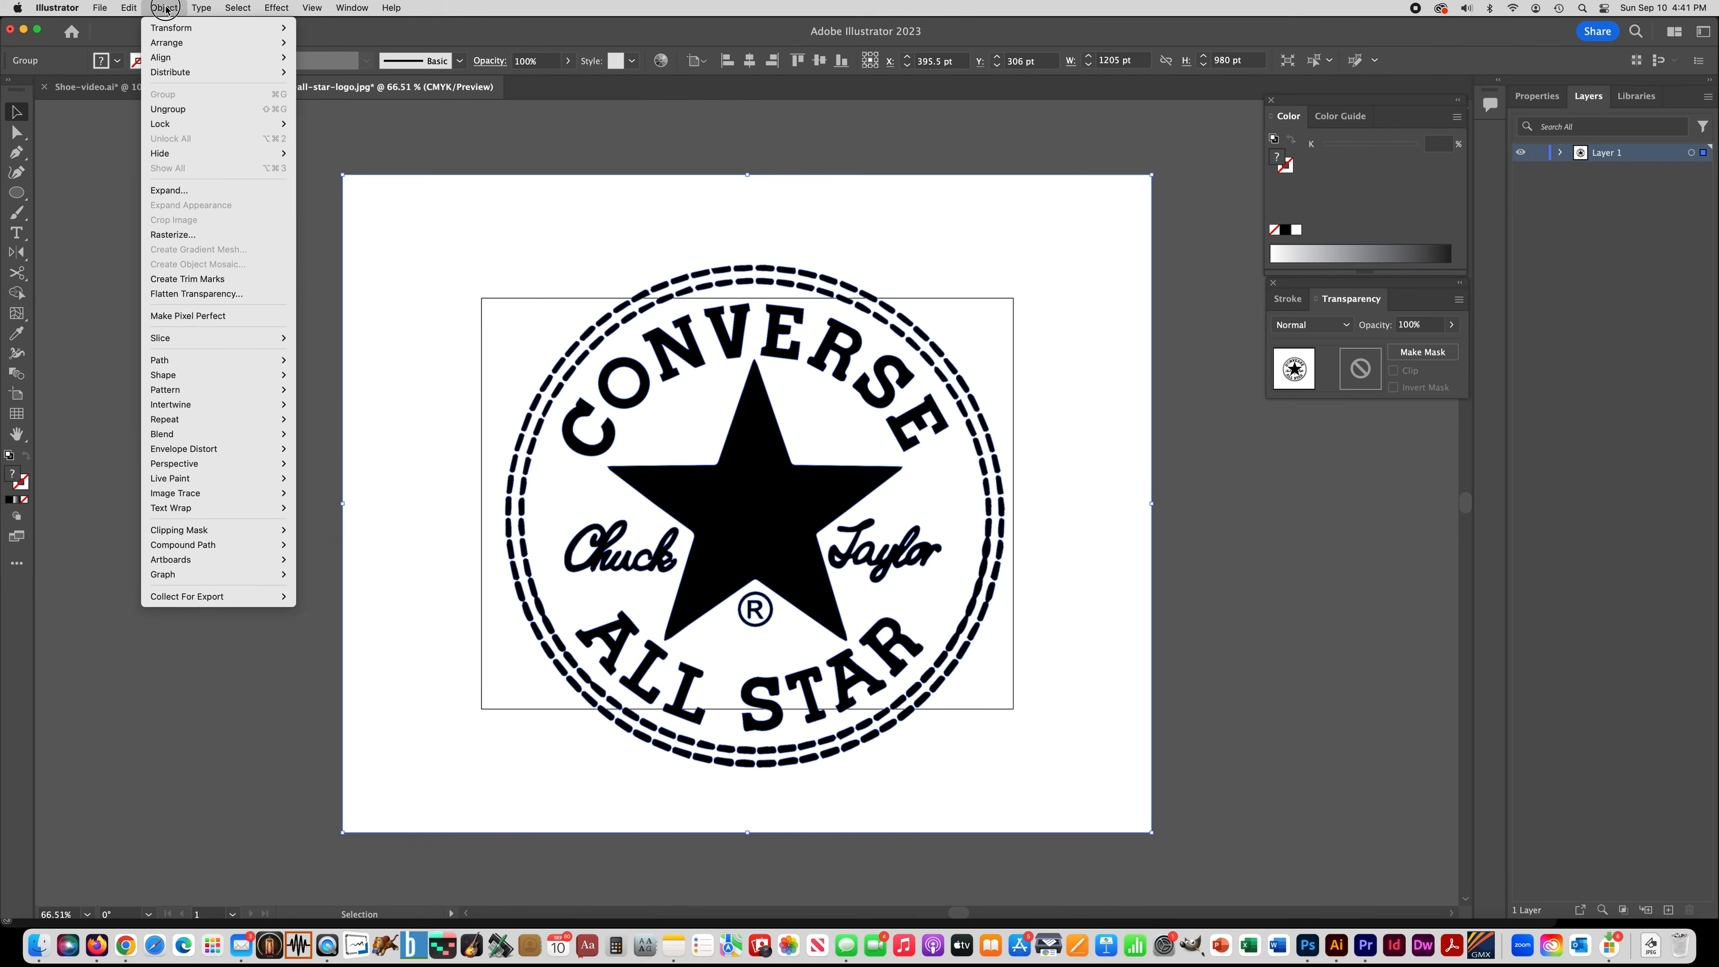
click(159, 111)
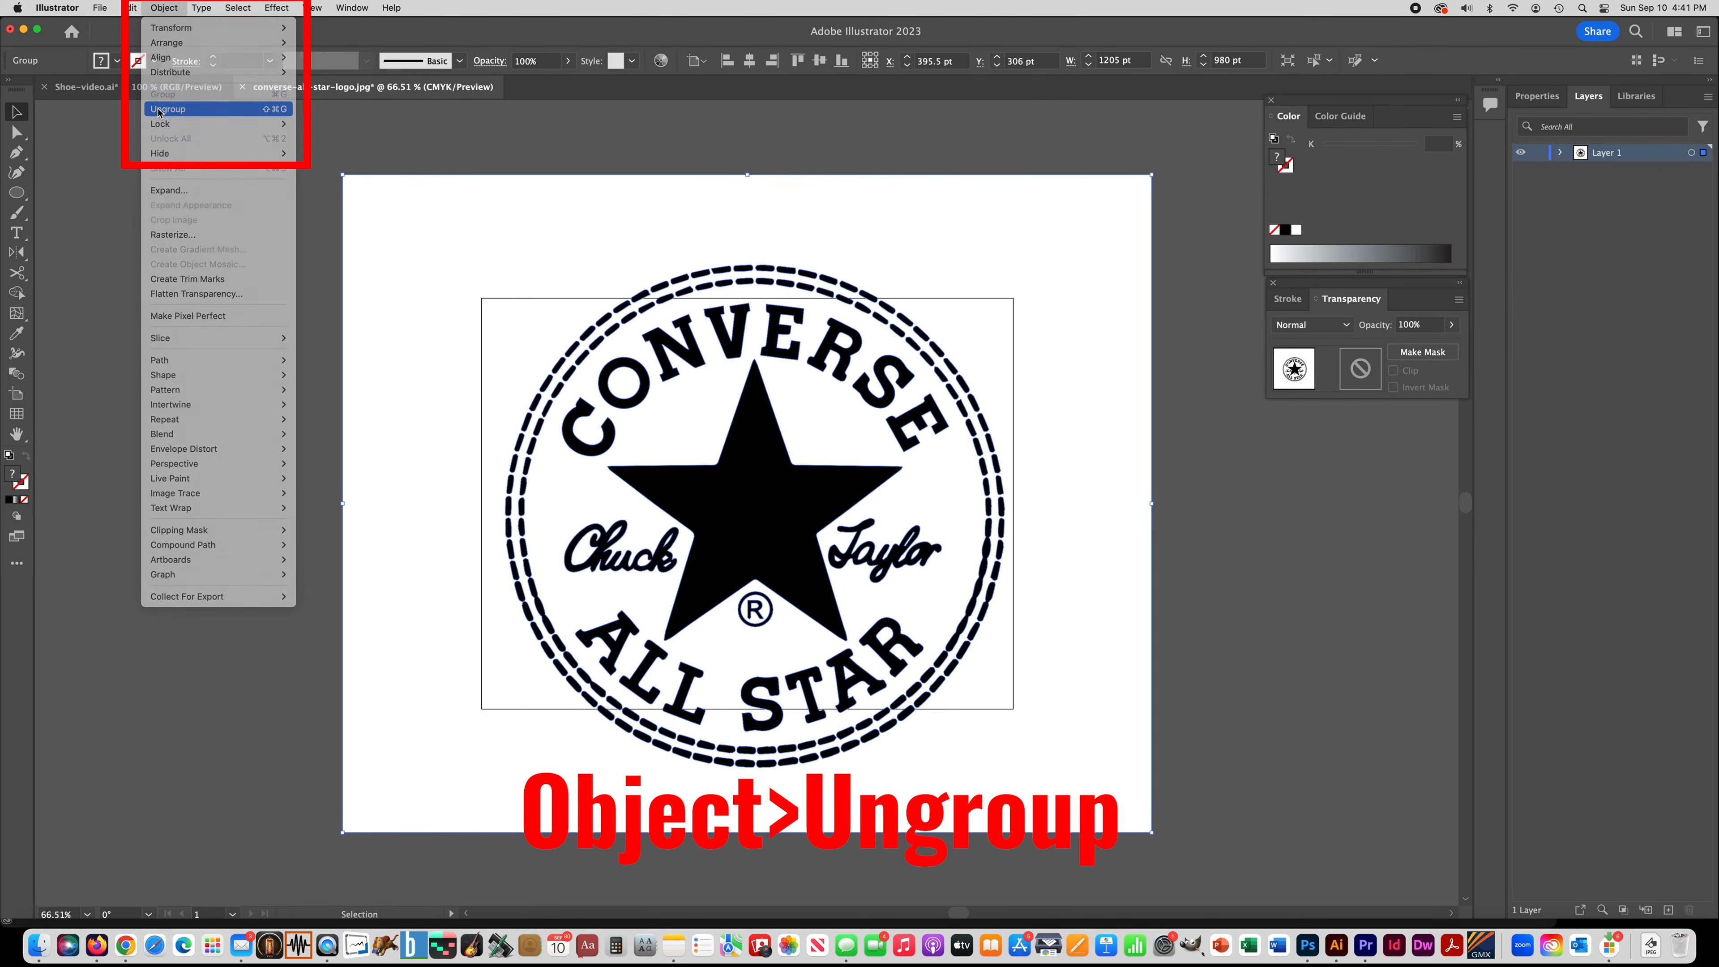
Step: Delete the white background shape behind the traced logo
click(17, 132)
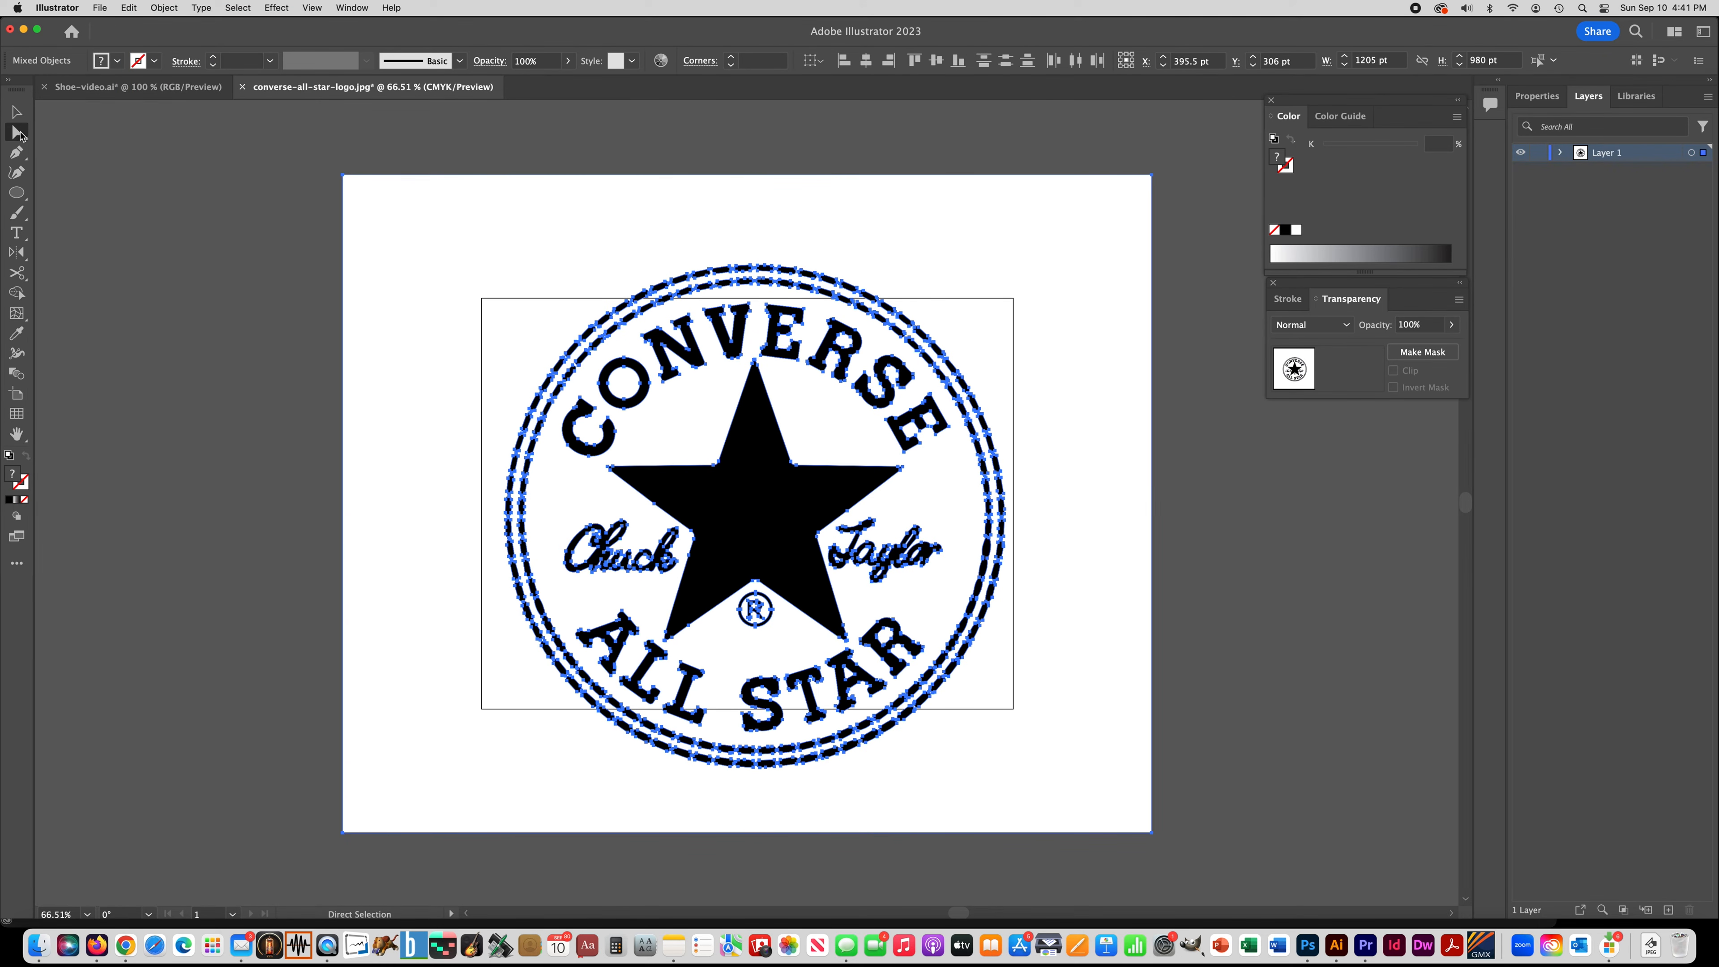
drag(324, 165, 368, 196)
key(Delete)
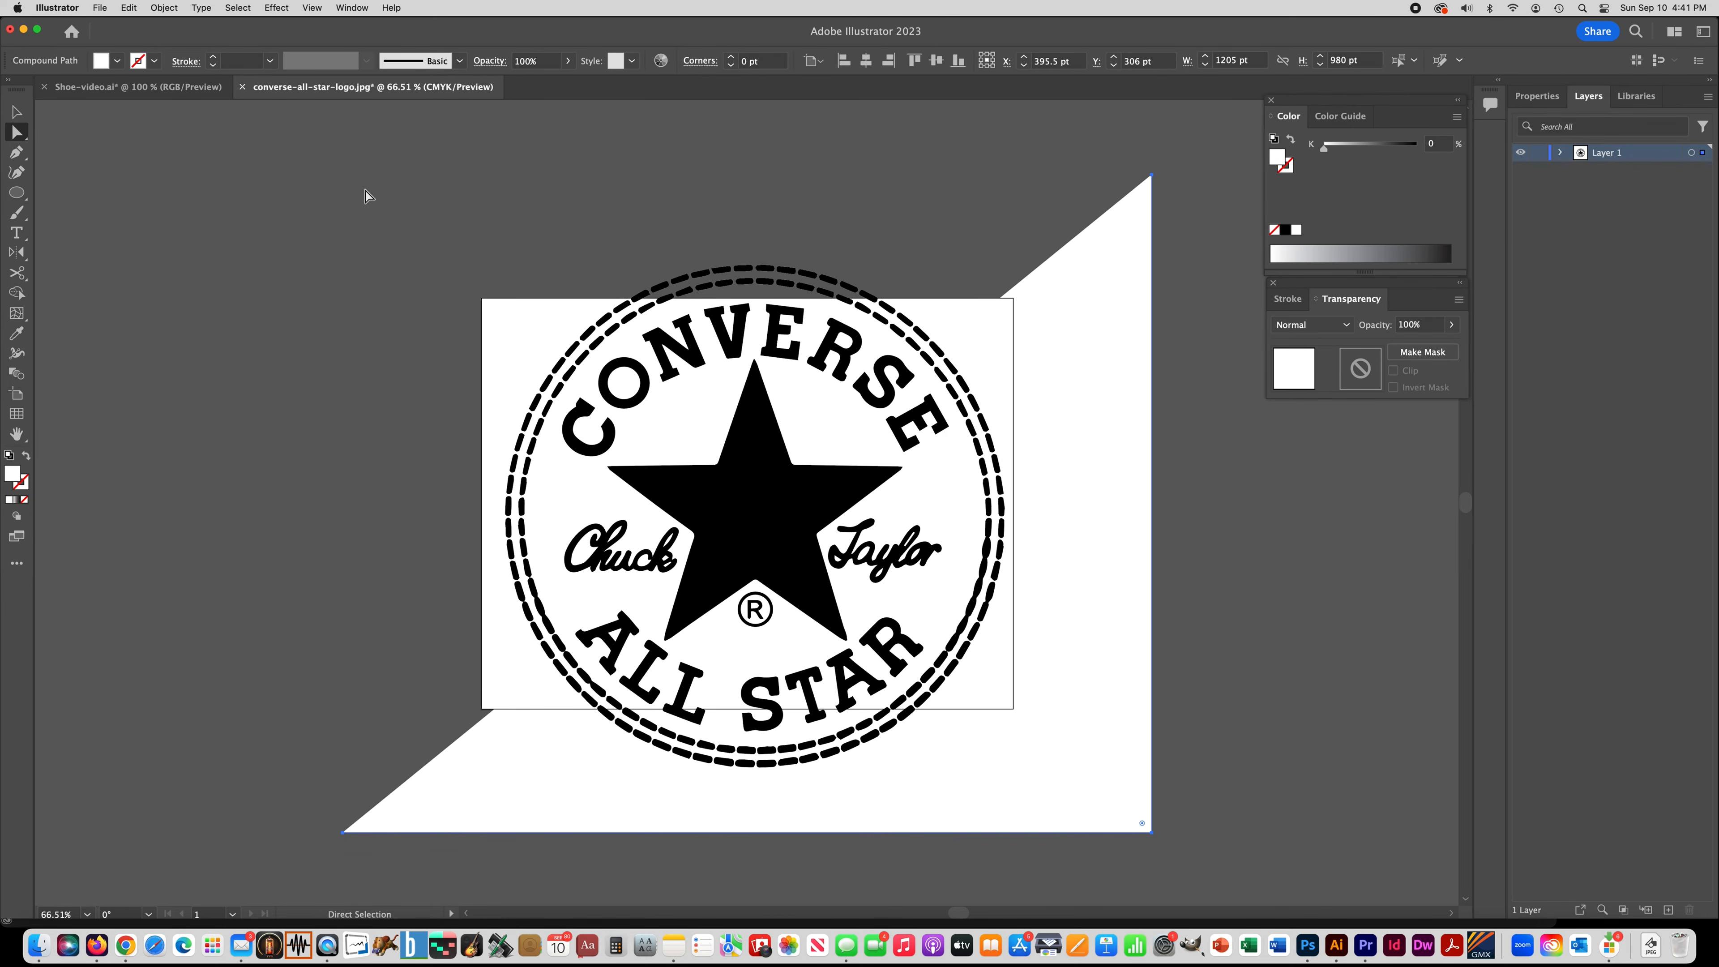
key(Delete)
Step: Select all of the logo artwork and move it off the artboard onto the empty canvas at its left
click(15, 112)
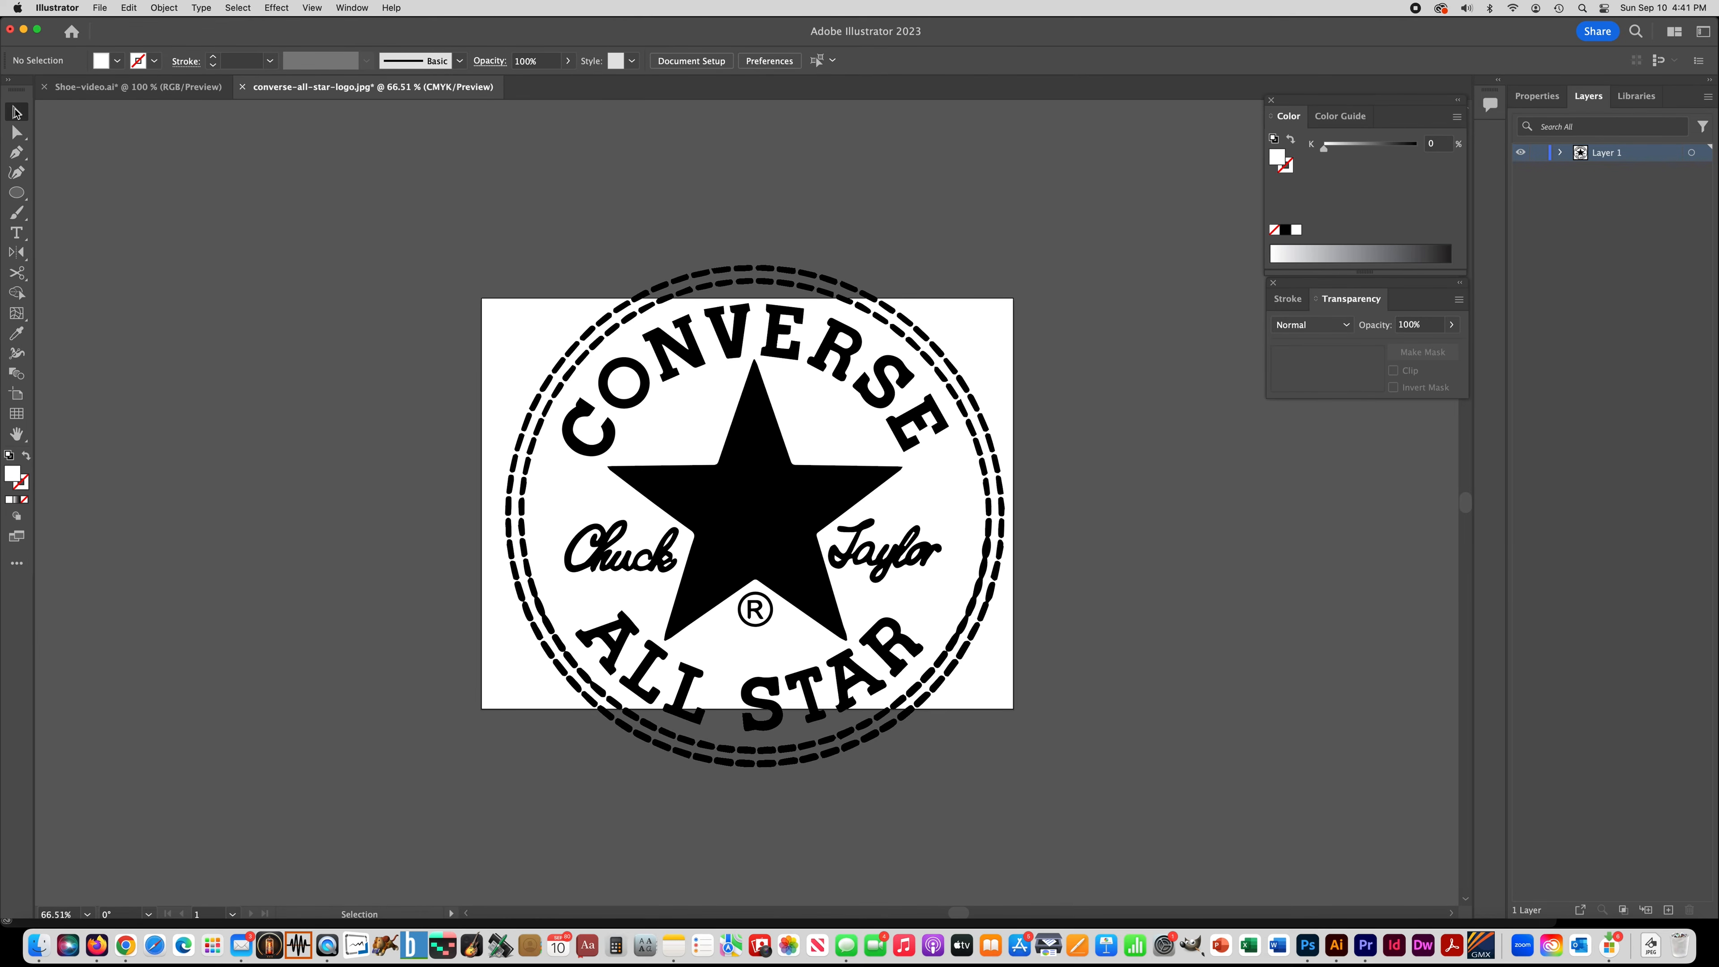
key(super+a)
drag(722, 568, 405, 542)
Step: Select every shape with the star's black fill color and move them to the opposite side of the artboard
click(17, 132)
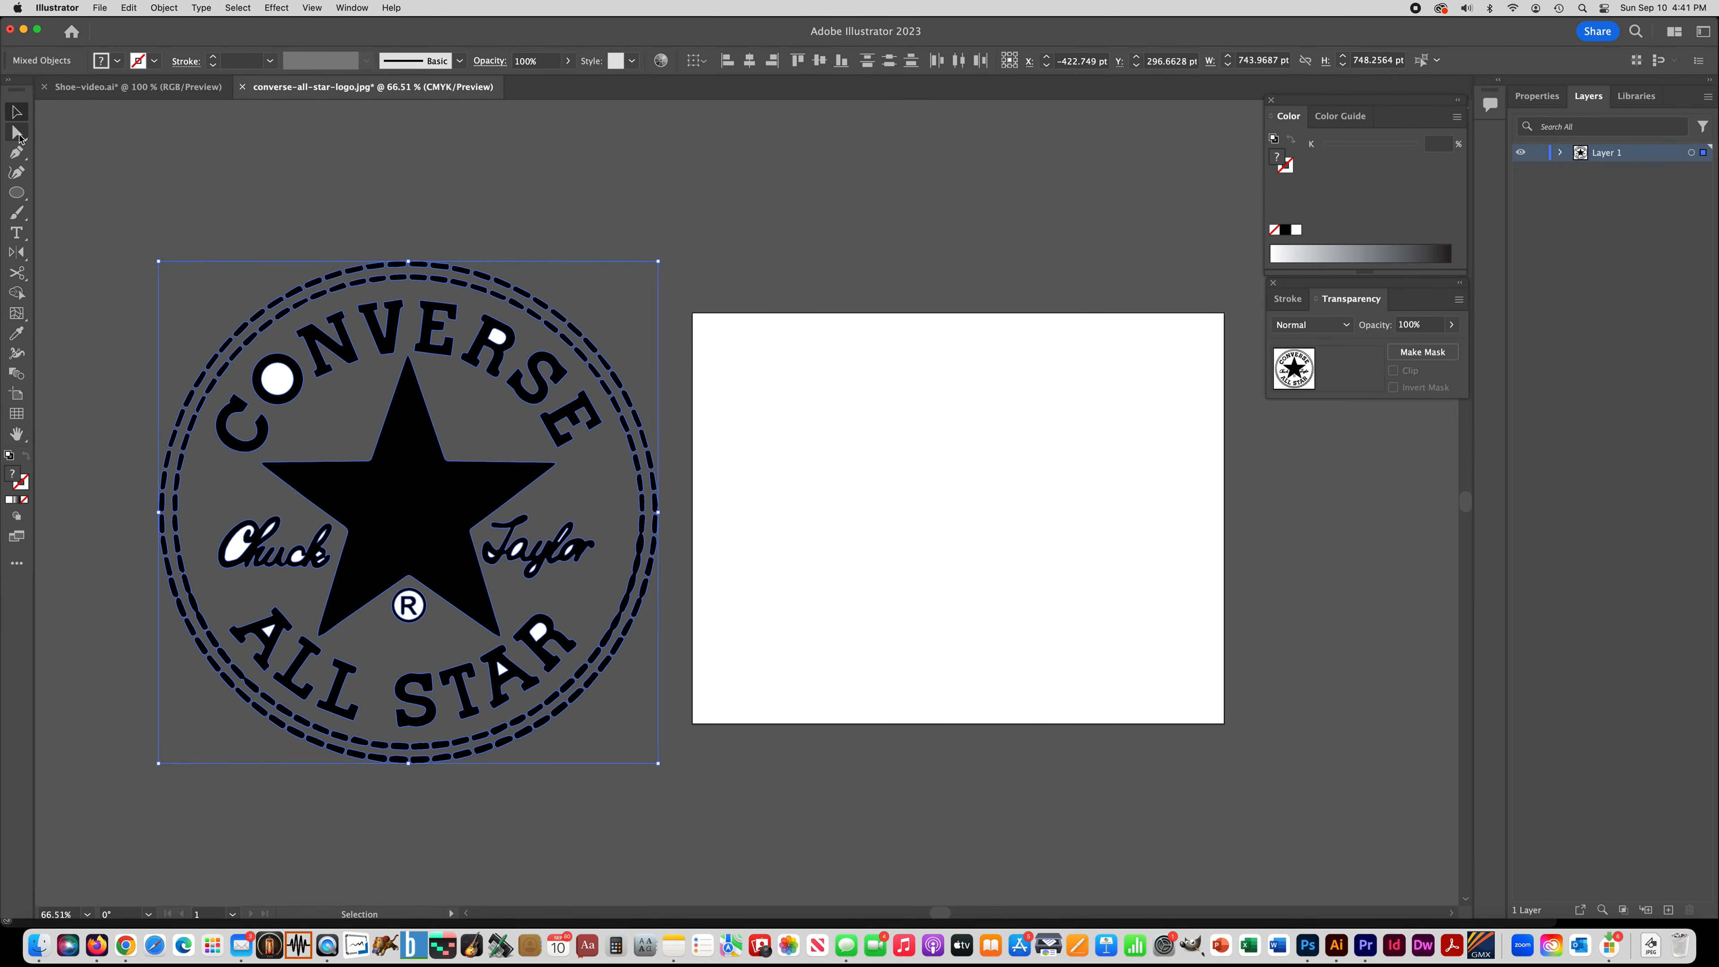
click(186, 181)
click(399, 489)
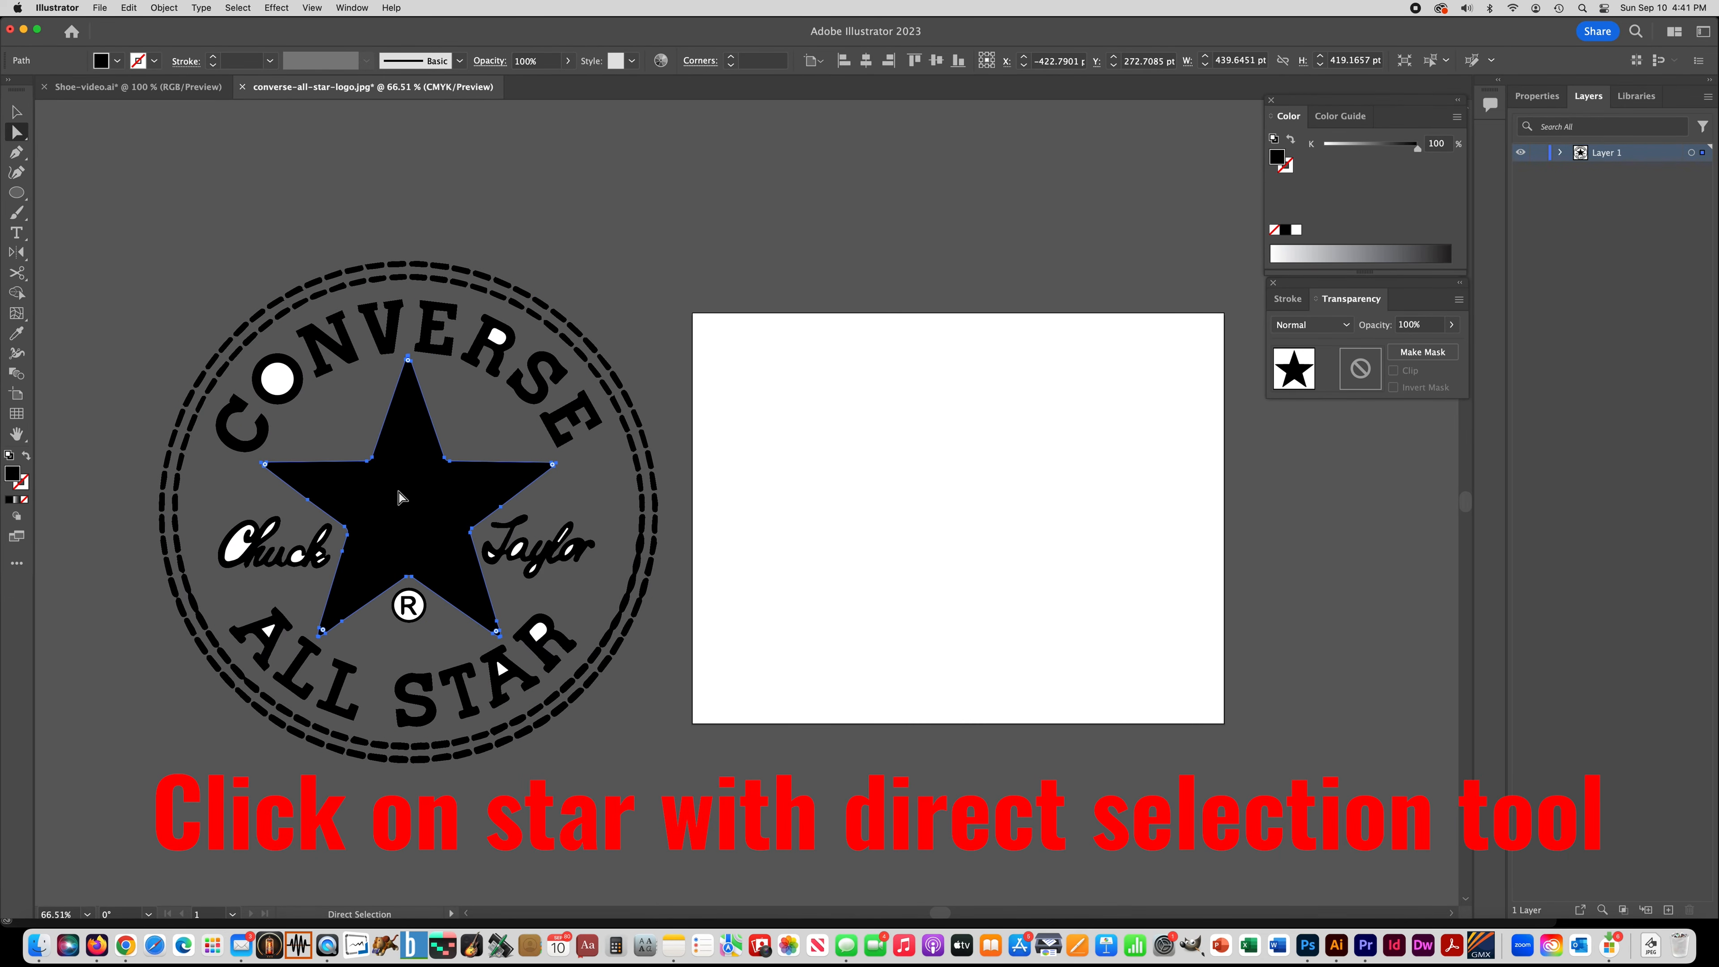
click(238, 8)
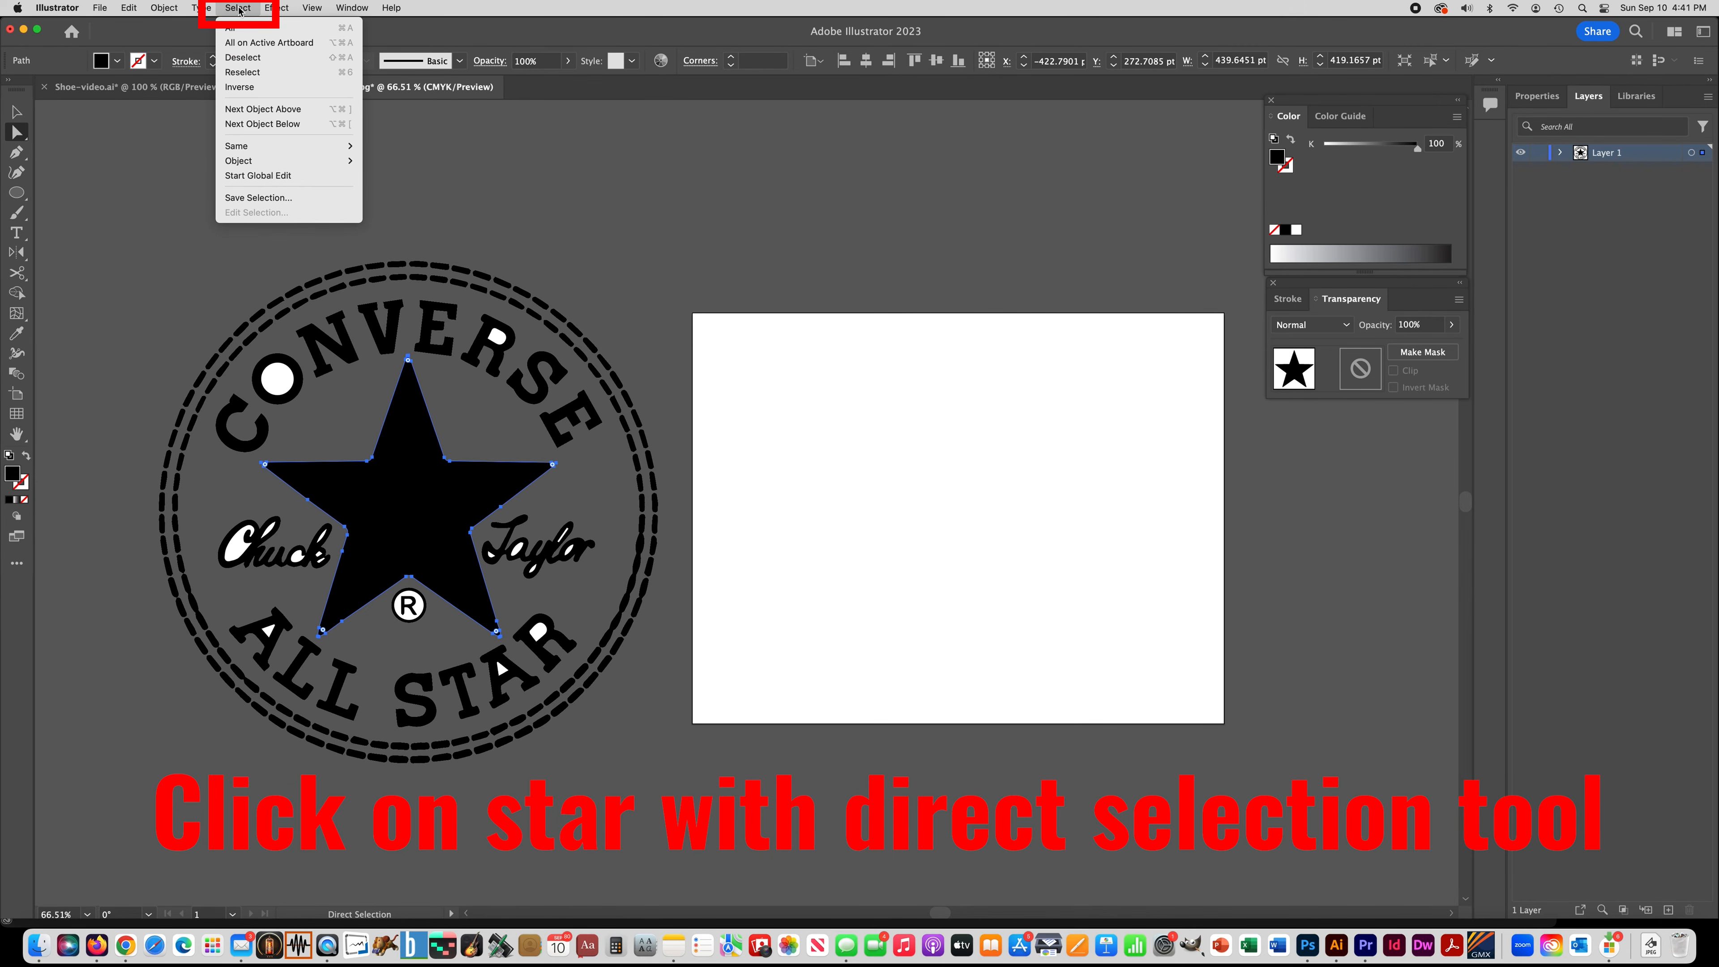
mouse_move(252, 154)
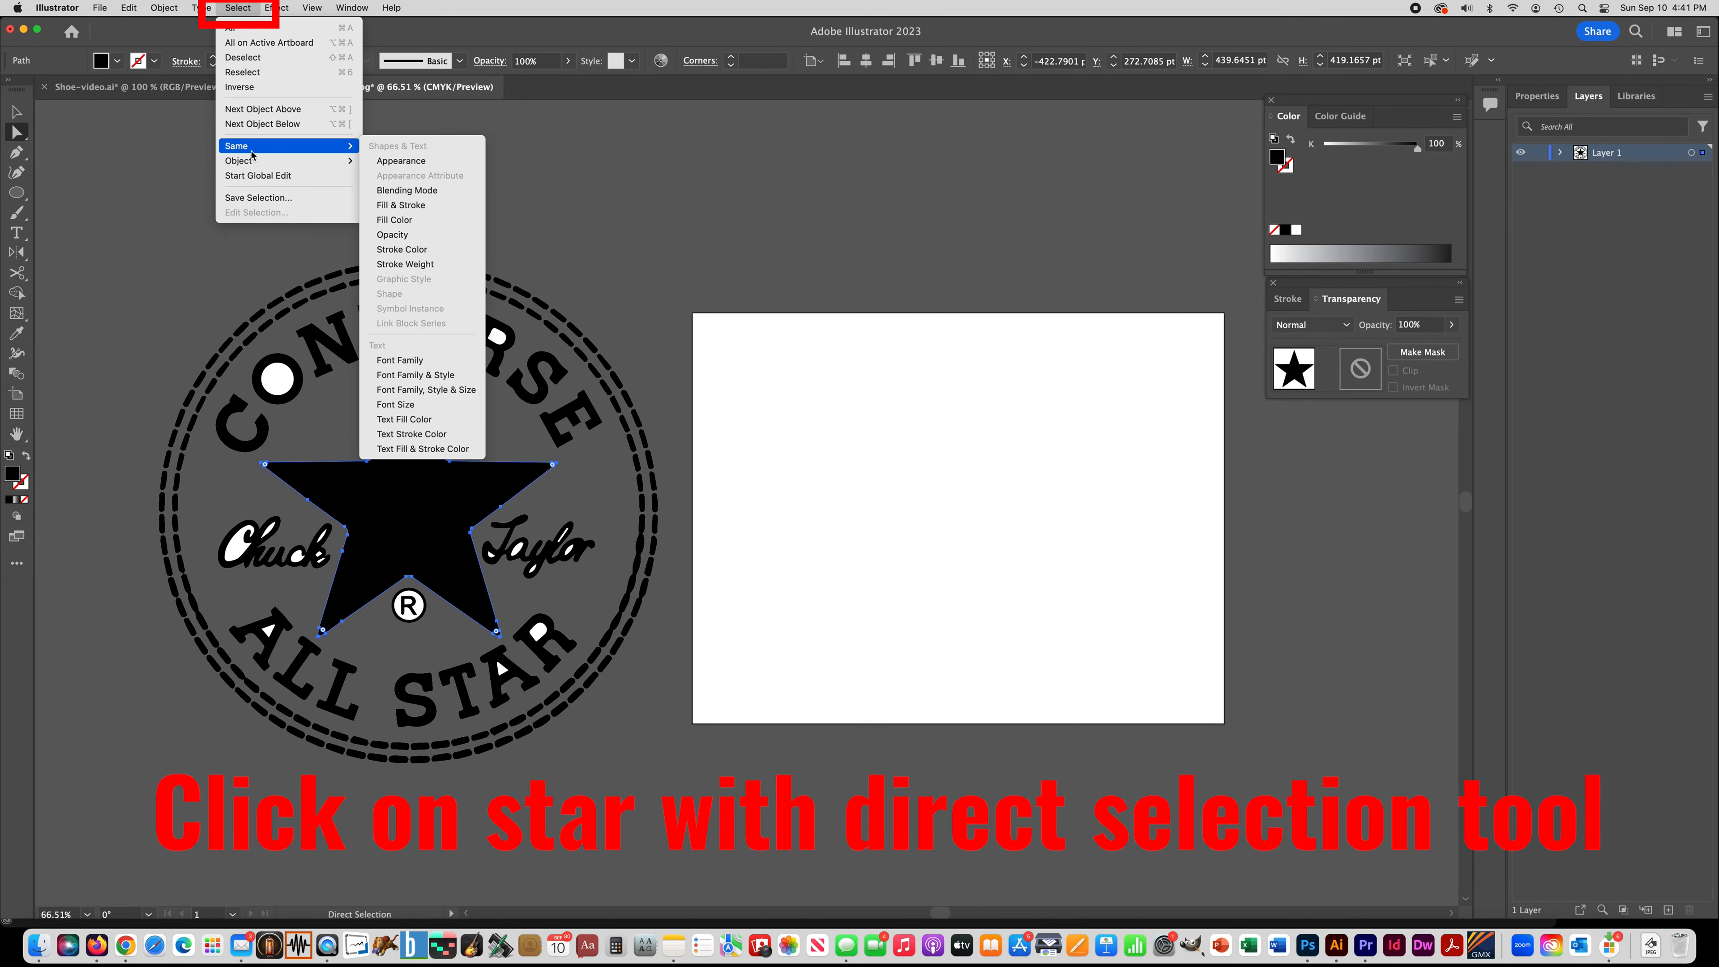
click(399, 220)
drag(544, 186, 305, 145)
drag(189, 478, 1252, 540)
Step: Delete all the leftover white logo shapes beside the artboard
drag(396, 230, 532, 238)
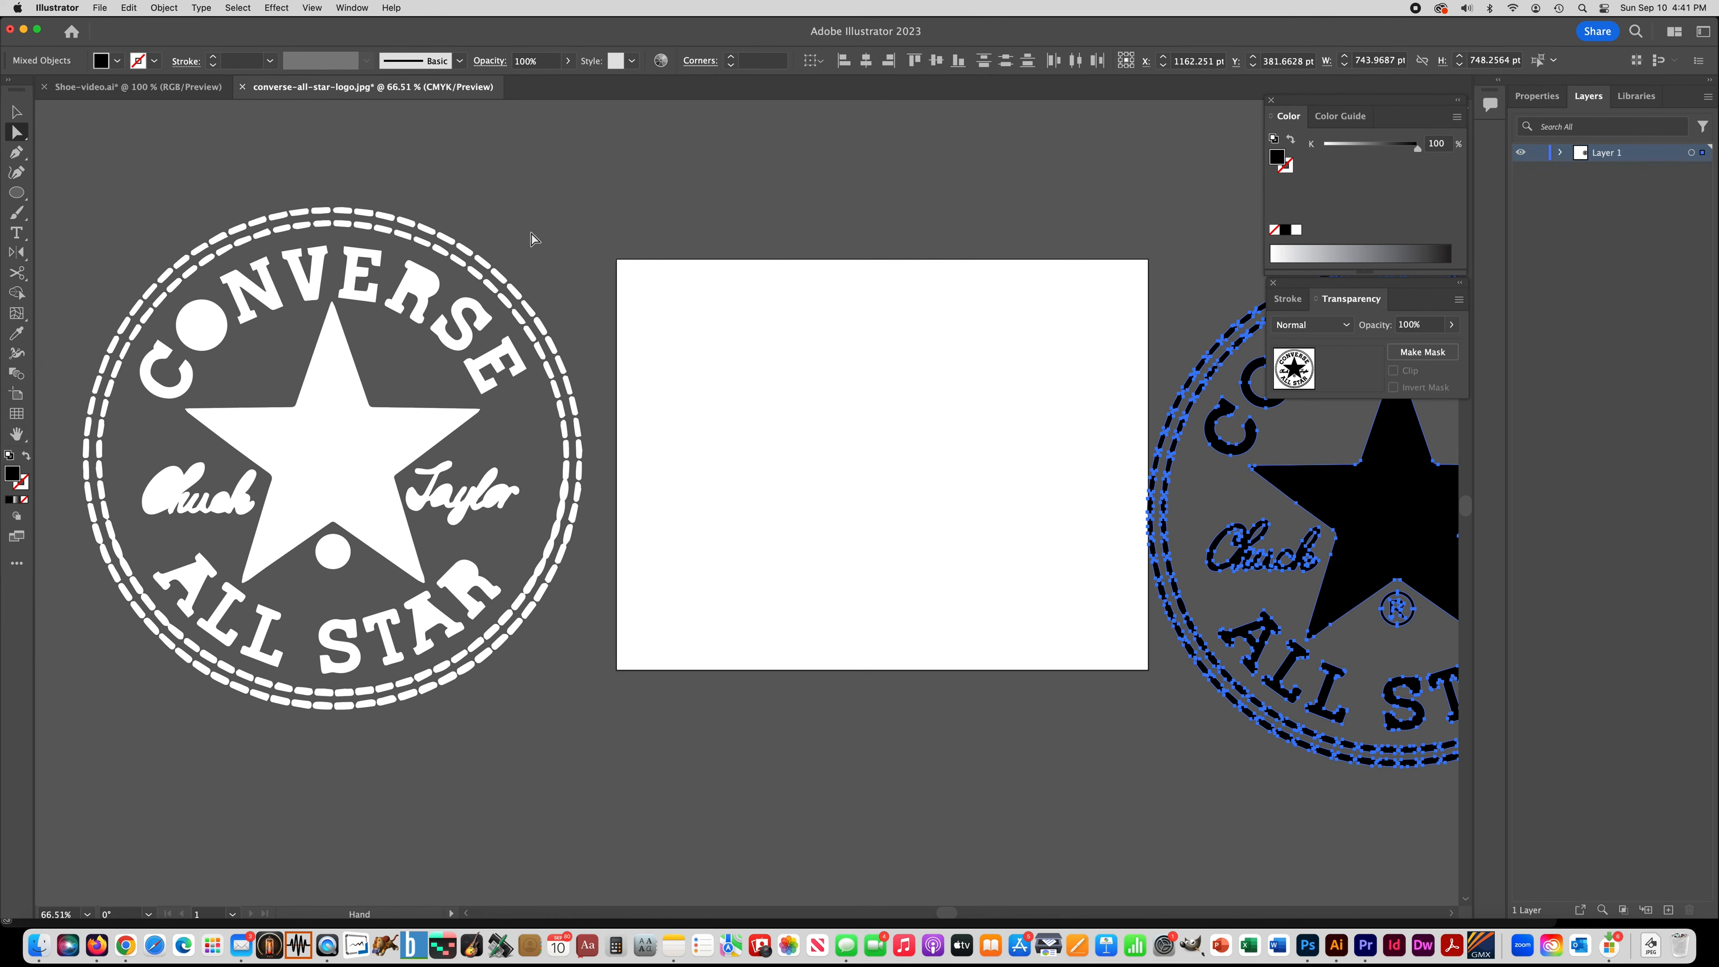
drag(86, 192, 633, 818)
key(Delete)
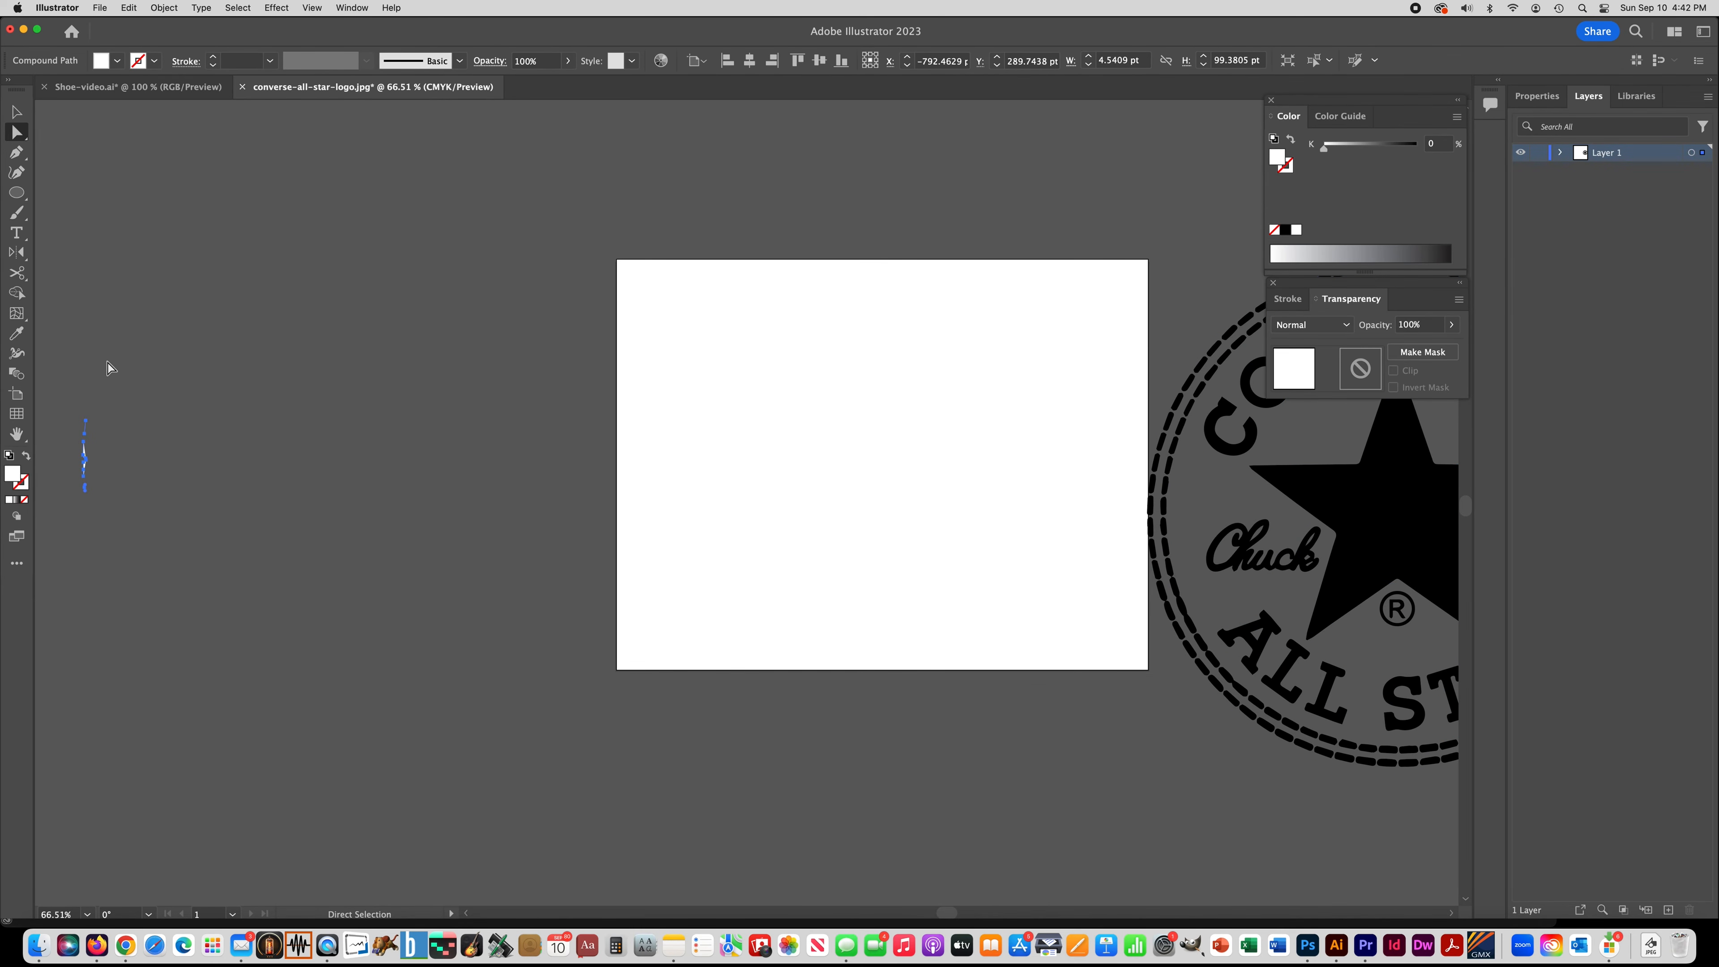
key(Delete)
Step: Scale the whole black logo down to about 444 by 447 pt and place it just beside the artboard
alt+super+click(802, 457)
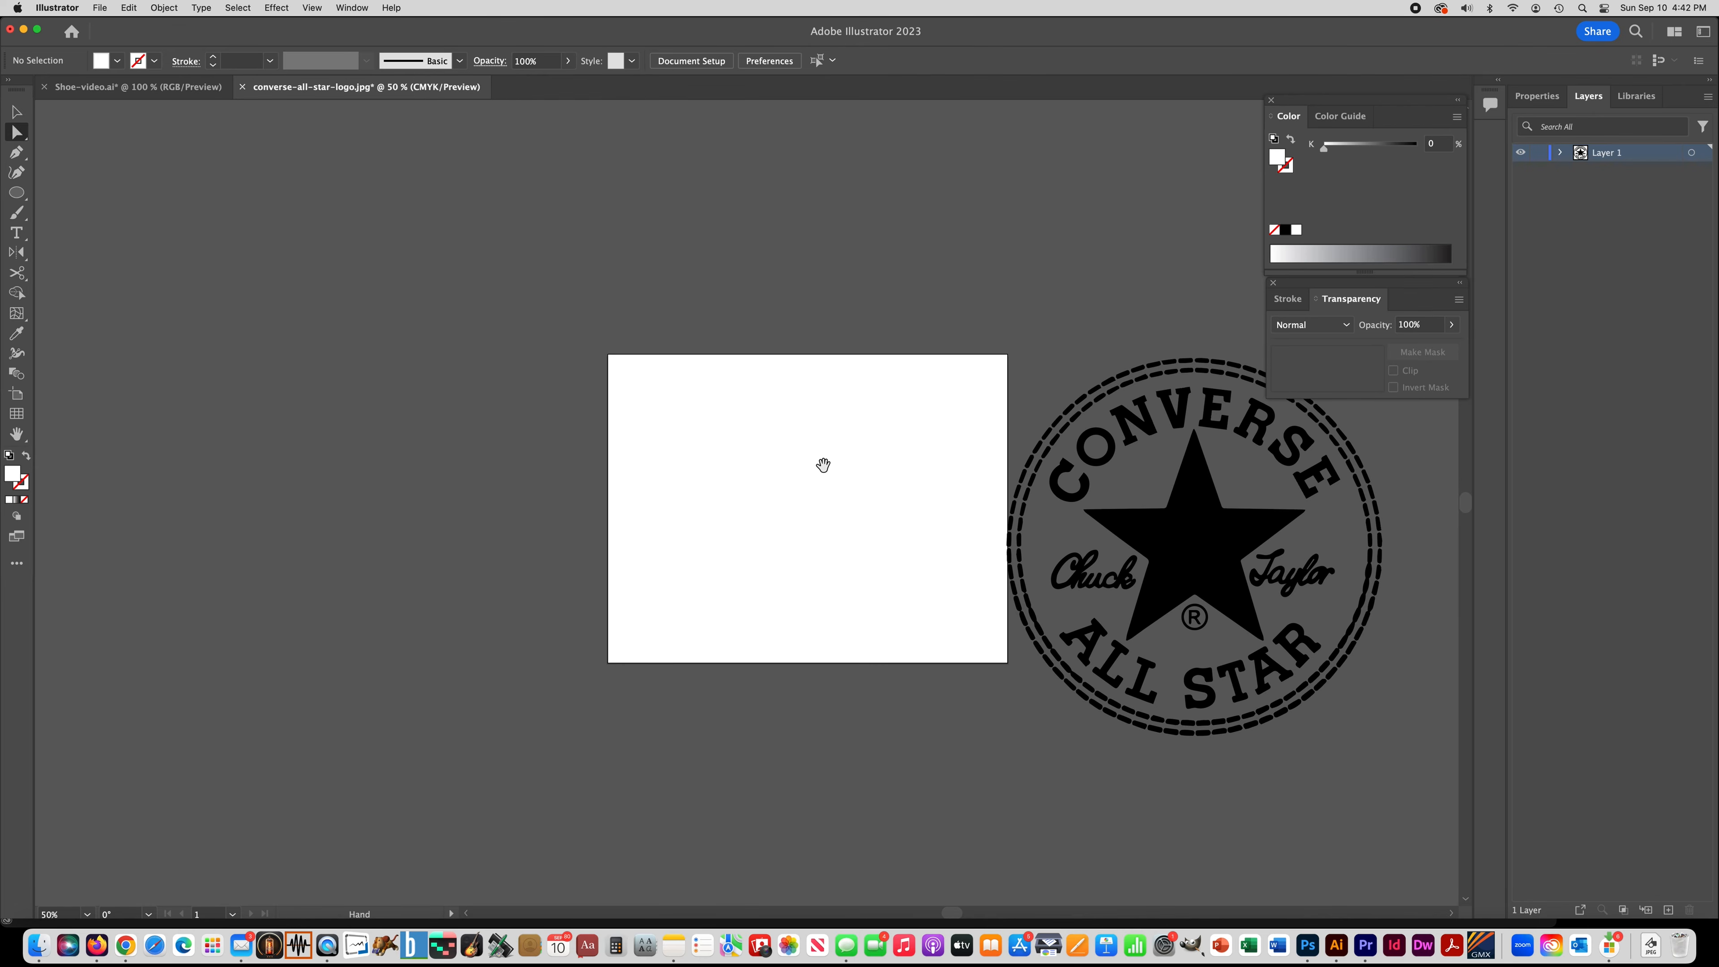
drag(823, 465, 710, 449)
key(v)
drag(759, 286, 1248, 757)
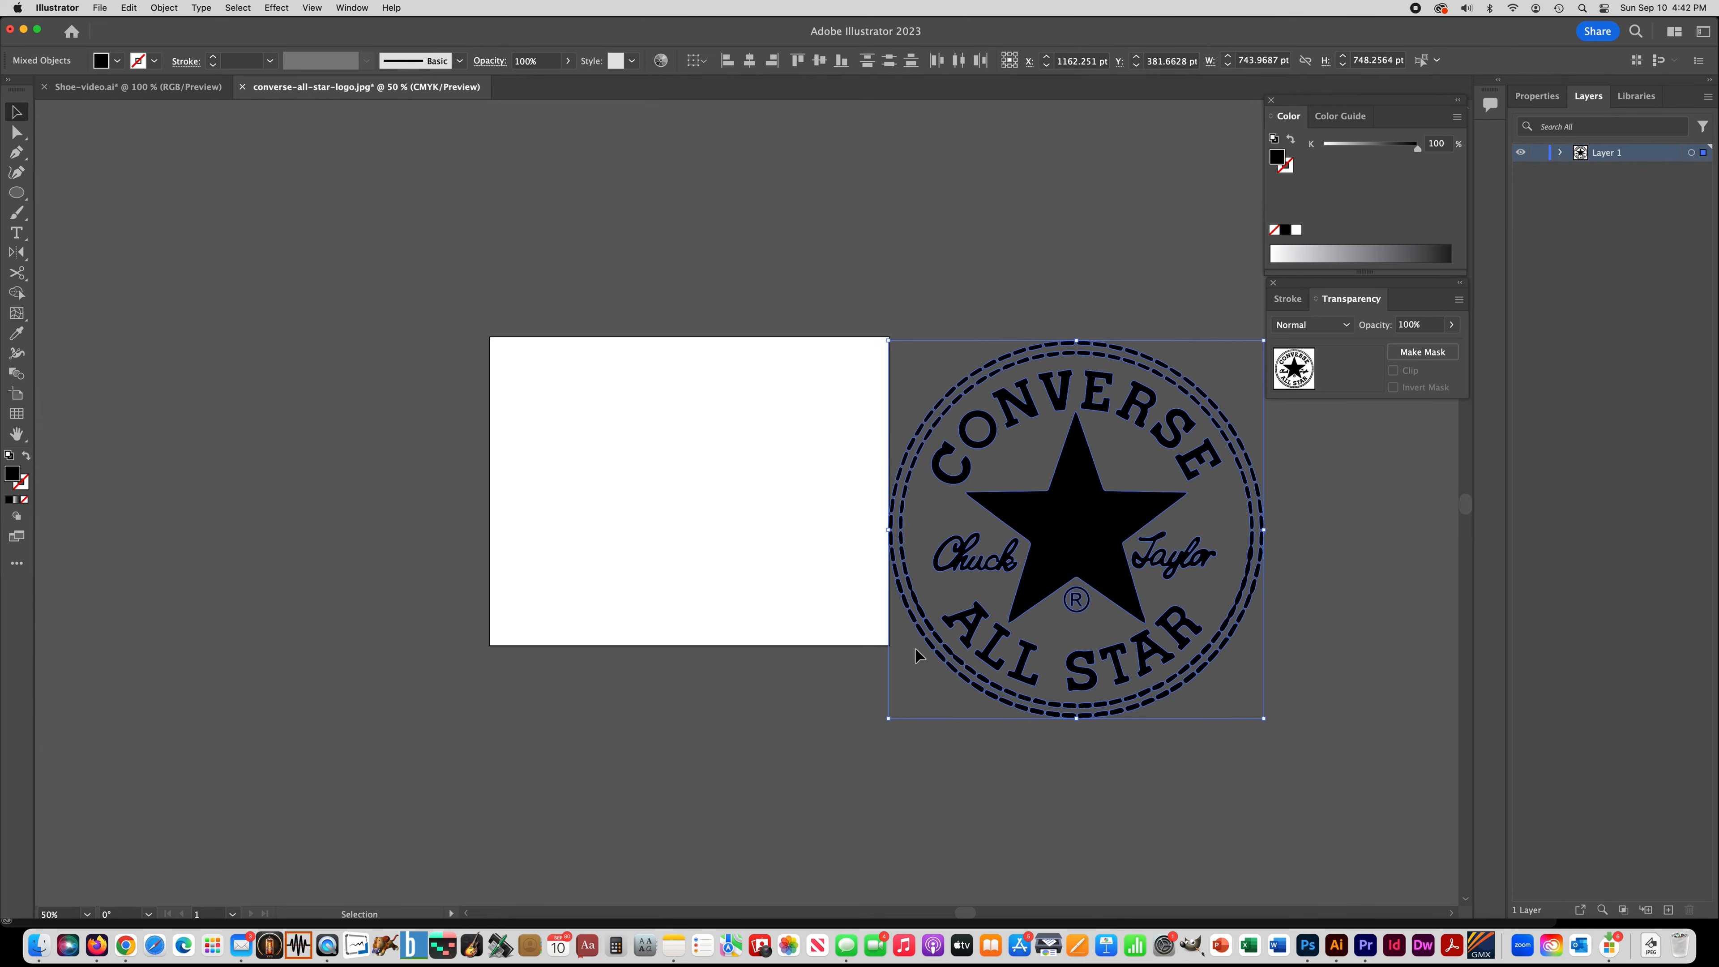
drag(888, 718, 1031, 571)
drag(1152, 452, 1029, 479)
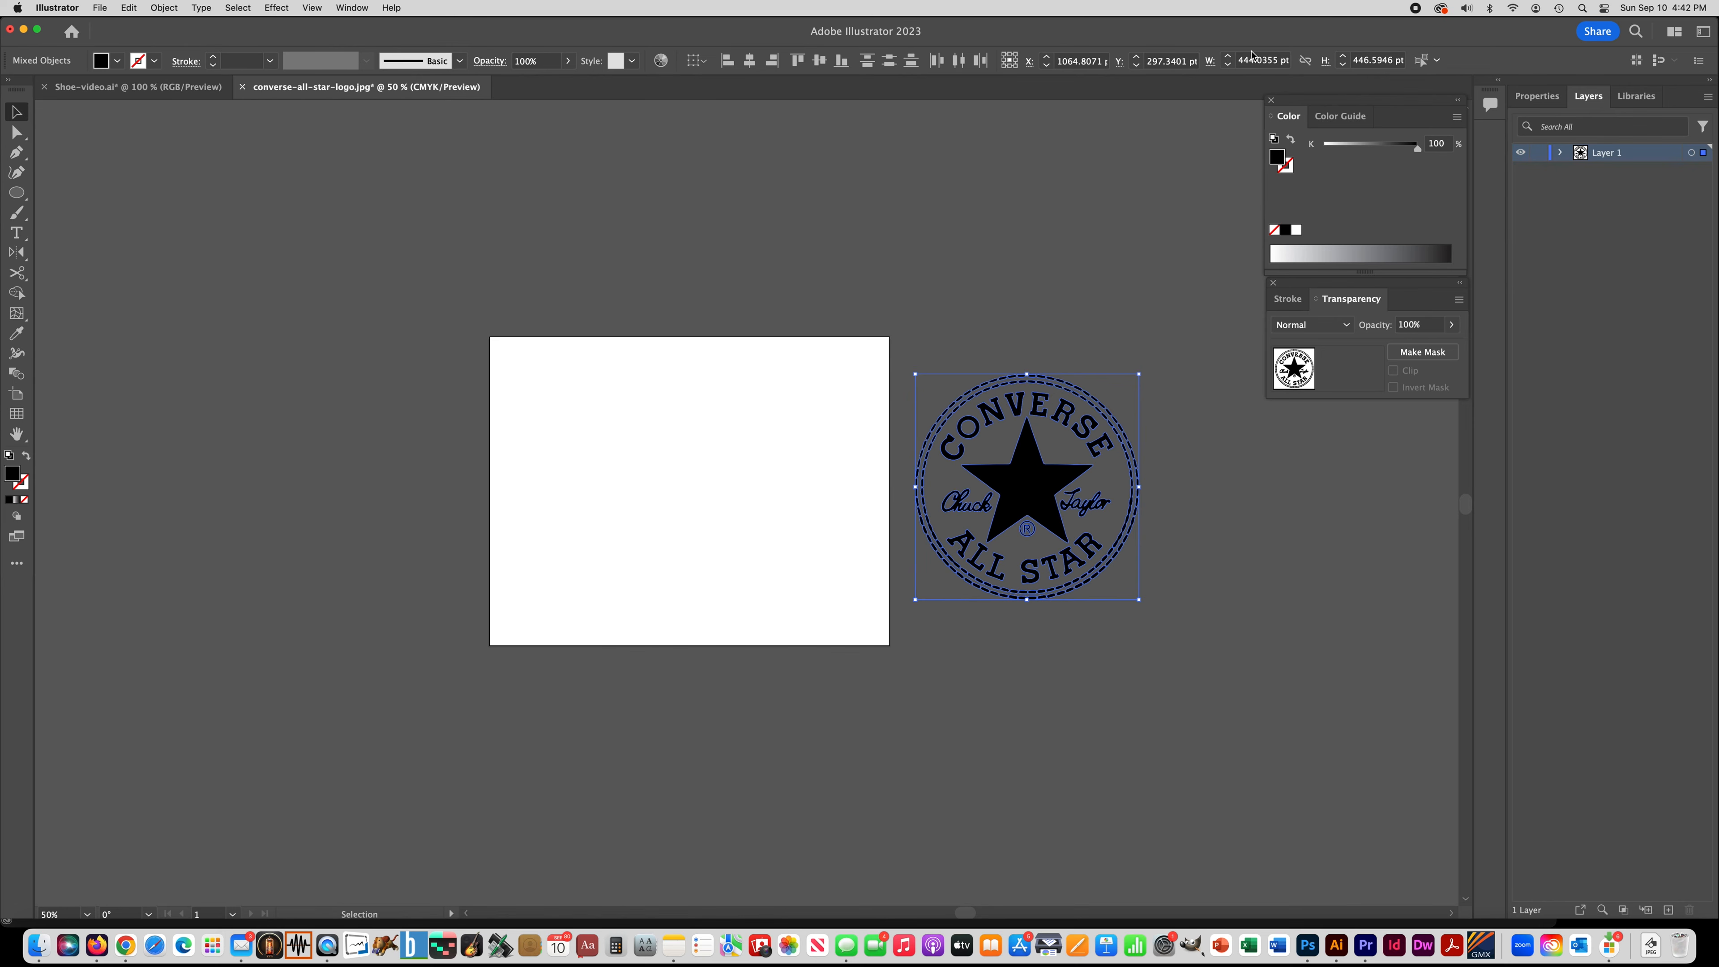
Step: Switch the logo's color model to RGB, fill it with dark navy 121443 and deselect it
super+click(1038, 497)
super+click(807, 496)
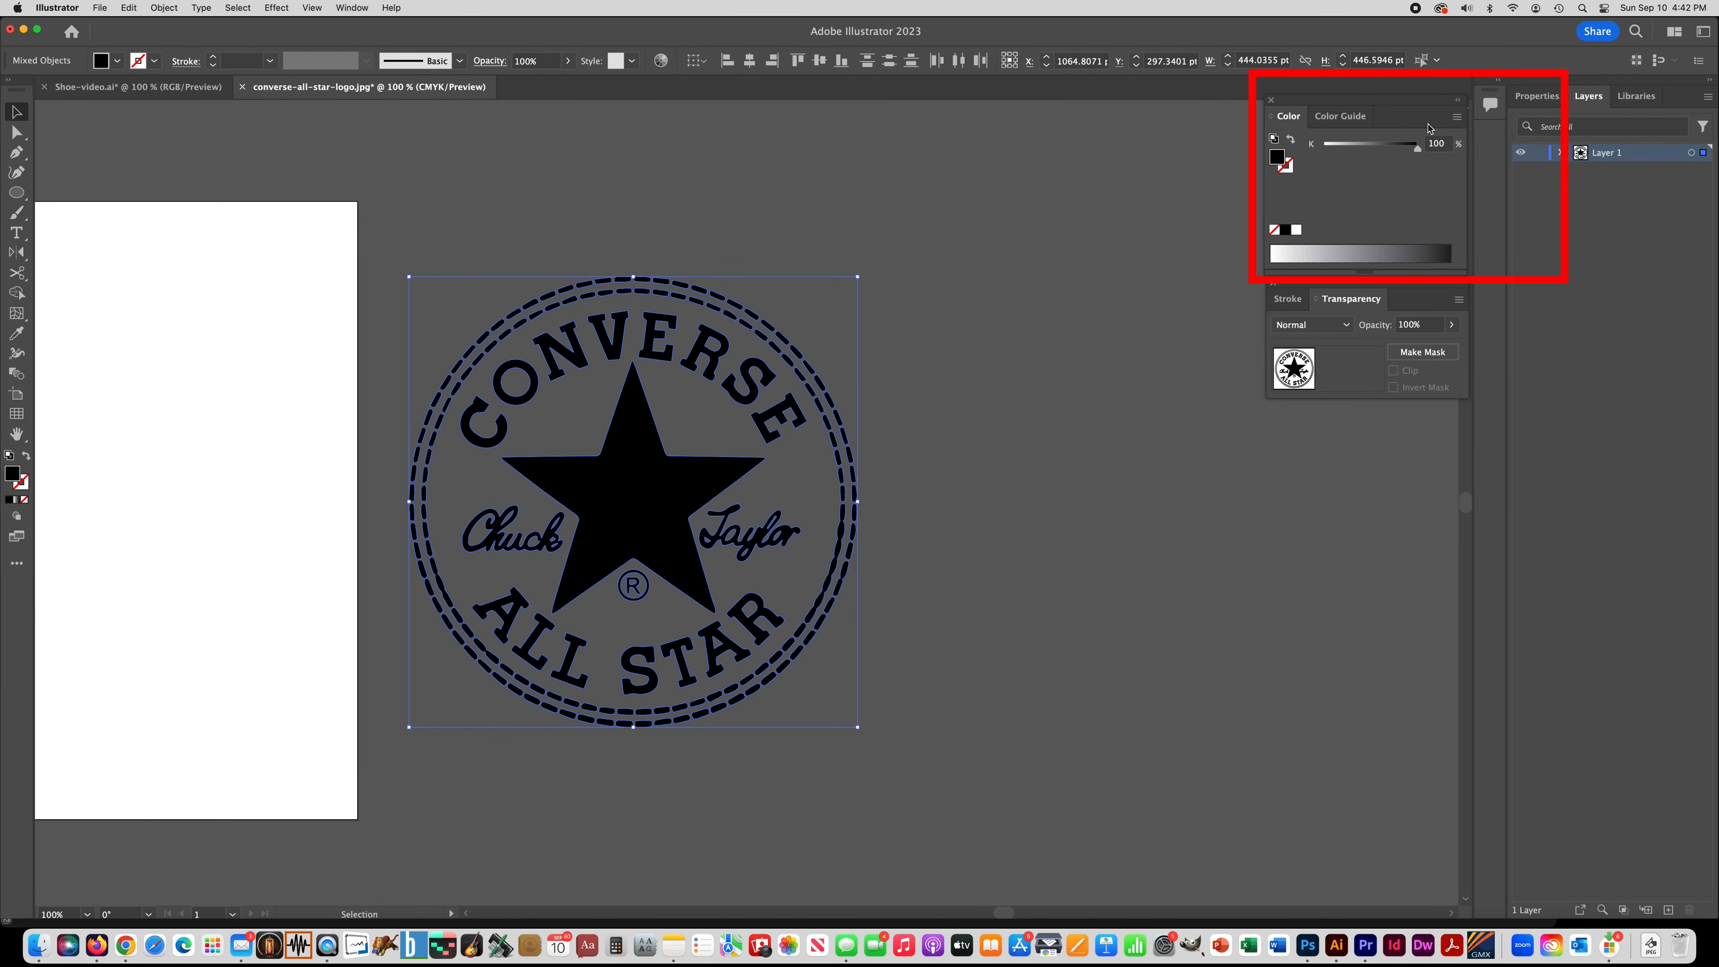
click(1457, 119)
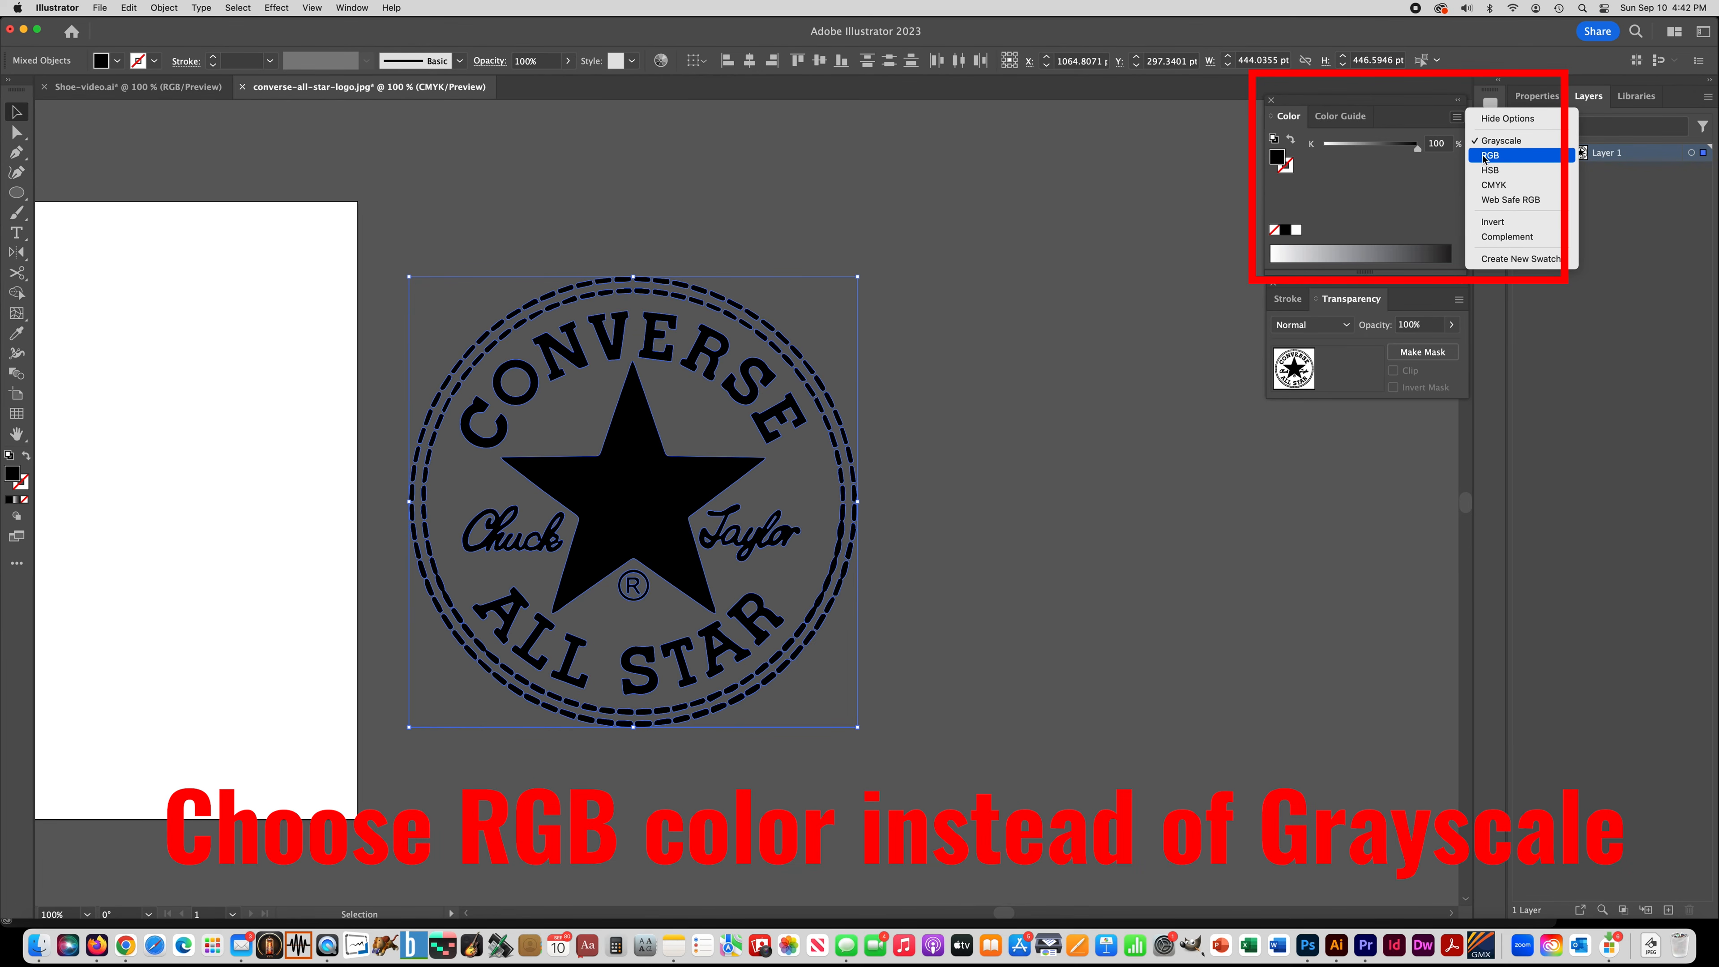
click(1484, 156)
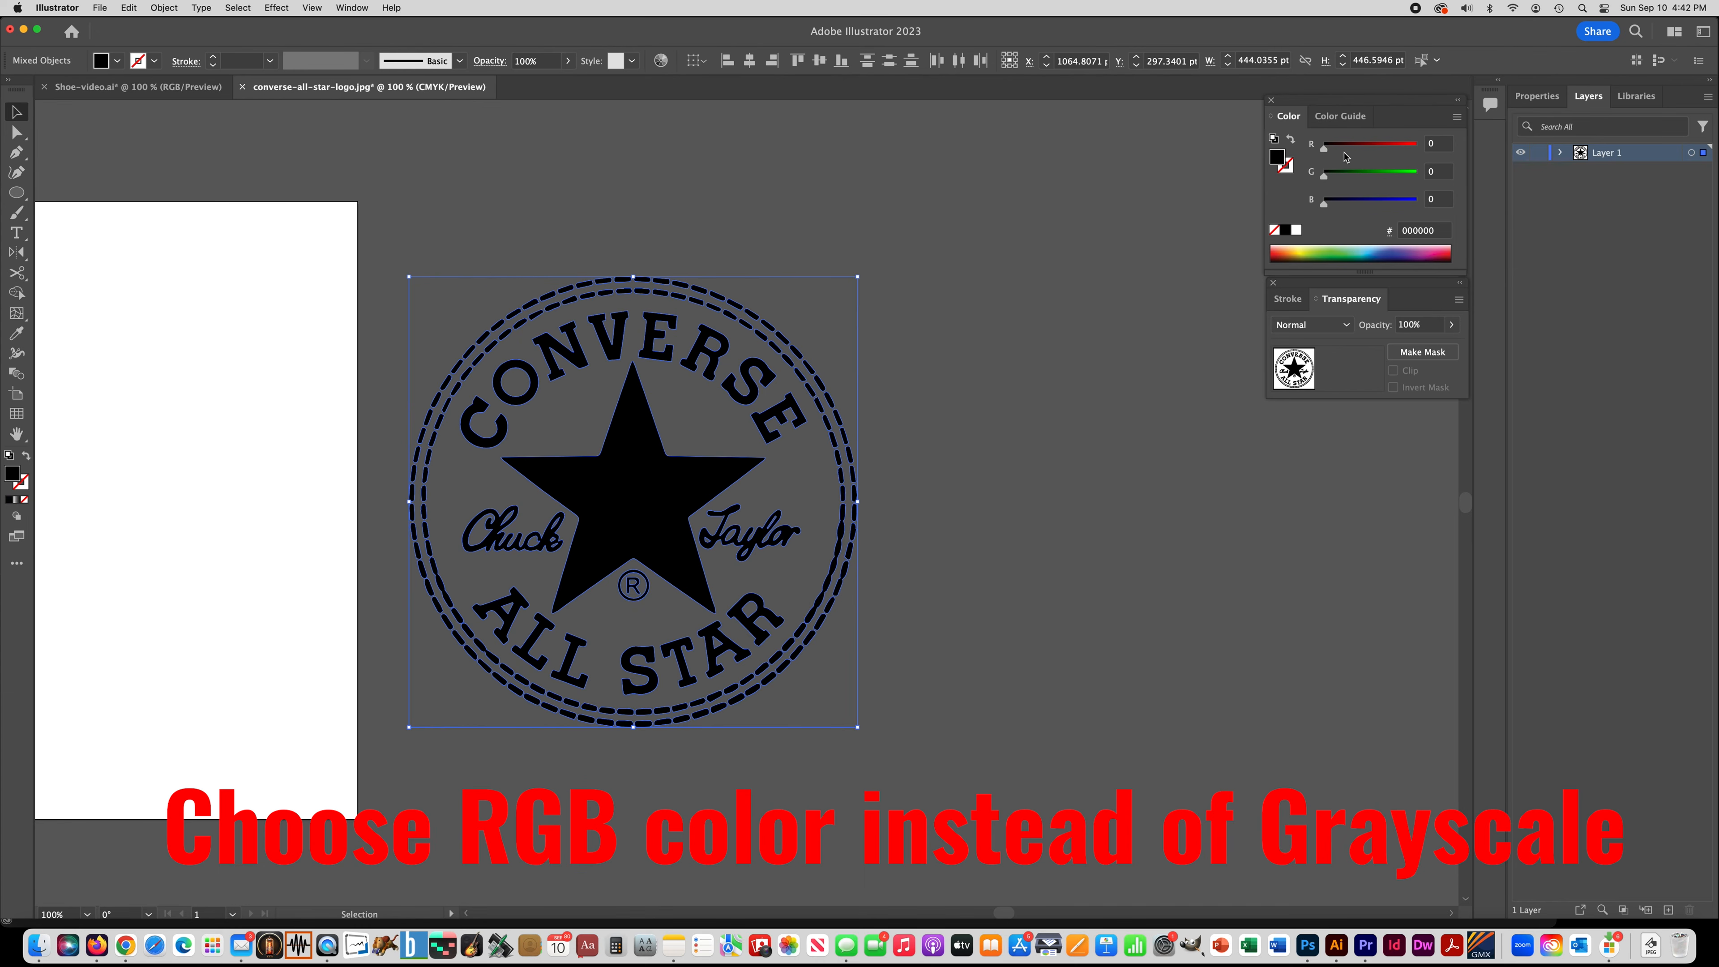
click(1391, 251)
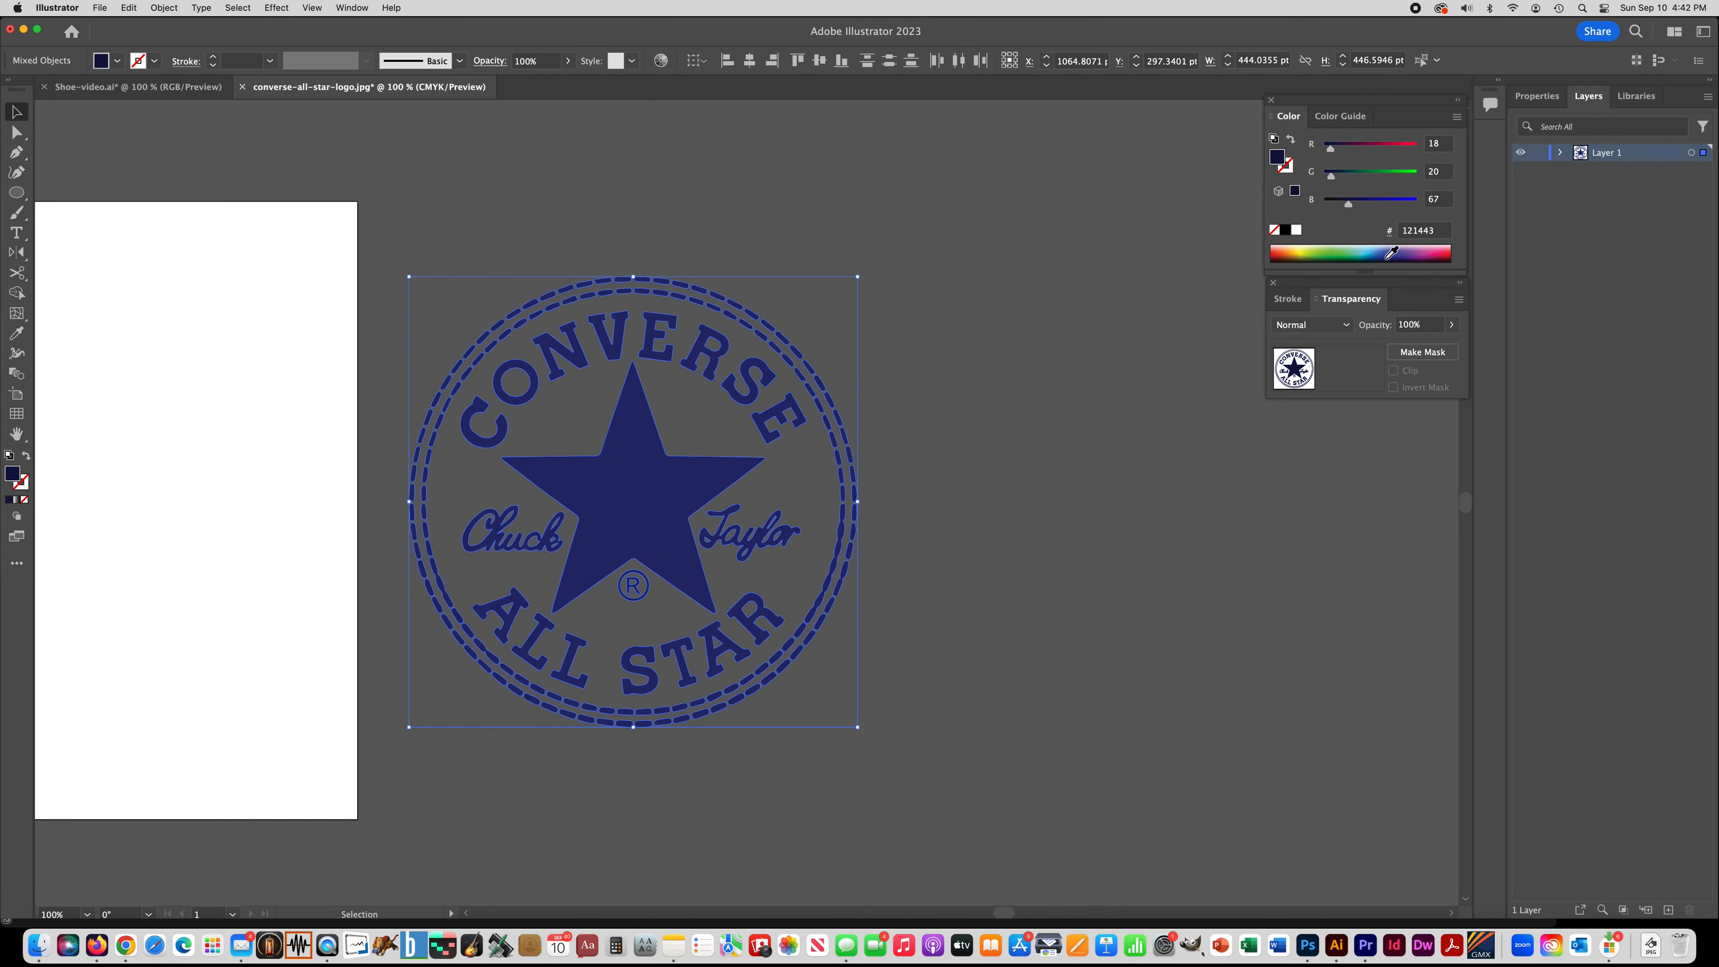
click(1391, 256)
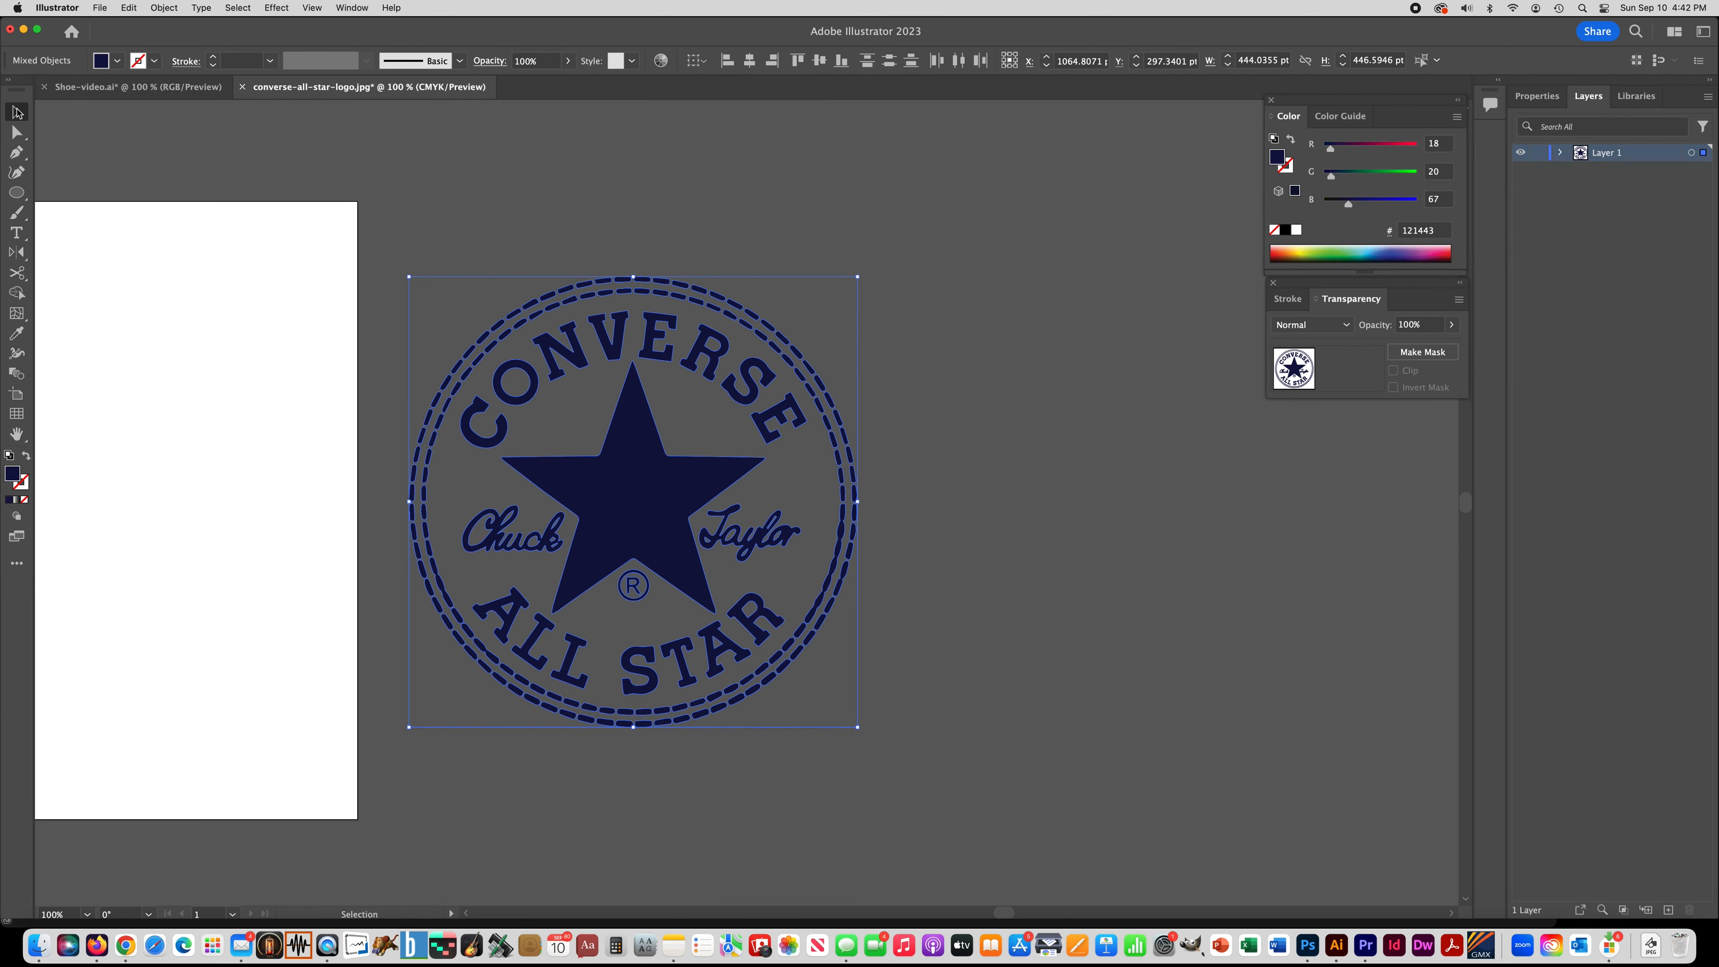
click(439, 175)
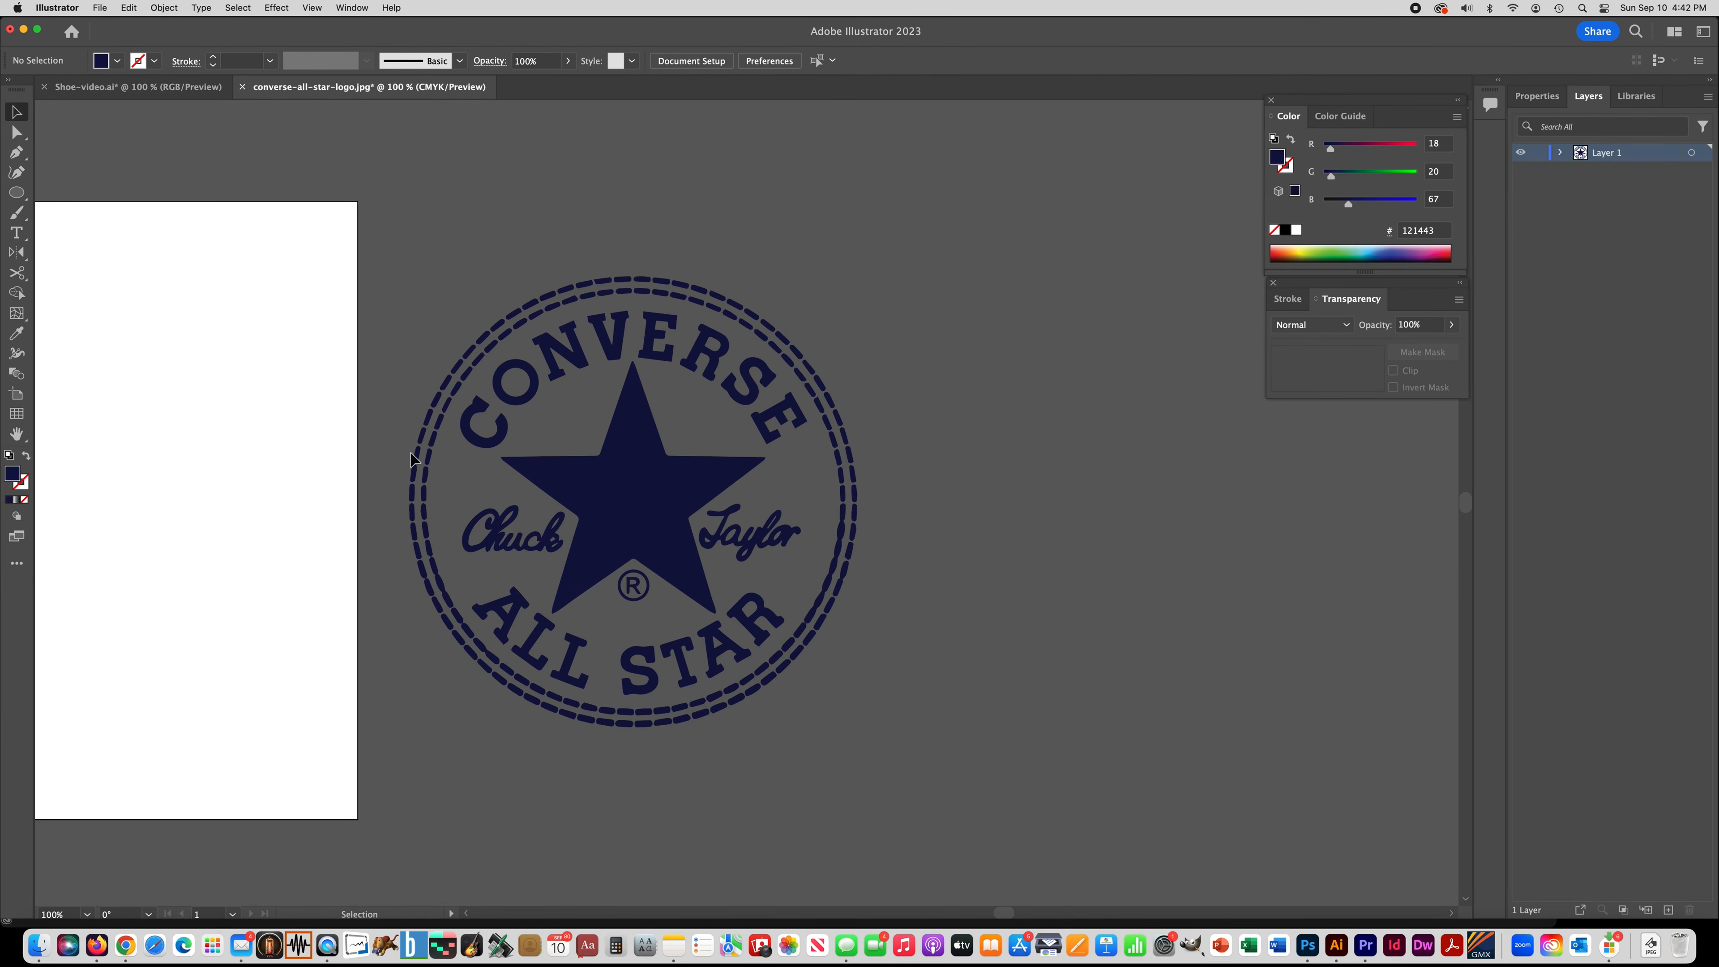
Step: Select all the letters of CONVERSE and ALL STAR, recolor them red b82025 and deselect them
click(486, 447)
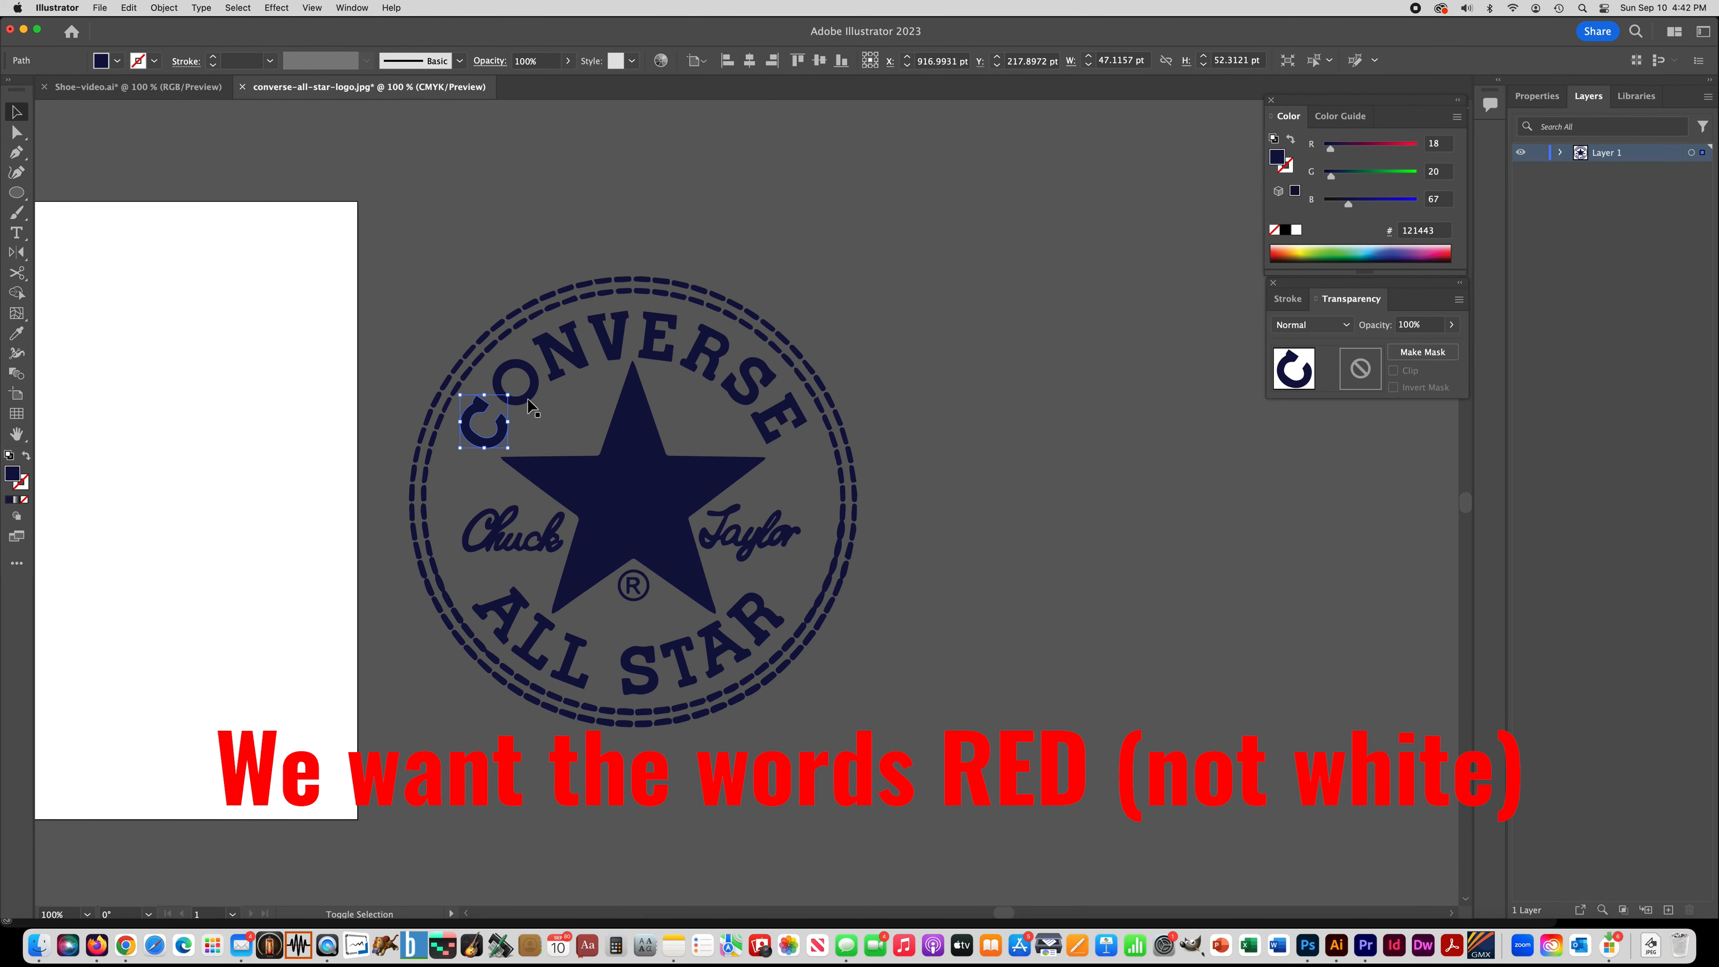
shift+click(540, 376)
shift+click(569, 354)
shift+click(614, 344)
shift+click(653, 346)
shift+click(701, 355)
shift+click(748, 384)
shift+click(775, 421)
shift+click(752, 614)
shift+click(716, 654)
shift+click(640, 671)
shift+click(577, 658)
shift+click(535, 644)
shift+click(493, 618)
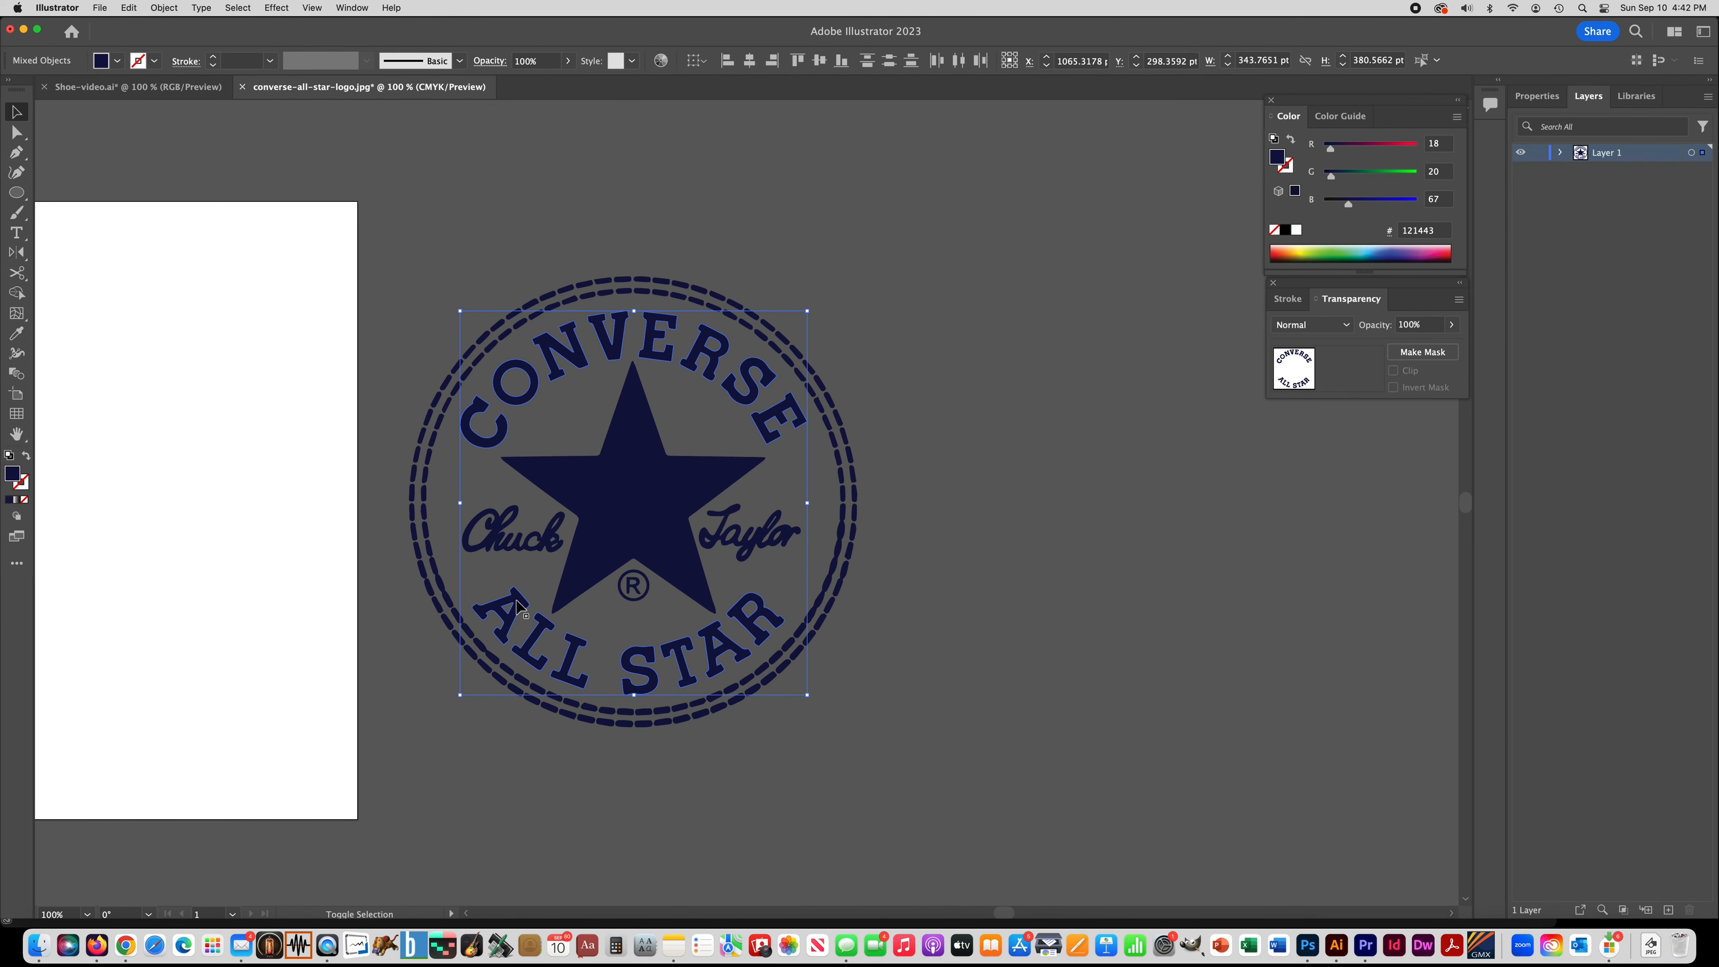
click(1452, 252)
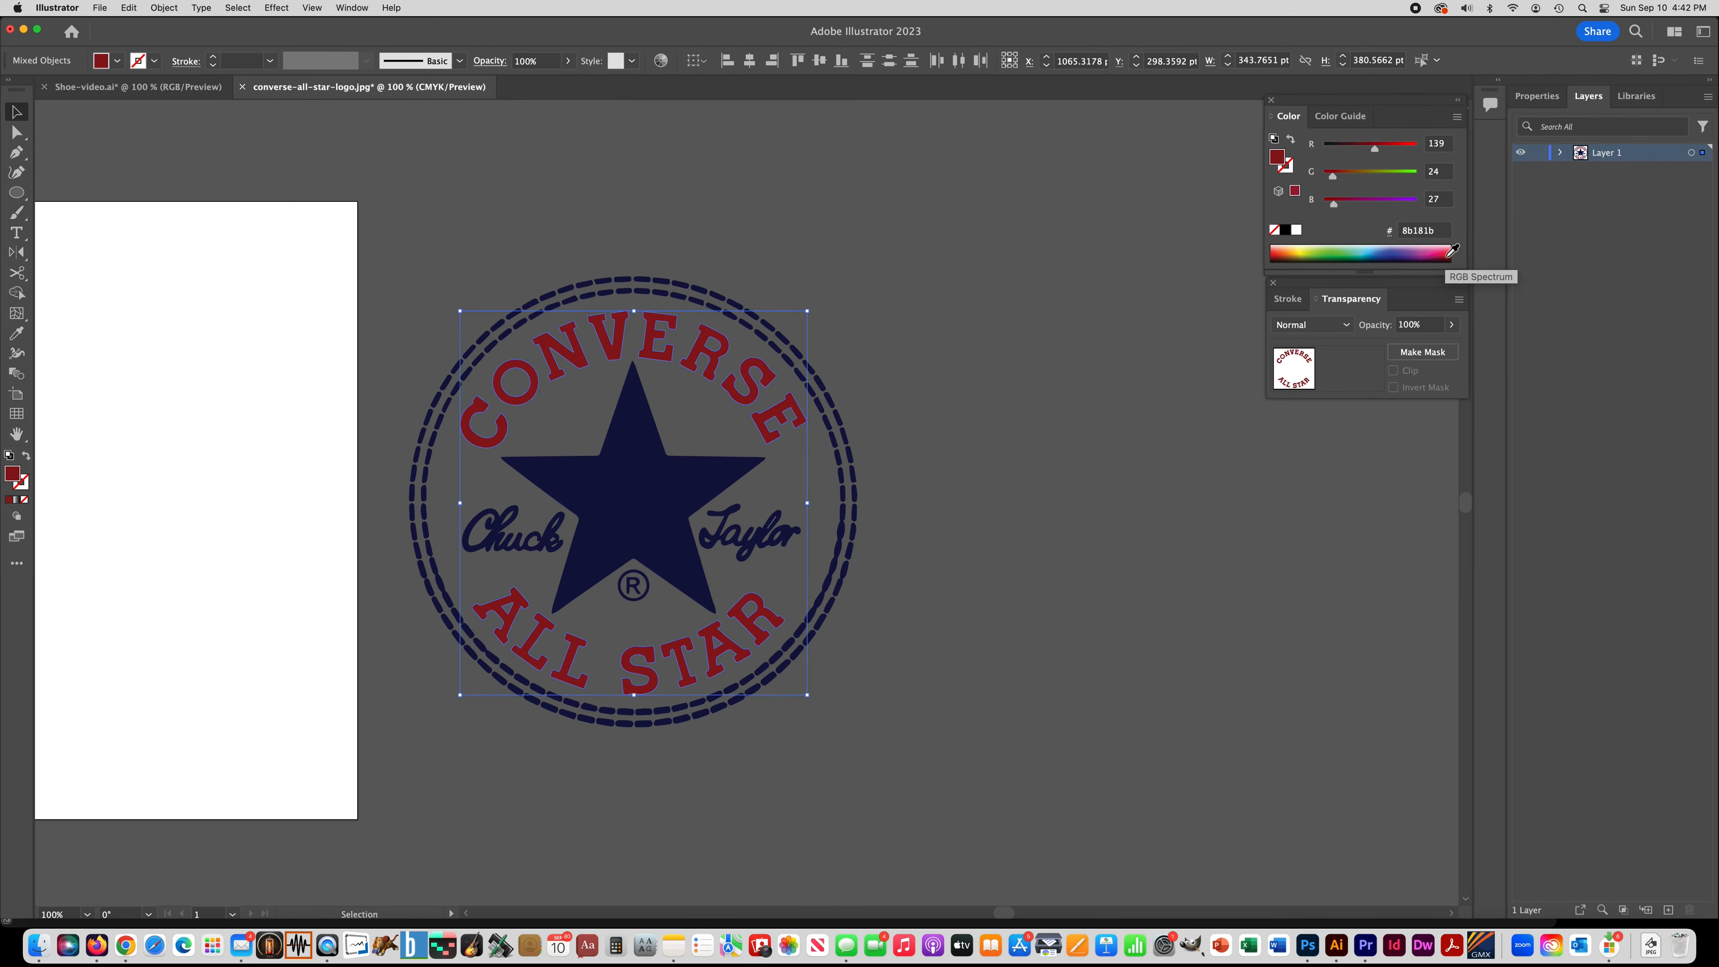
click(1453, 252)
click(1452, 251)
click(1452, 251)
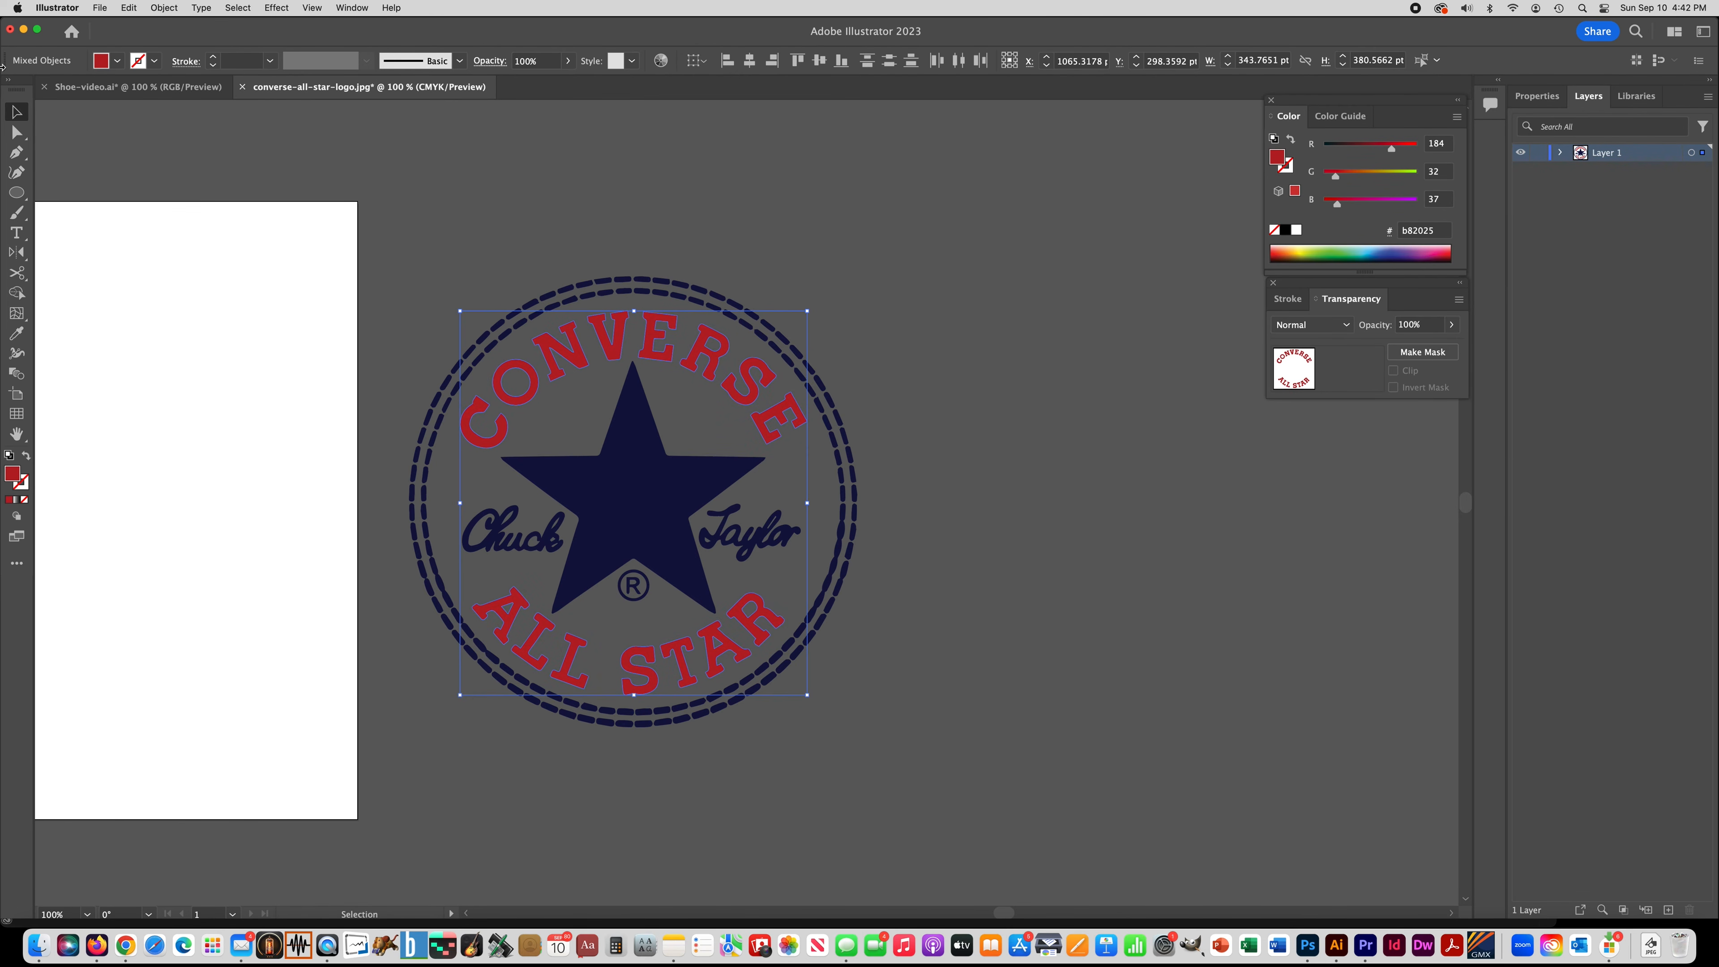
click(466, 248)
Step: Draw a circle about 475 pt in diameter centered over the logo and fill it with white
scroll(468, 242, down, 1)
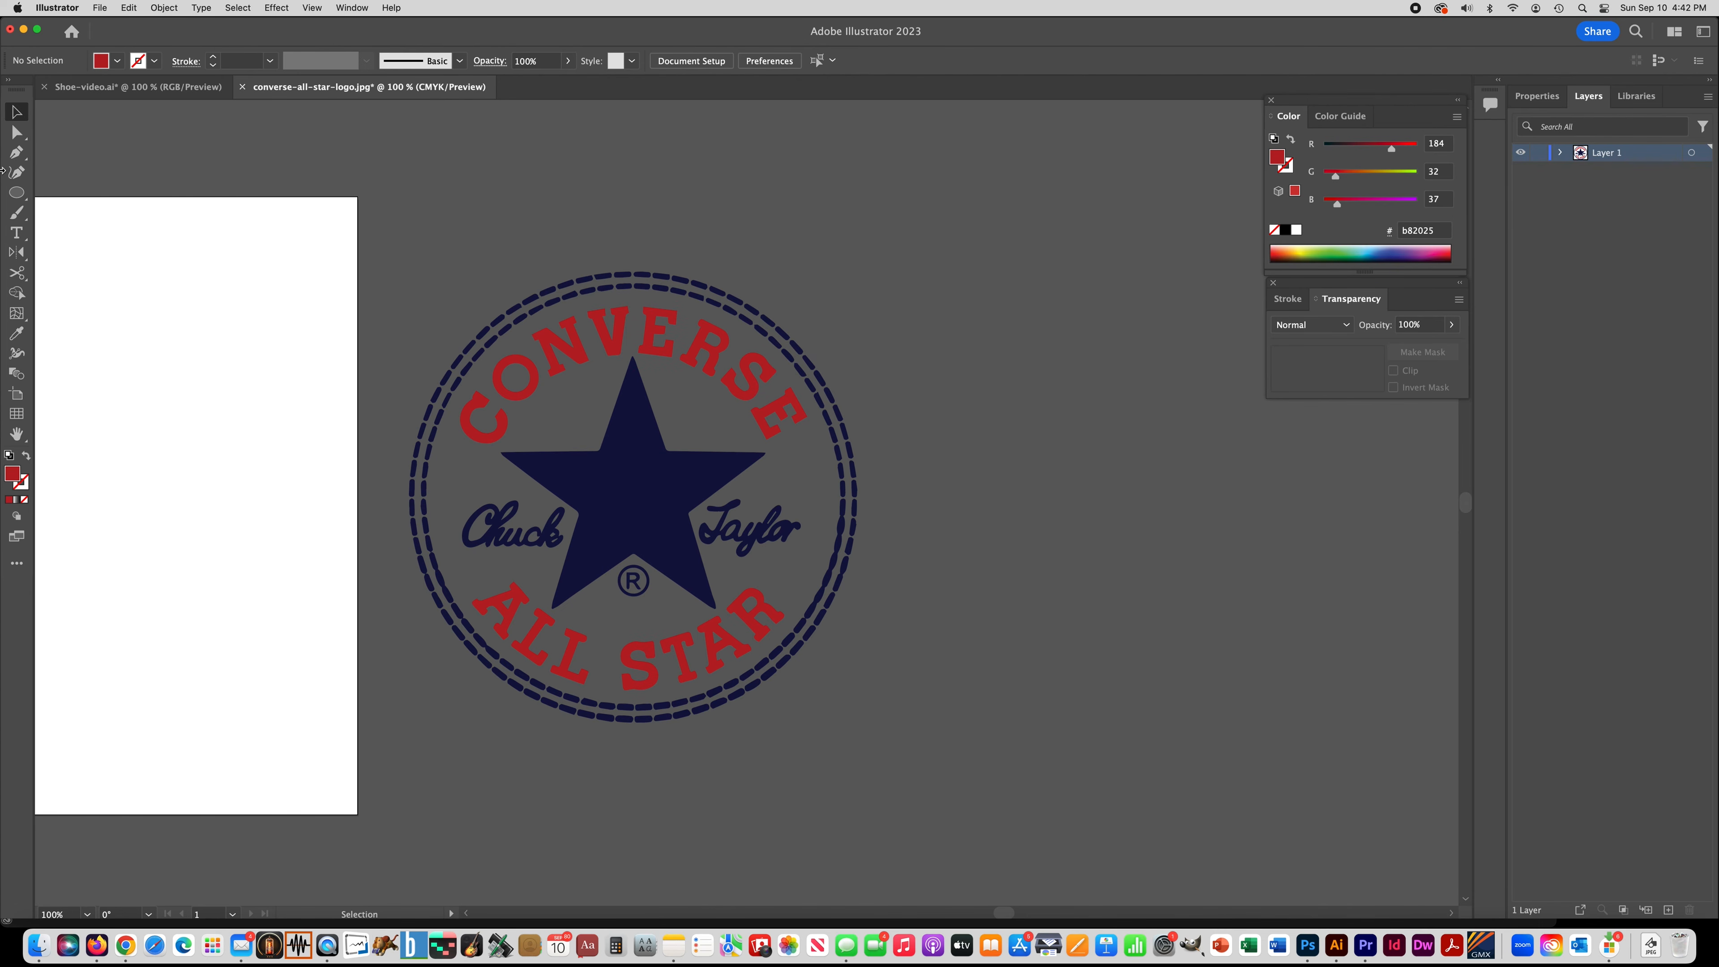
click(17, 193)
drag(633, 487, 391, 370)
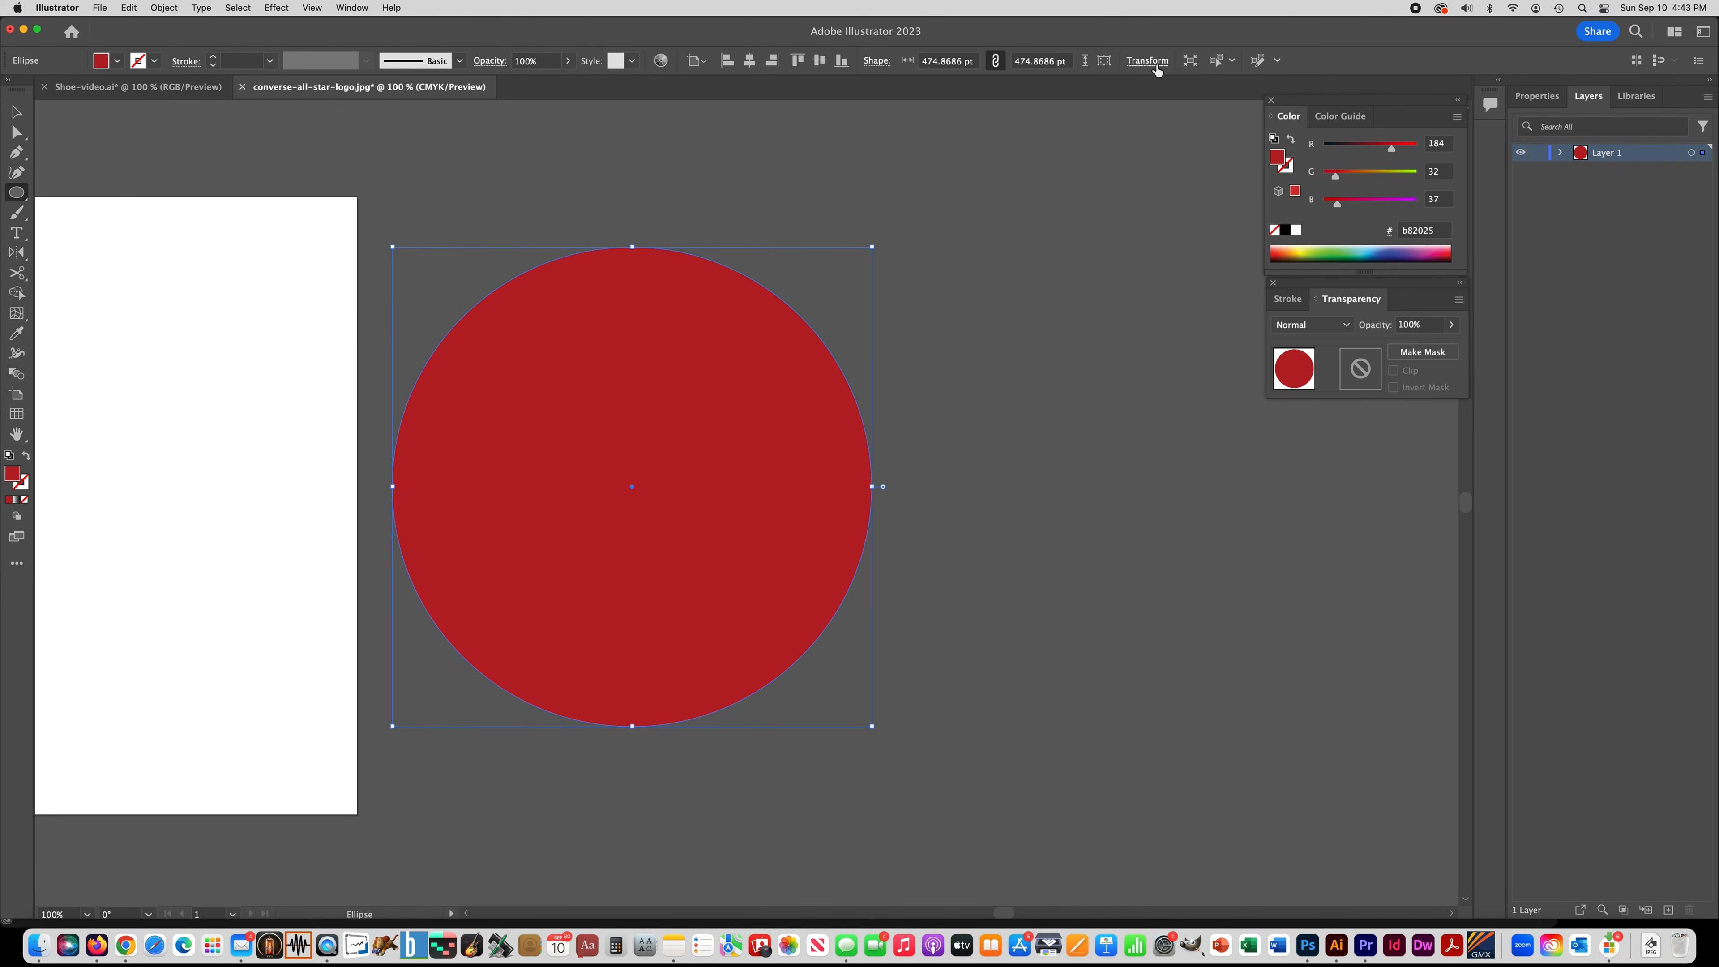
click(1296, 231)
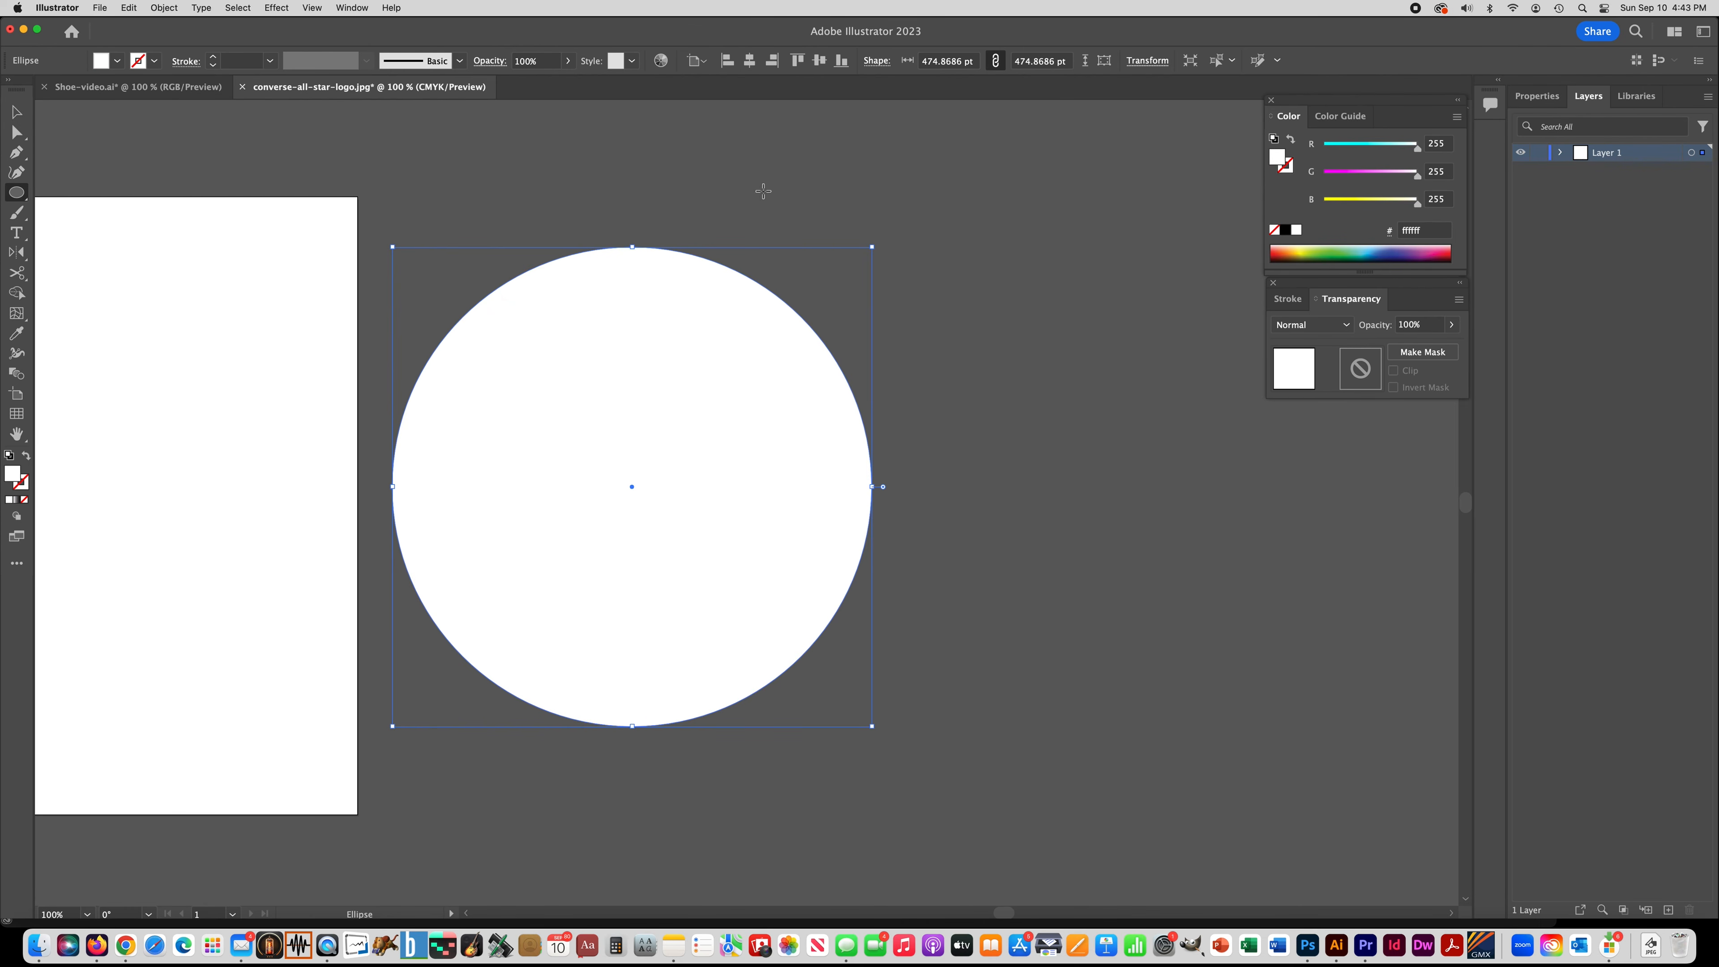
Step: Send the white circle to the back, behind the logo artwork
click(164, 8)
mouse_move(223, 42)
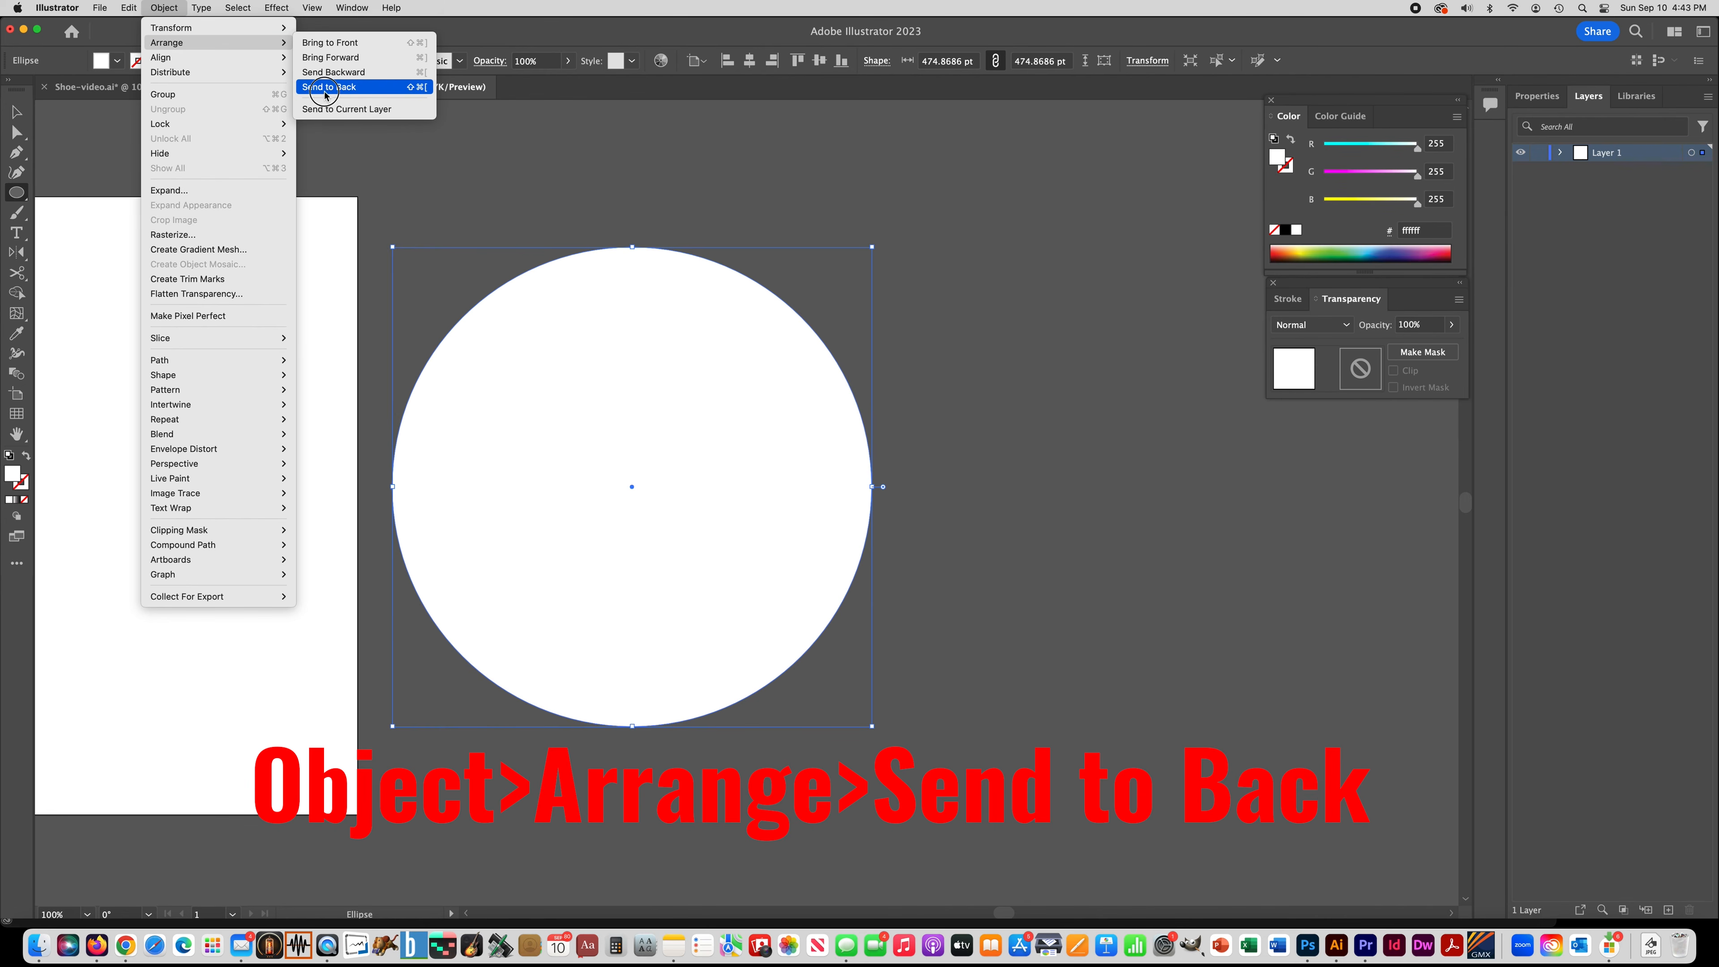
click(325, 91)
click(16, 112)
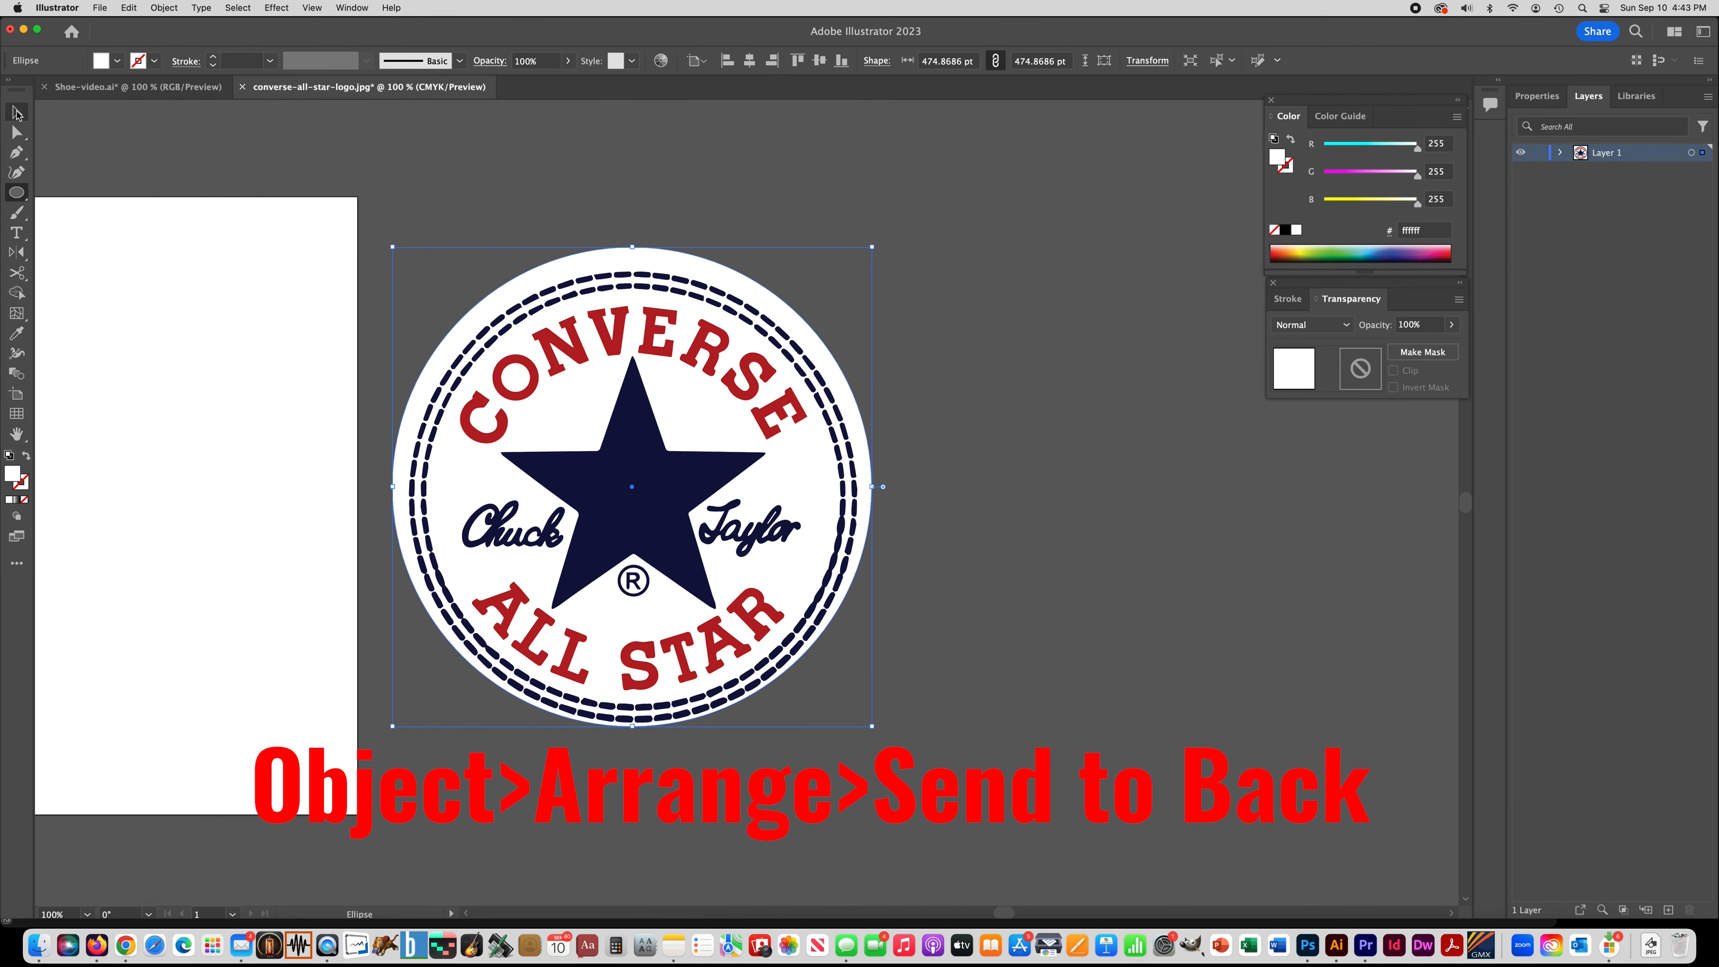
Step: Shrink the white backing circle to about 456 pt in diameter, centered just outside the logo's stitched ring, and deselect it
drag(390, 248, 397, 257)
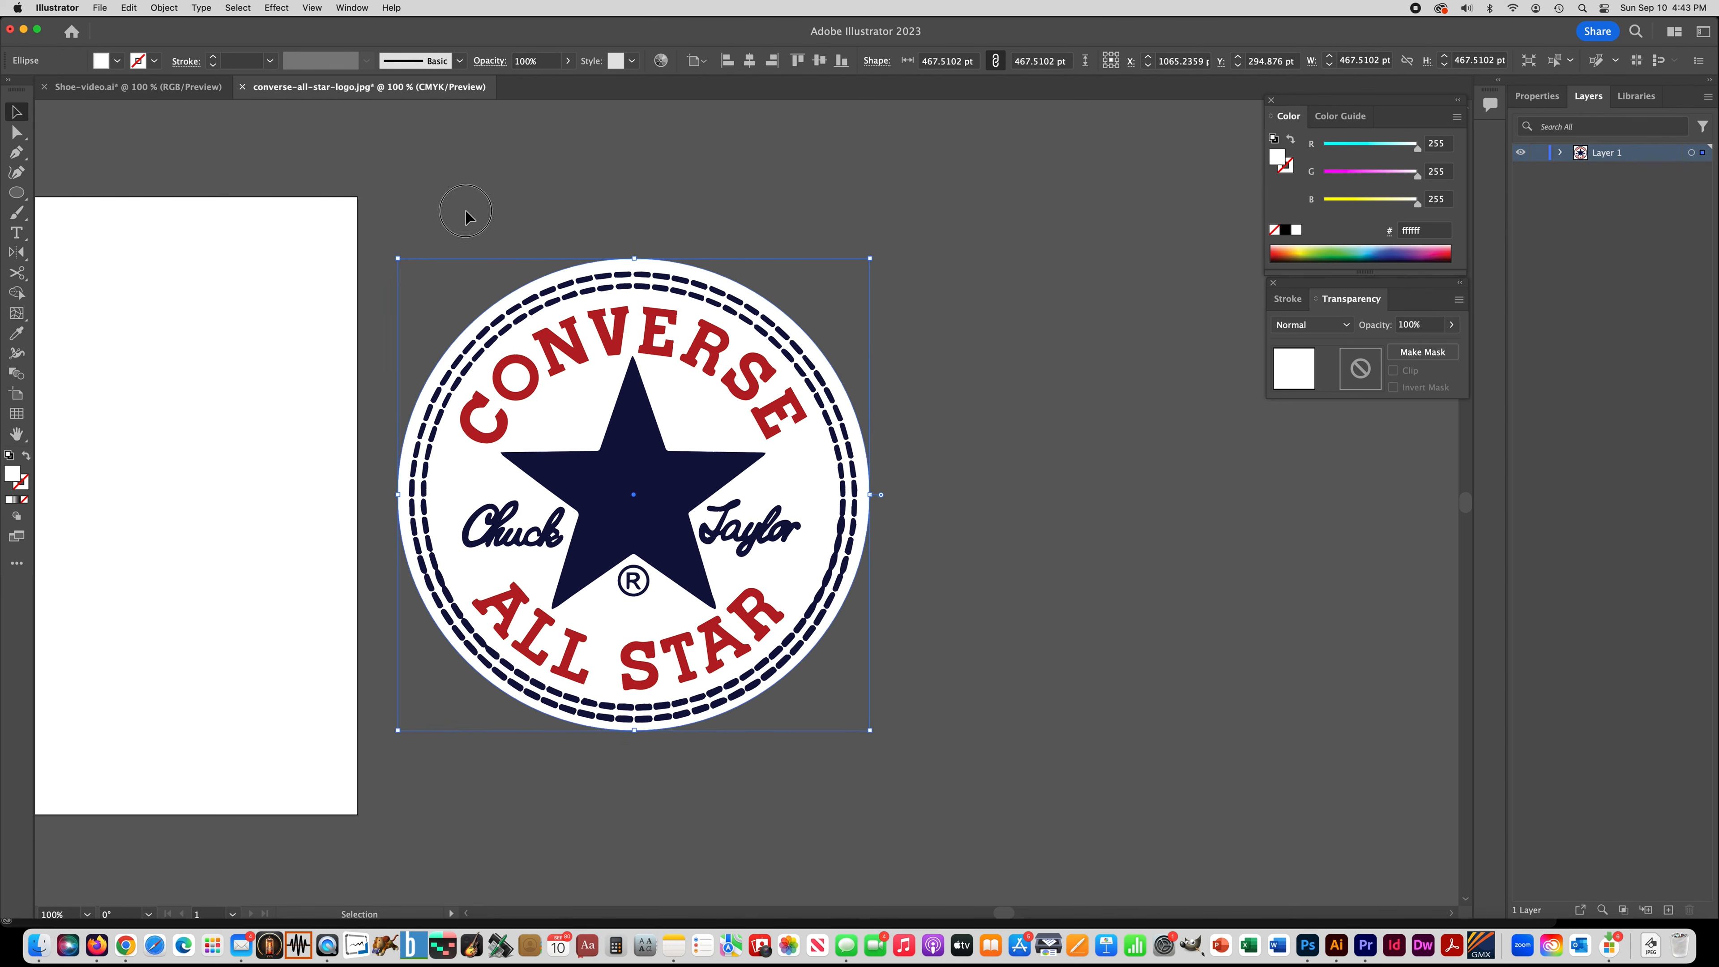
drag(871, 256, 869, 266)
drag(399, 731, 404, 726)
click(504, 220)
Step: Select all the logo artwork together with the white circle and group it
key(super+a)
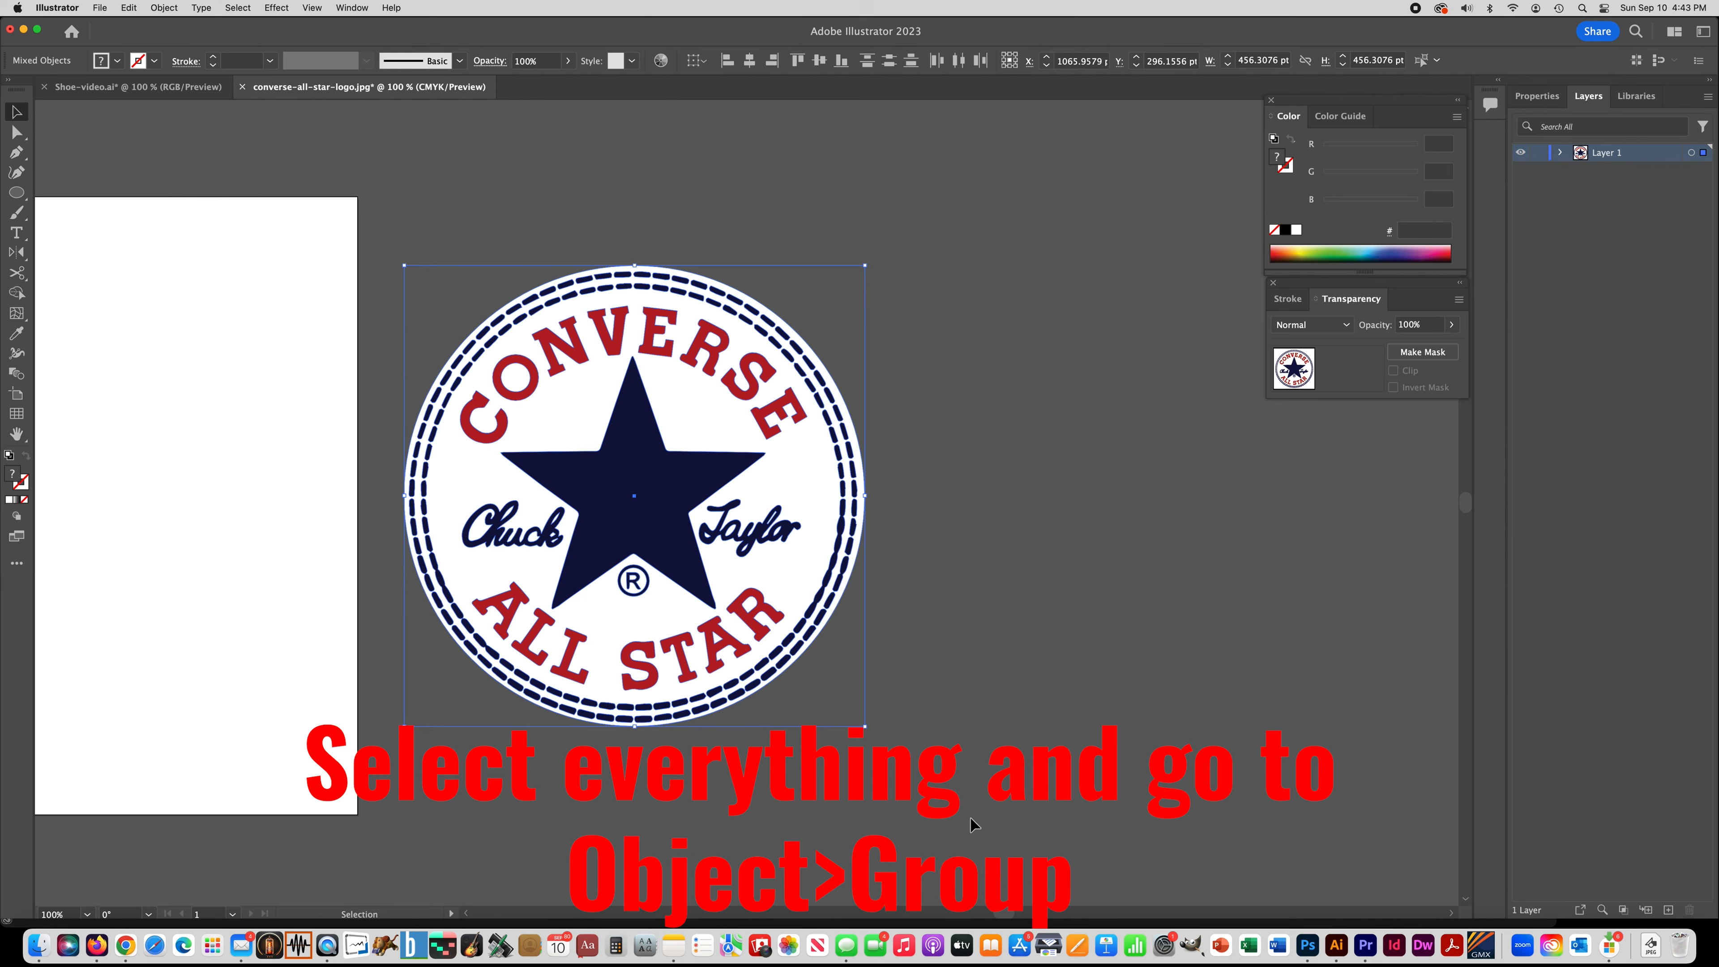
click(165, 8)
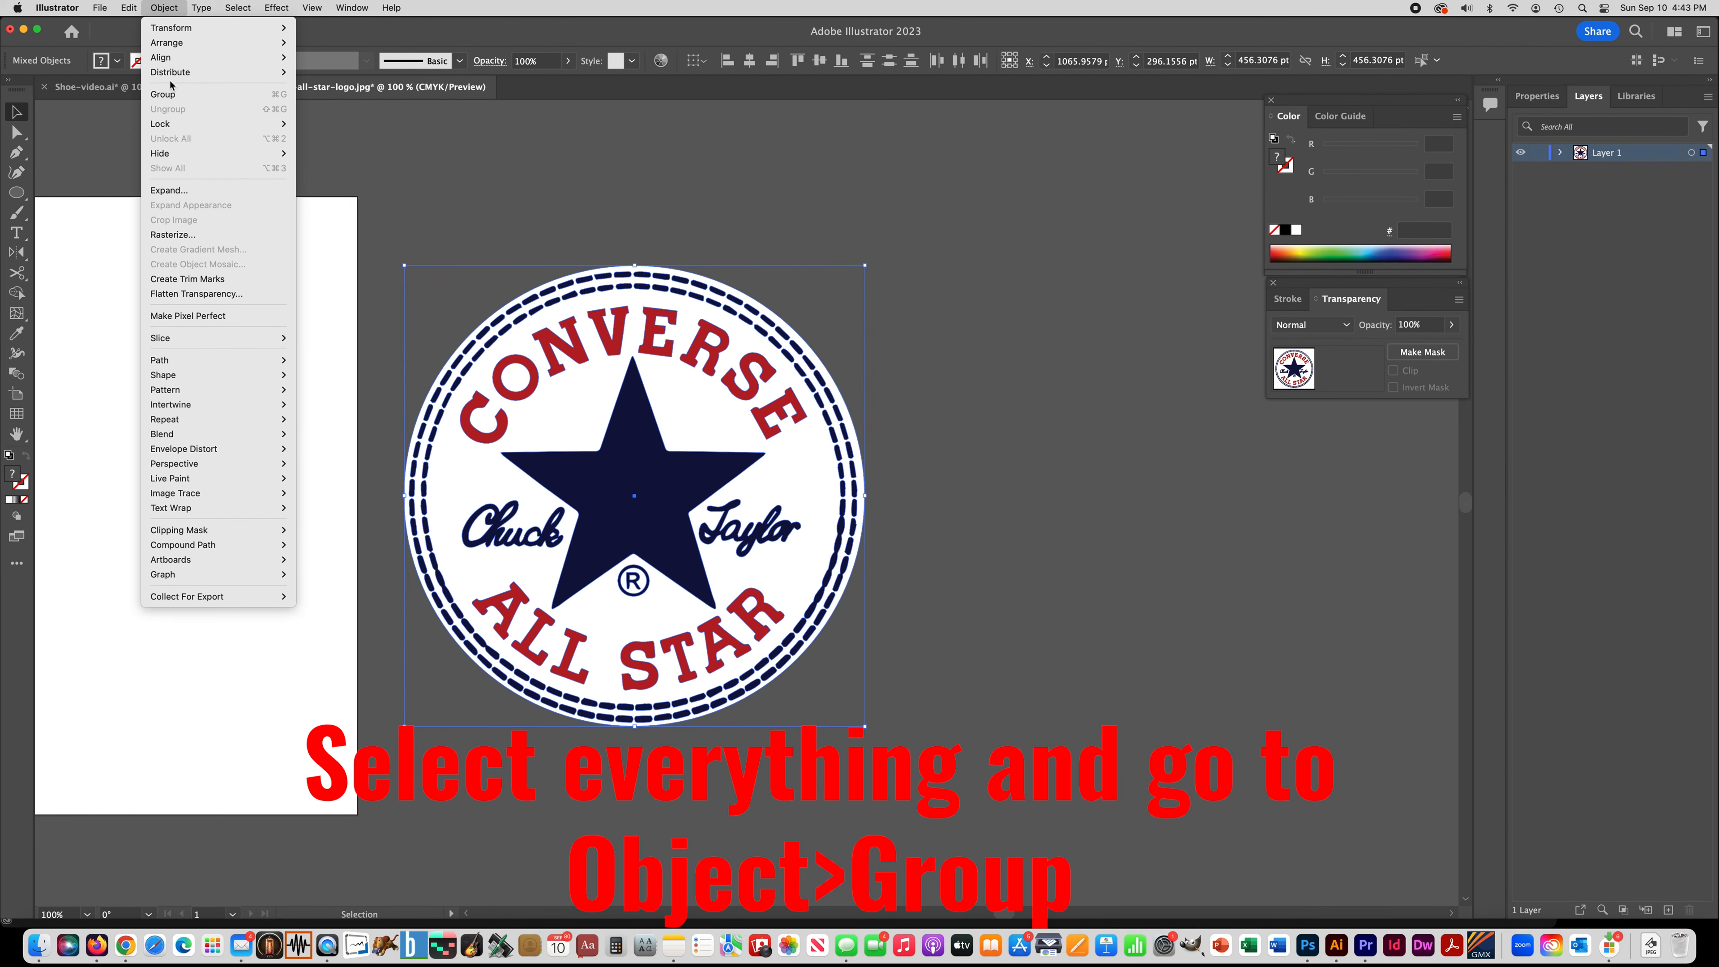
click(168, 95)
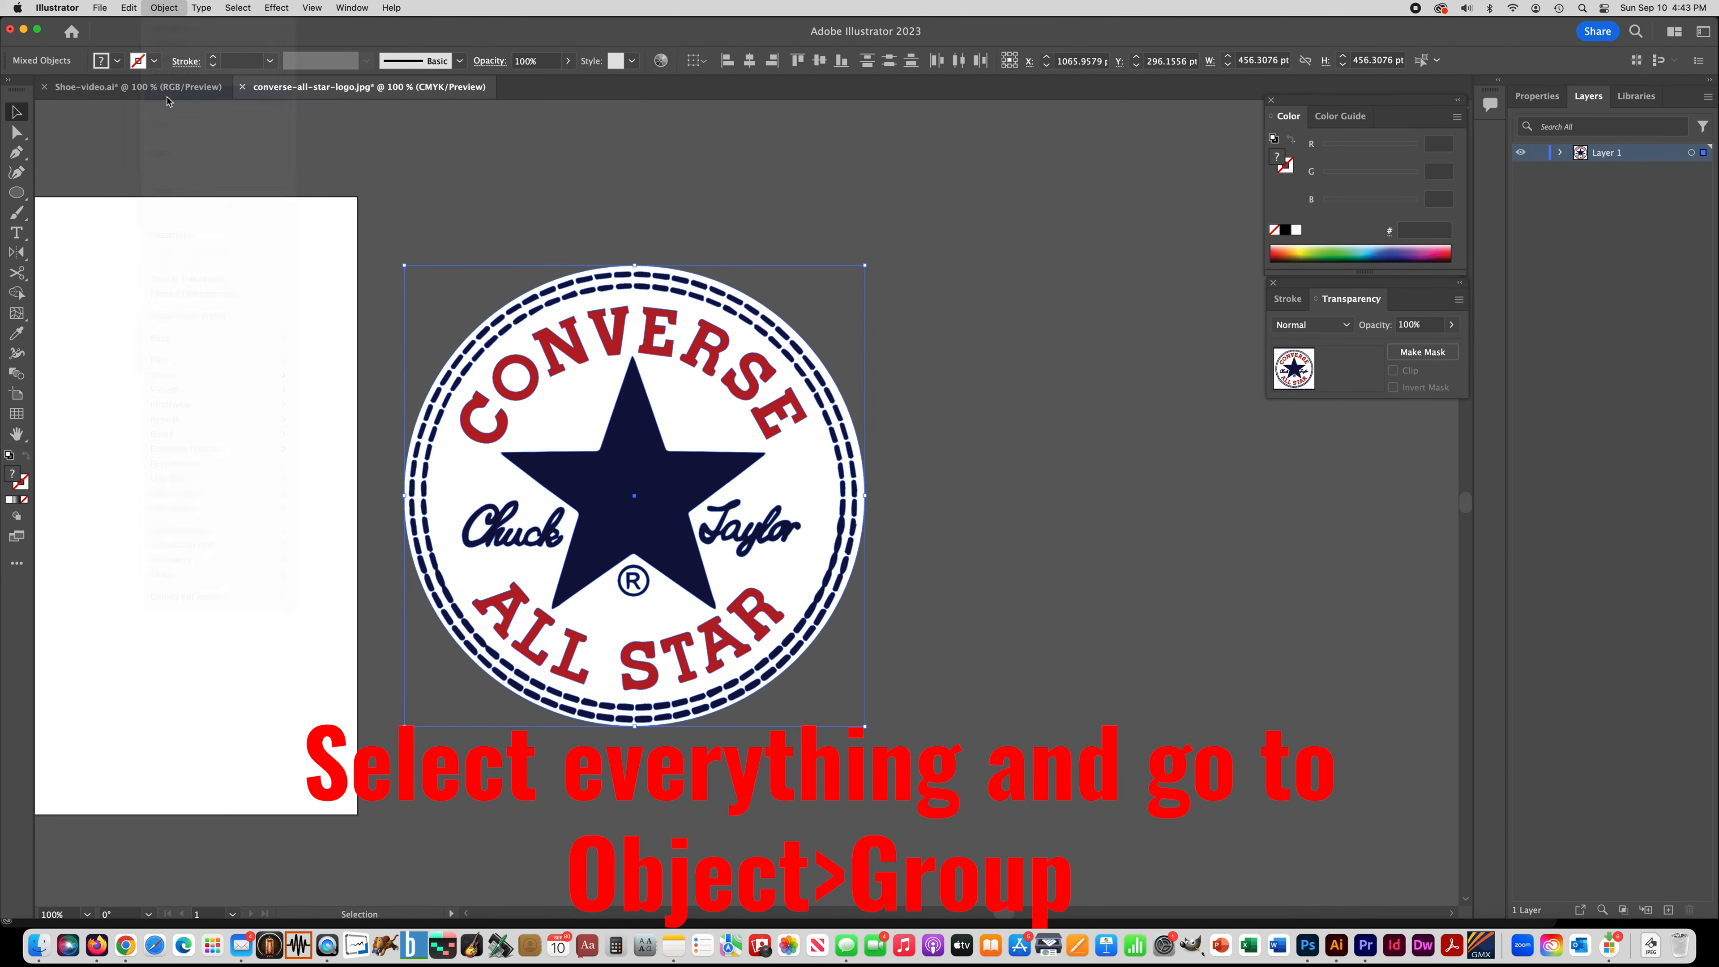
Step: Copy the grouped logo badge and paste it into the Shoe-video.ai document on the shadows layer
click(128, 8)
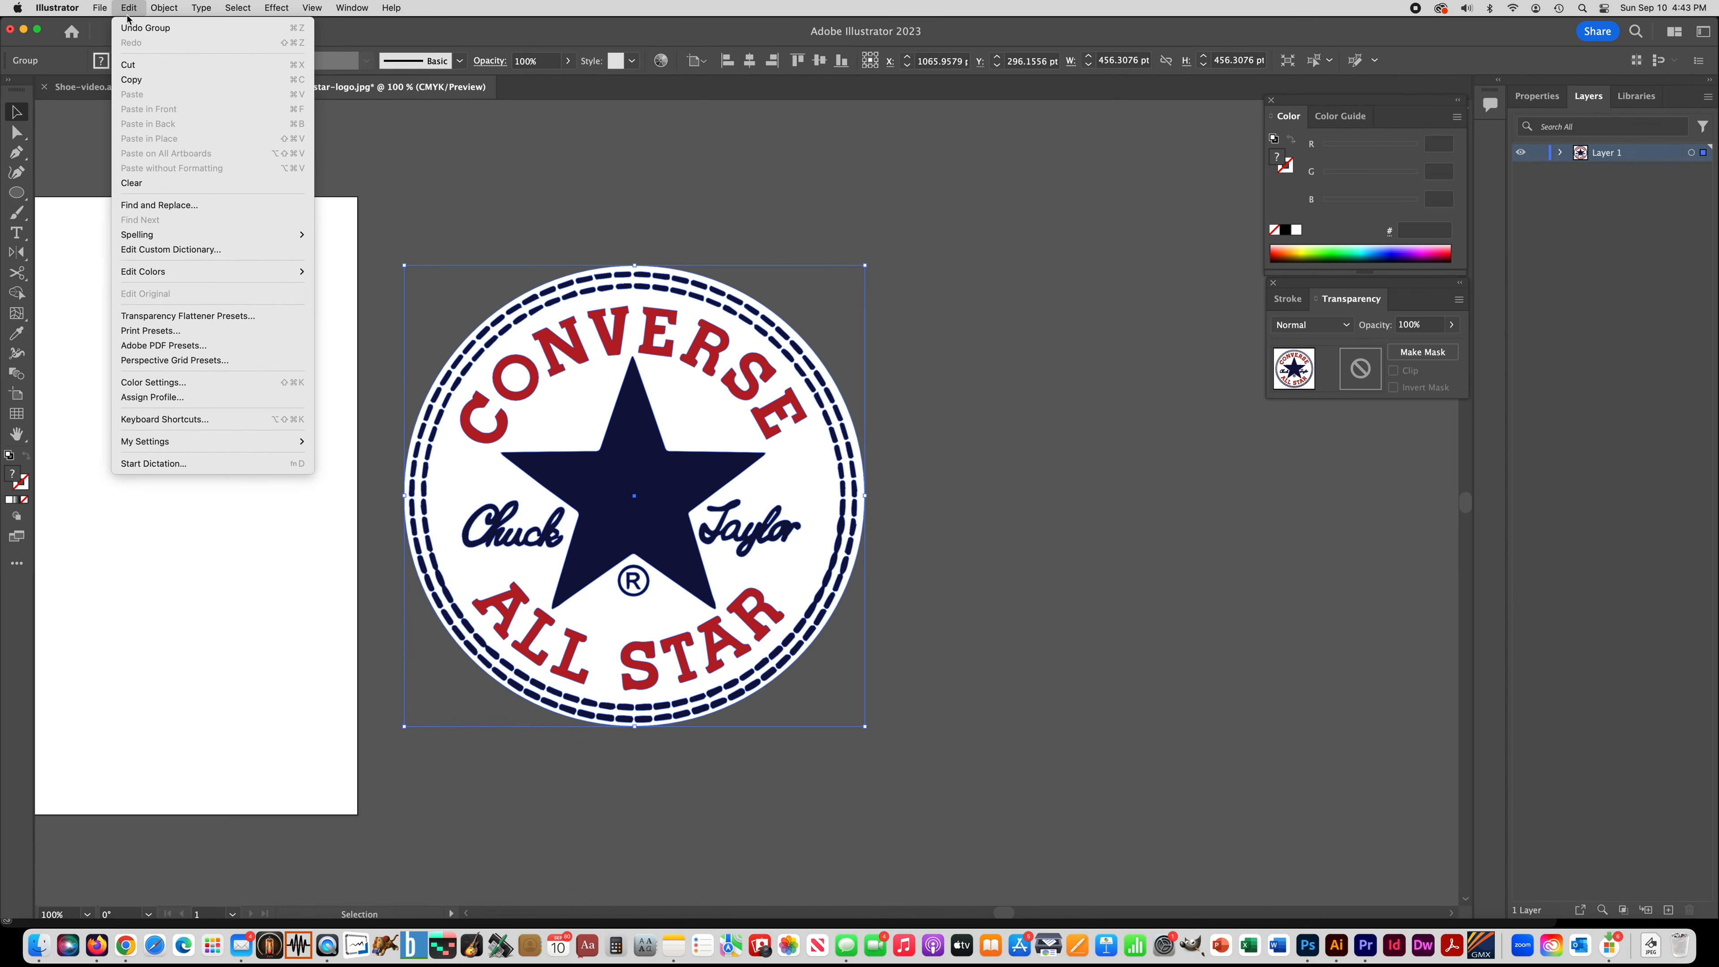
click(136, 85)
click(135, 87)
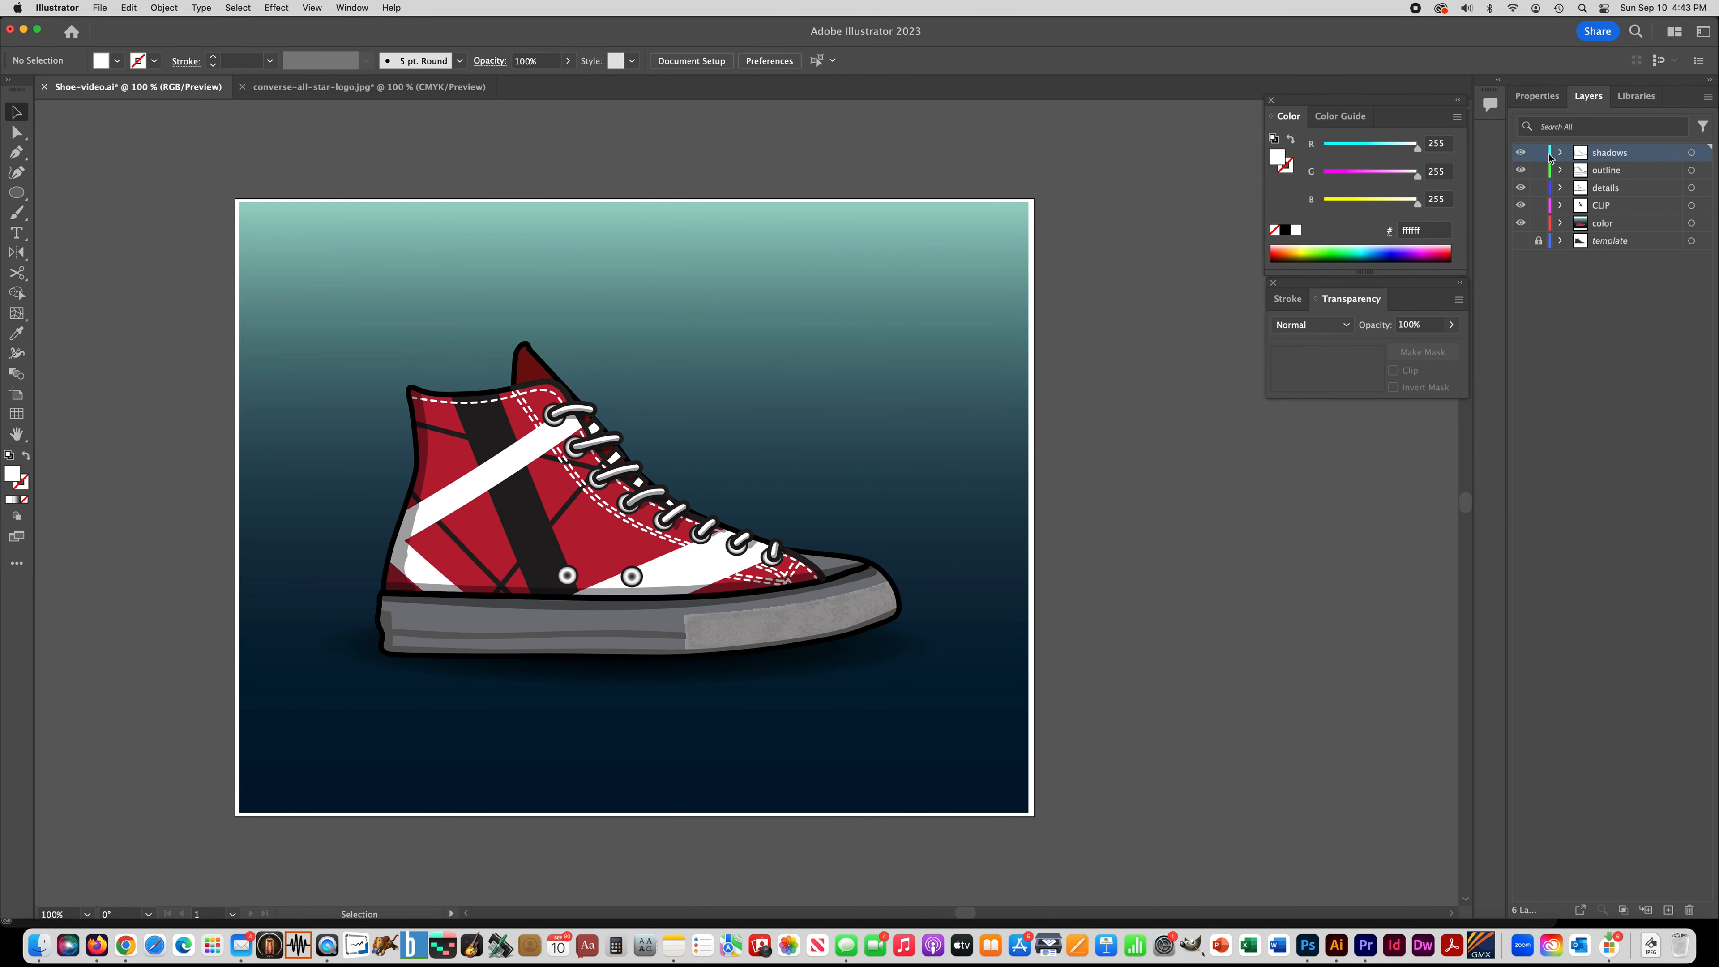
key(super+v)
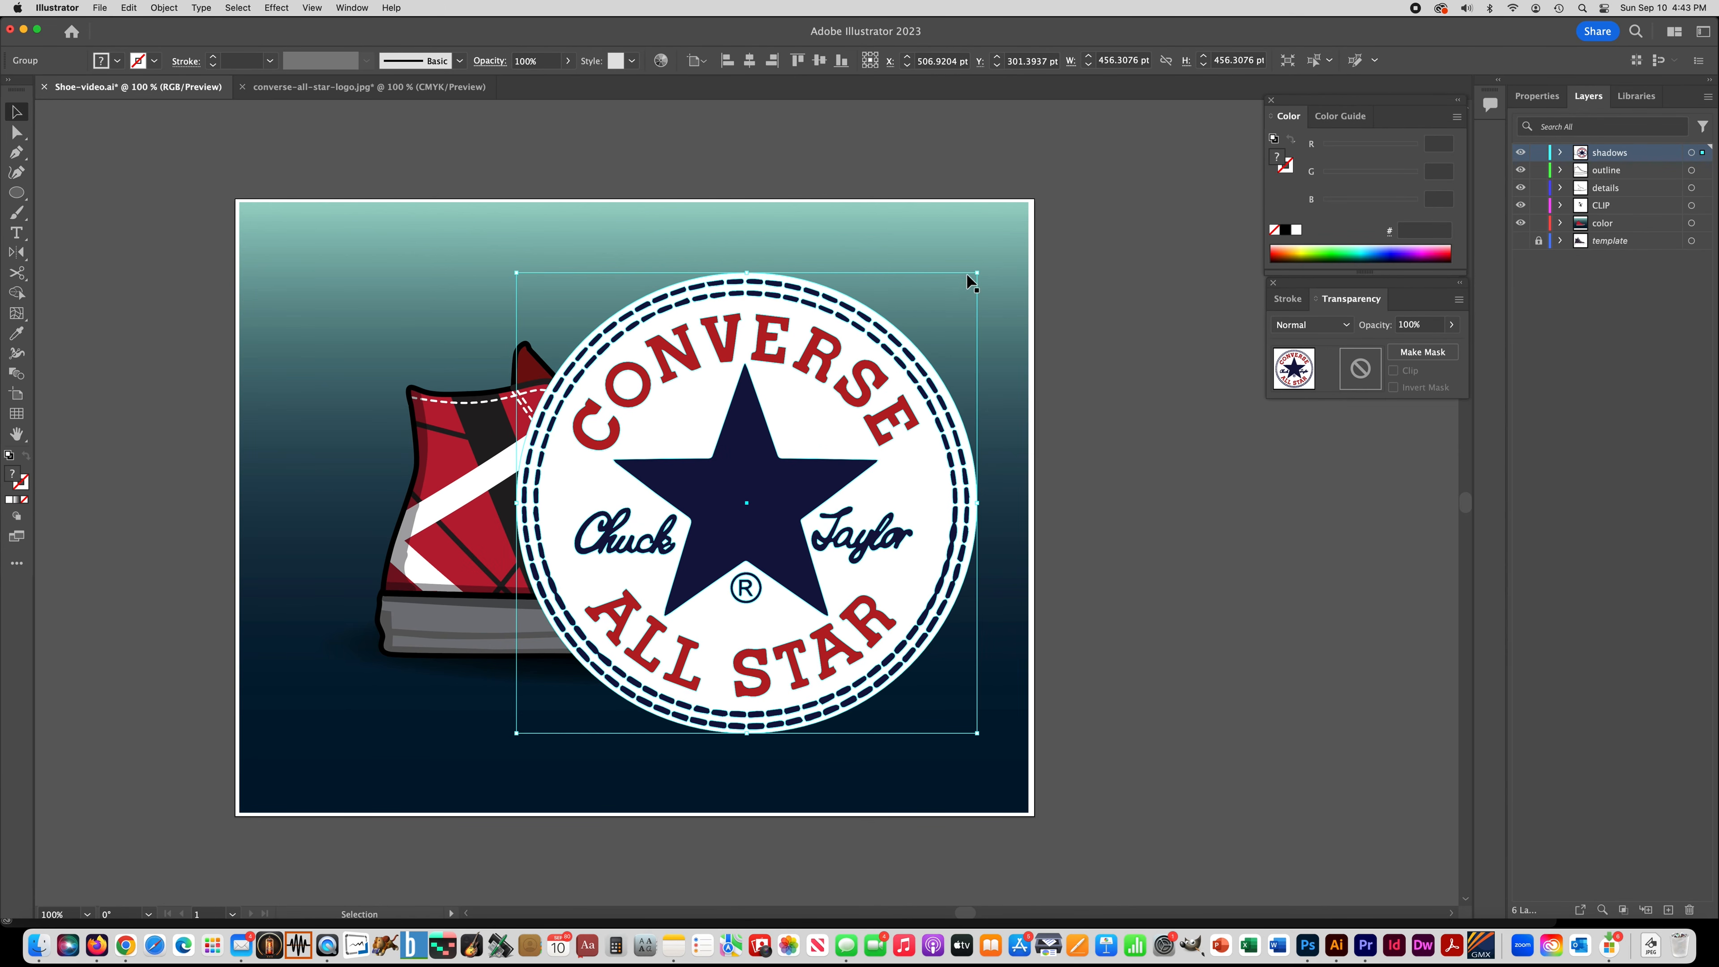
Step: Scale the pasted badge proportionally down to about 92 pt wide and position it on the sneaker's ankle, over the black stripe
drag(976, 276, 613, 635)
drag(562, 685, 479, 482)
shift+click(532, 532)
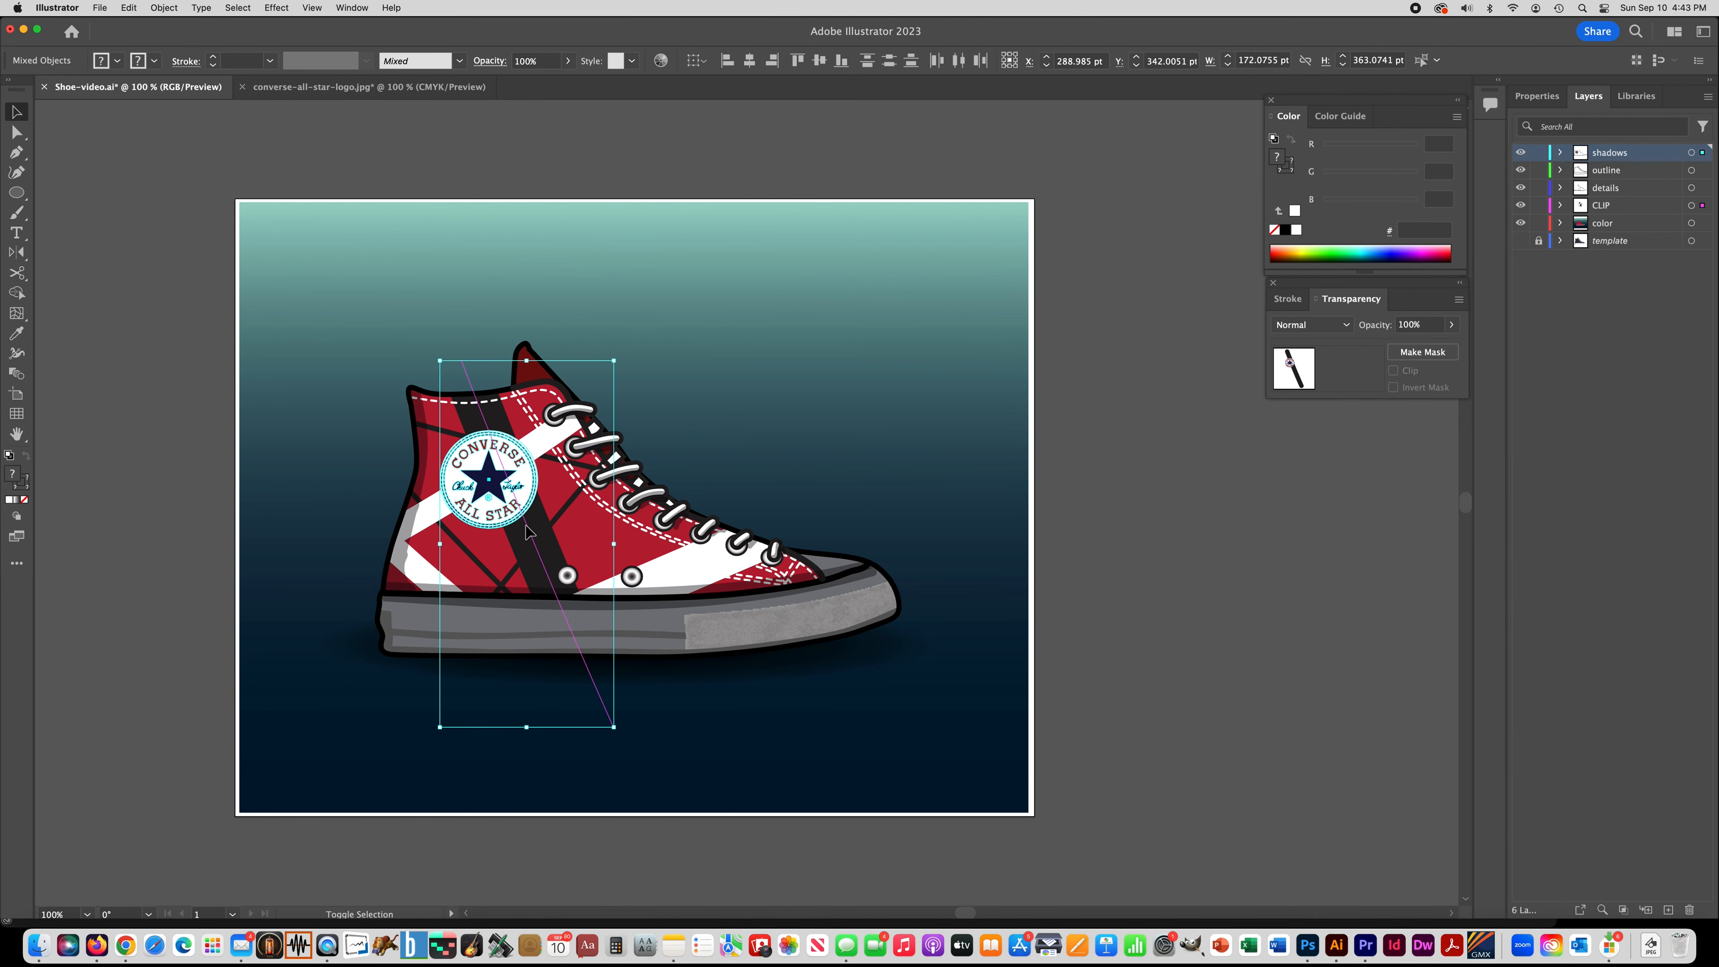
click(209, 478)
click(520, 492)
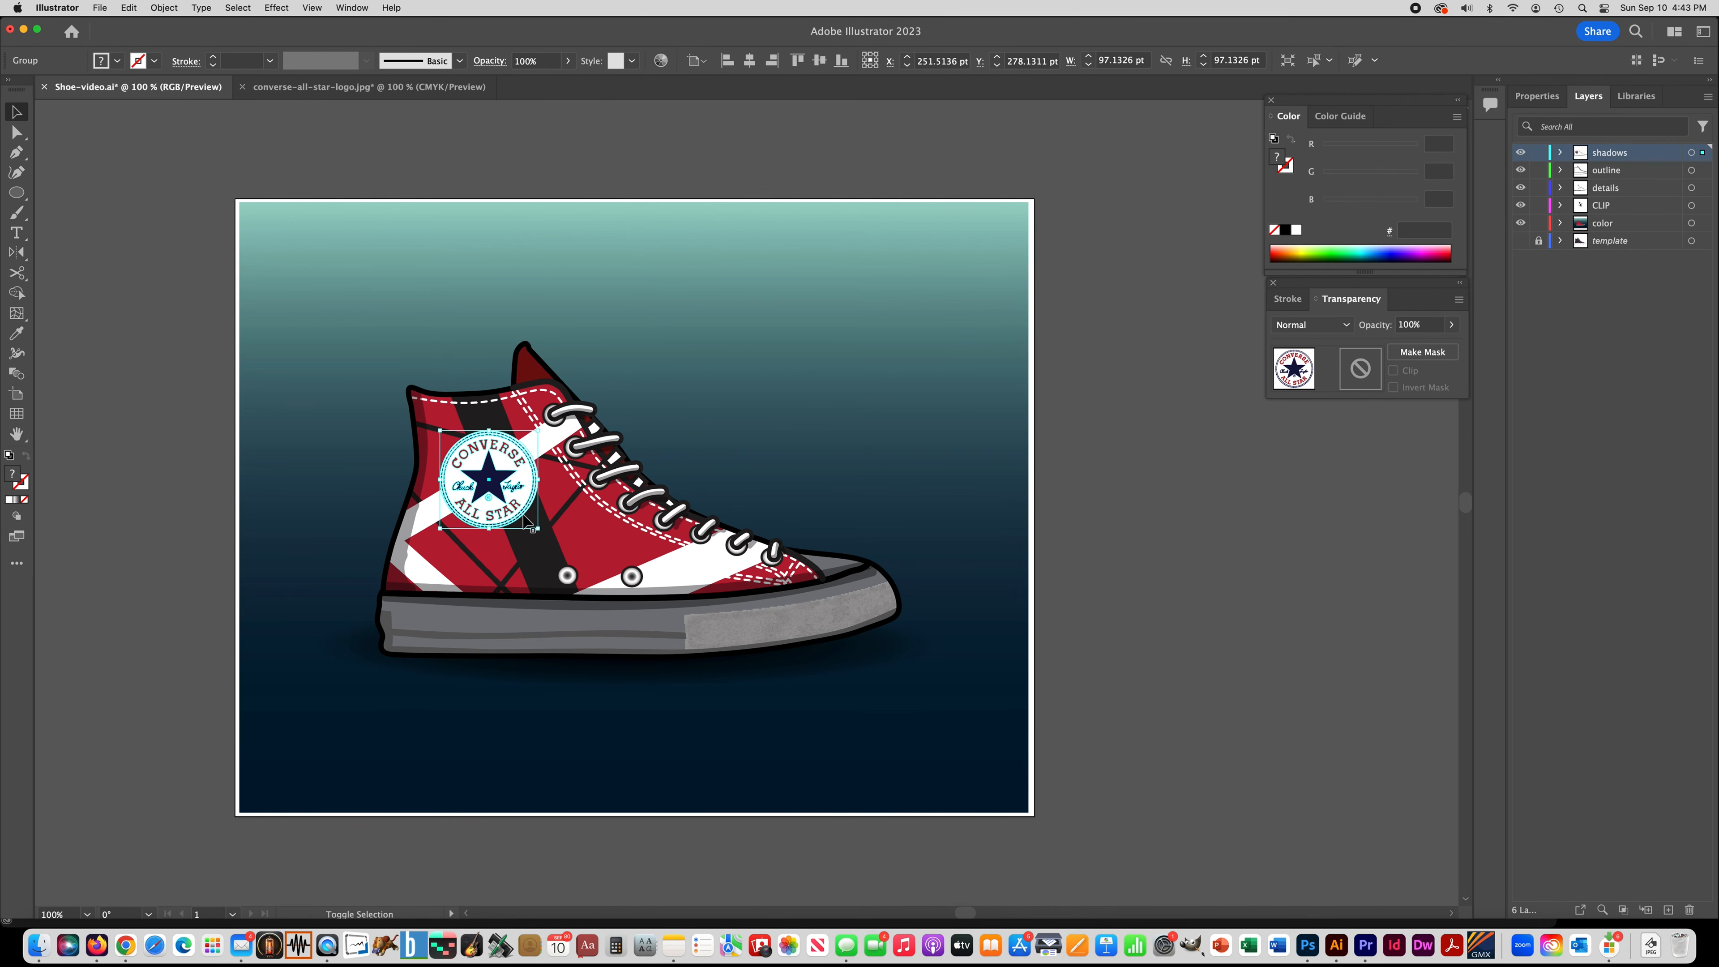
drag(537, 529, 488, 486)
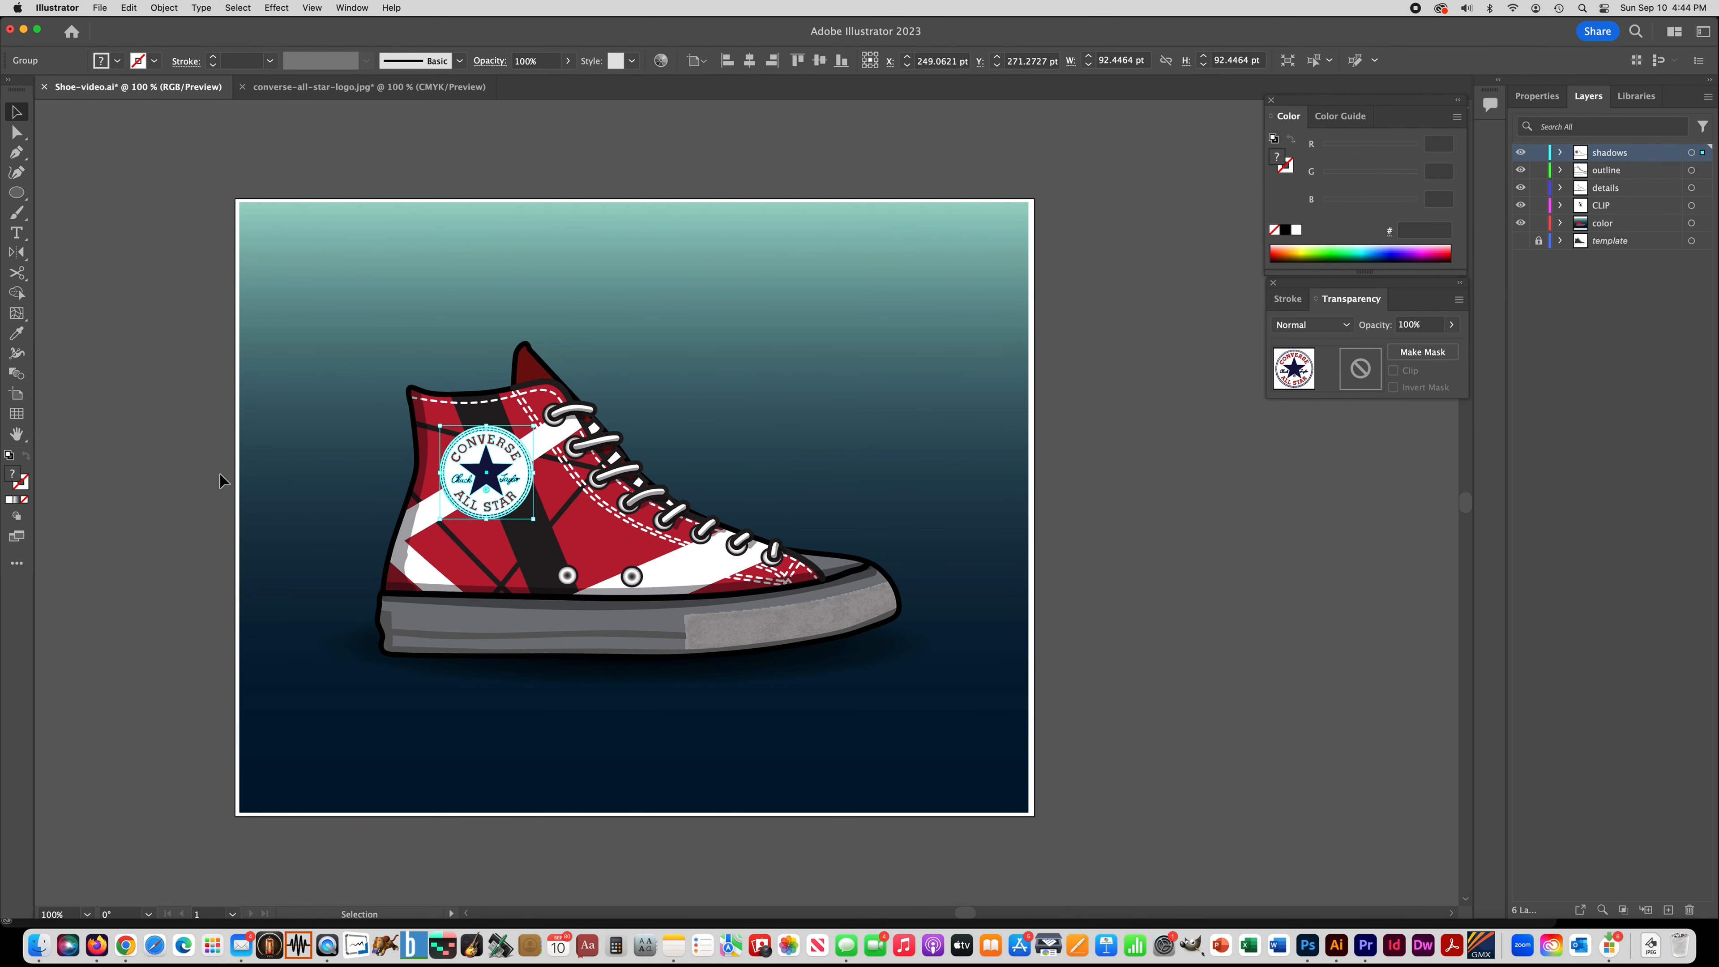
Step: Deselect the badge and save the shoe document
click(177, 482)
click(103, 7)
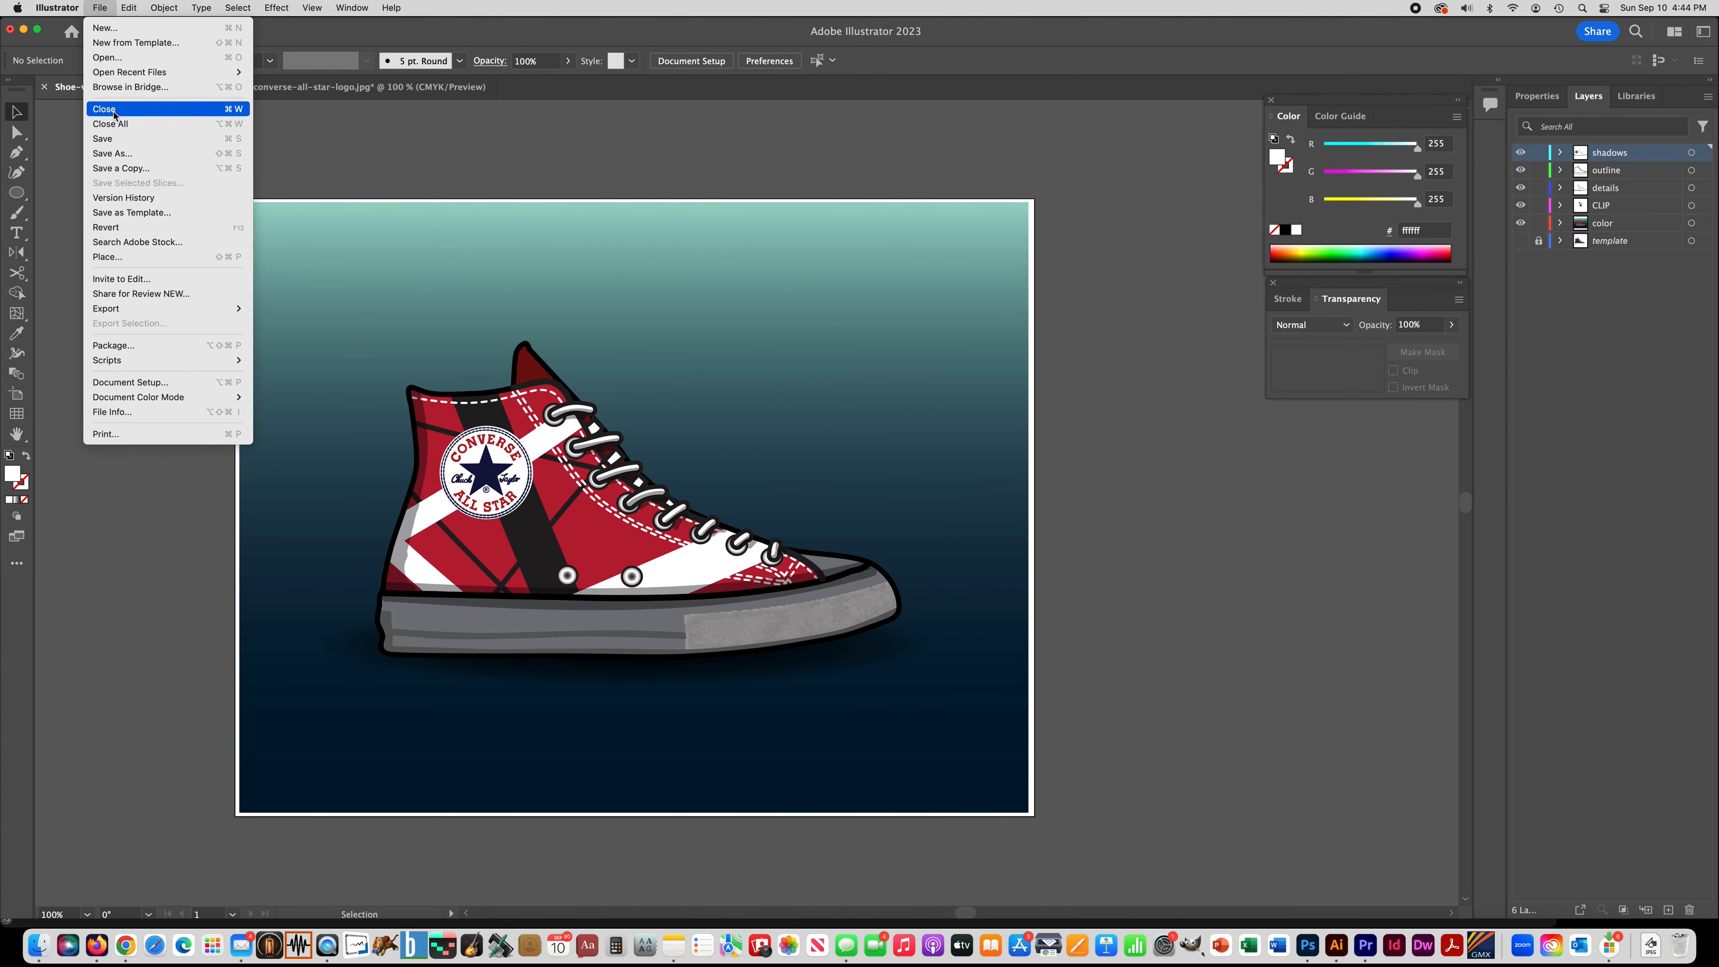
click(105, 141)
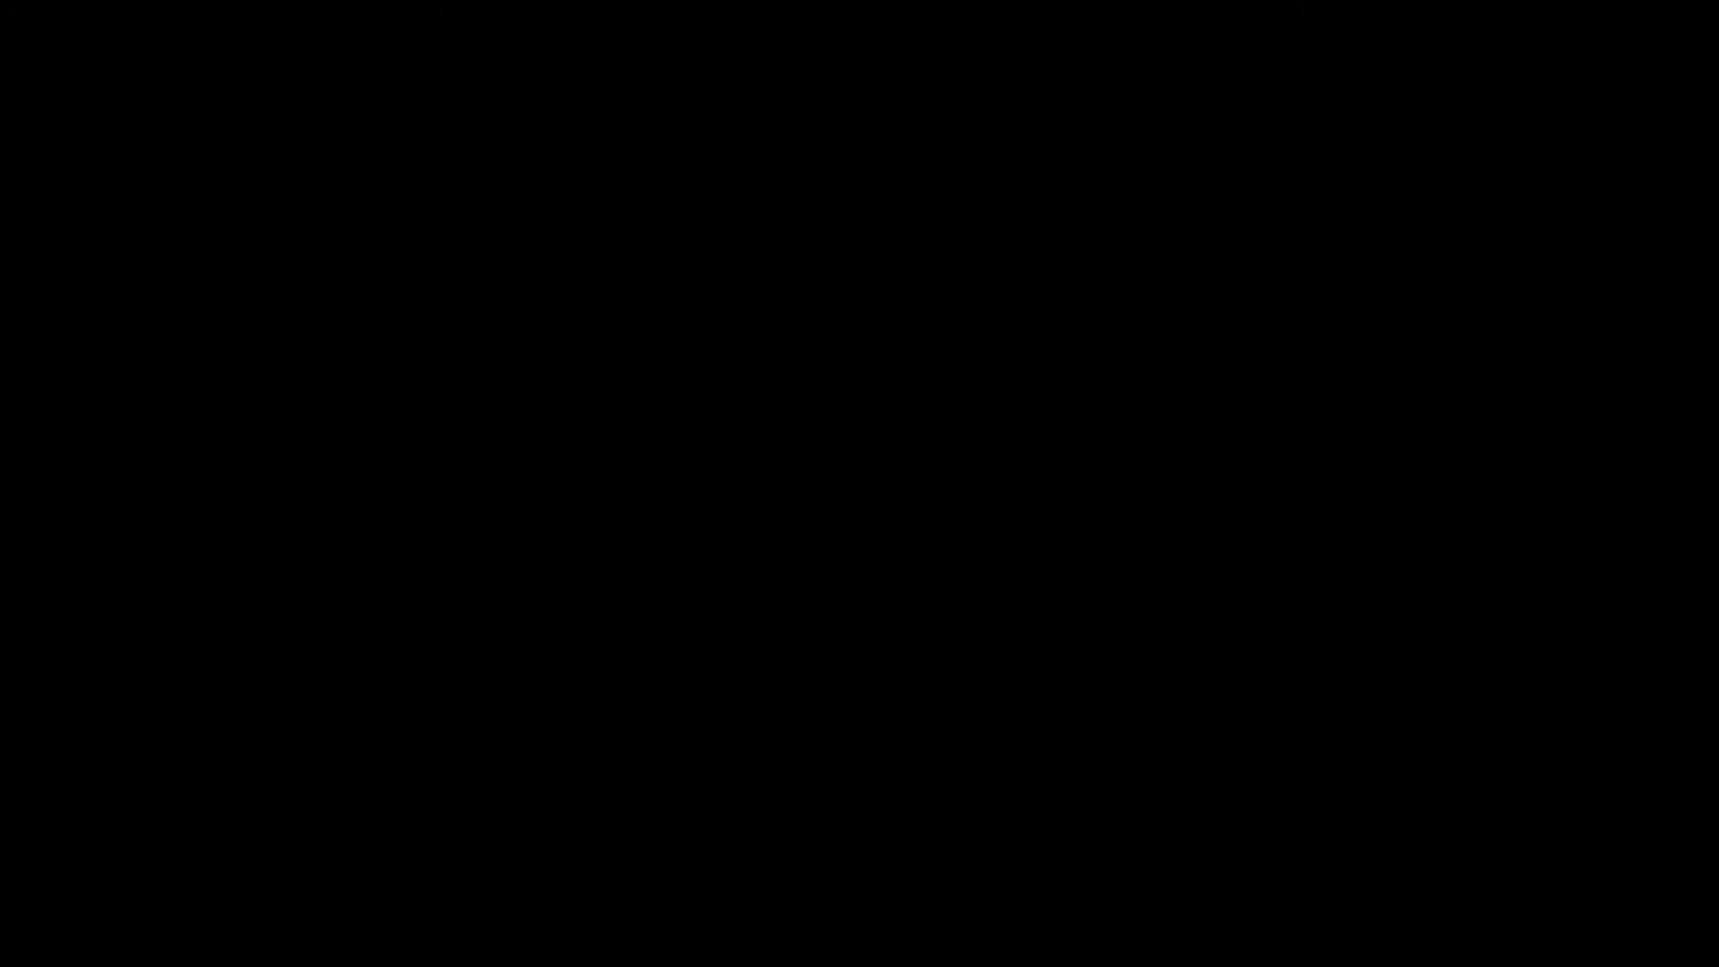